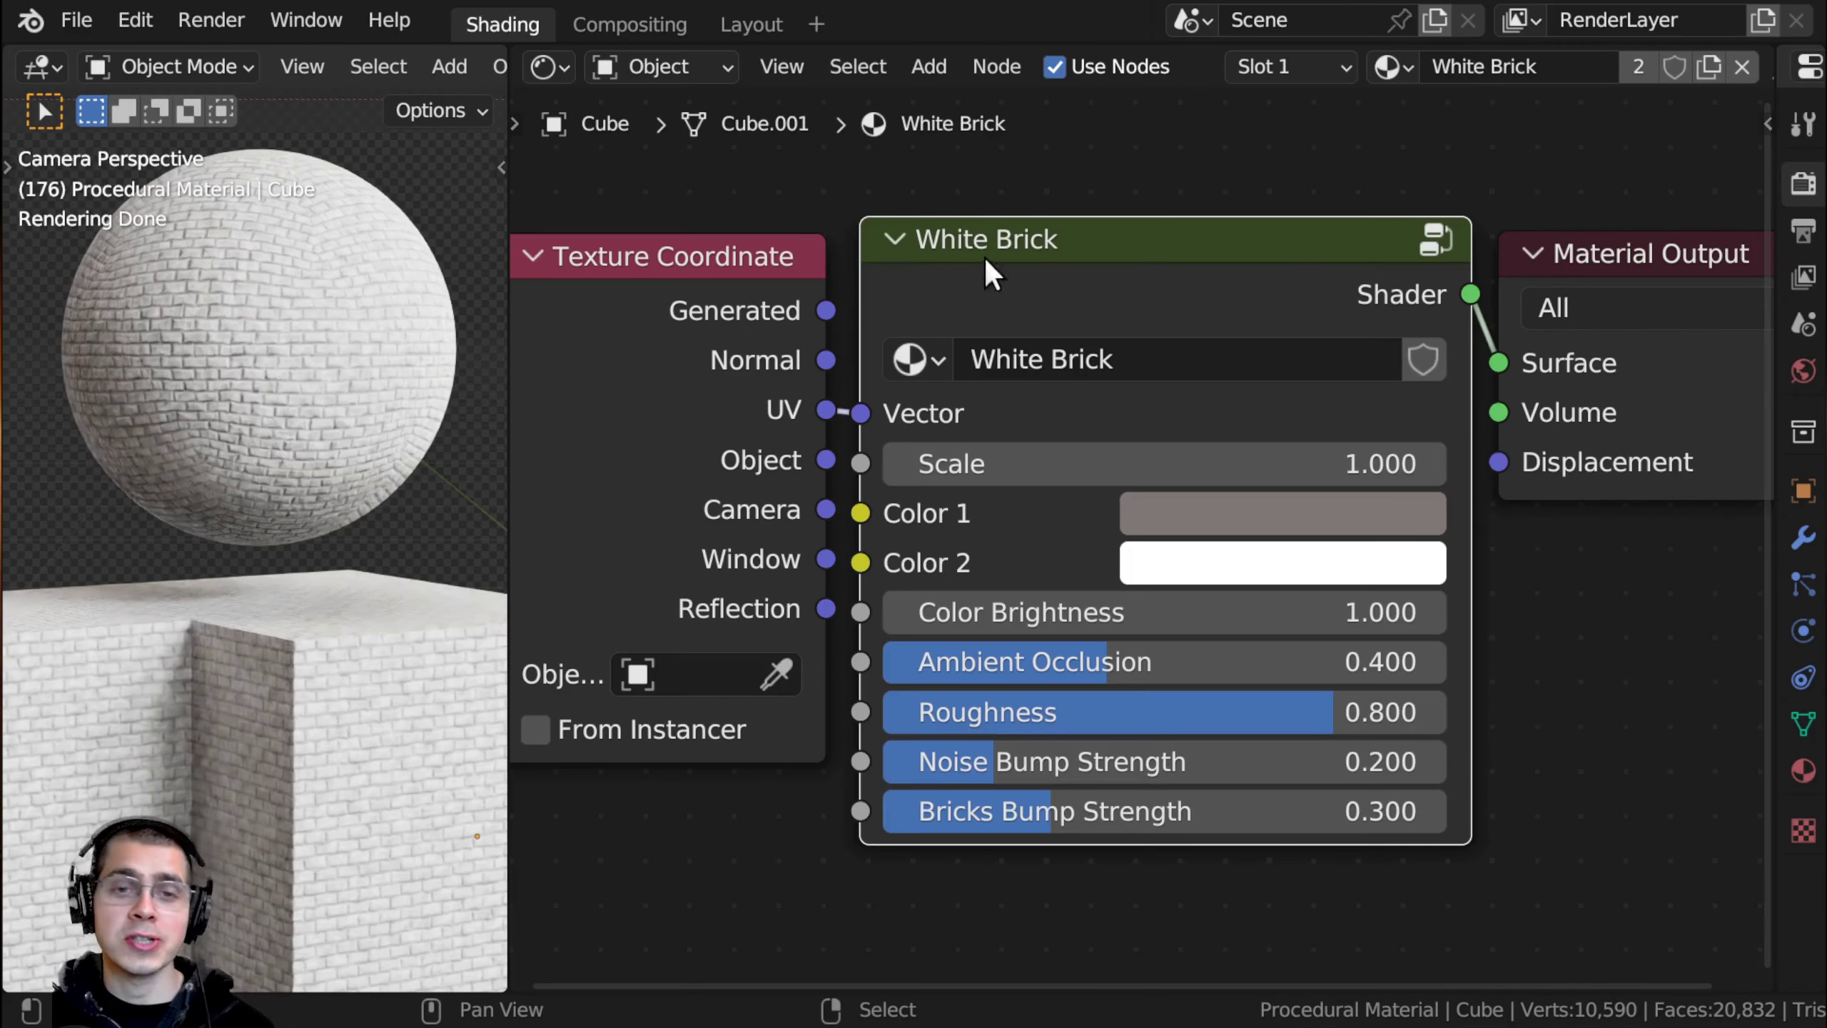
Step: Try out different Scale, Color 1 and Color Brightness values on the White Brick node group
mouse_move(1092, 279)
left_mouse_down()
mouse_move(1152, 238)
mouse_move(1053, 315)
mouse_move(1133, 267)
mouse_move(1092, 280)
left_mouse_up()
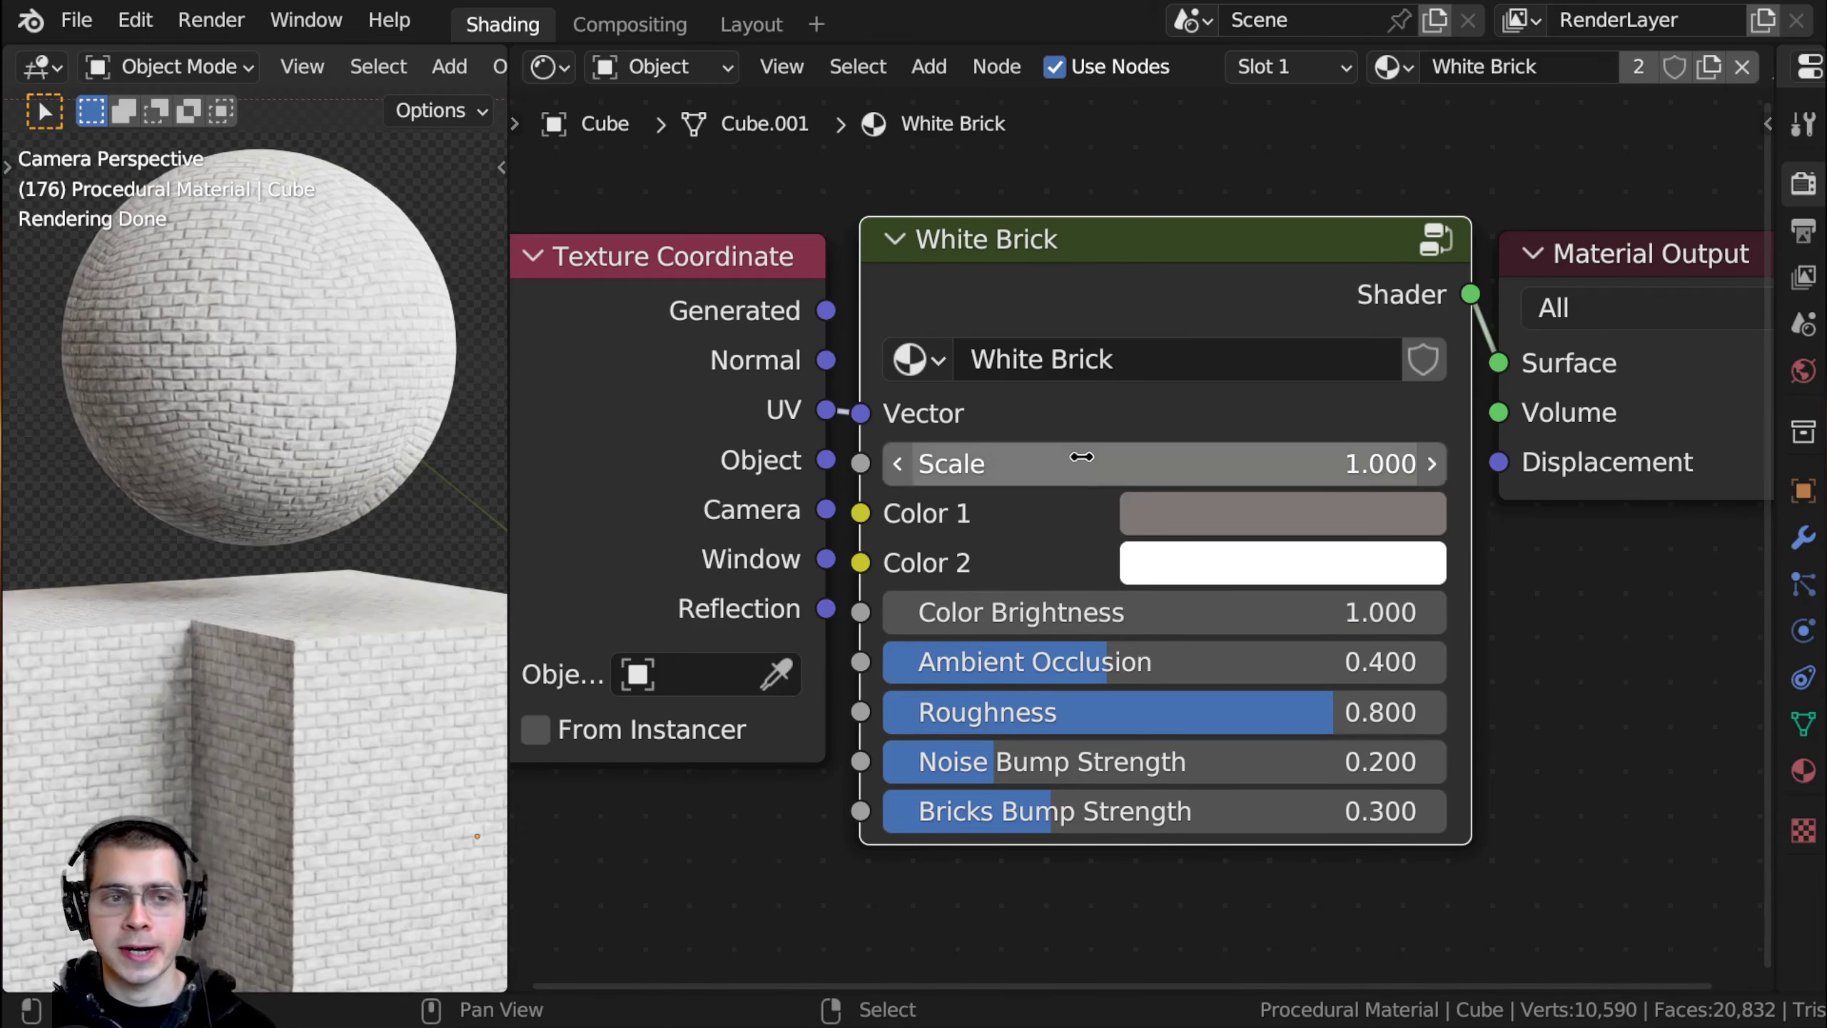
left_click_drag(1166, 464, 1115, 463)
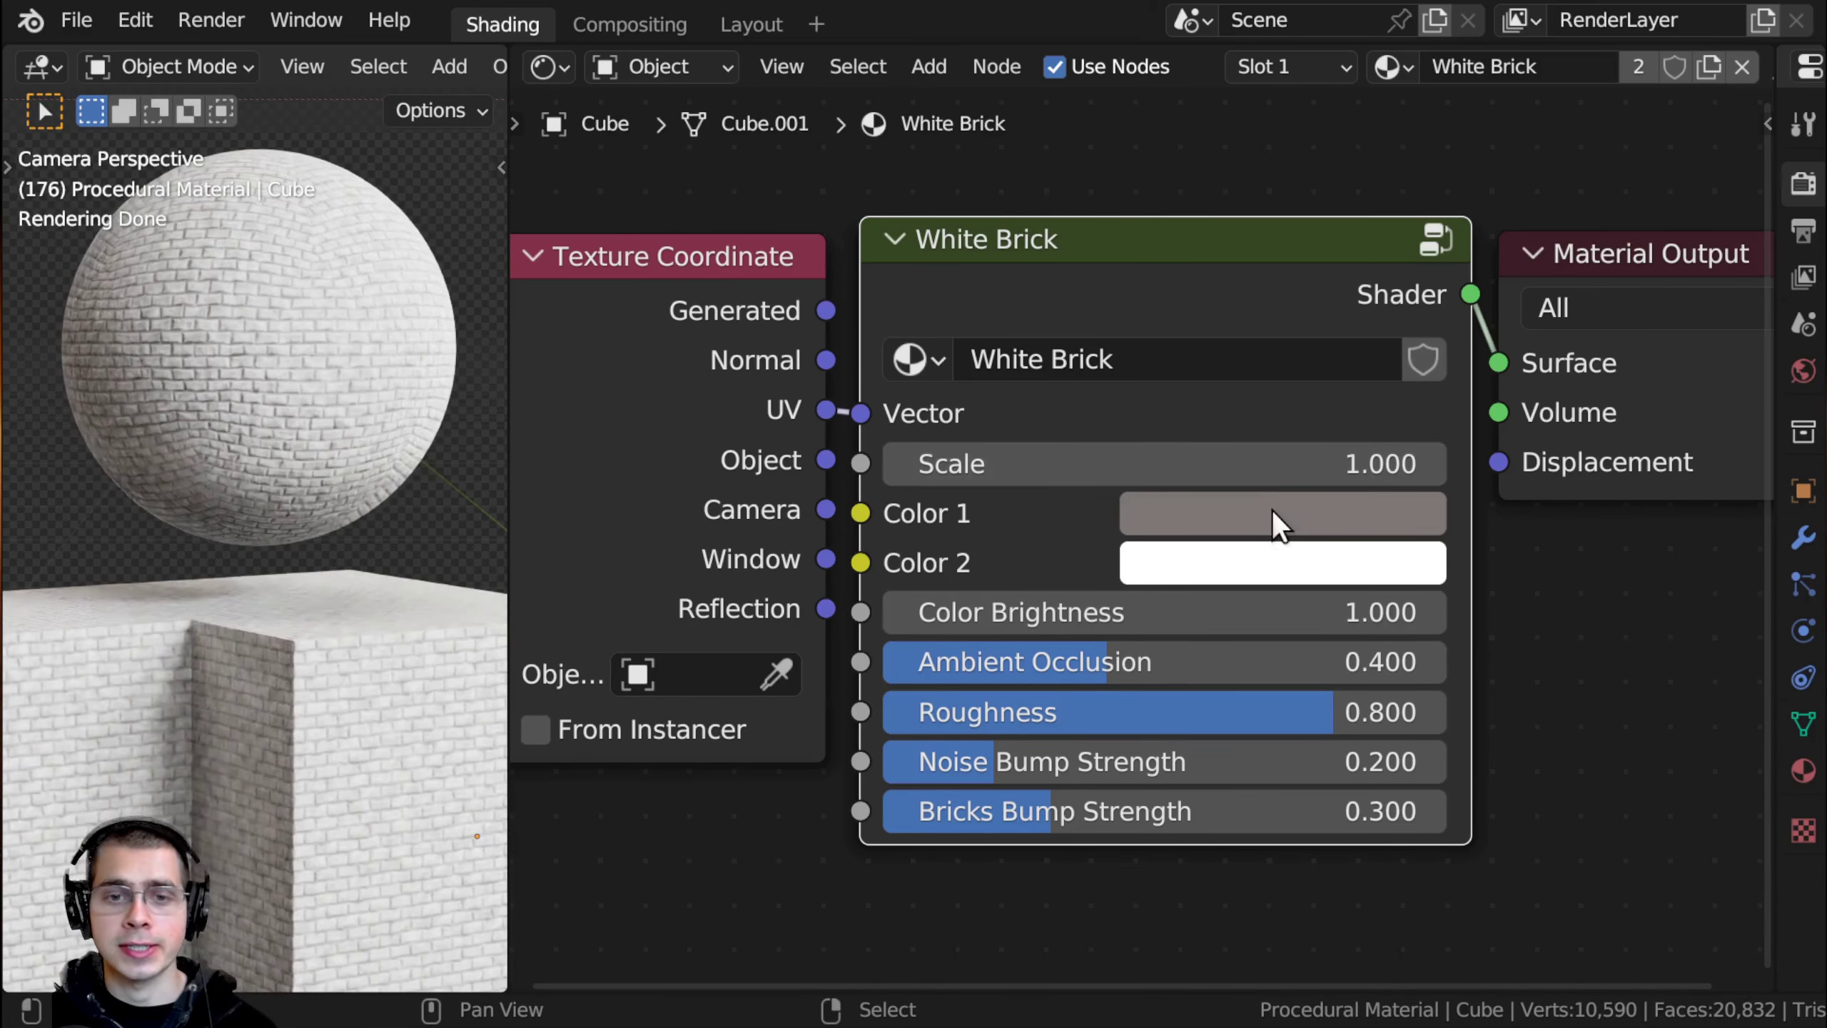
left_click(1280, 529)
left_click_drag(1389, 202, 1400, 385)
key("Escape")
left_click_drag(1016, 612, 1165, 612, "shift")
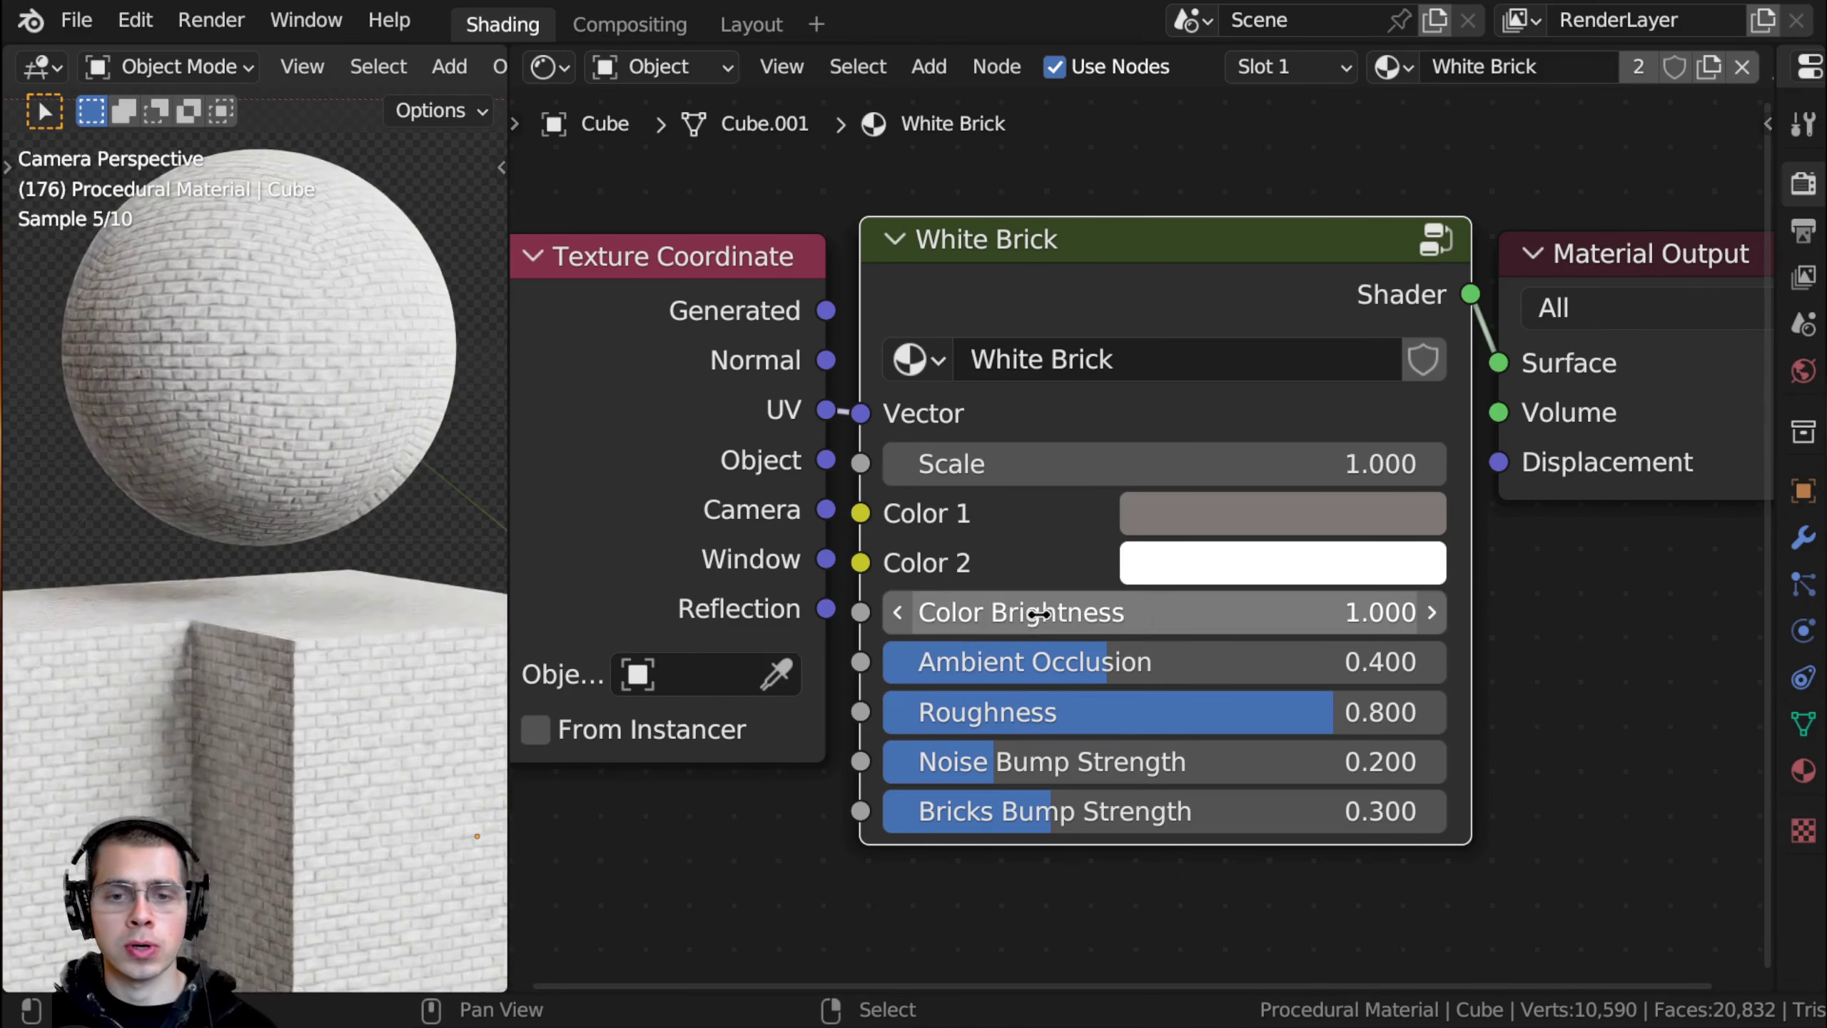
Step: Try different Ambient Occlusion amounts on the White Brick node group and inspect the cube's inner corner
middle_click_drag(476, 599, 37, 349, "shift")
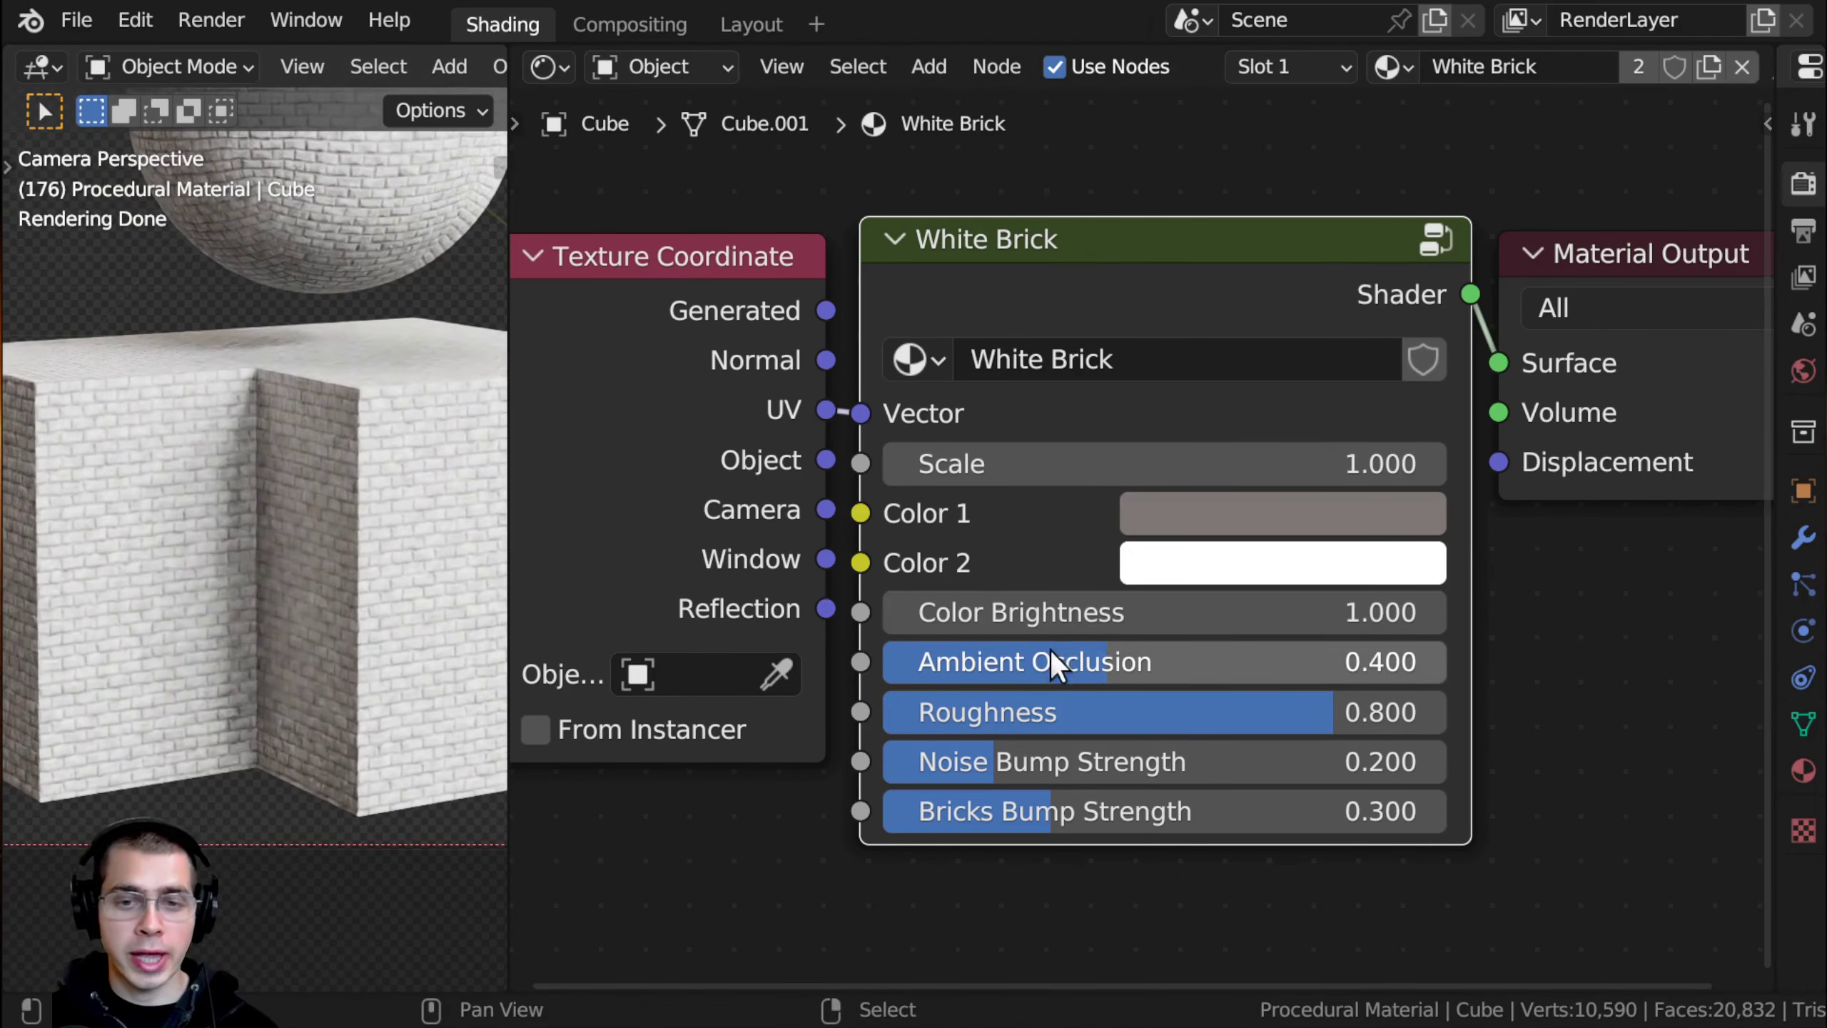
left_click_drag(1107, 662, 1170, 662)
right_click(1171, 661)
scroll(200, 506, "up", 2)
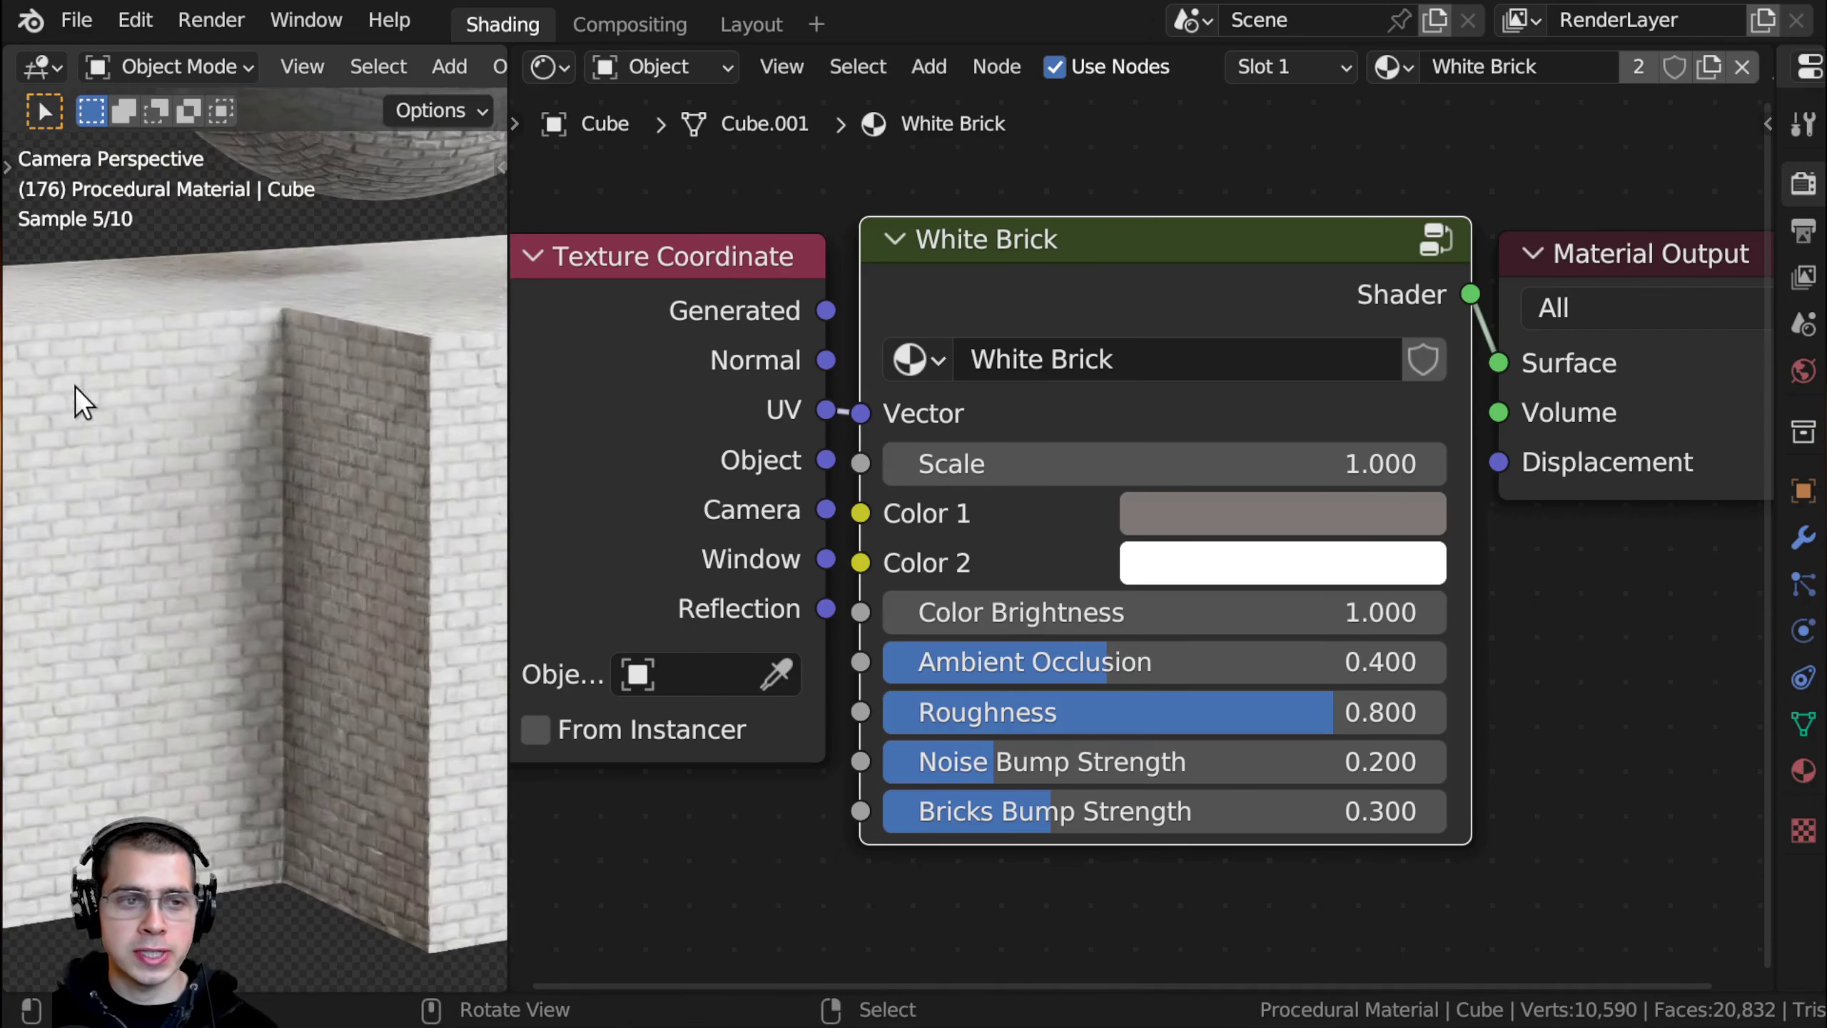
scroll(280, 303, "up", 2)
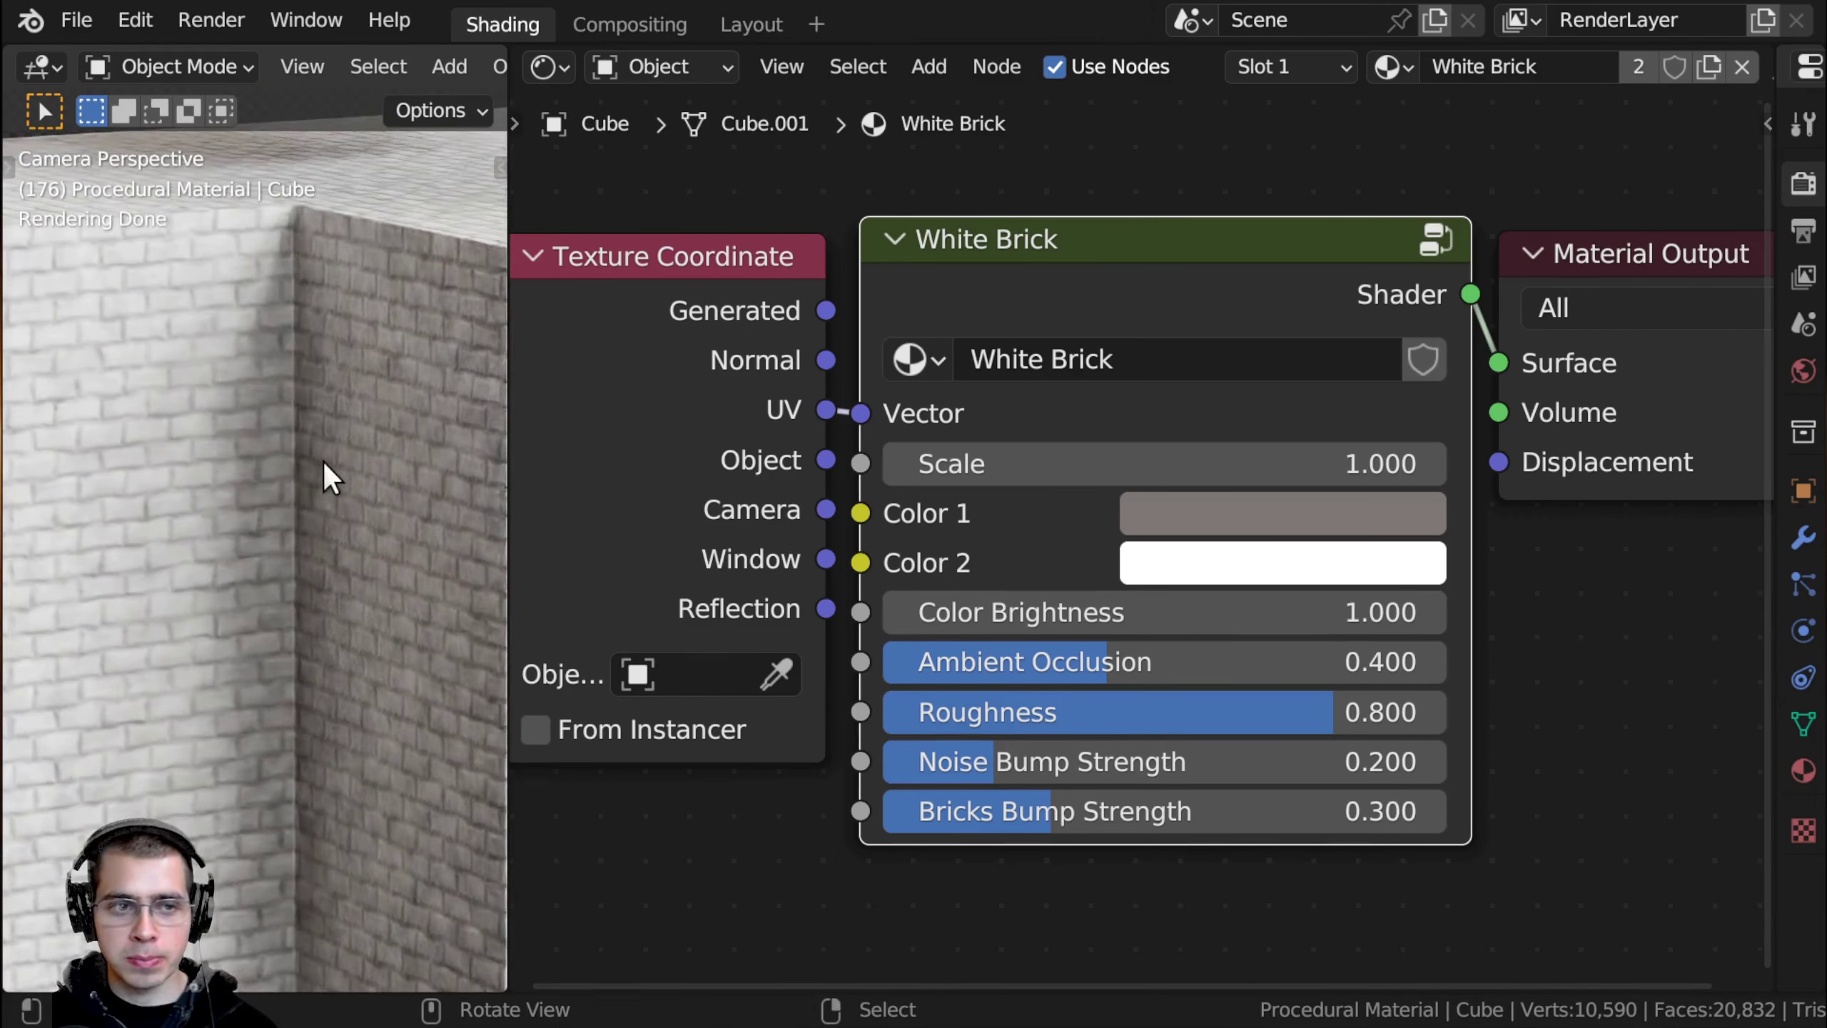
scroll(322, 462, "down", 3)
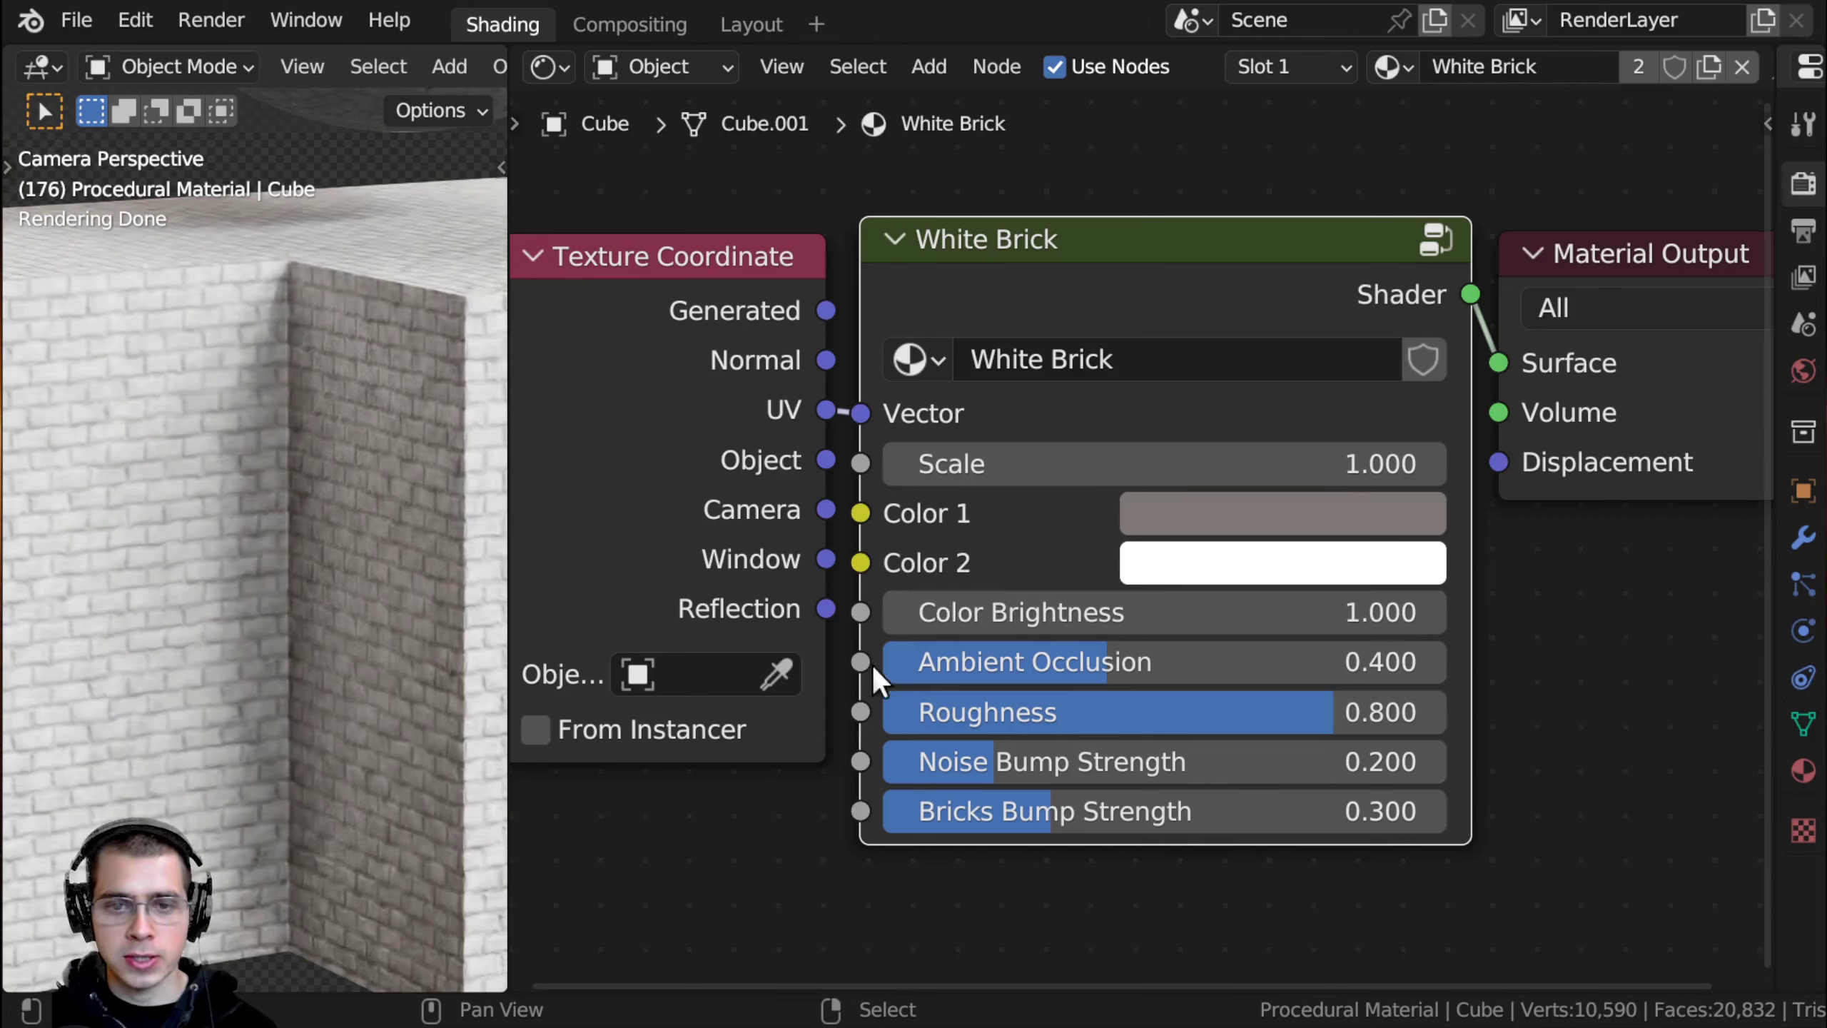
mouse_move(892, 663)
left_mouse_down()
mouse_move(1075, 663)
mouse_move(862, 663)
mouse_move(893, 663)
left_mouse_up()
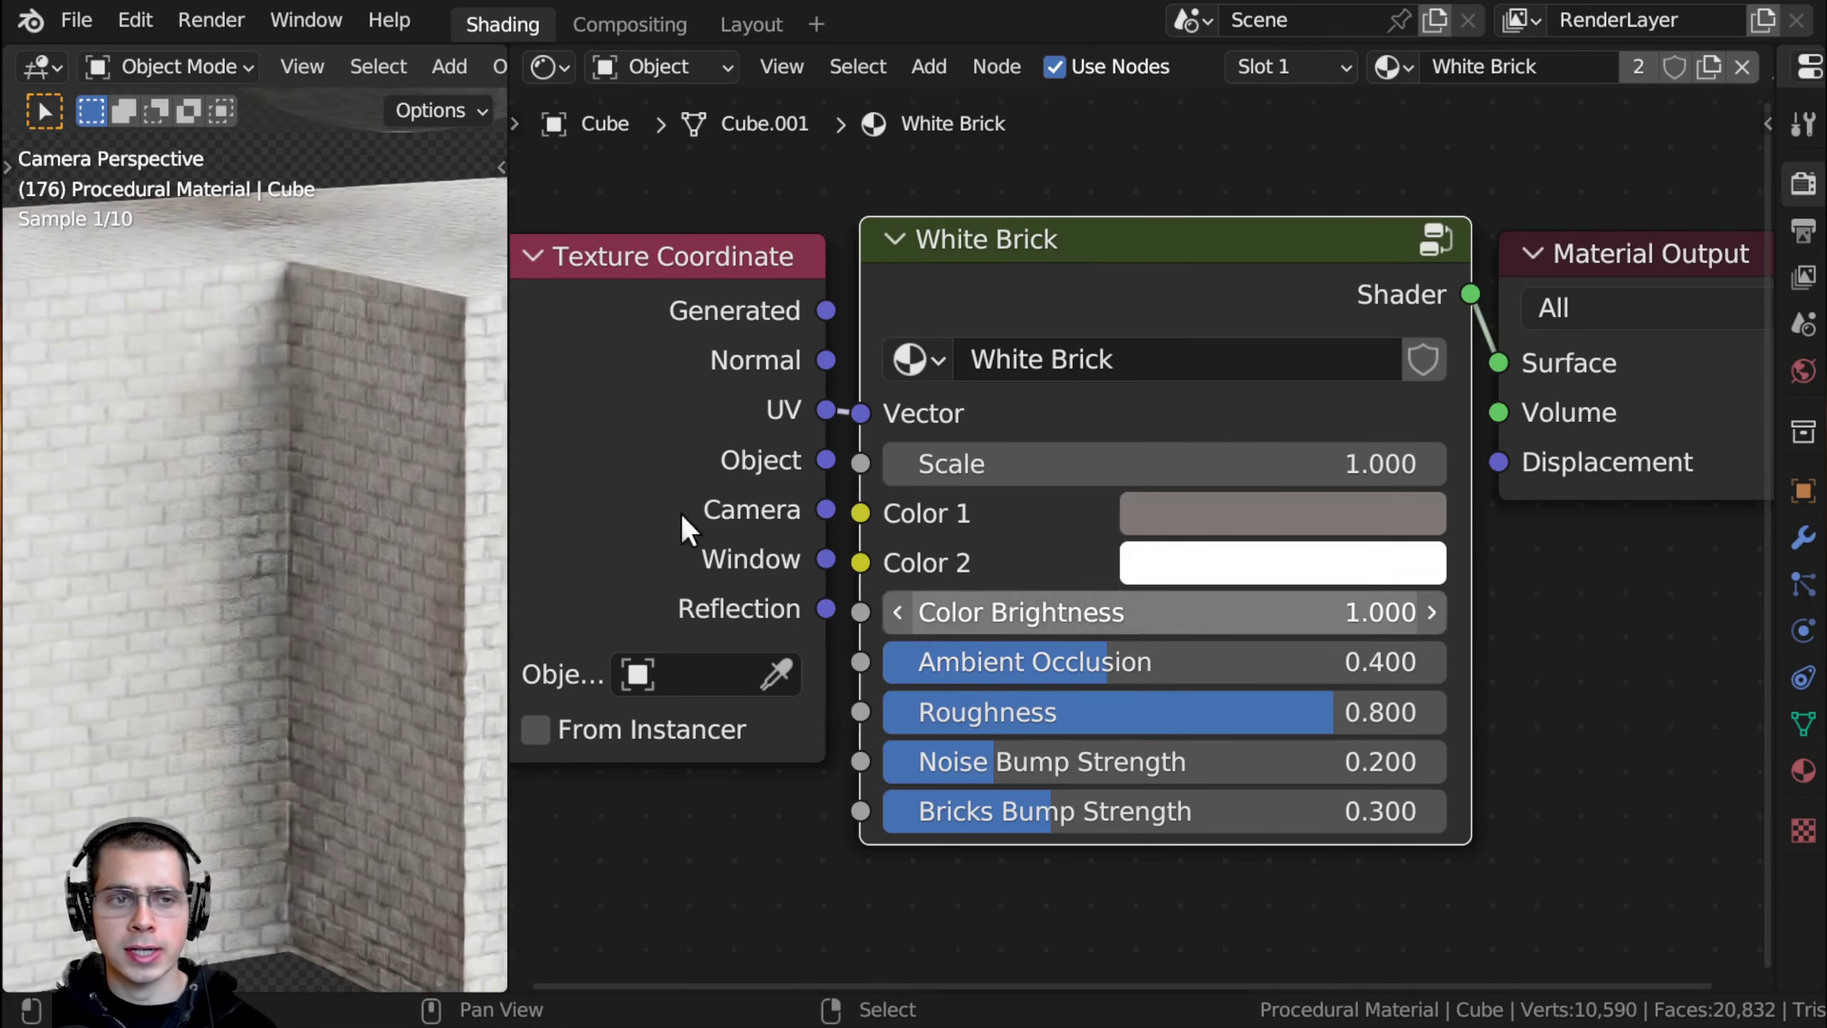
scroll(281, 504, "down", 3)
middle_click_drag(275, 492, 270, 582, "shift")
left_click_drag(960, 665, 734, 664)
right_click(960, 665)
Step: Try lower and higher Roughness values on the White Brick node group
middle_click_drag(1097, 682, 1080, 645)
left_click_drag(1086, 676, 1168, 675)
left_click_drag(1339, 675, 1392, 675)
right_click(1392, 675)
Step: Try out stronger Noise Bump Strength and Bricks Bump Strength values on the White Brick node group
scroll(338, 425, "up", 2)
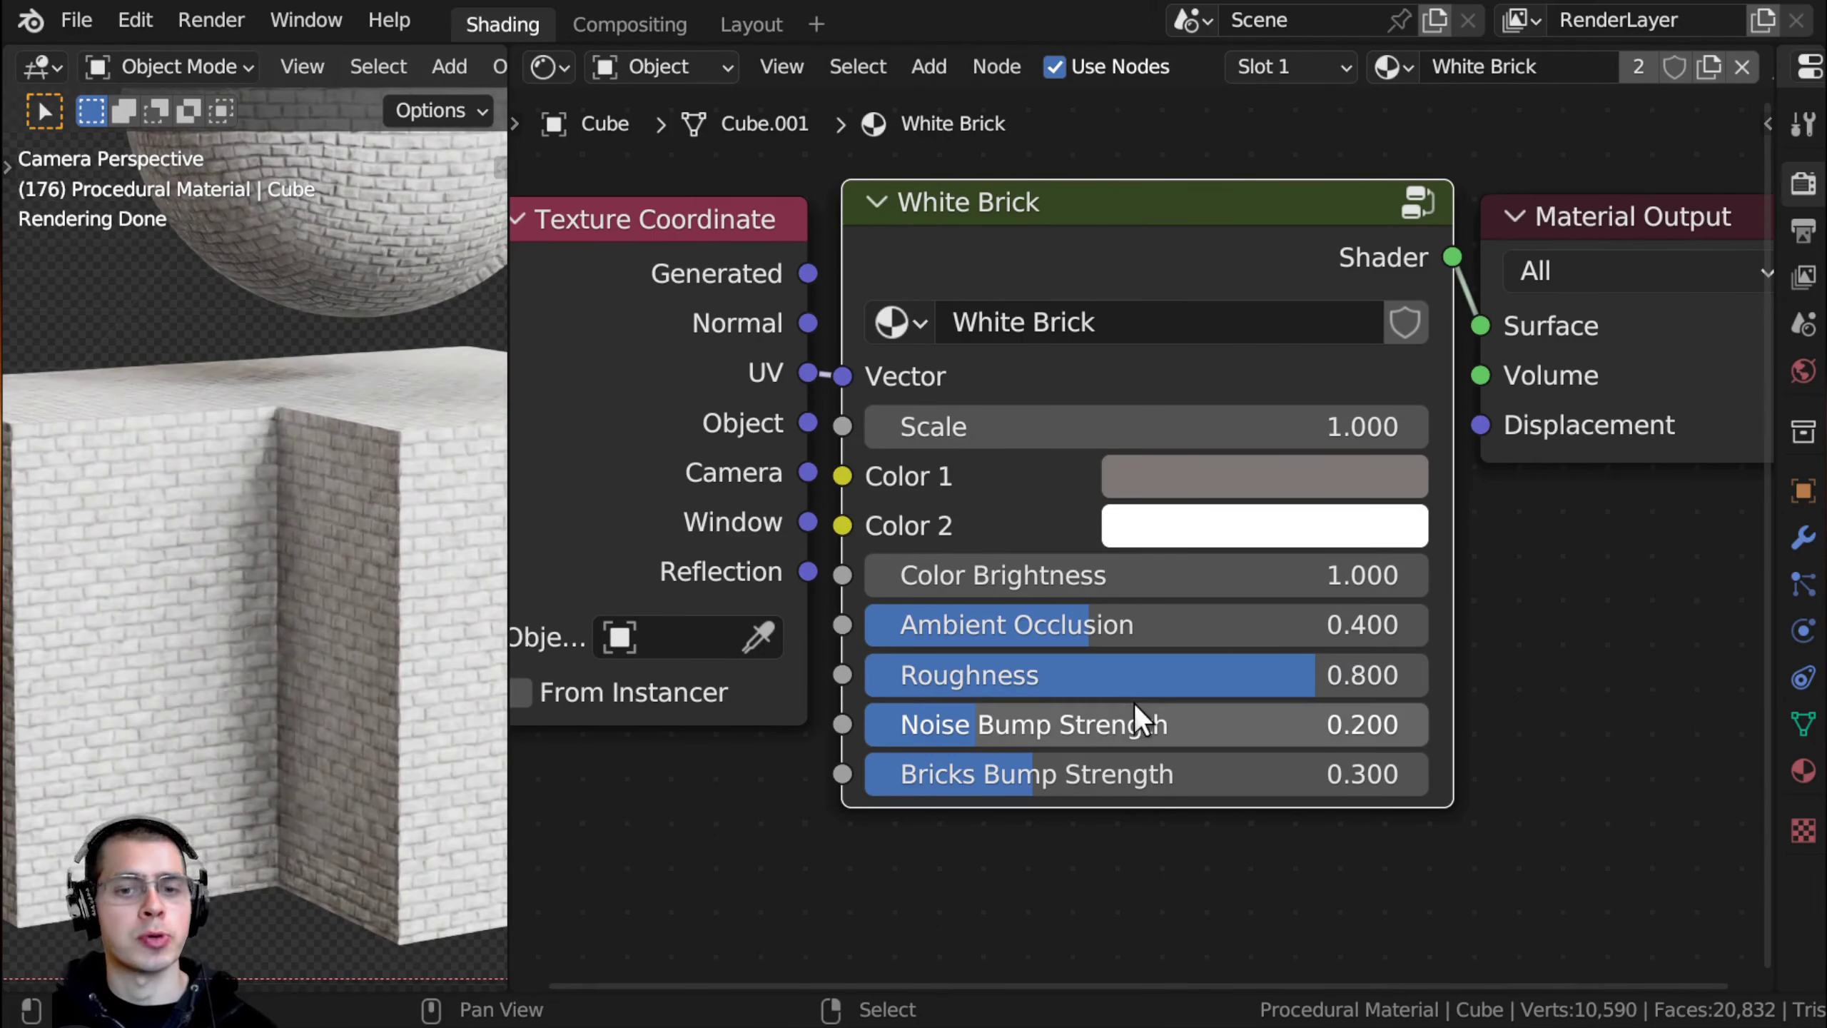
left_click_drag(1117, 725, 809, 726)
scroll(396, 592, "up", 2)
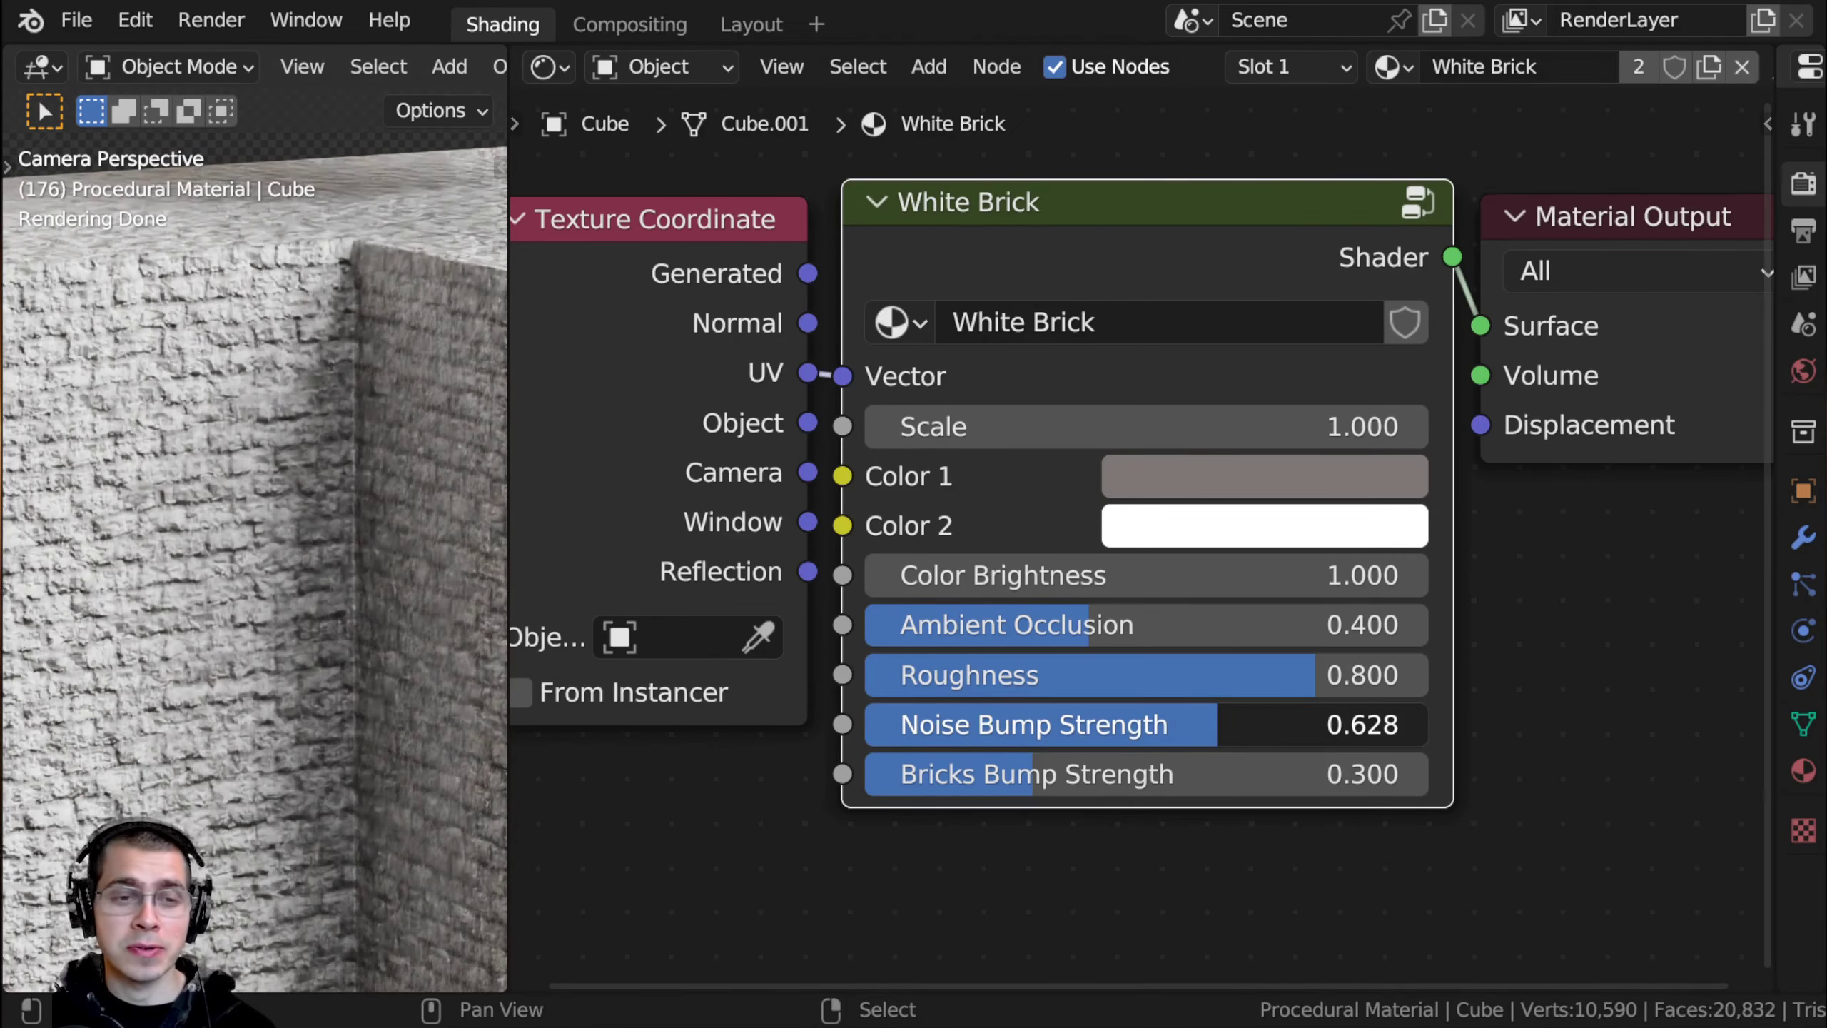
left_click_drag(1219, 726, 978, 725)
left_click_drag(1085, 790, 1339, 774)
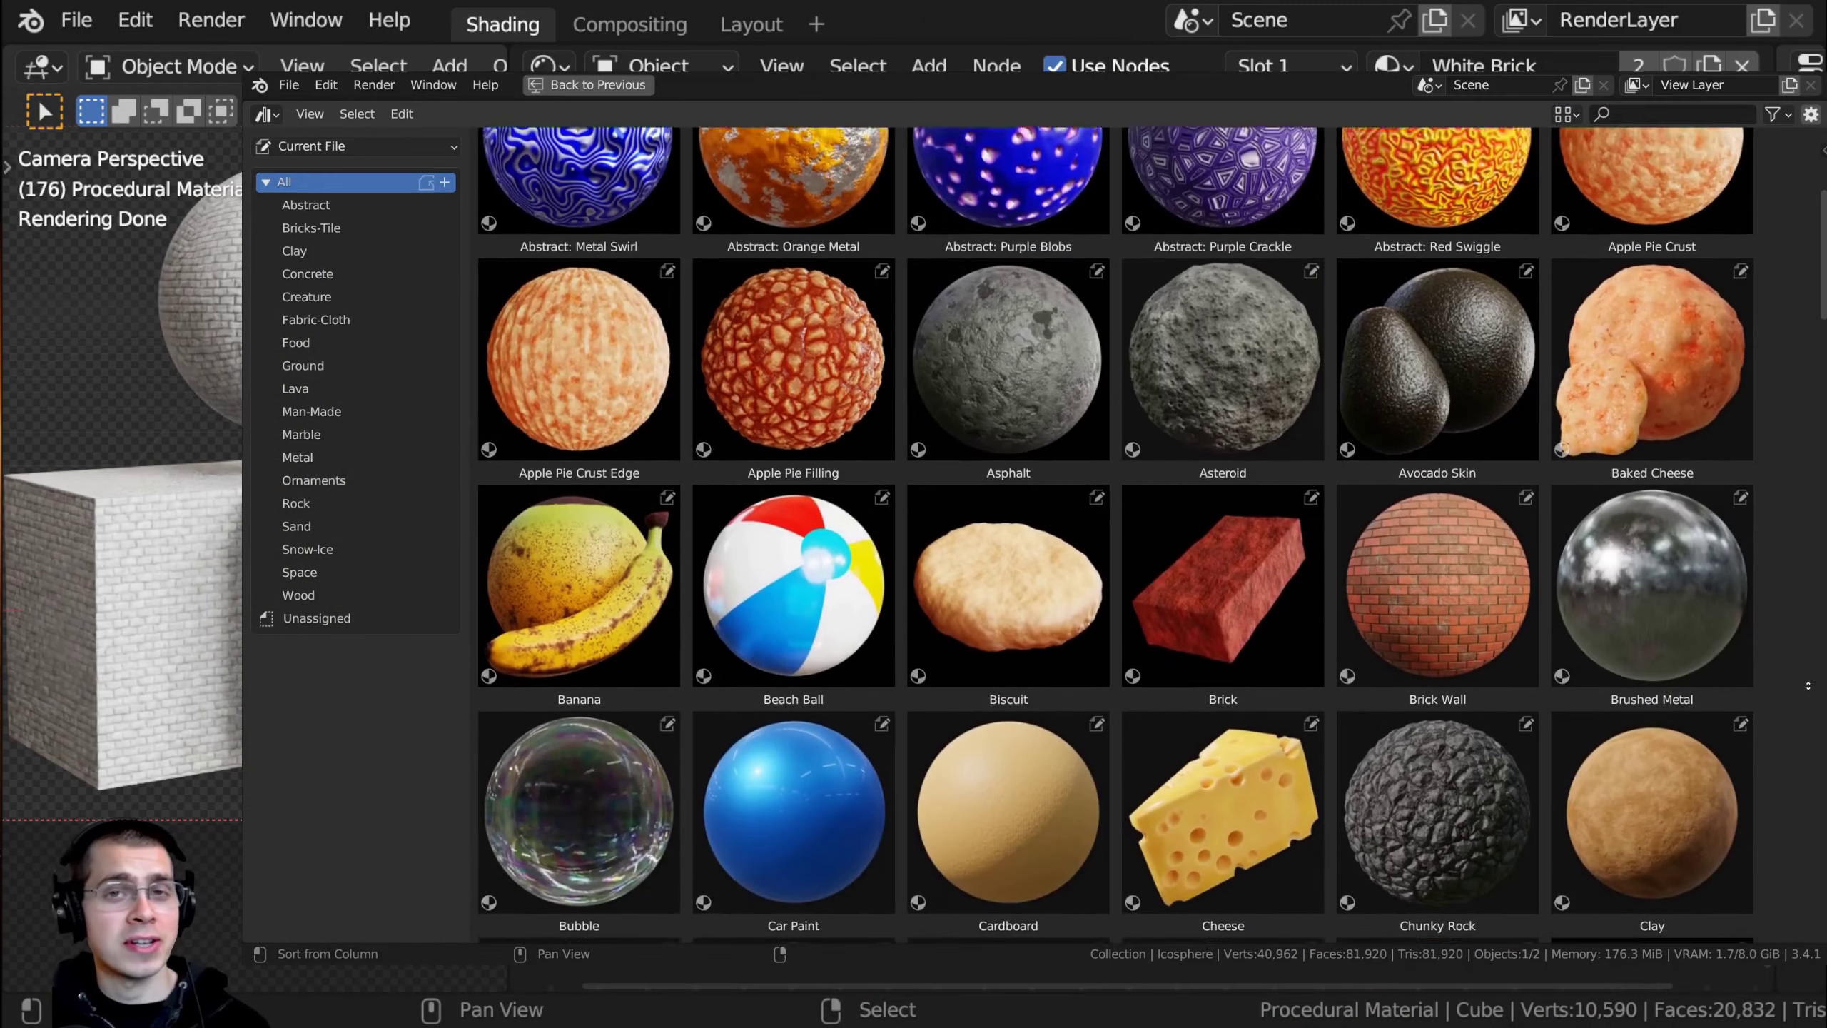
Step: Browse all the procedural materials in the current file's asset library
scroll(1115, 532, "down", 5)
scroll(1115, 532, "down", 10)
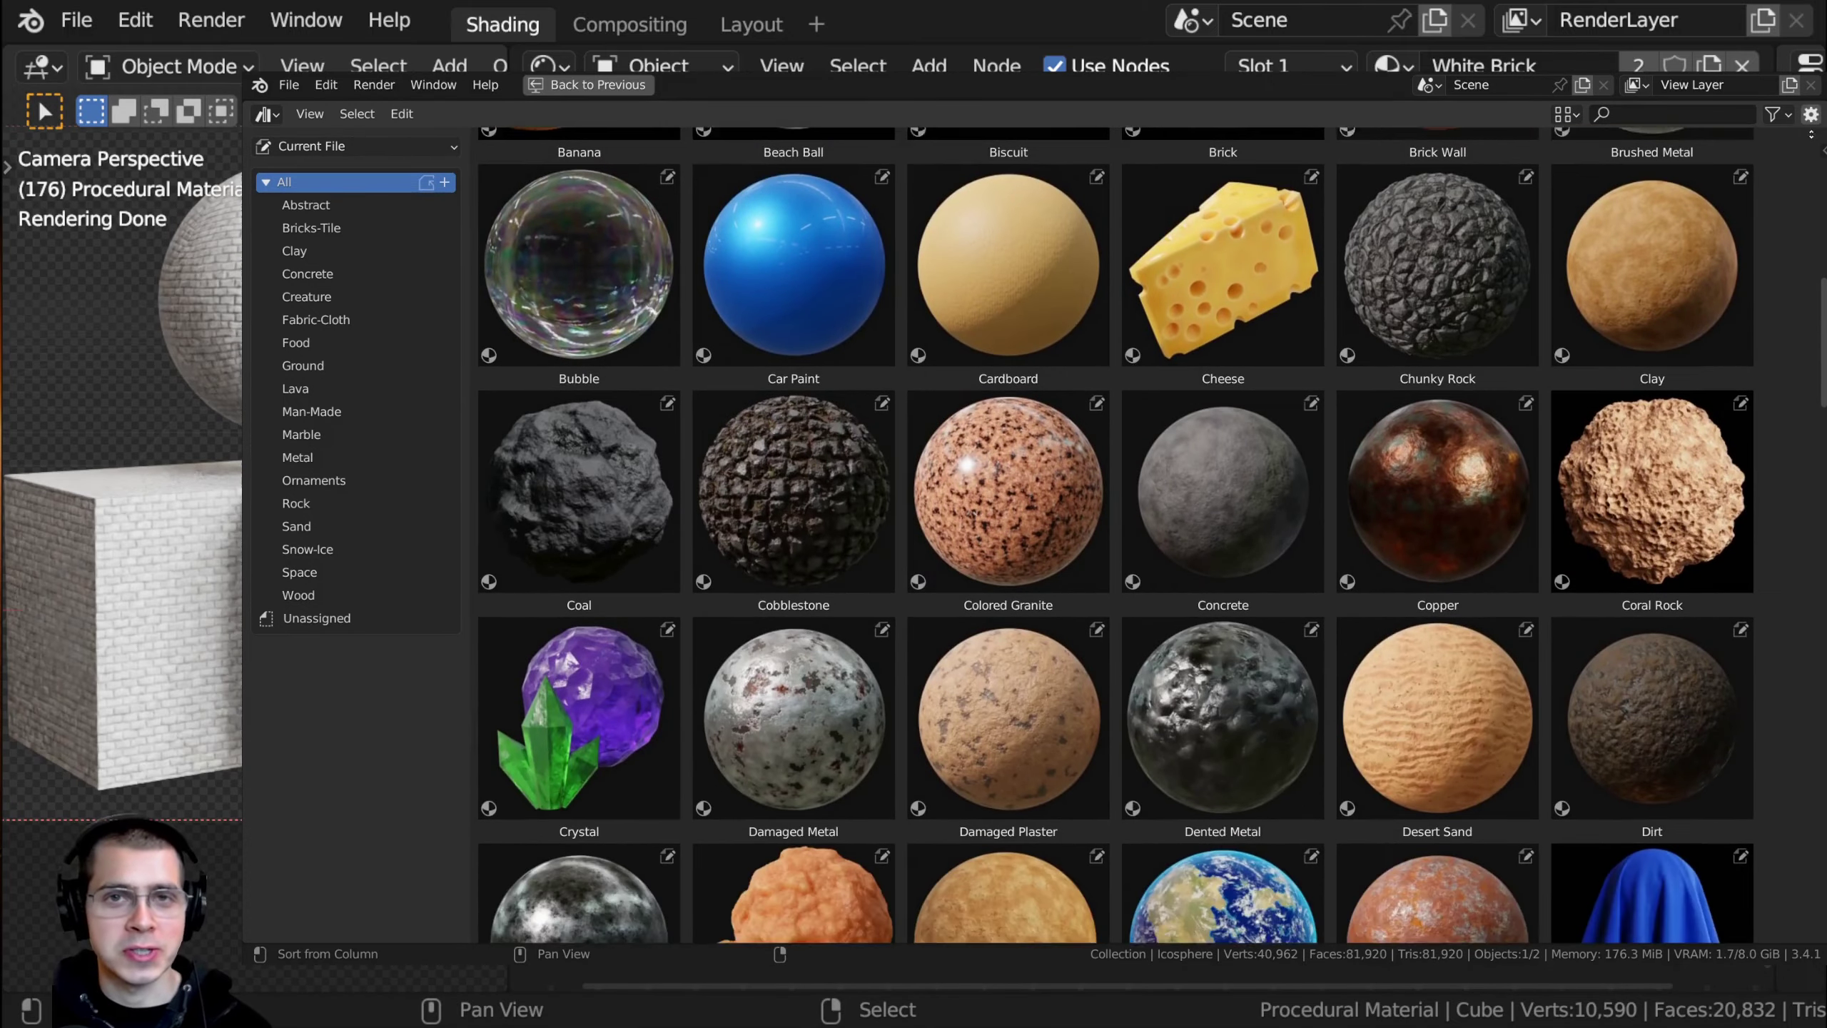
scroll(1115, 532, "down", 15)
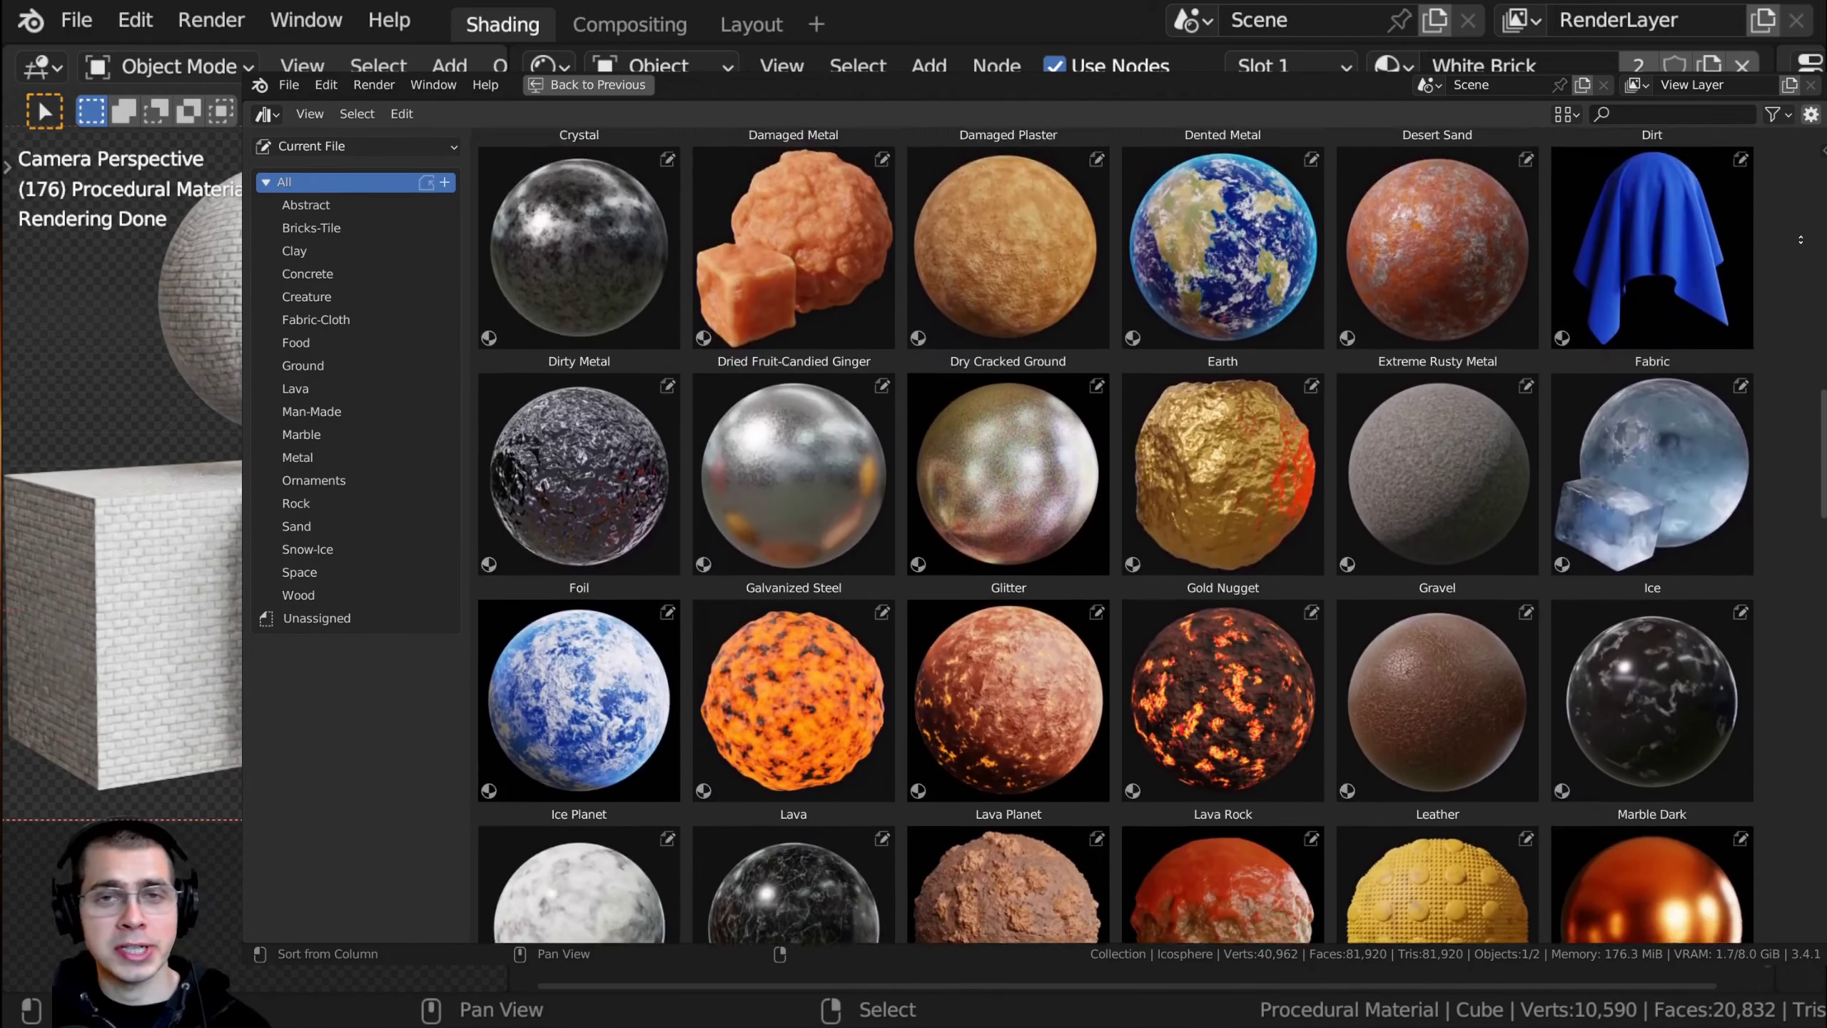
scroll(1115, 533, "down", 11)
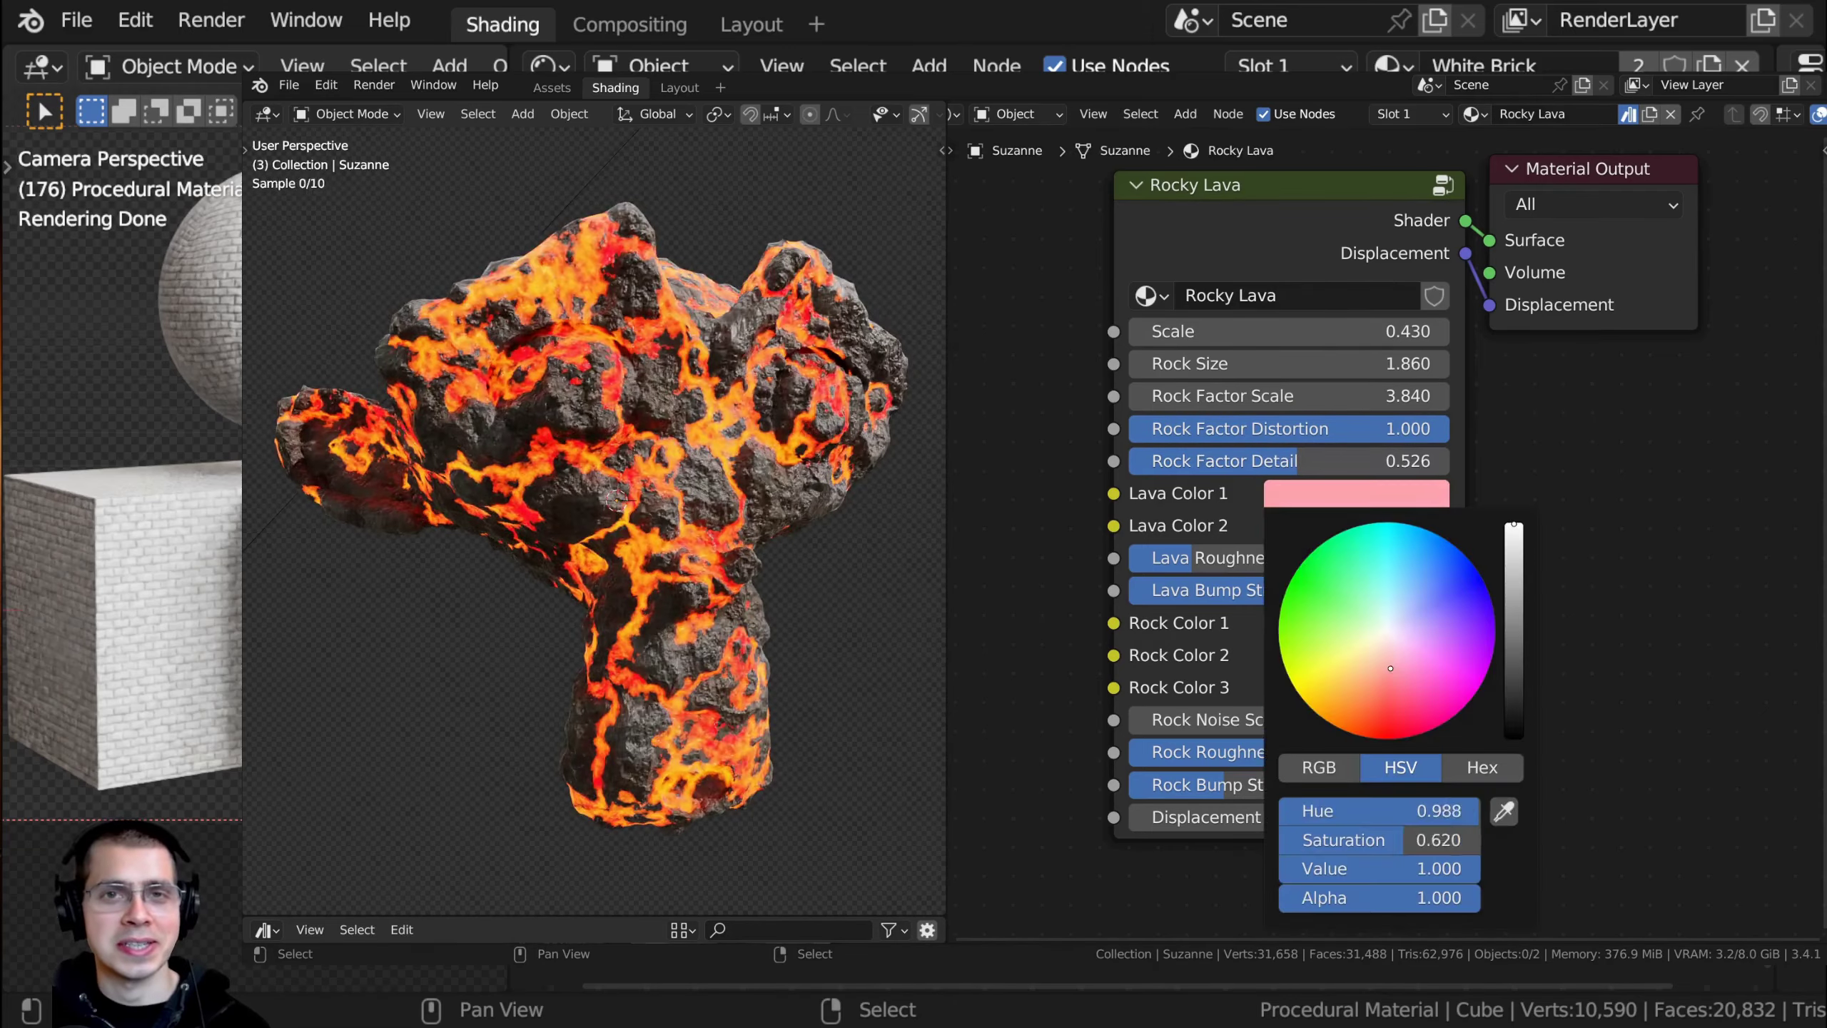
Step: Change Lava Color 1 on the Rocky Lava node group
left_click_drag(1399, 524, 1489, 594)
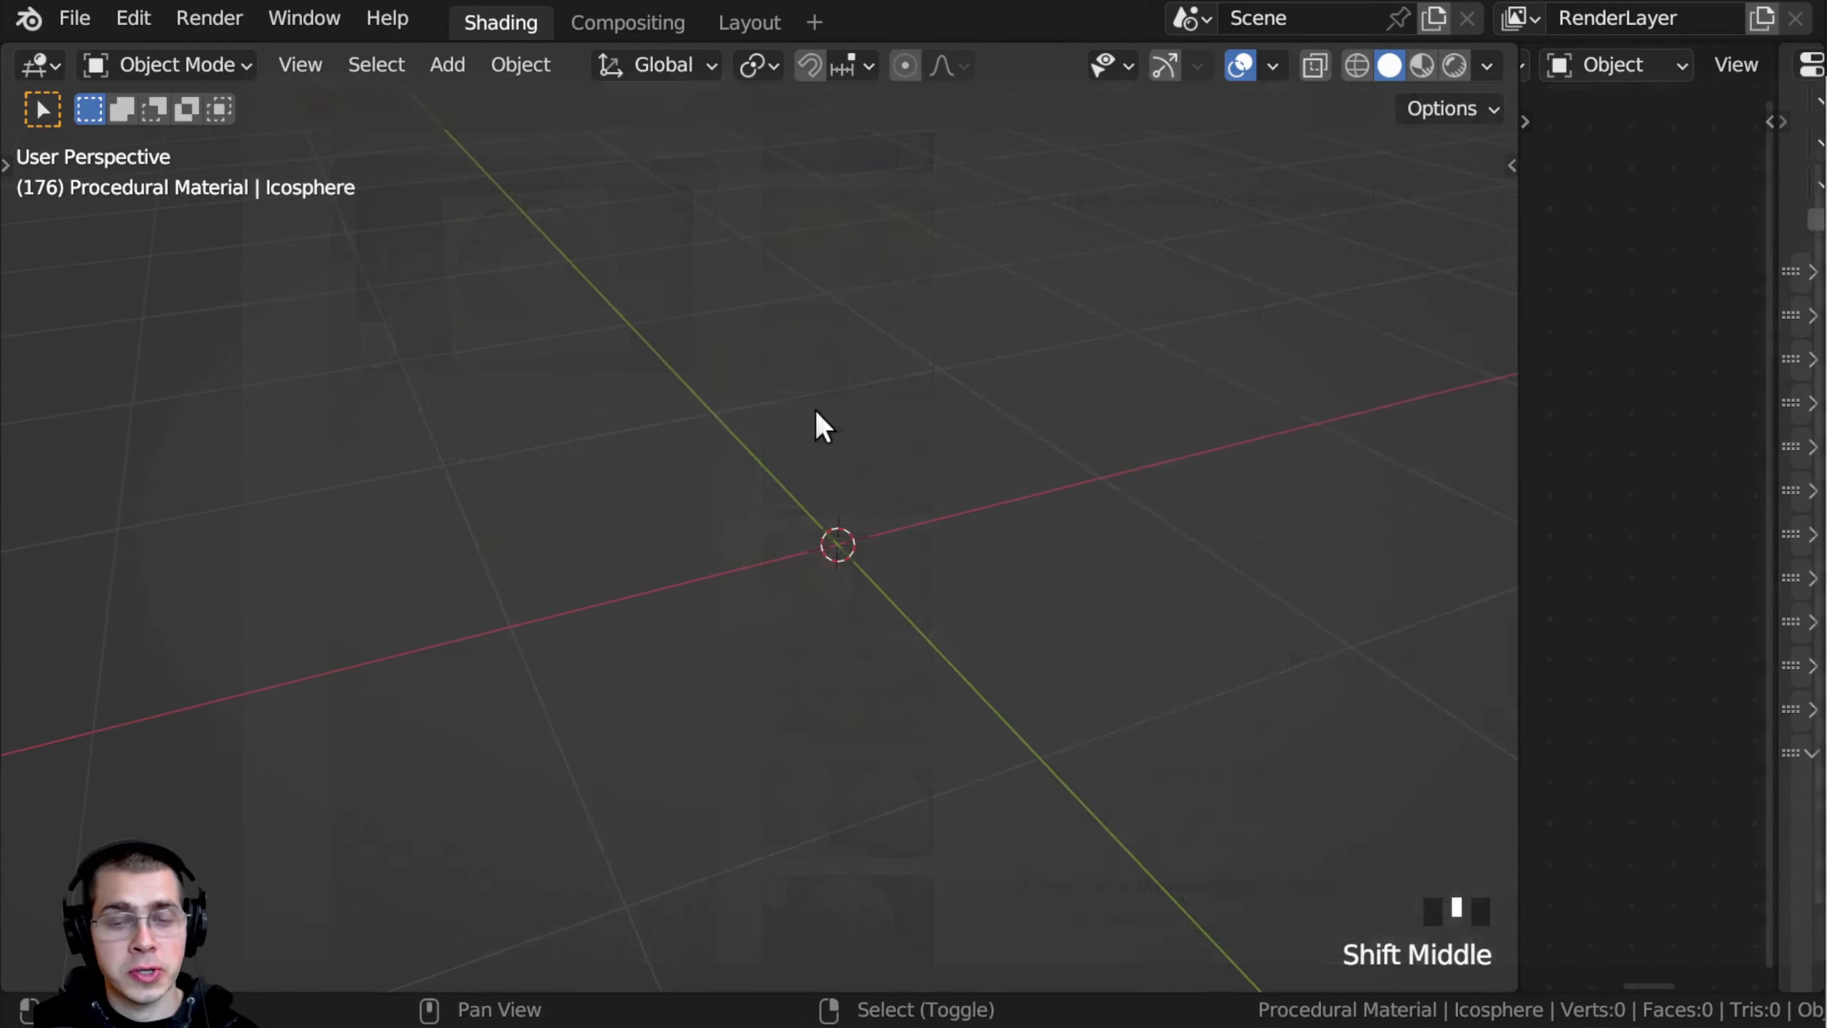
Step: Add an ico sphere mesh at the centre of the empty scene
scroll(957, 460, "down", 2)
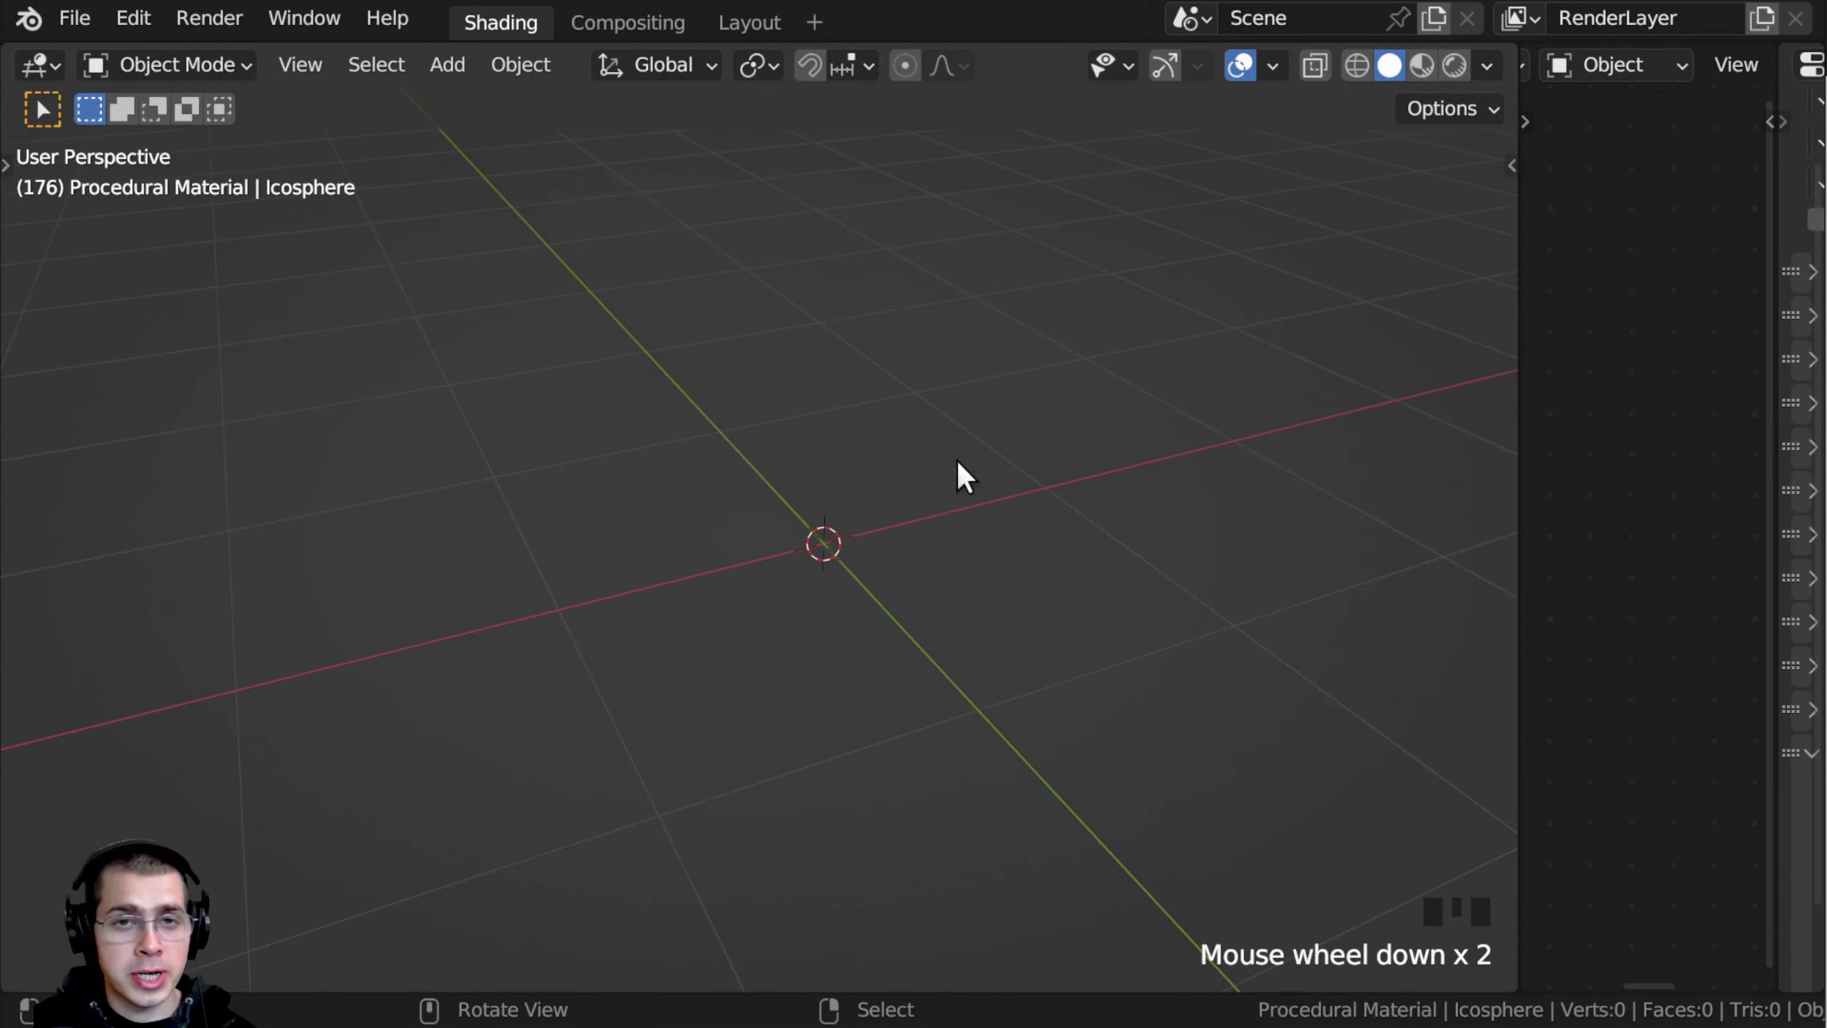
middle_click_drag(957, 459, 945, 414)
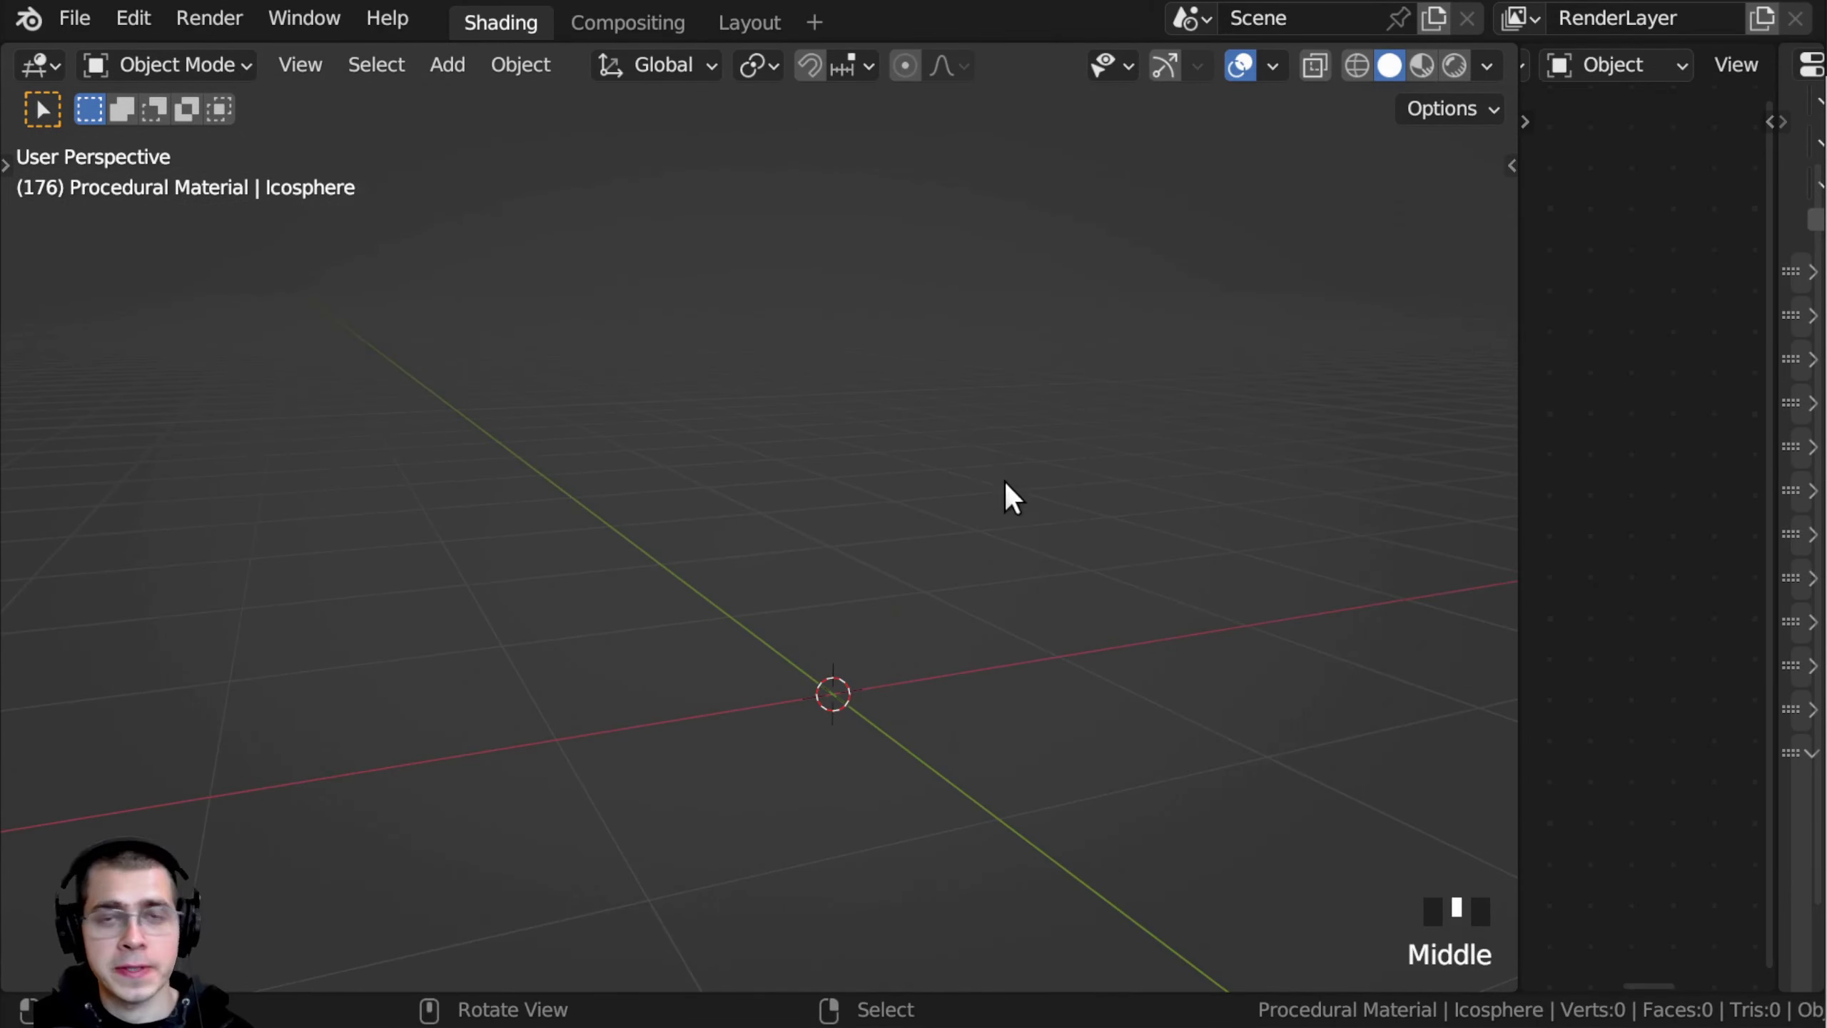
middle_click_drag(1007, 494, 774, 289, "shift")
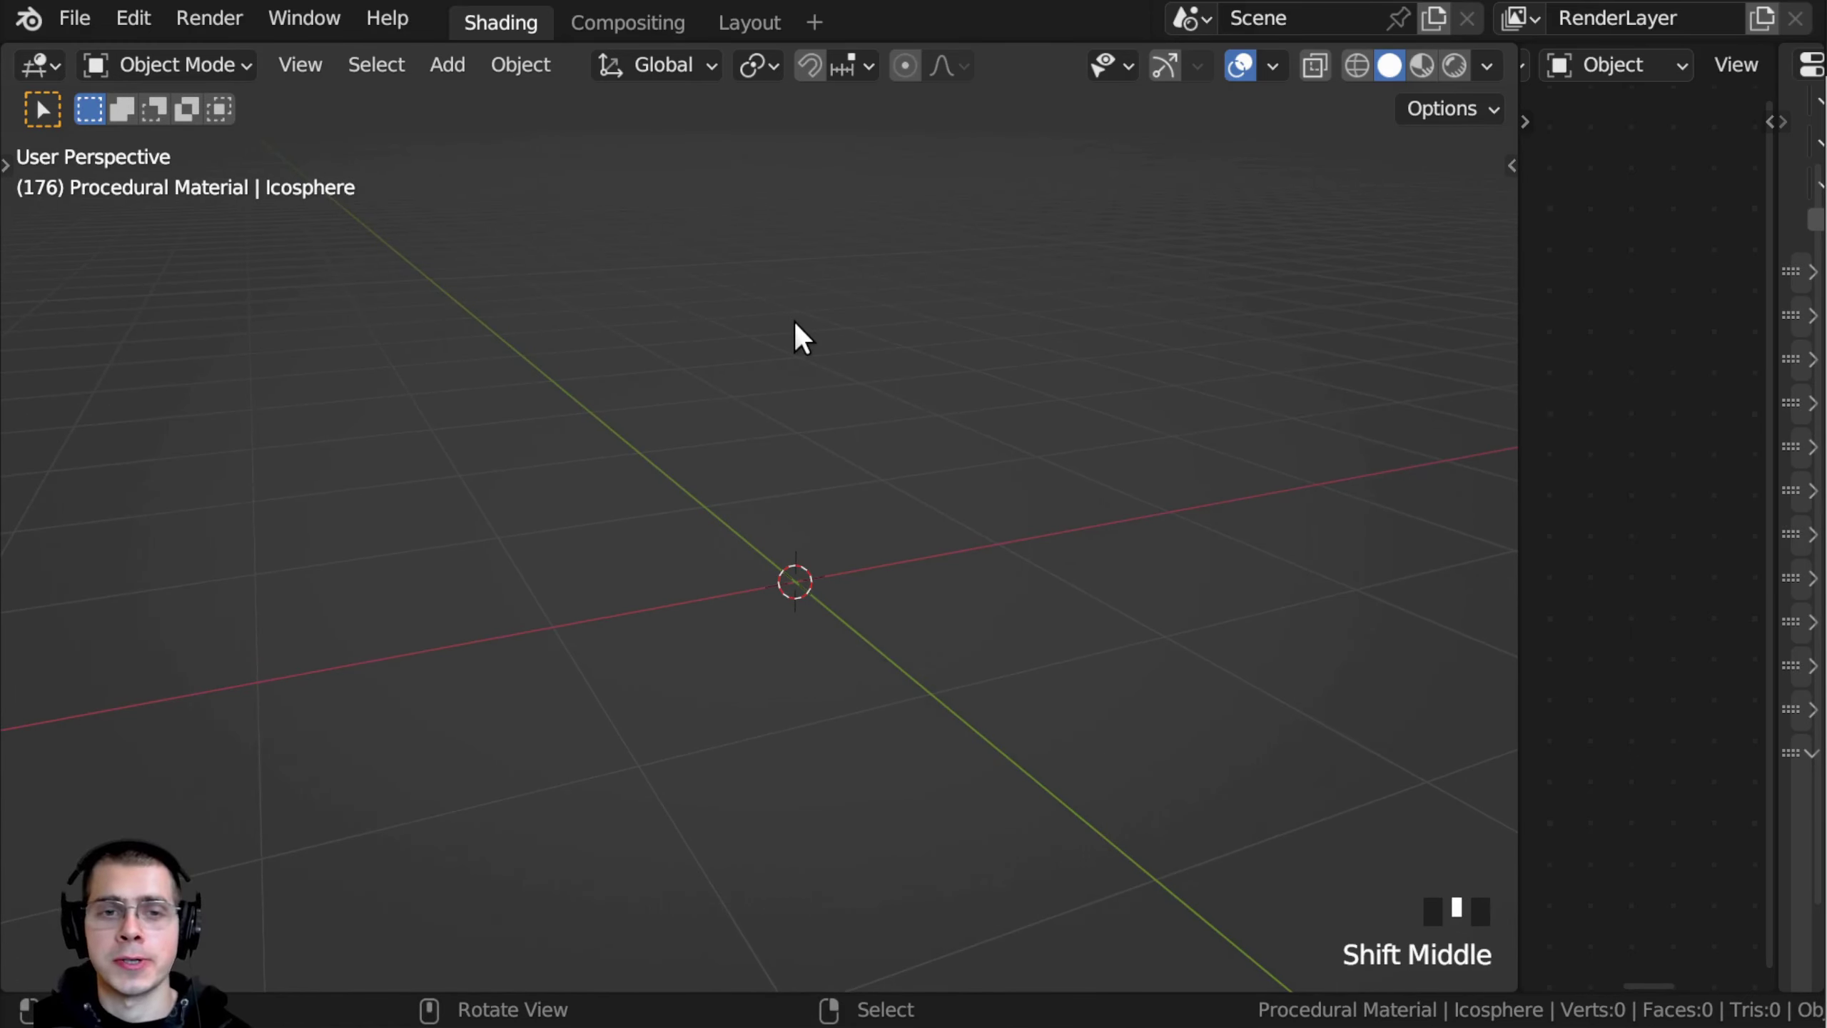
key("shift+a")
mouse_move(796, 324)
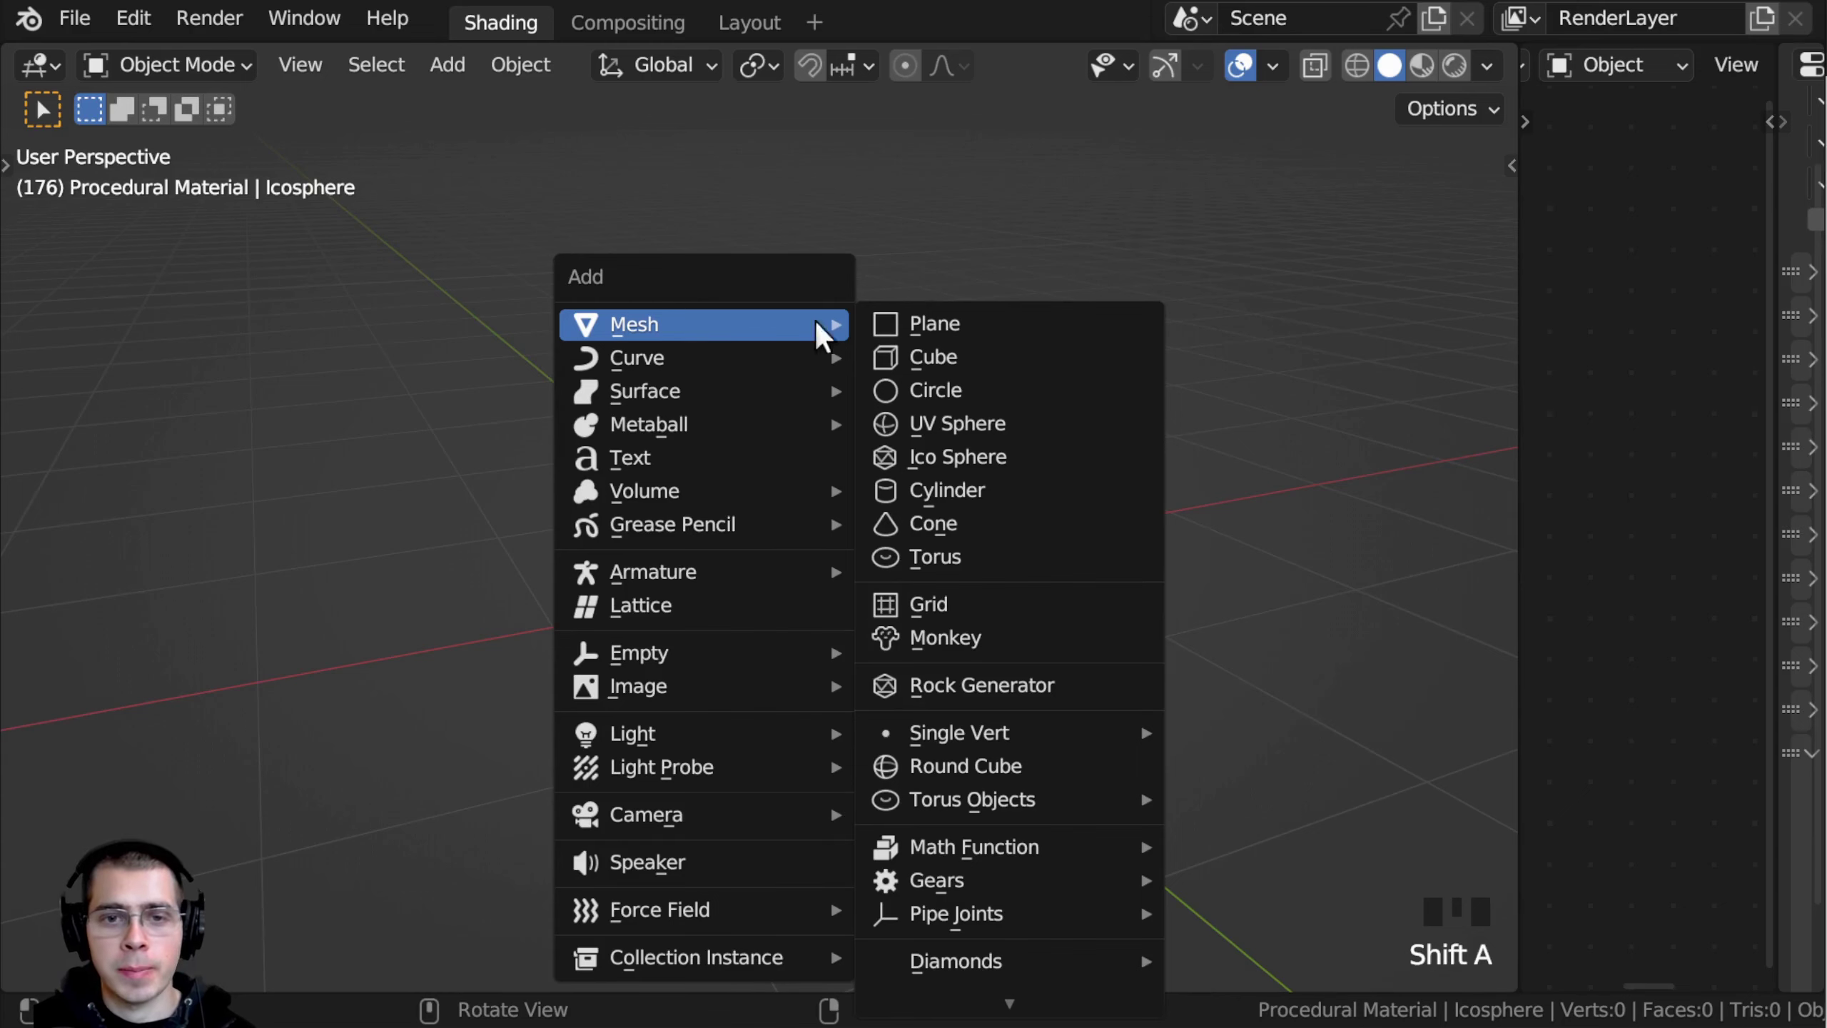
left_click(960, 458)
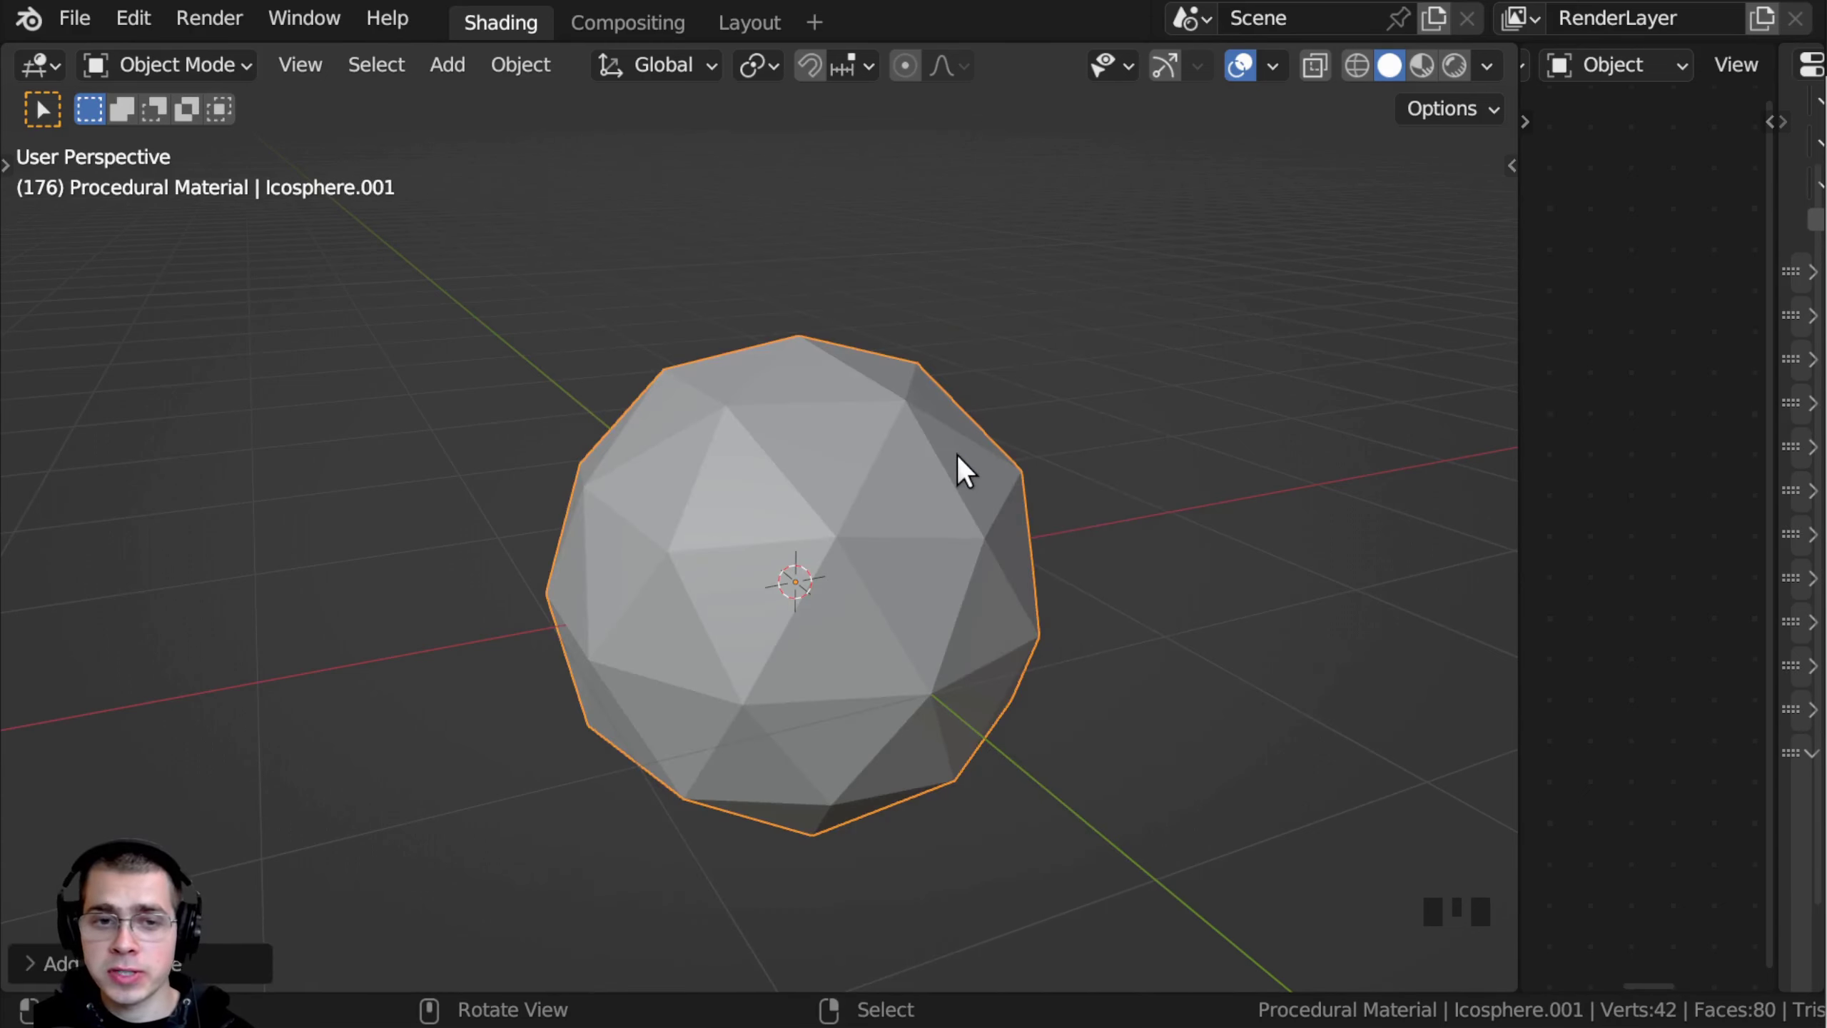
Step: Set the new ico sphere's Subdivisions to 6 and collapse its creation settings
middle_click_drag(823, 372, 547, 360, "shift")
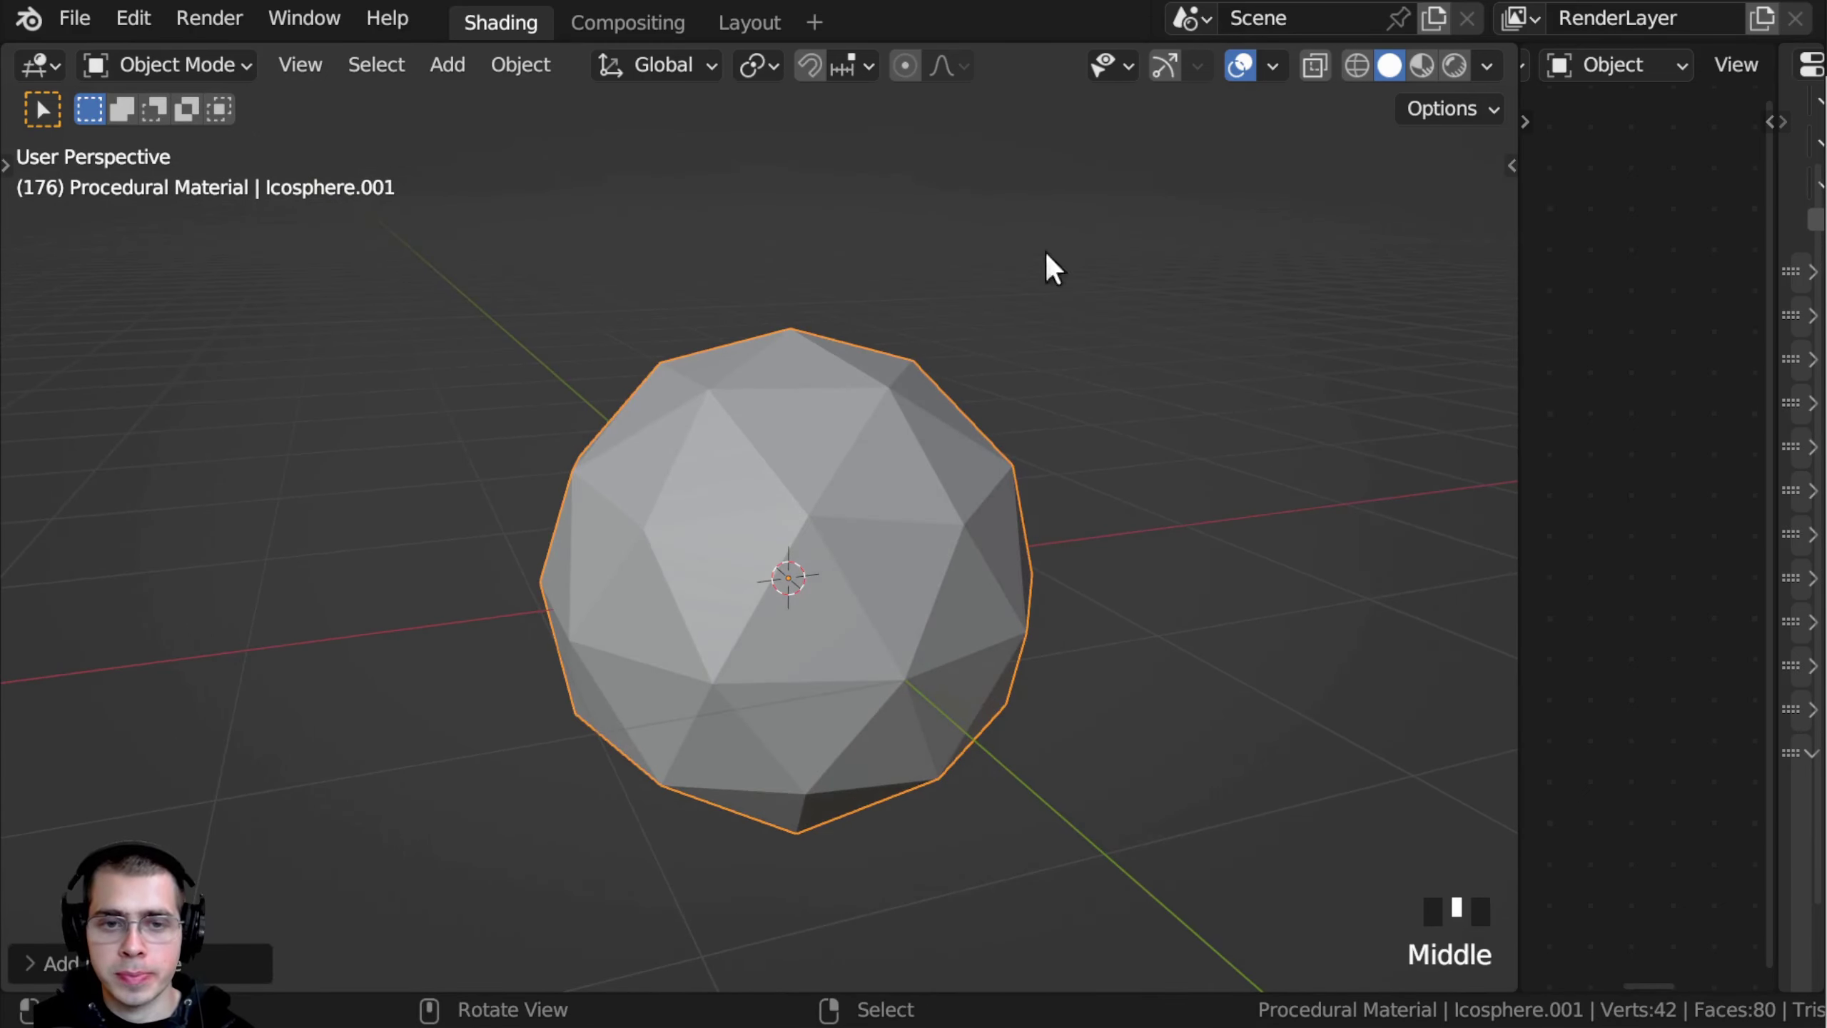
middle_click_drag(1034, 578, 866, 303, "shift")
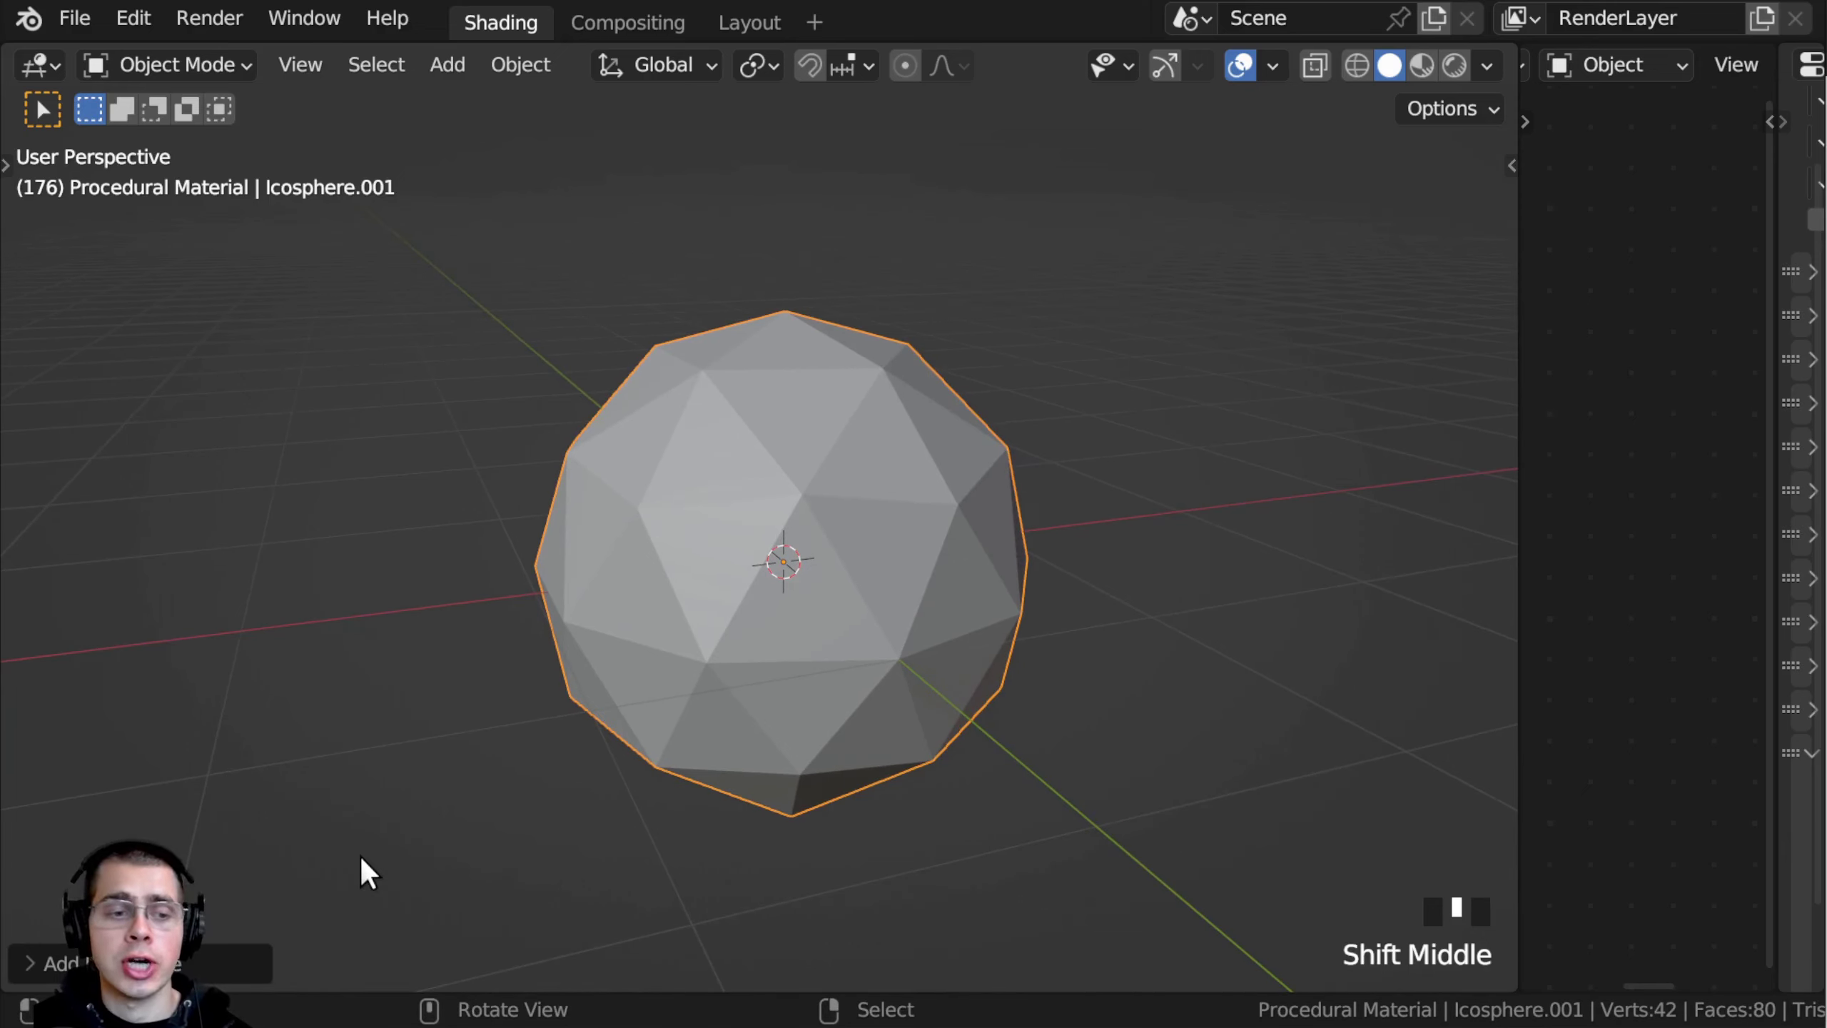
left_click(26, 963)
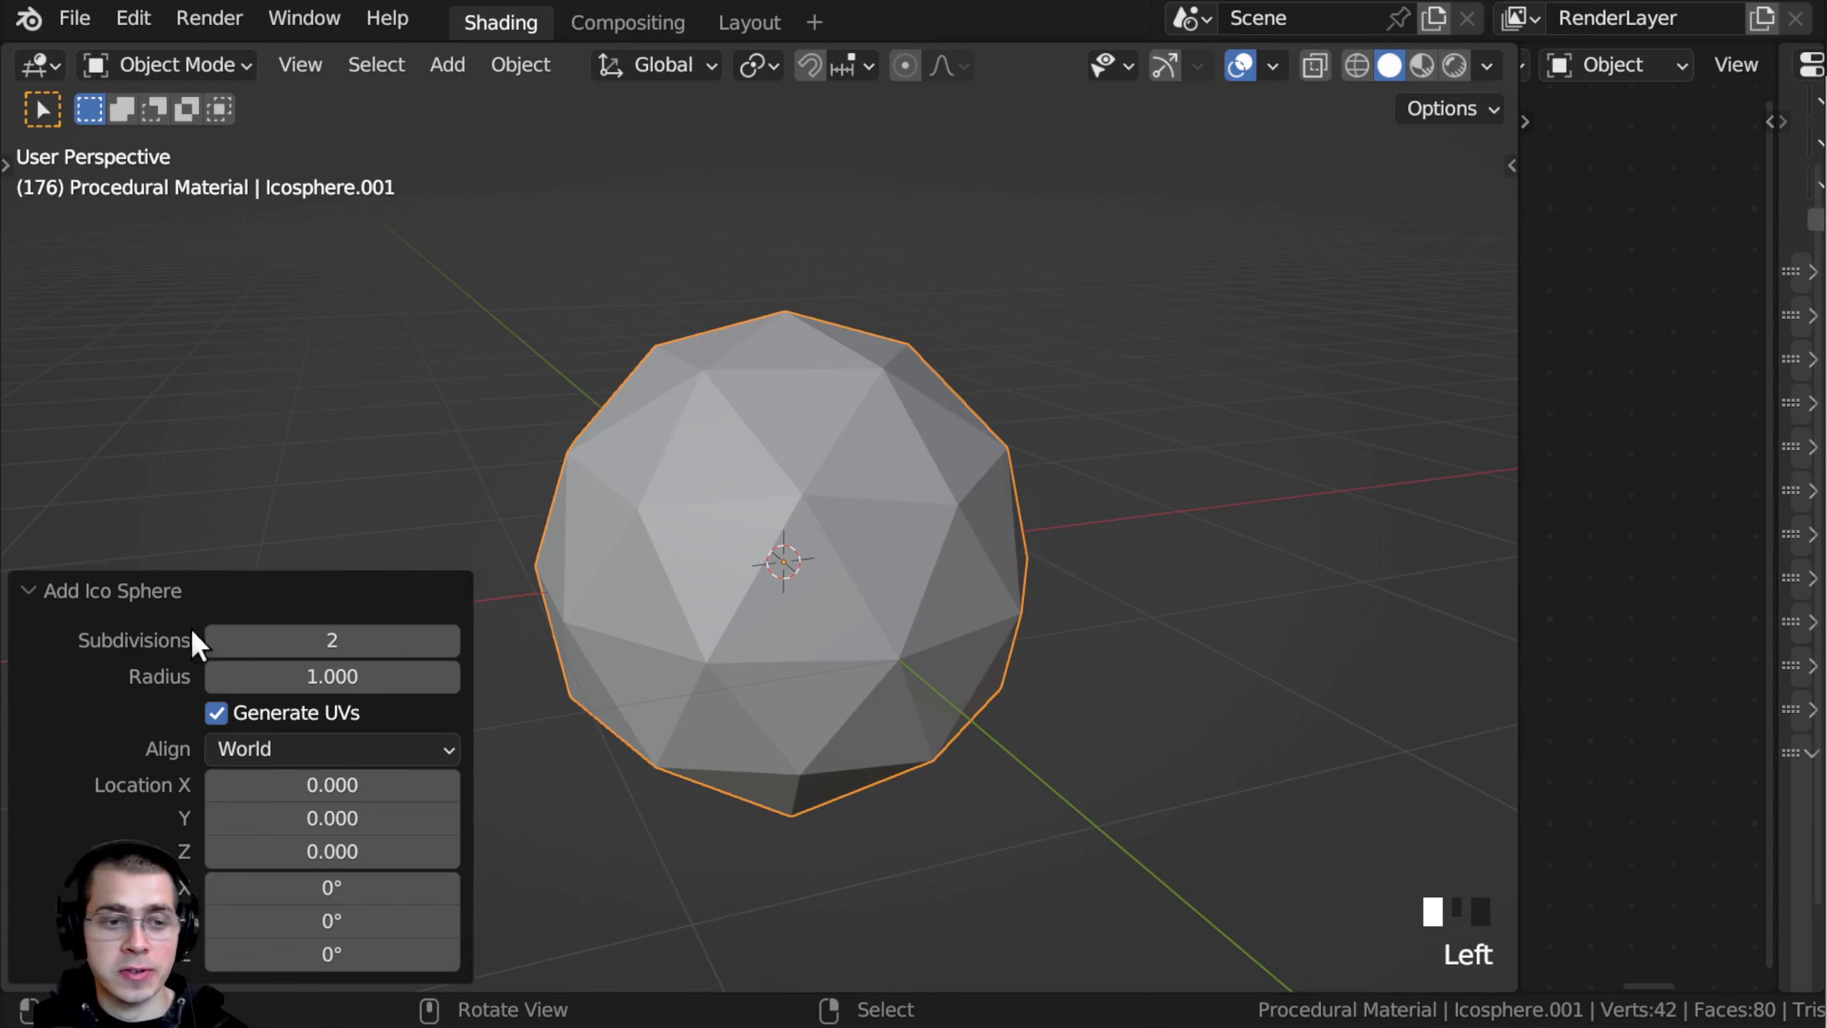
left_click(446, 638)
left_click(448, 637)
left_click(448, 637)
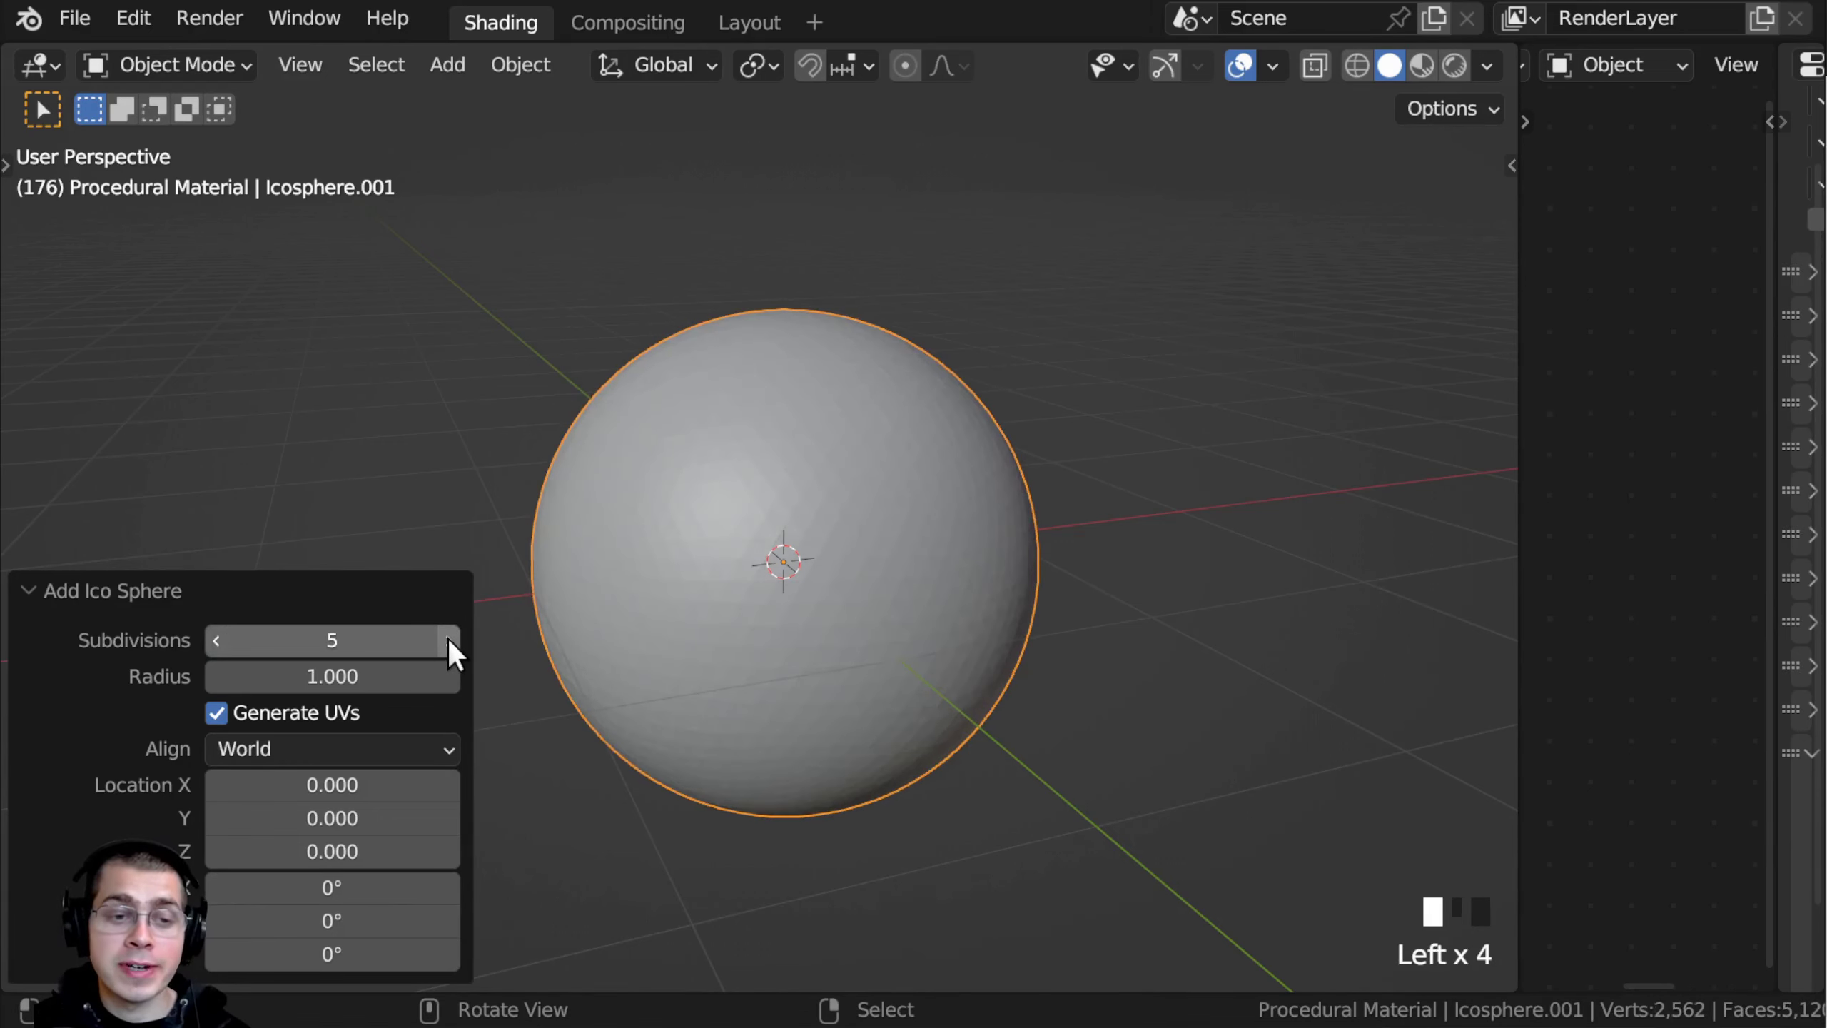
left_click(448, 636)
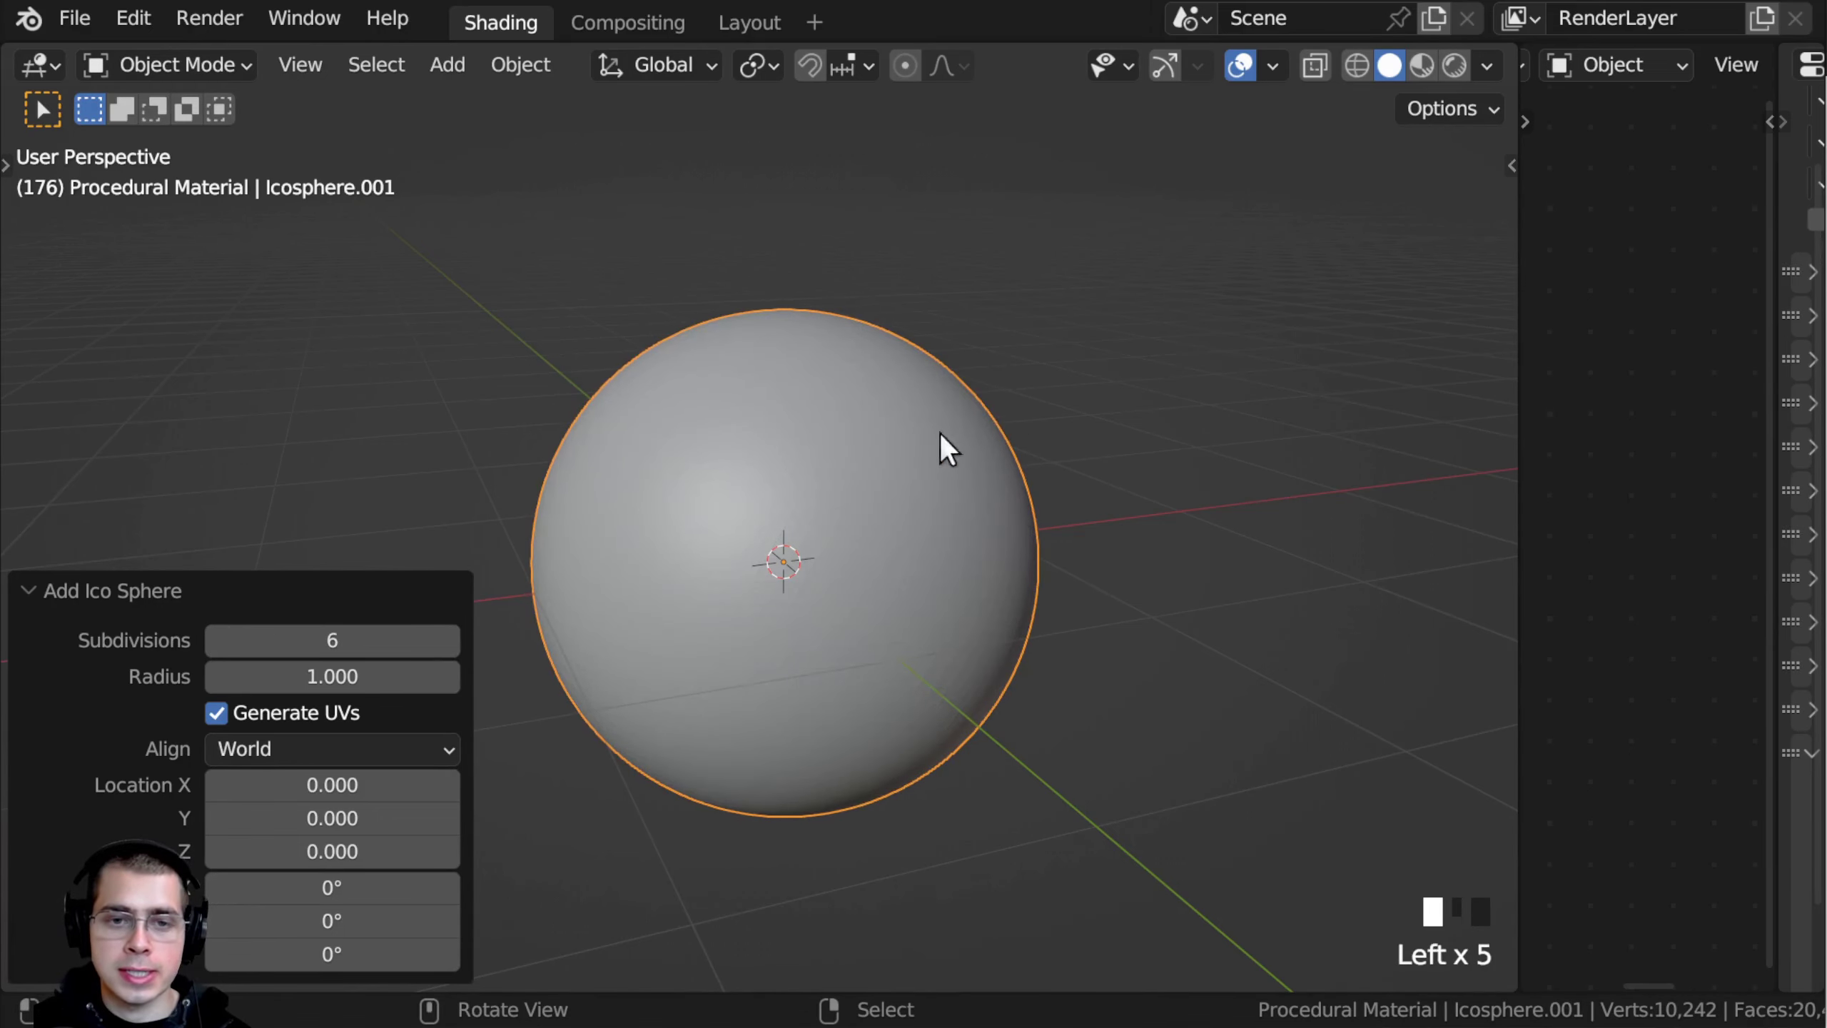
scroll(634, 708, "up", 2)
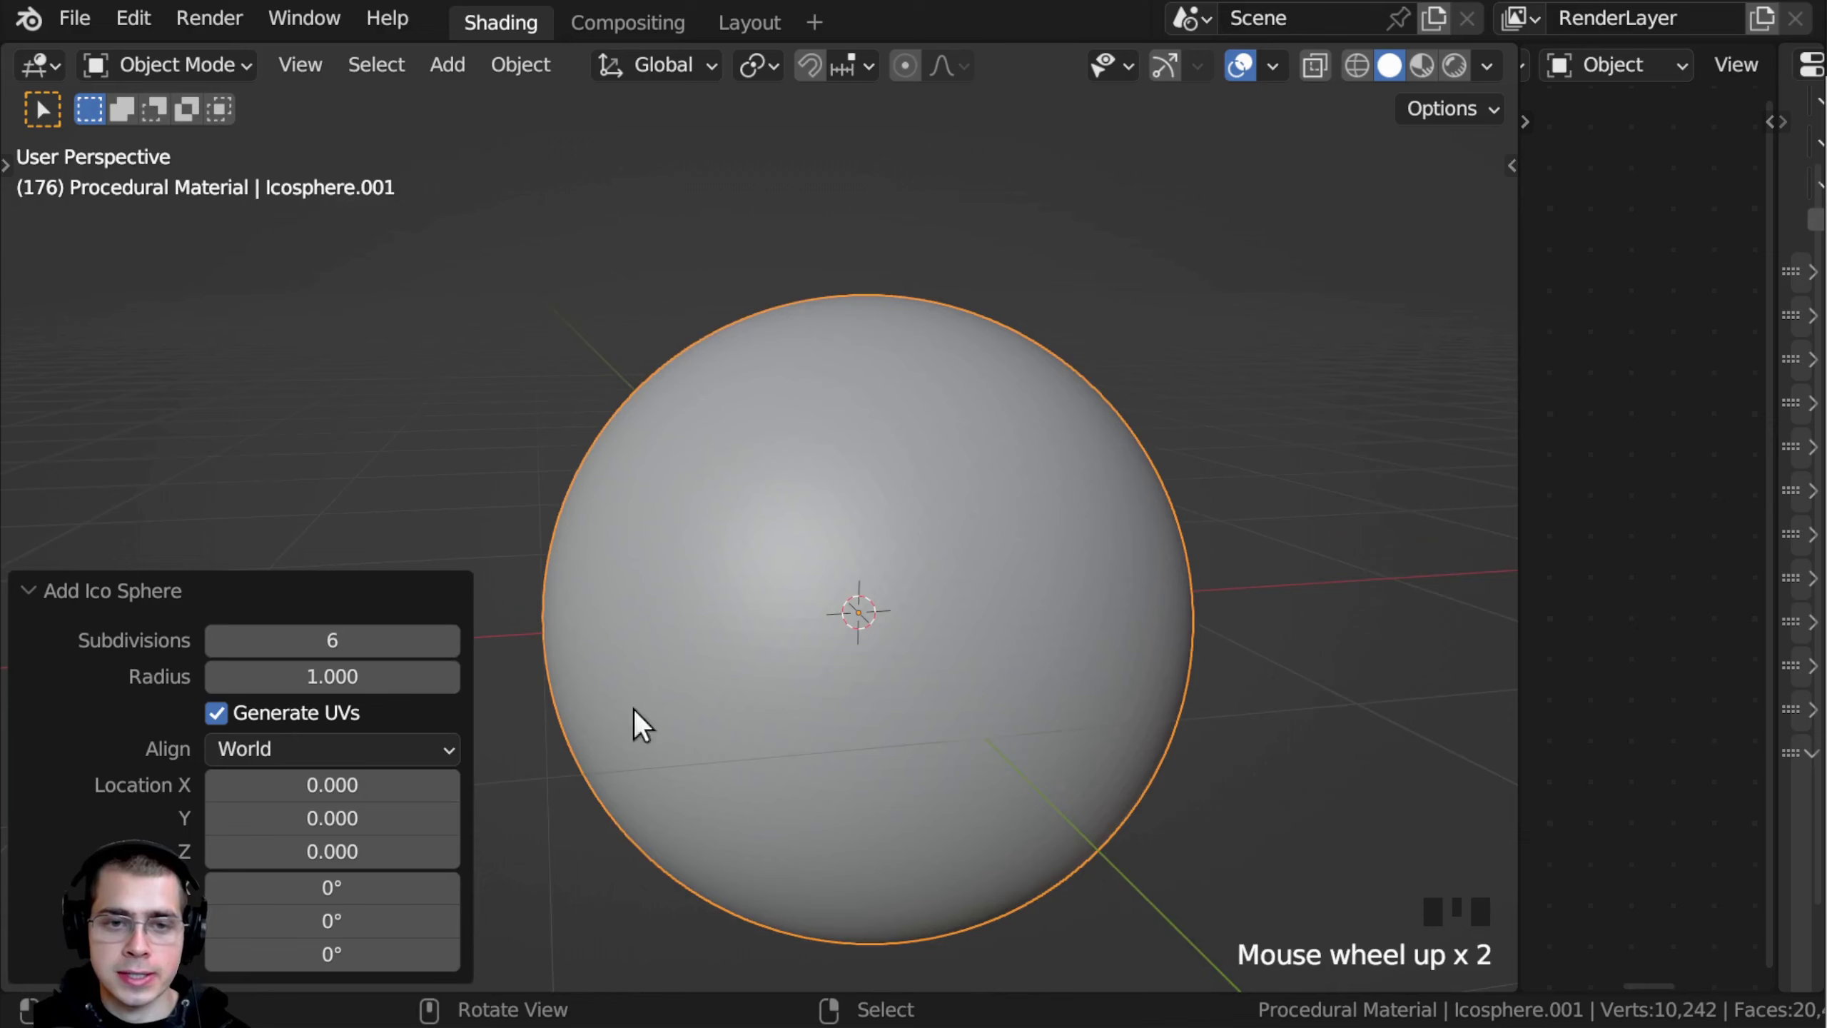
left_click(30, 591)
Step: Scale the ico sphere uniformly by 0.2
middle_click_drag(908, 403, 986, 472)
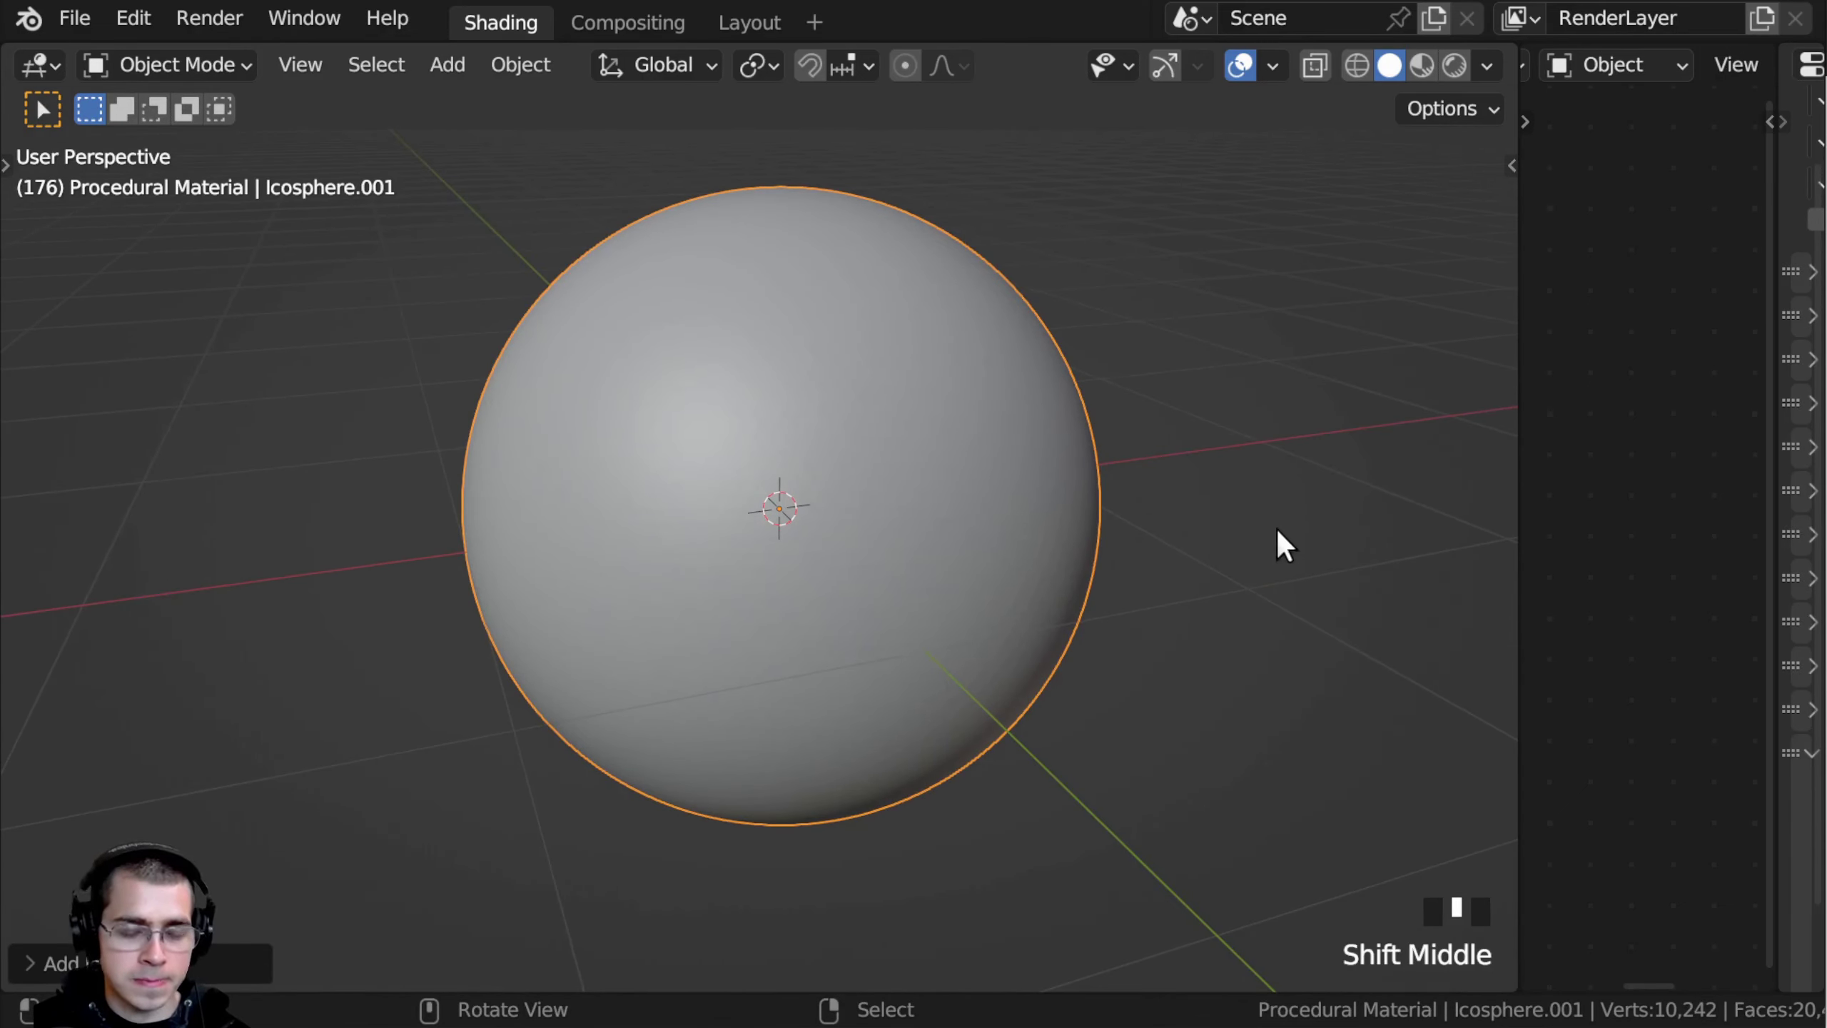
middle_click_drag(1171, 504, 860, 359, "shift")
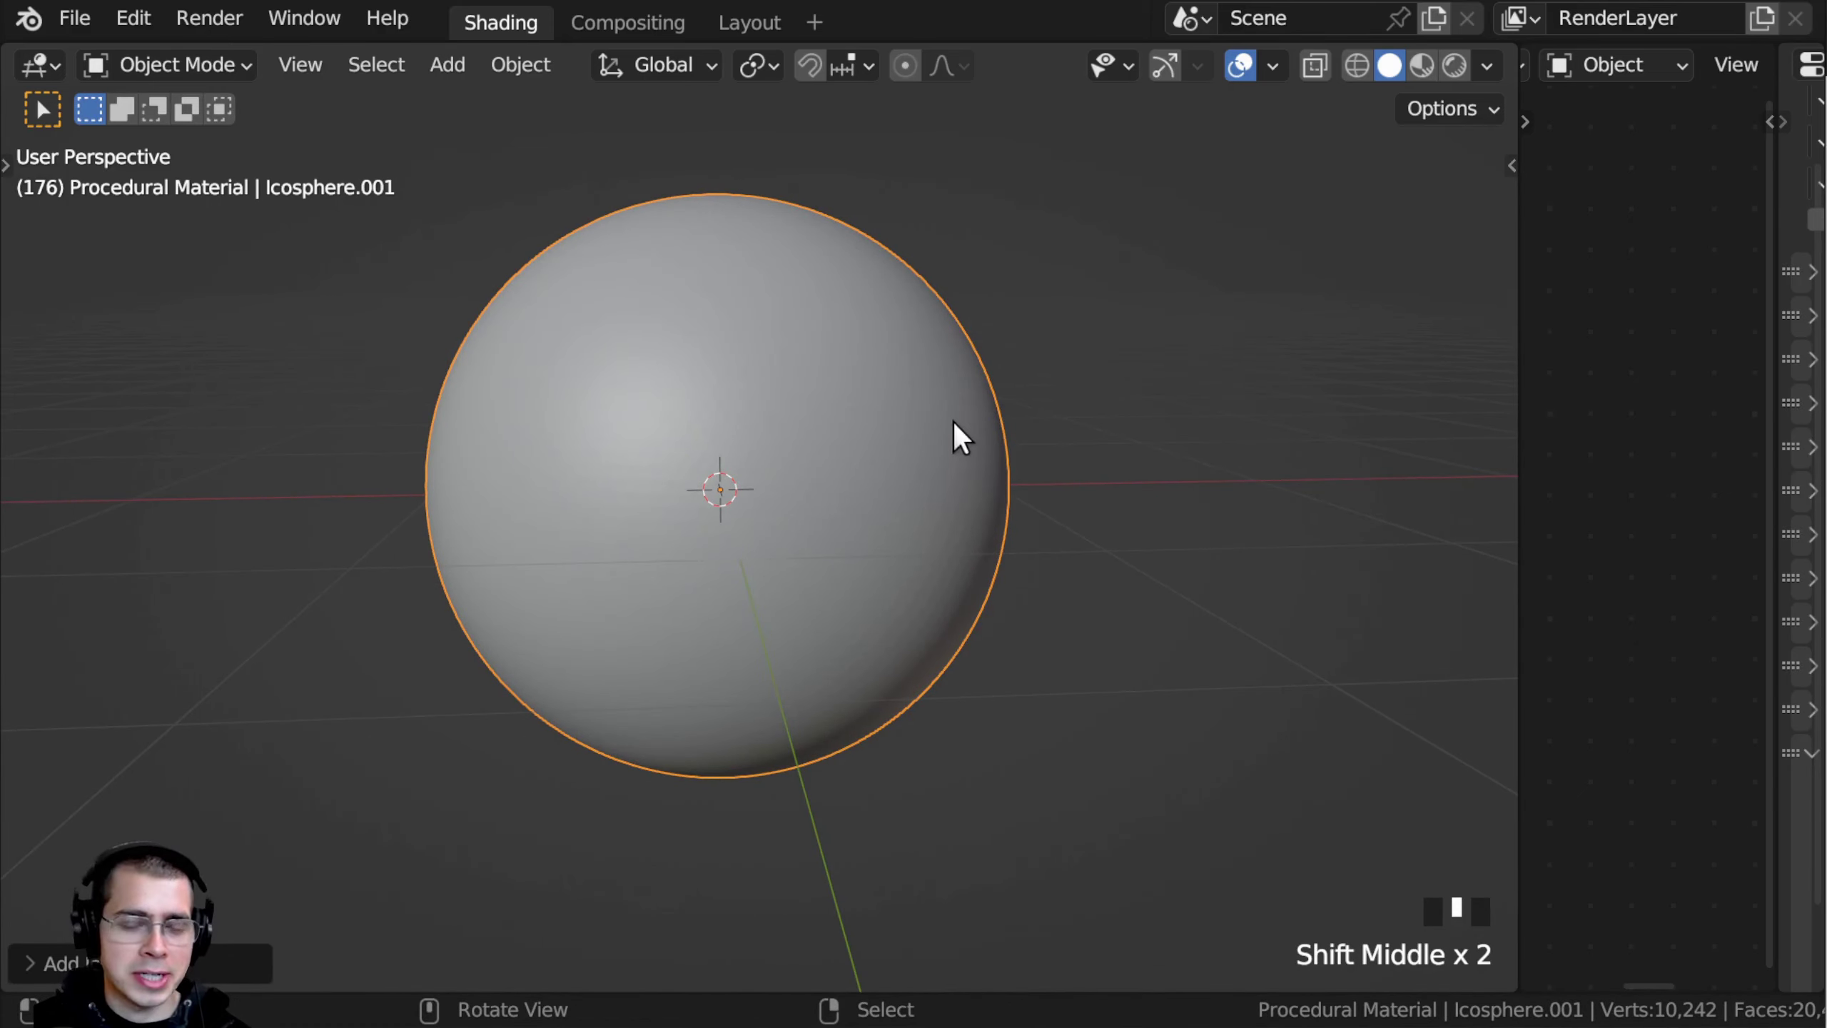
middle_click_drag(1016, 466, 978, 367, "shift")
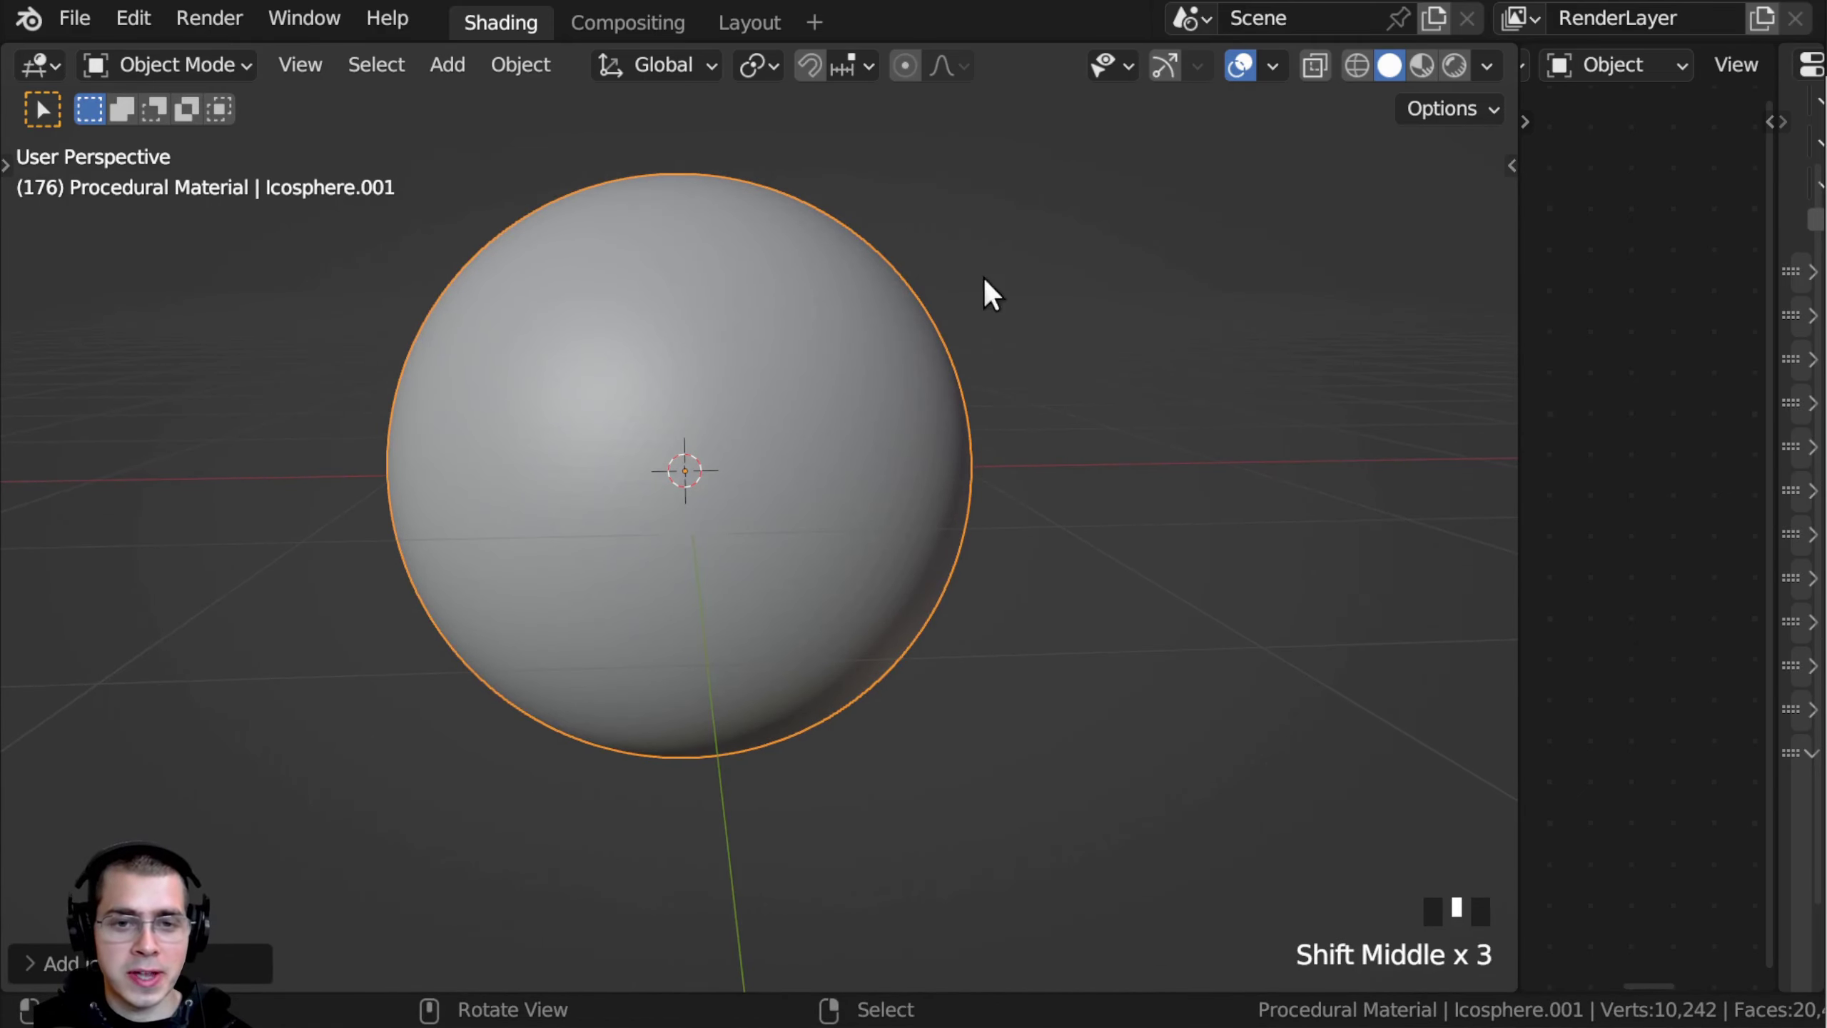
middle_click_drag(985, 291, 1151, 573)
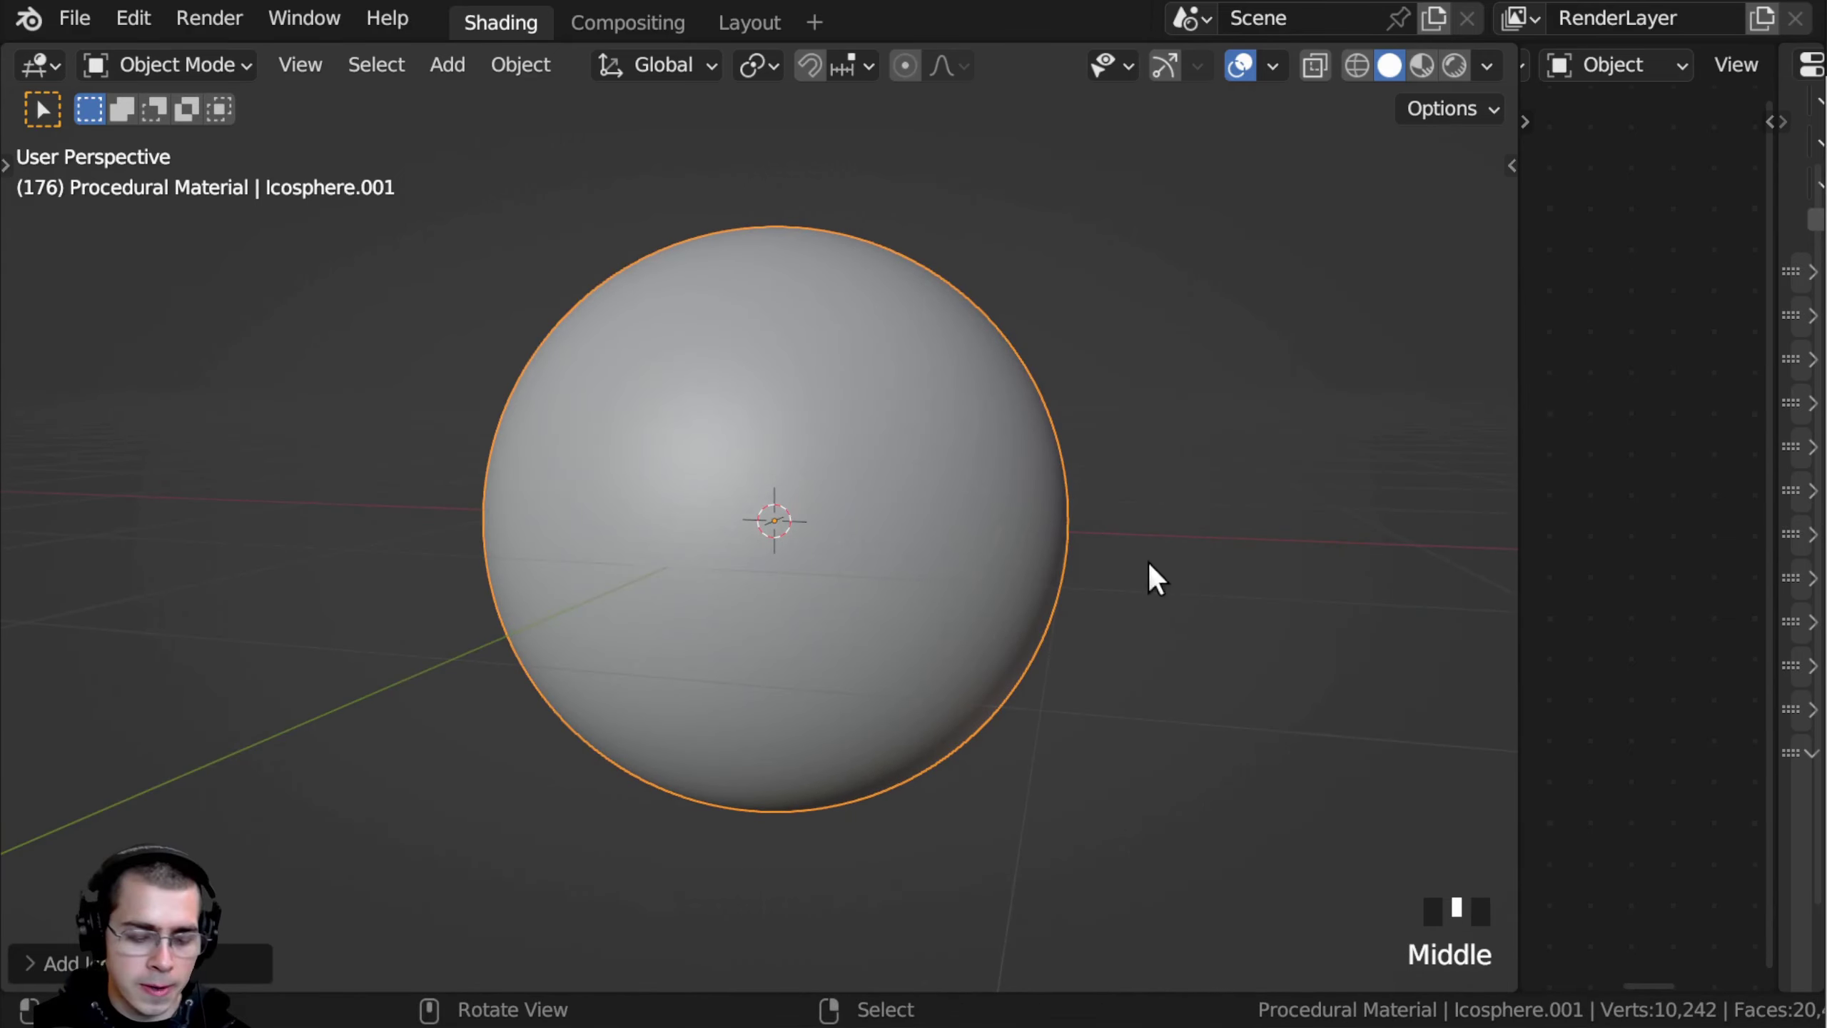
key("s")
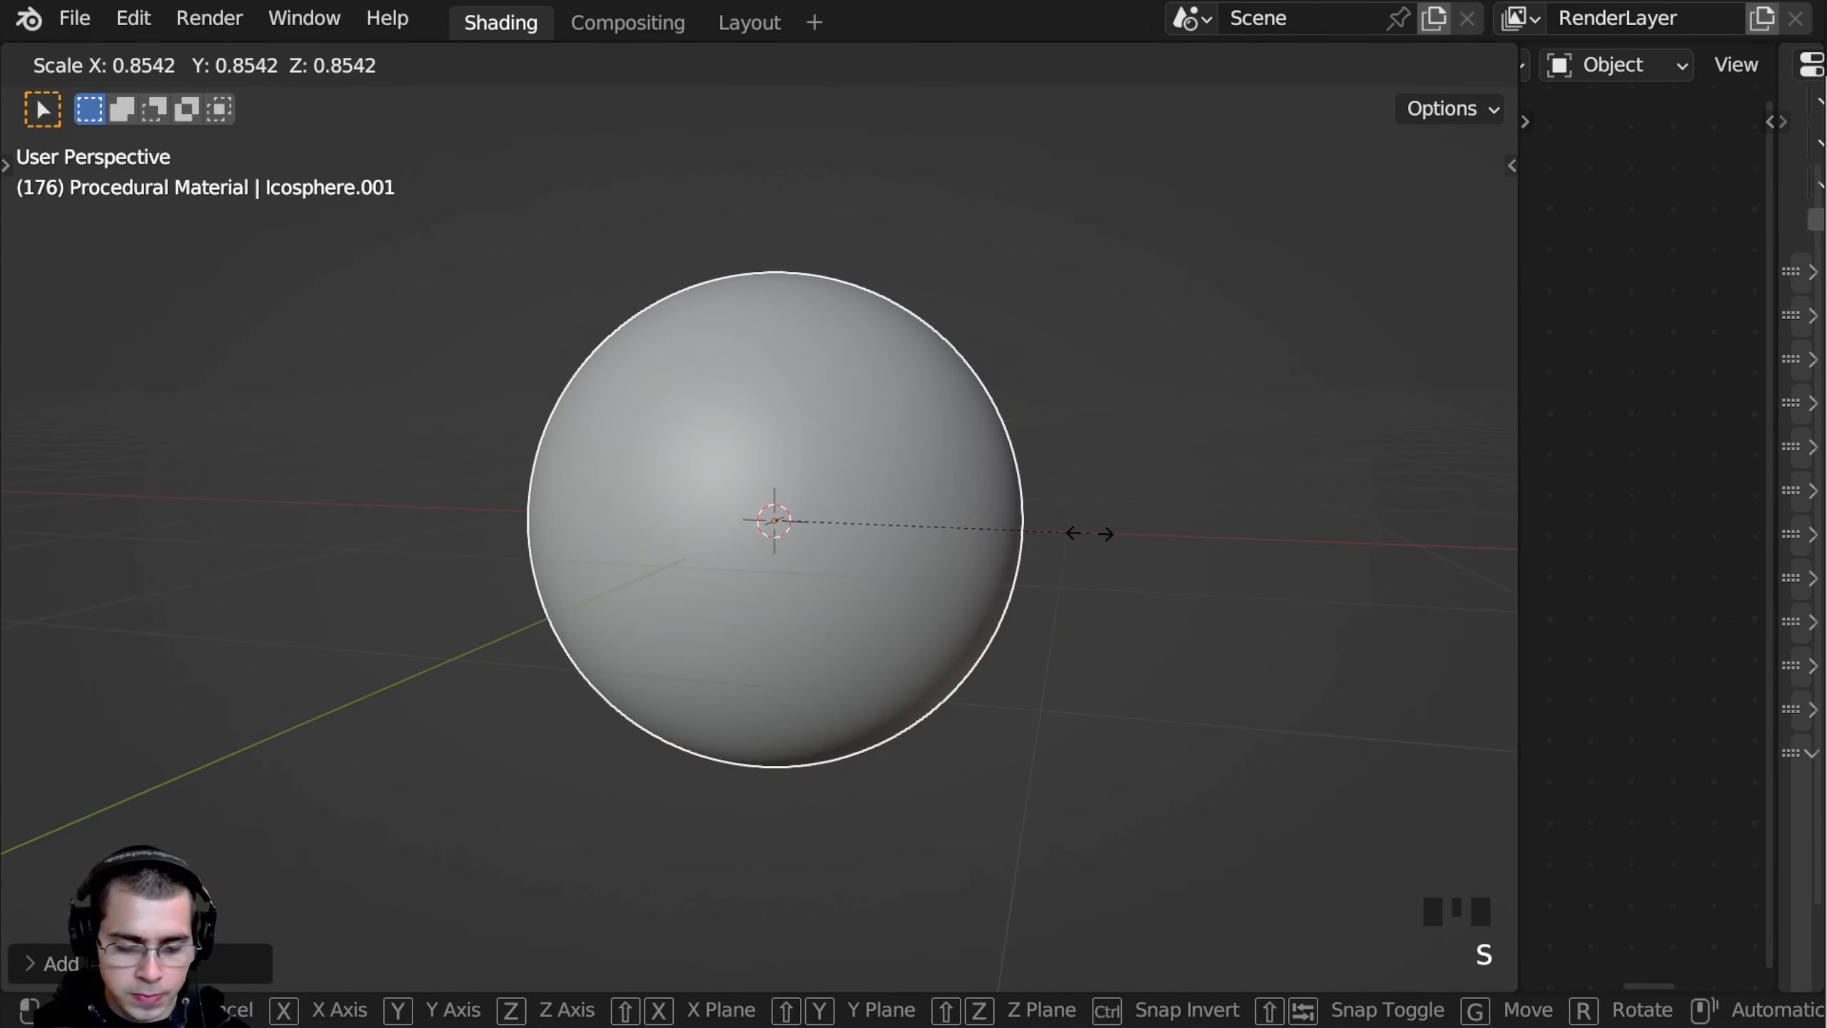
type(".2")
key("Return")
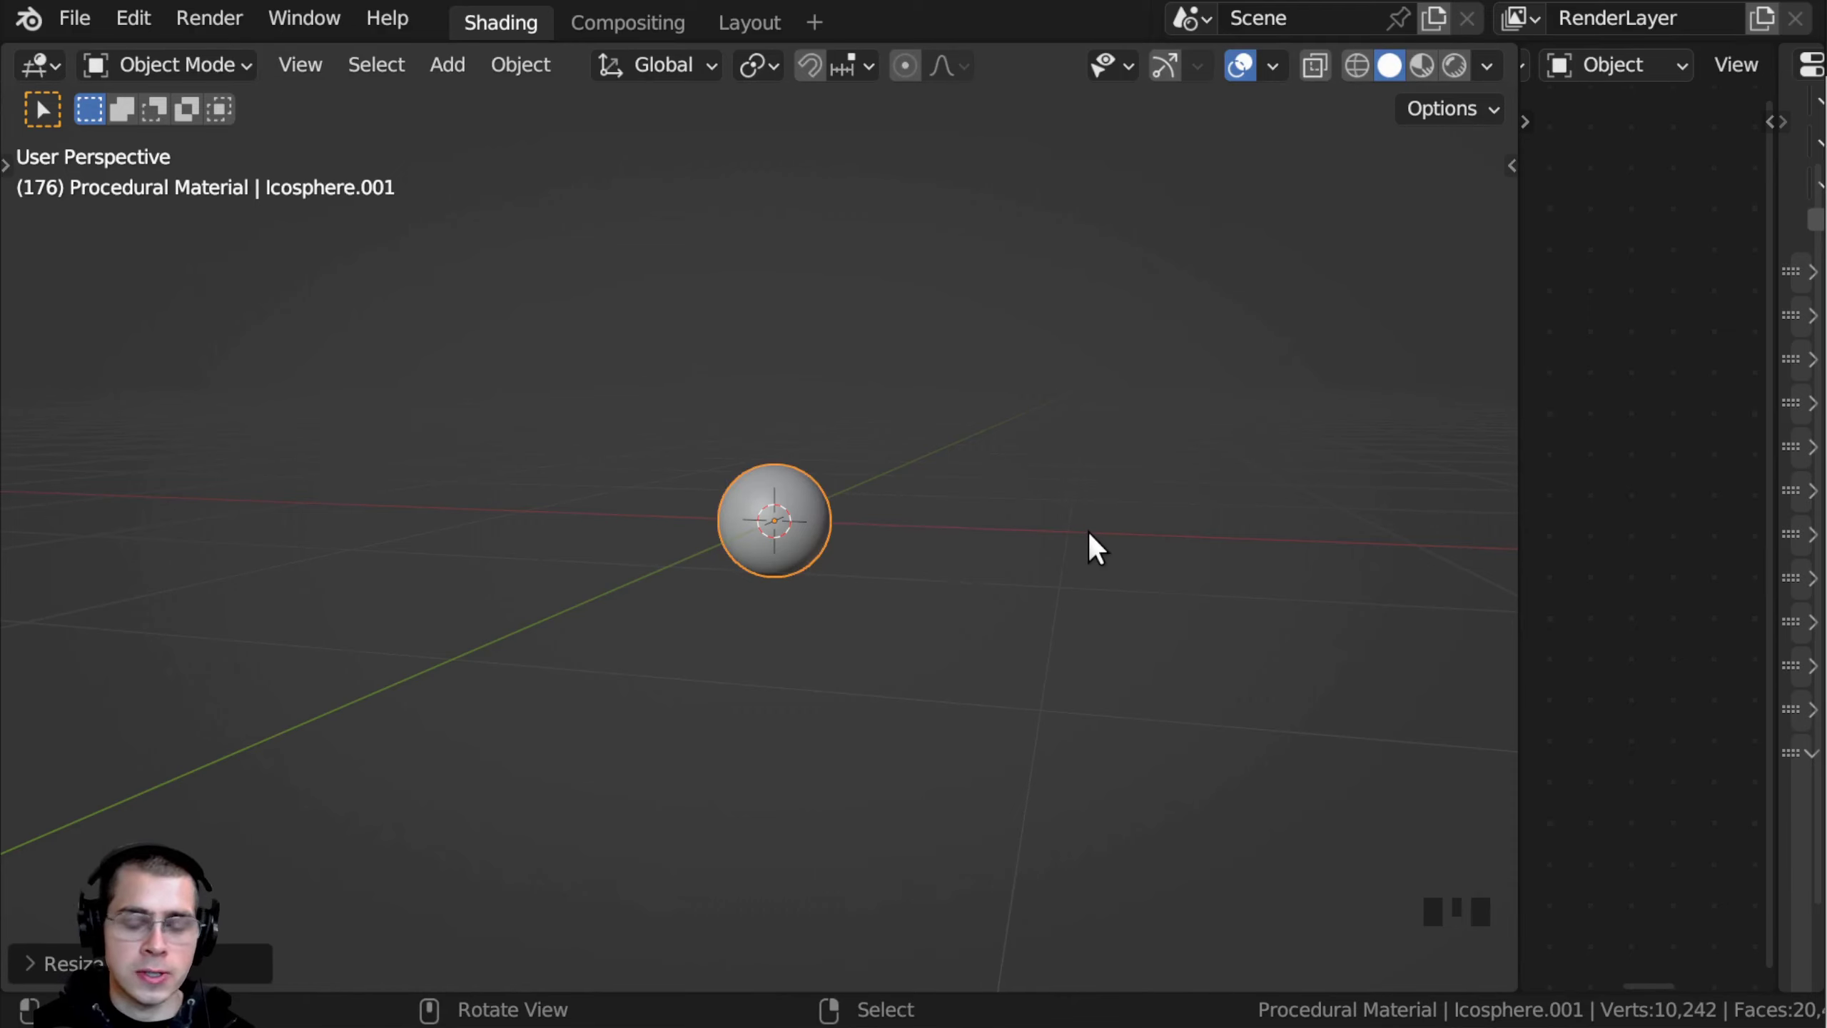
Step: Frame the scaled-down ico sphere in the view and apply its scale
key("KP_Decimal")
key("ctrl+a")
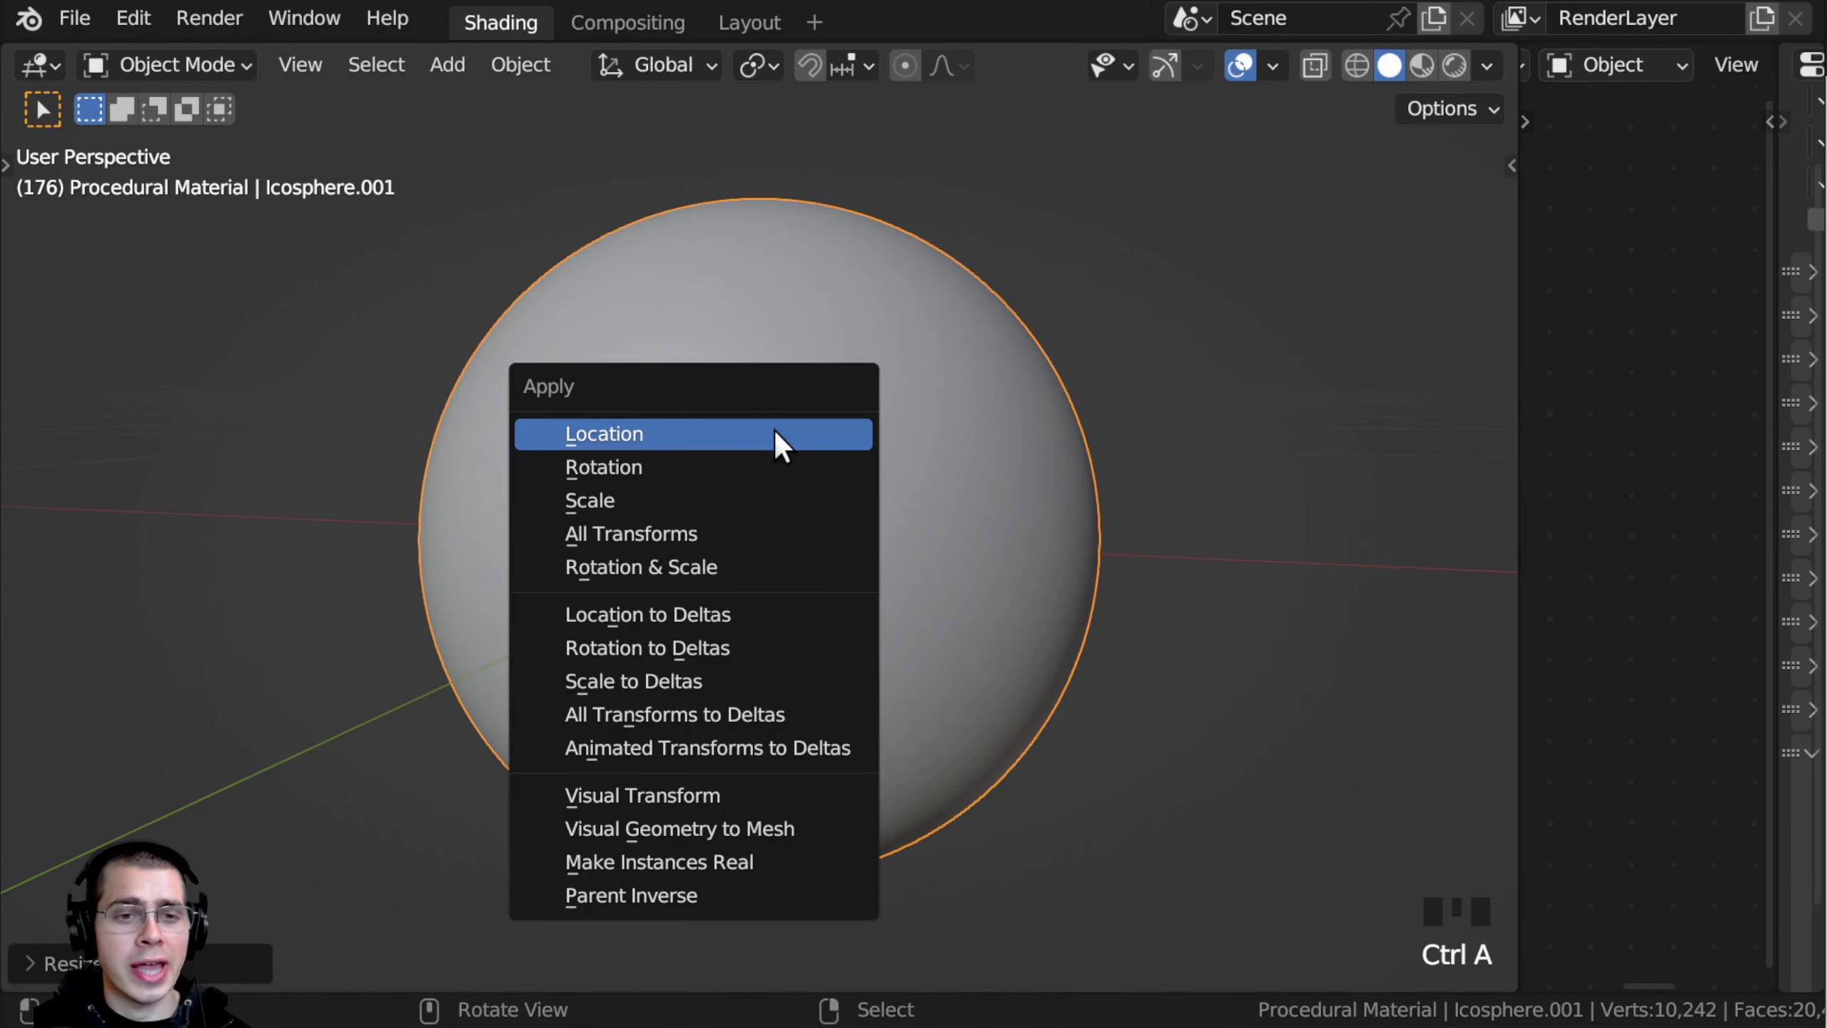
left_click(694, 502)
Step: Shade the ico sphere smooth
middle_click_drag(1114, 517, 902, 389)
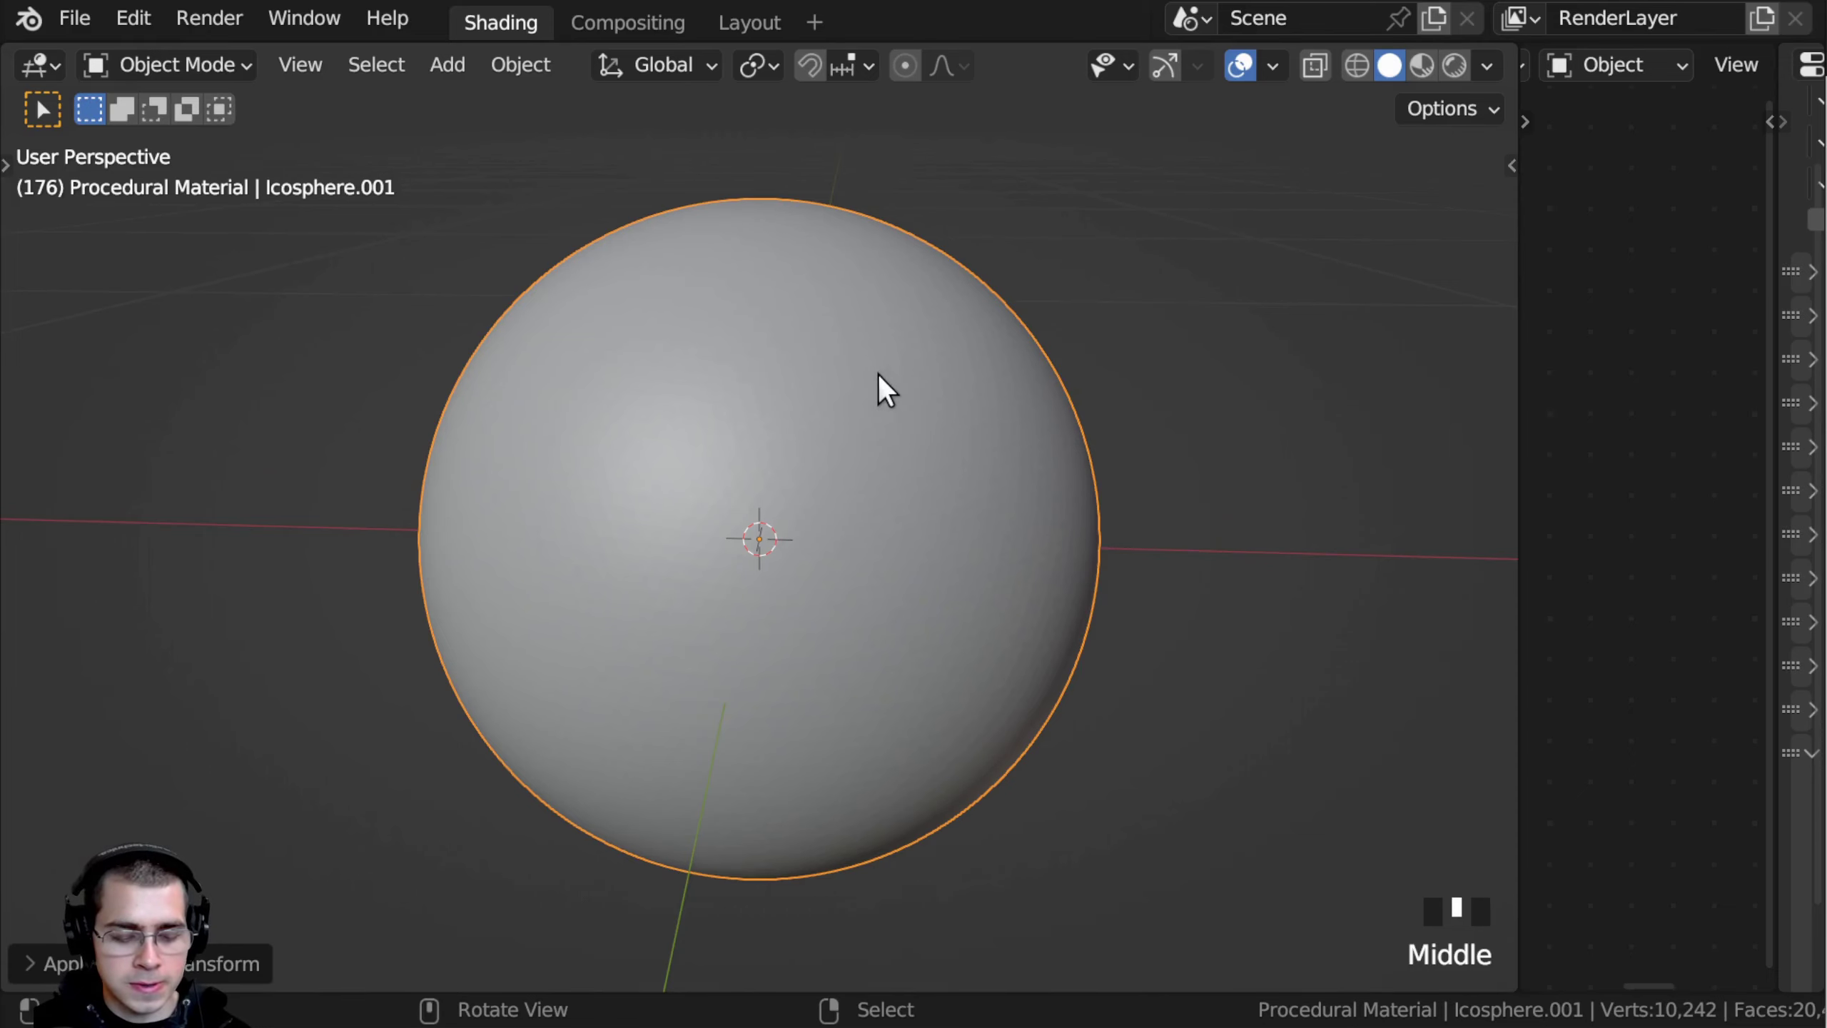
key("w")
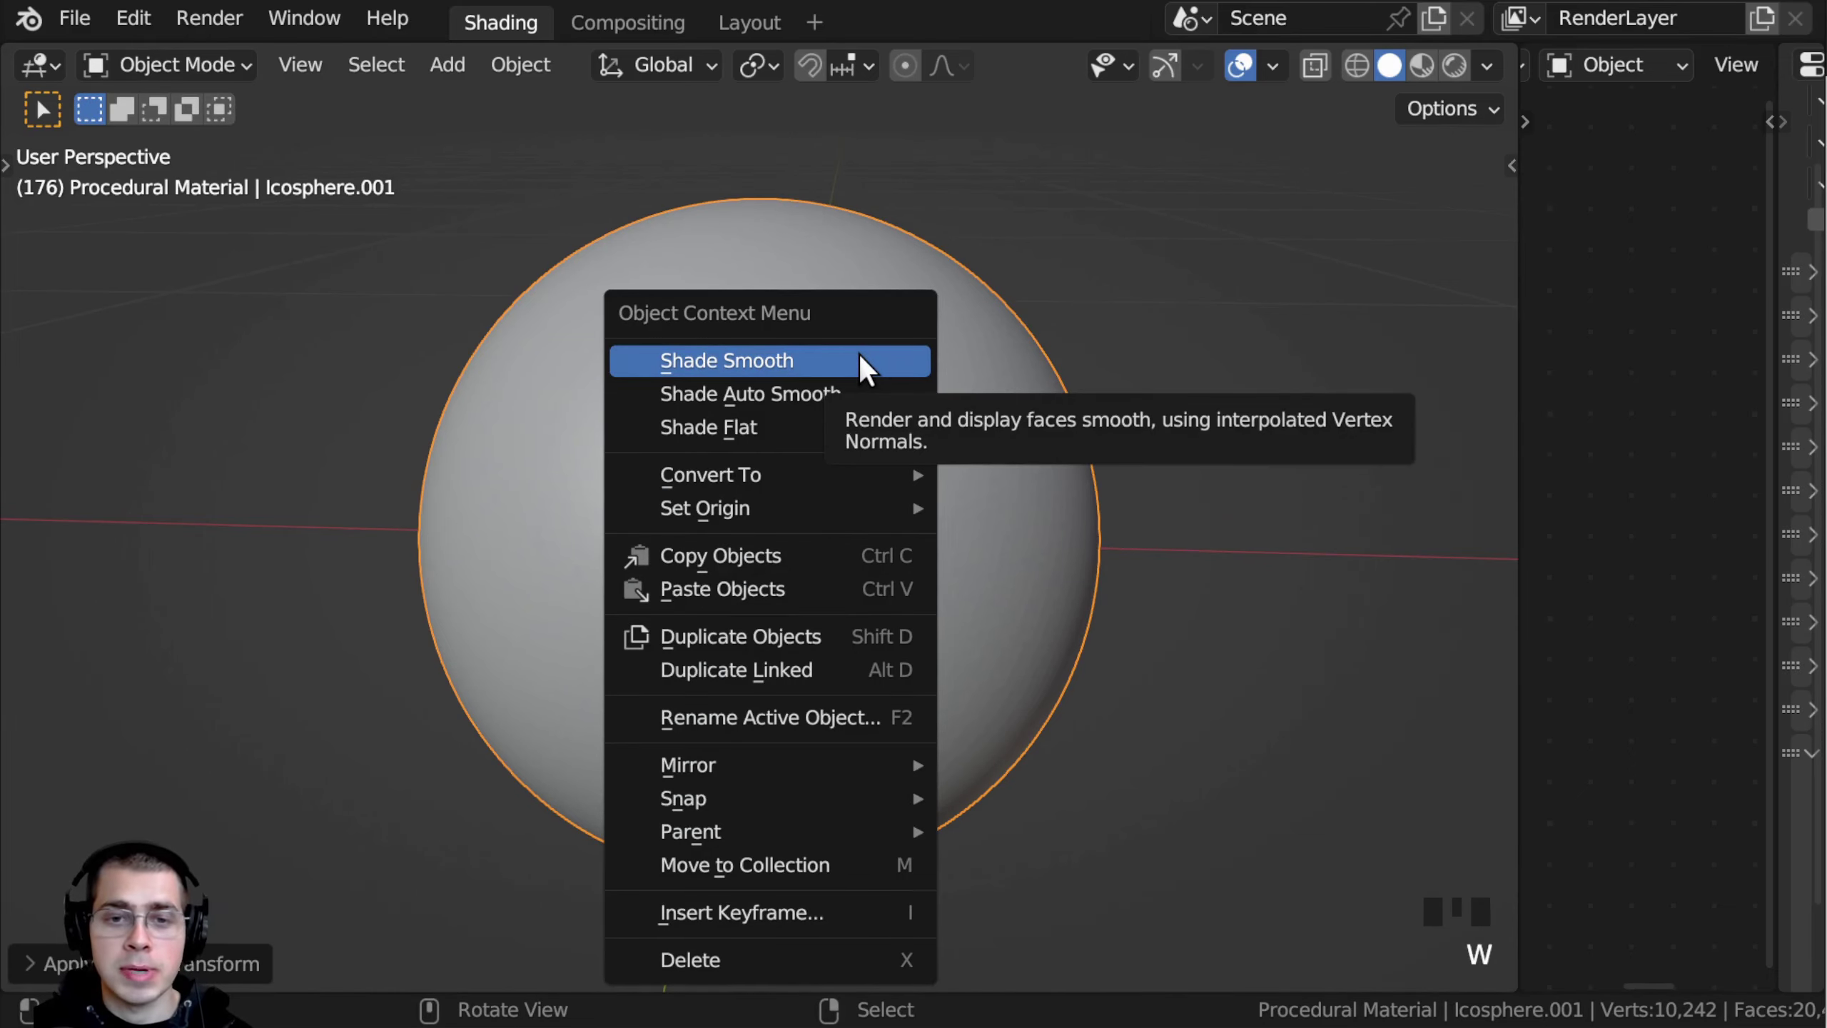
left_click(859, 359)
scroll(661, 338, "up", 2)
scroll(844, 540, "down", 3)
middle_click_drag(844, 540, 775, 540)
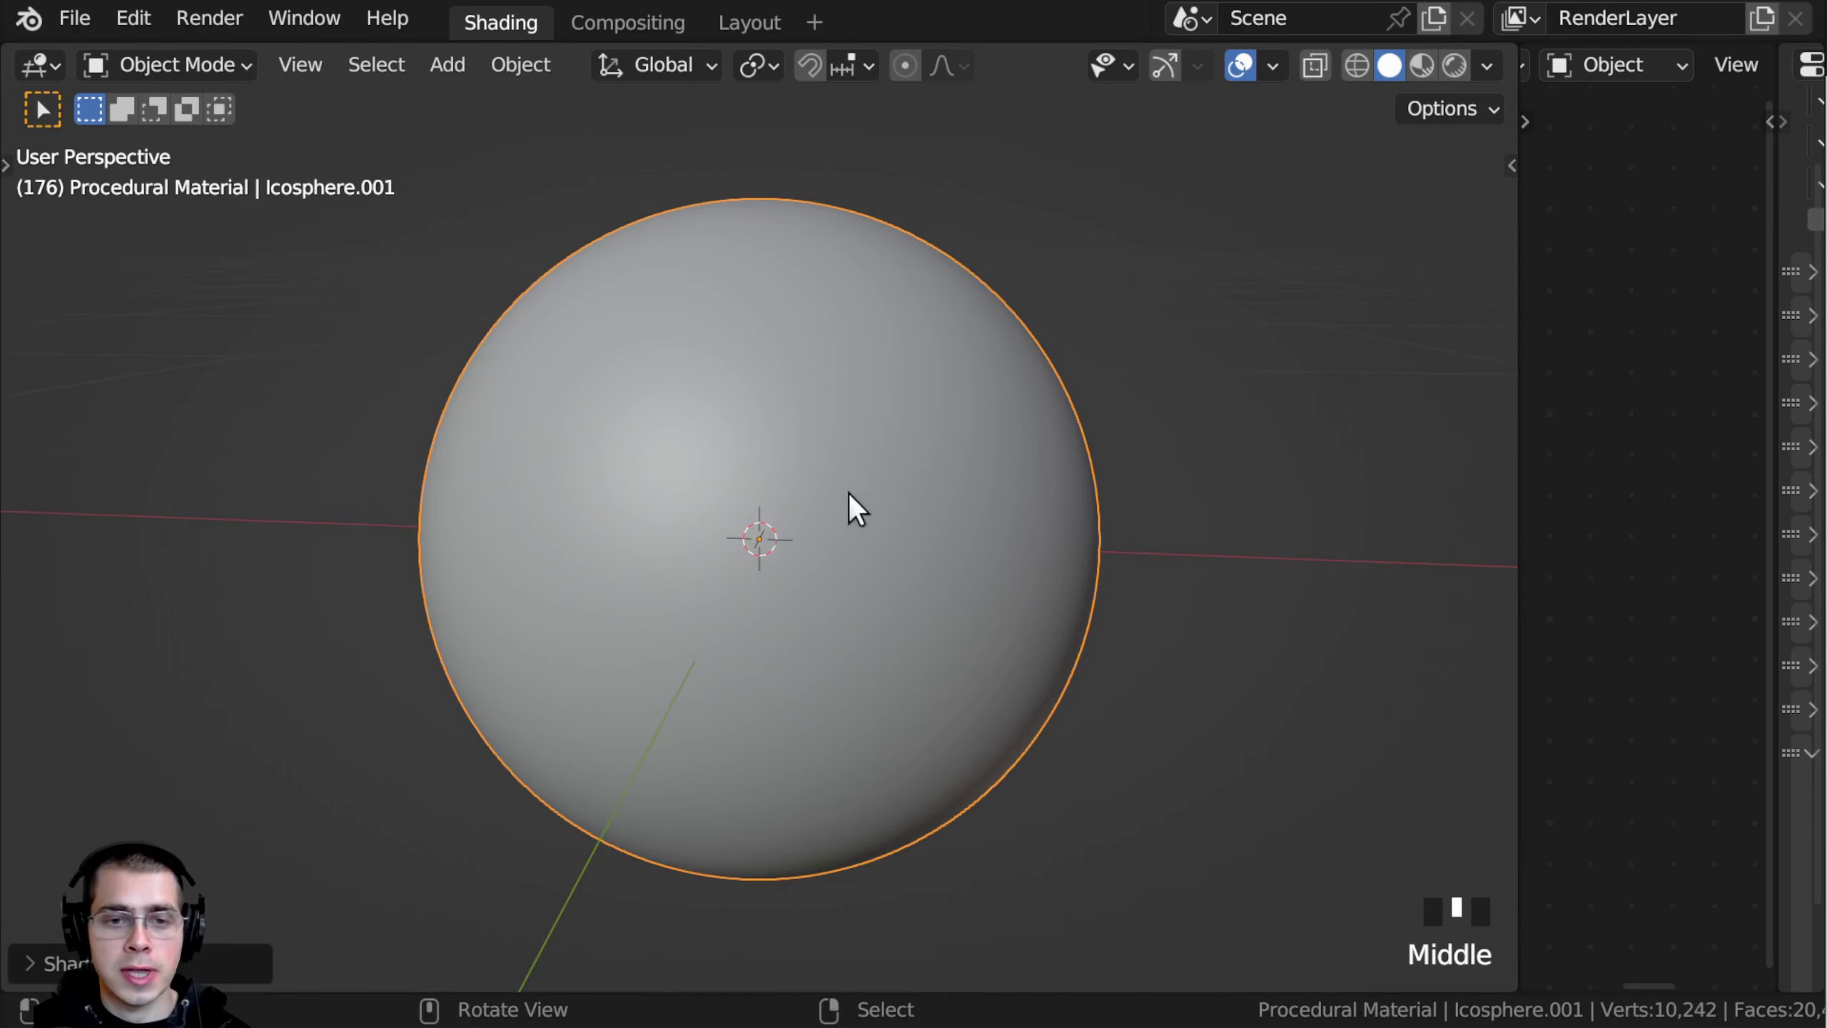
scroll(856, 467, "down", 2)
middle_click_drag(865, 449, 836, 396)
Step: Add a cube mesh at the centre of the scene and scale it uniformly by 0.2
key("shift+a")
mouse_move(719, 241)
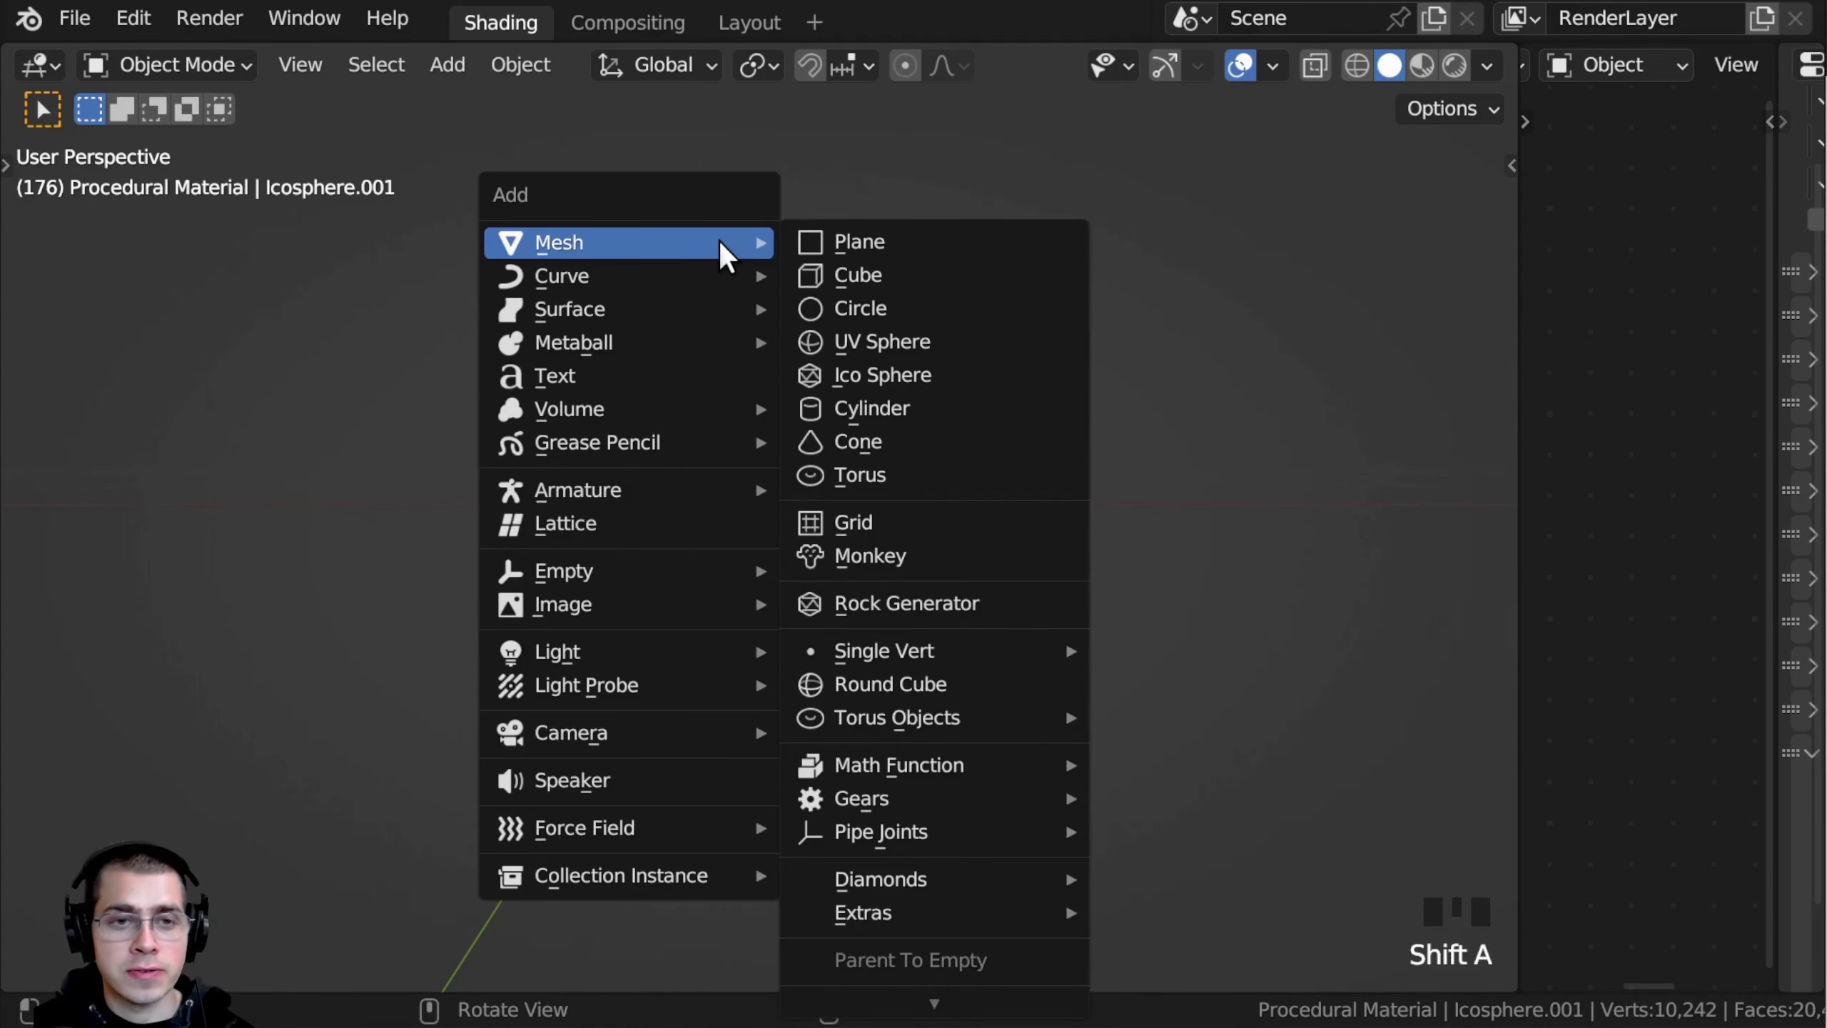
left_click(860, 274)
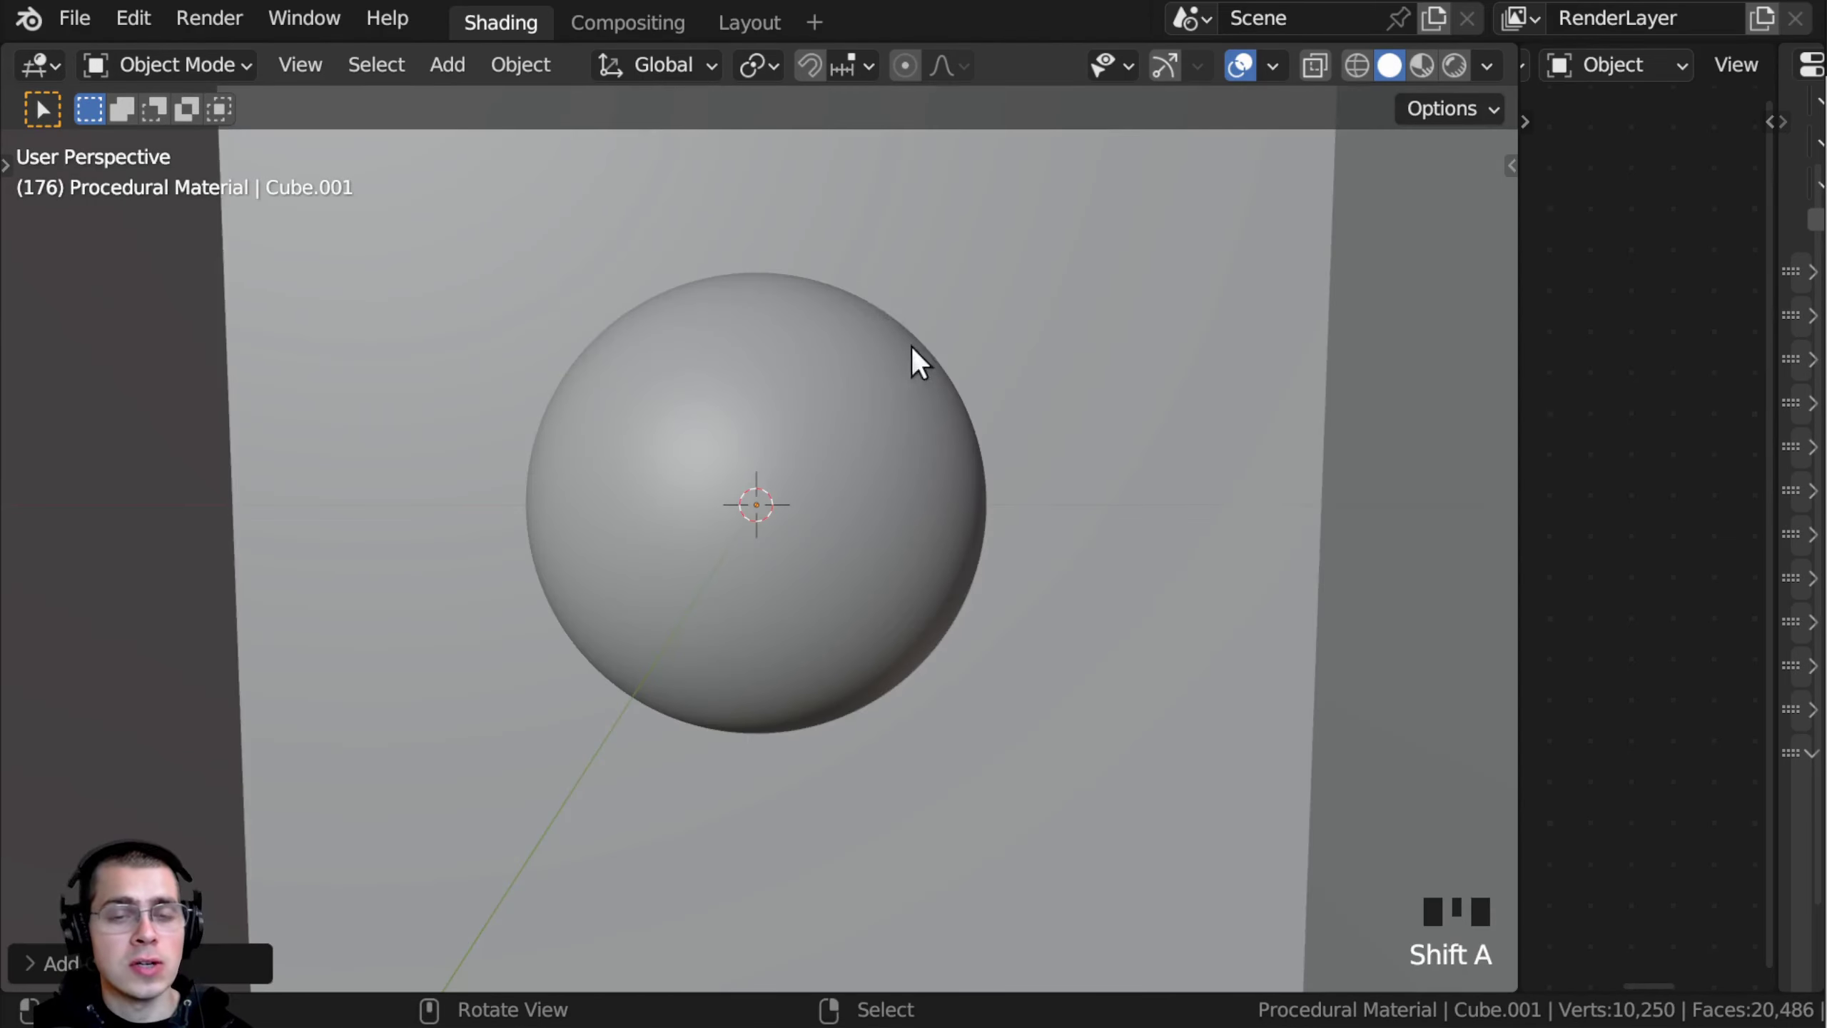
scroll(1111, 583, "down", 7)
type("s")
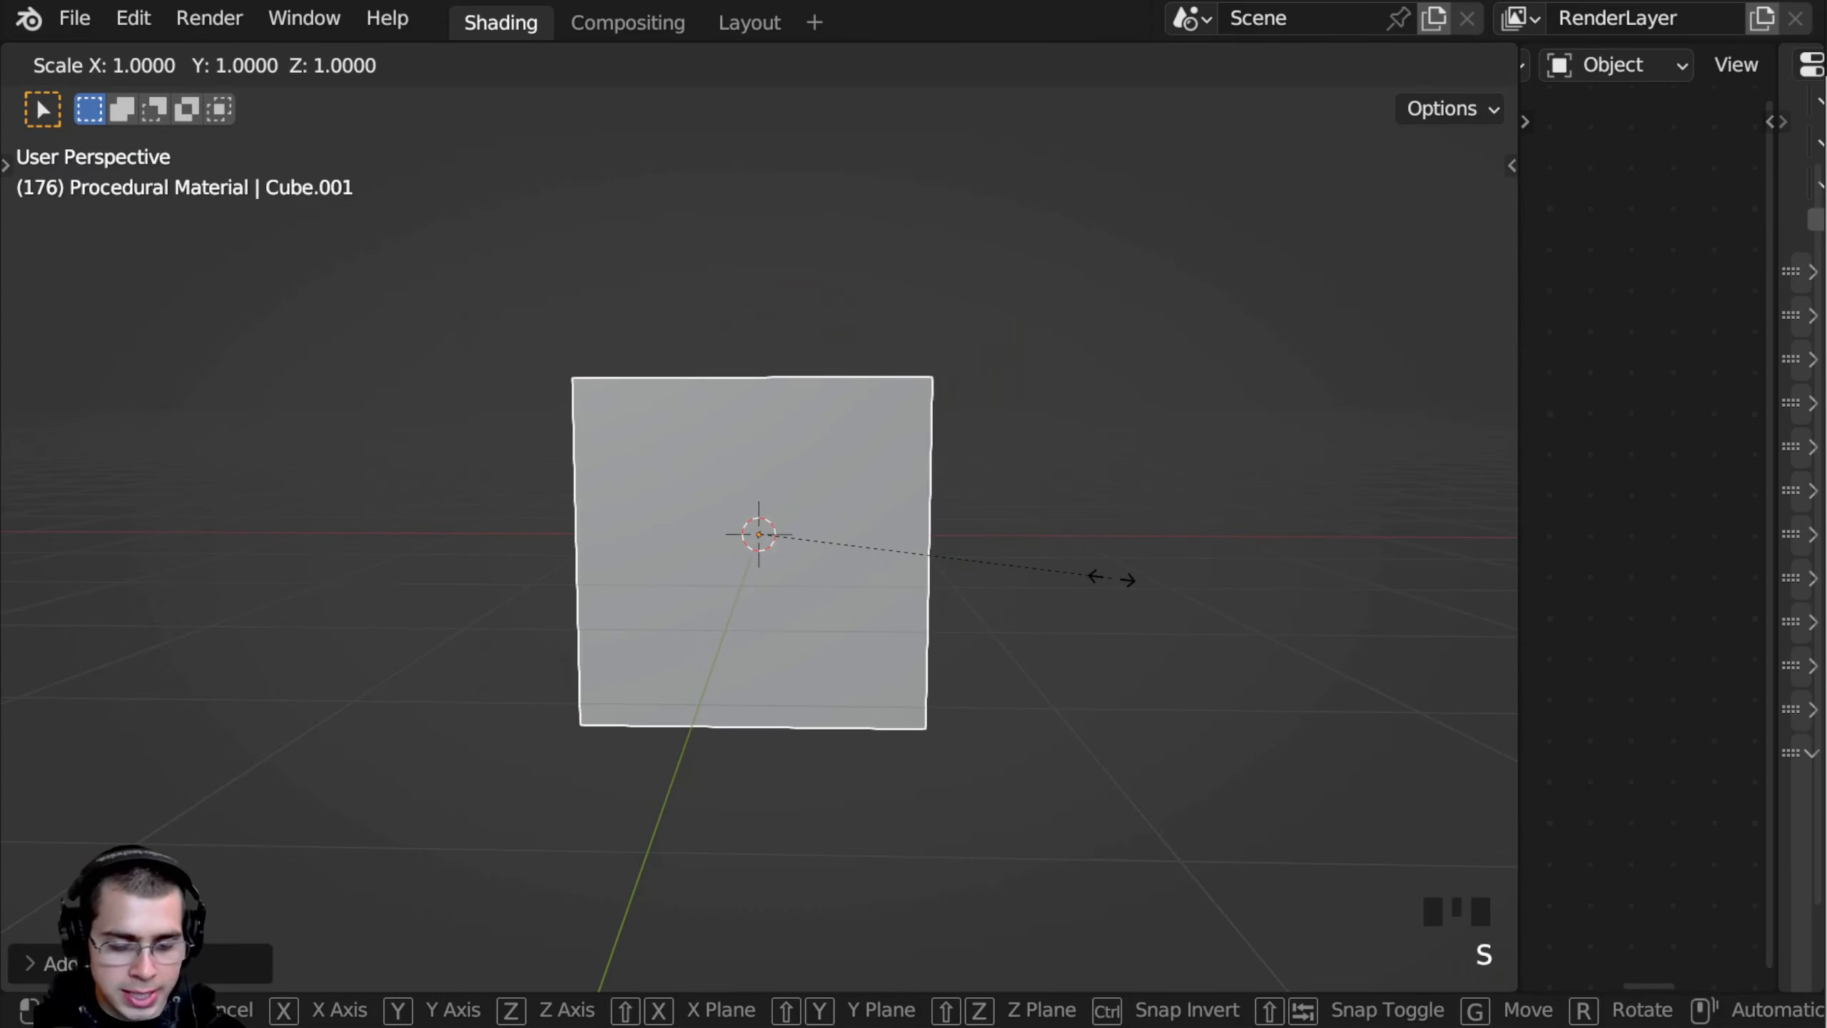
type(".2")
key("Return")
scroll(1126, 583, "up", 7)
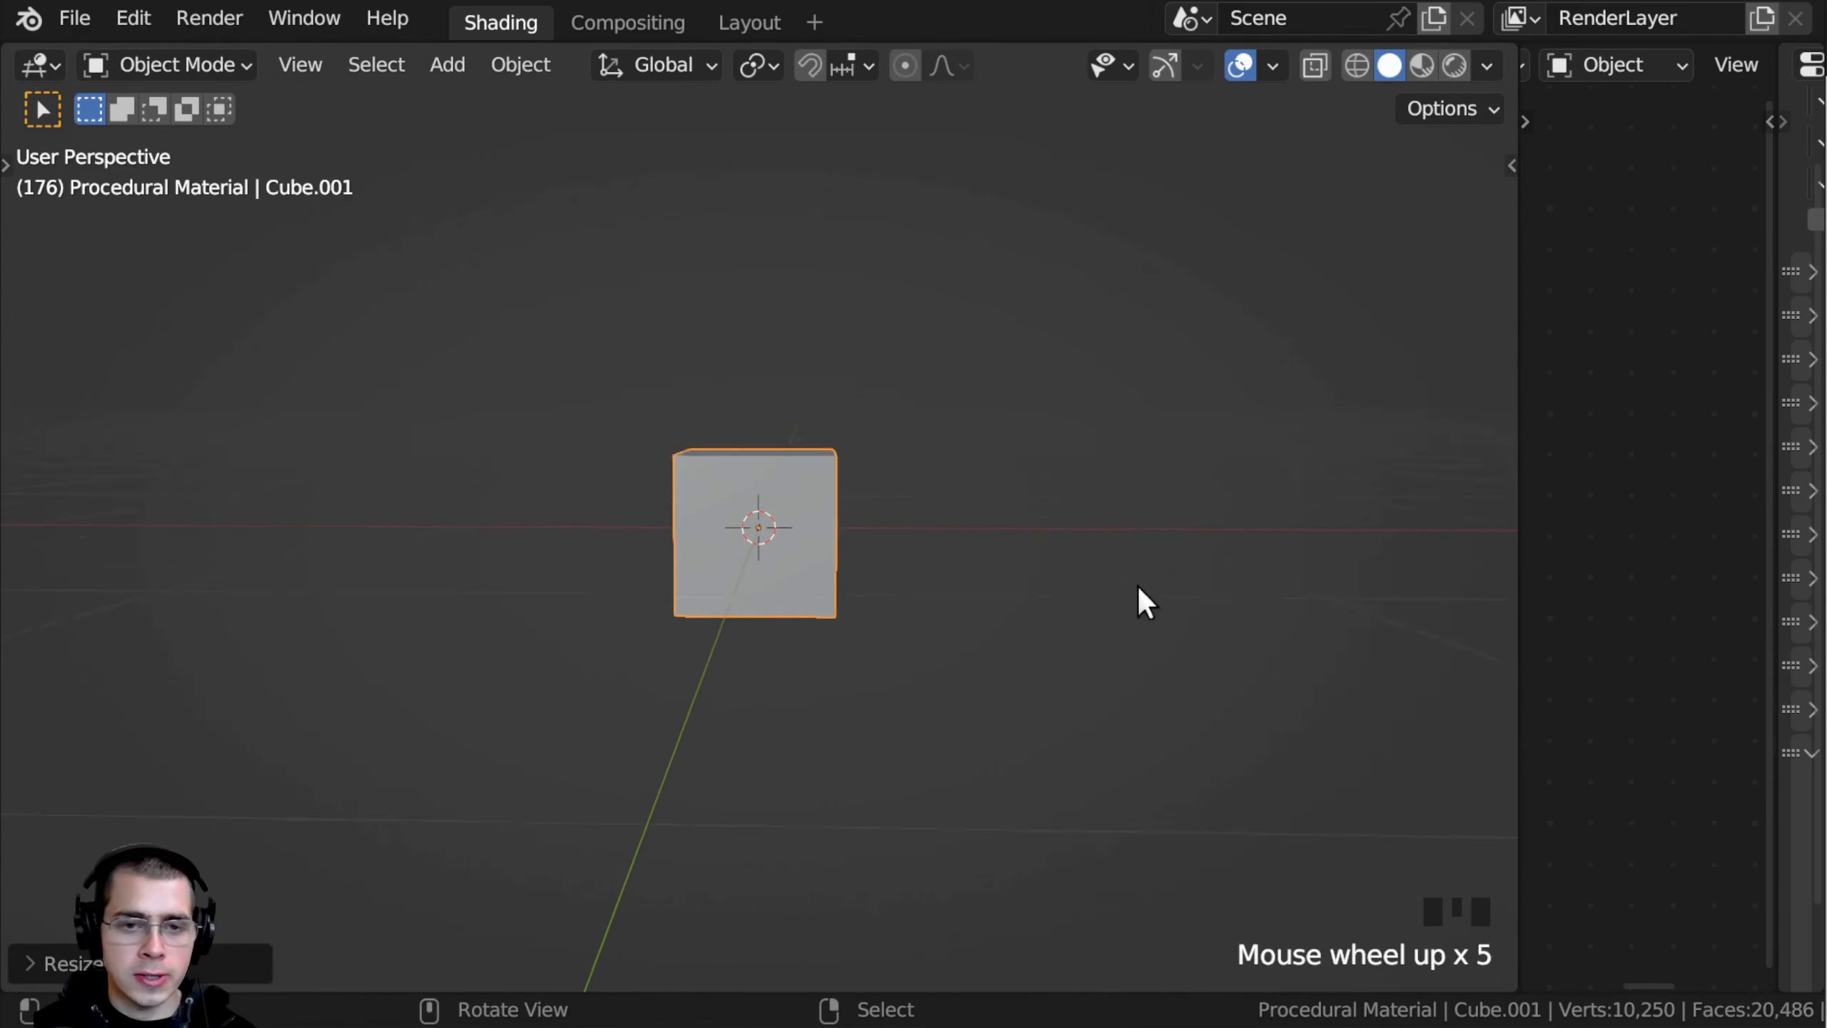
Step: Lower the cube along Z until it sits beneath the sphere, and raise both objects together along Z
key("g")
key("z")
left_click(930, 685)
right_click(827, 461, "shift")
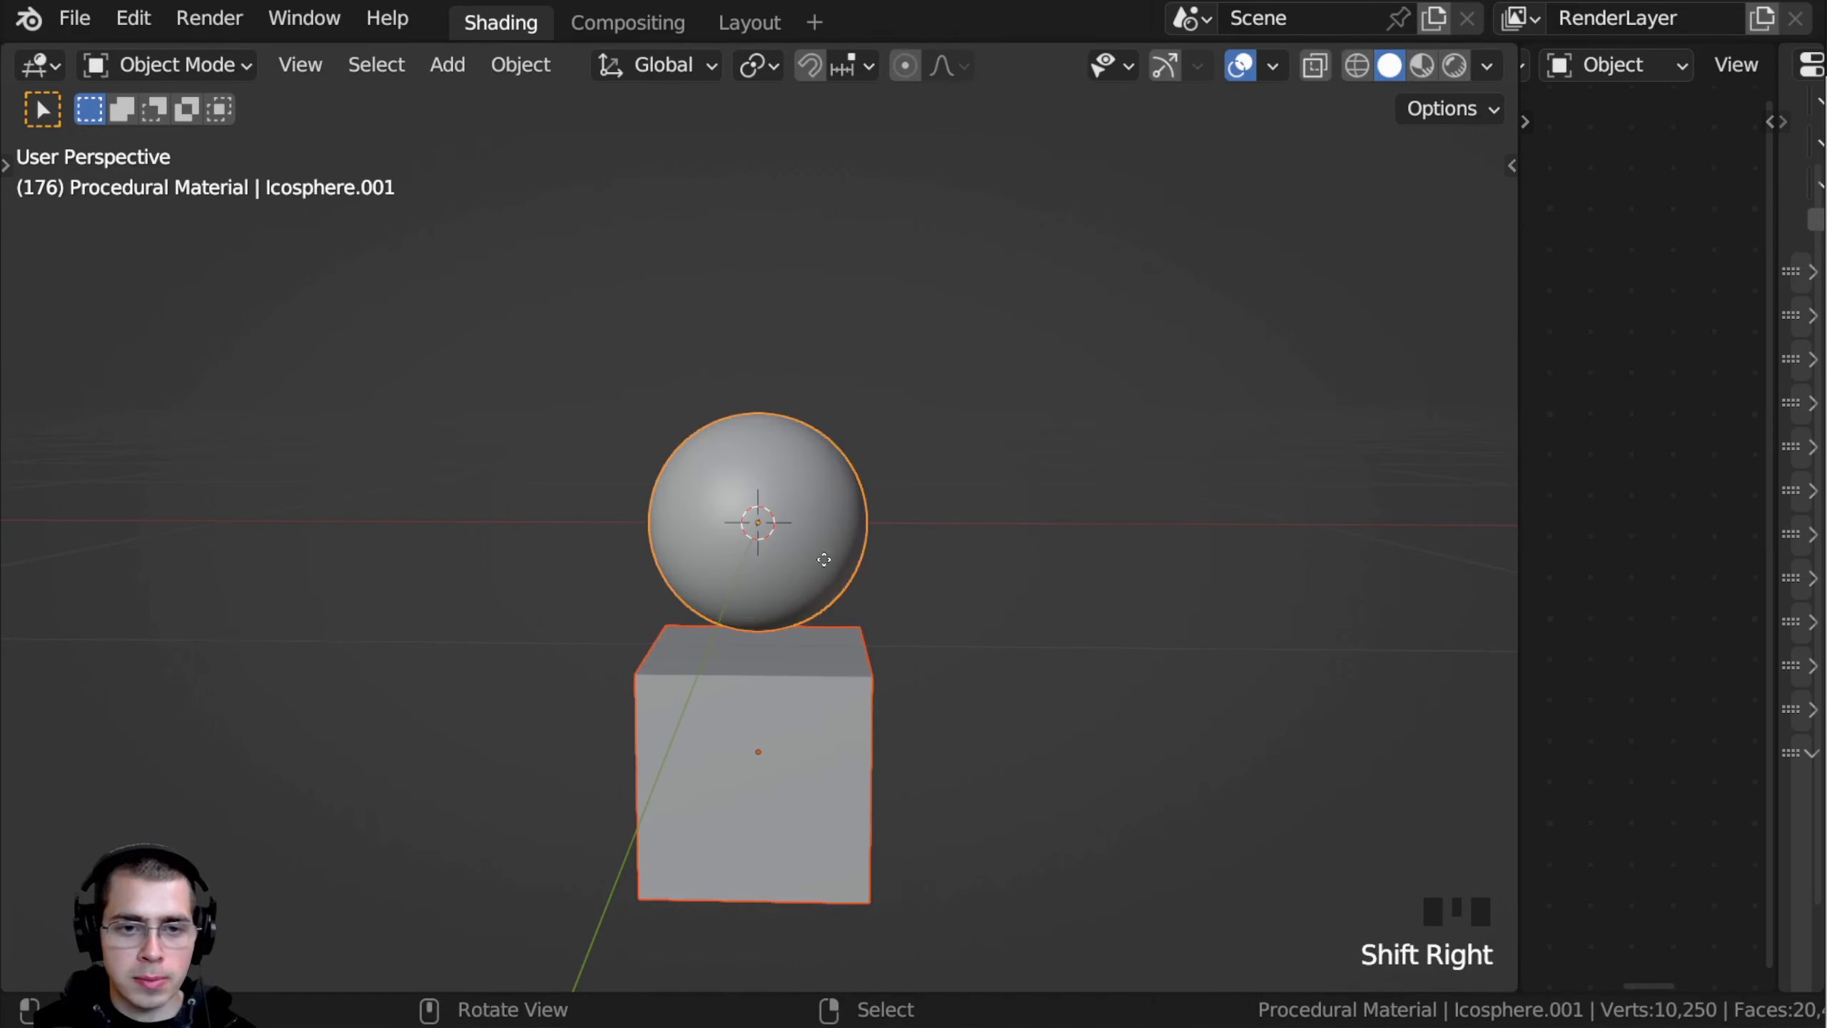
key("g")
key("z")
left_click(840, 421)
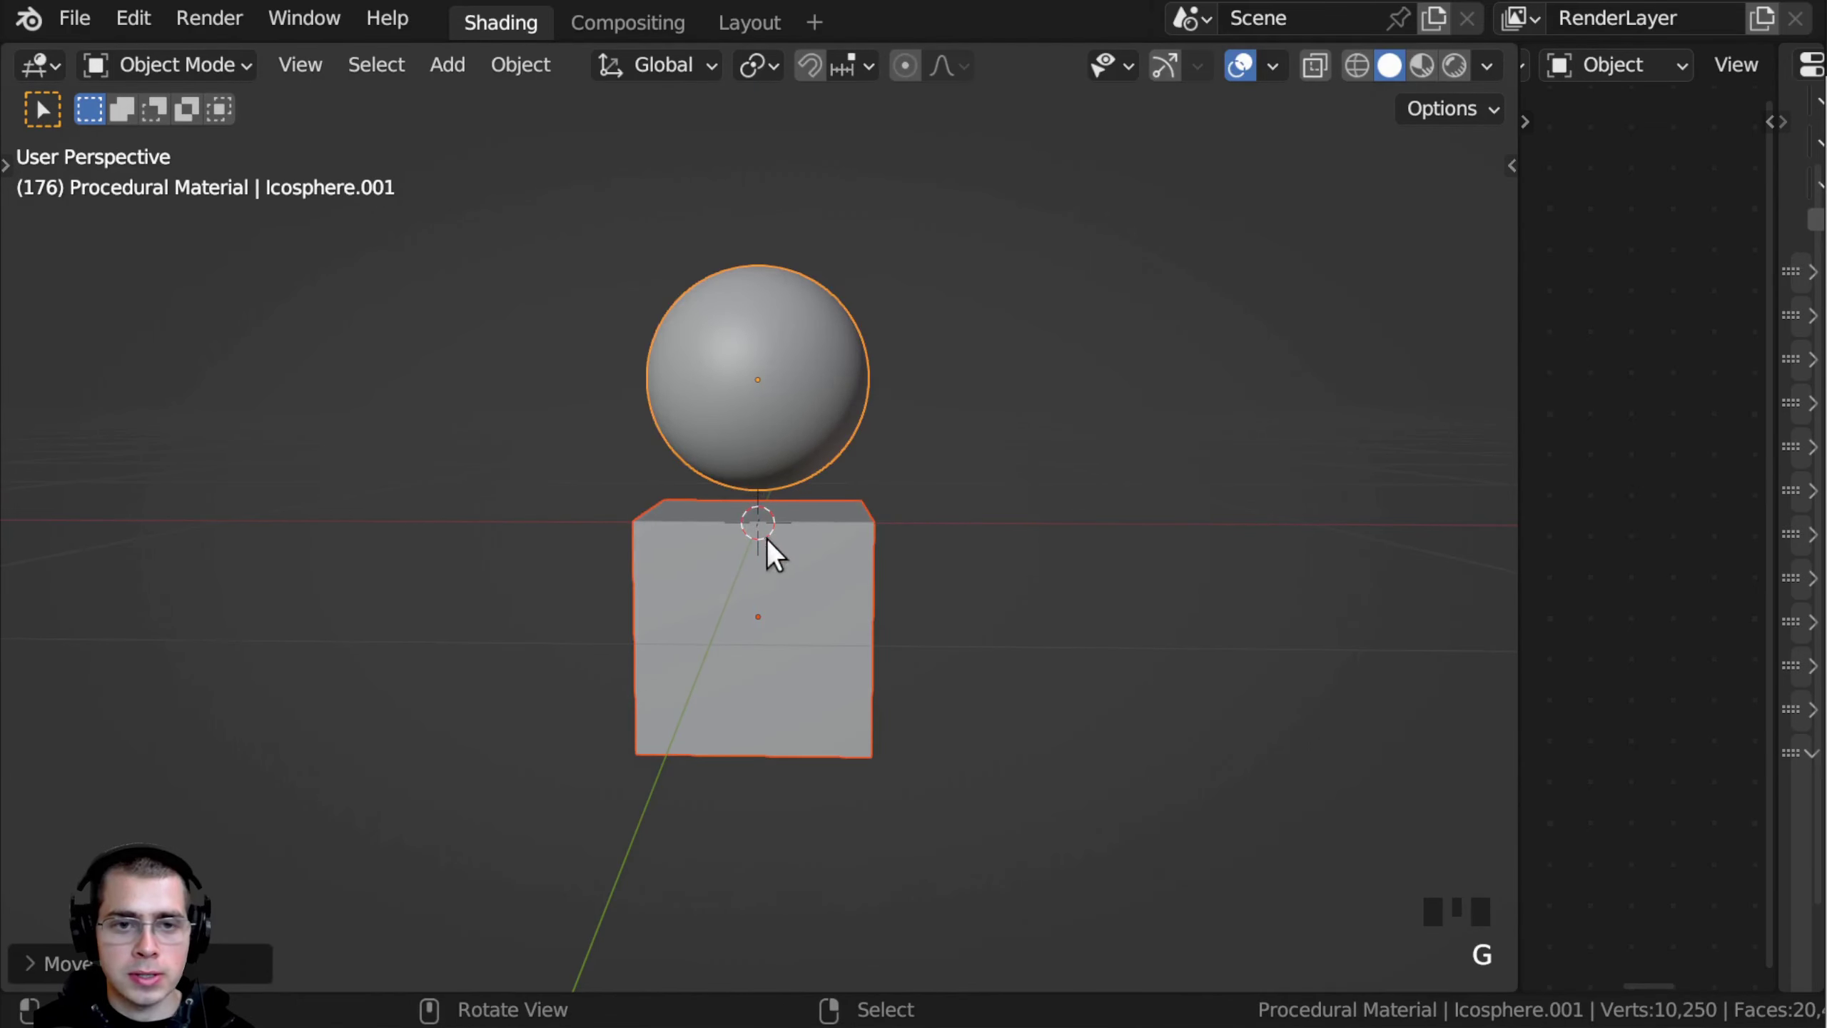
Step: Select only the cube and apply its scale
middle_click_drag(766, 538, 769, 580)
right_click(769, 581)
key("ctrl+a")
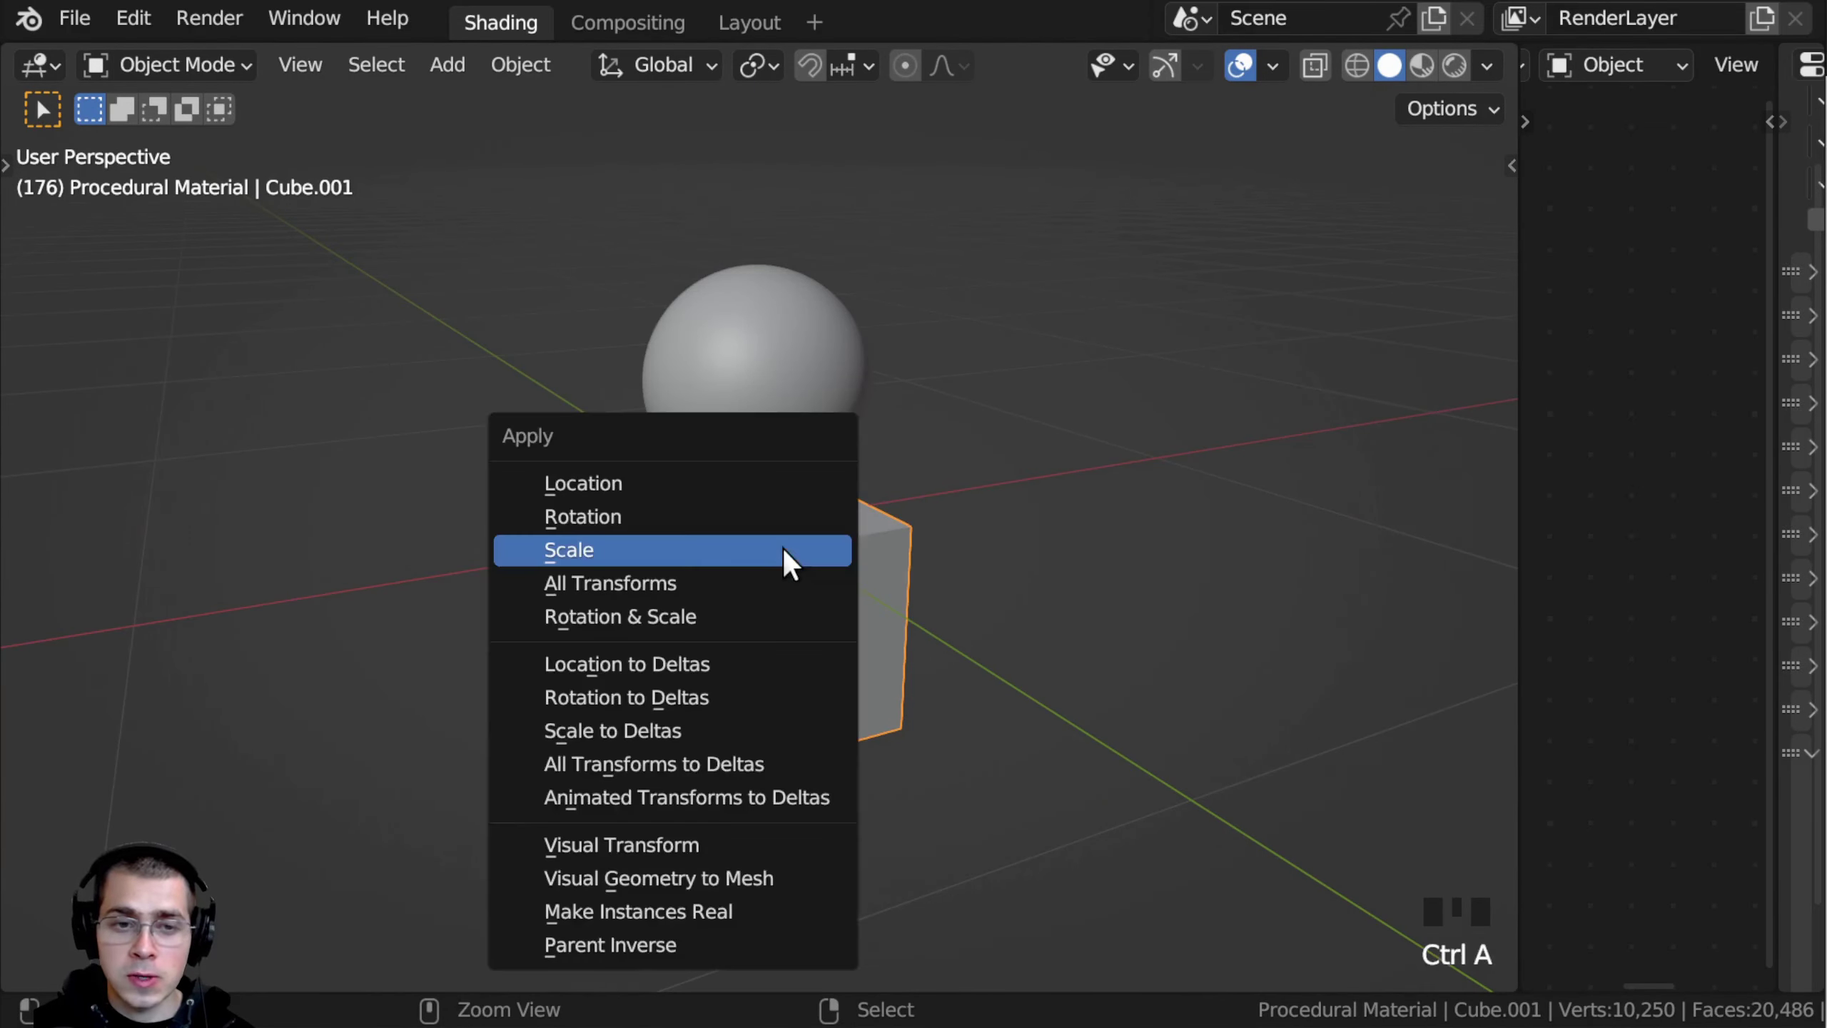
left_click(635, 550)
middle_click_drag(677, 506, 758, 494, "shift")
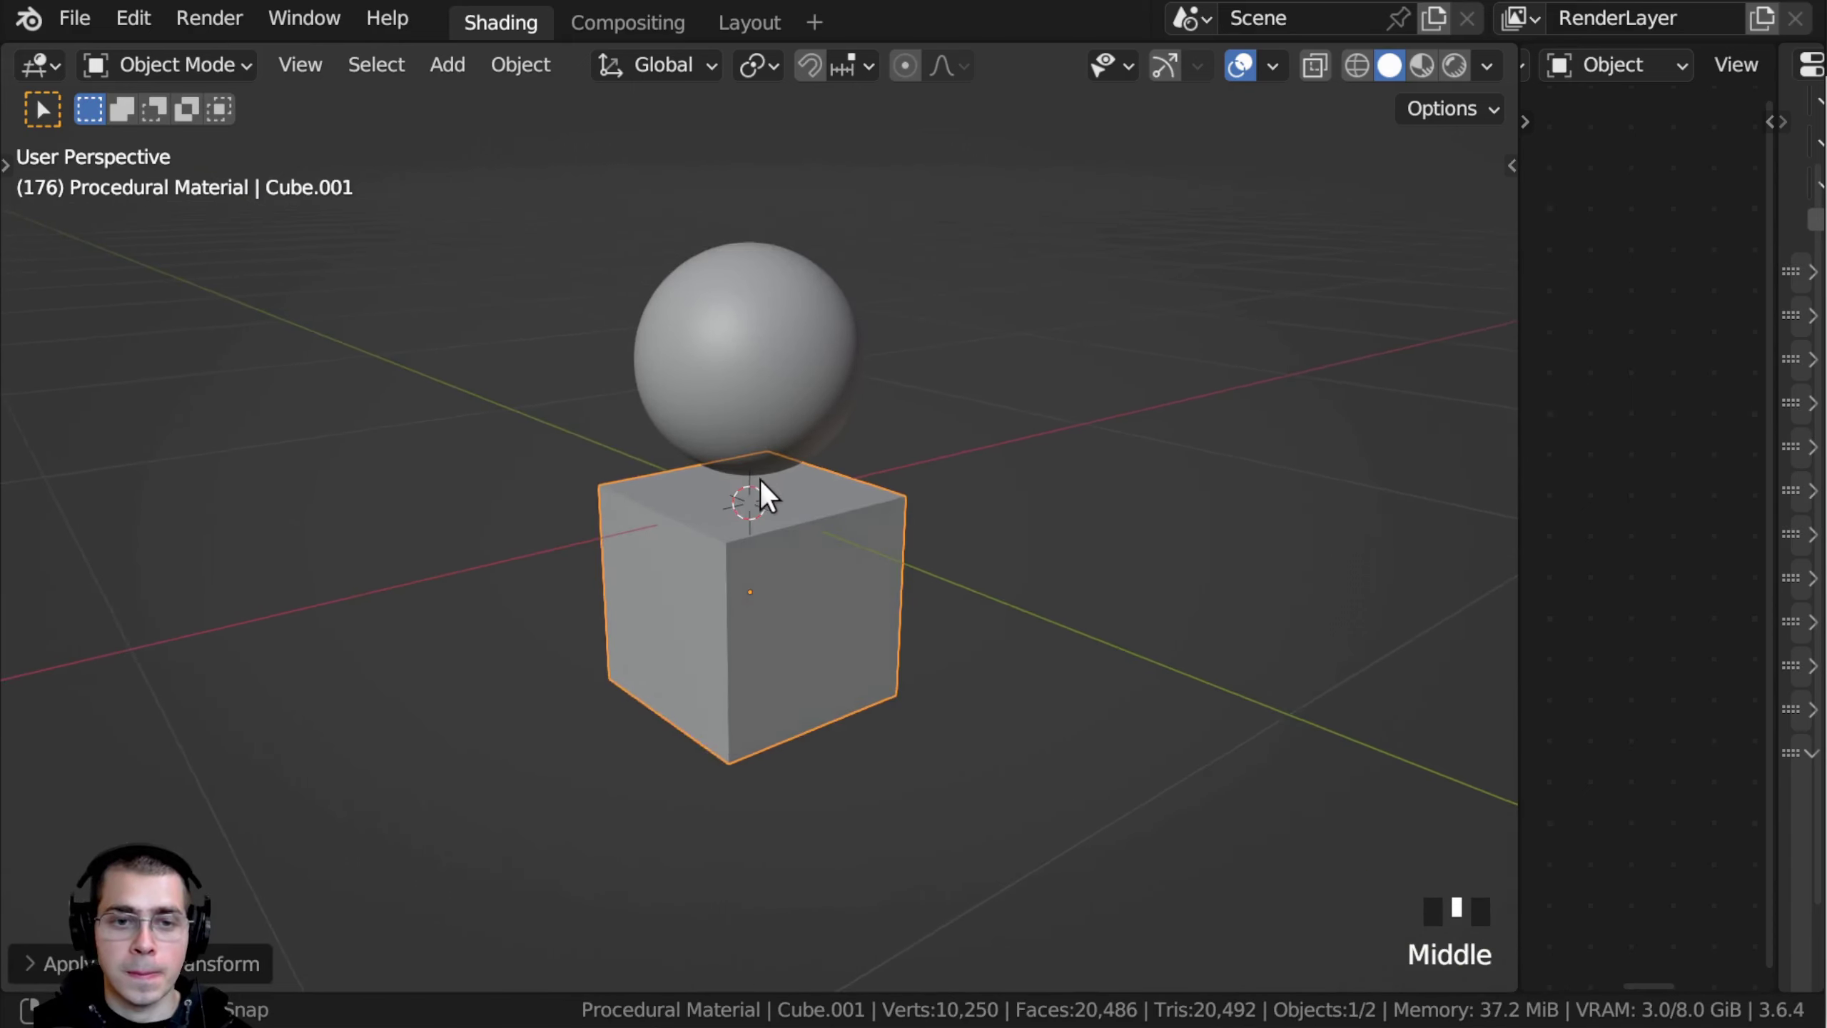
Step: Move the cube freely so that it sits off-centre beneath the sphere
scroll(613, 545, "up", 5)
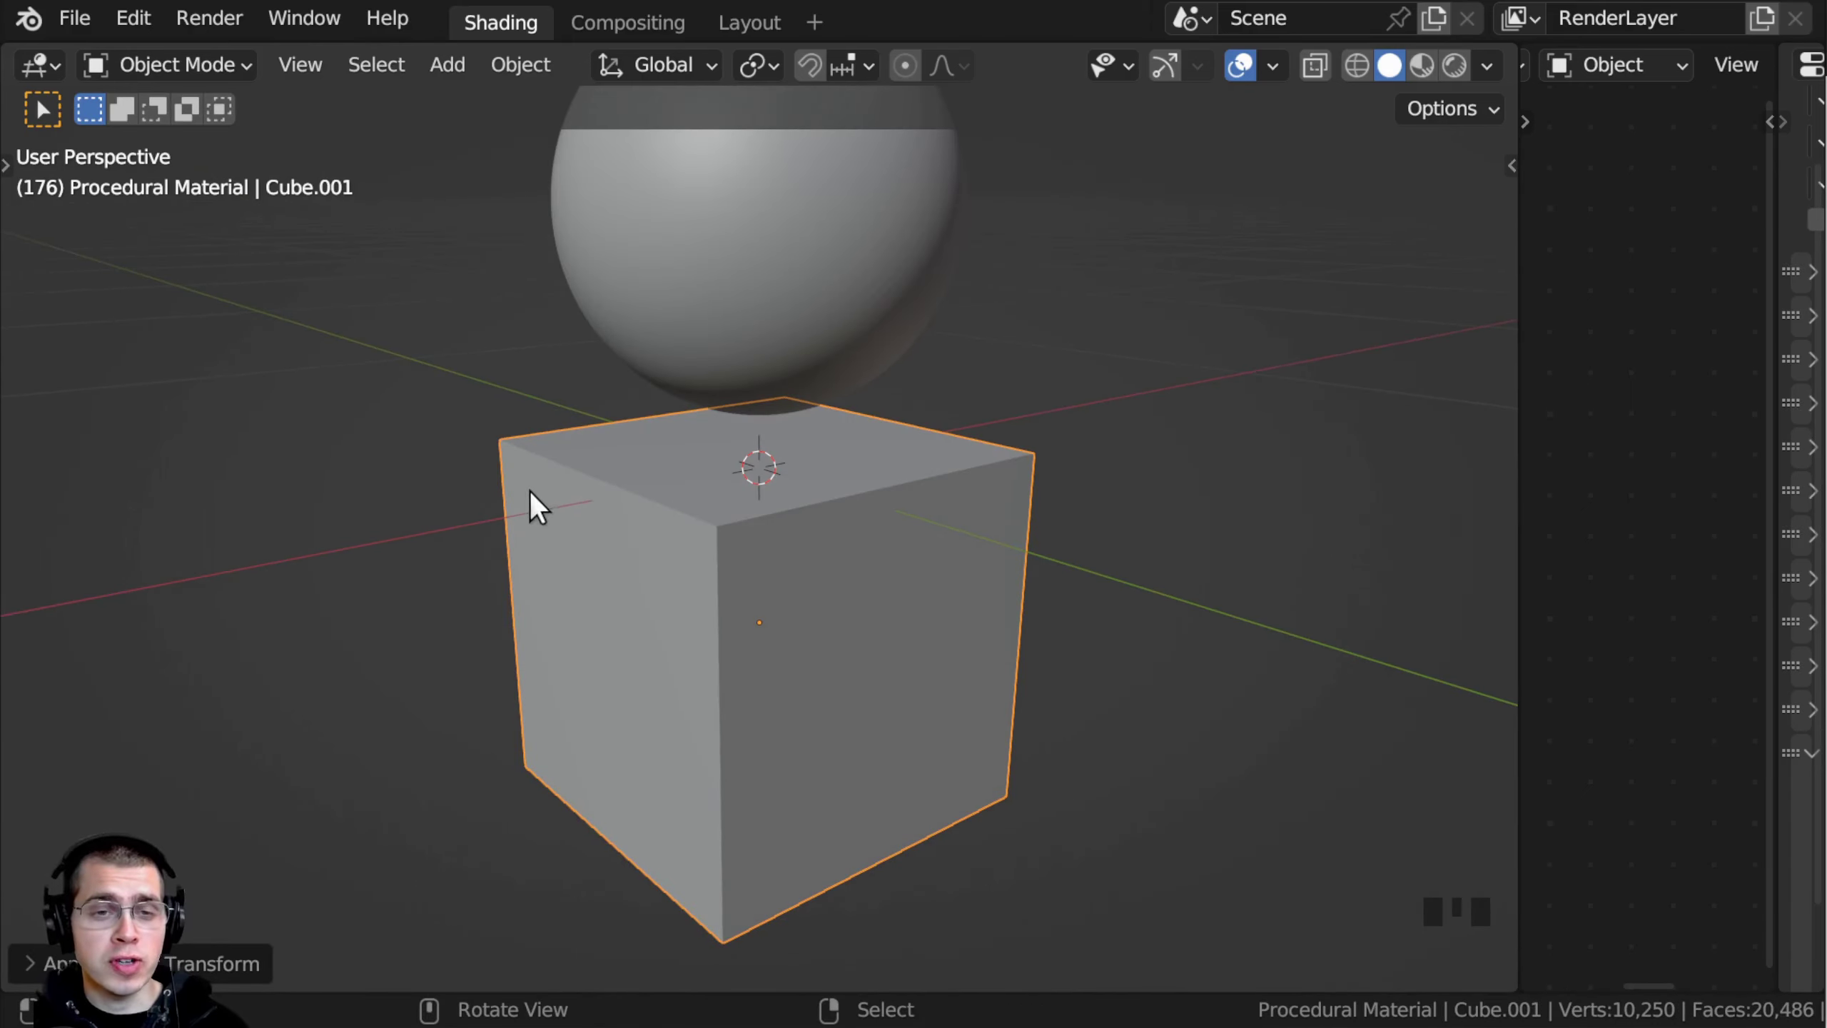
scroll(547, 476, "up", 2)
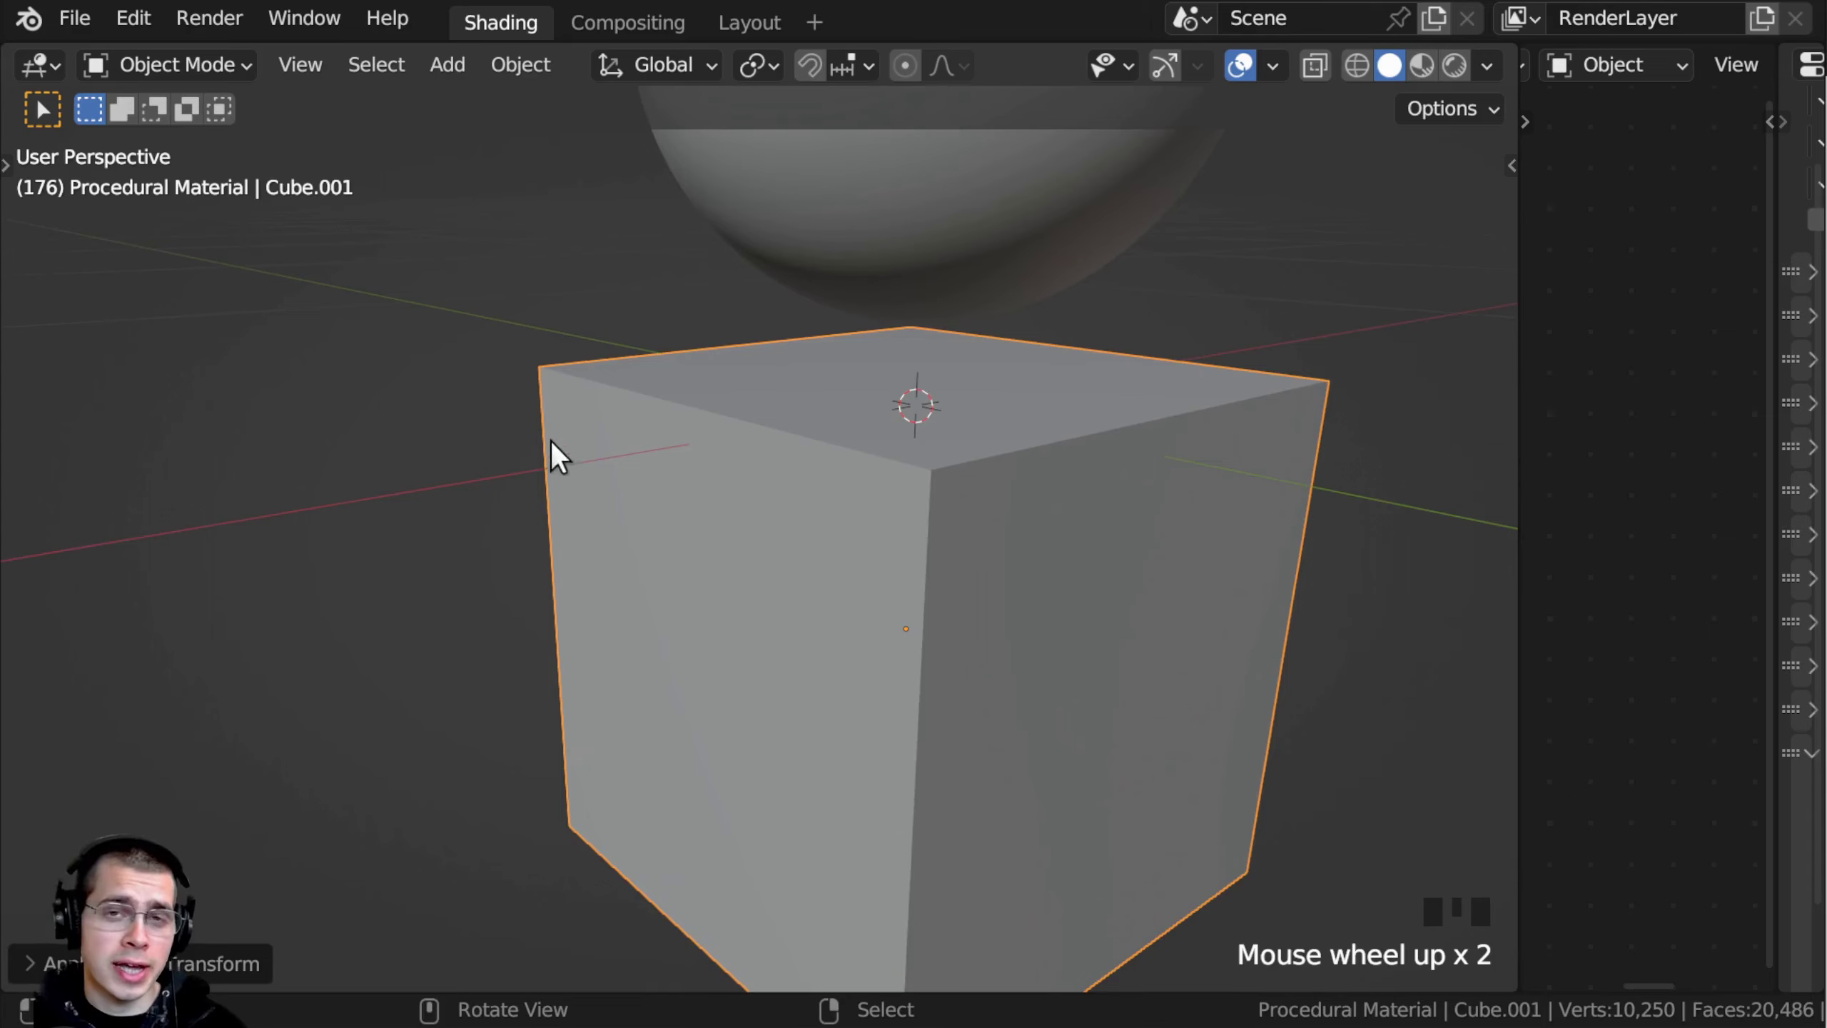
scroll(545, 490, "down", 1)
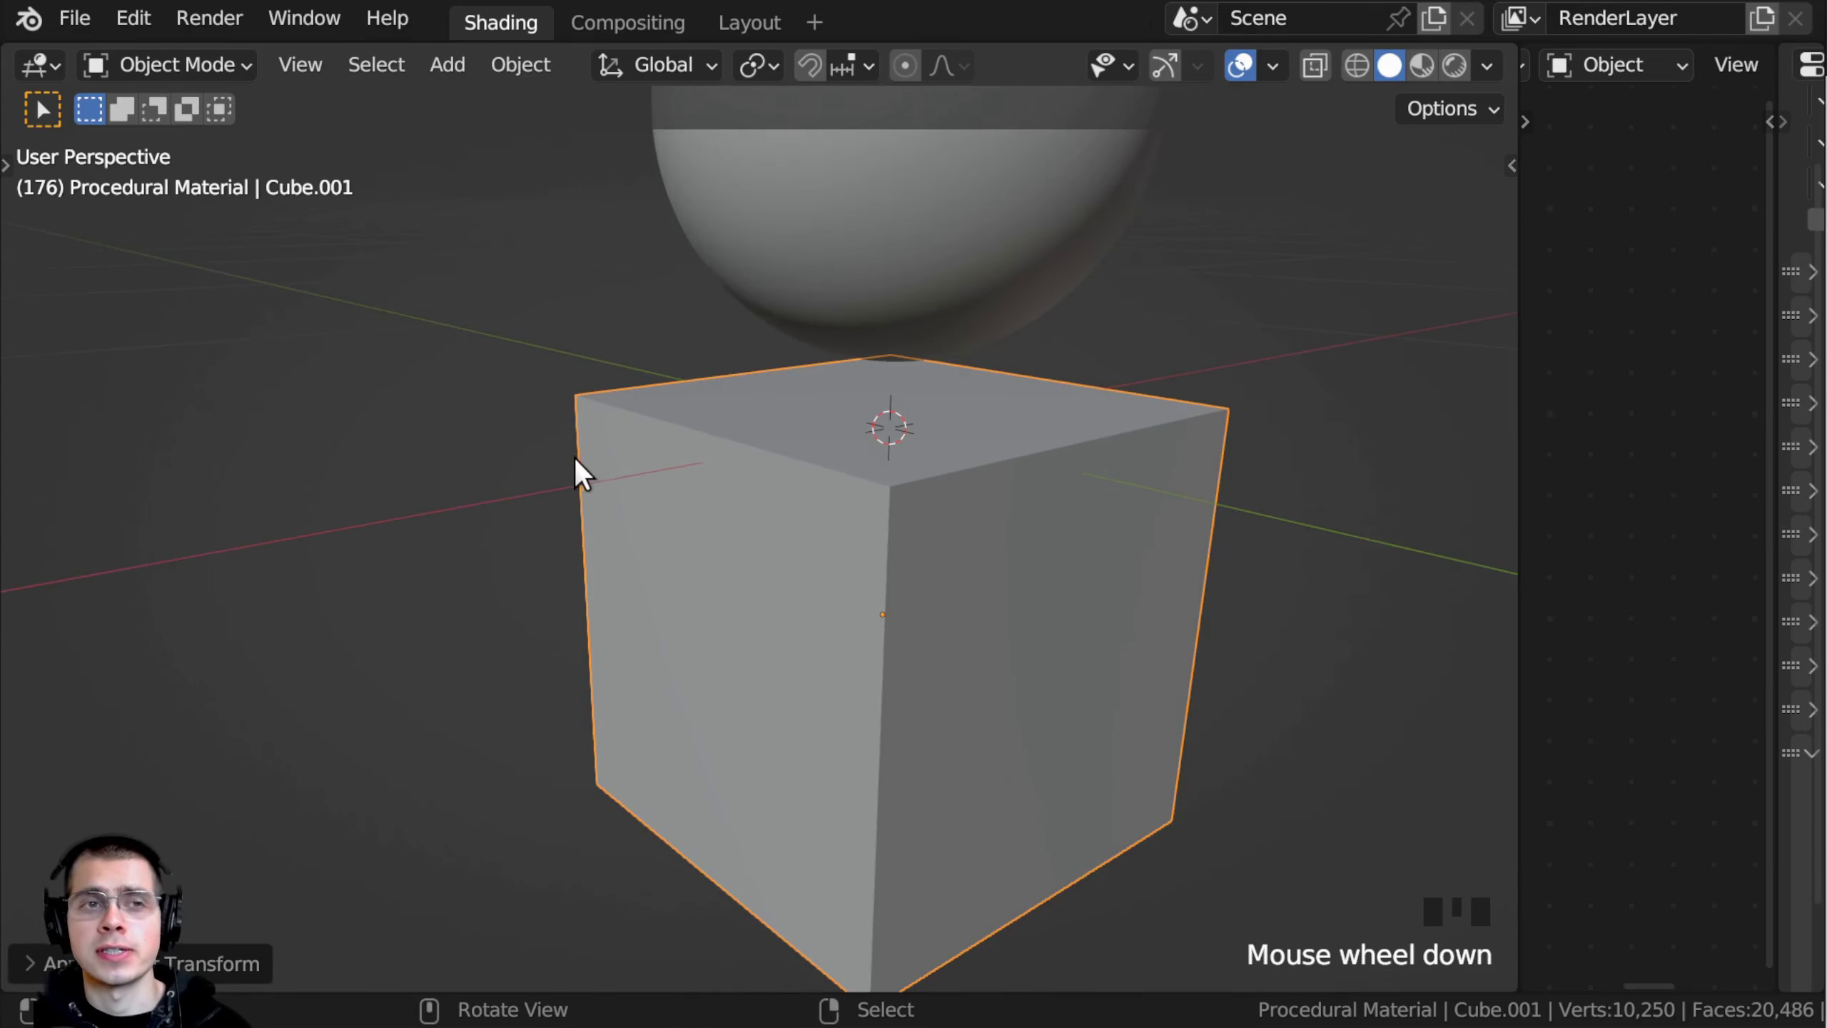
middle_click_drag(574, 461, 762, 439)
scroll(822, 496, "up", 1)
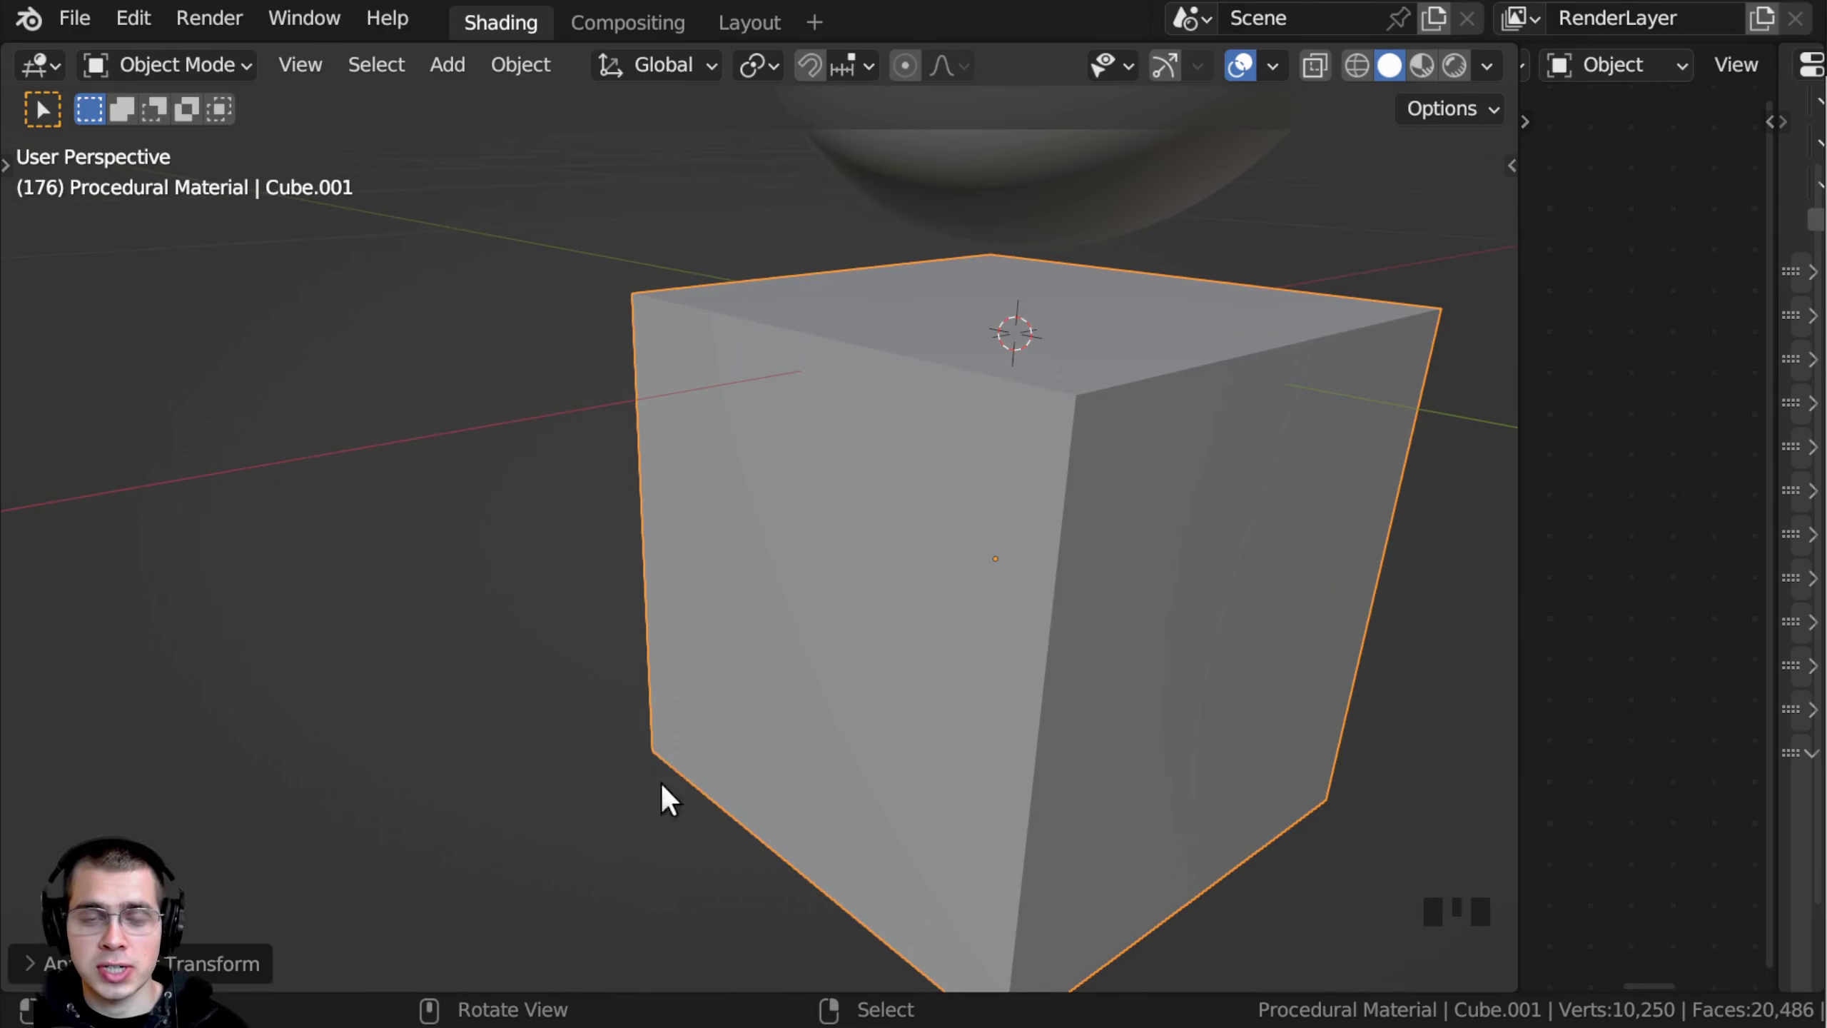
scroll(647, 374, "down", 2)
middle_click_drag(691, 432, 785, 504)
key("g")
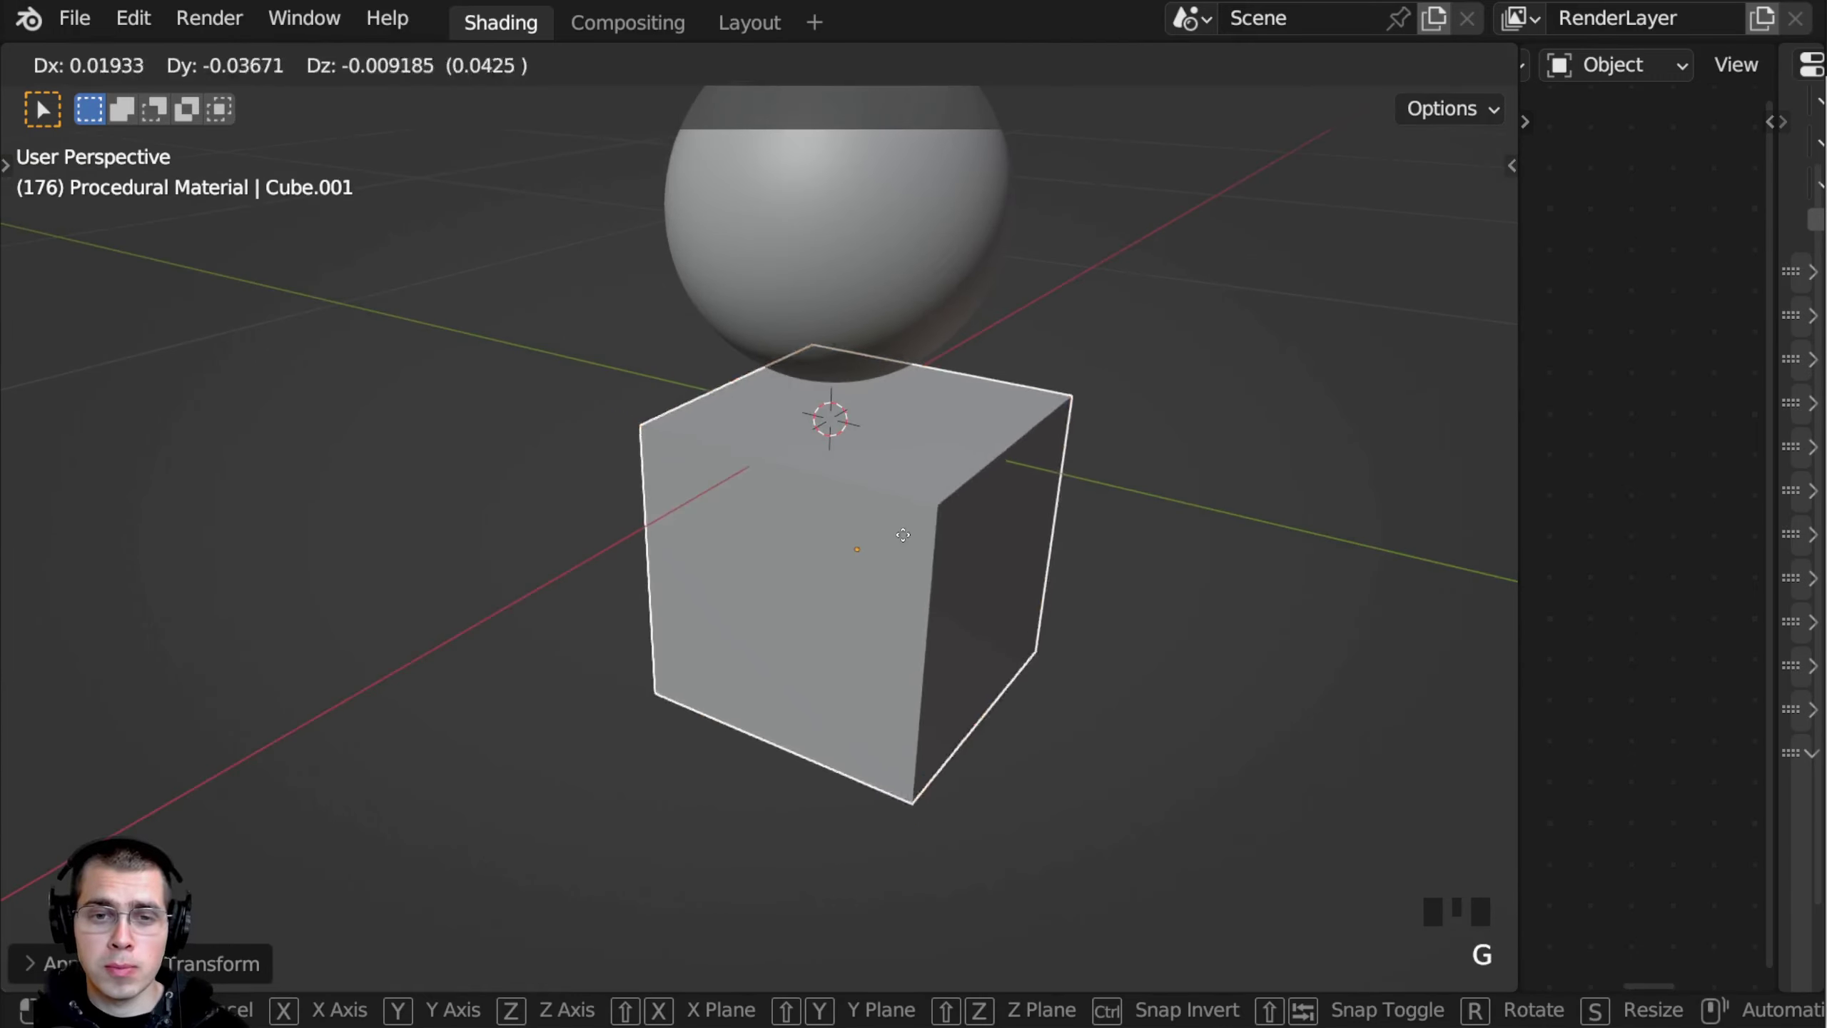
left_click(986, 518)
middle_click_drag(986, 519, 519, 435)
key("g")
left_click(792, 579)
Step: Edit the cube's mesh in face selection and extrude one side face outward by about 0.37
key("Tab")
middle_click_drag(518, 435, 394, 140)
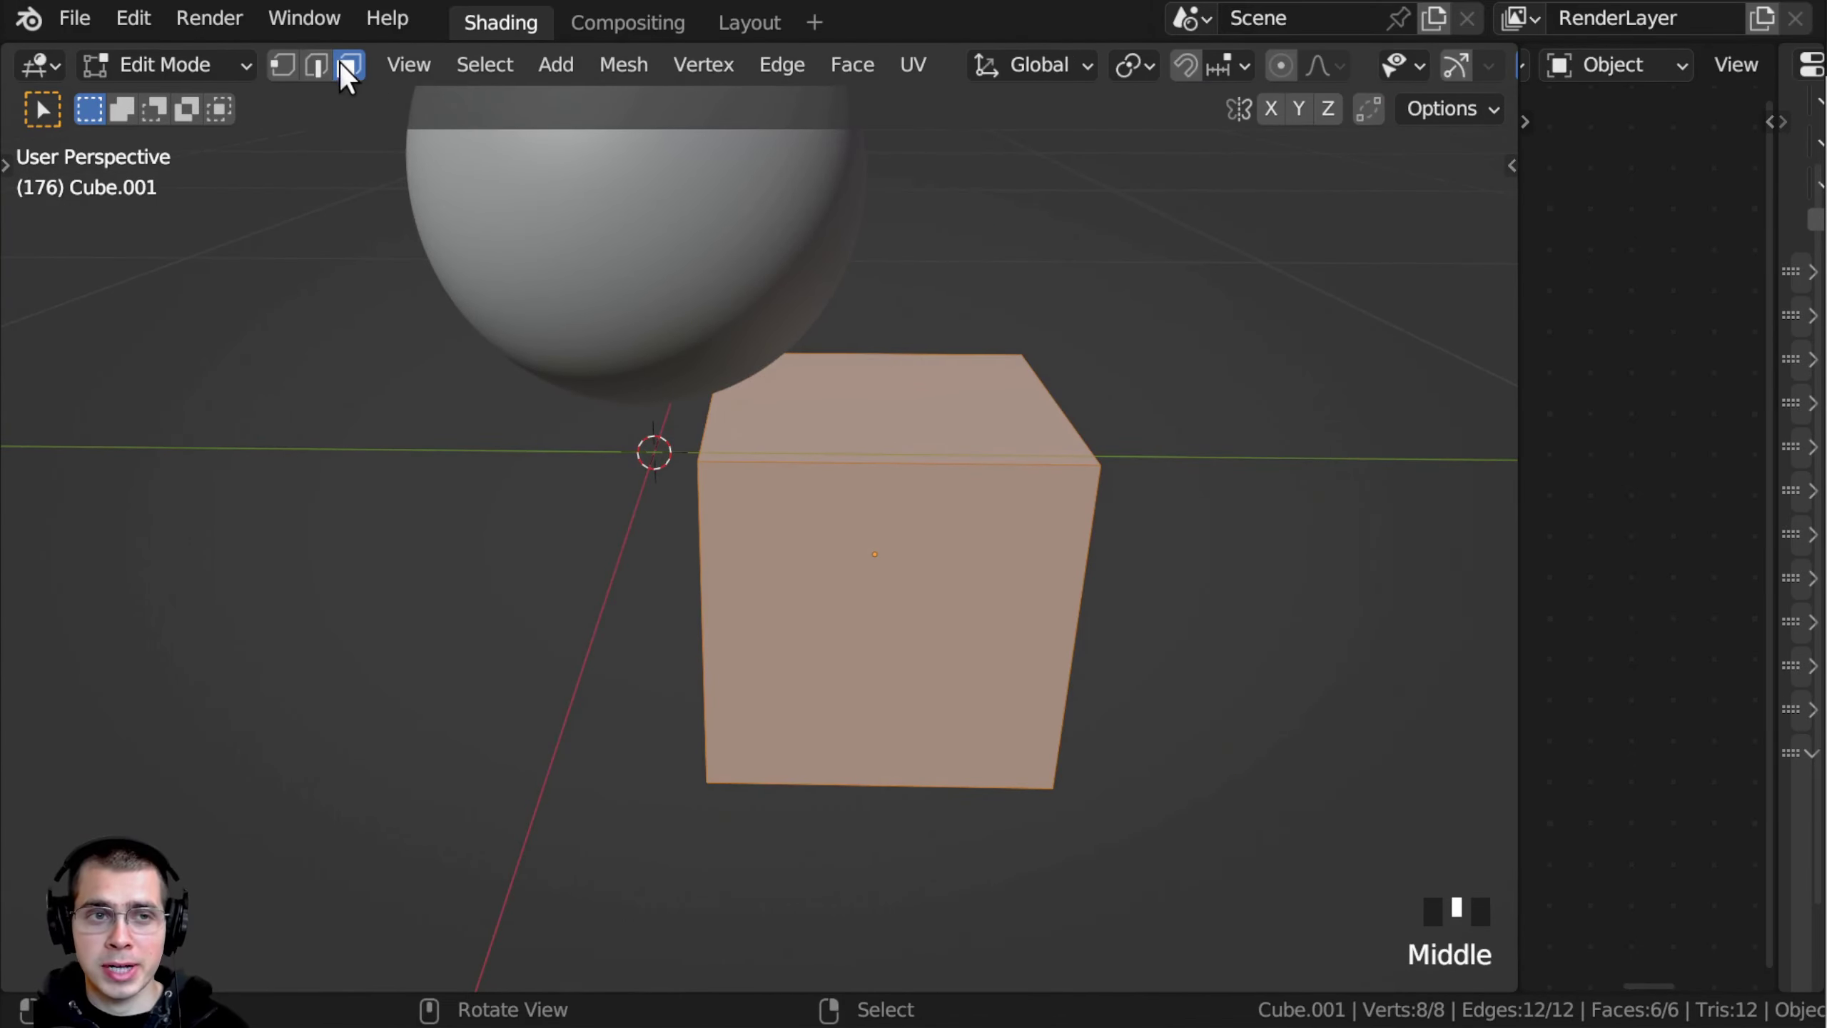
middle_click_drag(504, 332, 732, 288)
left_click(718, 519)
middle_click_drag(806, 480, 828, 437, "shift")
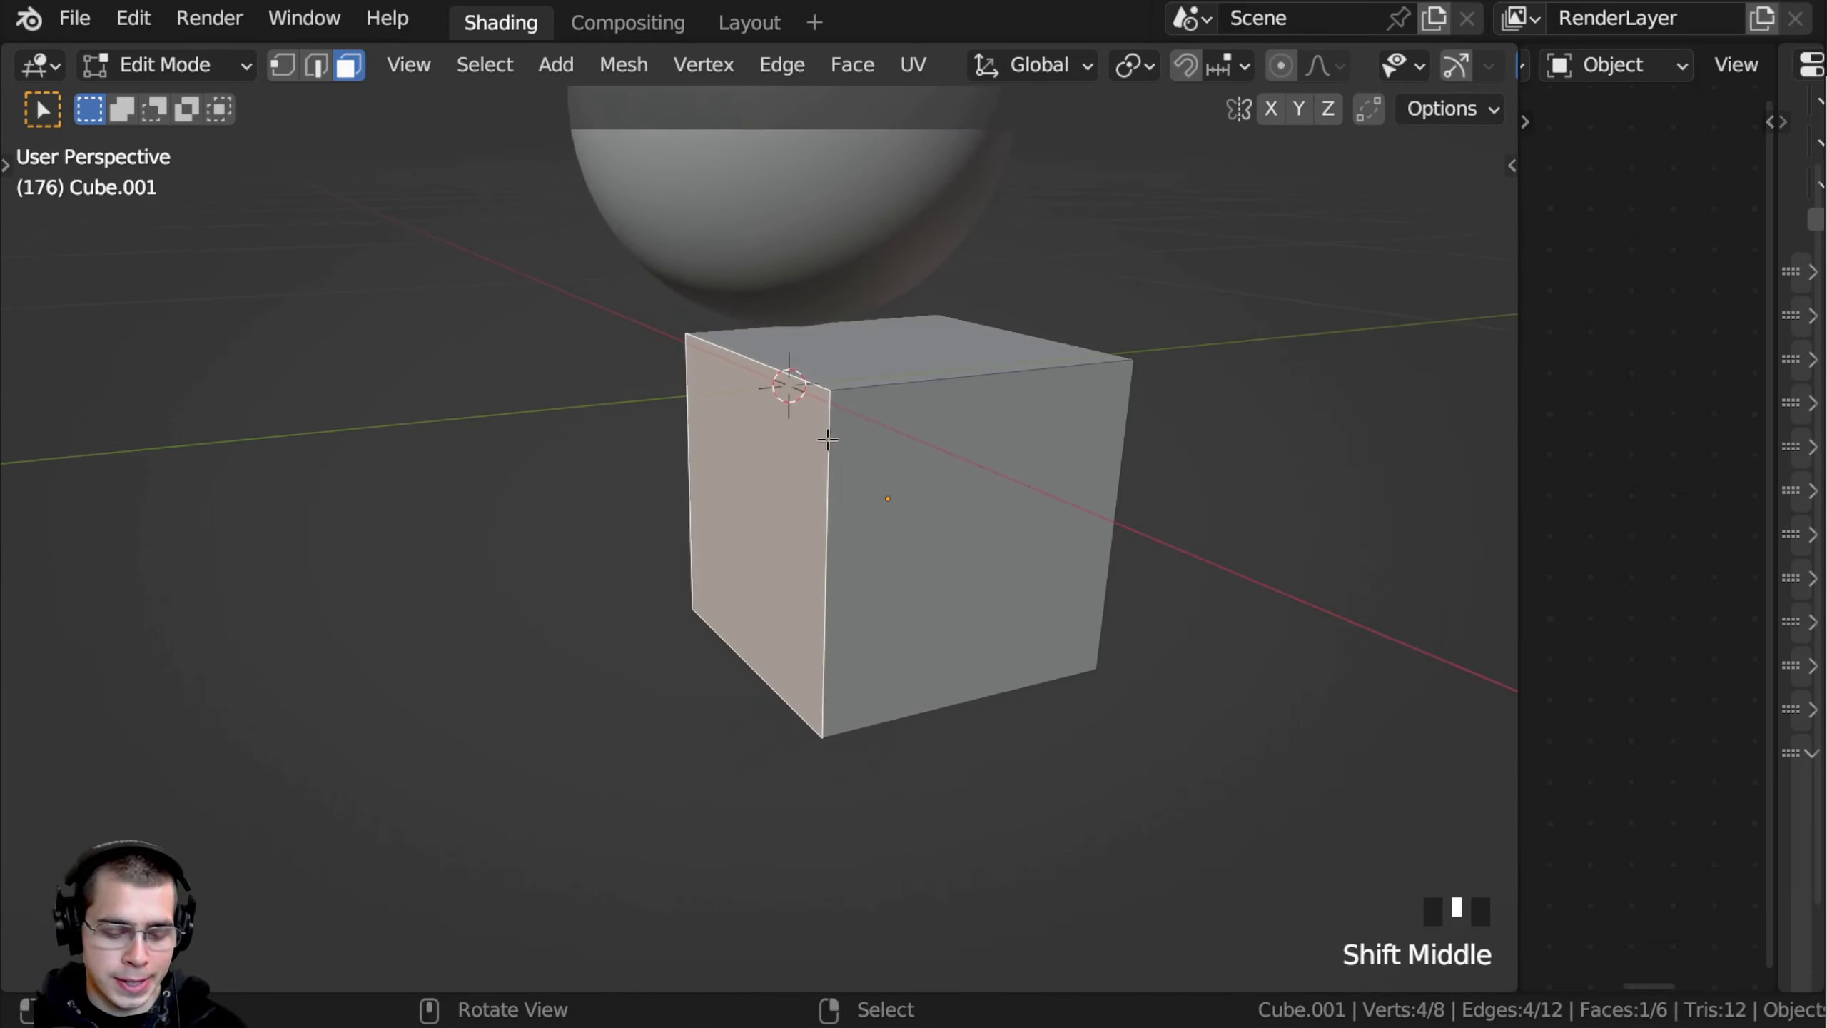
key("e")
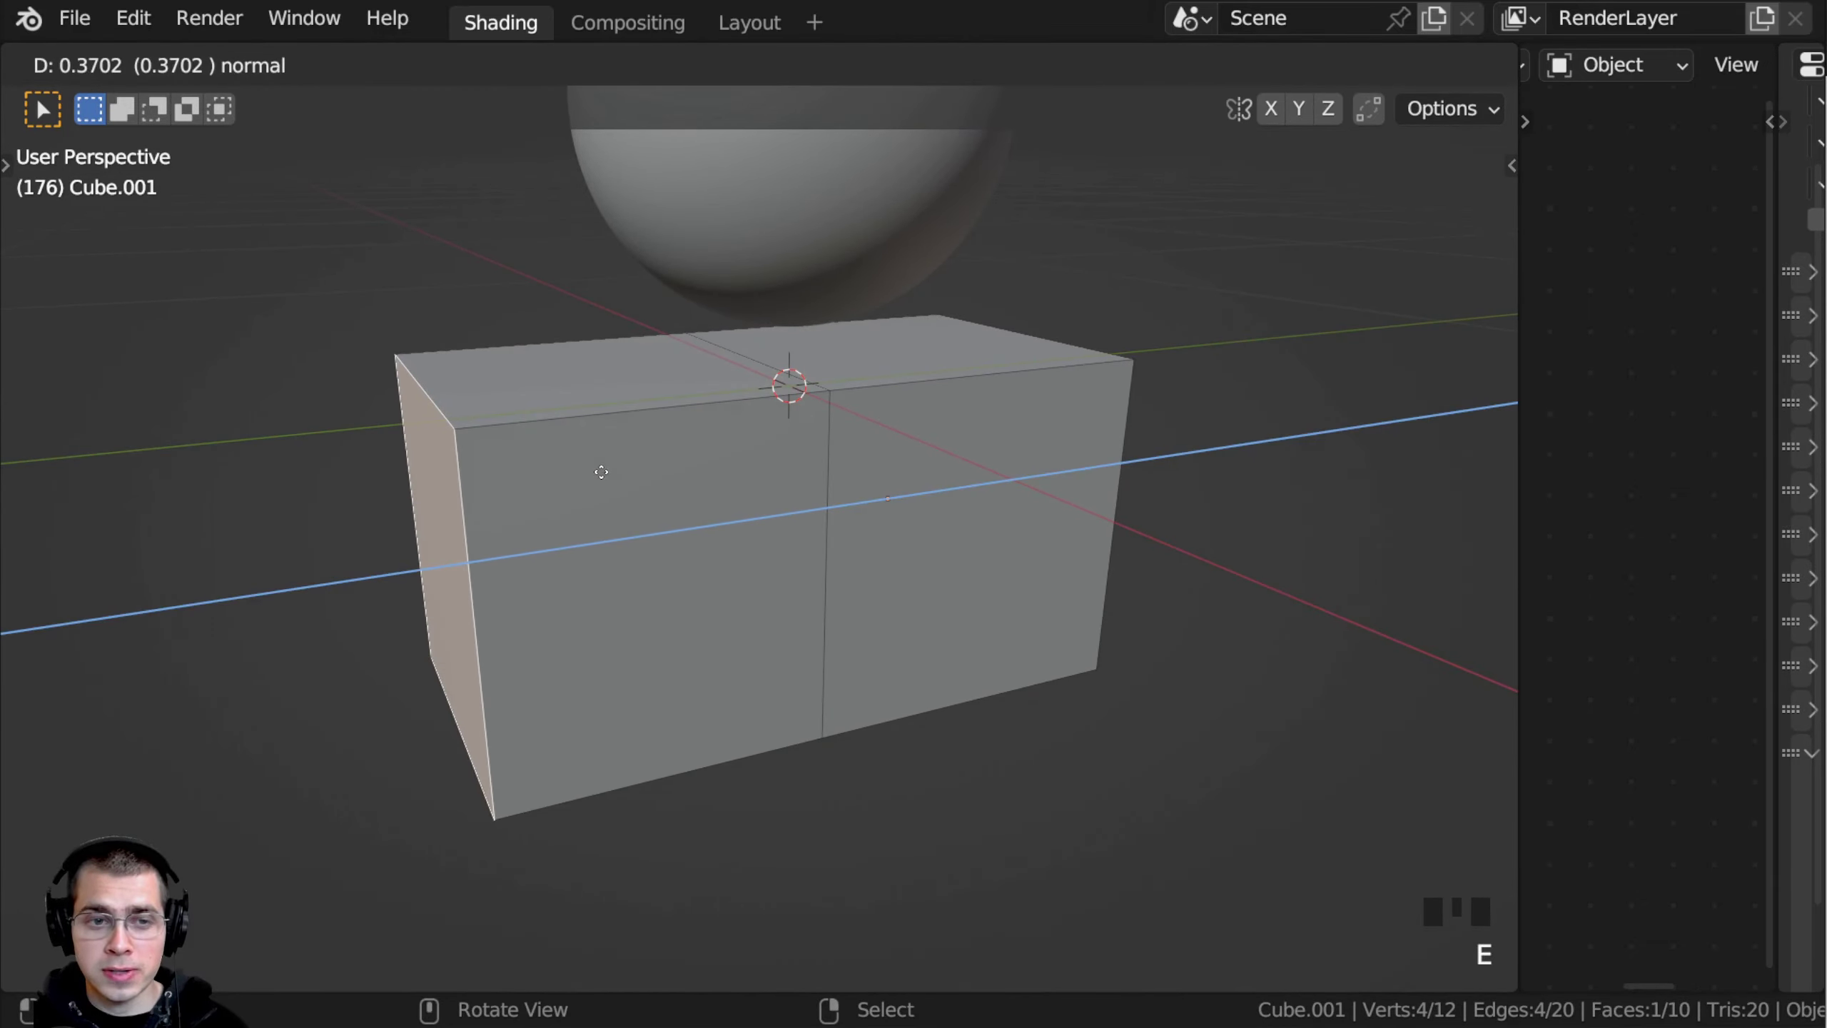
left_click(601, 472)
Step: Extrude the adjoining side face of the cube outward by about 0.36 to form an L-shaped block
right_click(648, 497)
scroll(745, 509, "down", 2)
middle_click_drag(746, 509, 946, 532)
key("e")
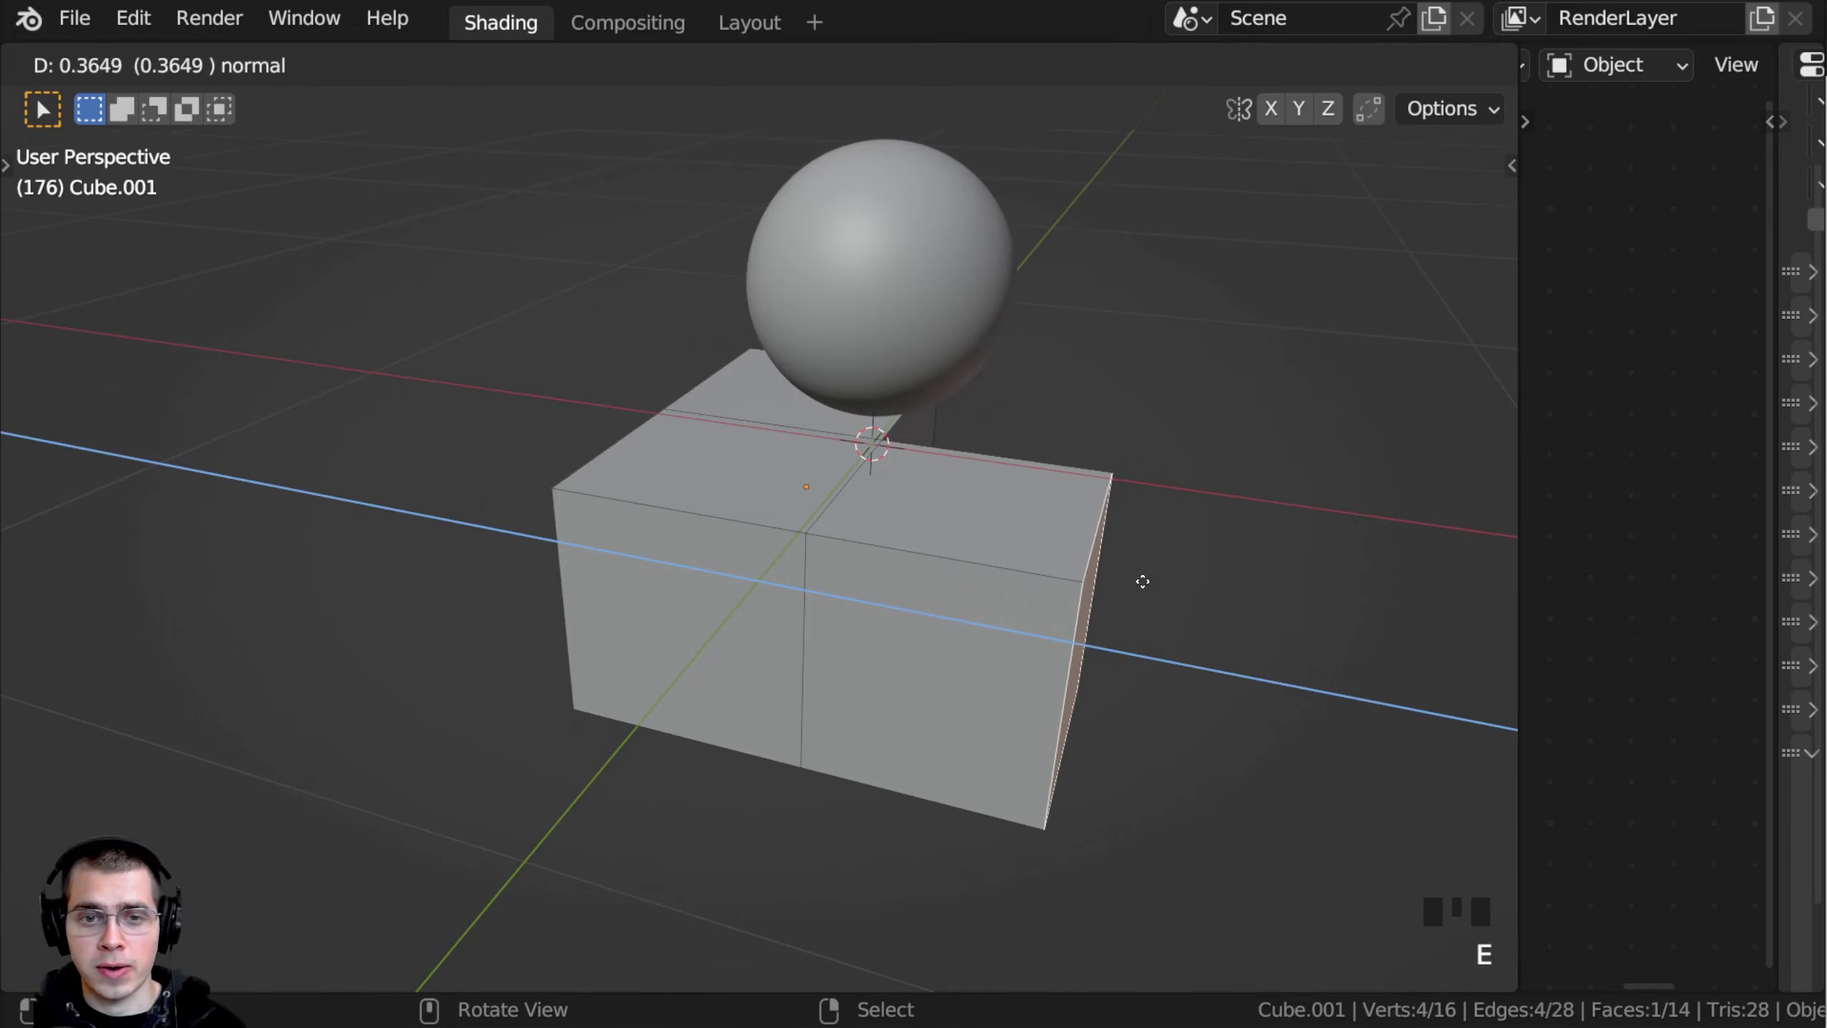
left_click(1144, 581)
Step: Return to Object Mode and move the L-shaped block so its corner sits beneath the sphere
middle_click_drag(1143, 581, 645, 506)
scroll(661, 376, "up", 3)
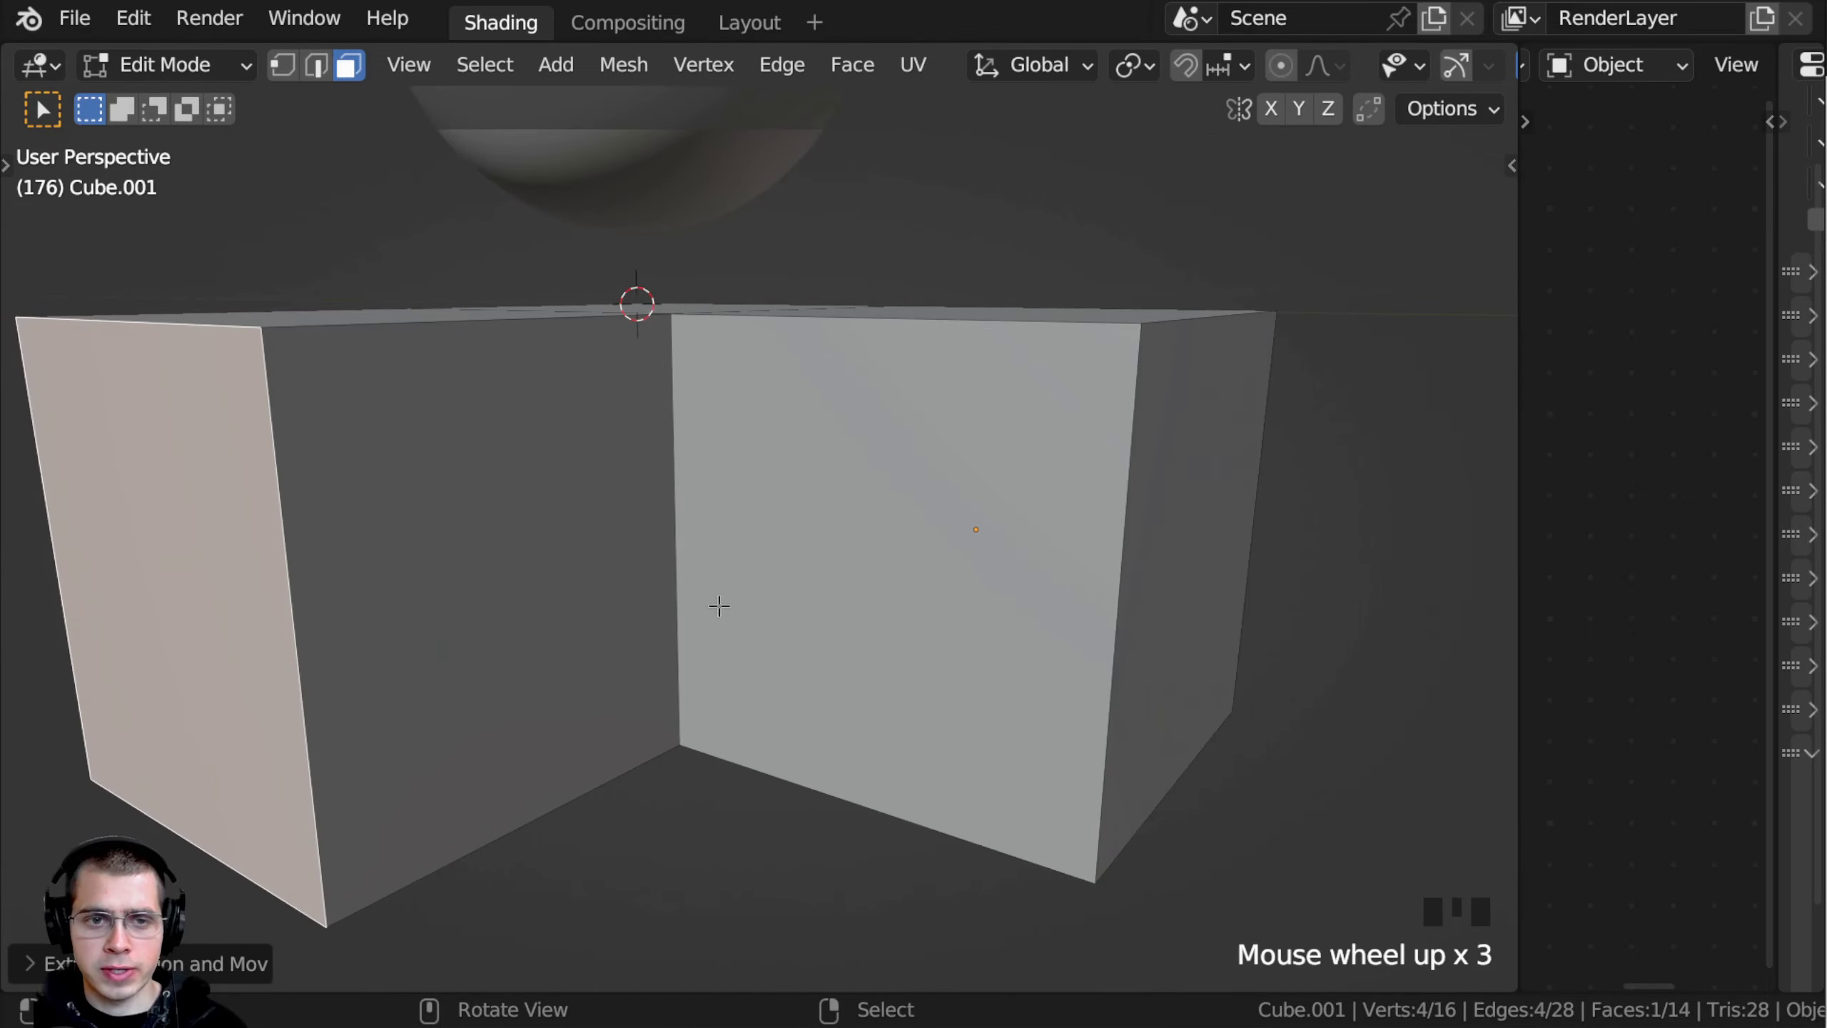
scroll(718, 606, "down", 3)
middle_click_drag(719, 606, 599, 510, "shift")
key("Tab")
key("g")
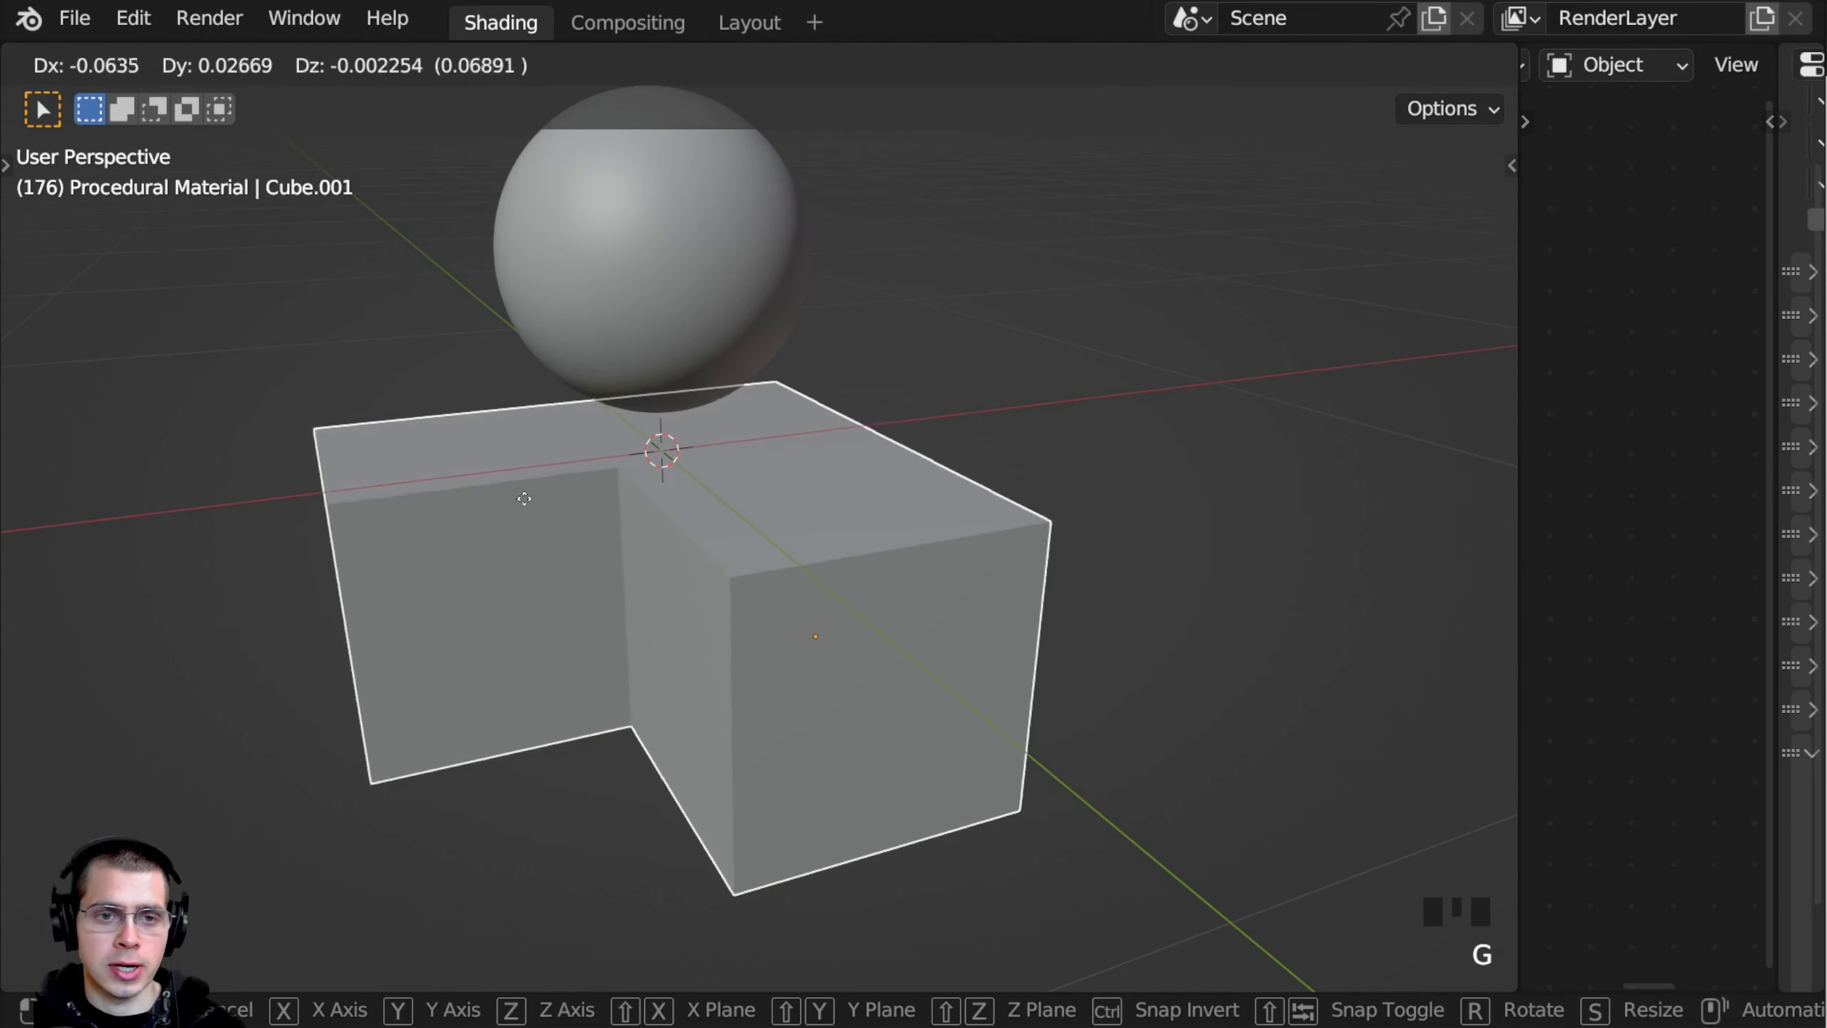
left_click(523, 498)
scroll(742, 461, "down", 2)
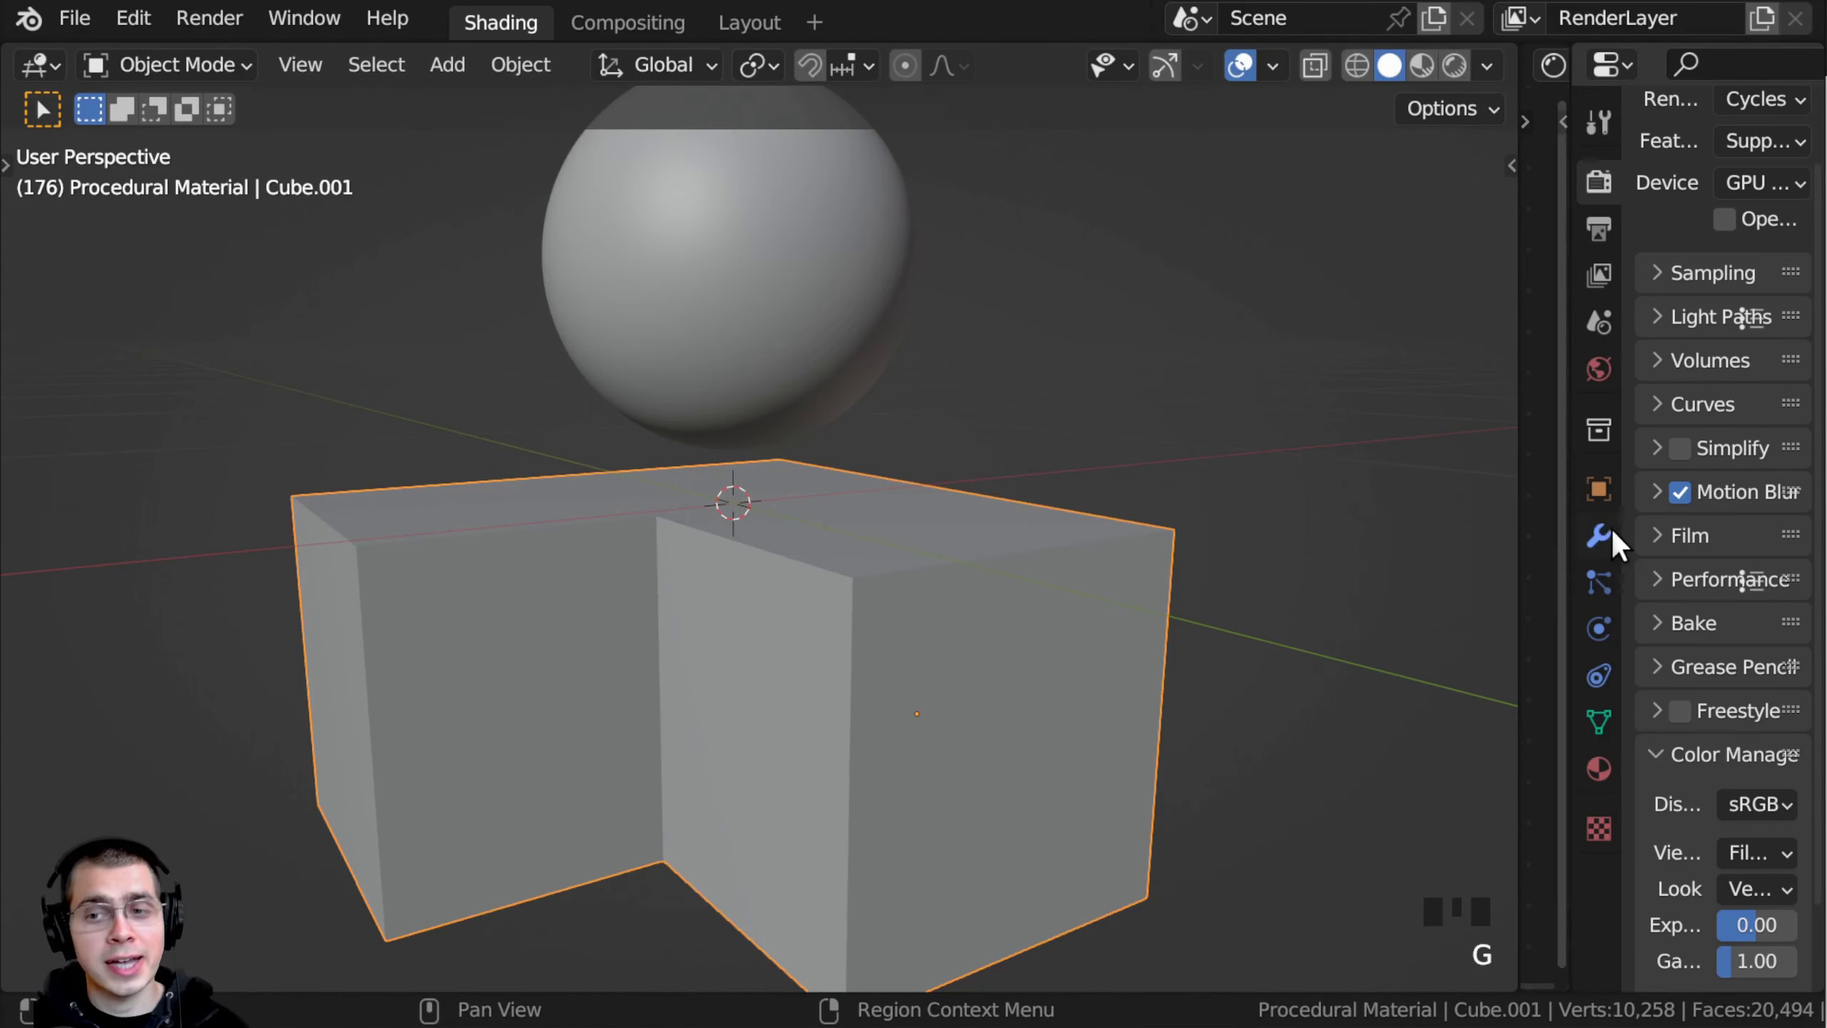
Step: Add a Bevel modifier to the L-shaped block
left_click(1602, 534)
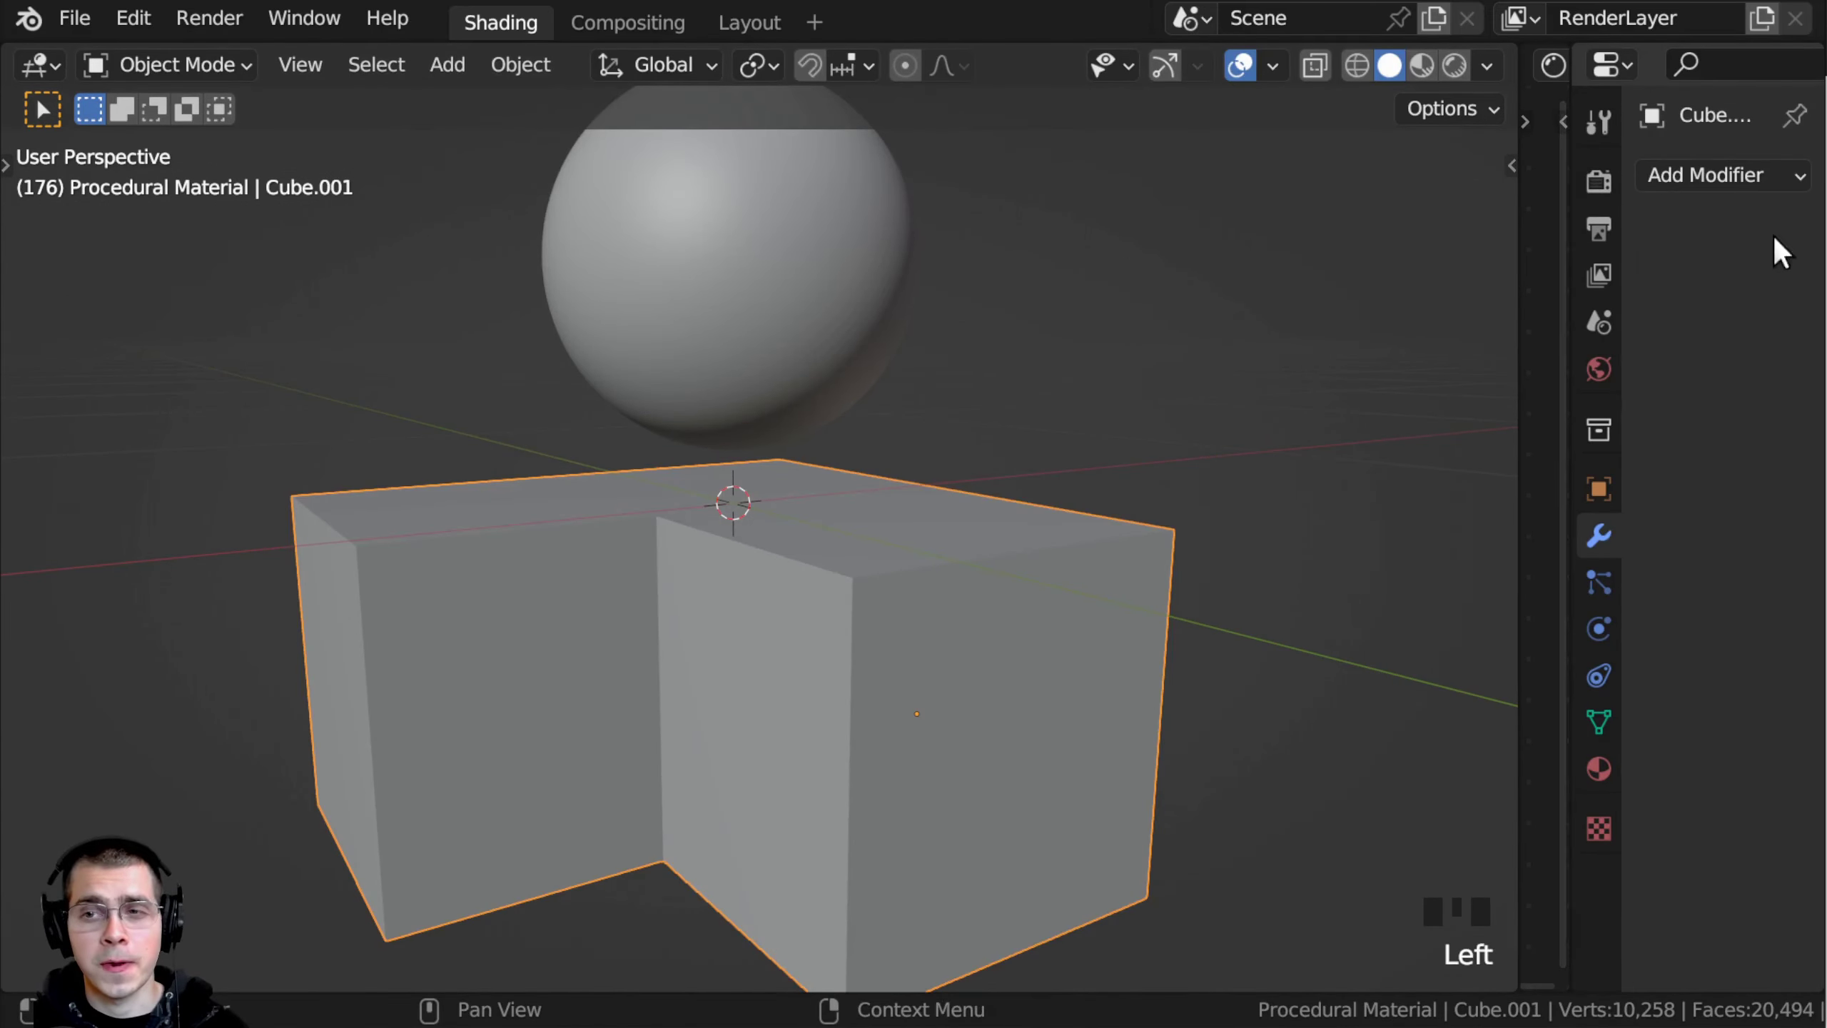
left_click(1713, 177)
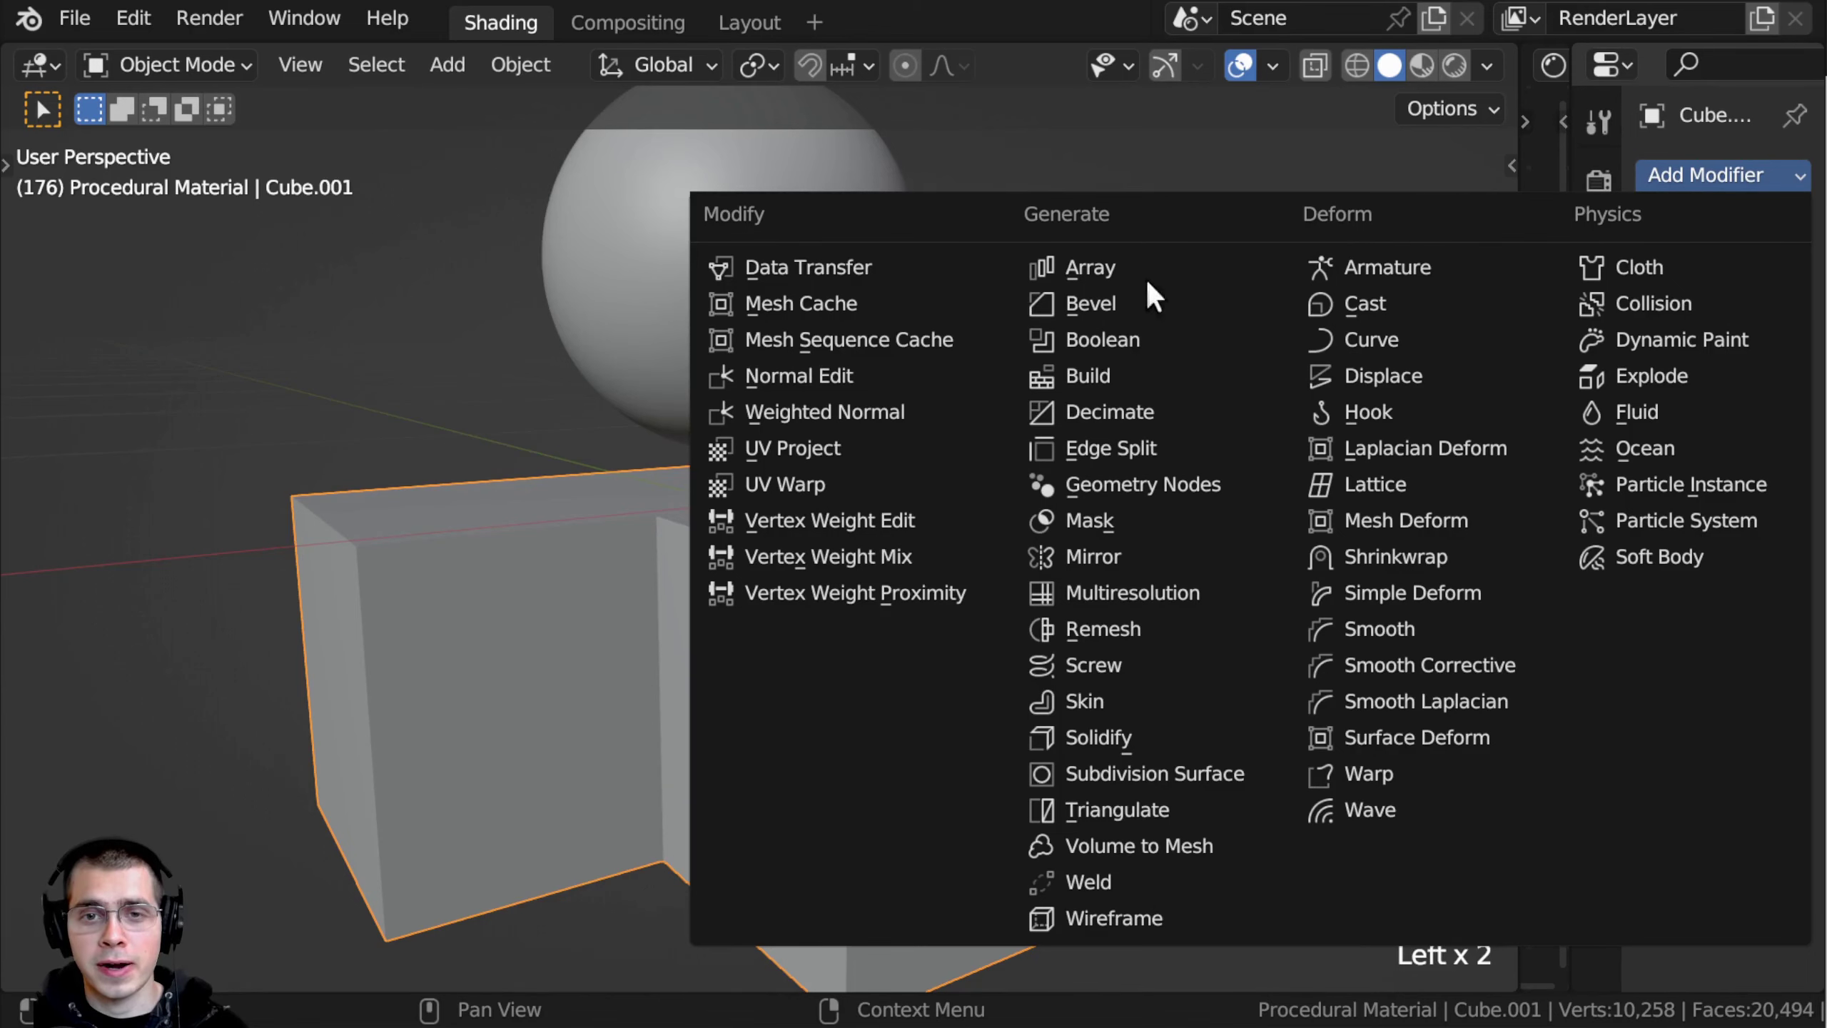
left_click(1057, 306)
middle_click_drag(726, 626, 708, 646, "shift")
scroll(813, 734, "up", 2)
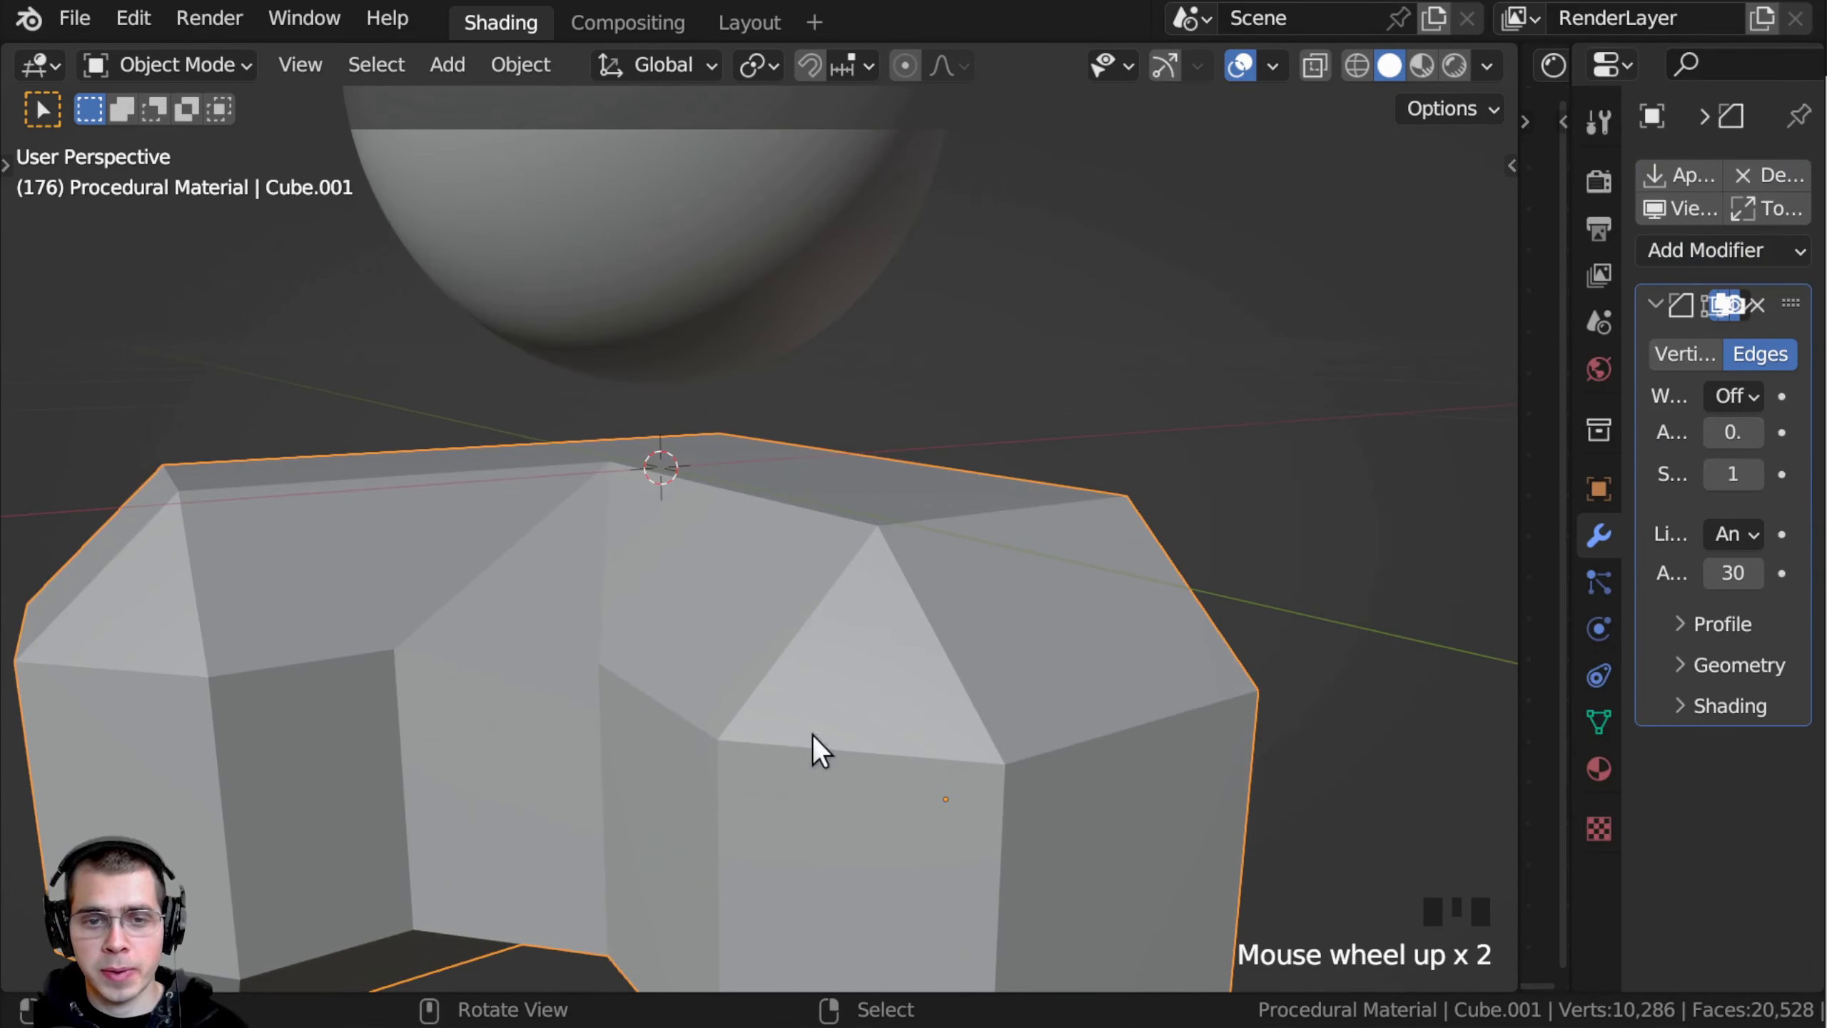
Step: Widen the modifier settings area and set the Bevel Amount to 0.0017 and Segments to 5
left_click_drag(1521, 384, 1372, 370)
left_click_drag(1676, 432, 1482, 431, "shift")
left_click(1759, 476)
left_click(1759, 476)
left_click(1759, 476)
left_click(1759, 476)
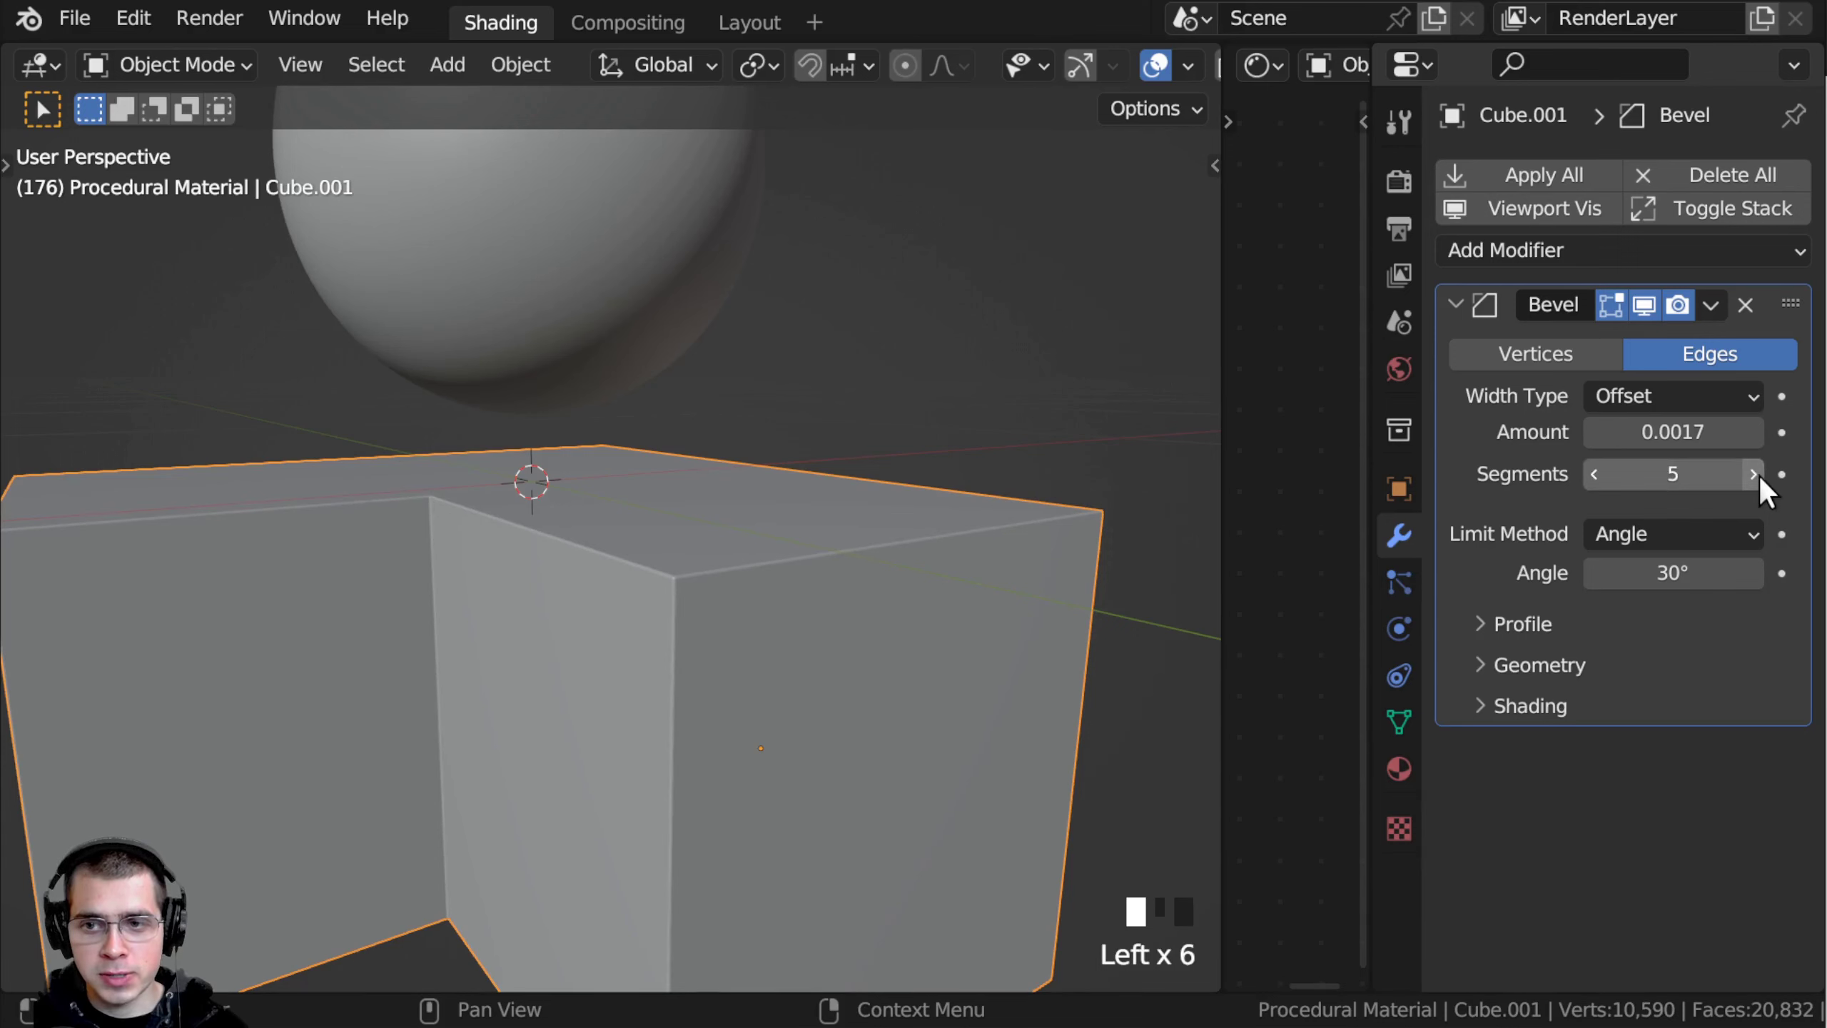
Step: Shade the L-shaped block smooth and slightly reduce its Bevel Amount
scroll(562, 533, "up", 2)
mouse_move(565, 510)
middle_mouse_down()
mouse_move(584, 517)
mouse_move(574, 479)
middle_mouse_up()
key("w")
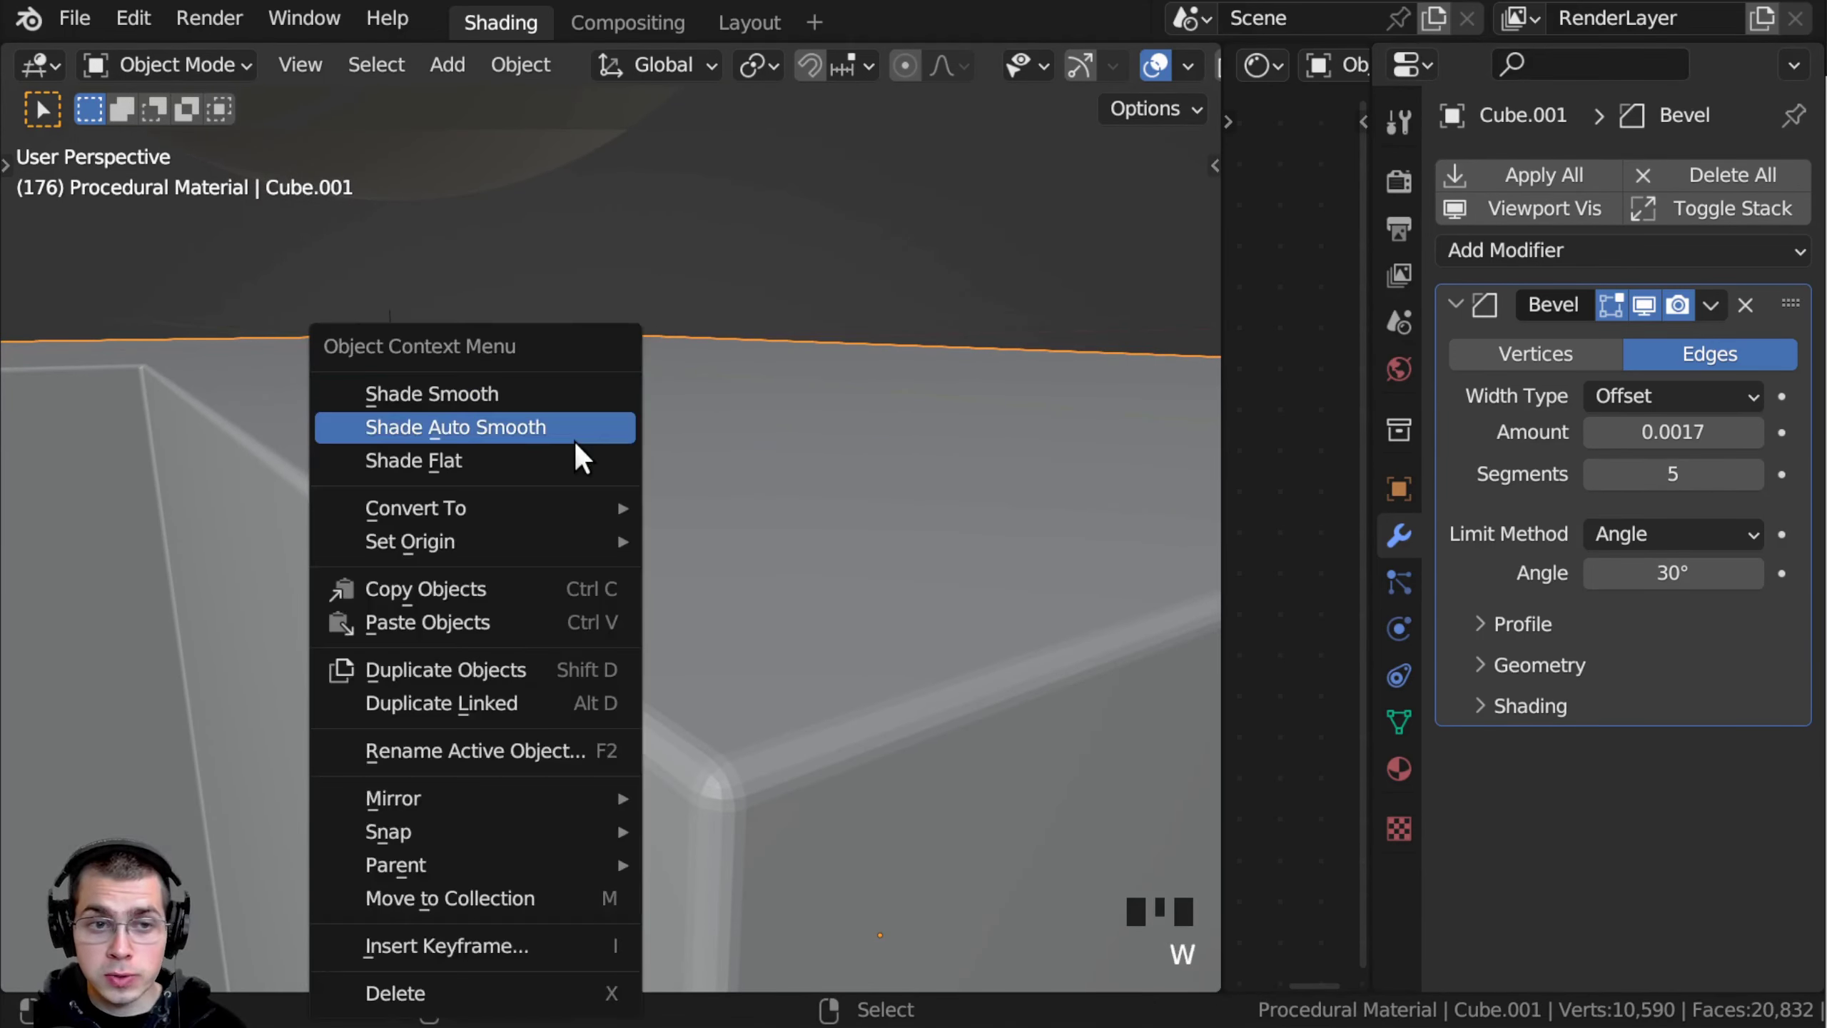
left_click(435, 395)
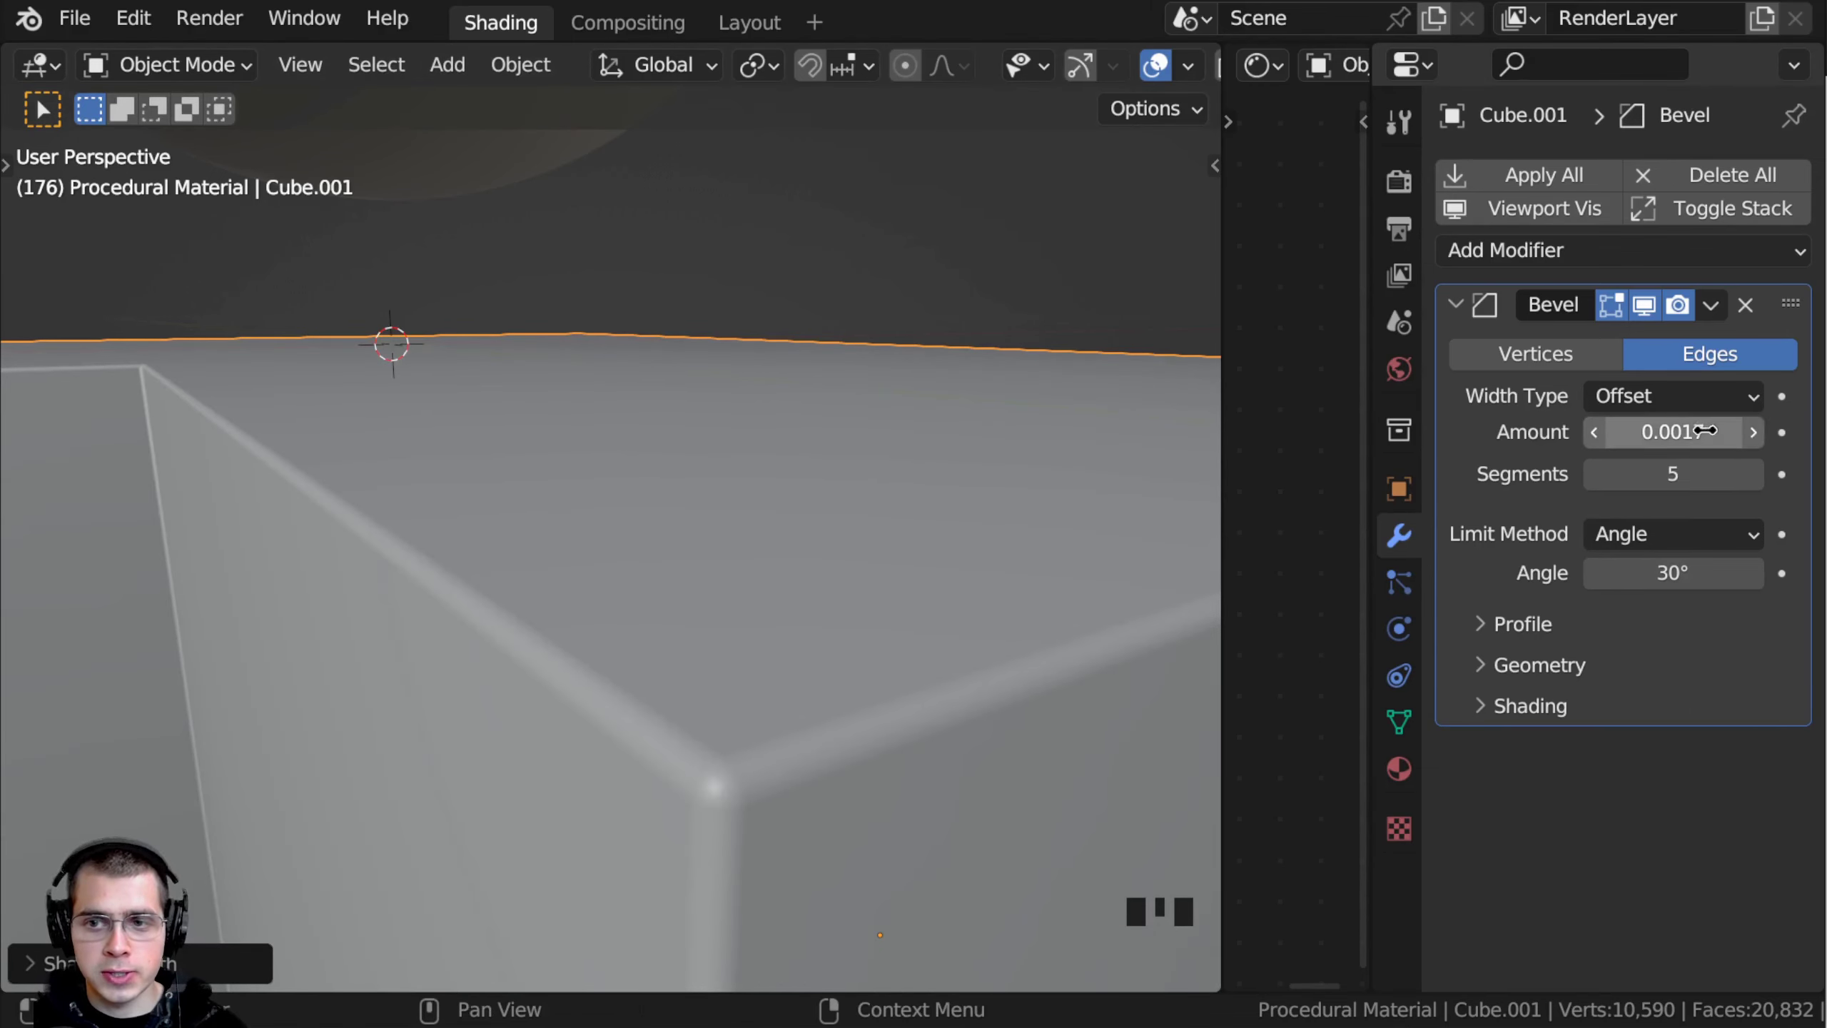
left_click_drag(1673, 432, 1658, 431, "shift")
scroll(715, 537, "down", 7)
scroll(710, 520, "up", 1)
middle_click_drag(715, 537, 792, 503)
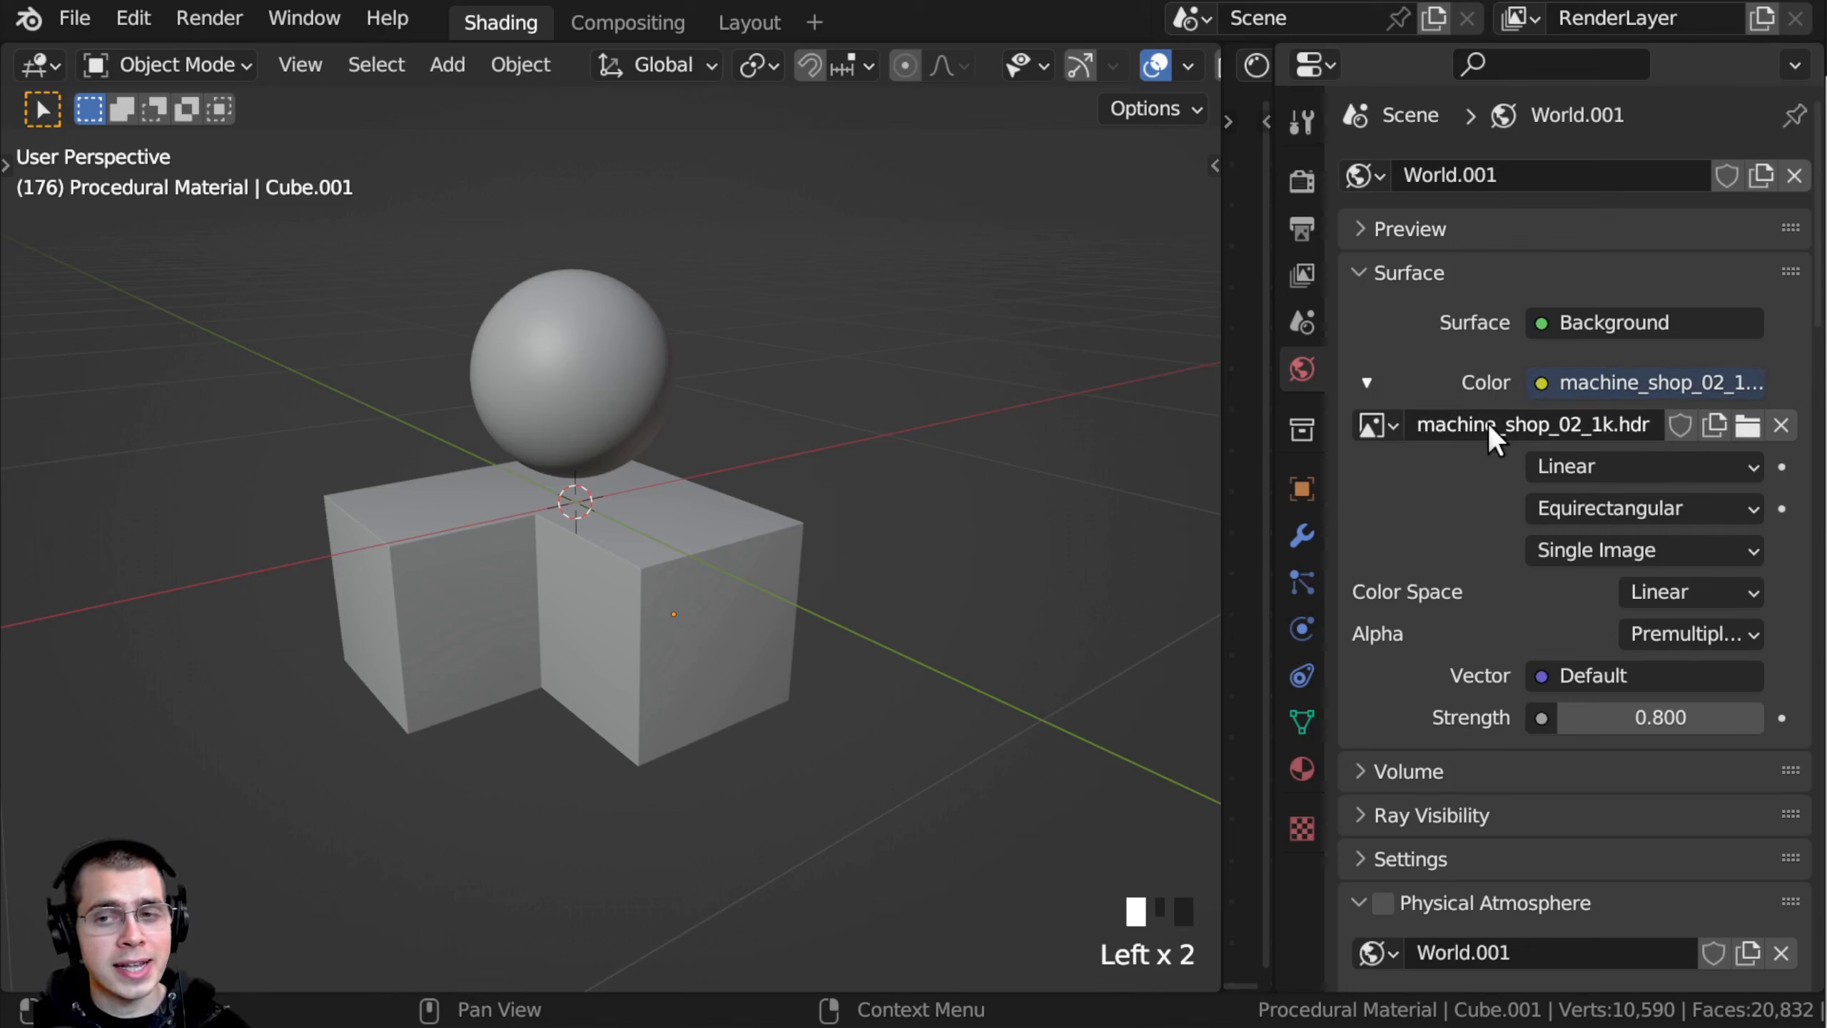
Step: Examine the World background settings and the machine_shop_02_1k.hdr environment texture used for the scene lighting
left_click(1442, 428)
left_click_drag(1439, 432, 1658, 429)
left_click(1516, 468)
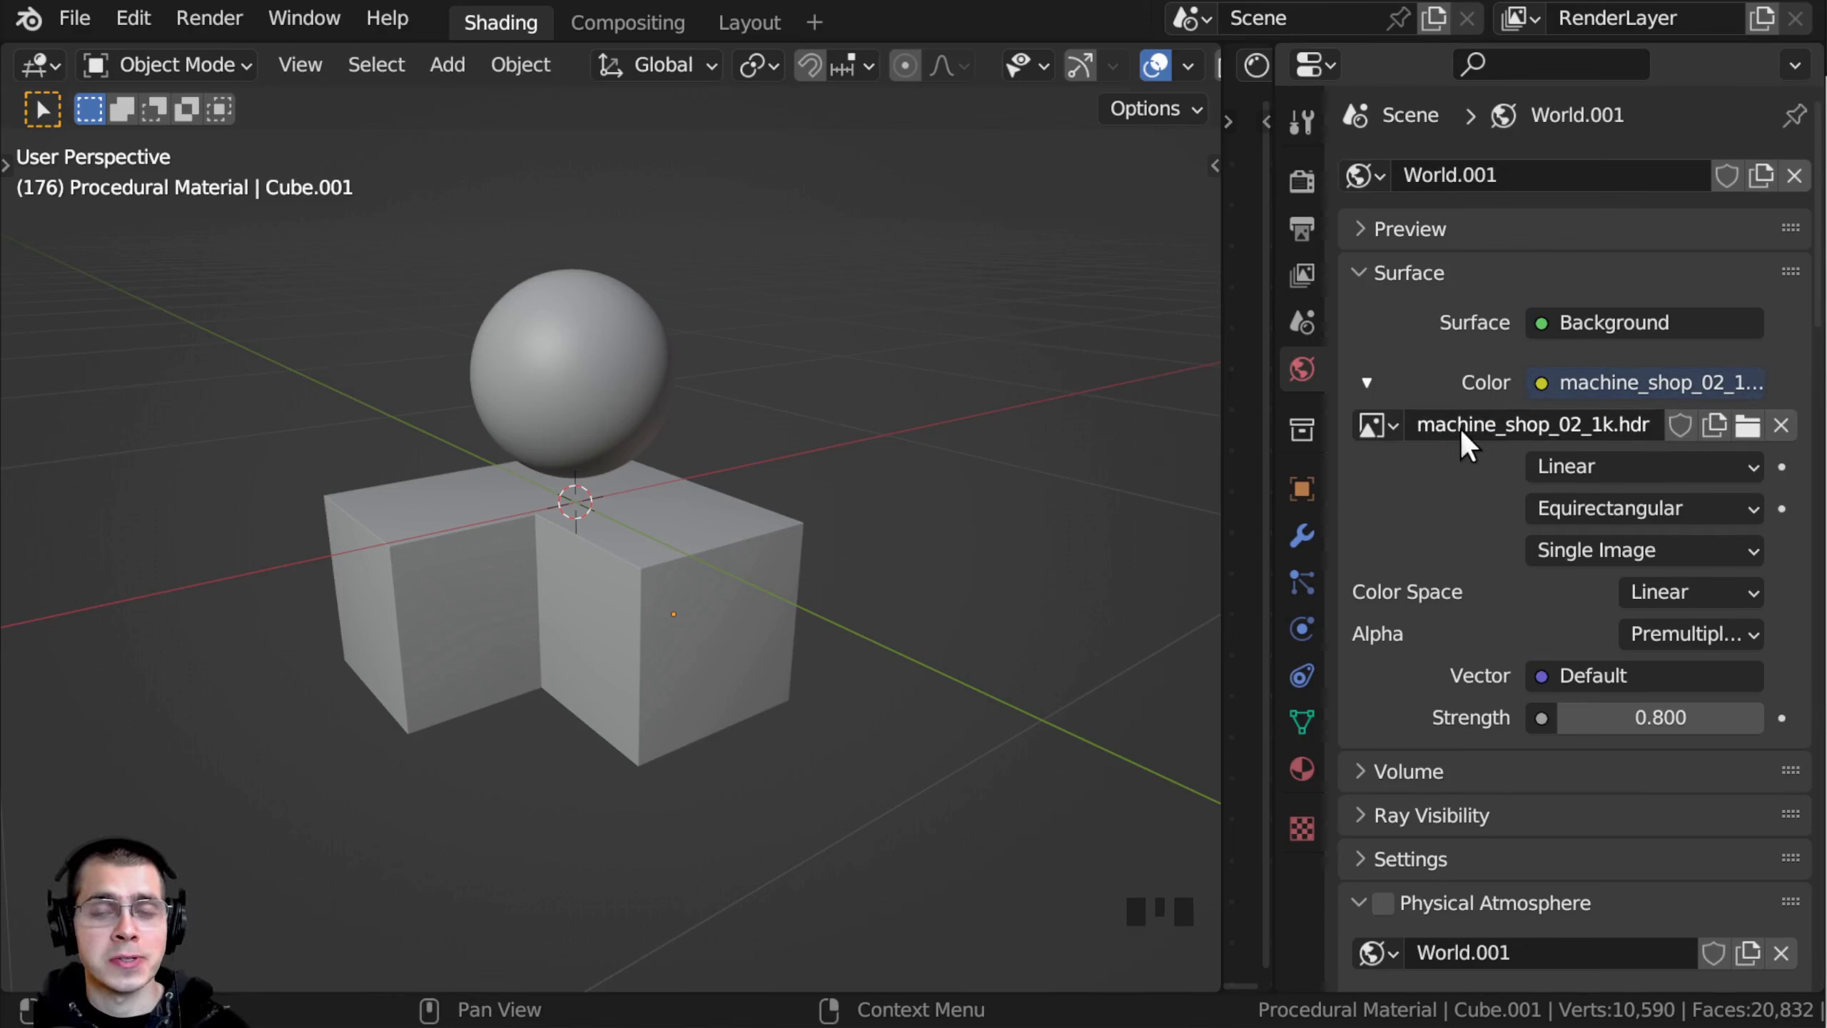
middle_click_drag(745, 495, 784, 501, "shift")
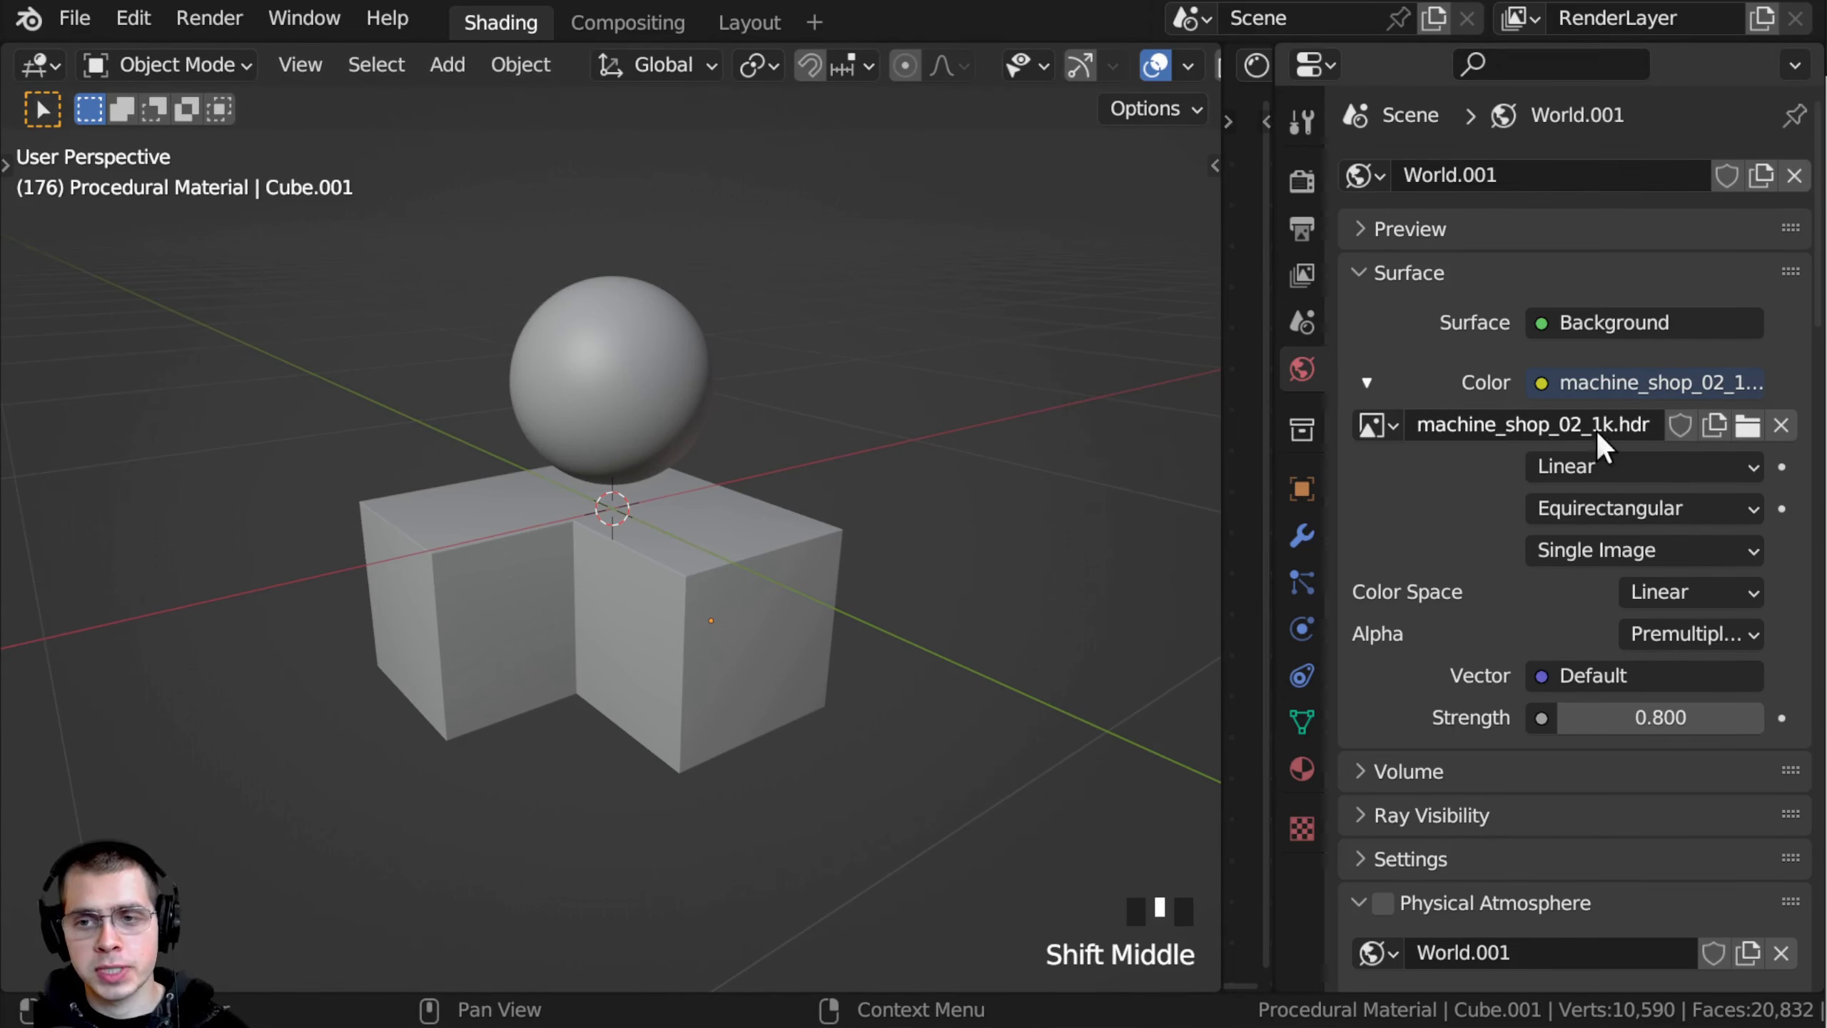
middle_click_drag(1094, 457, 1088, 460, "shift")
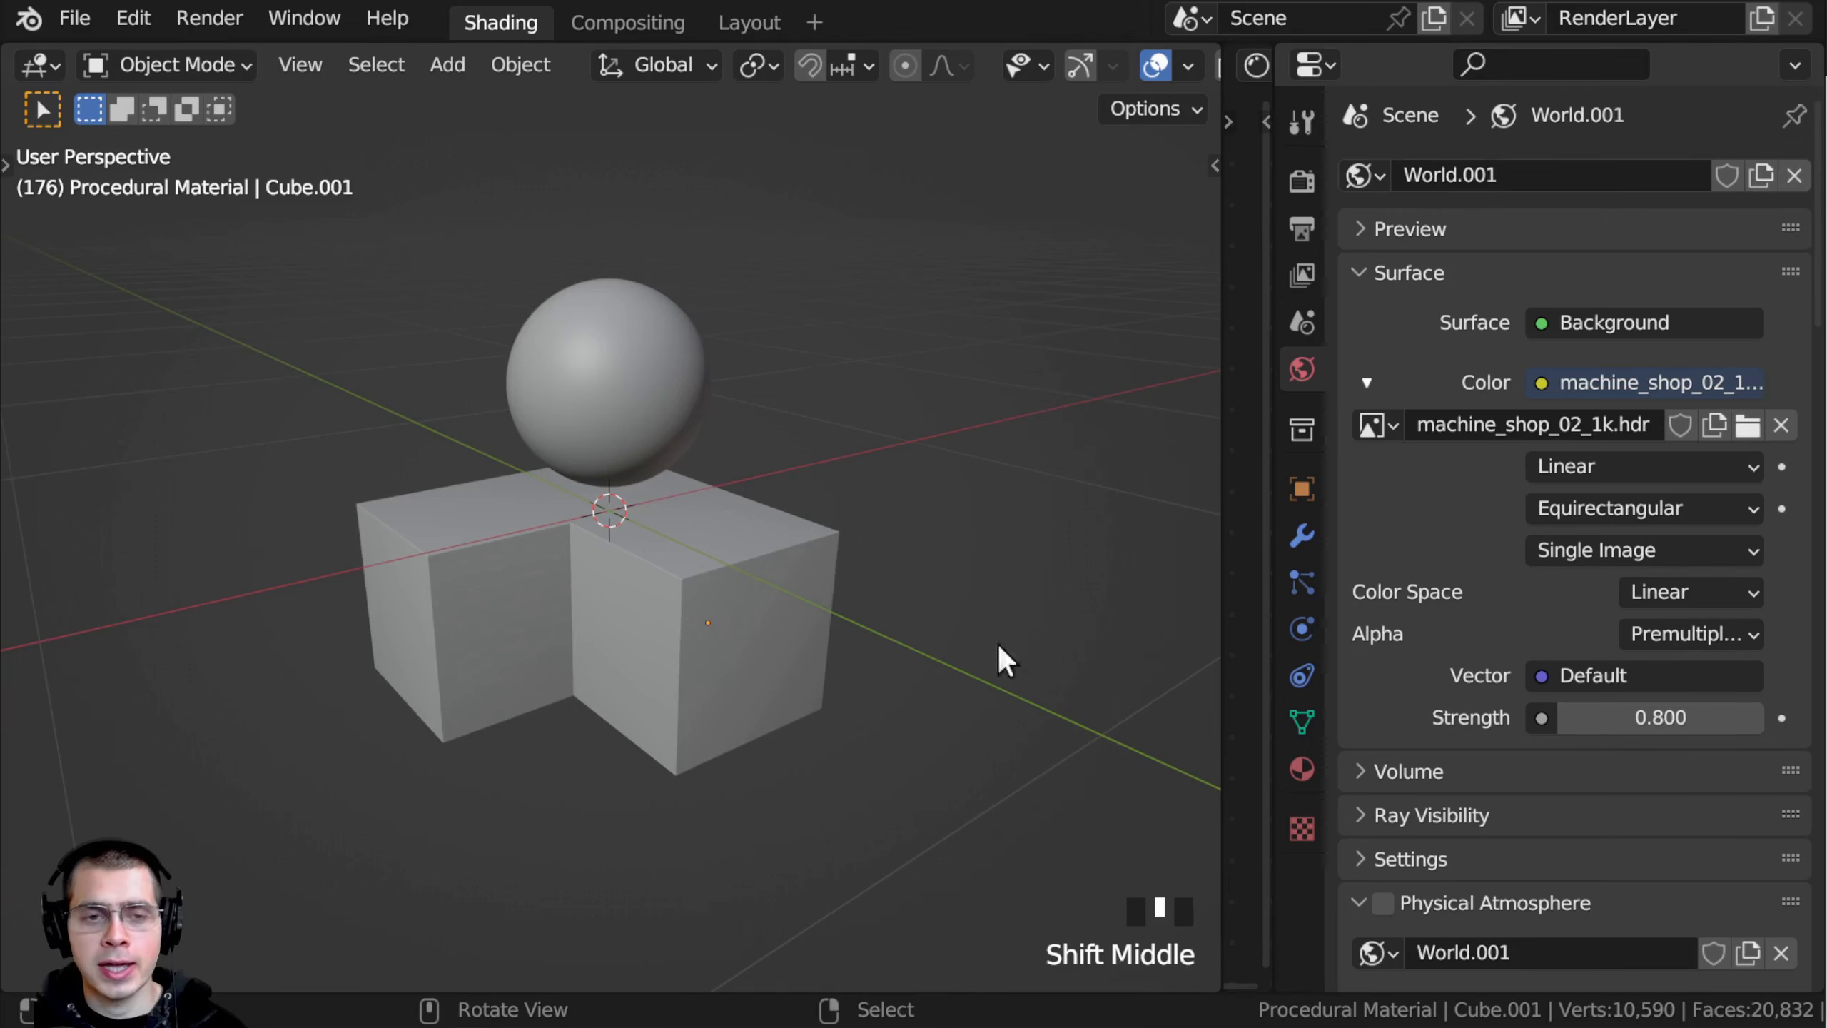
middle_click_drag(861, 440, 754, 440)
scroll(781, 446, "up", 2)
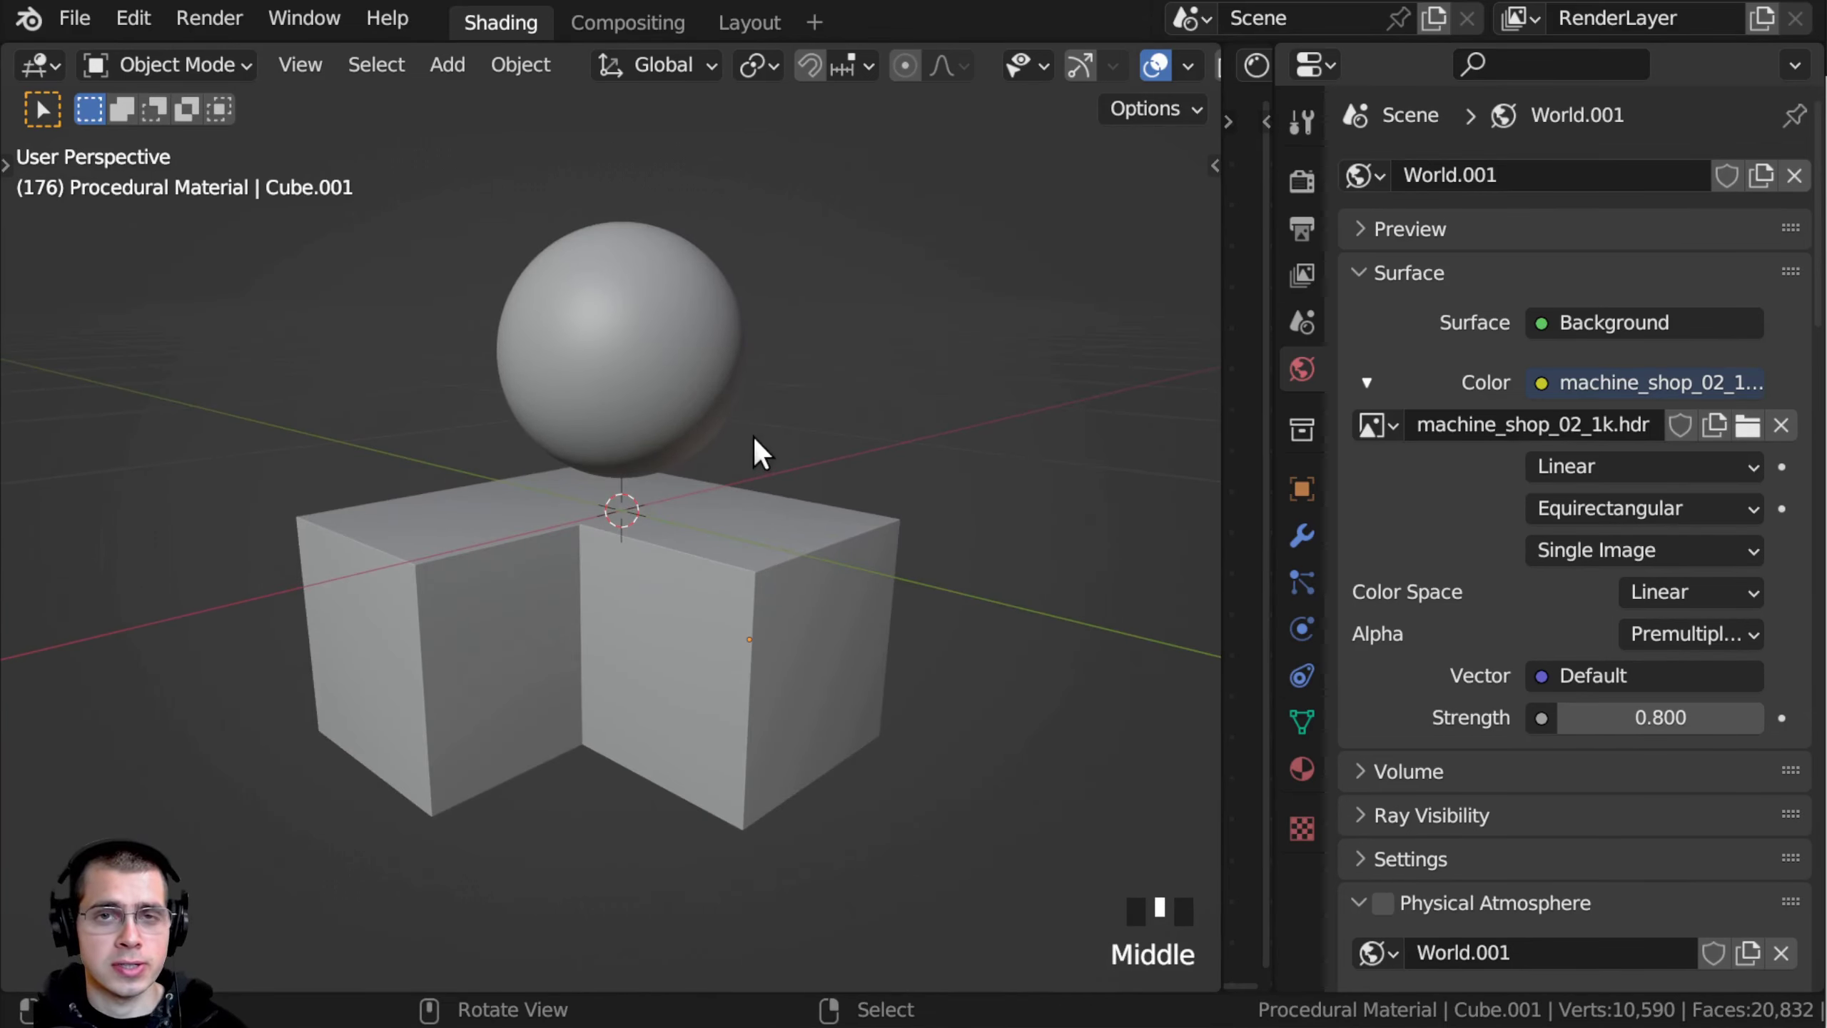
left_click(1315, 364)
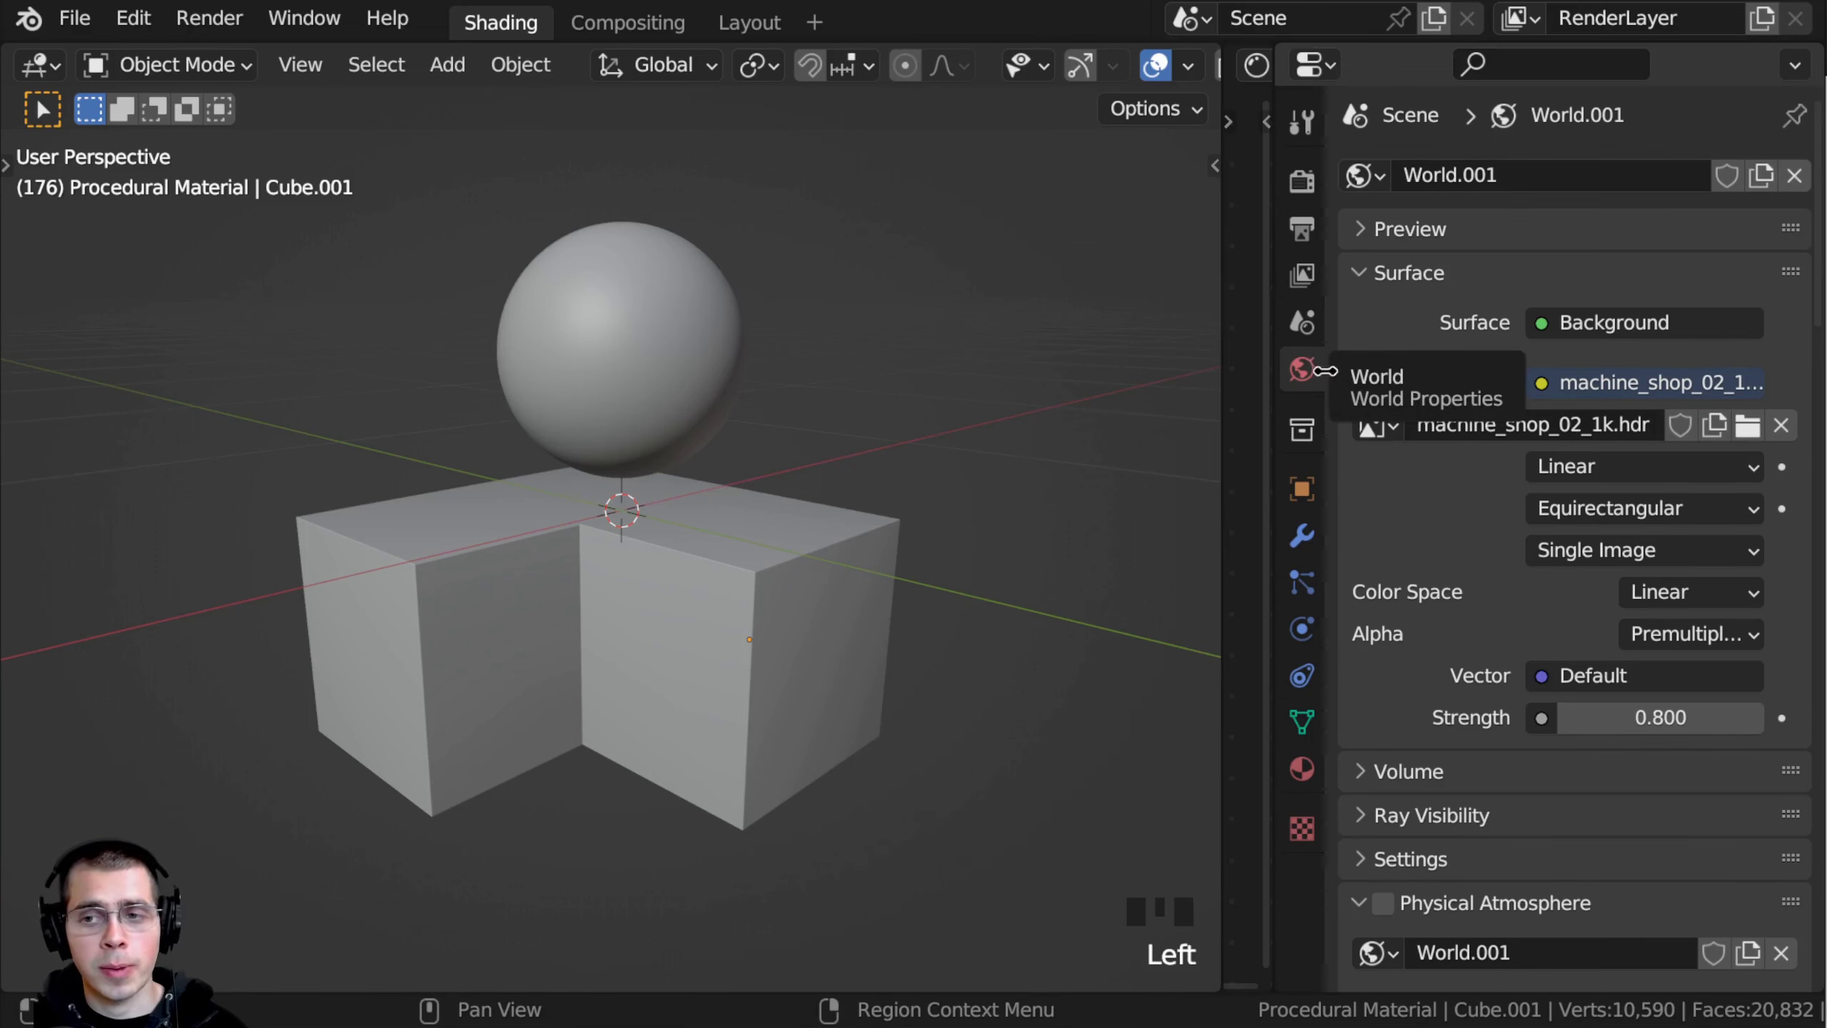
Step: Check the environment texture and the Strength value of the World background
left_click(1542, 383)
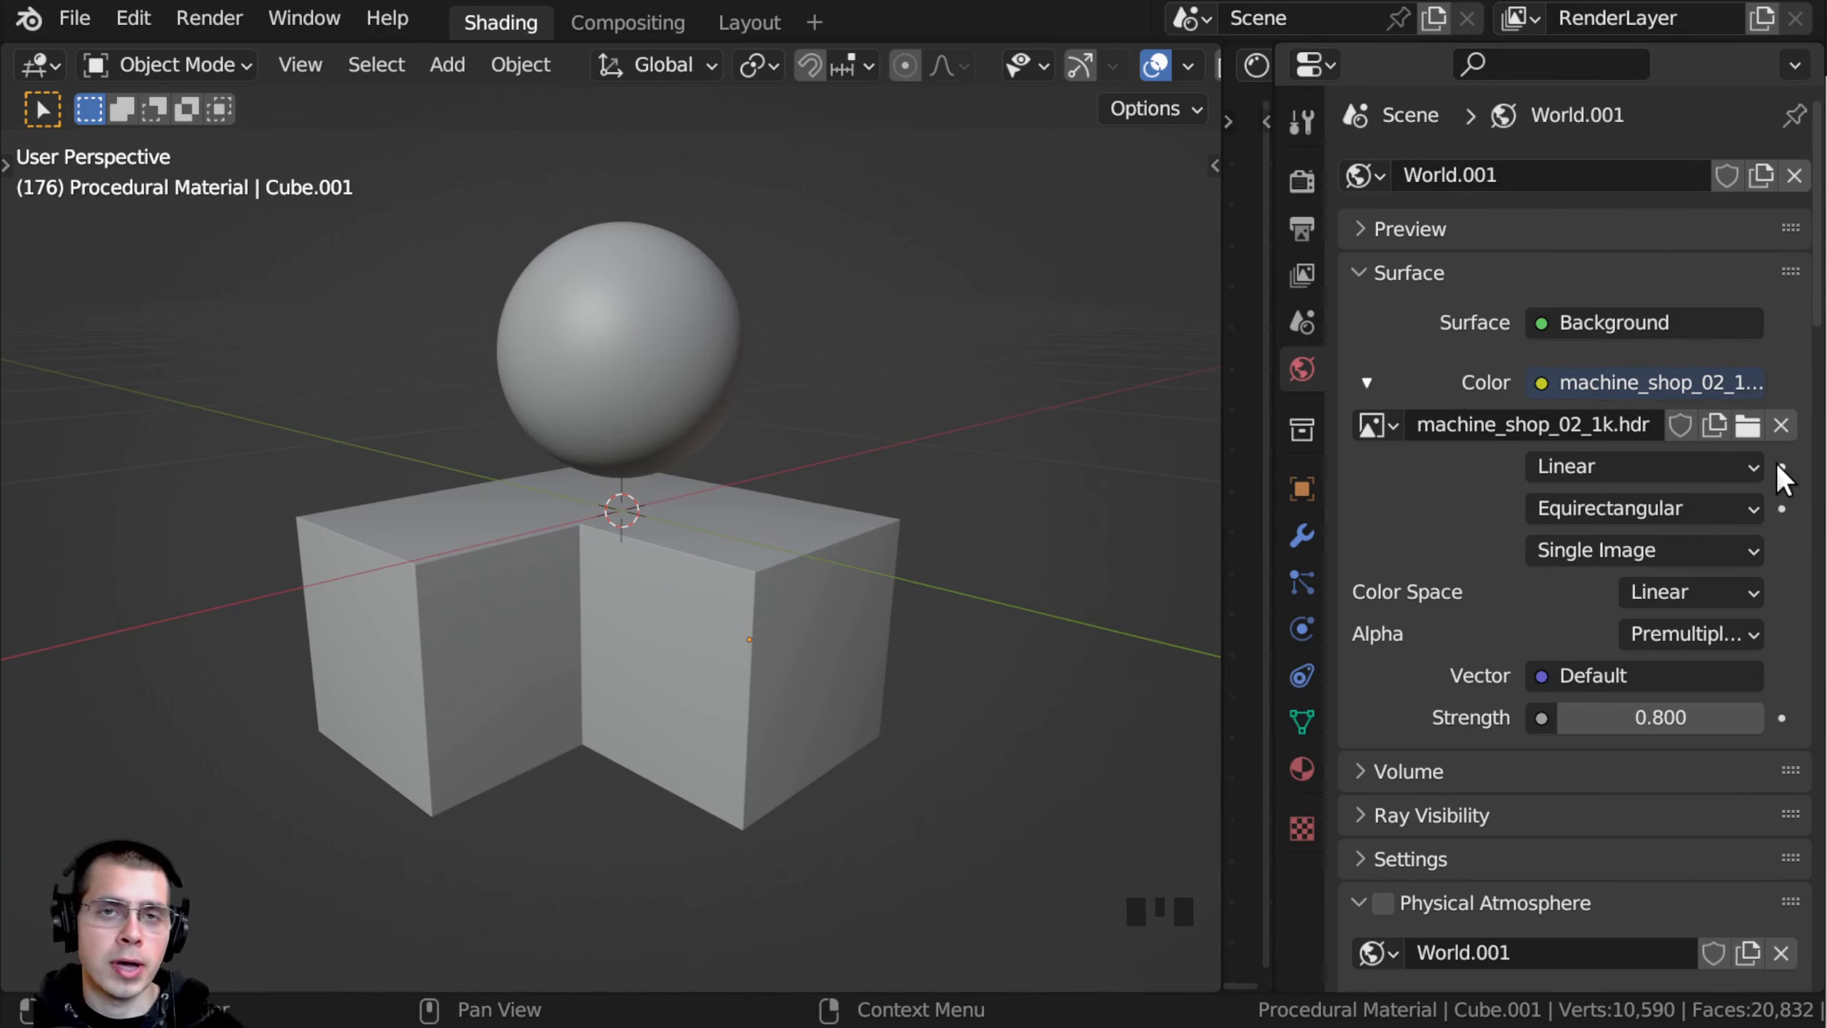
left_click(1622, 719)
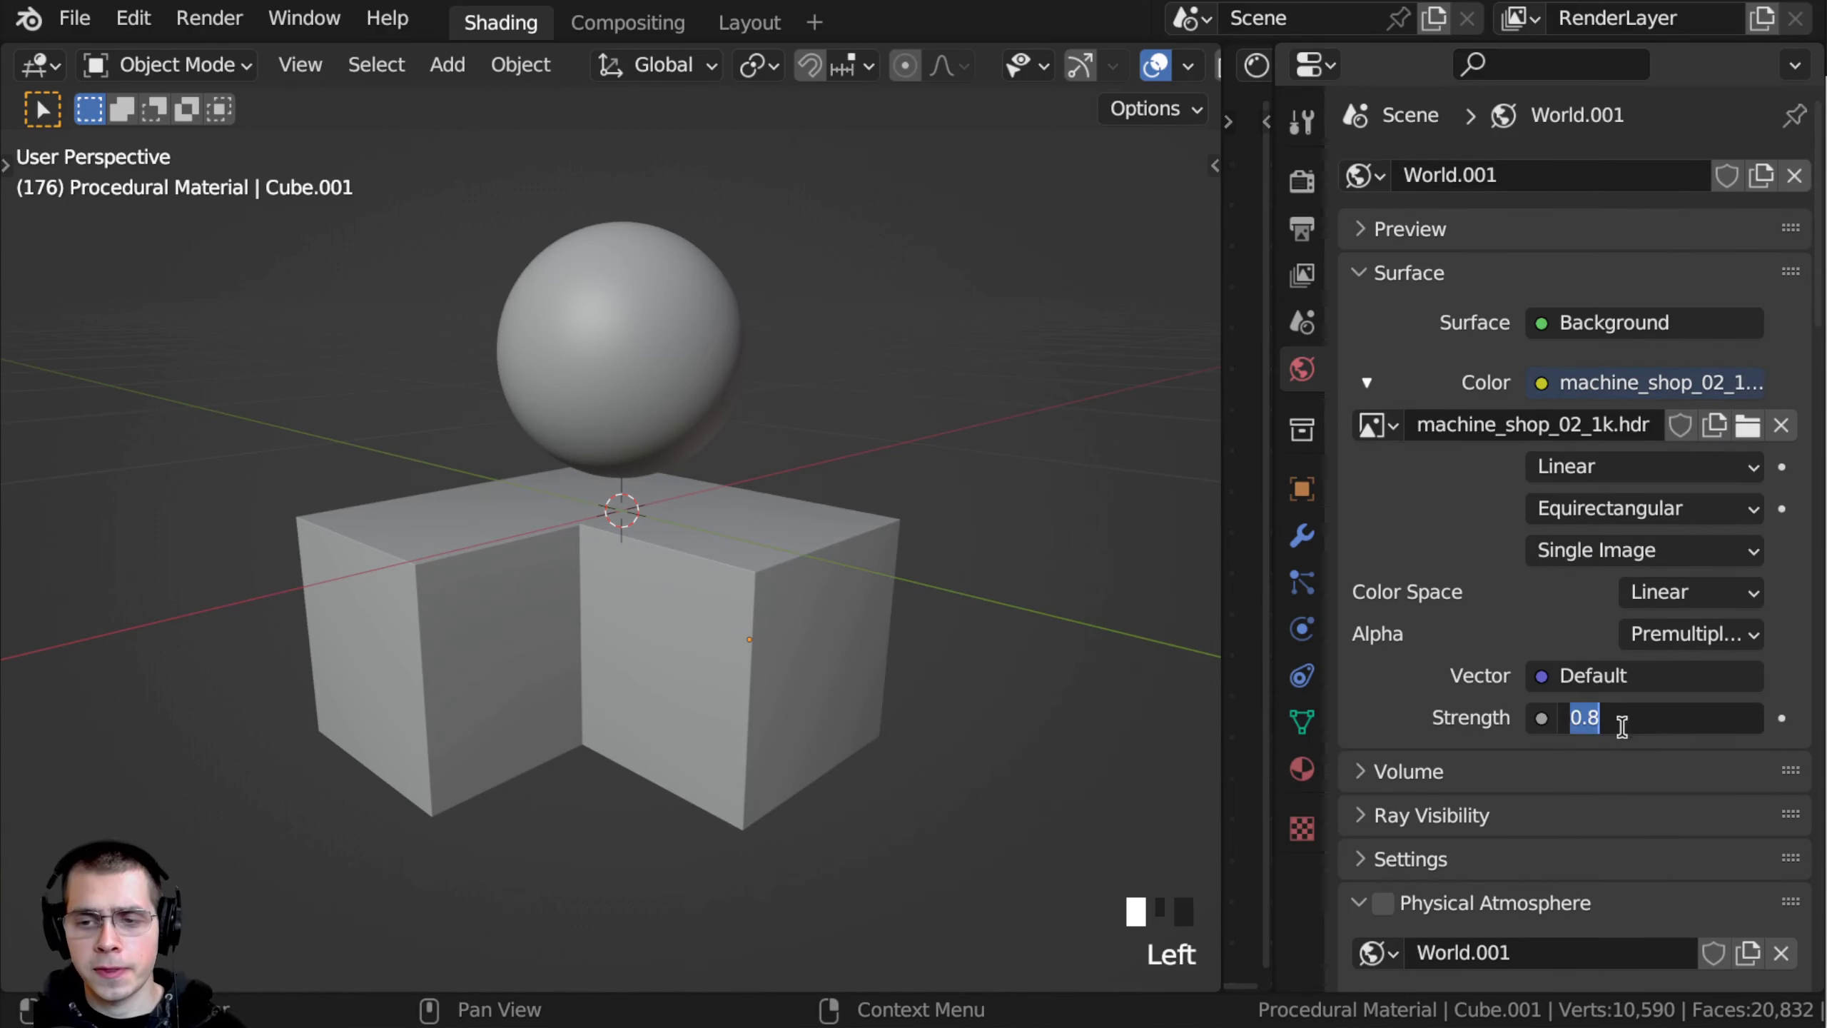
left_click(1572, 759)
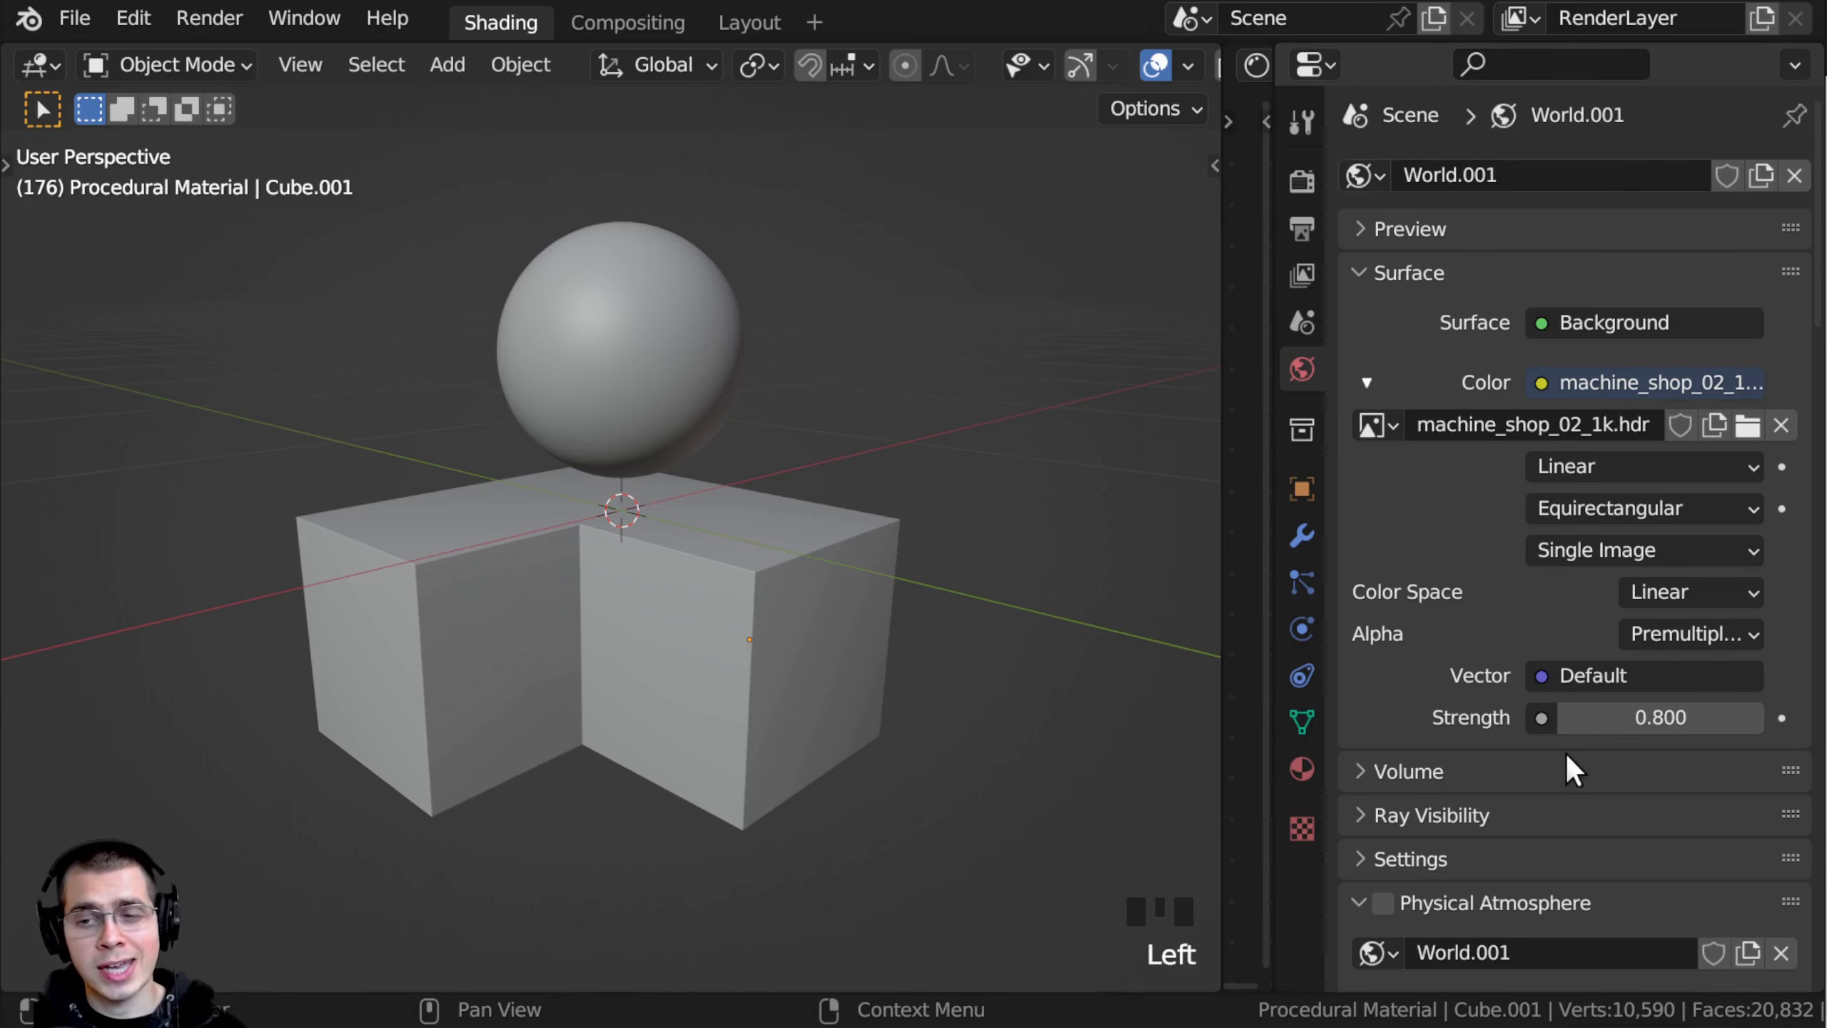
Step: Switch the 3D viewport to Rendered shading and inspect the sphere and L-shaped block under the HDRI lighting
middle_click_drag(888, 595, 706, 657)
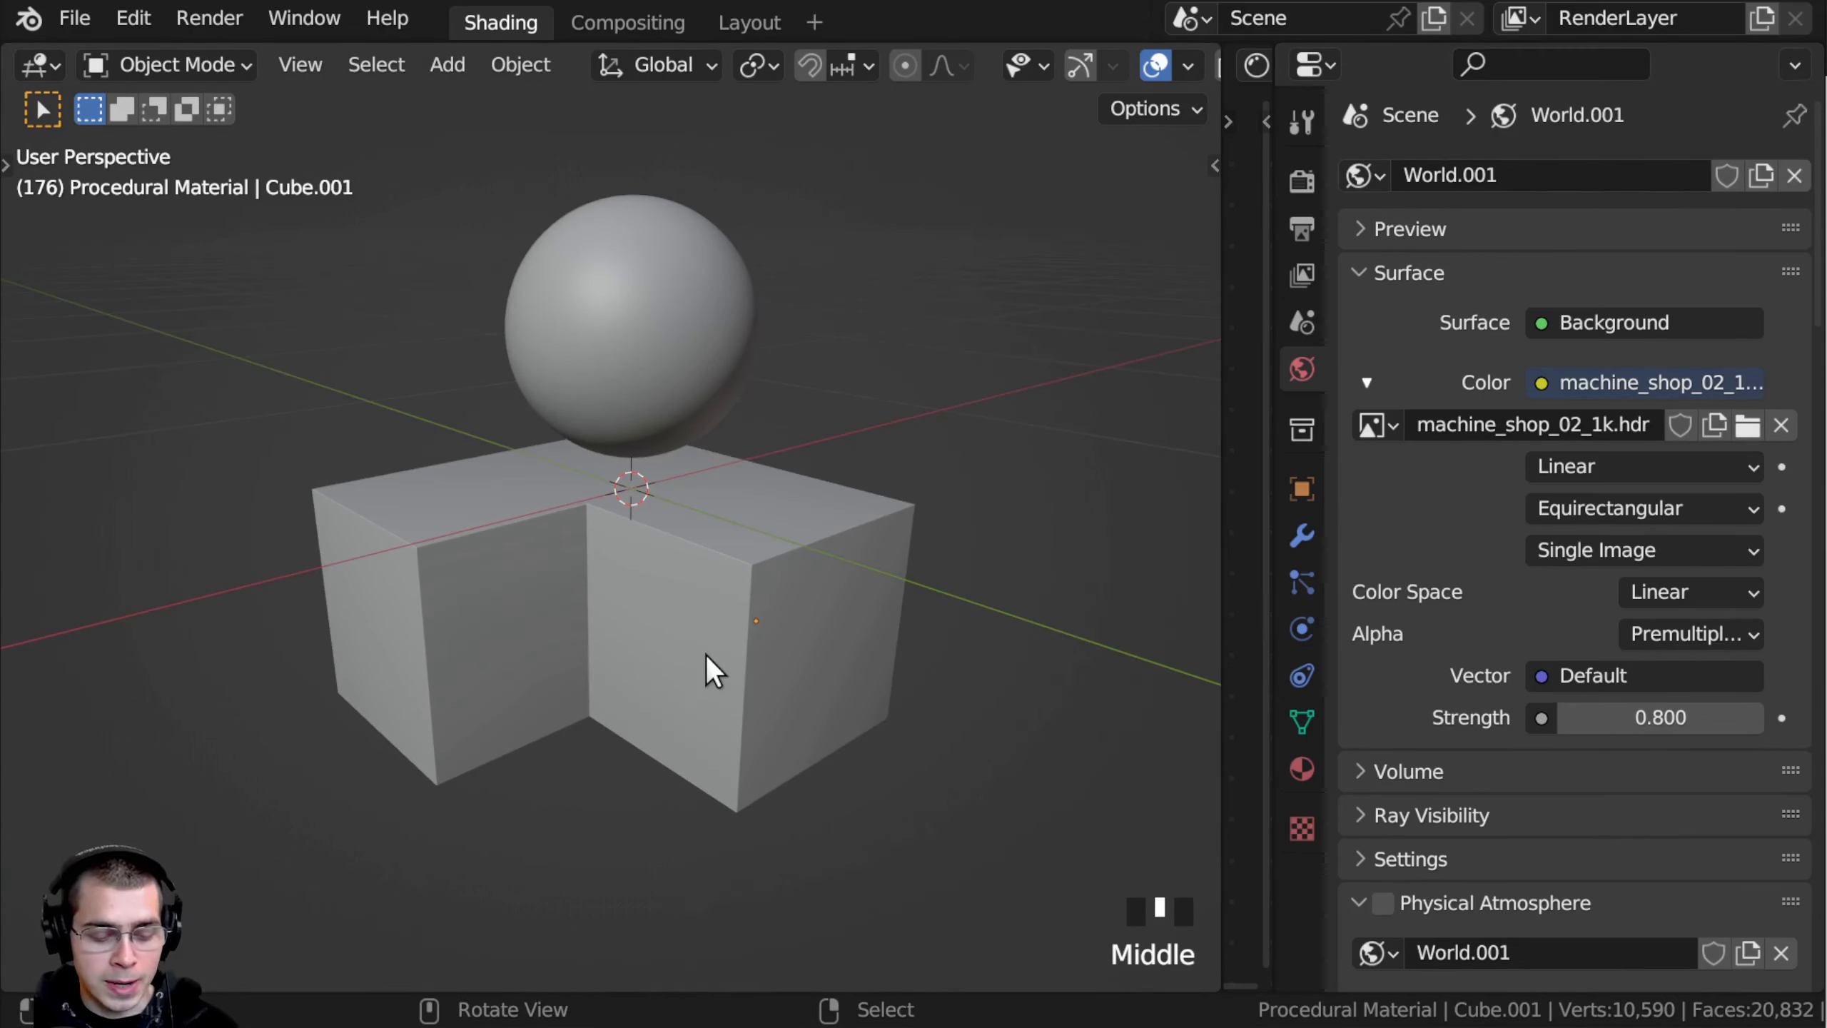
key("z")
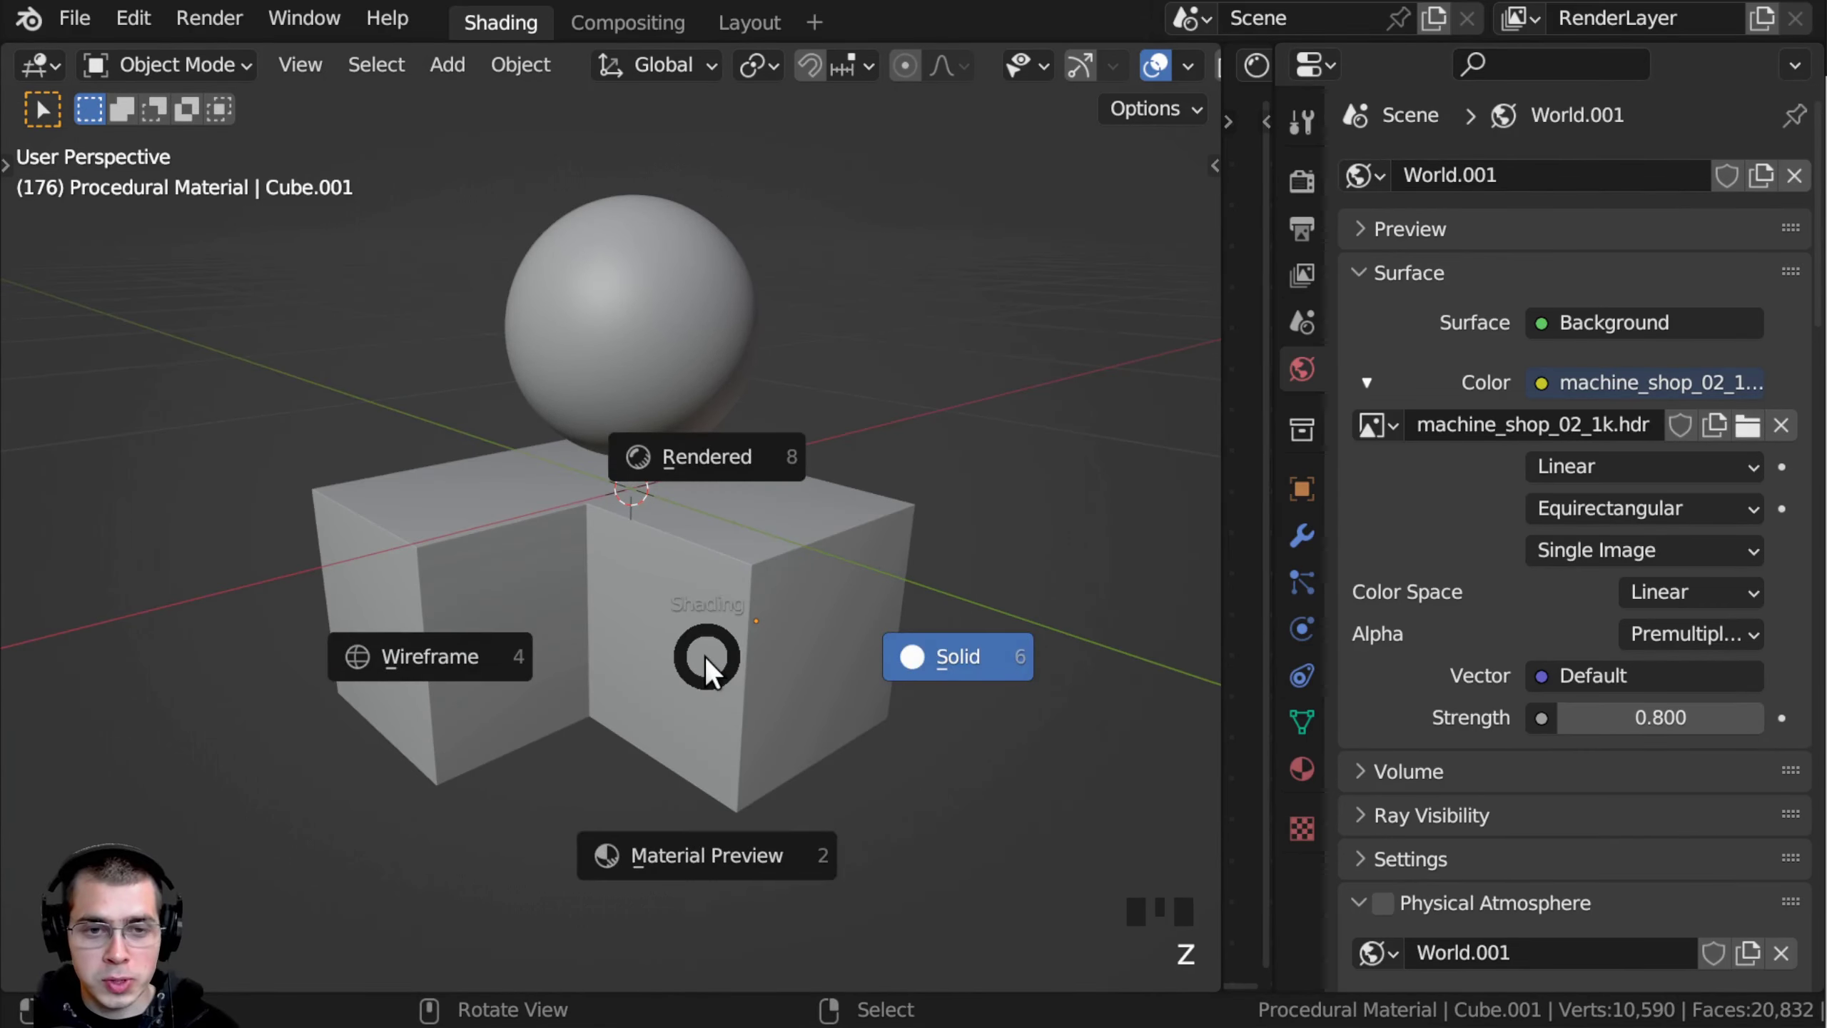
left_click(691, 460)
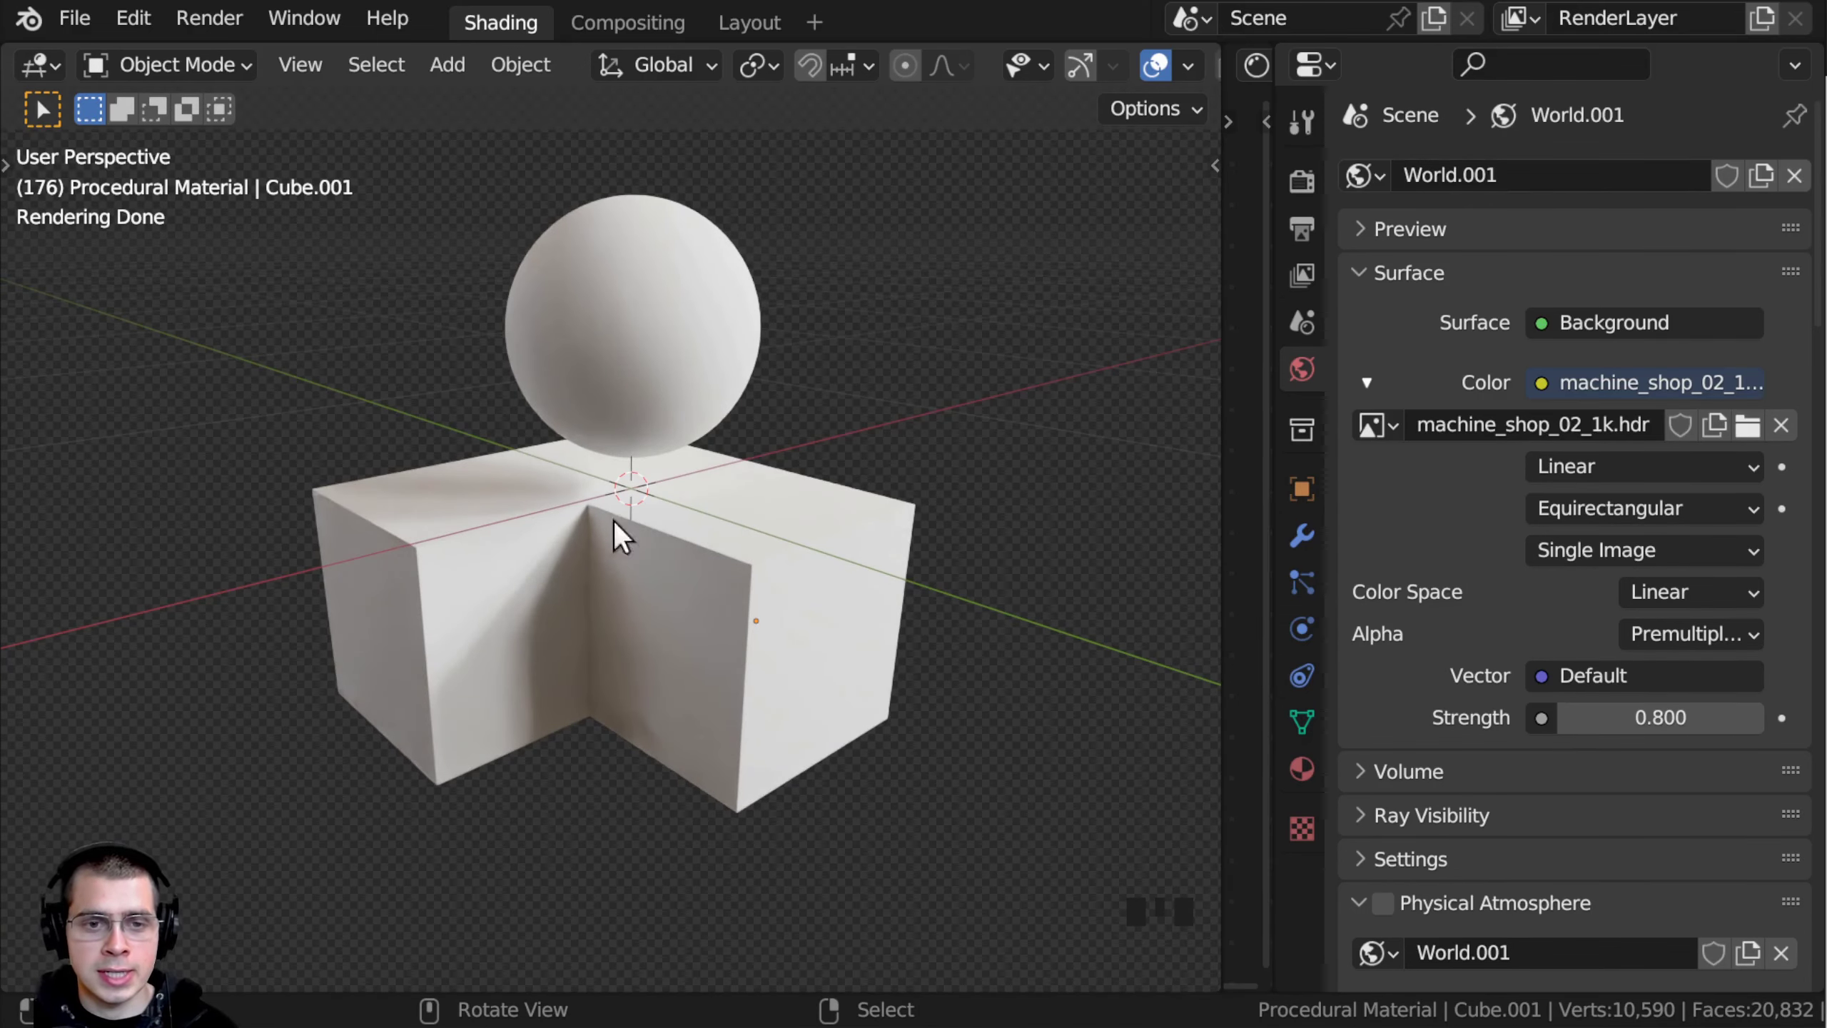
middle_click_drag(616, 530, 726, 611)
scroll(785, 547, "up", 3)
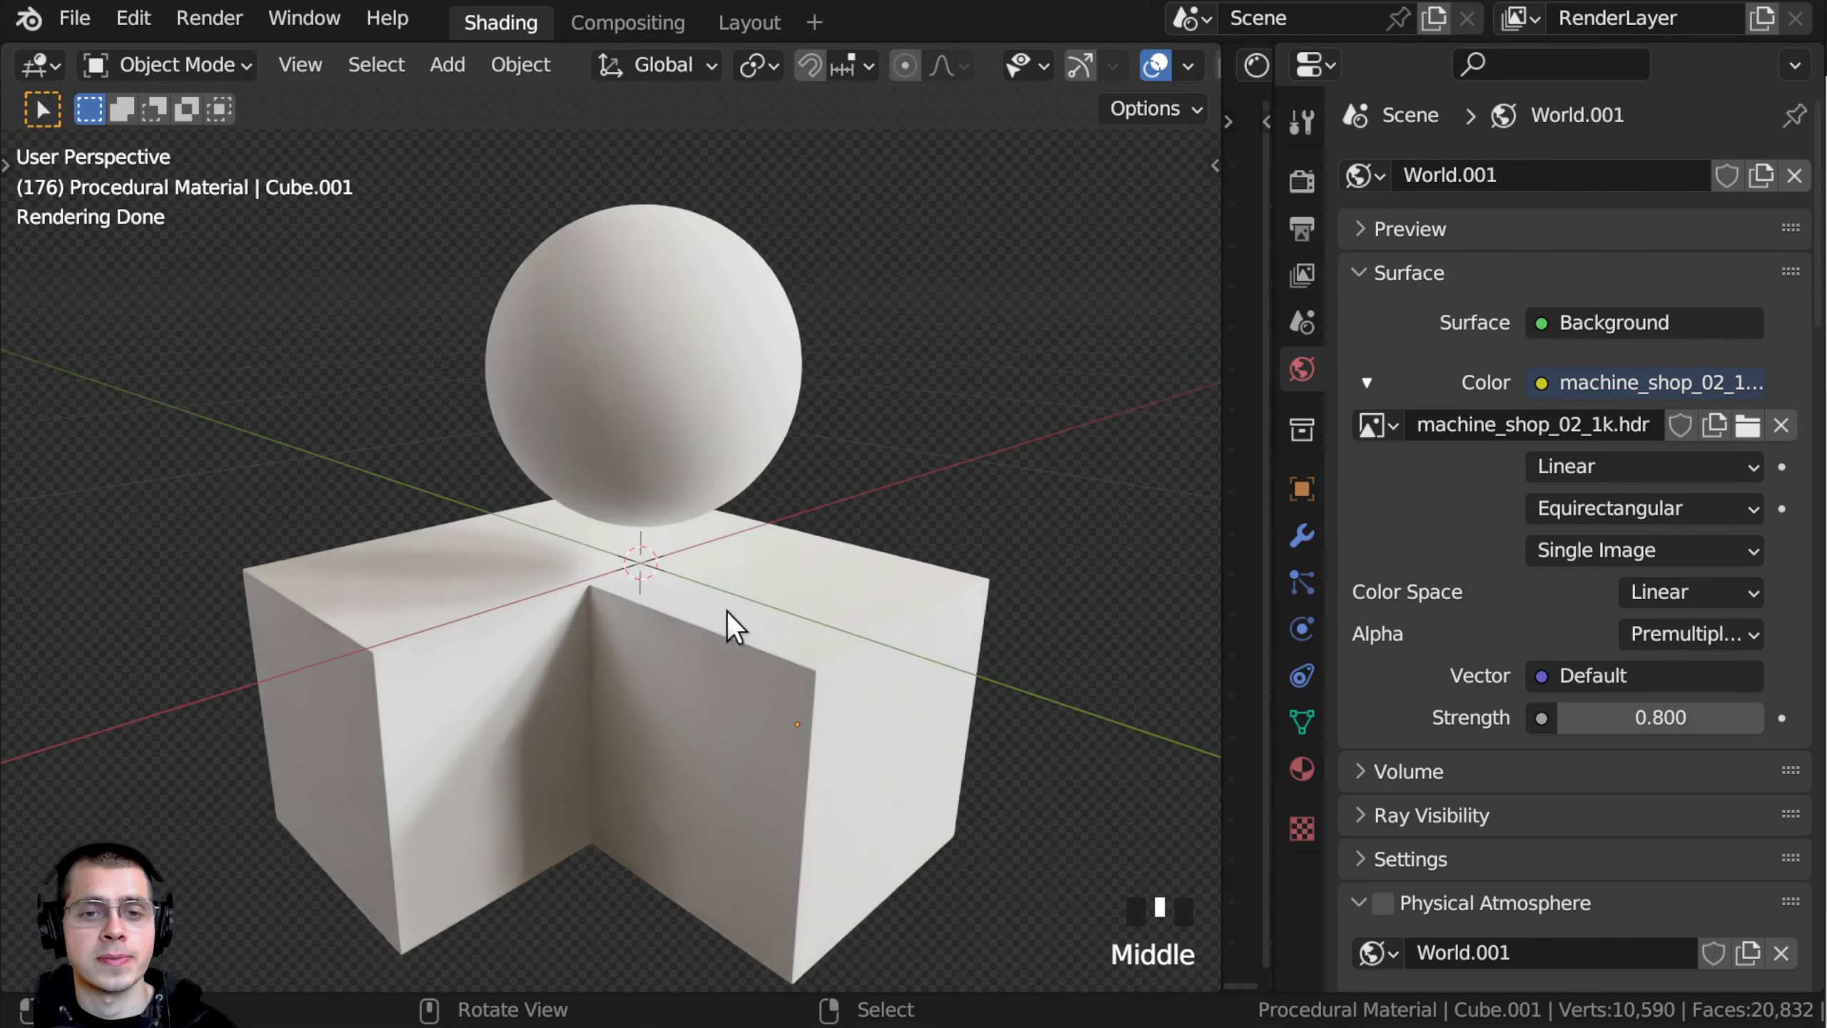
middle_click_drag(1130, 343, 1071, 200)
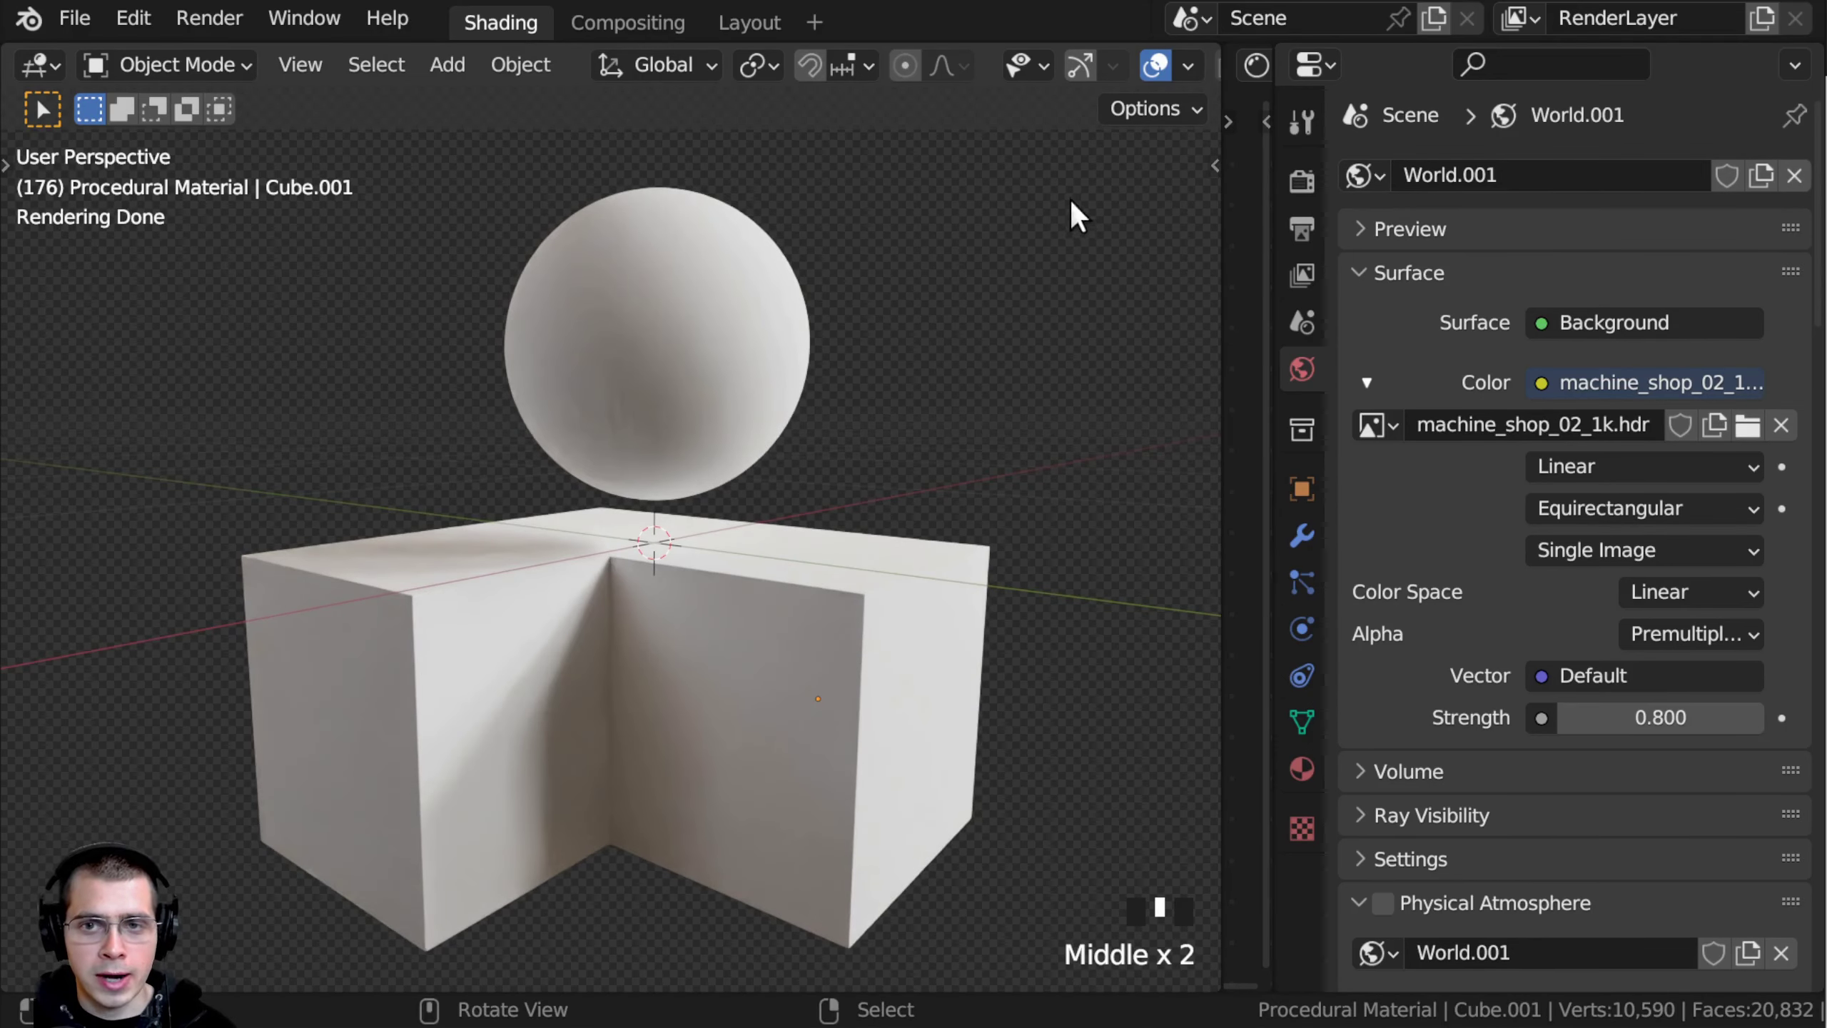
Step: Open the Film render settings and toggle Transparent off and on to compare the world background
left_click(1297, 226)
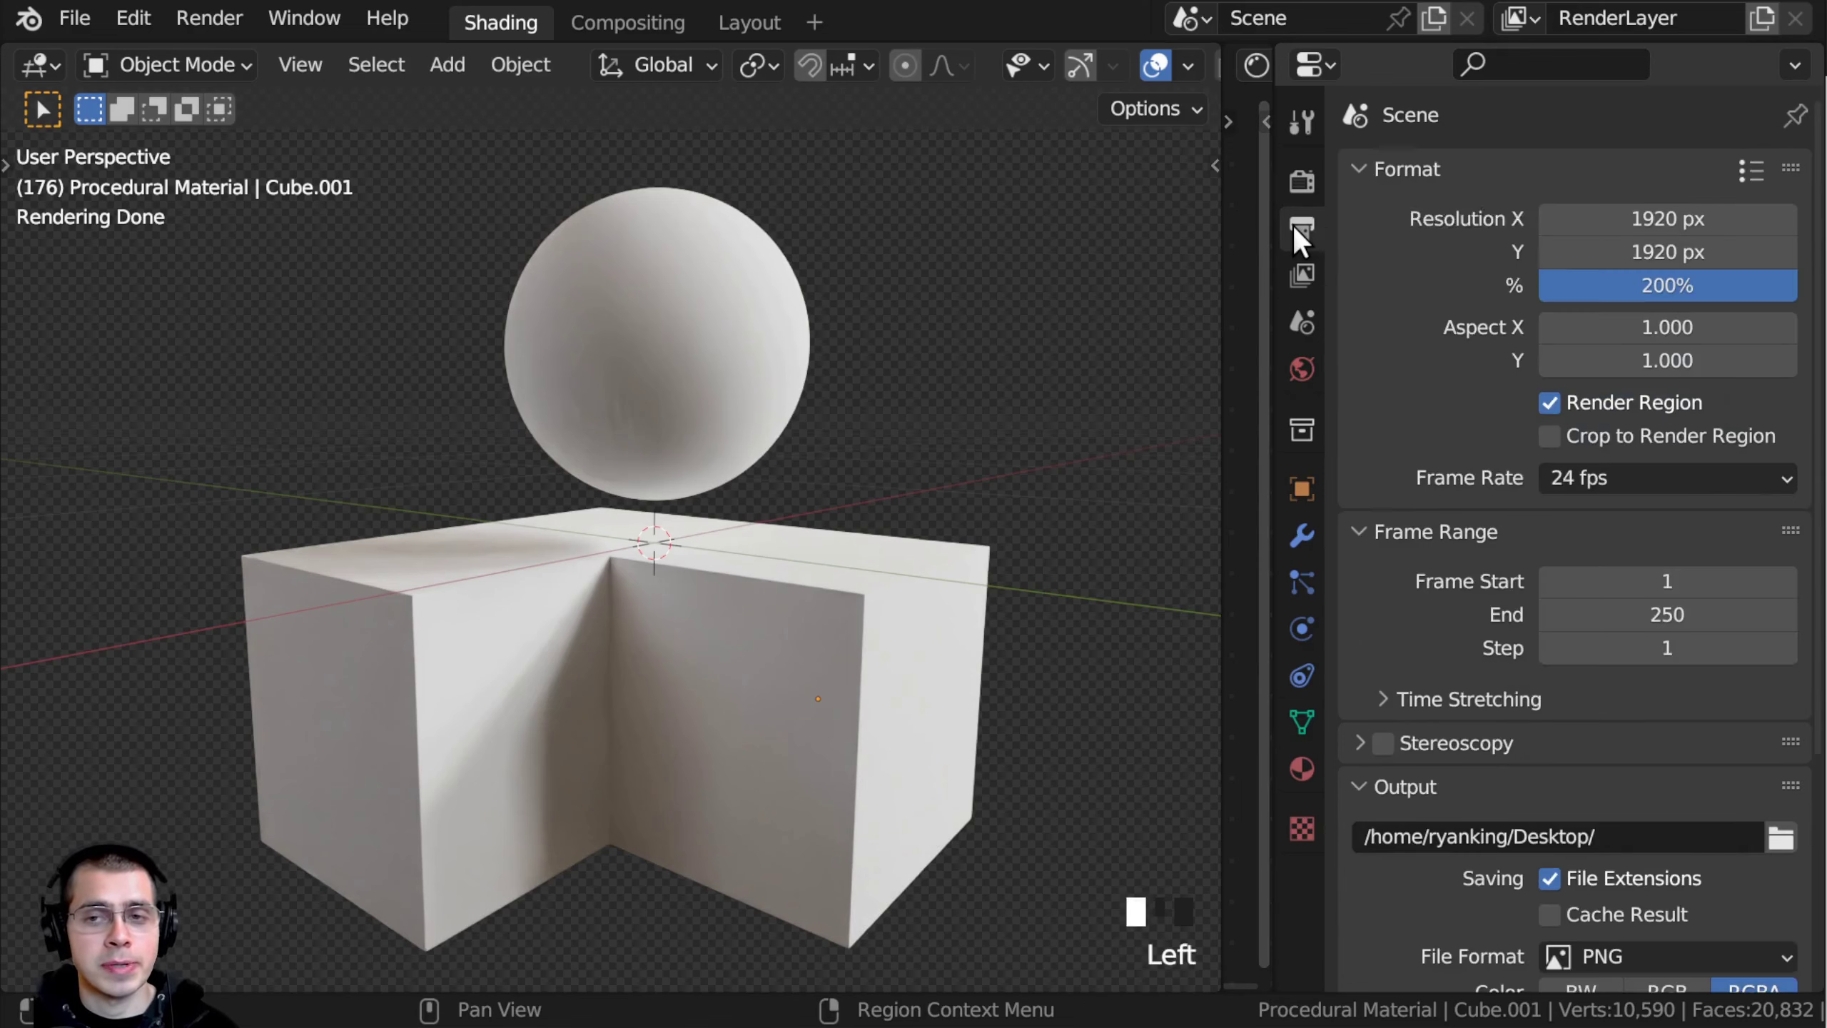
left_click(1290, 172)
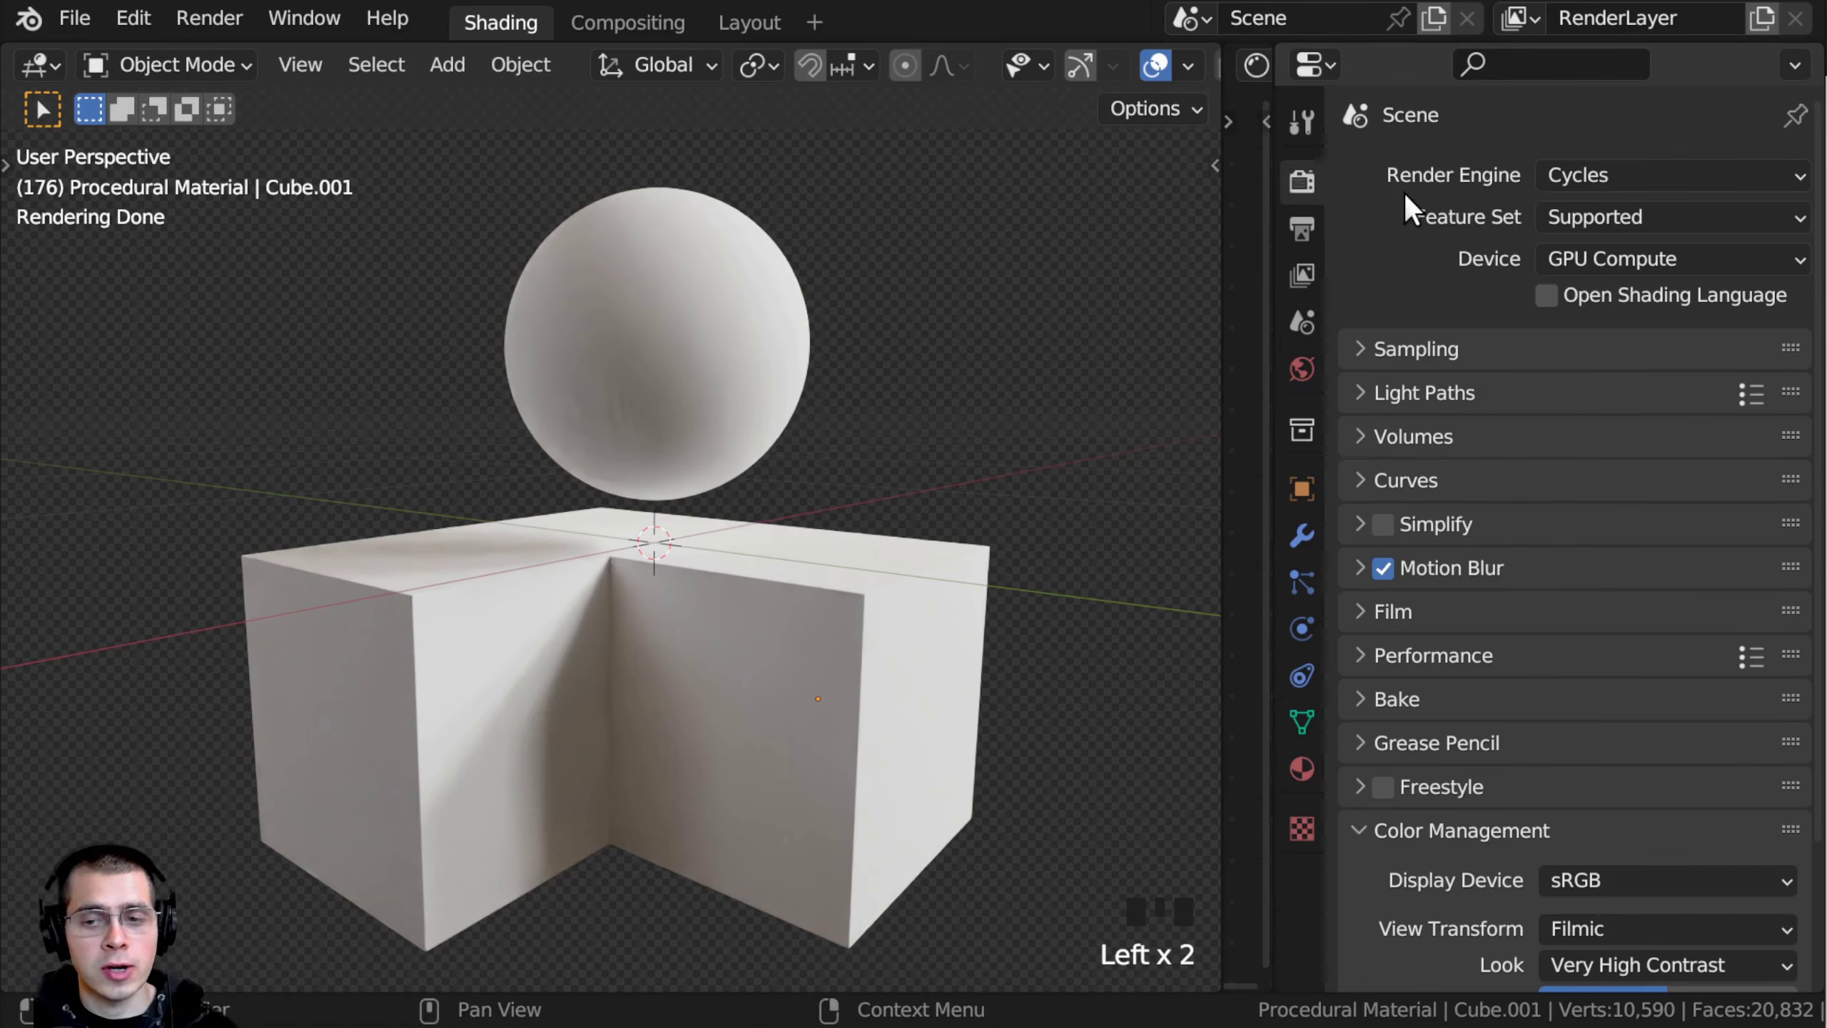
left_click(1369, 611)
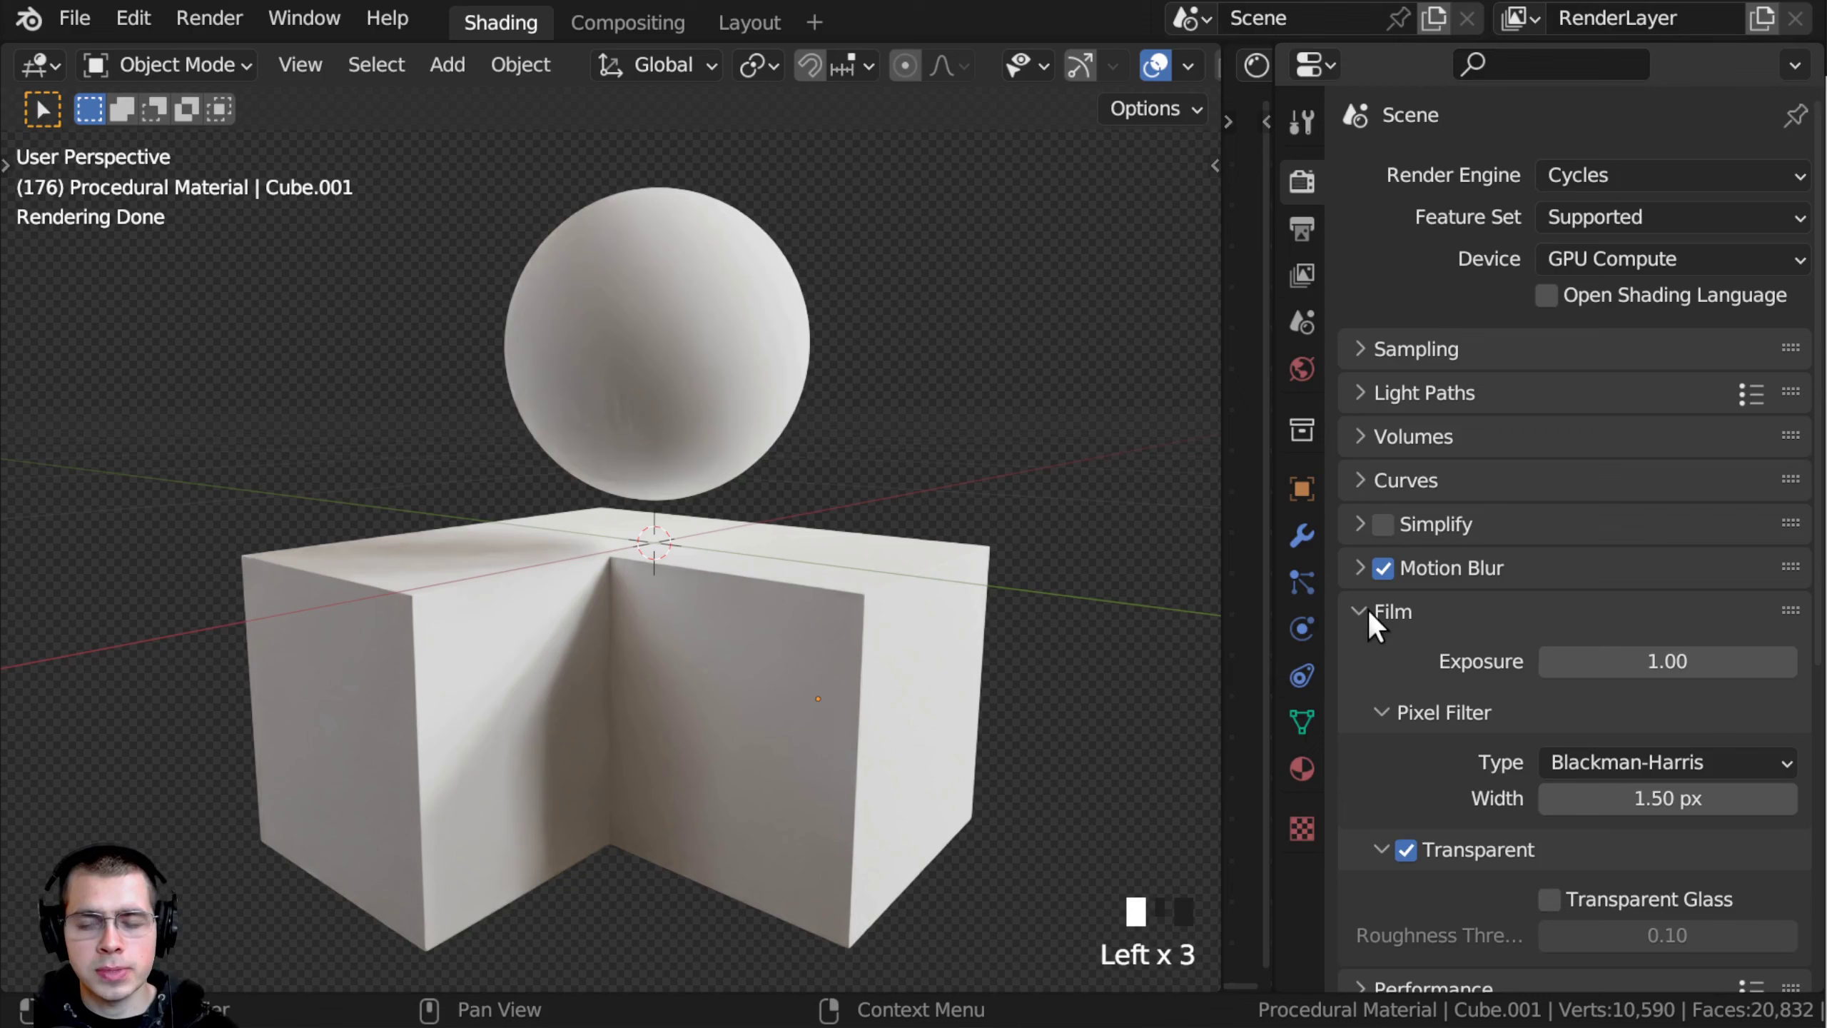
left_click(1406, 850)
left_click(1406, 849)
middle_click_drag(1116, 614, 1150, 691)
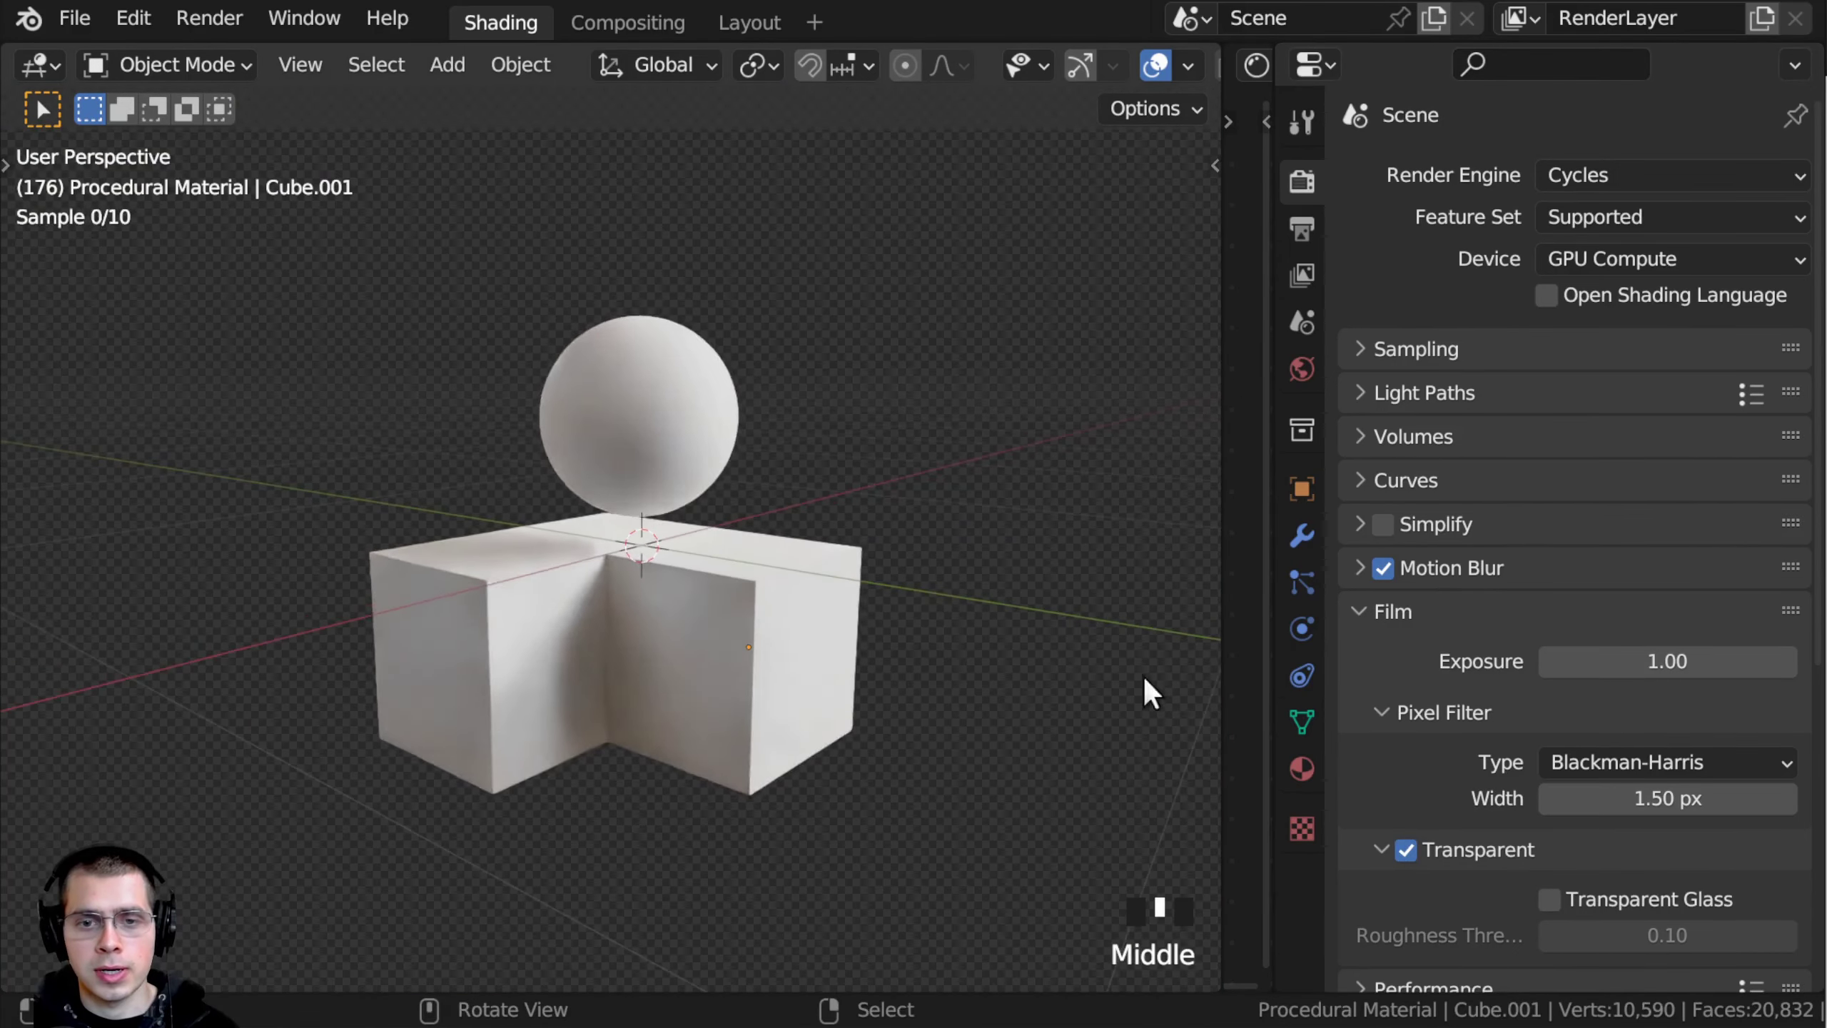
left_click(1406, 849)
left_click(1406, 850)
middle_click_drag(633, 646, 910, 284)
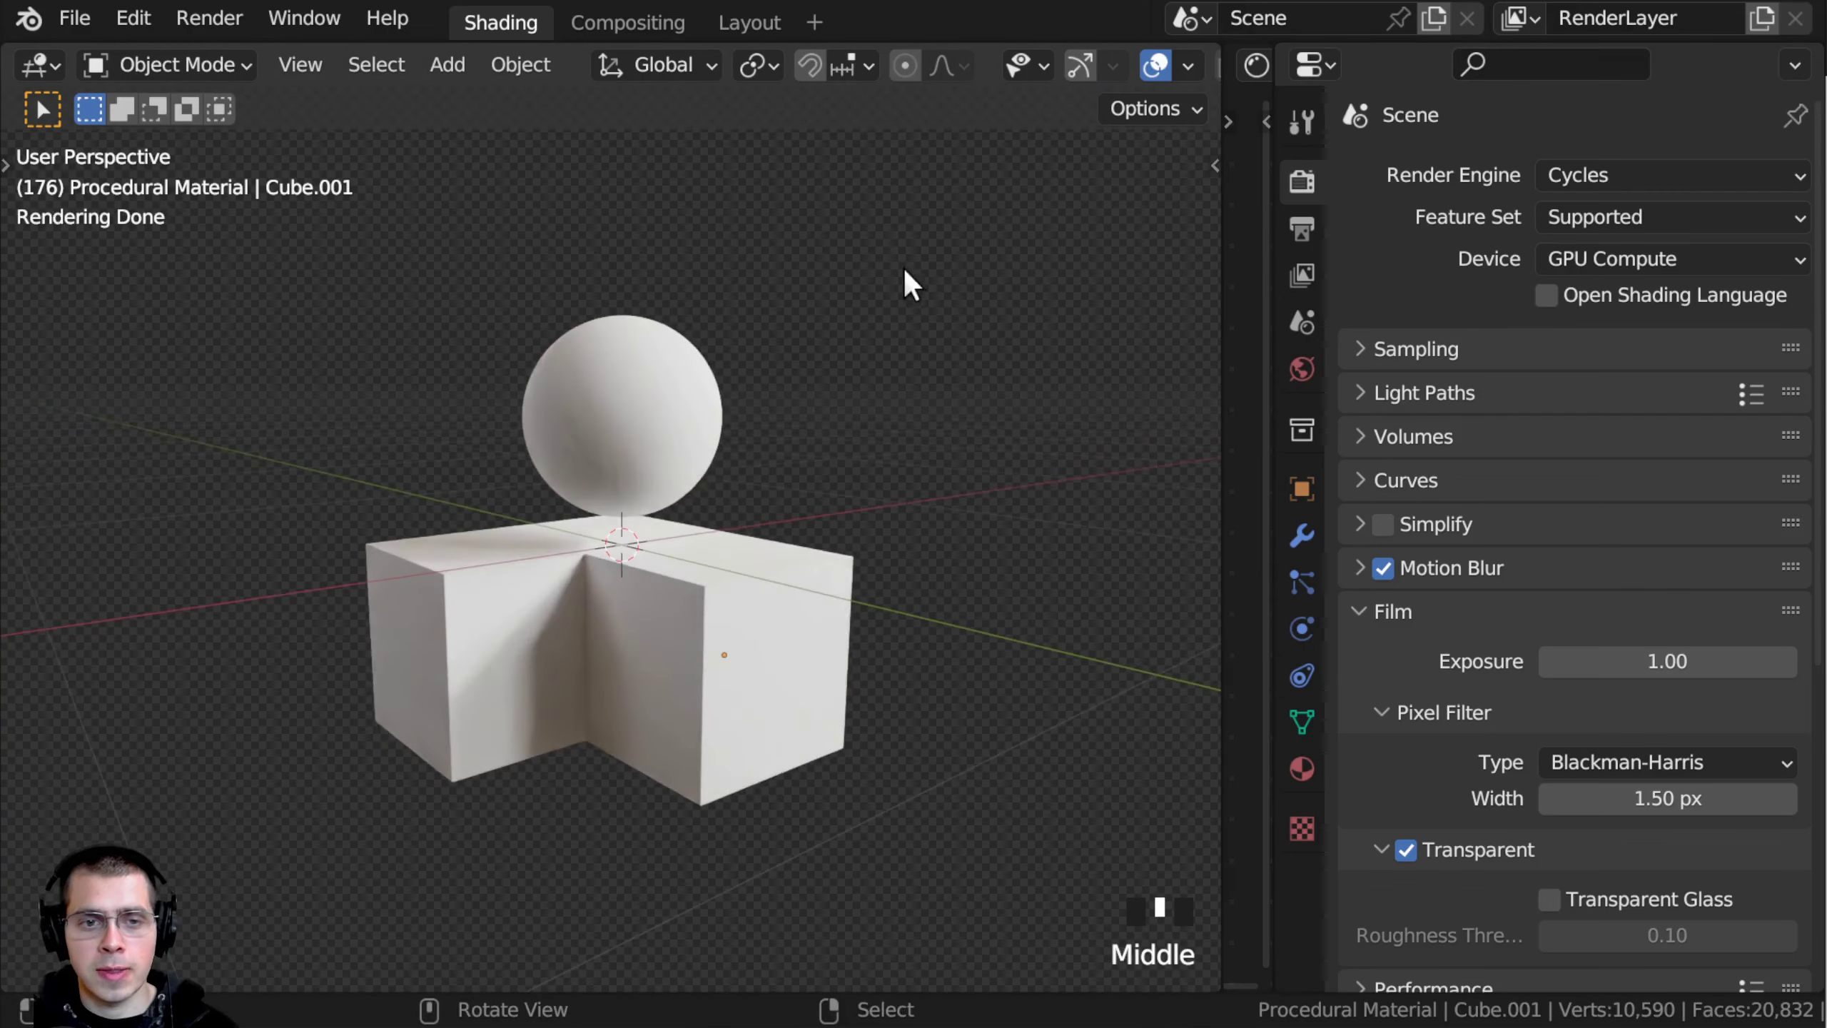
Step: Examine the View Transform and Look options in the Color Management render settings
scroll(624, 523, "down", 1)
scroll(640, 490, "up", 2)
middle_click_drag(640, 490, 518, 285, "shift")
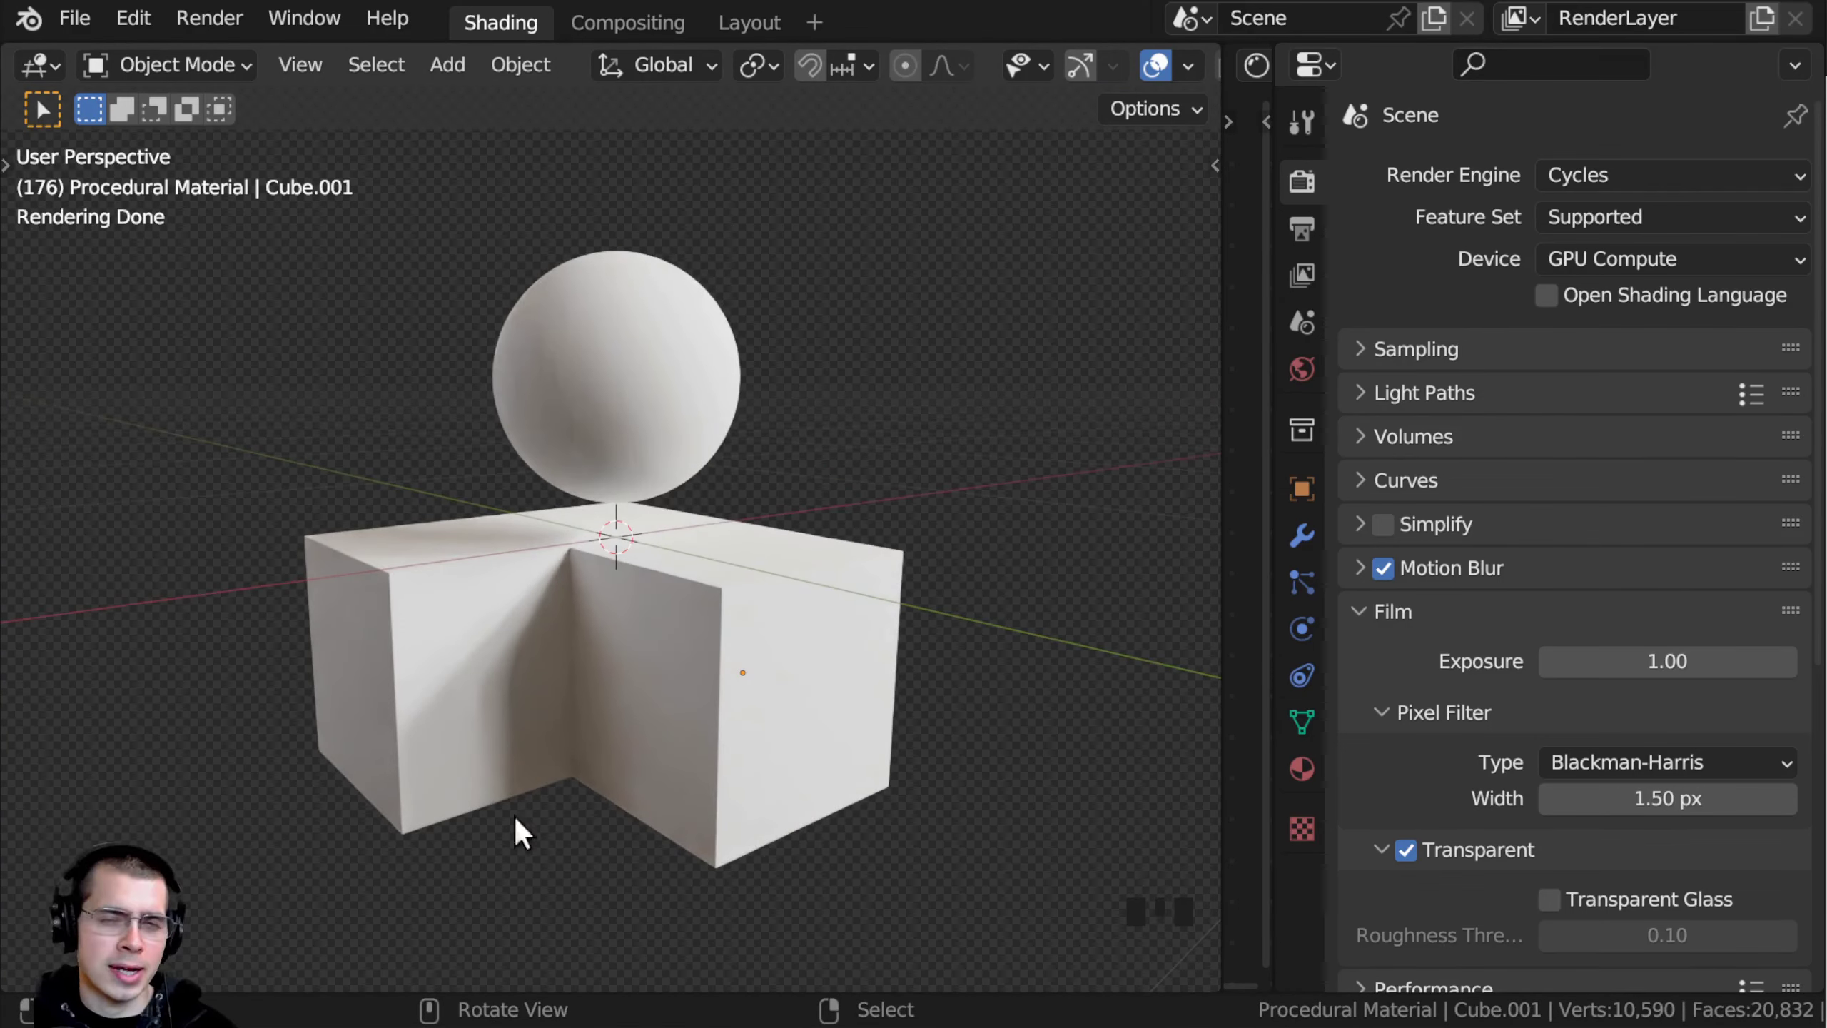
middle_click_drag(908, 511, 754, 583)
scroll(853, 413, "up", 2)
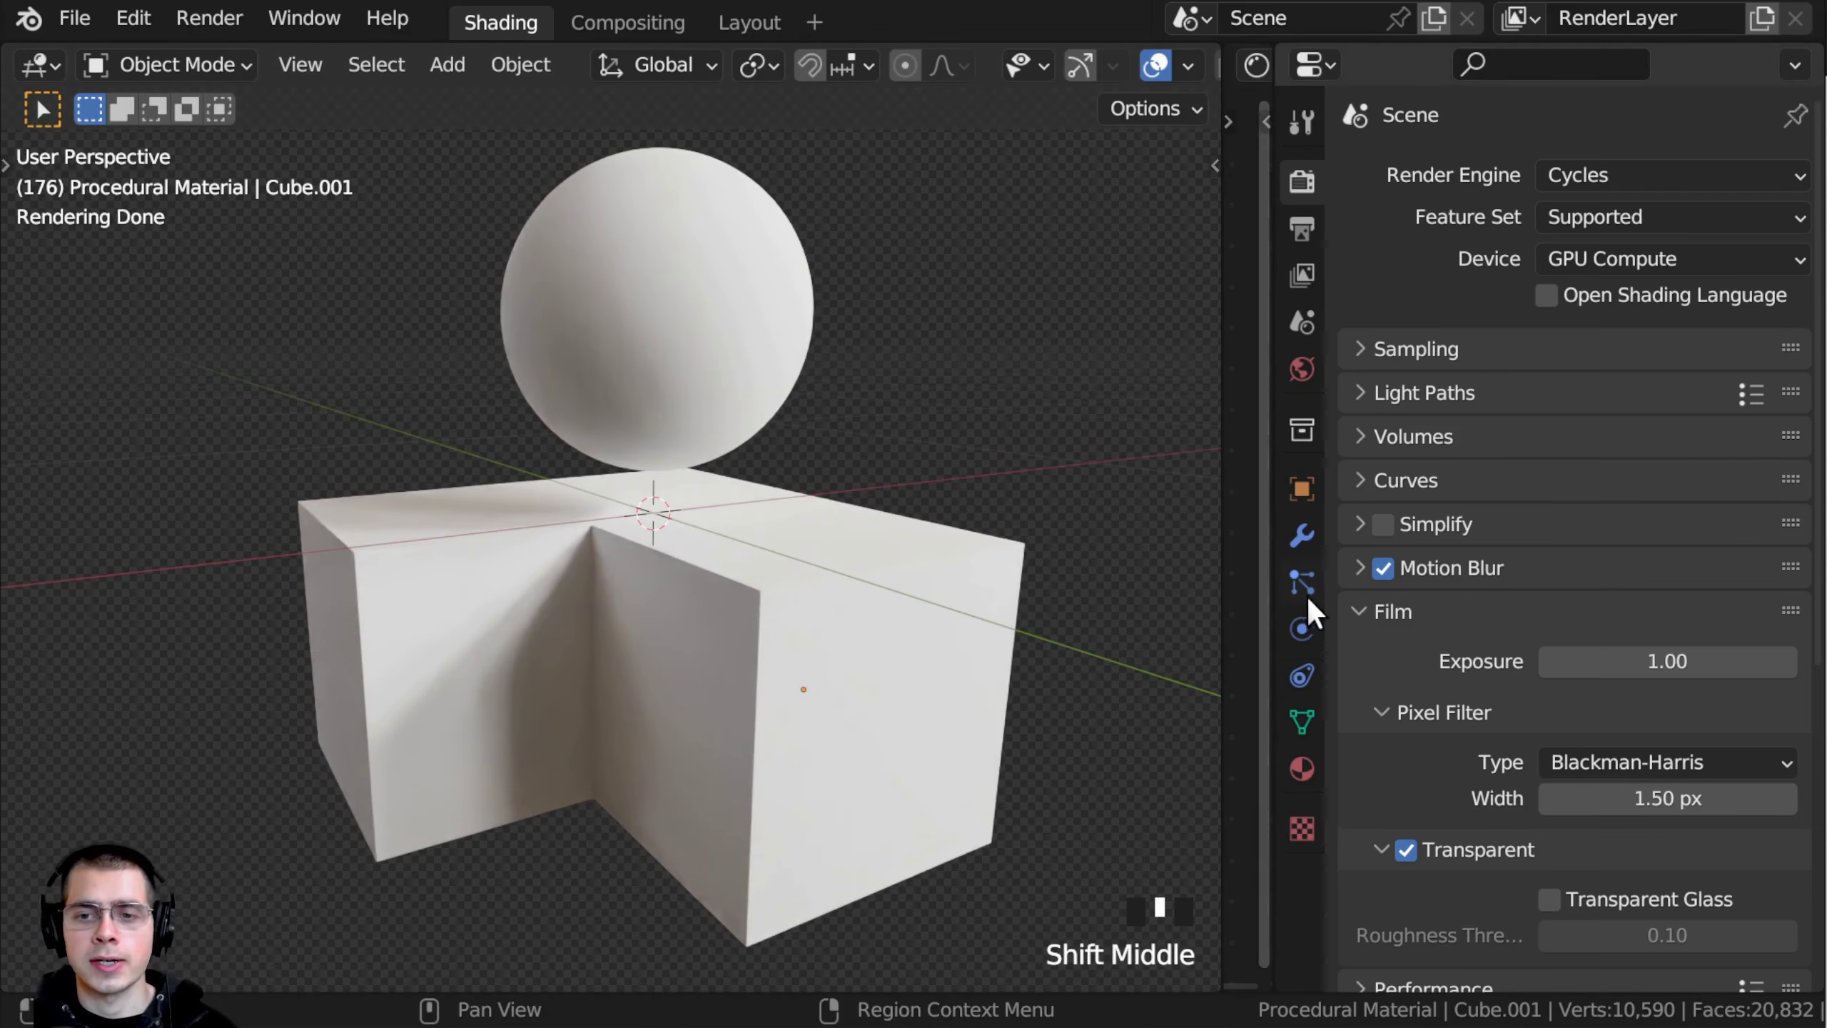
left_click(1359, 612)
left_click(1362, 833)
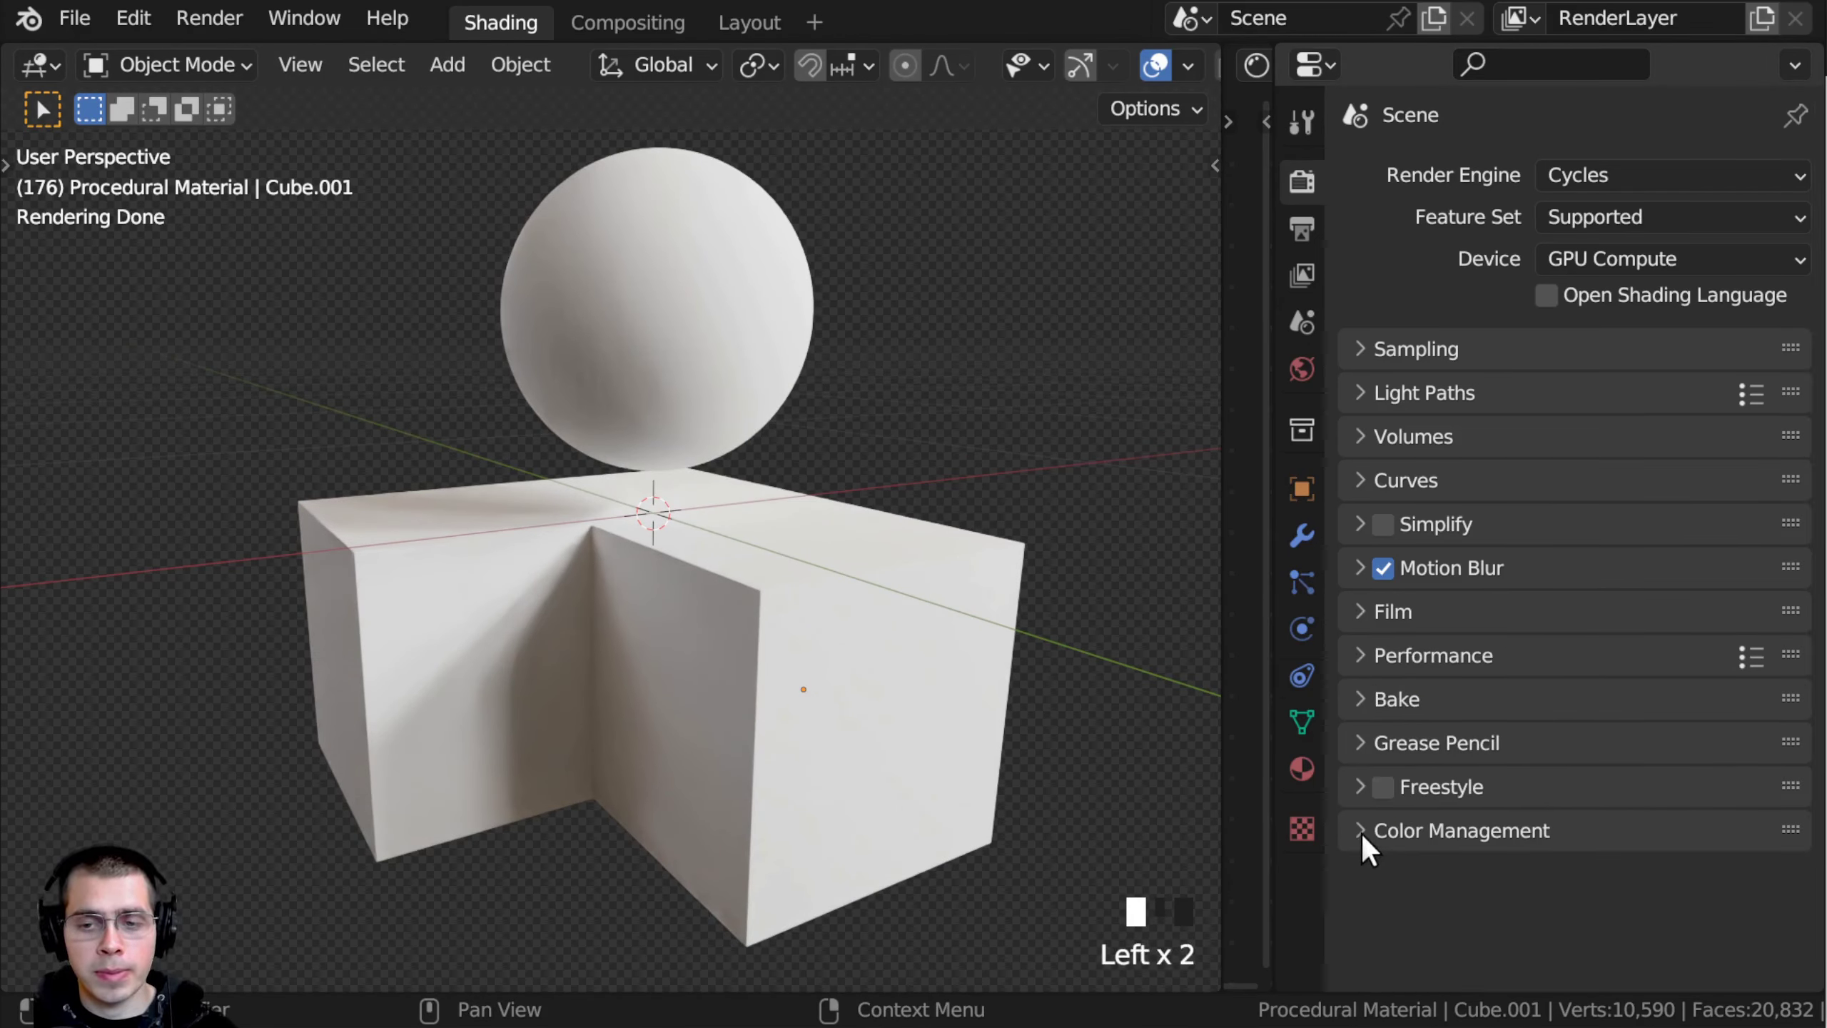
left_click(1362, 833)
scroll(1409, 756, "down", 10)
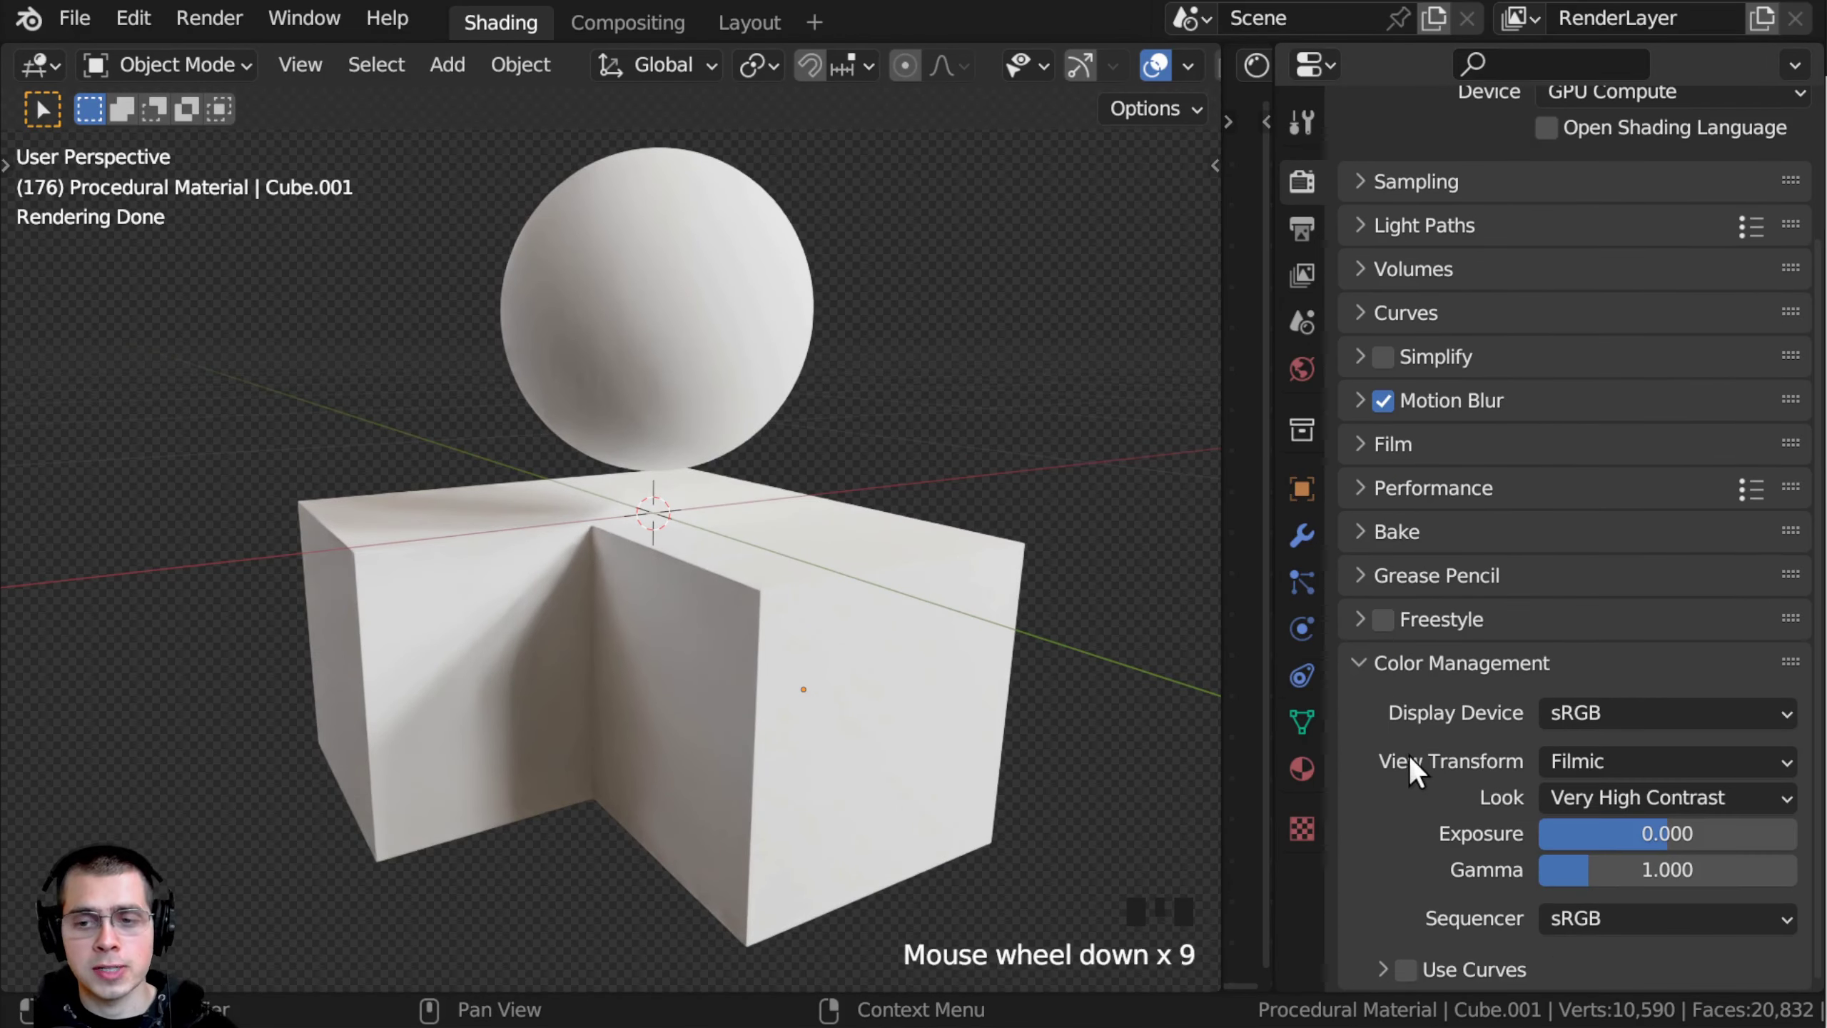
left_click(1585, 766)
left_click(1586, 766)
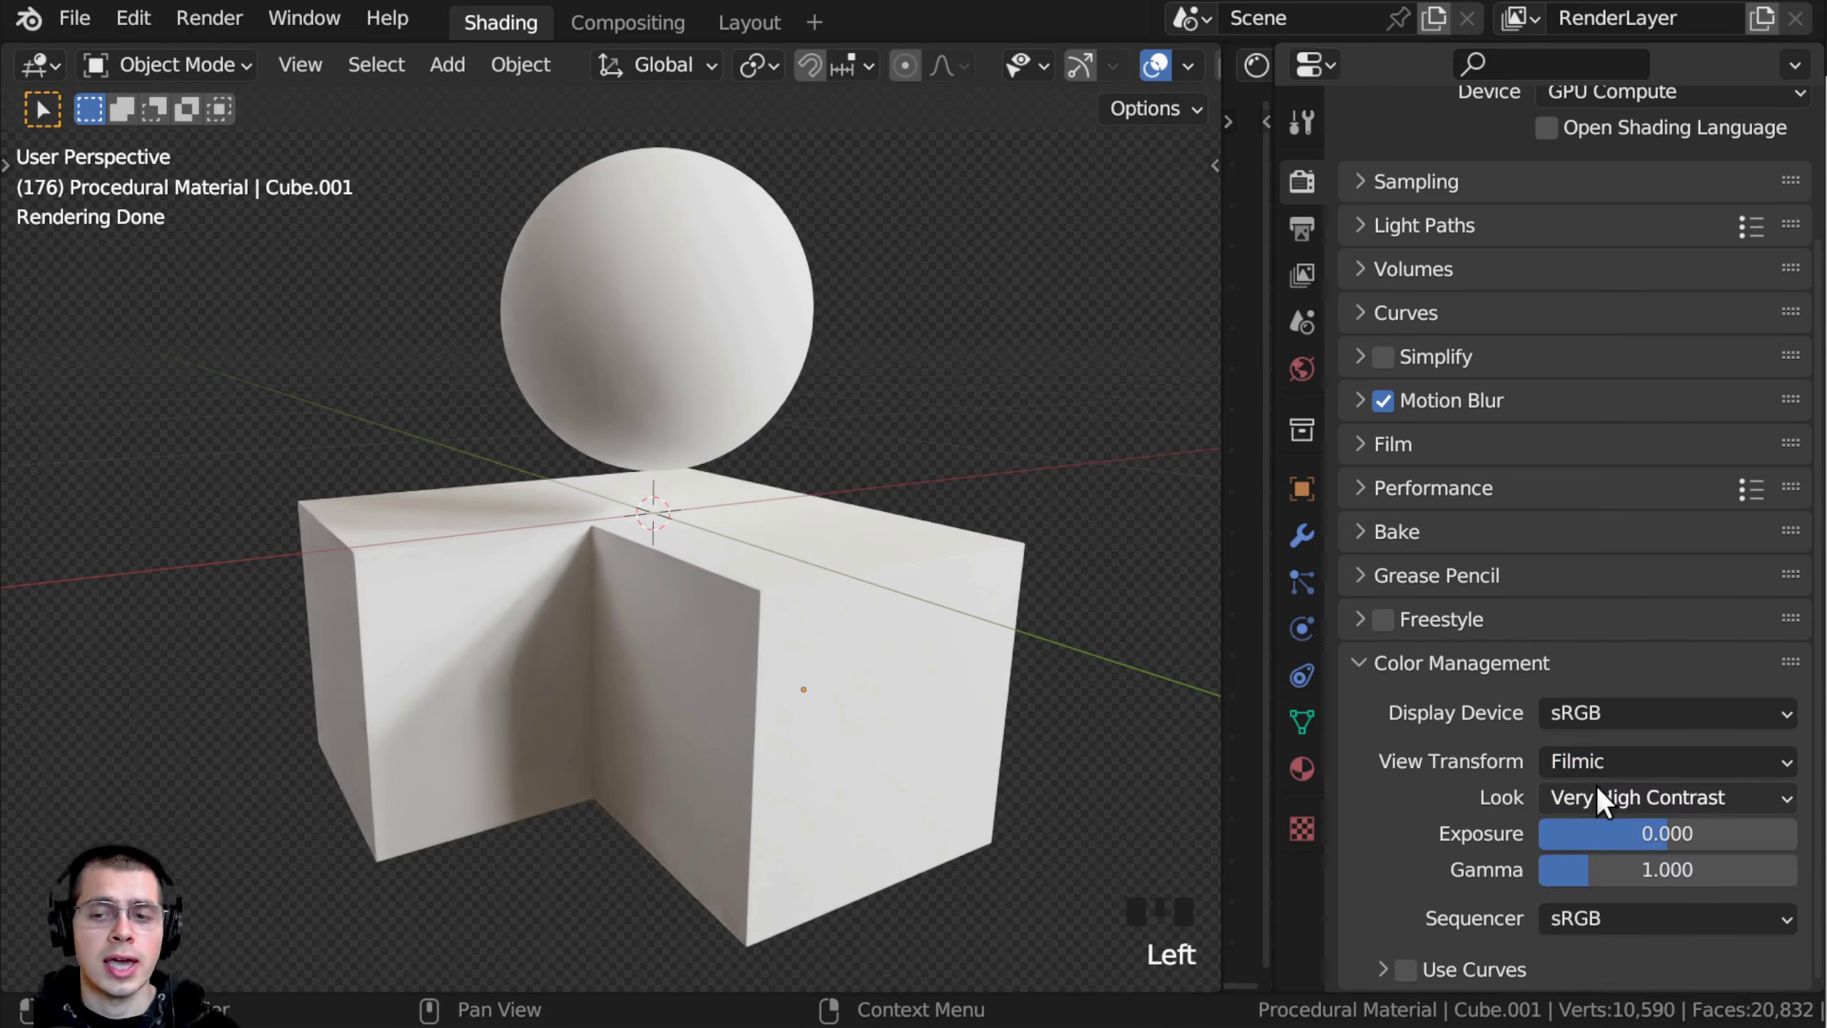
left_click(1596, 786)
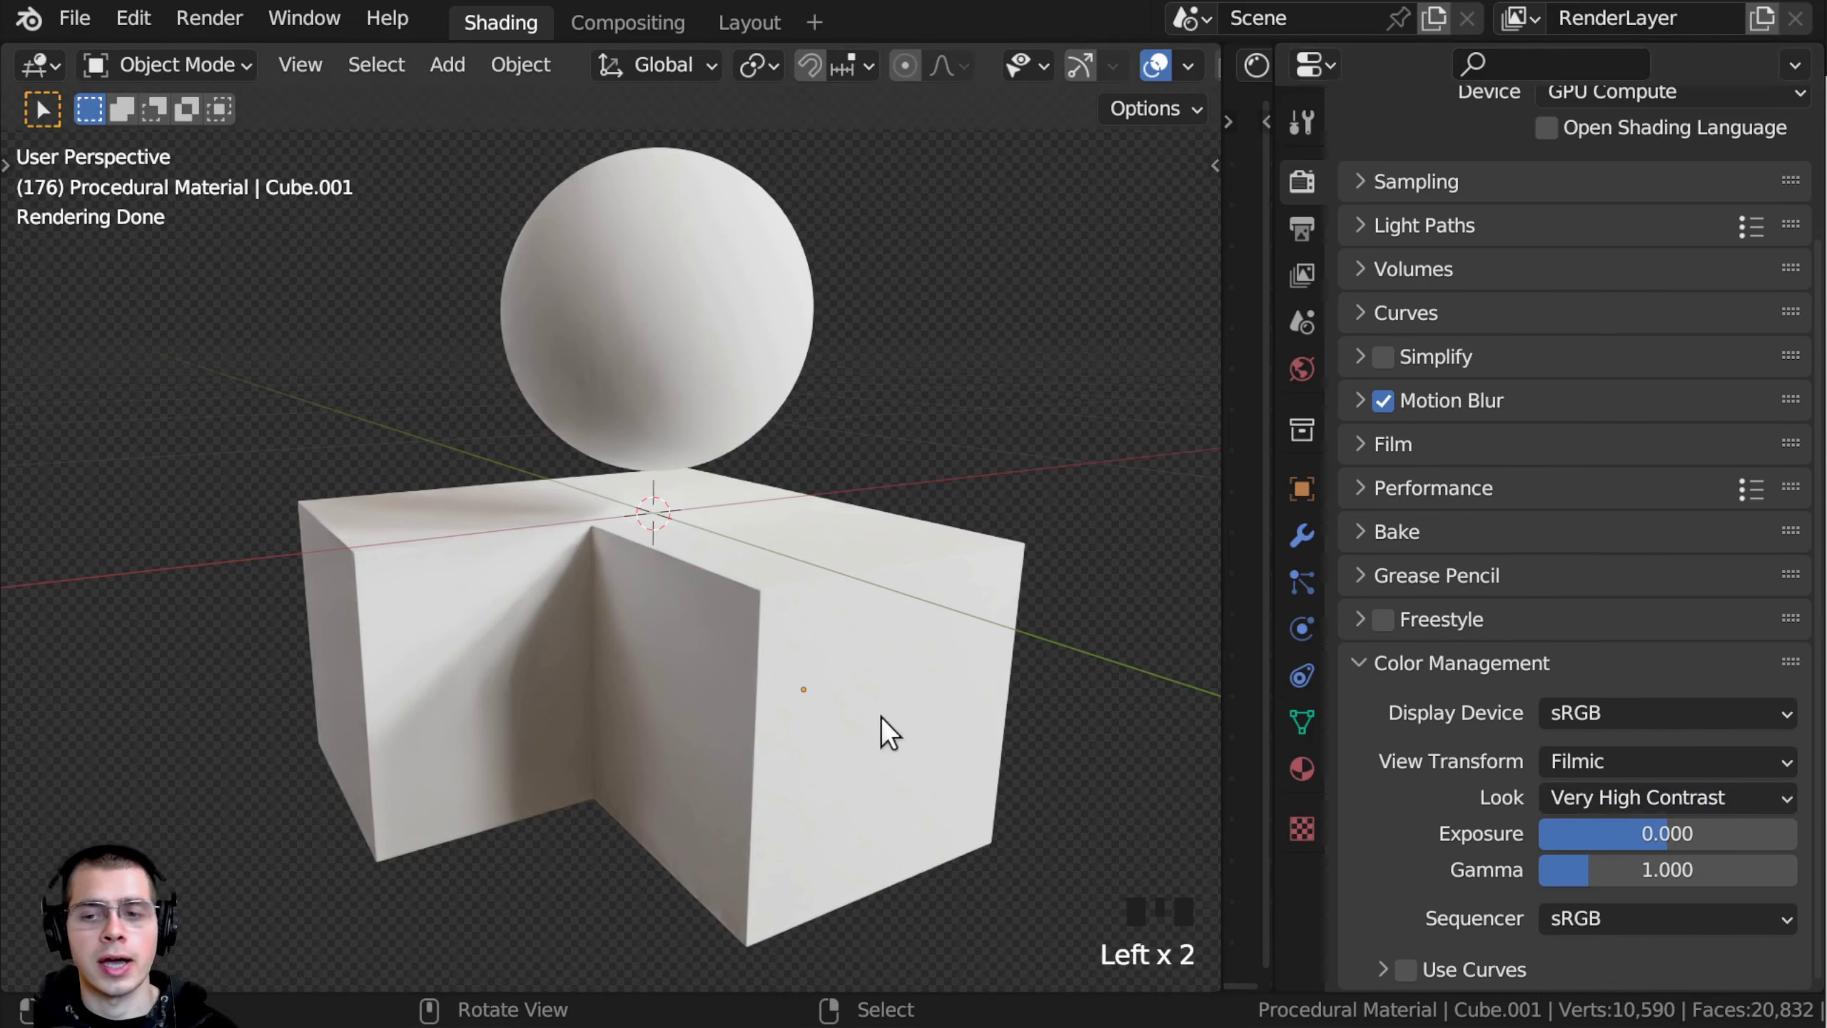
Step: Try the Eevee render engine and toggle Ambient Occlusion to compare the shading of the objects
middle_click_drag(880, 716, 1148, 620)
middle_click_drag(820, 604, 688, 443)
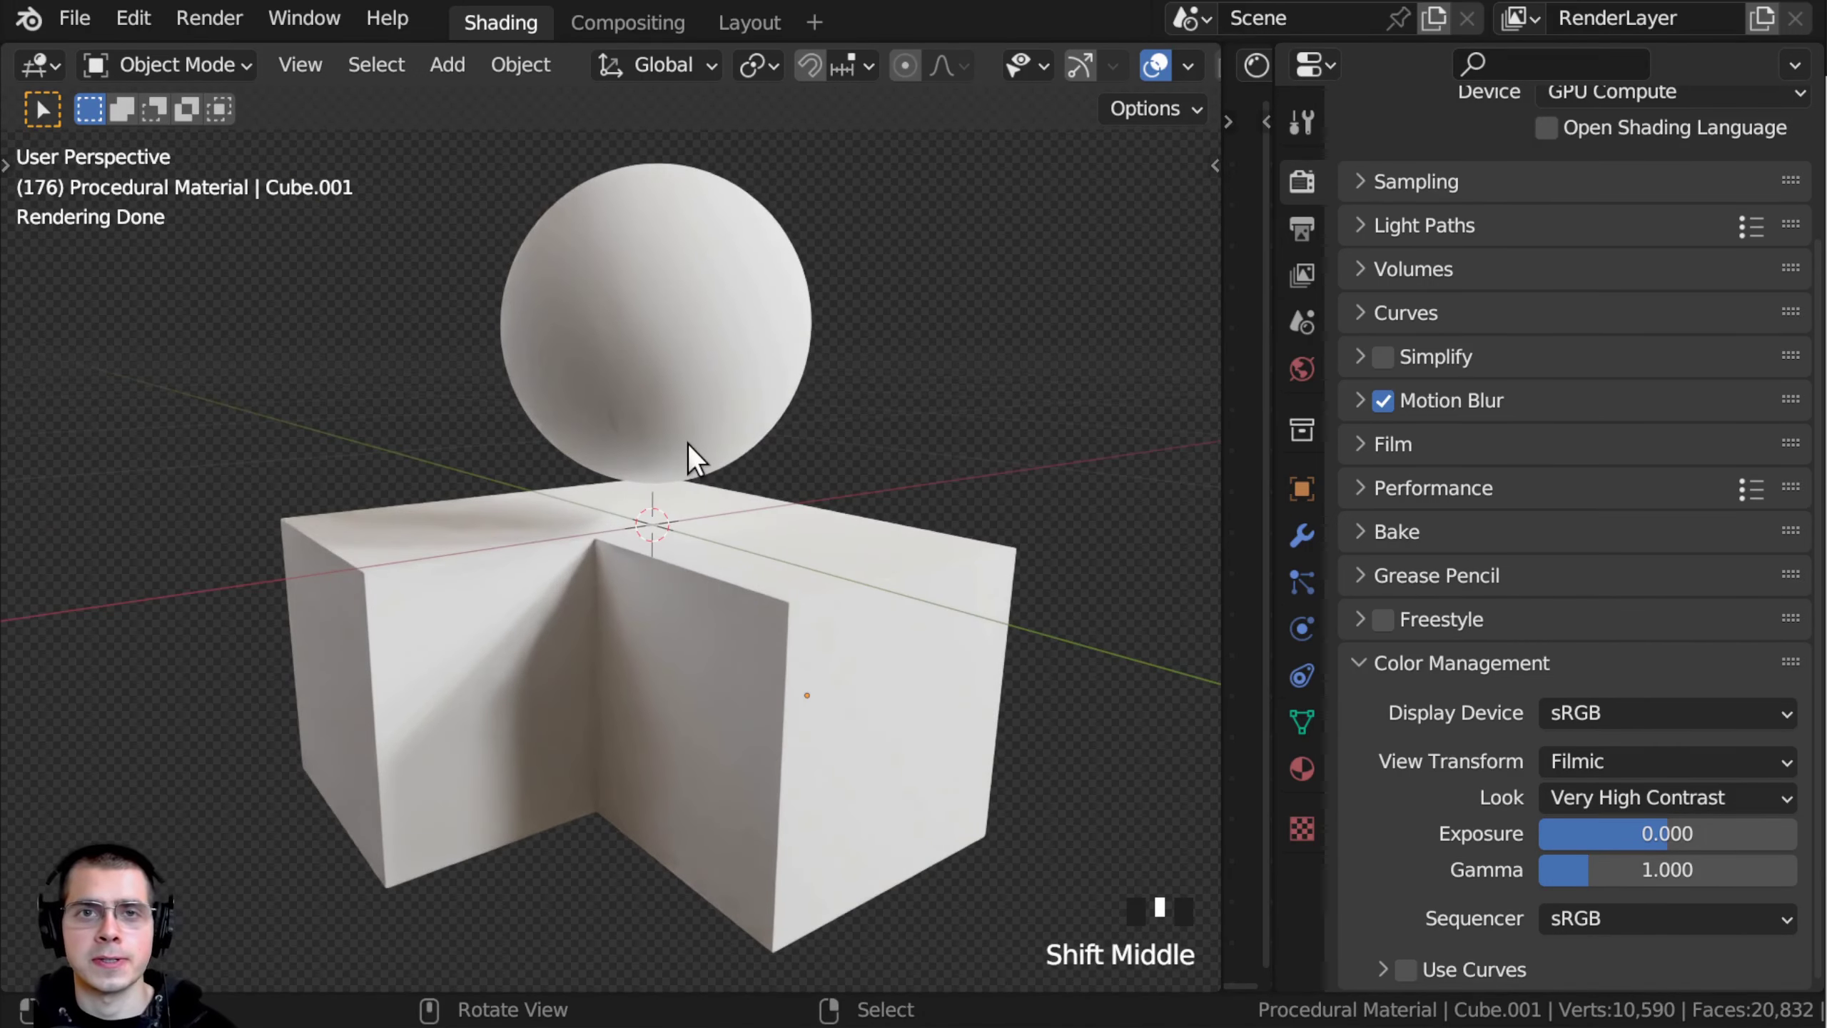
scroll(1671, 453, "up", 7)
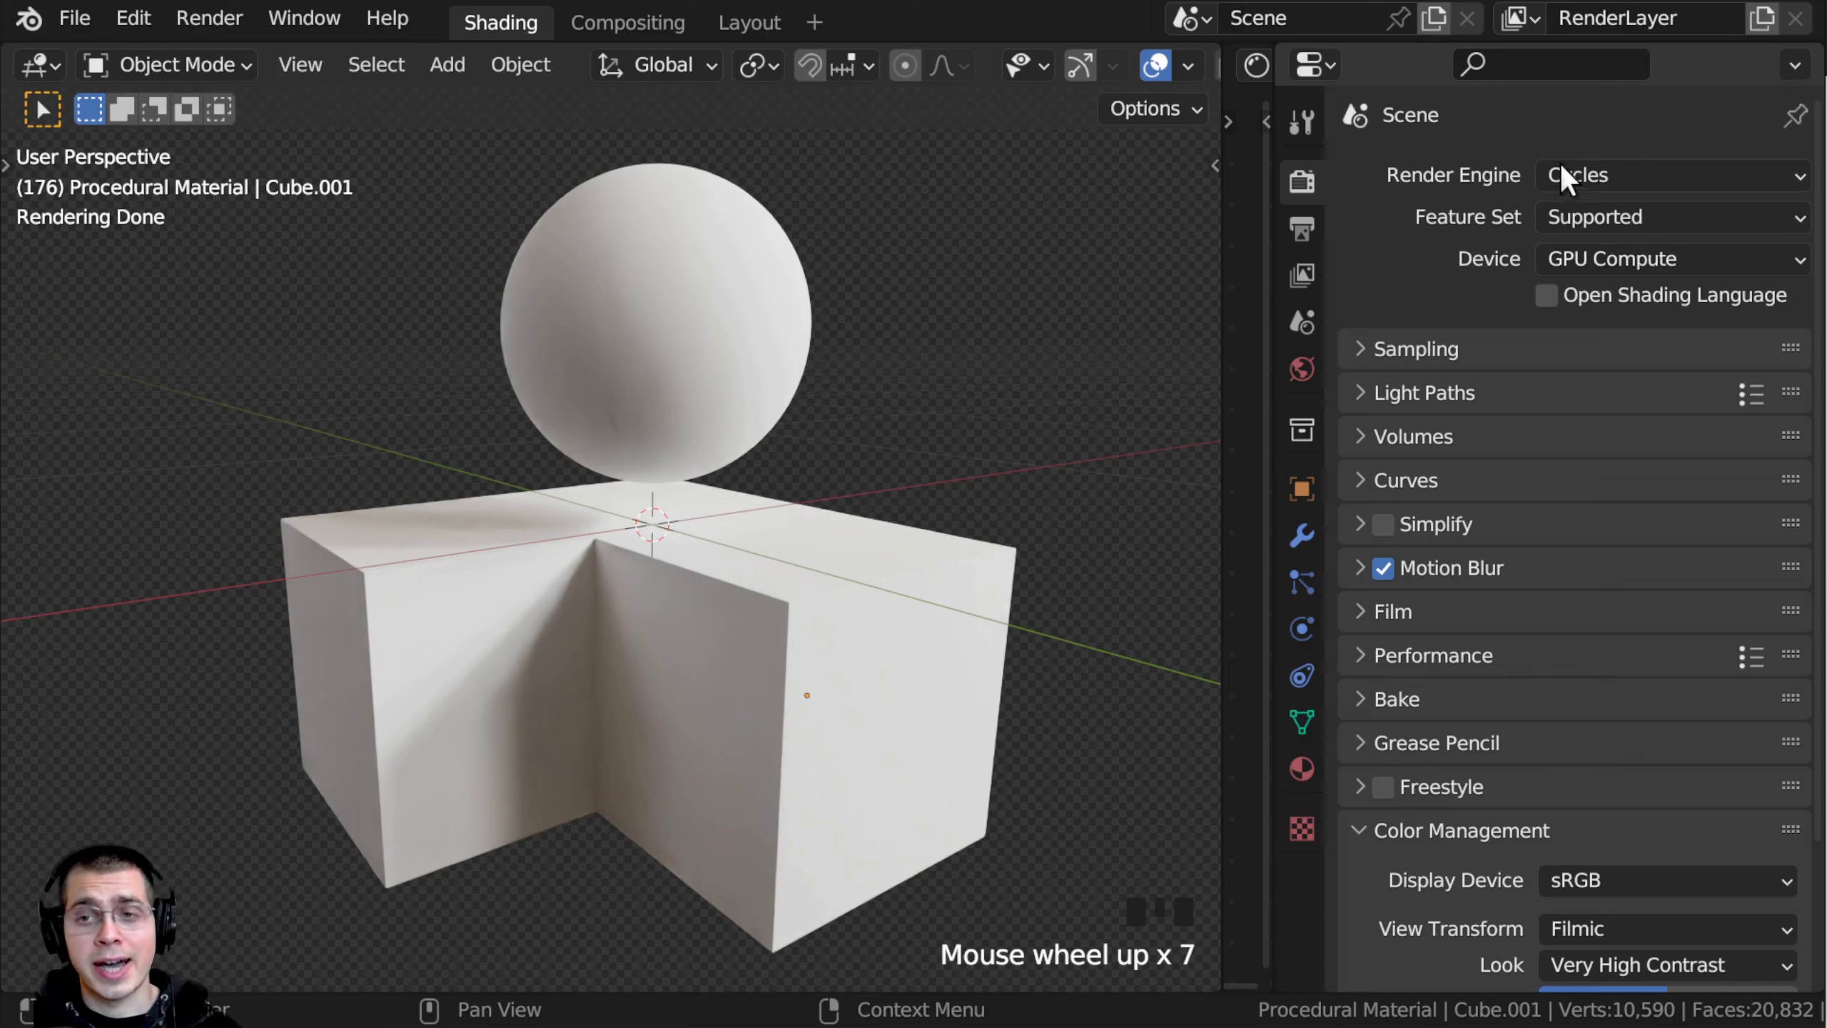
left_click(1589, 170)
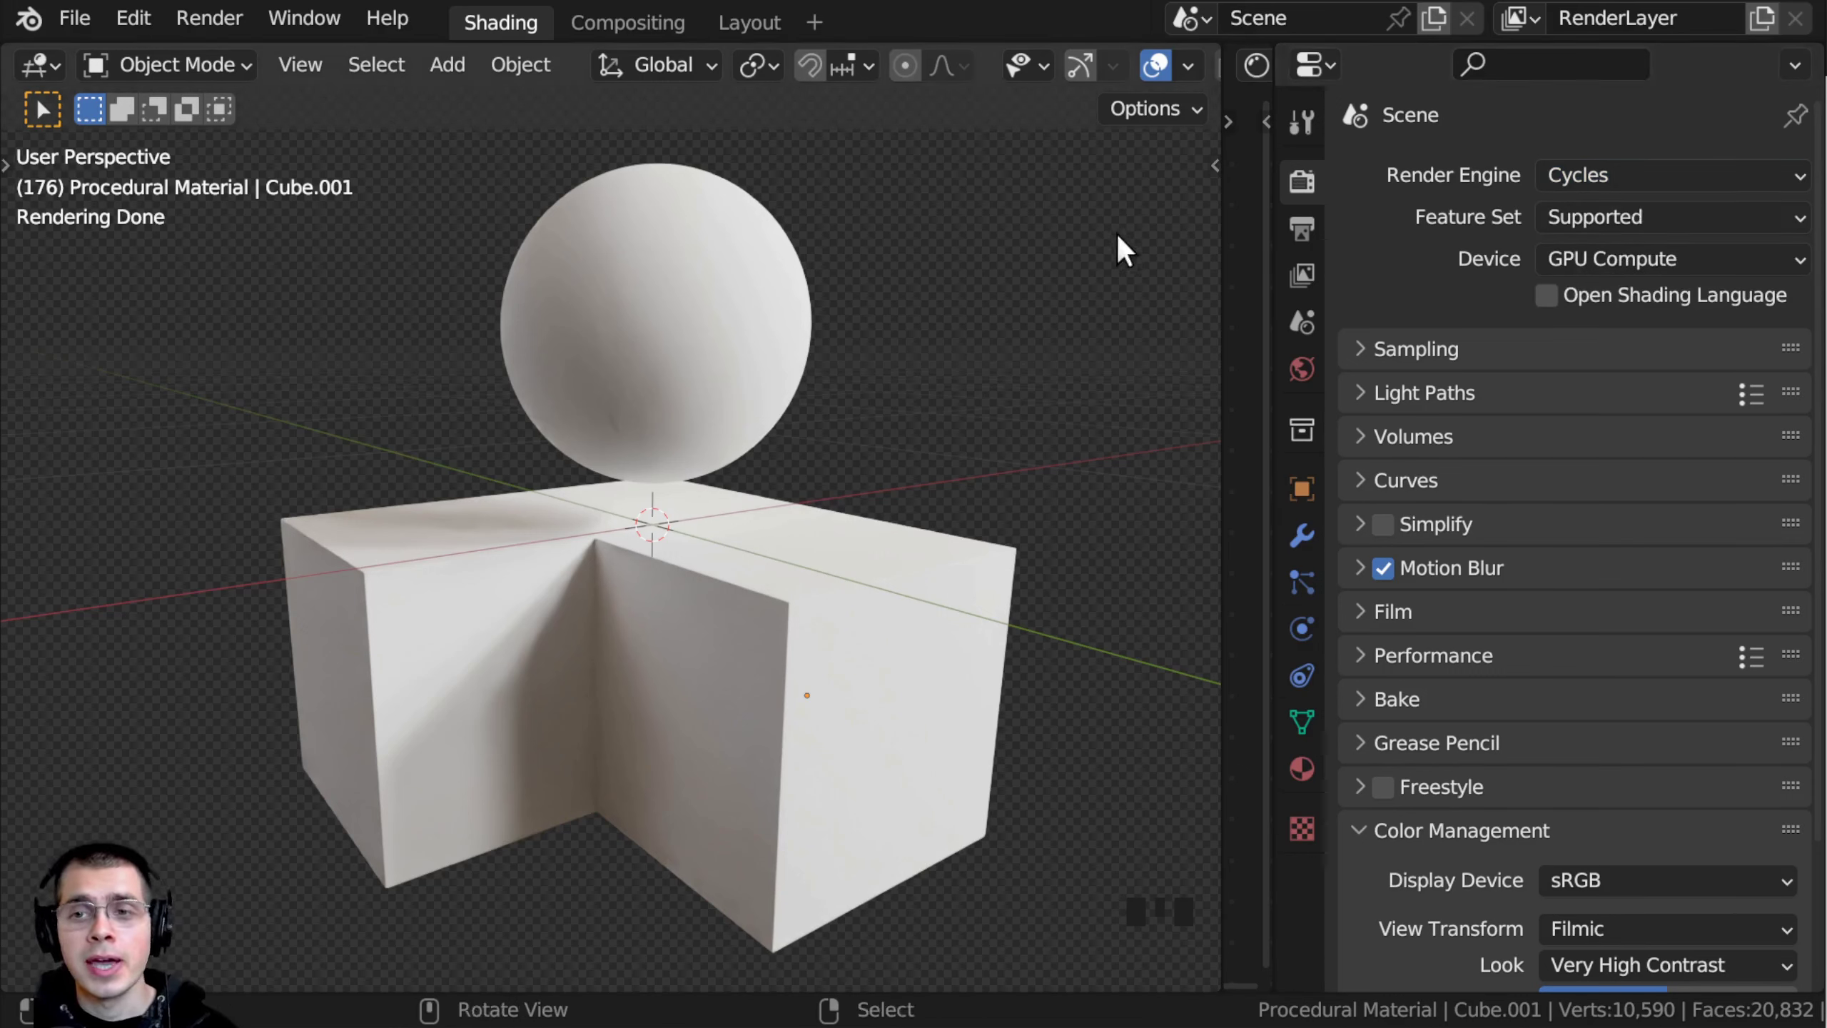
left_click(1648, 170)
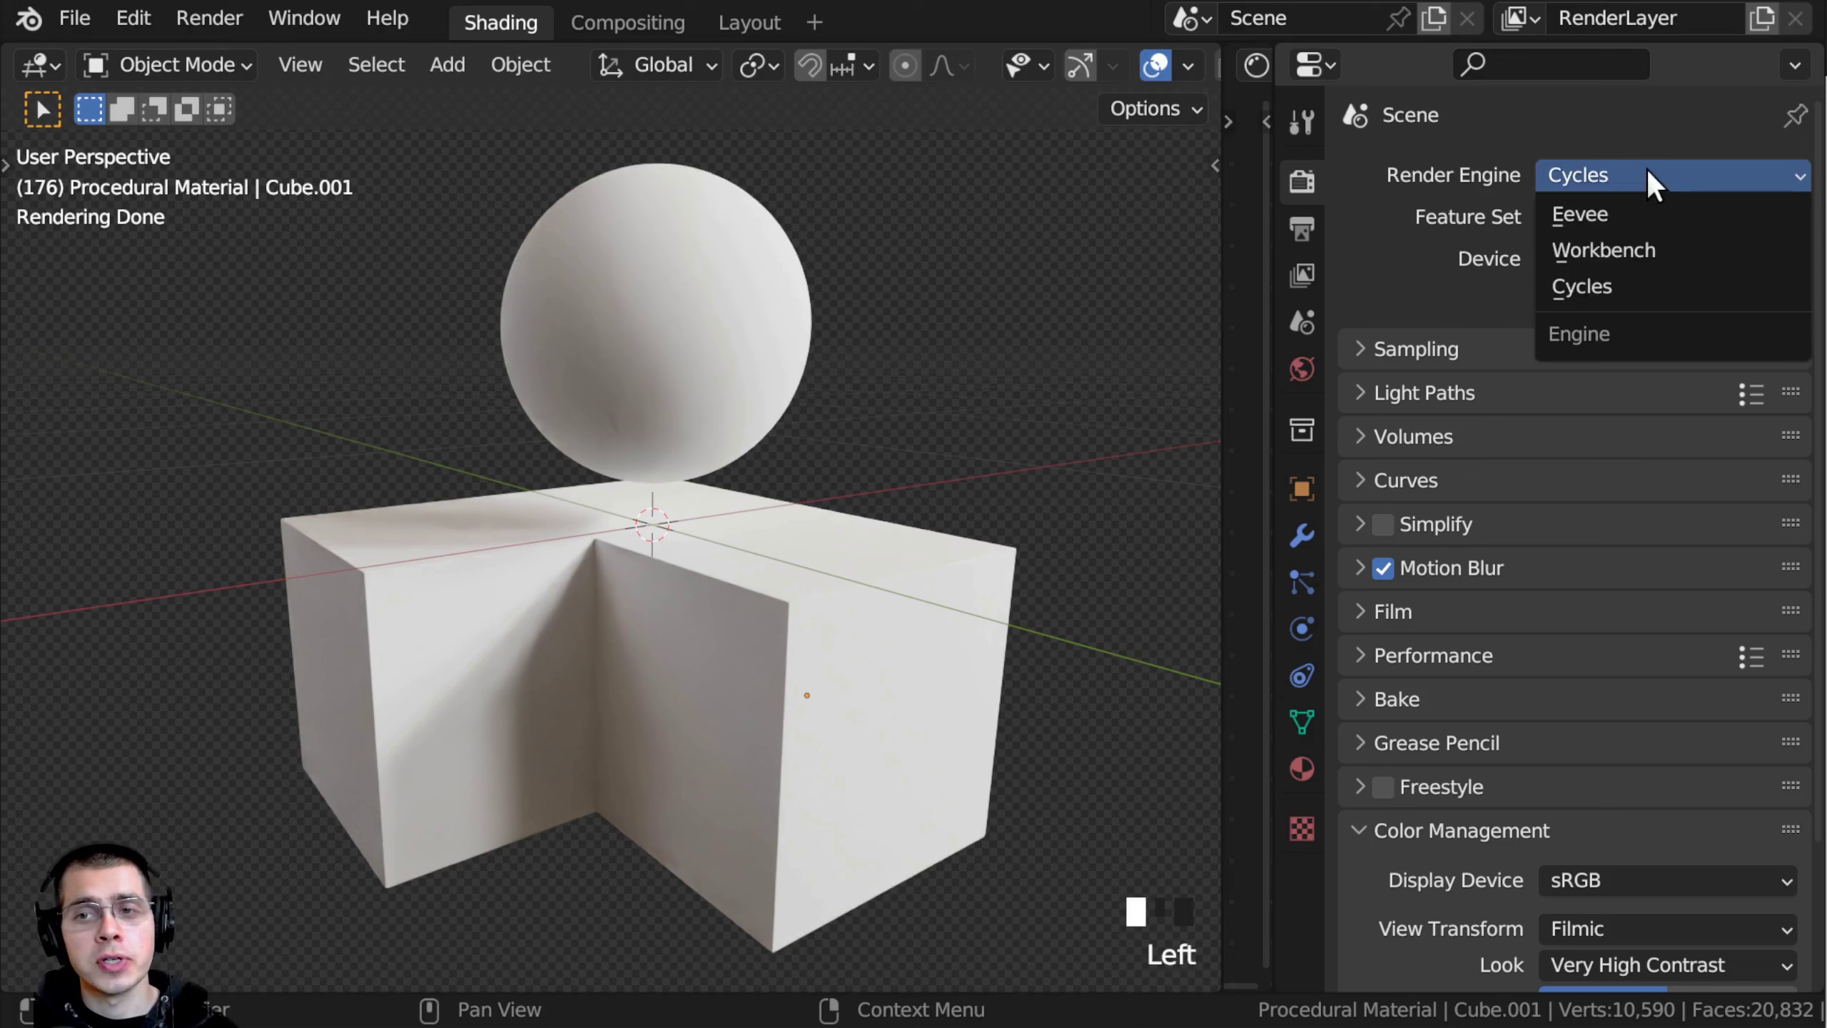
left_click(1599, 213)
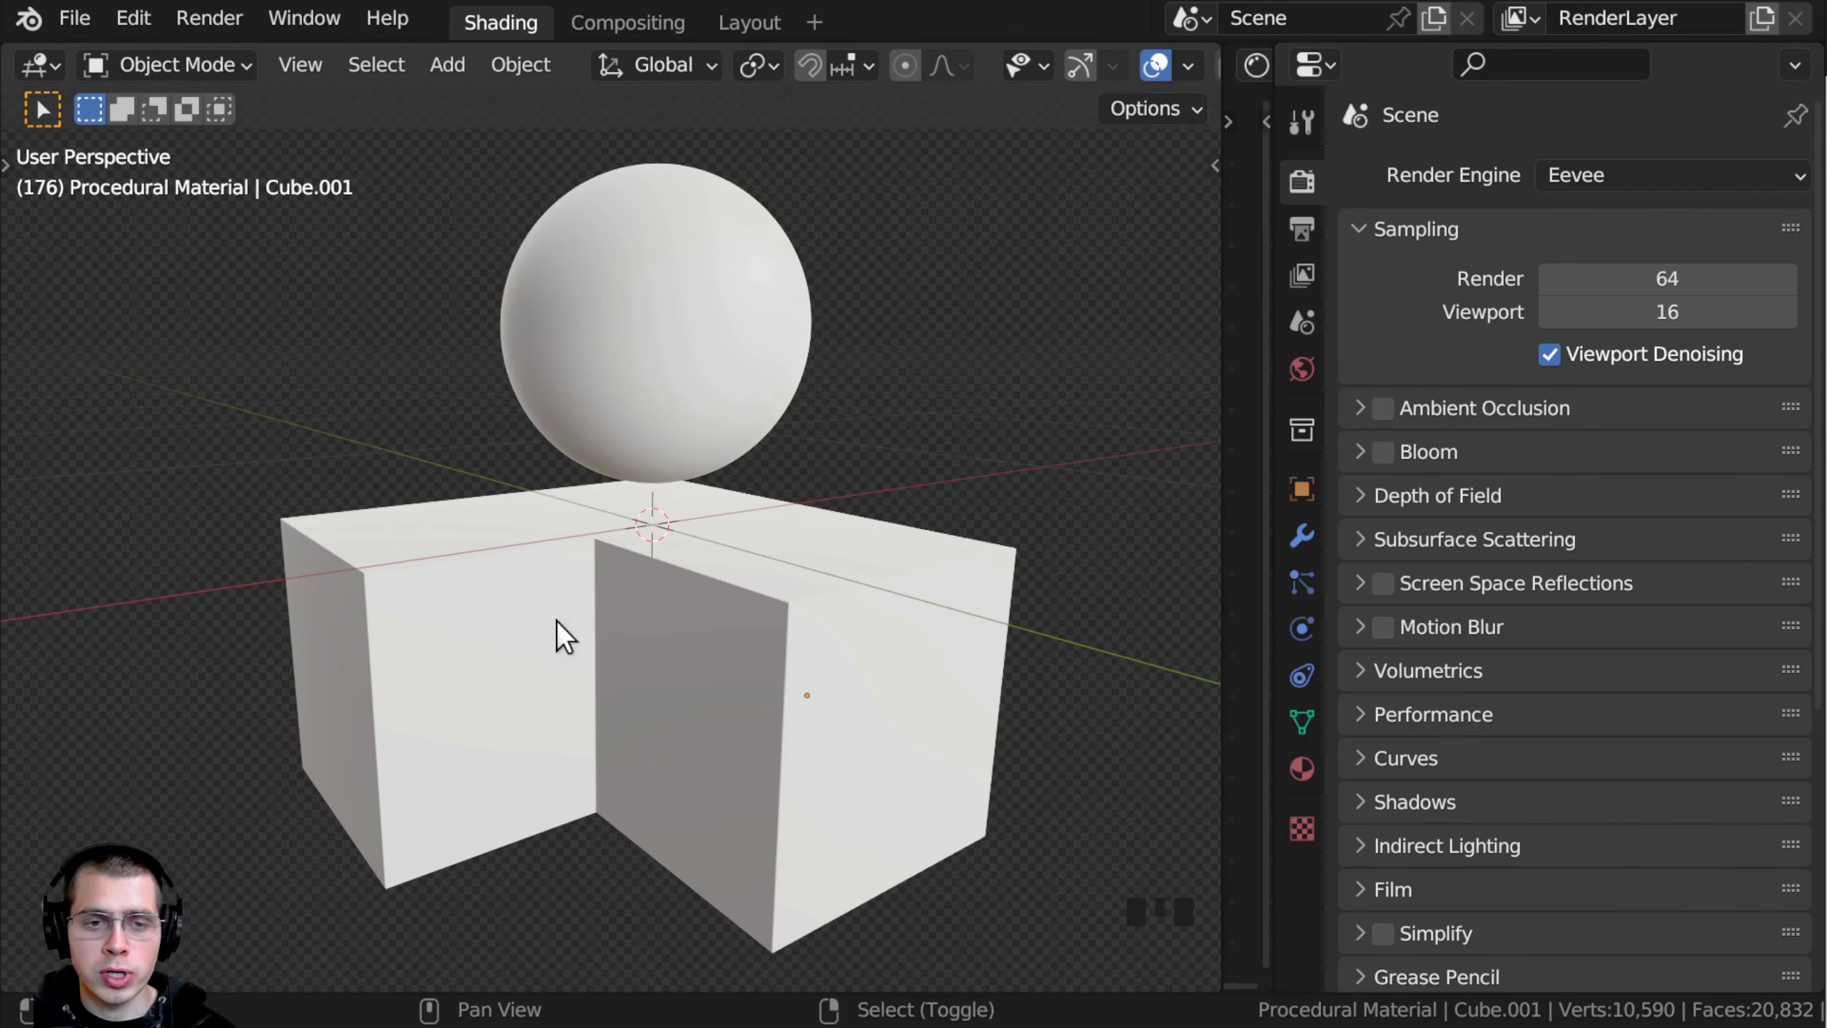
scroll(568, 655, "up", 2)
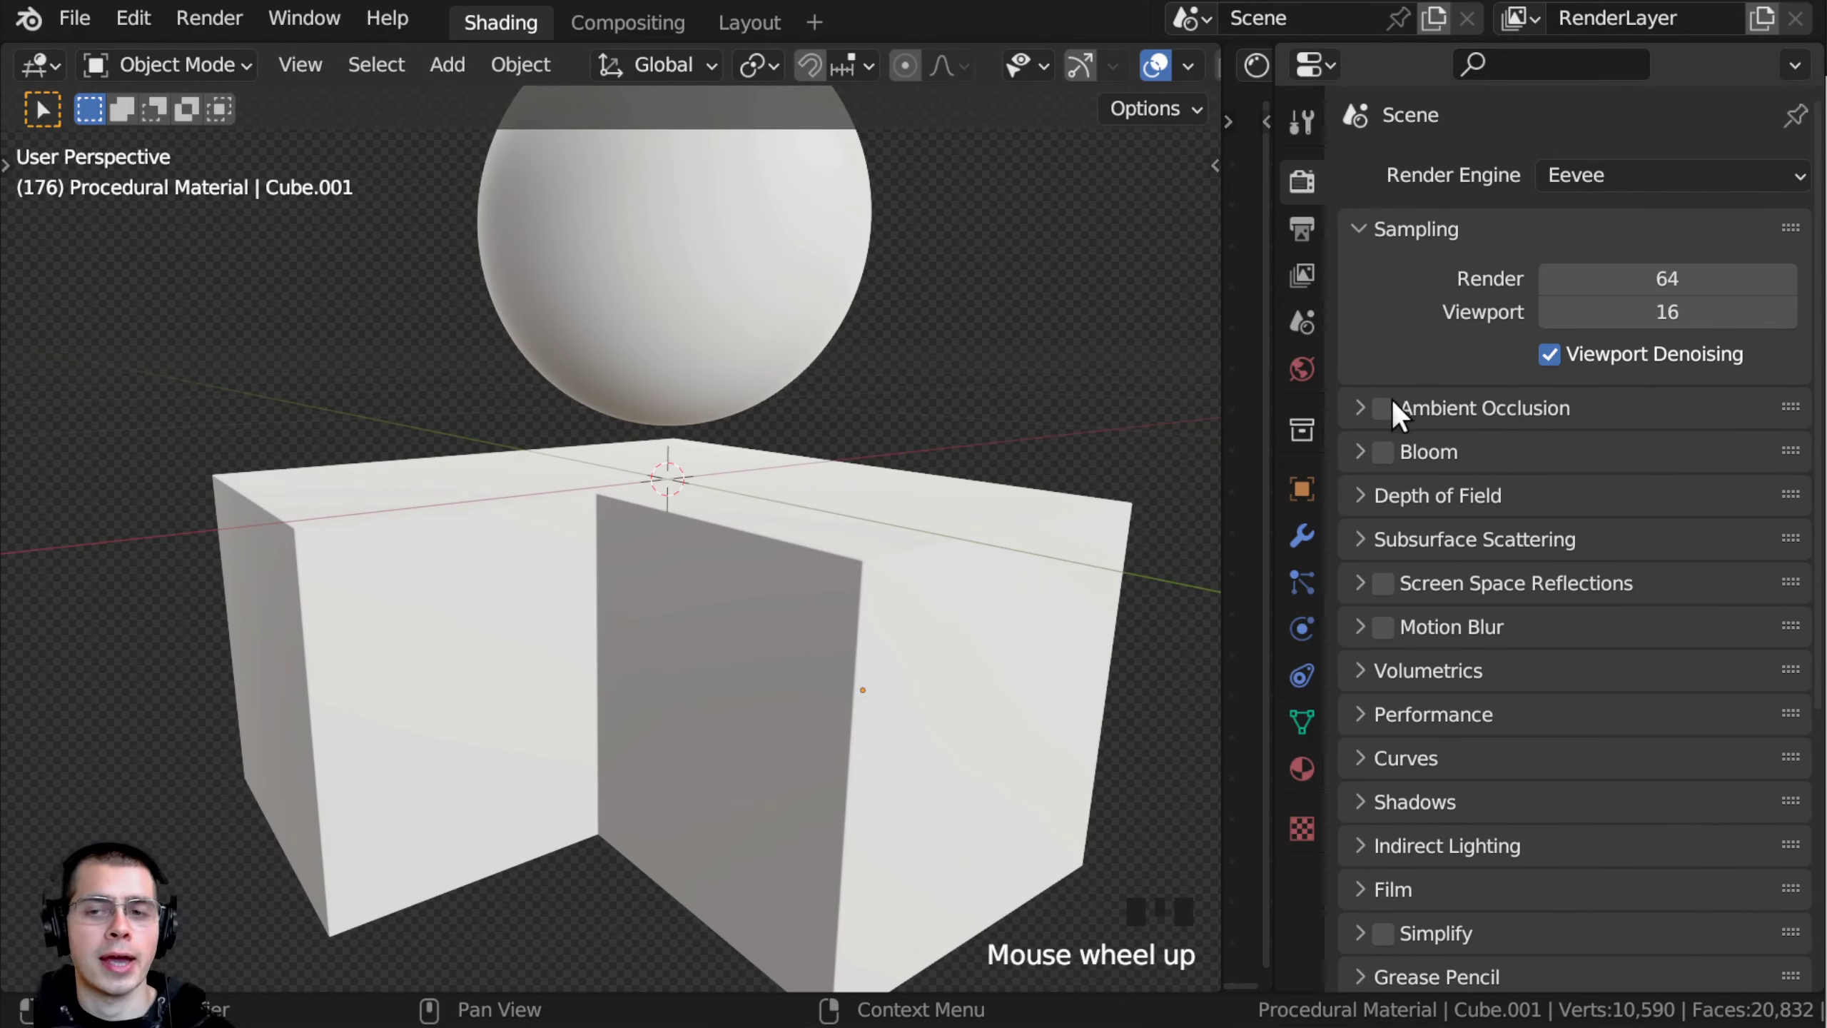
left_click(1383, 409)
Step: Switch the render engine back to Cycles and reframe both objects
left_click(1619, 175)
left_click(1582, 276)
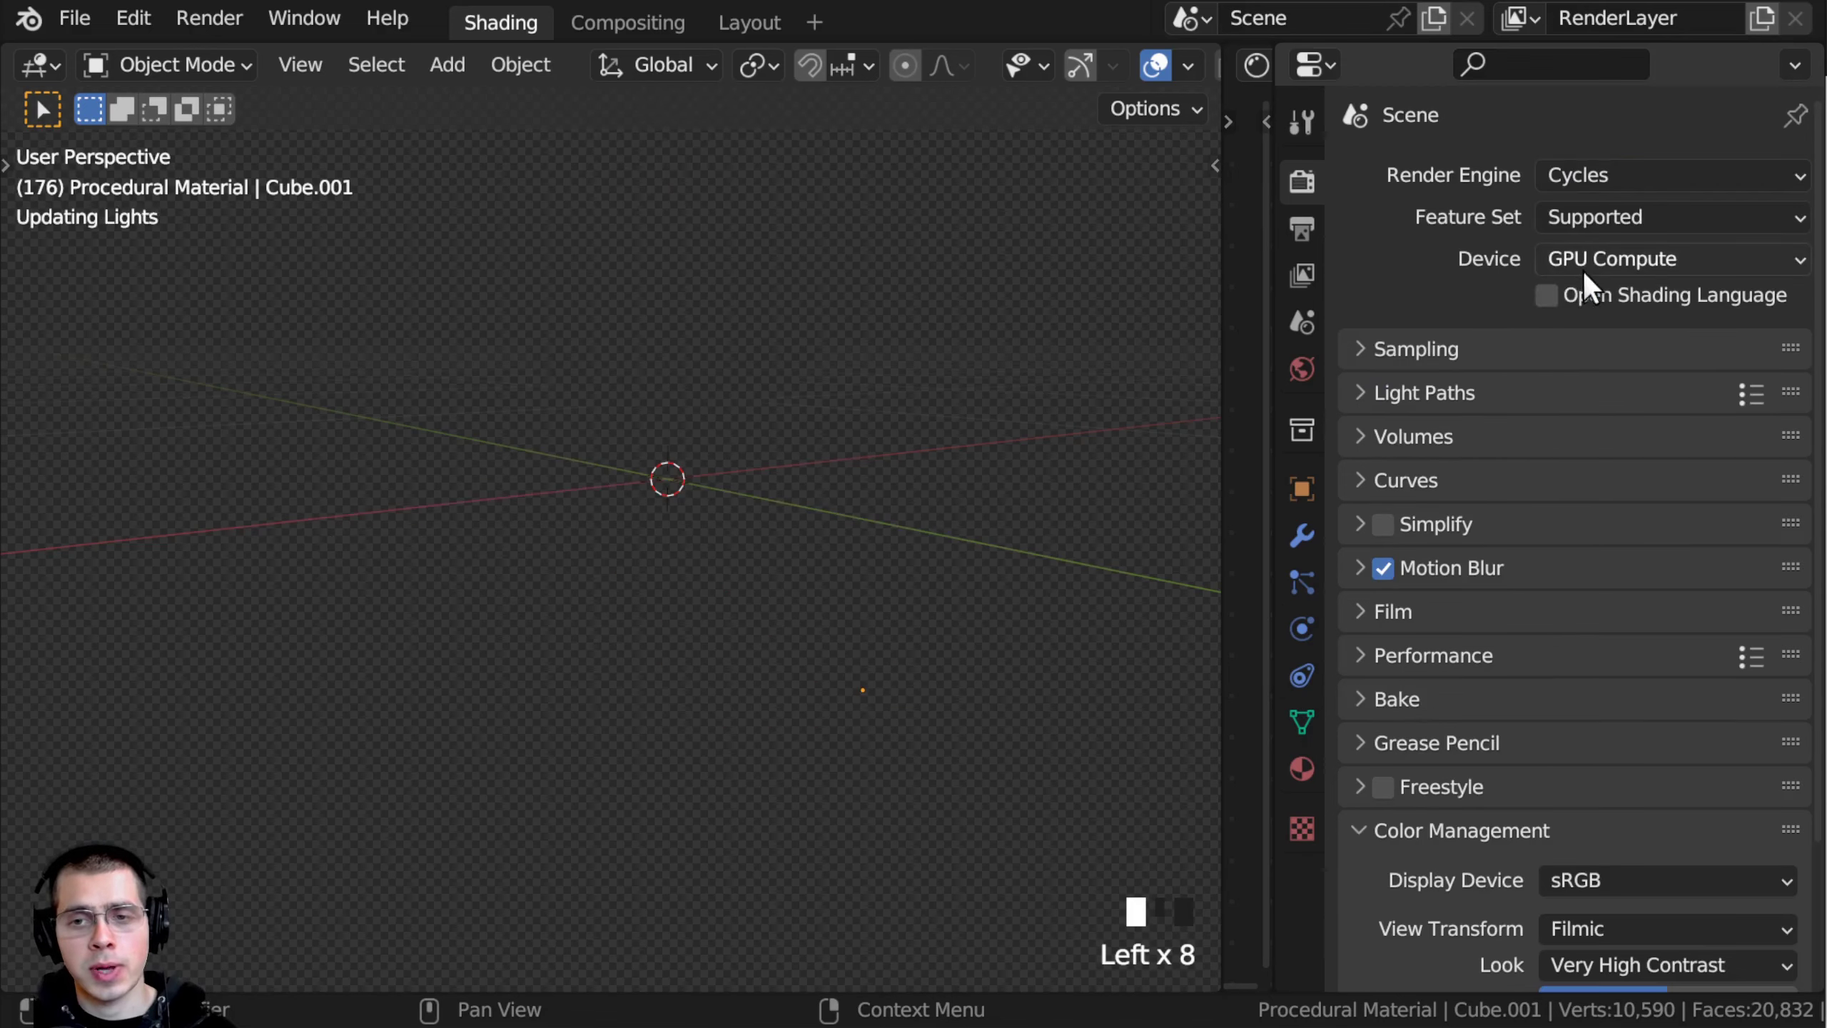
scroll(973, 421, "down", 1)
middle_click_drag(973, 421, 974, 430, "shift")
scroll(1528, 389, "up", 3)
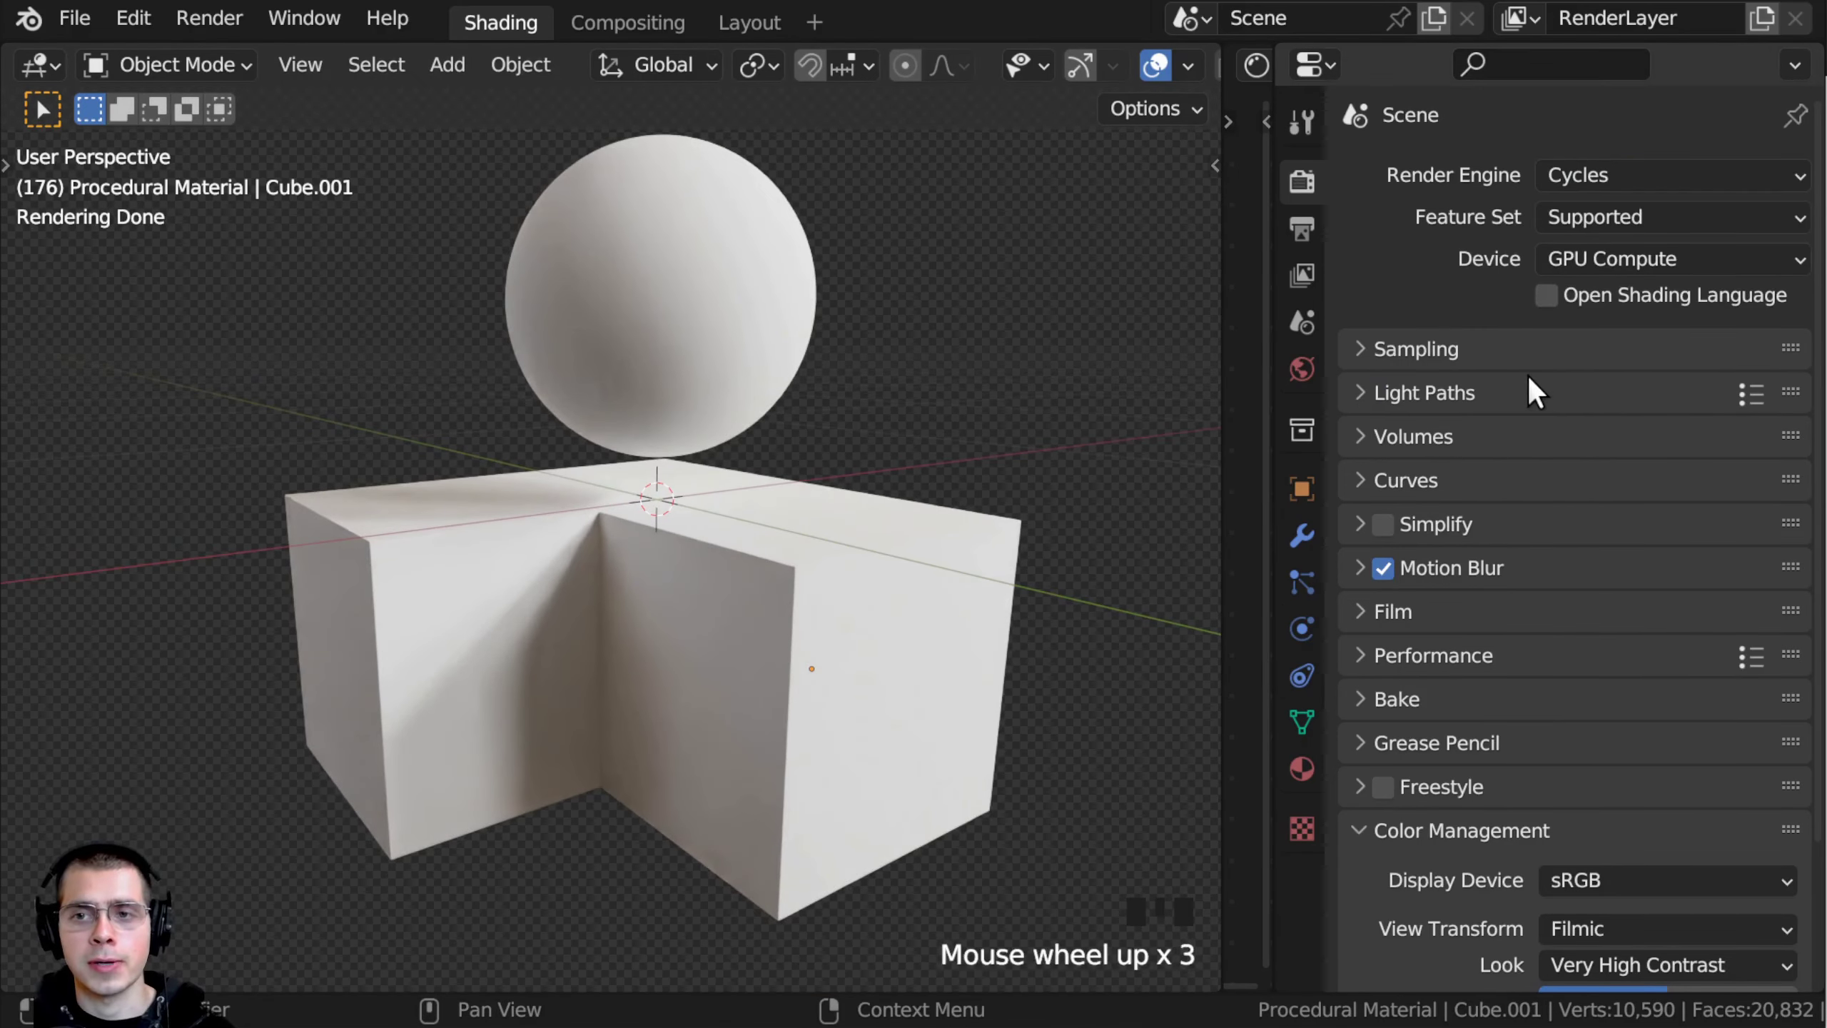
Step: In the Shading workspace, enlarge the shader editor by narrowing the 3D viewport and properties editor, keeping Rendered shading
left_click(493, 22)
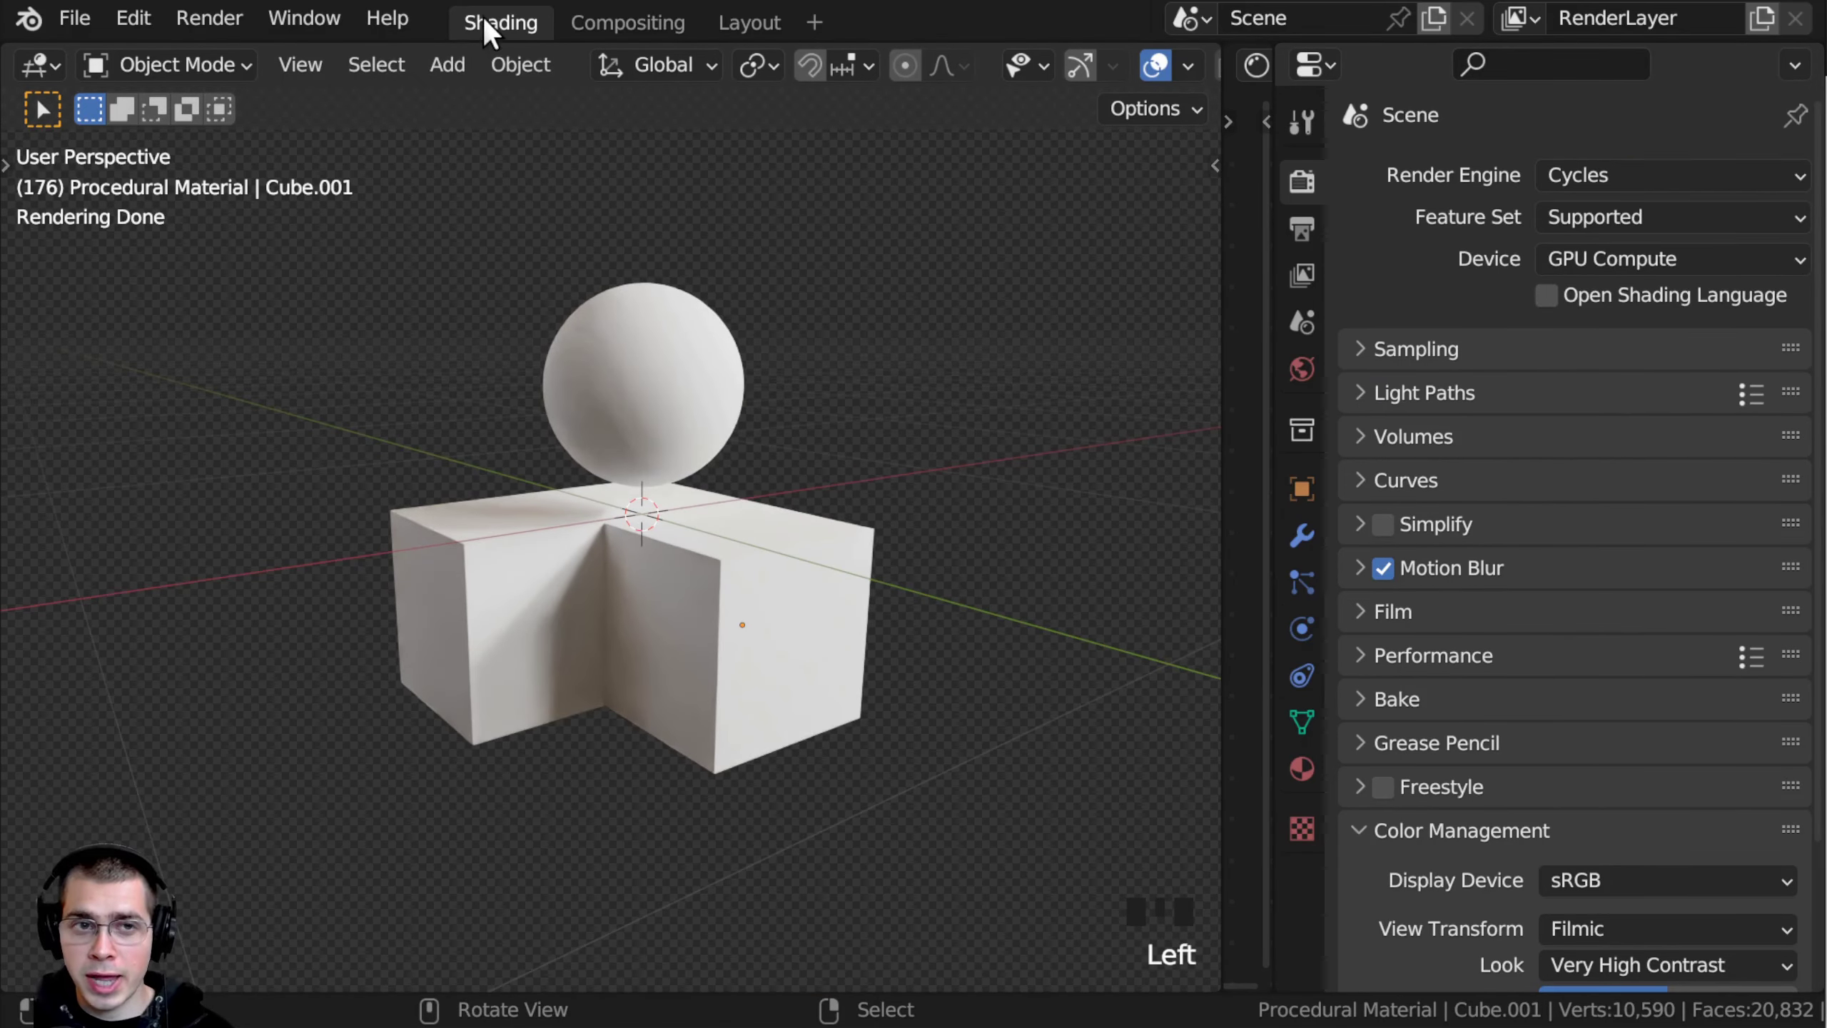
left_click(483, 19)
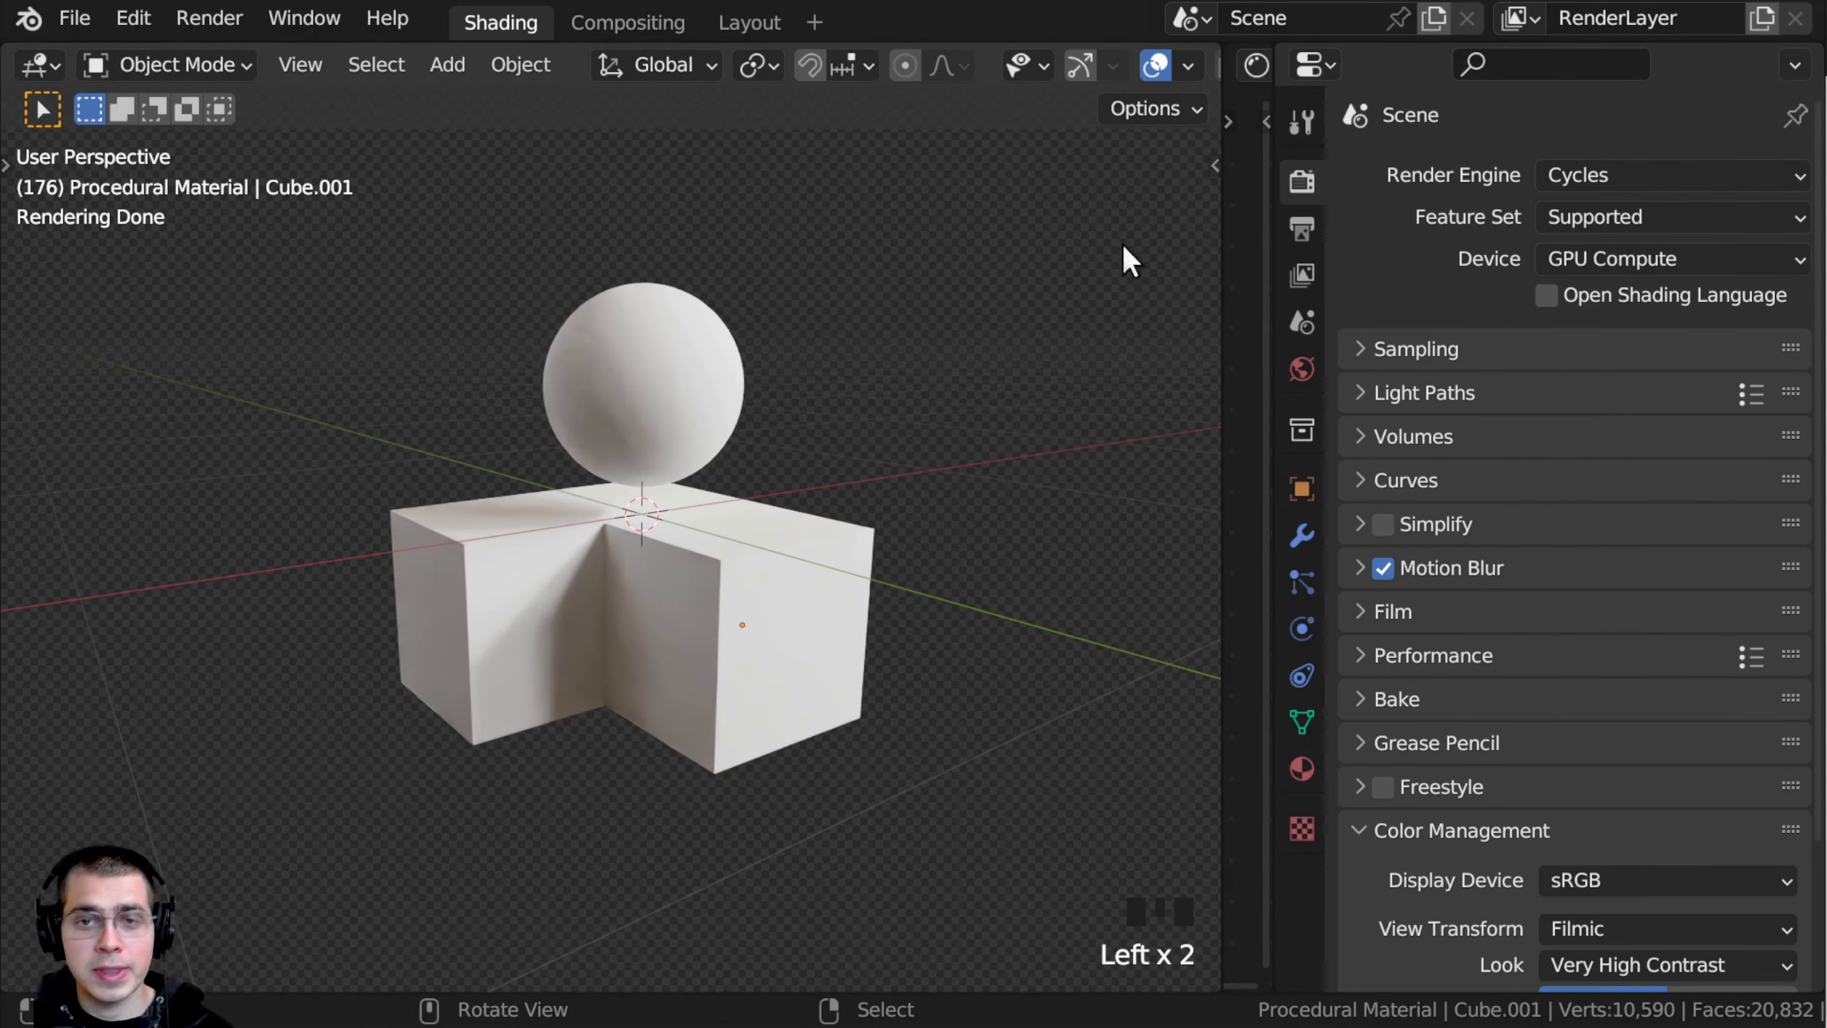
left_click_drag(1221, 253, 608, 359)
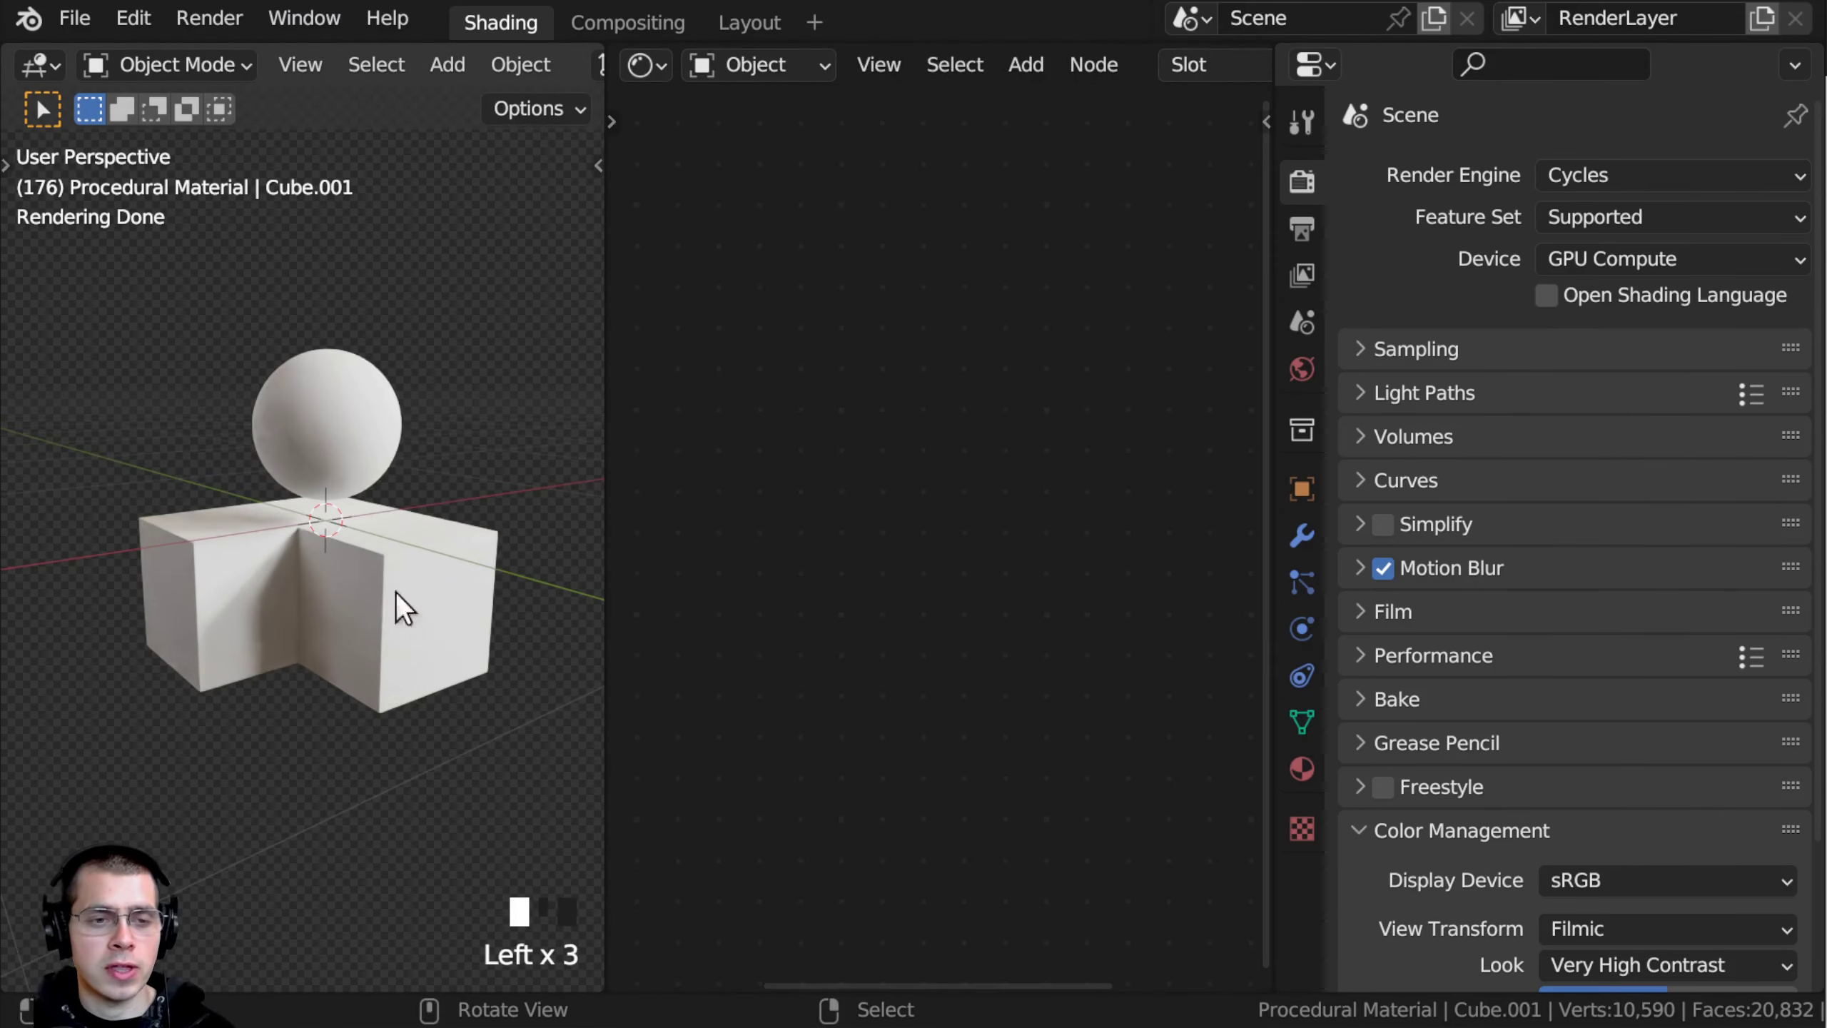
scroll(388, 534, "up", 2)
key("z")
left_click(426, 276)
middle_click_drag(410, 428, 387, 357, "shift")
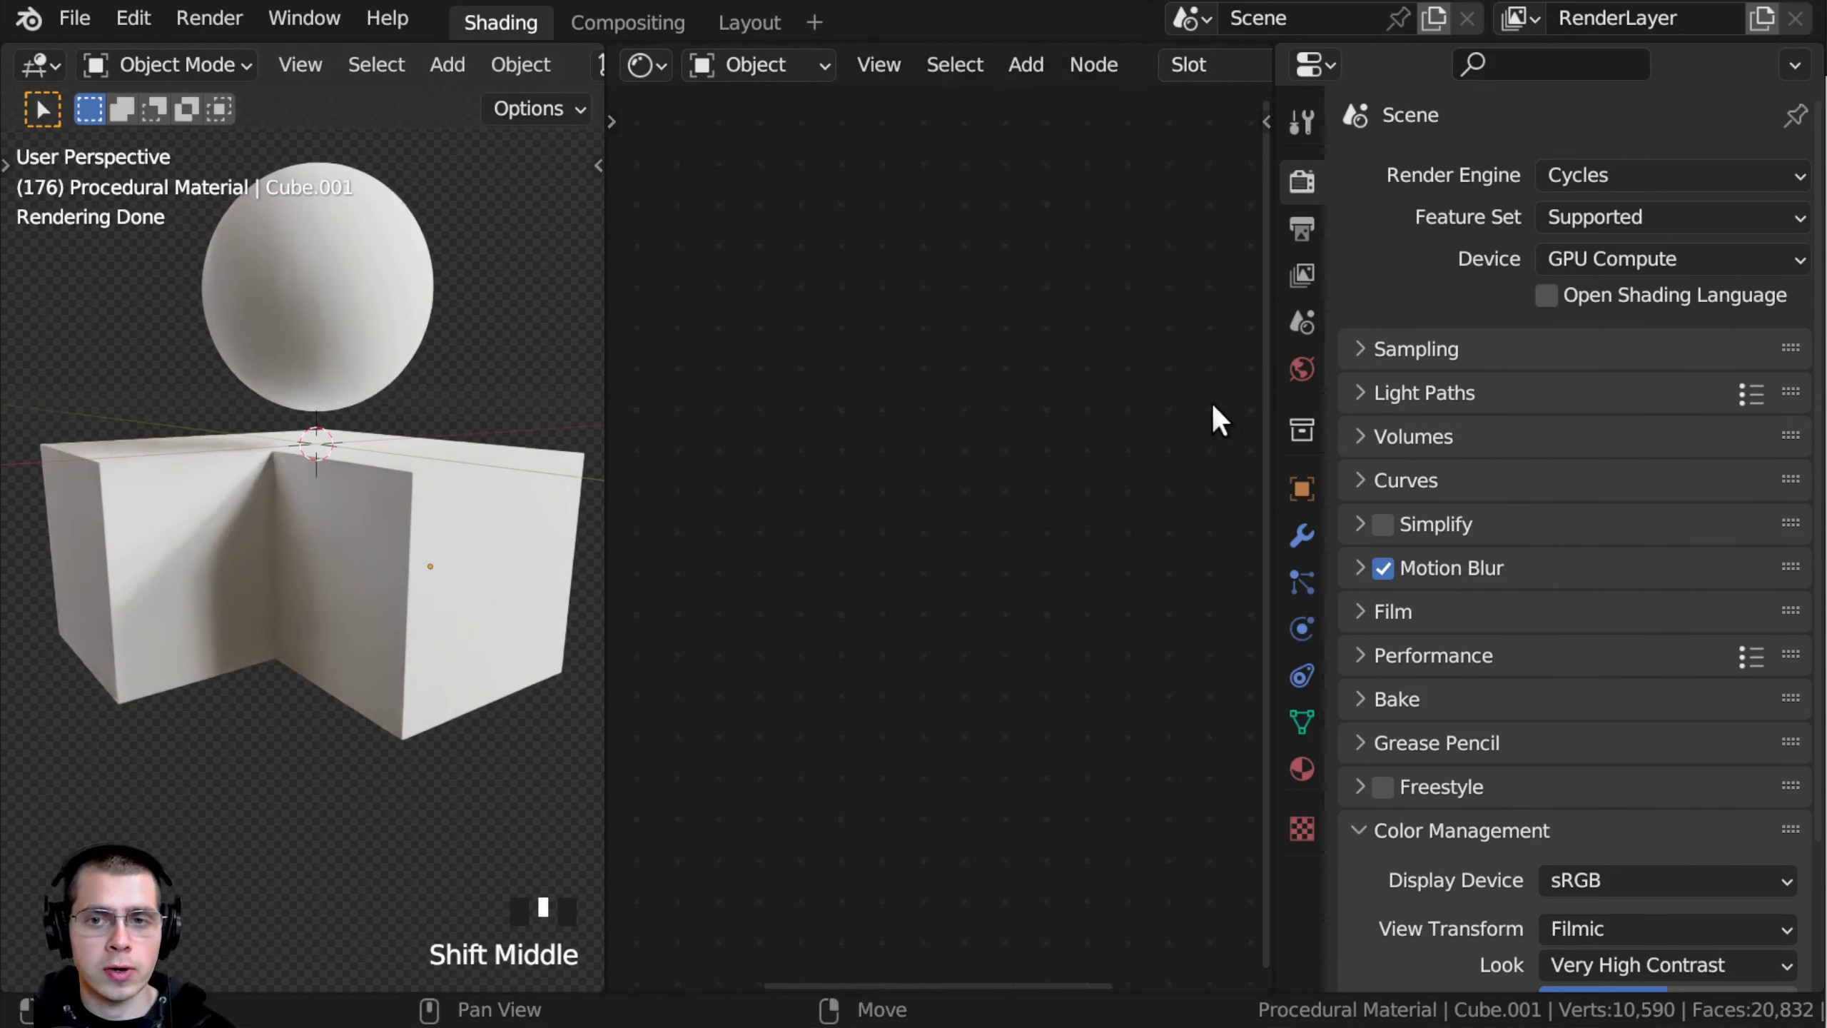
left_click_drag(1275, 374, 1647, 374)
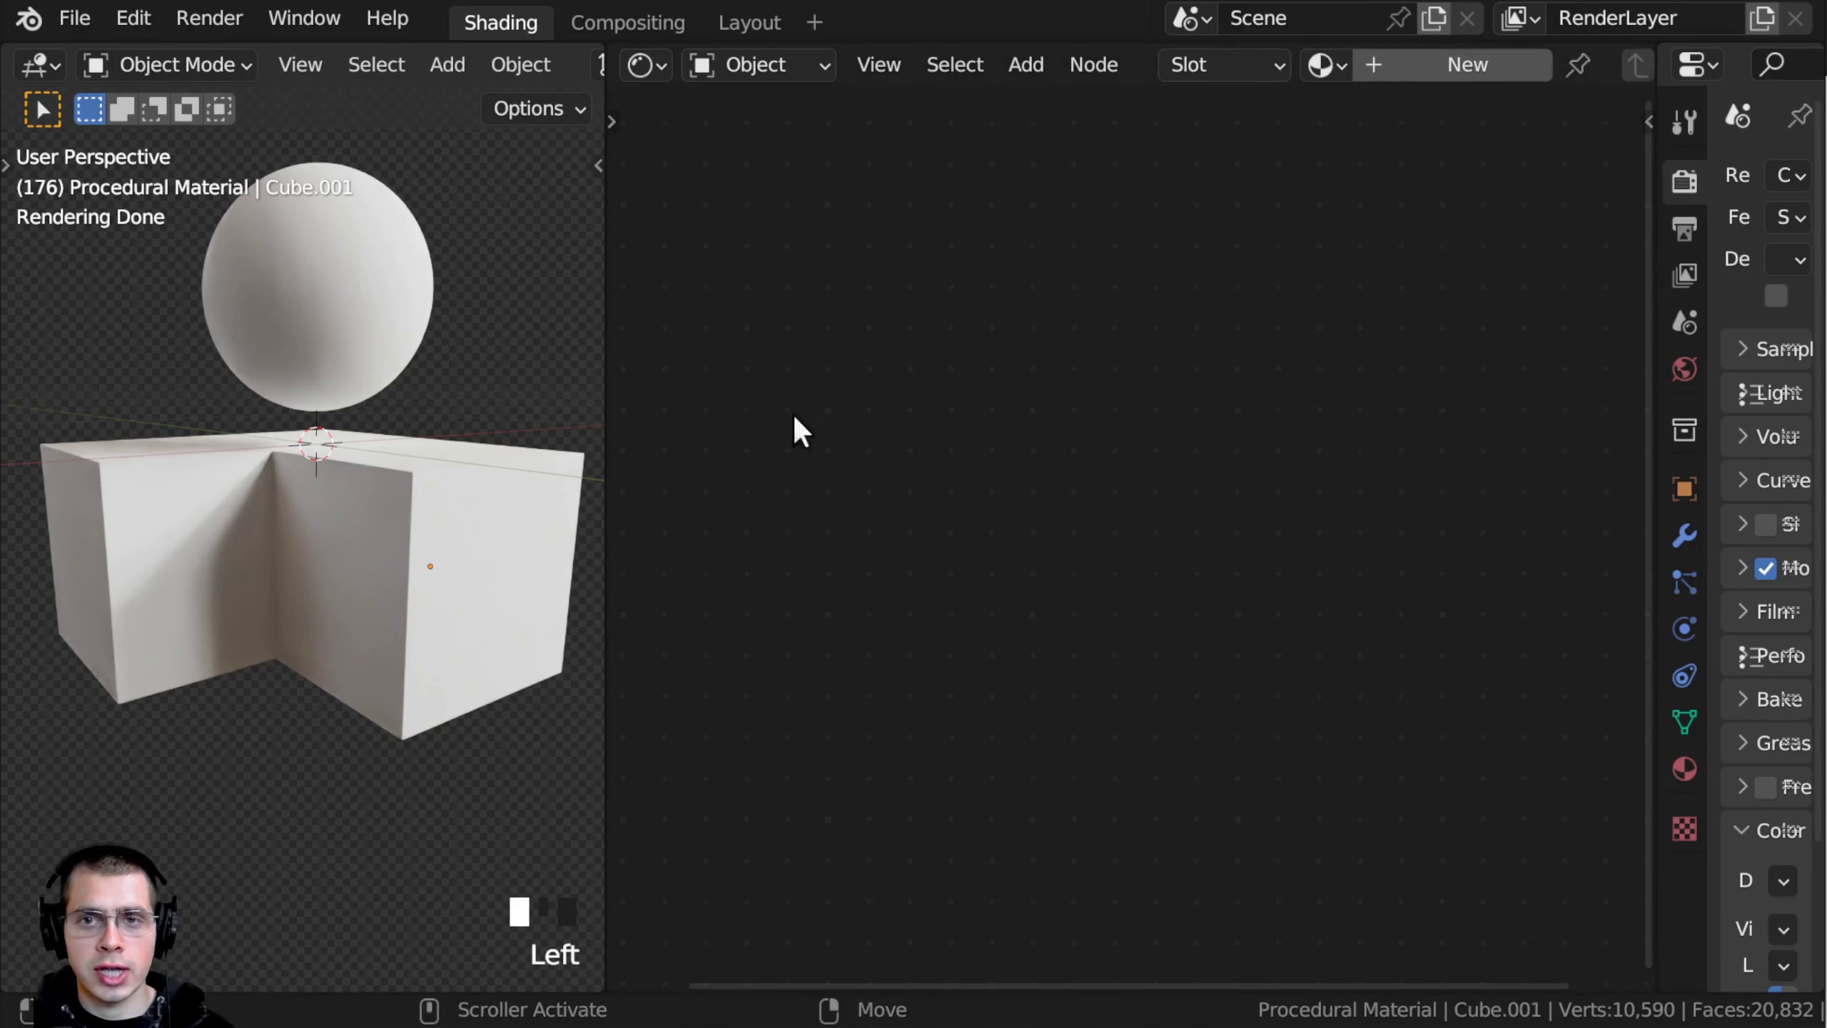
scroll(1160, 382, "down", 2)
Step: Create a new material on the L-shaped block and name it White Bricks
left_click(1427, 65)
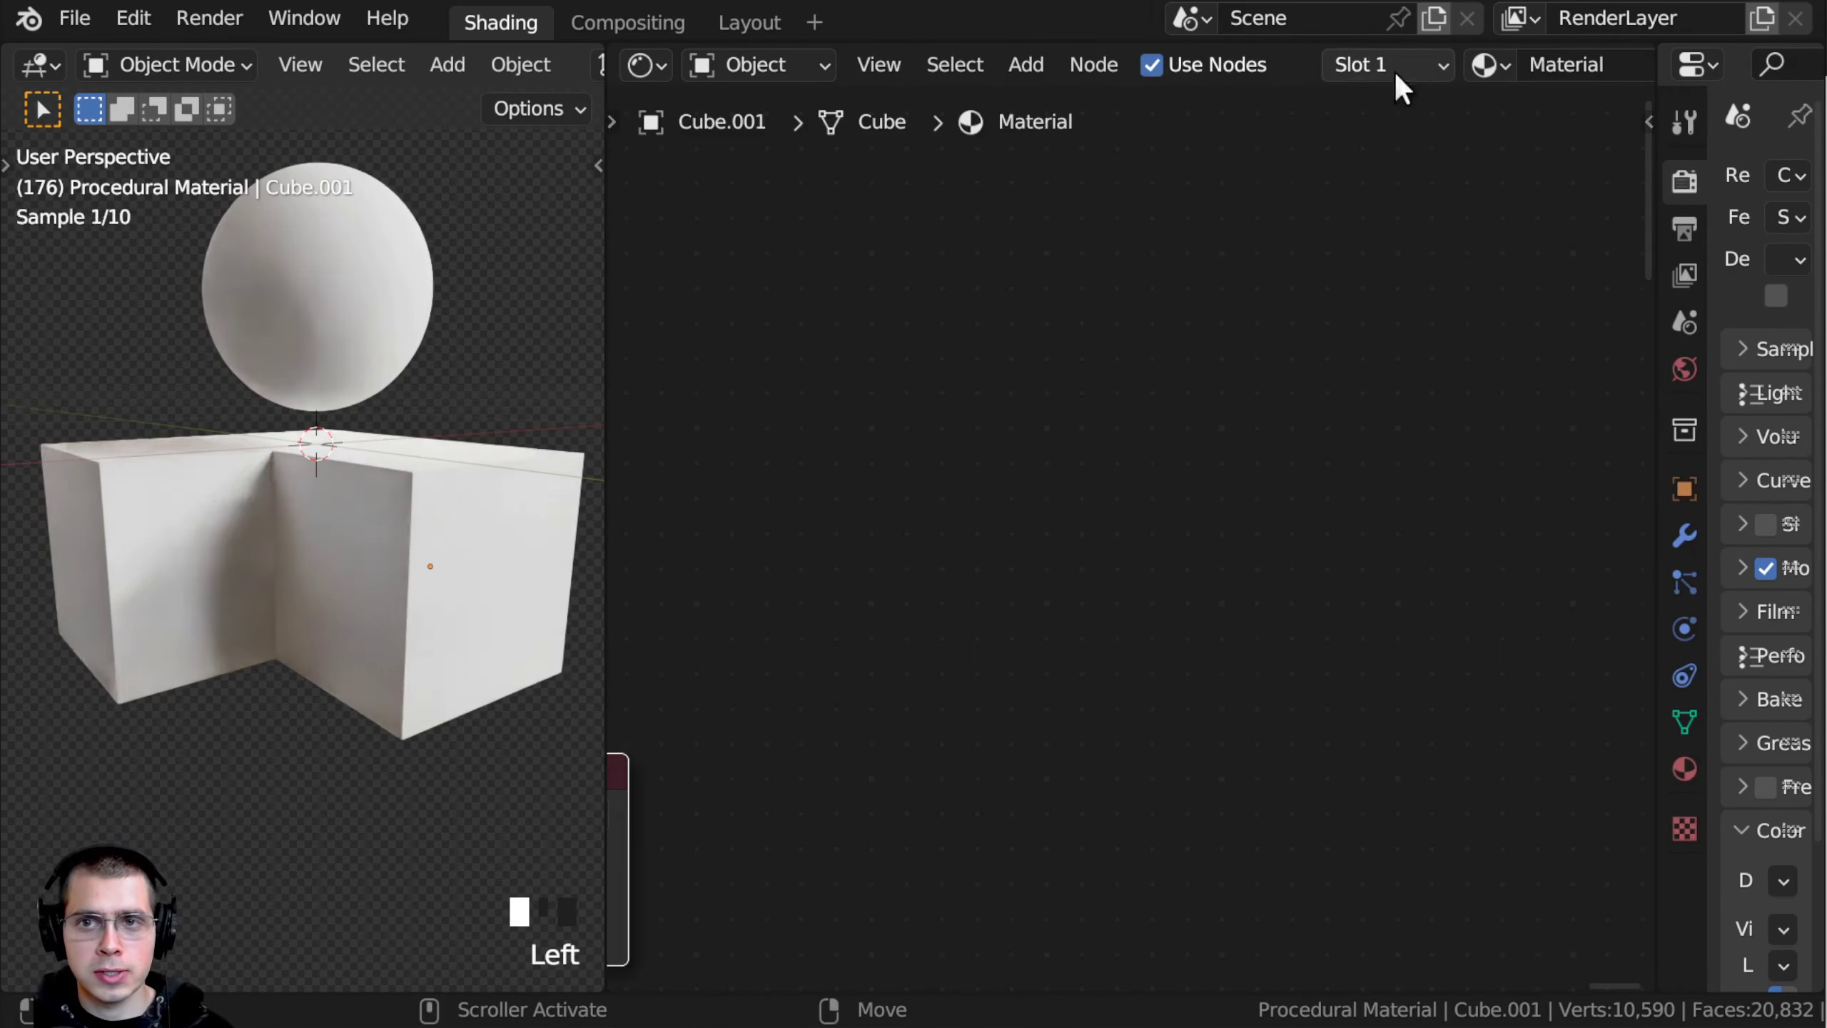
middle_click_drag(188, 460, 194, 469)
right_click(306, 452)
middle_click_drag(788, 211, 844, 204)
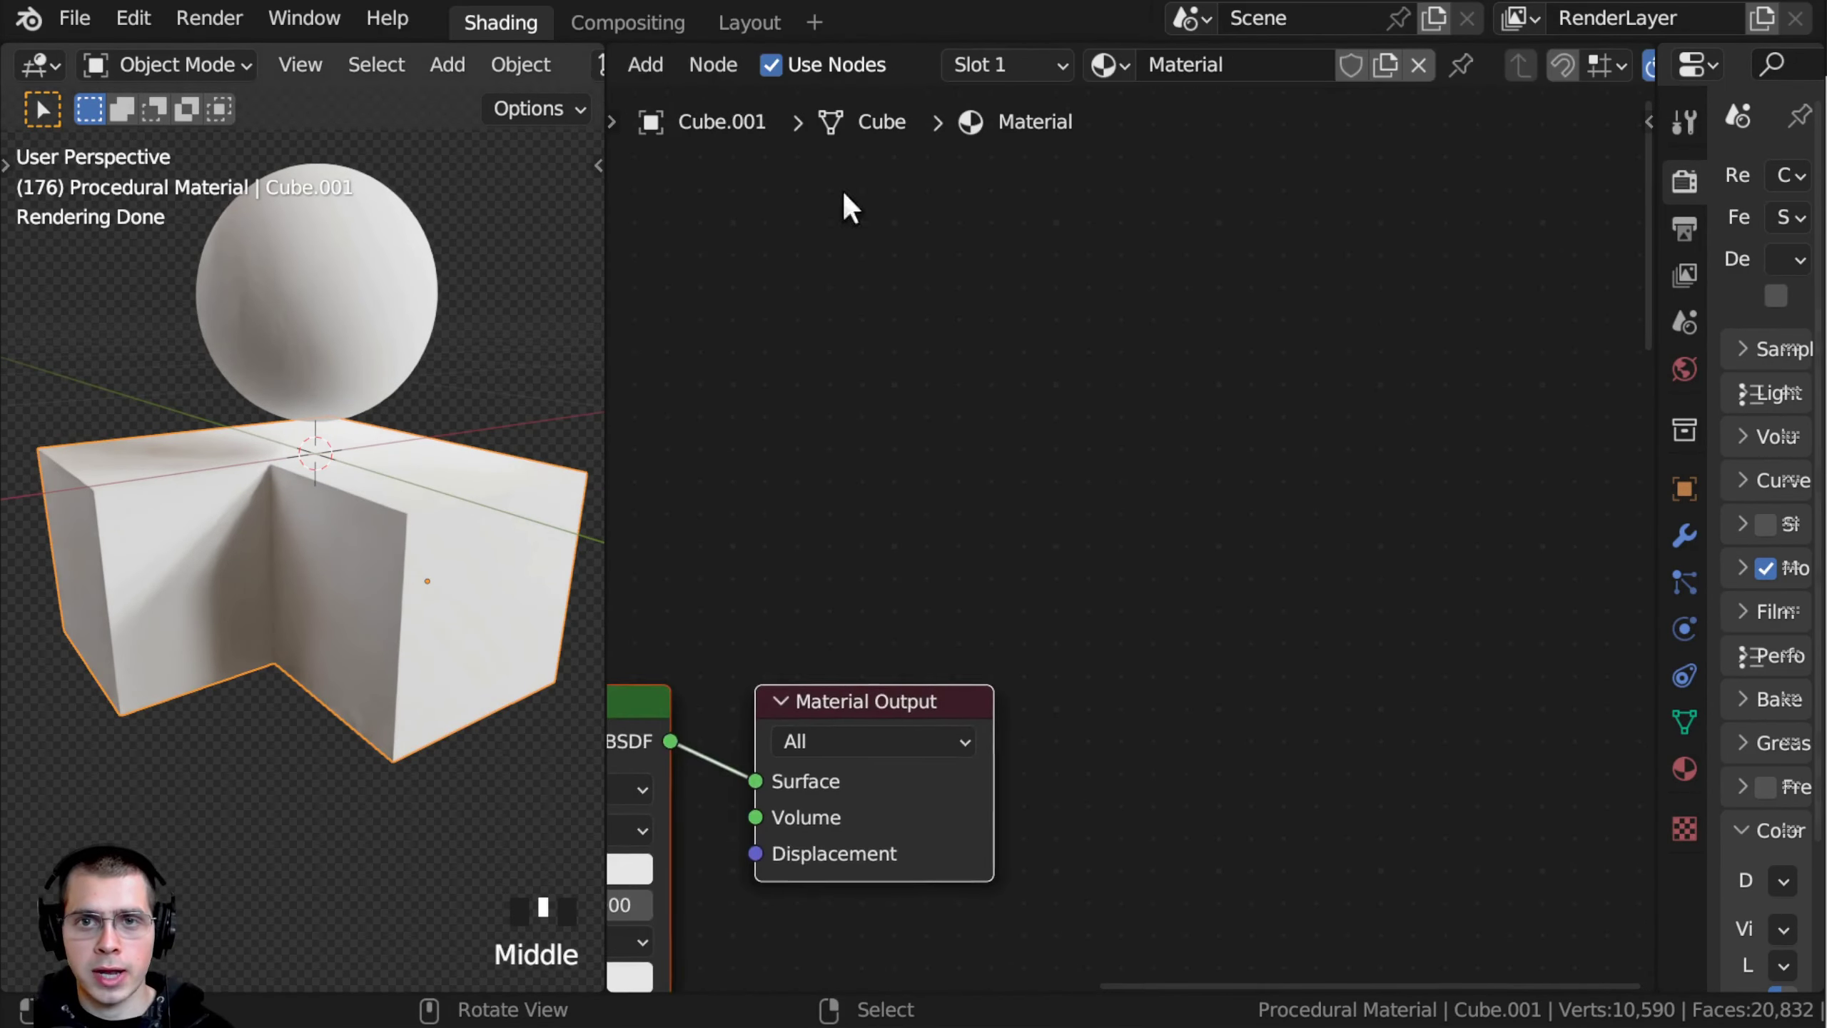
left_click(1250, 61)
type("White Bricks")
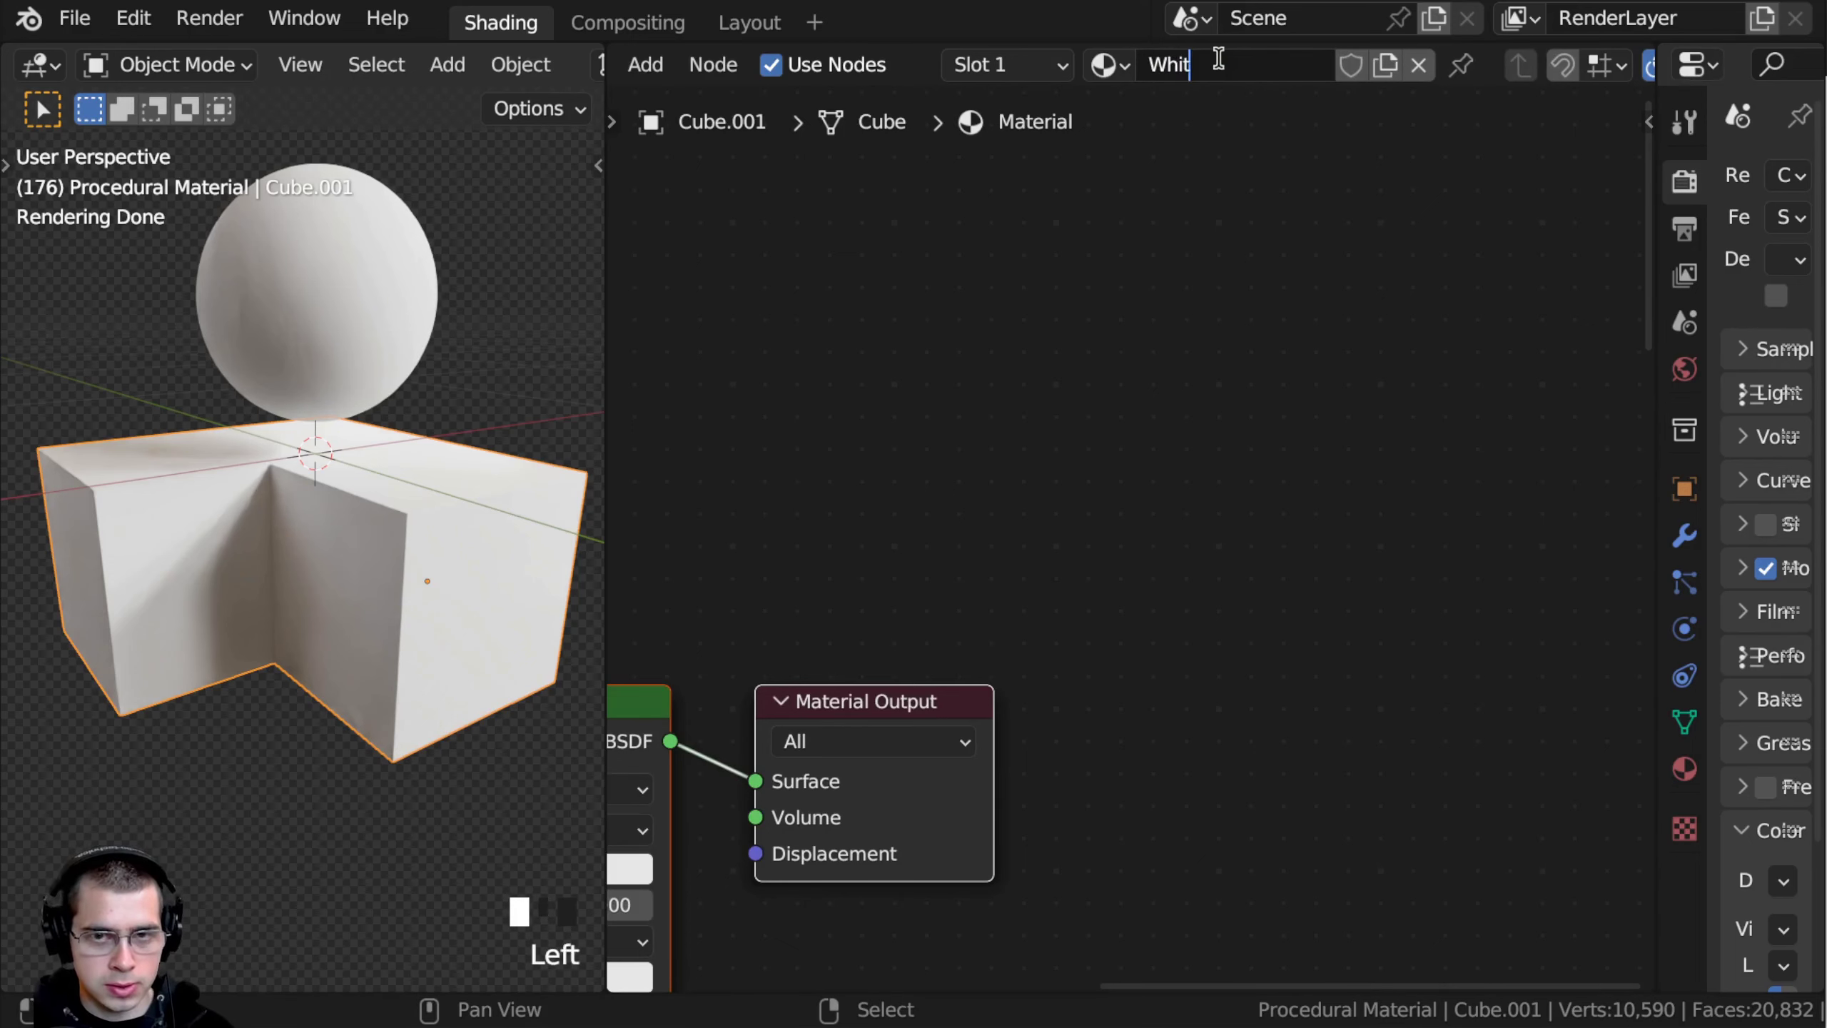
Step: Confirm White Bricks as the material name and assign the same material to the sphere
key("Return")
scroll(1045, 436, "down", 4)
middle_click_drag(839, 657, 1285, 401)
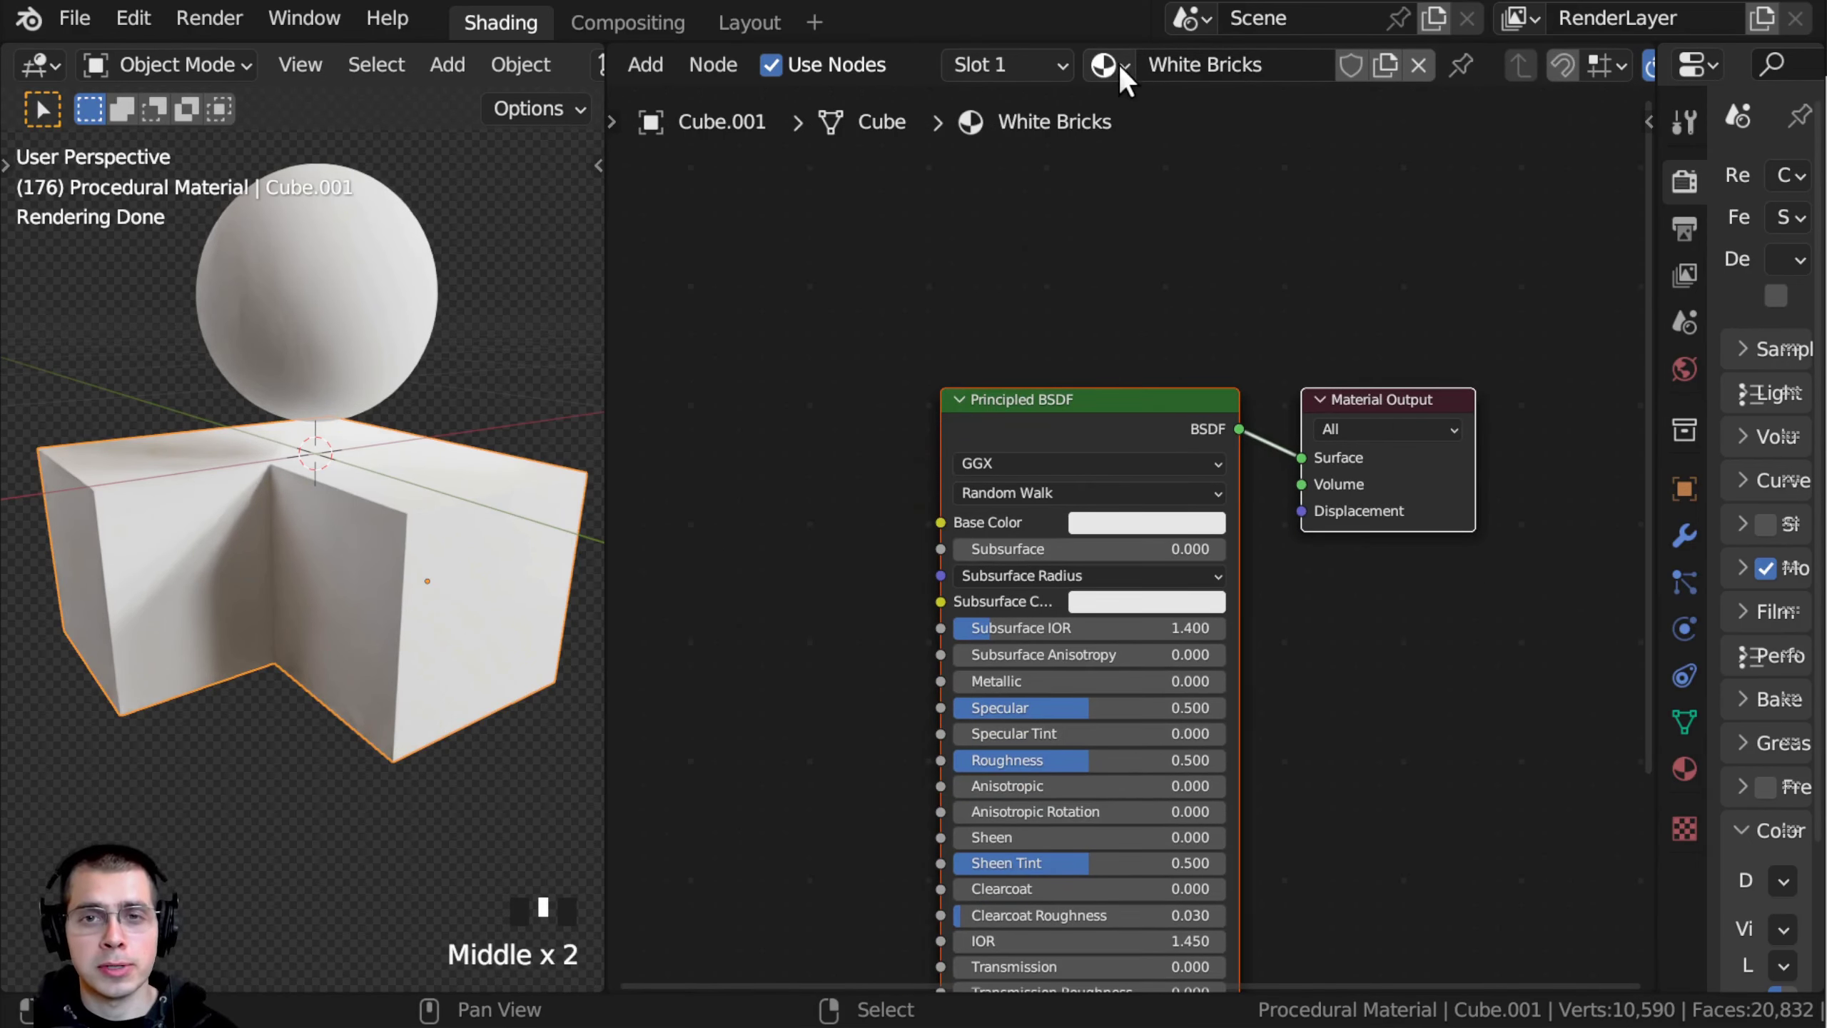
left_click(1103, 66)
left_click_drag(1108, 65, 351, 280)
right_click(362, 354)
right_click(361, 335)
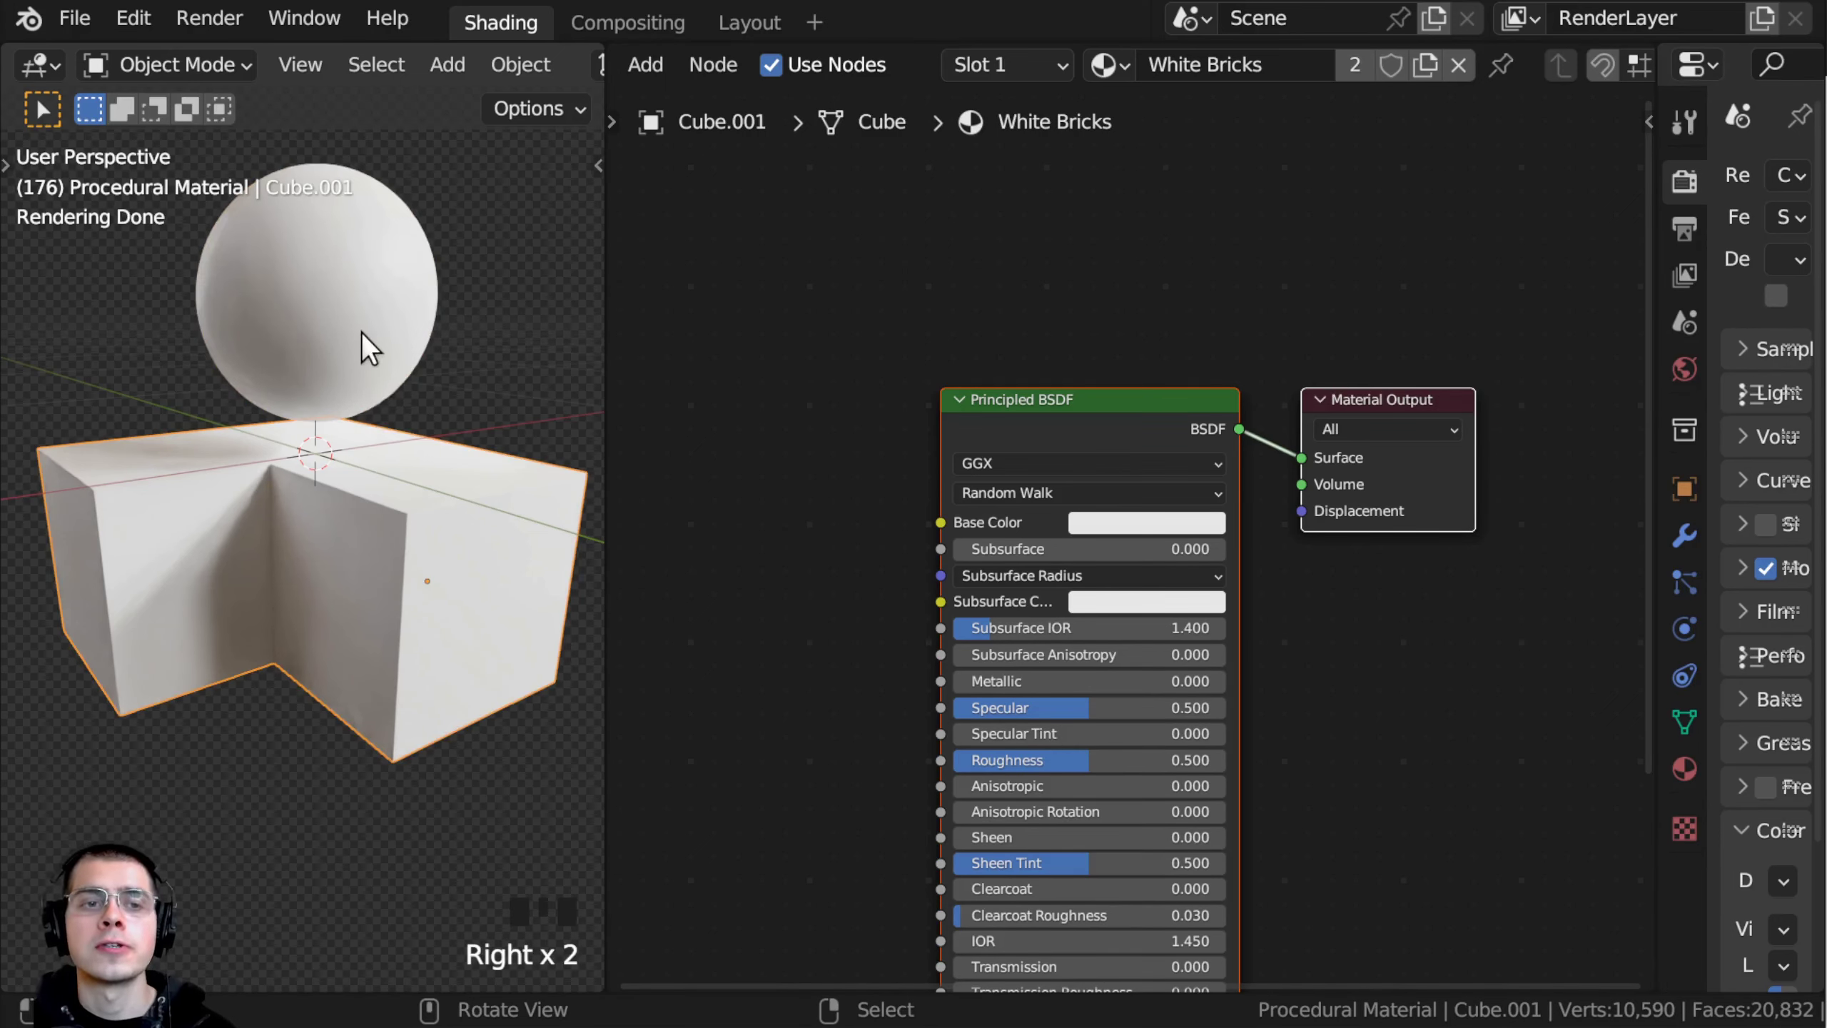
right_click(361, 338)
right_click(362, 455)
Step: Move the Principled BSDF node closer to the Material Output node
scroll(1036, 384, "down", 2)
middle_click_drag(1036, 383, 1154, 258)
key("a")
left_click_drag(1187, 295, 1209, 295)
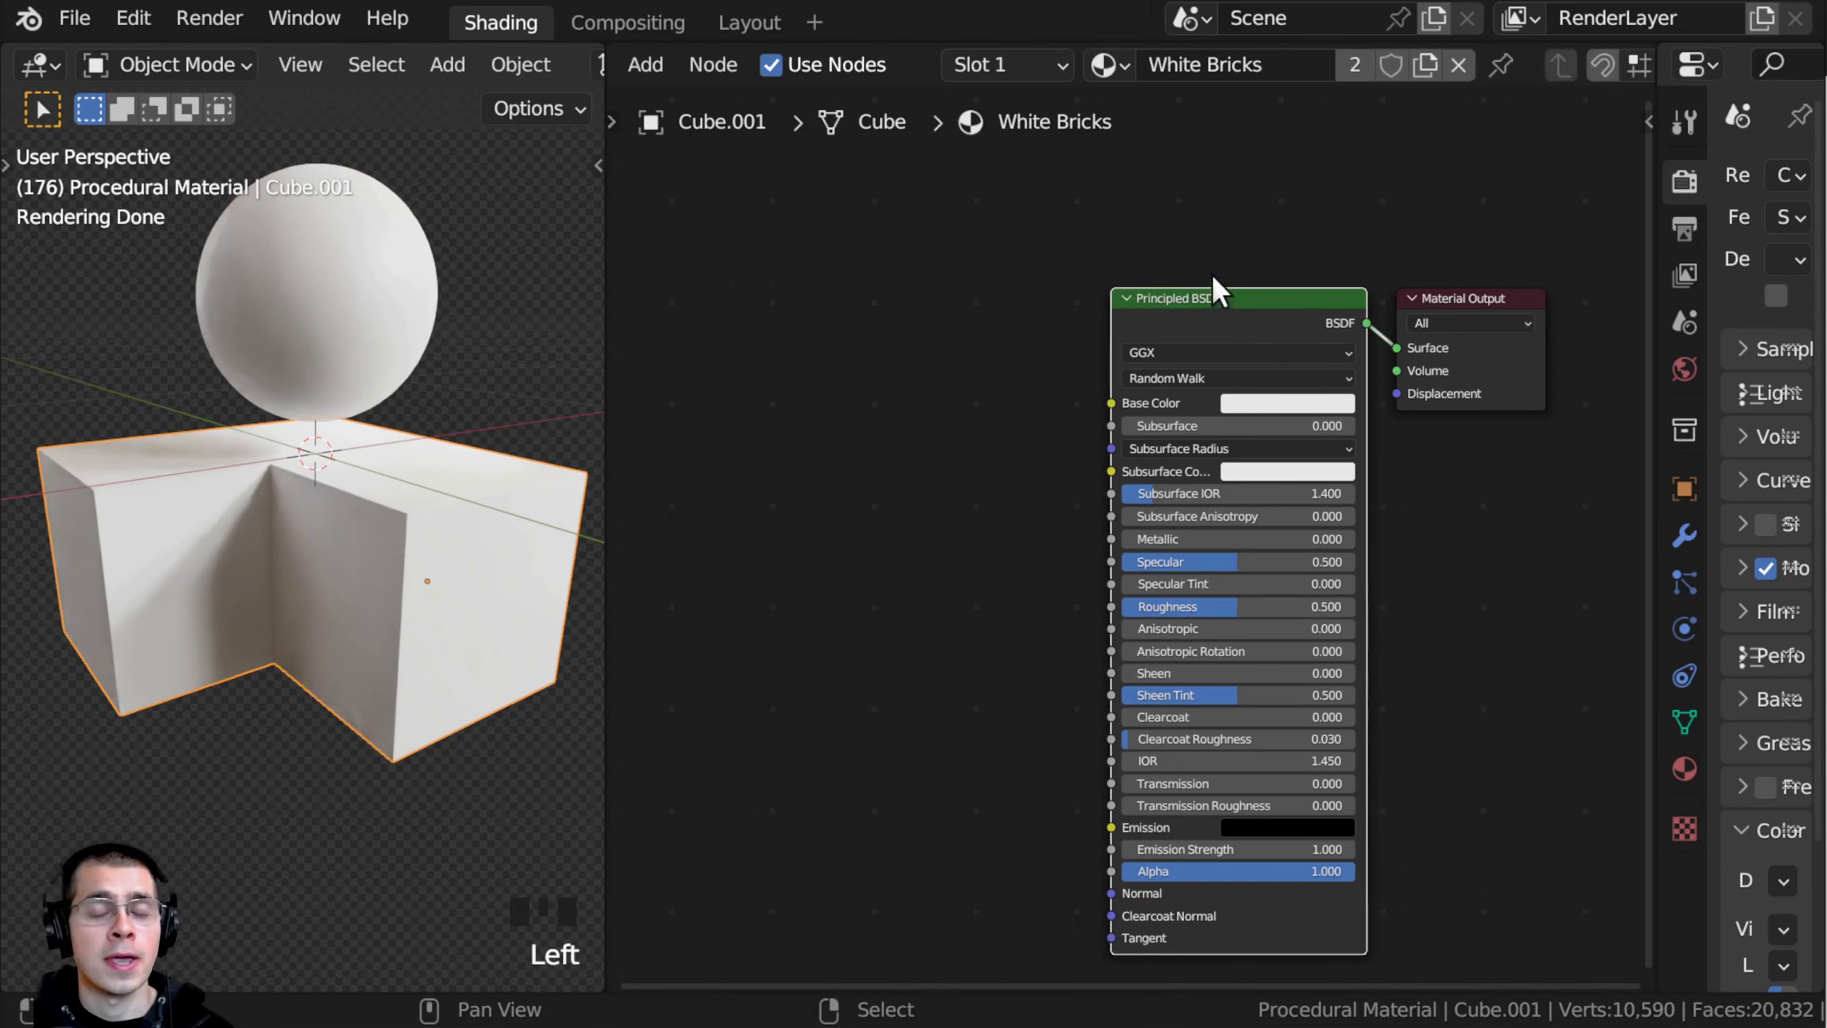
scroll(1207, 242, "up", 1)
middle_click_drag(1213, 274, 1228, 207)
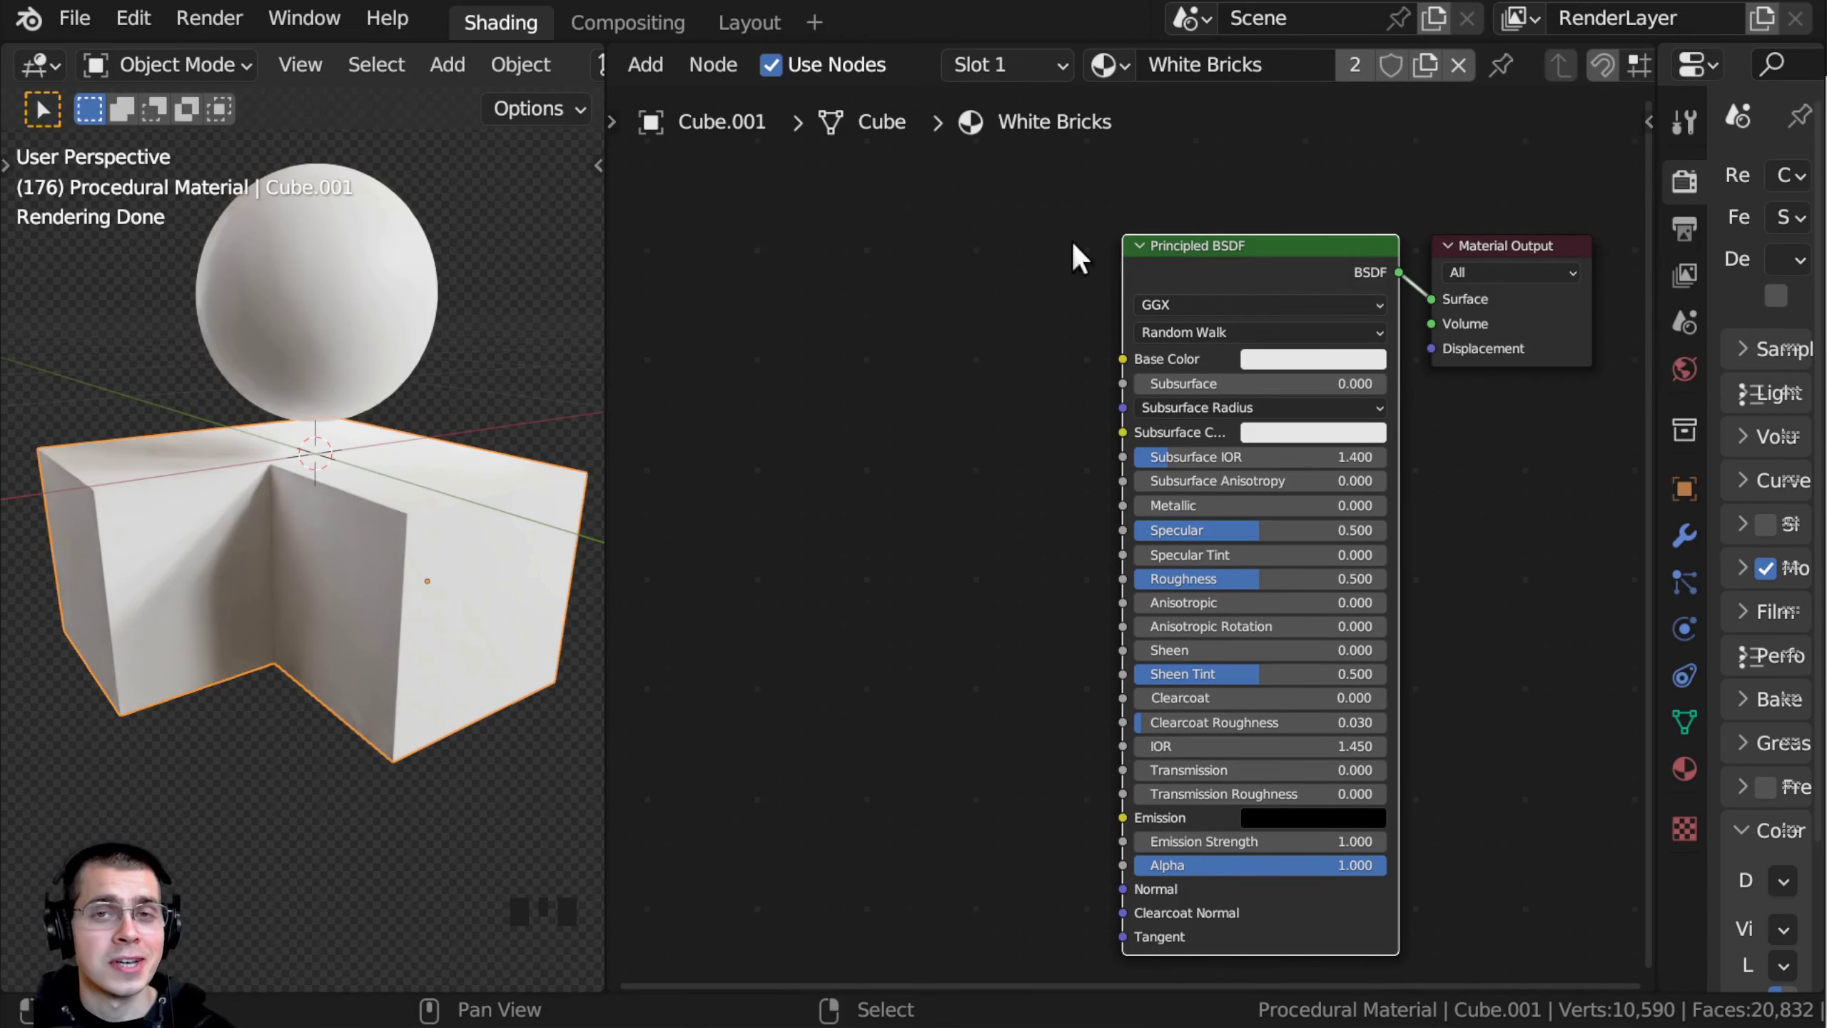
left_click(129, 20)
left_click(187, 490)
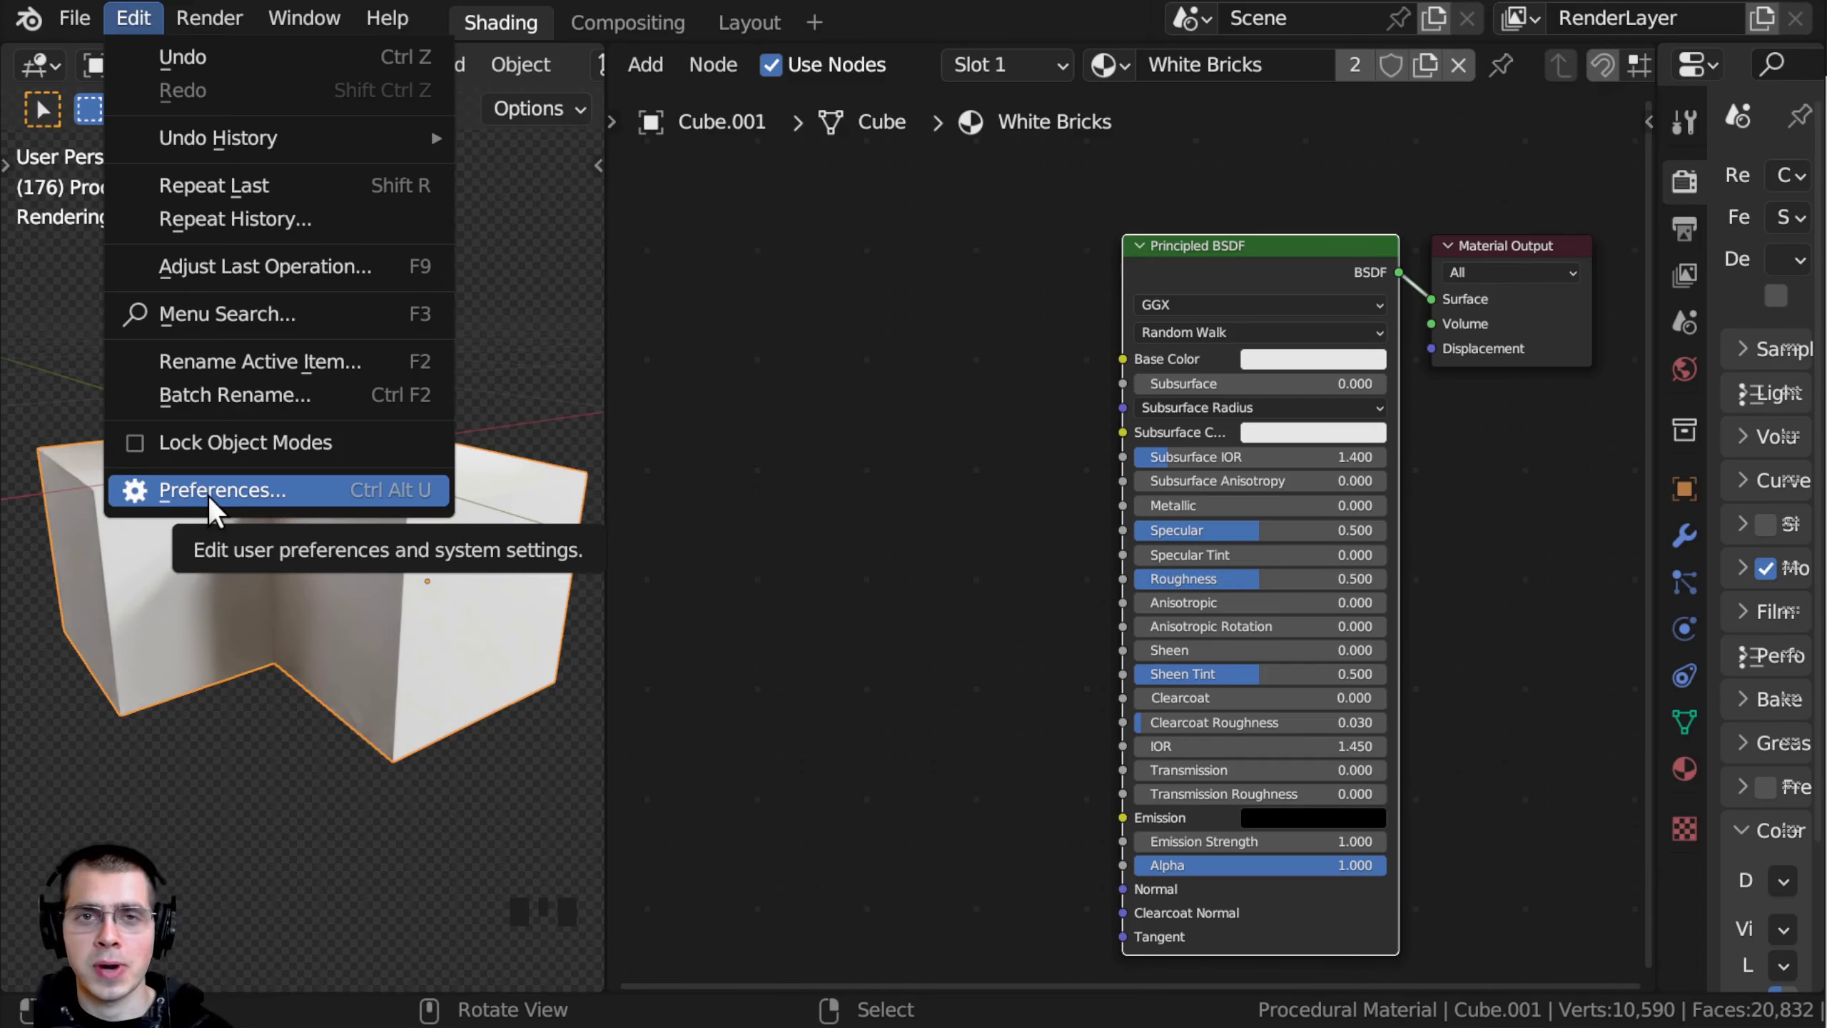
Step: Add a Brick Texture node in the empty space in front of the Principled BSDF
middle_click_drag(875, 260, 895, 254)
key("shift+a")
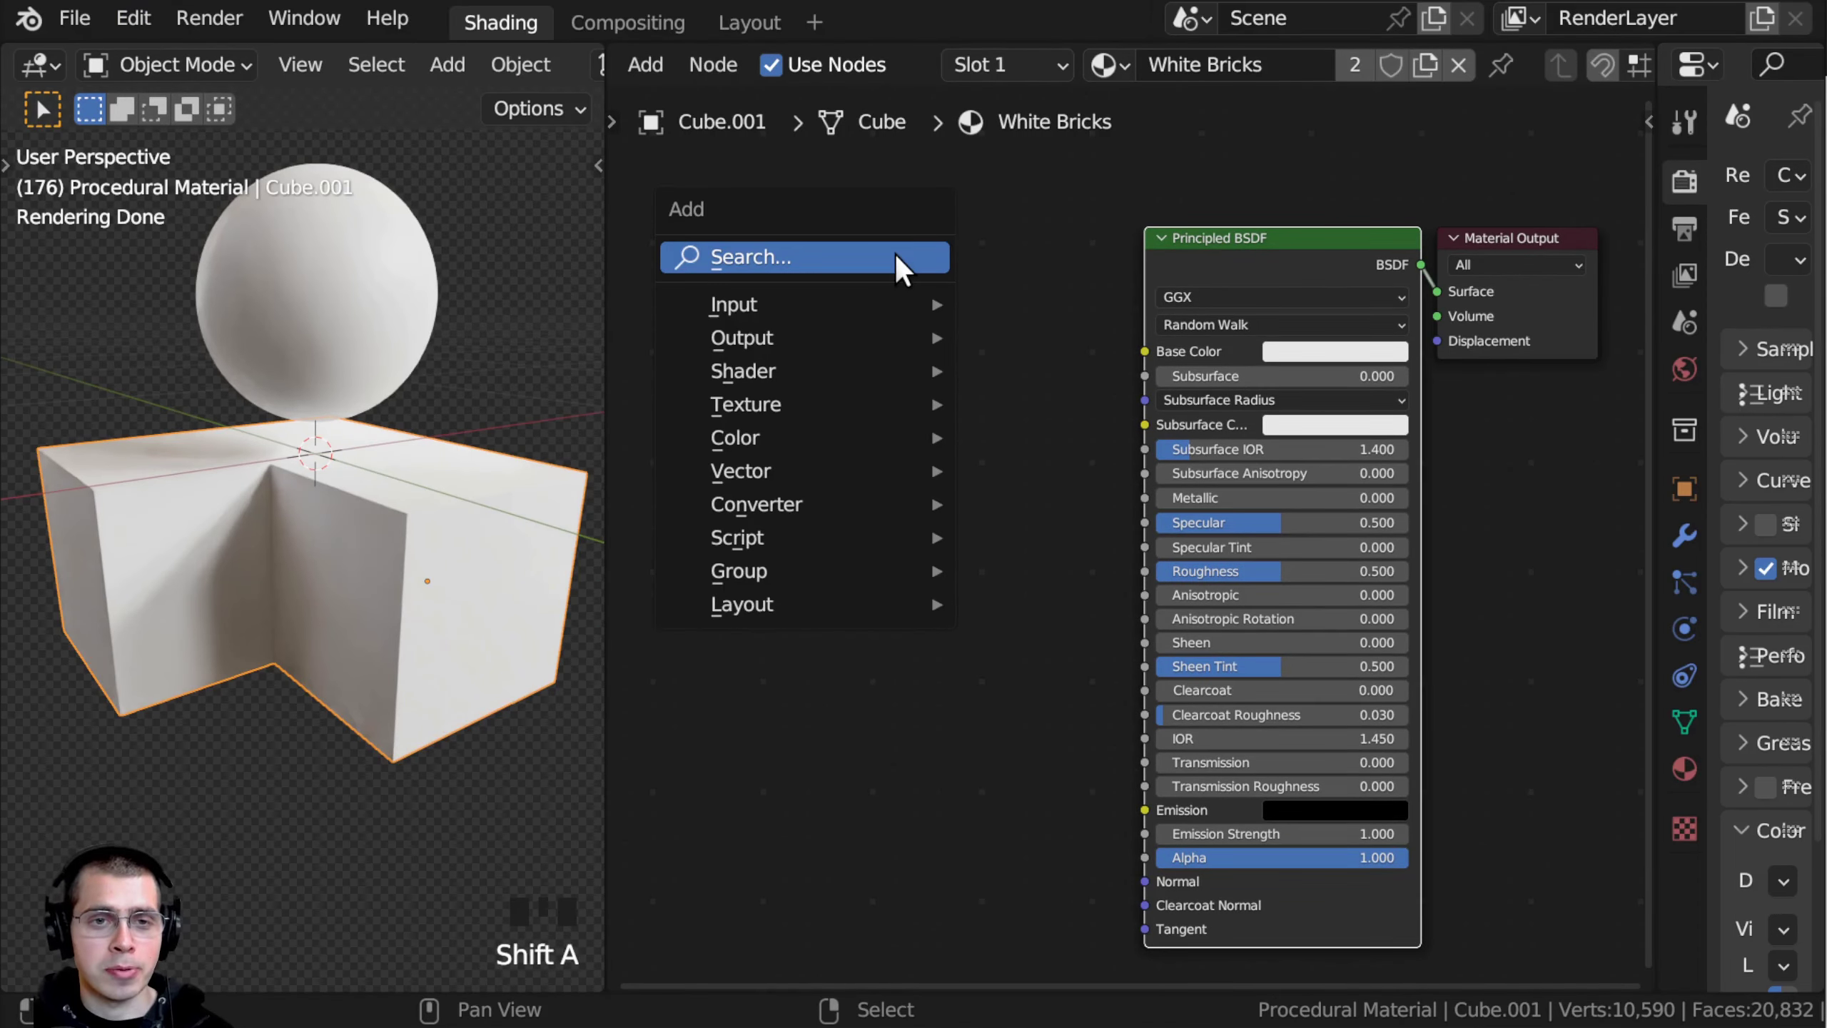
left_click(895, 254)
type("bri")
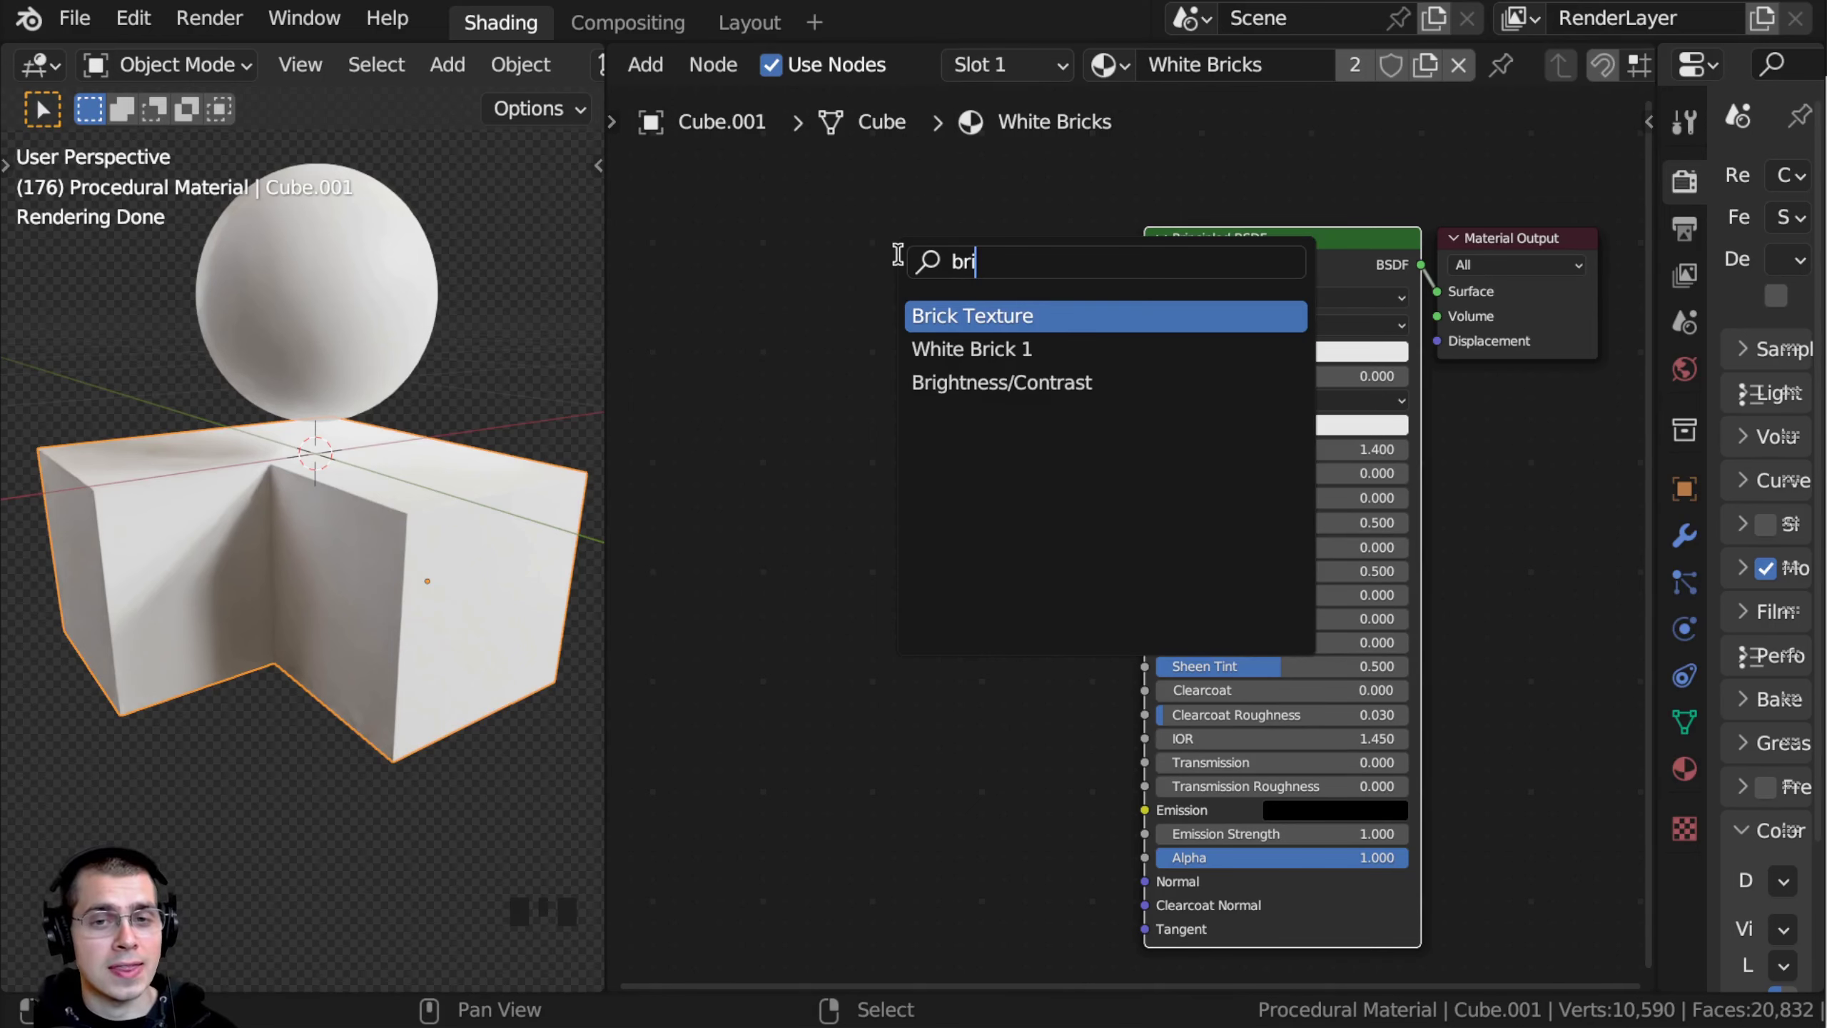
key("Return")
left_click(751, 395)
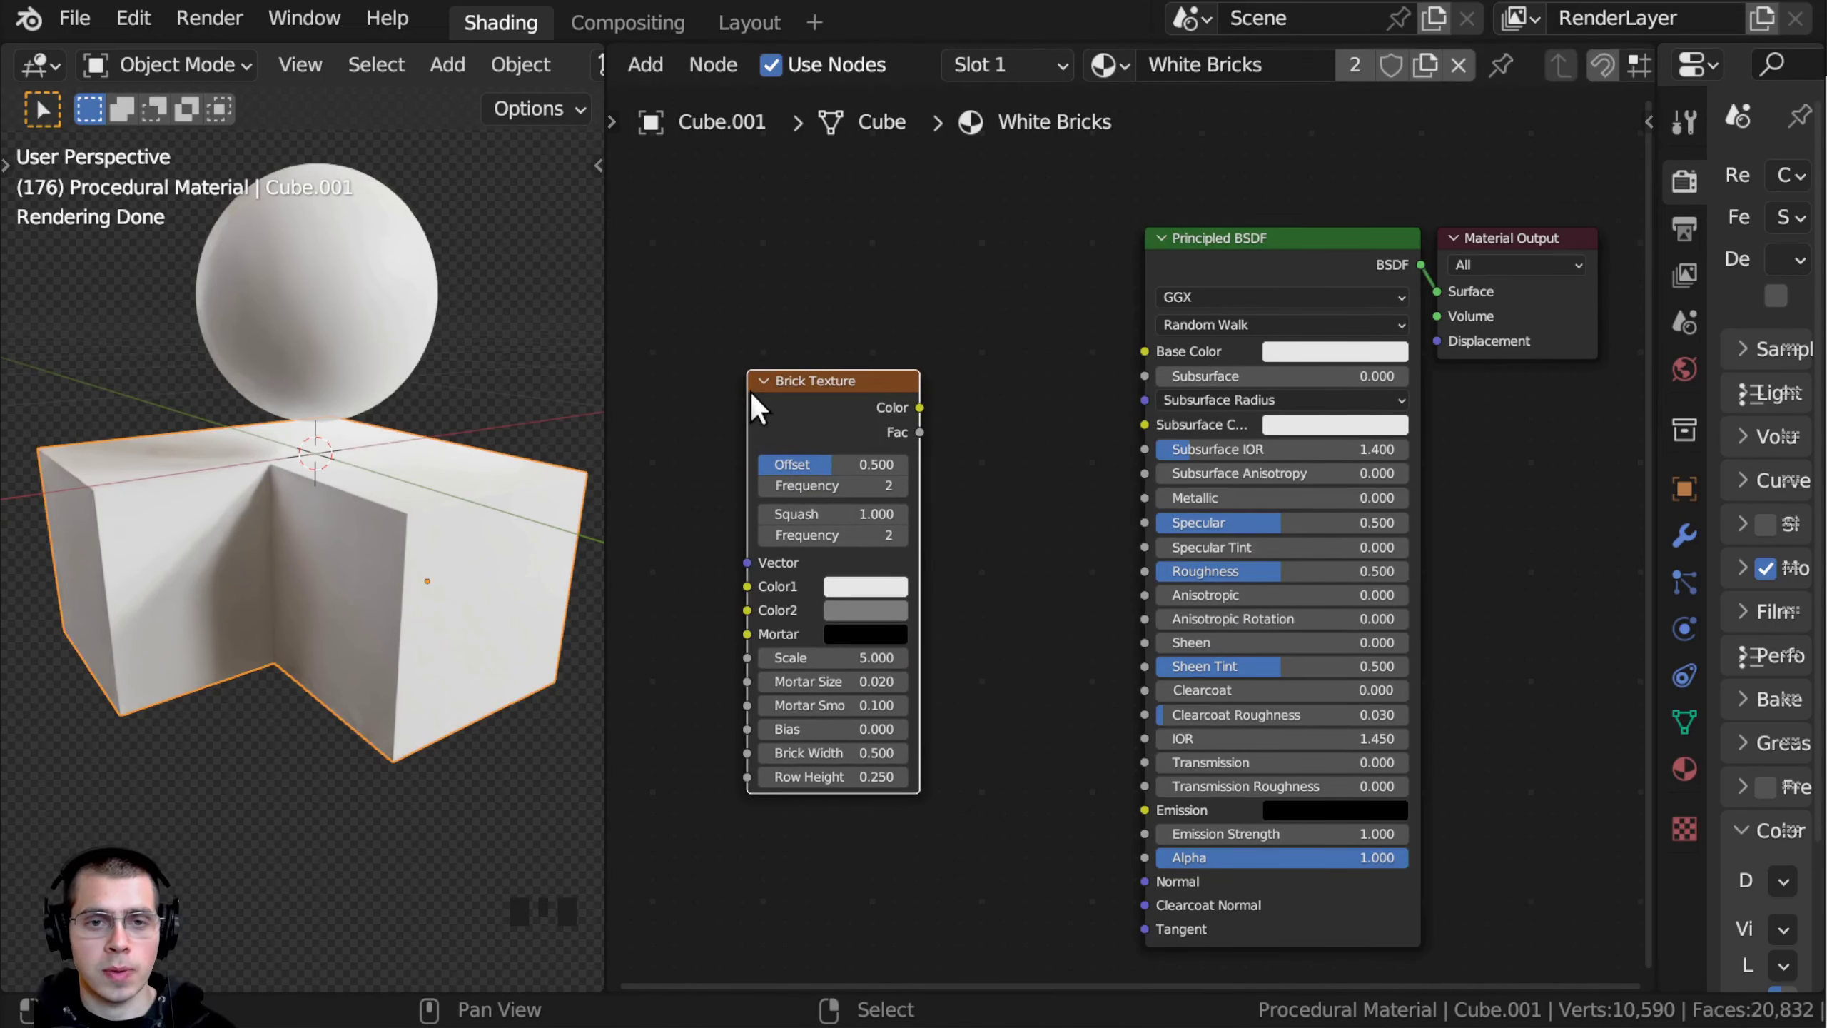
middle_click_drag(750, 391, 791, 374)
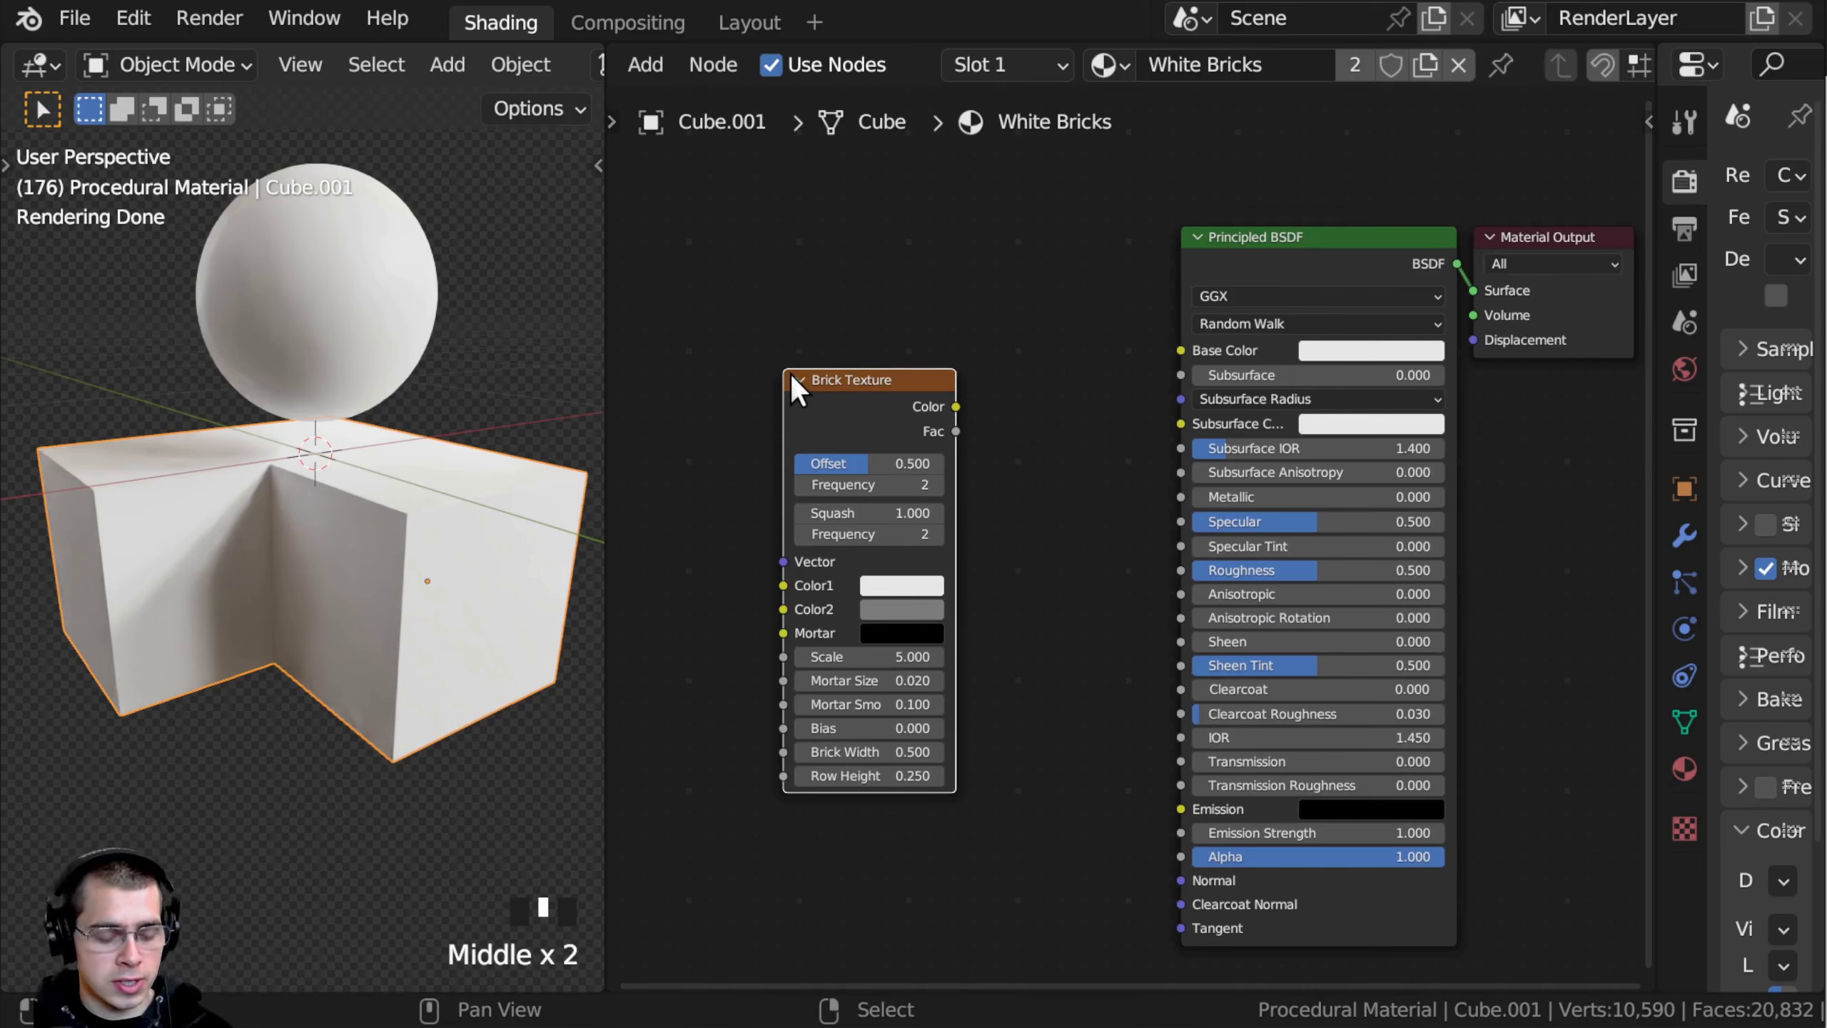
Step: Preview the Brick Texture's Color output directly on both objects in Rendered shading, comparing it with the Principled BSDF output
left_click(891, 398, "ctrl+shift")
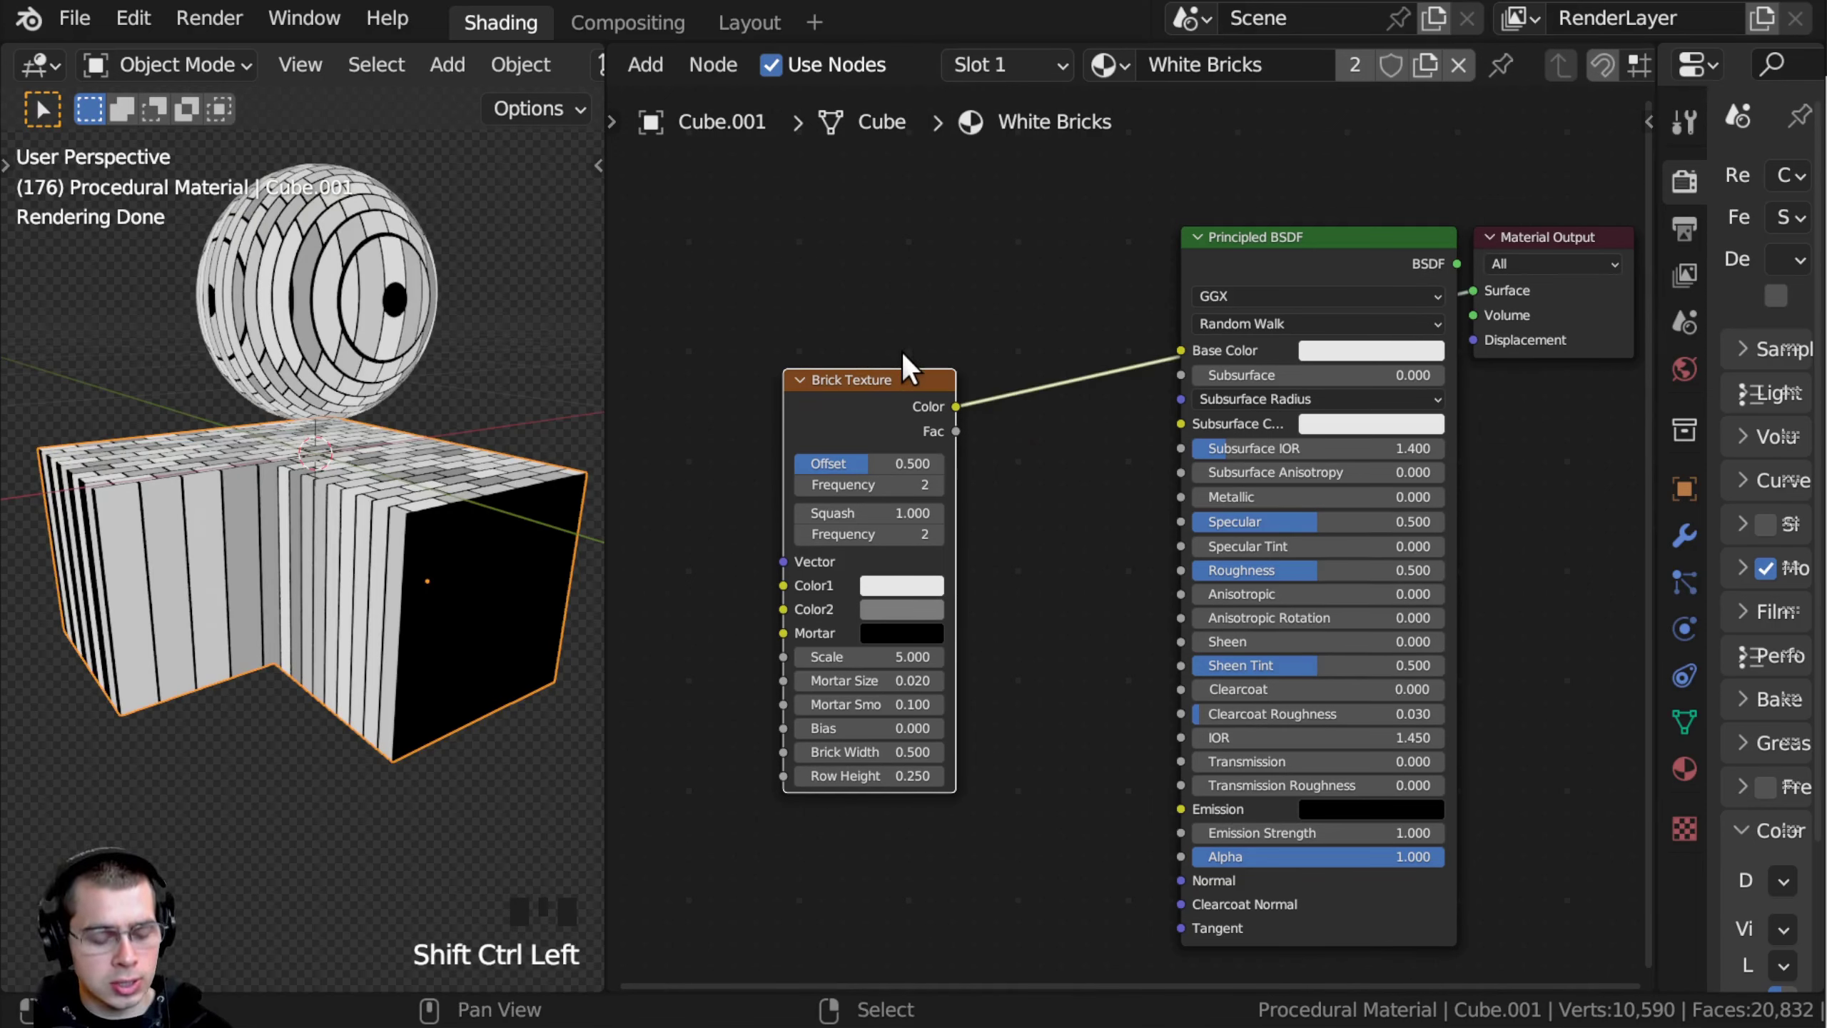
left_click(1315, 241, "ctrl+shift")
left_click(897, 397, "ctrl+shift")
middle_click_drag(453, 432, 464, 419)
middle_click_drag(966, 374, 1030, 374)
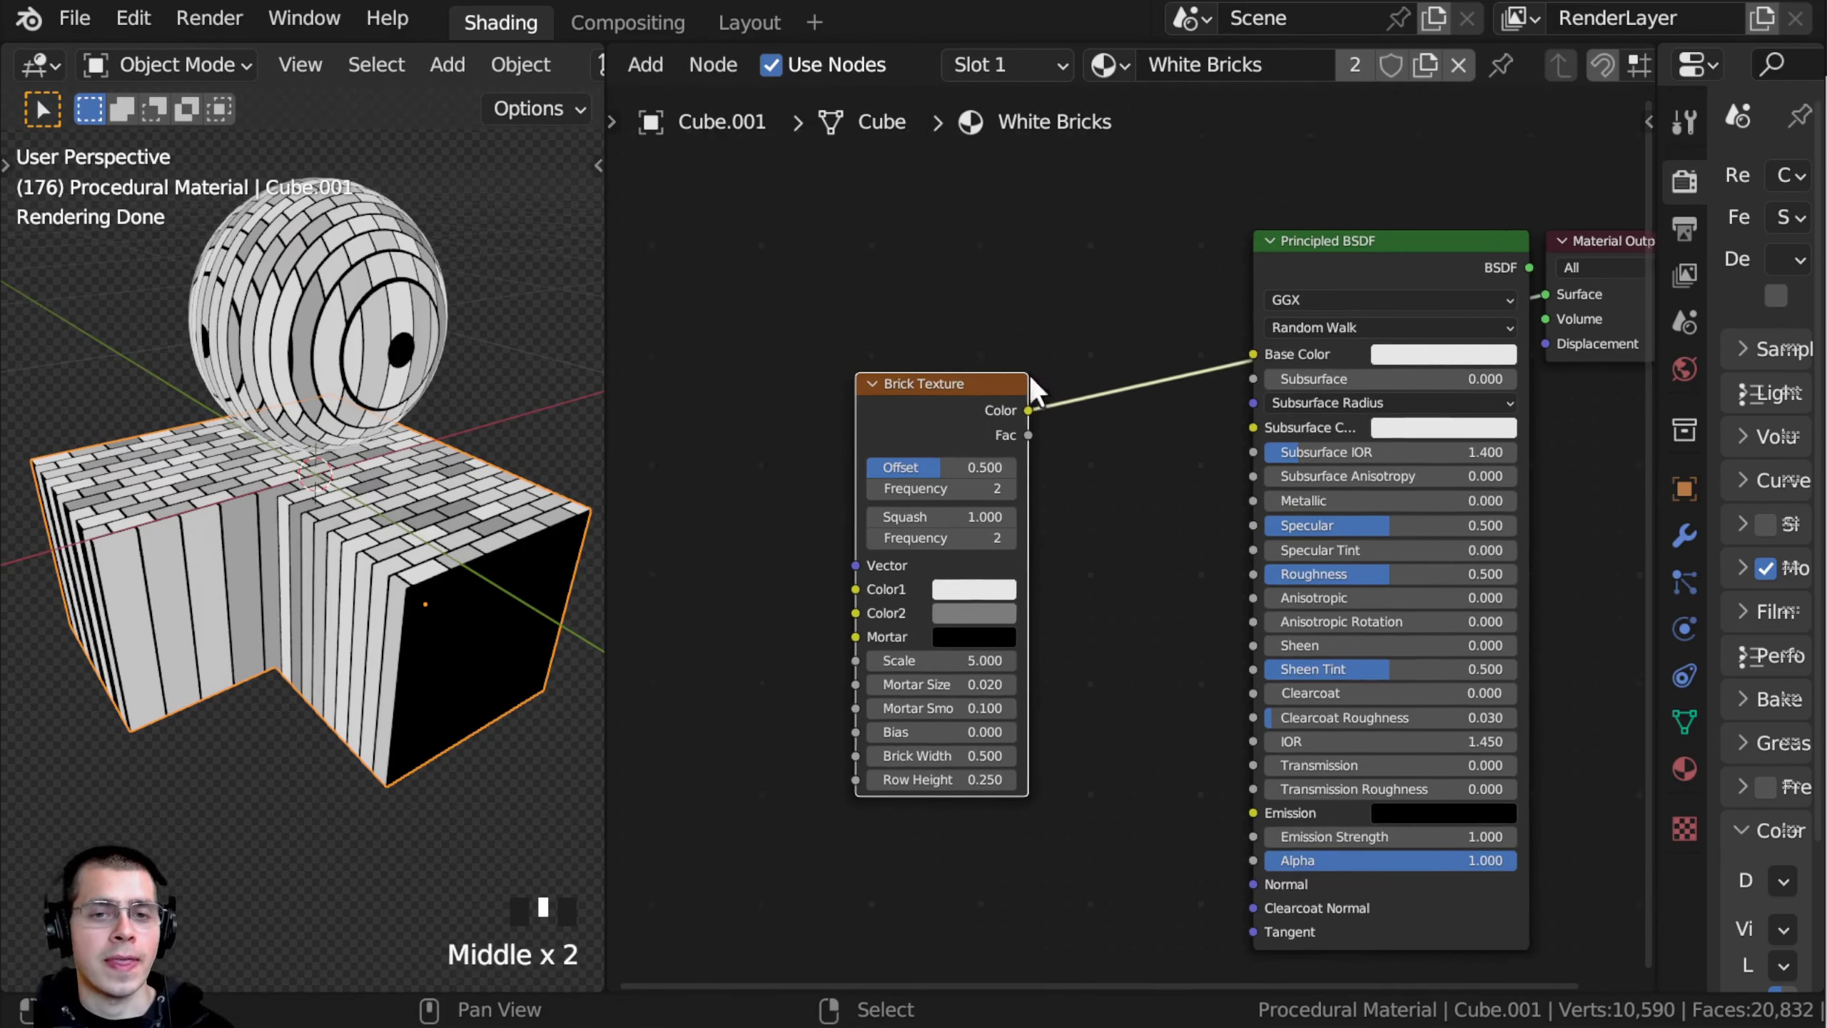
scroll(964, 354, "up", 1)
key("z")
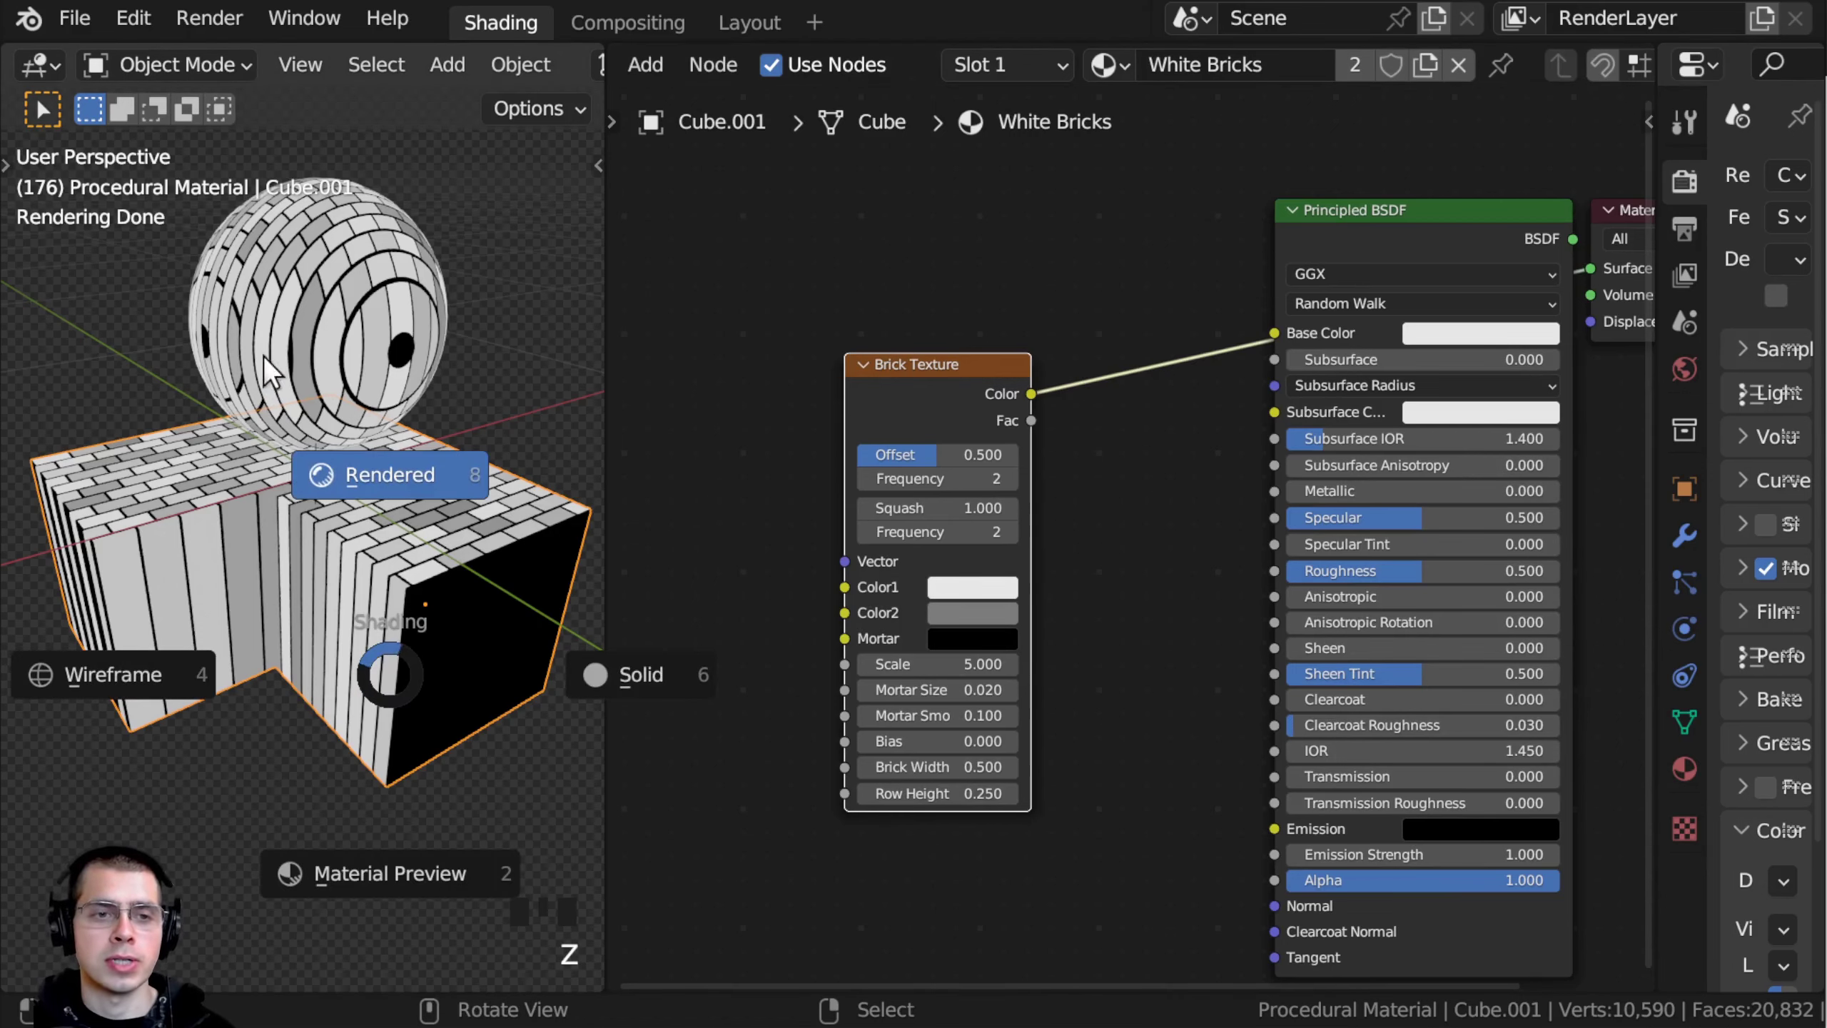
left_click(338, 336)
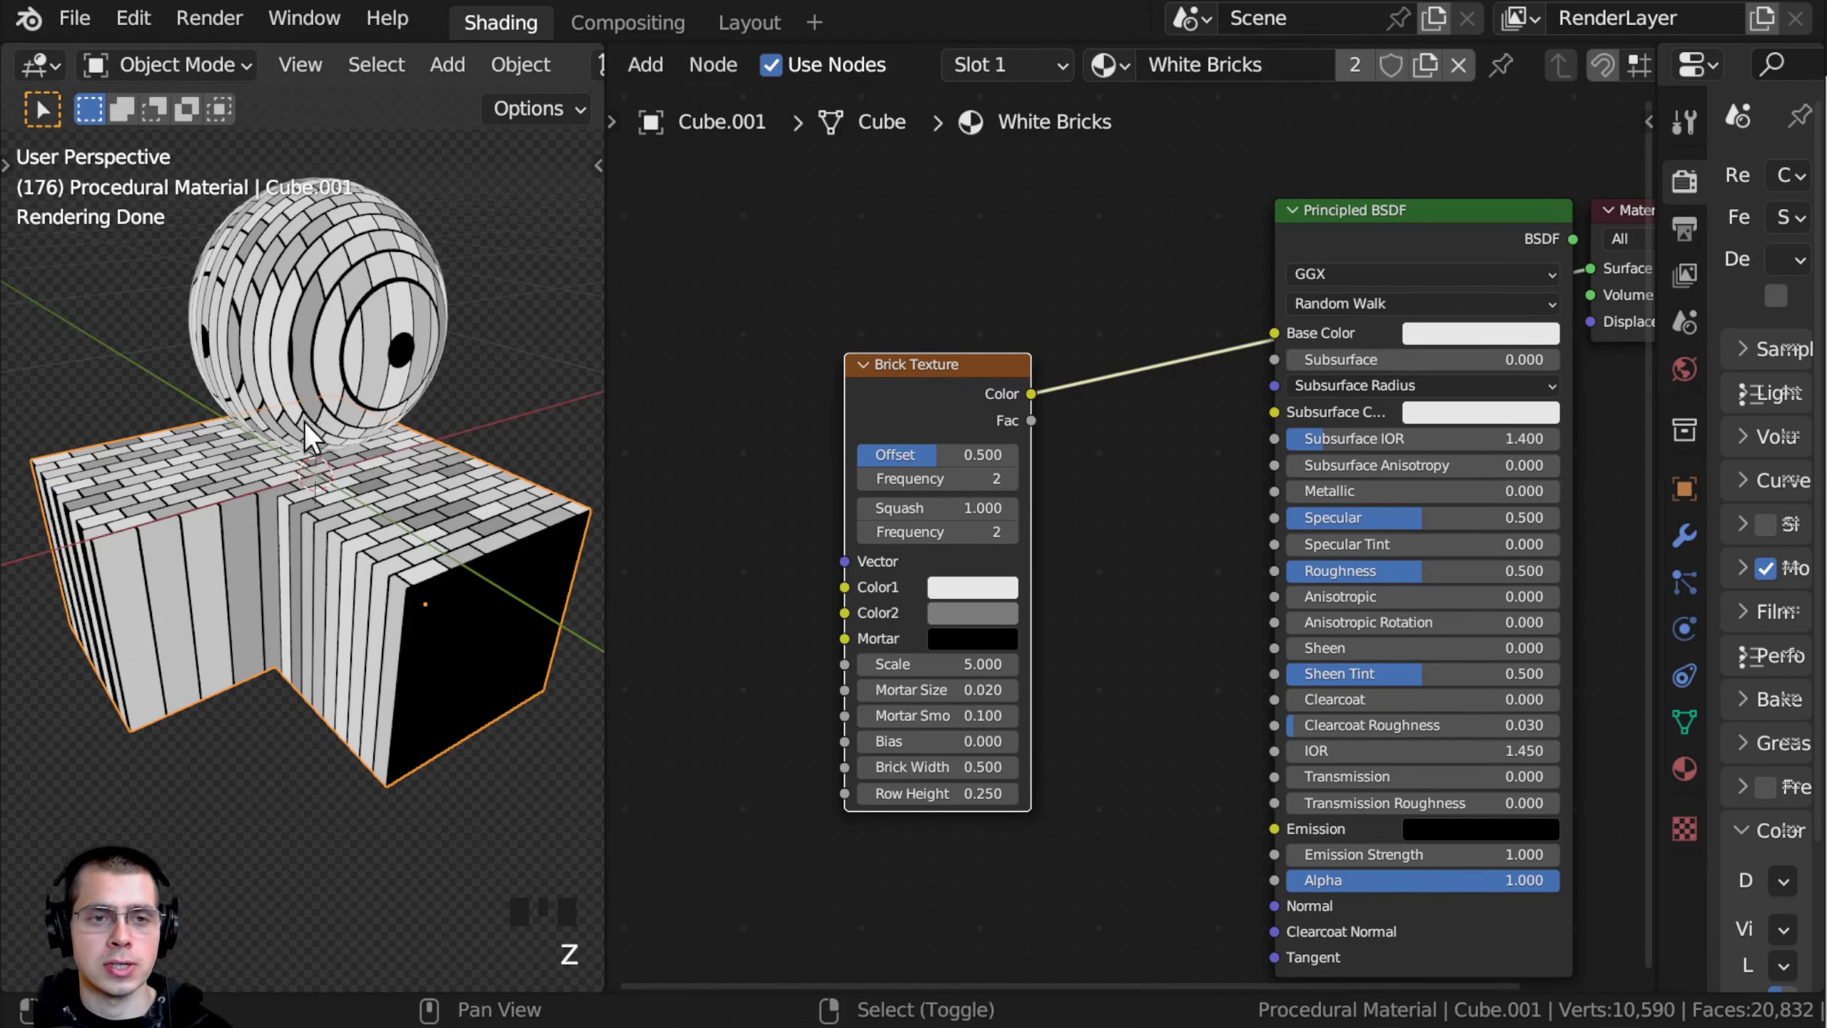
middle_click_drag(304, 421, 306, 431)
middle_click_drag(847, 422, 873, 425)
Step: Move the Brick Texture node slightly and add linked Texture Coordinate and Mapping nodes to its Vector input
left_click_drag(945, 408, 918, 368)
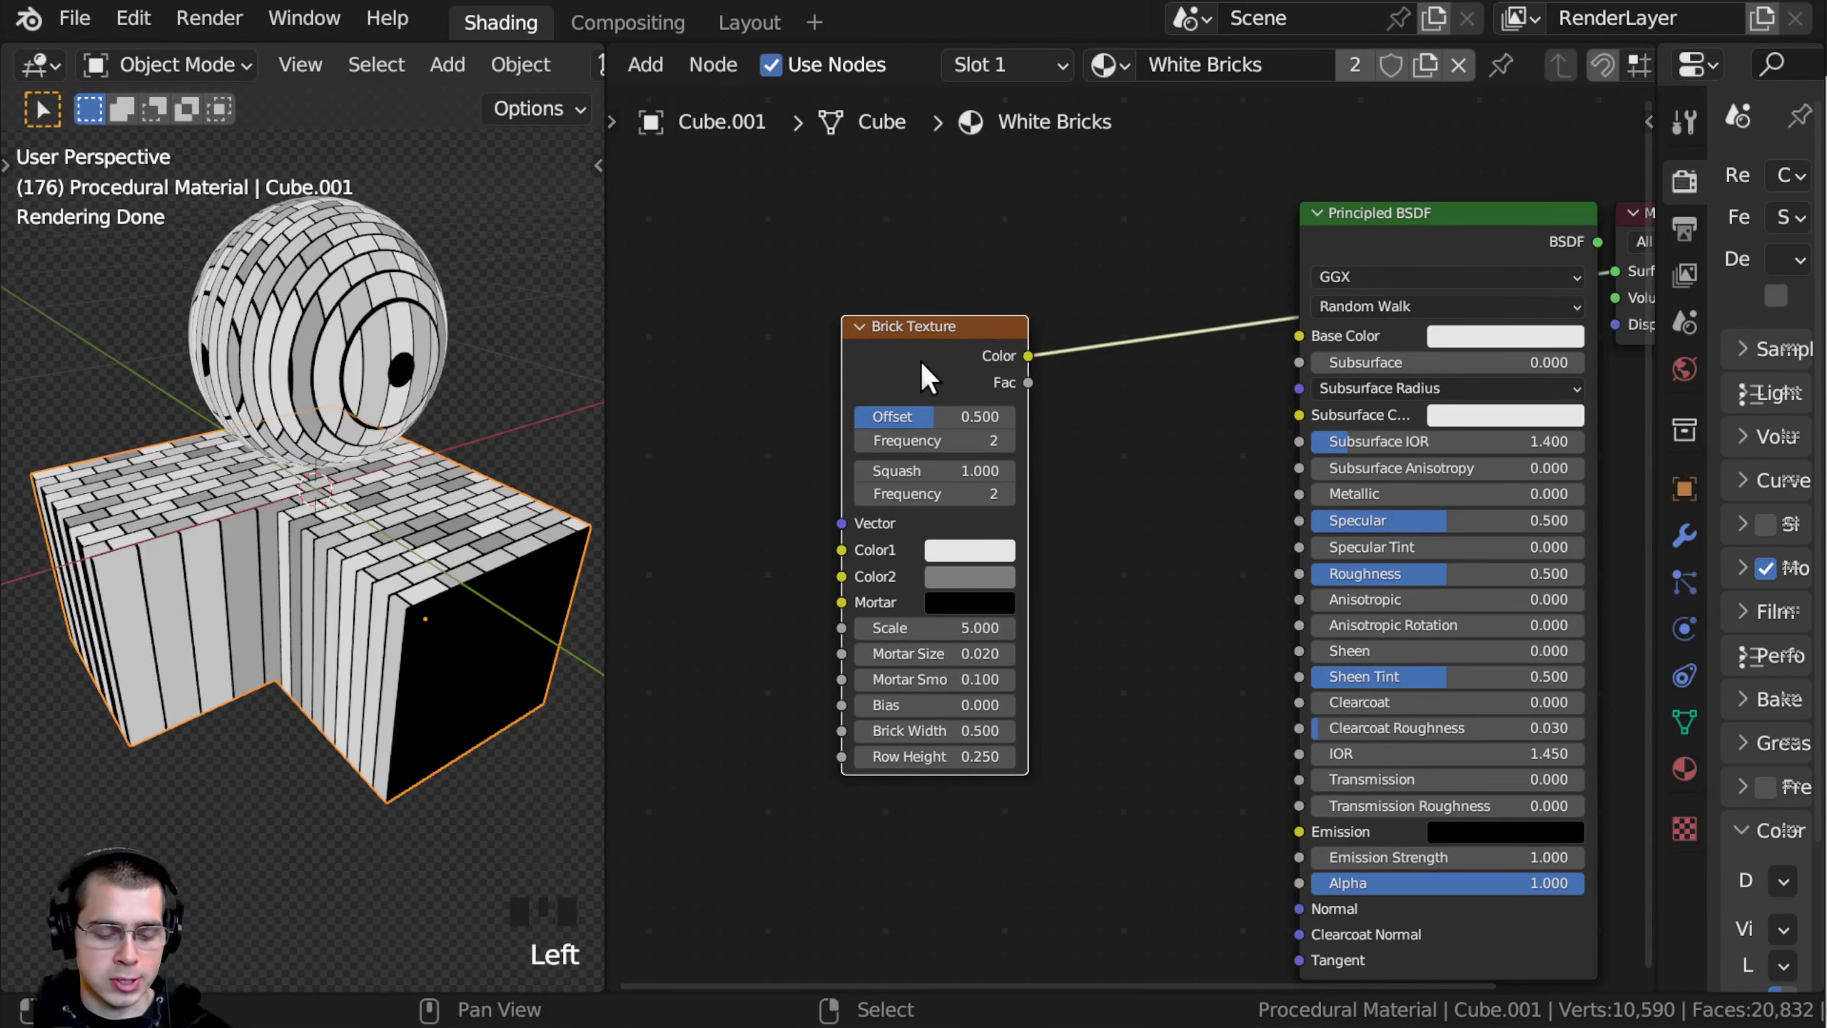
middle_click_drag(926, 372, 941, 398)
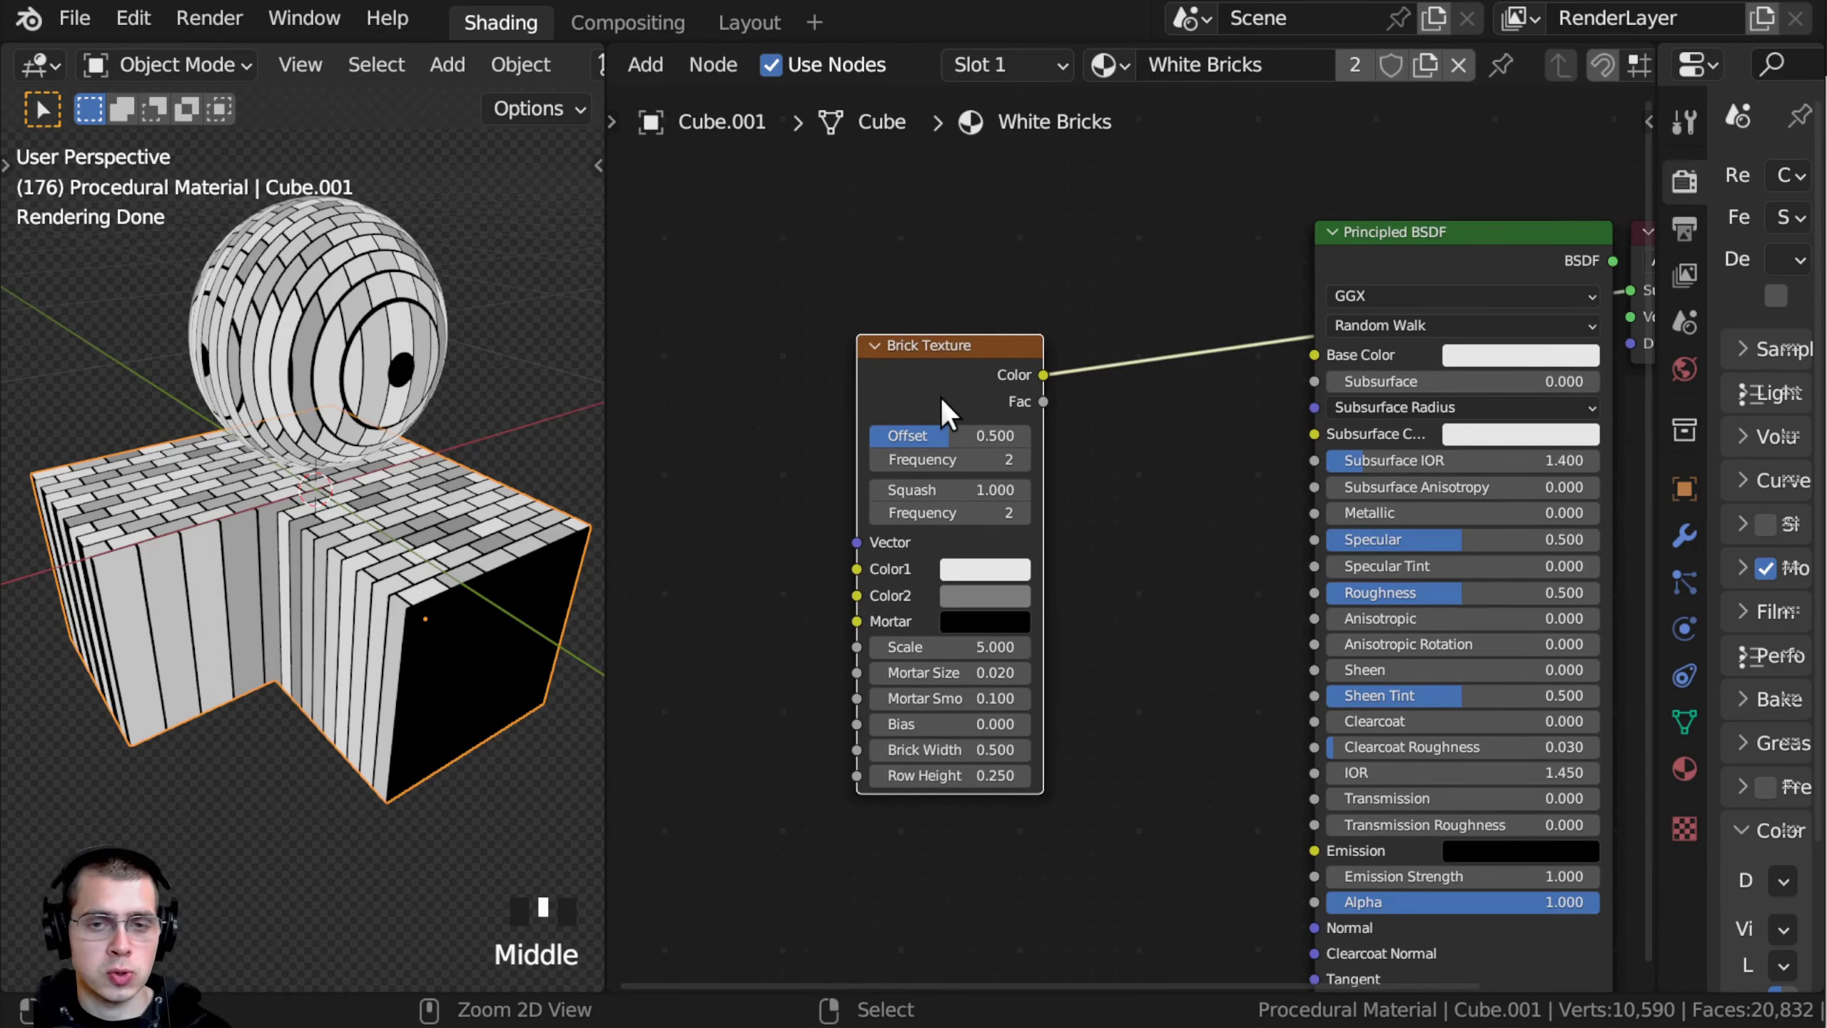
key("ctrl+t")
left_click(938, 397)
scroll(1264, 448, "up", 1)
middle_click_drag(727, 418, 1027, 474)
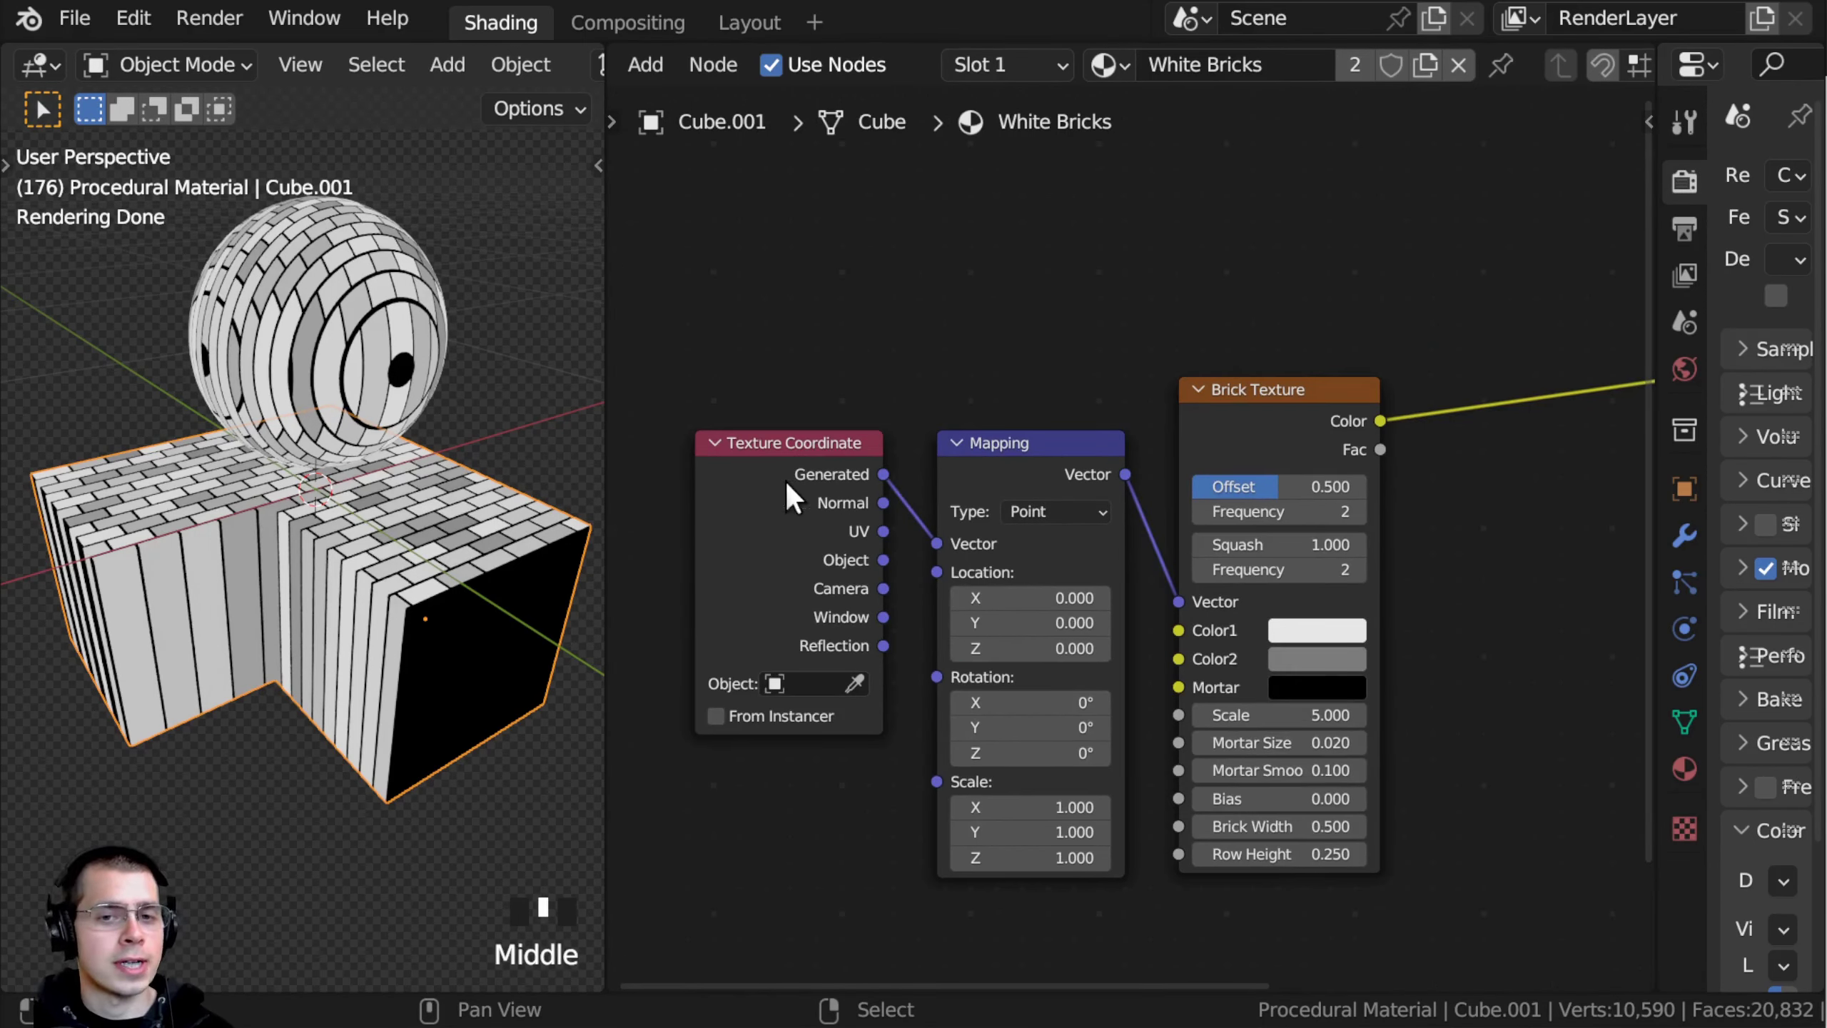
left_click(783, 486)
left_click(1004, 469)
left_click(1220, 422)
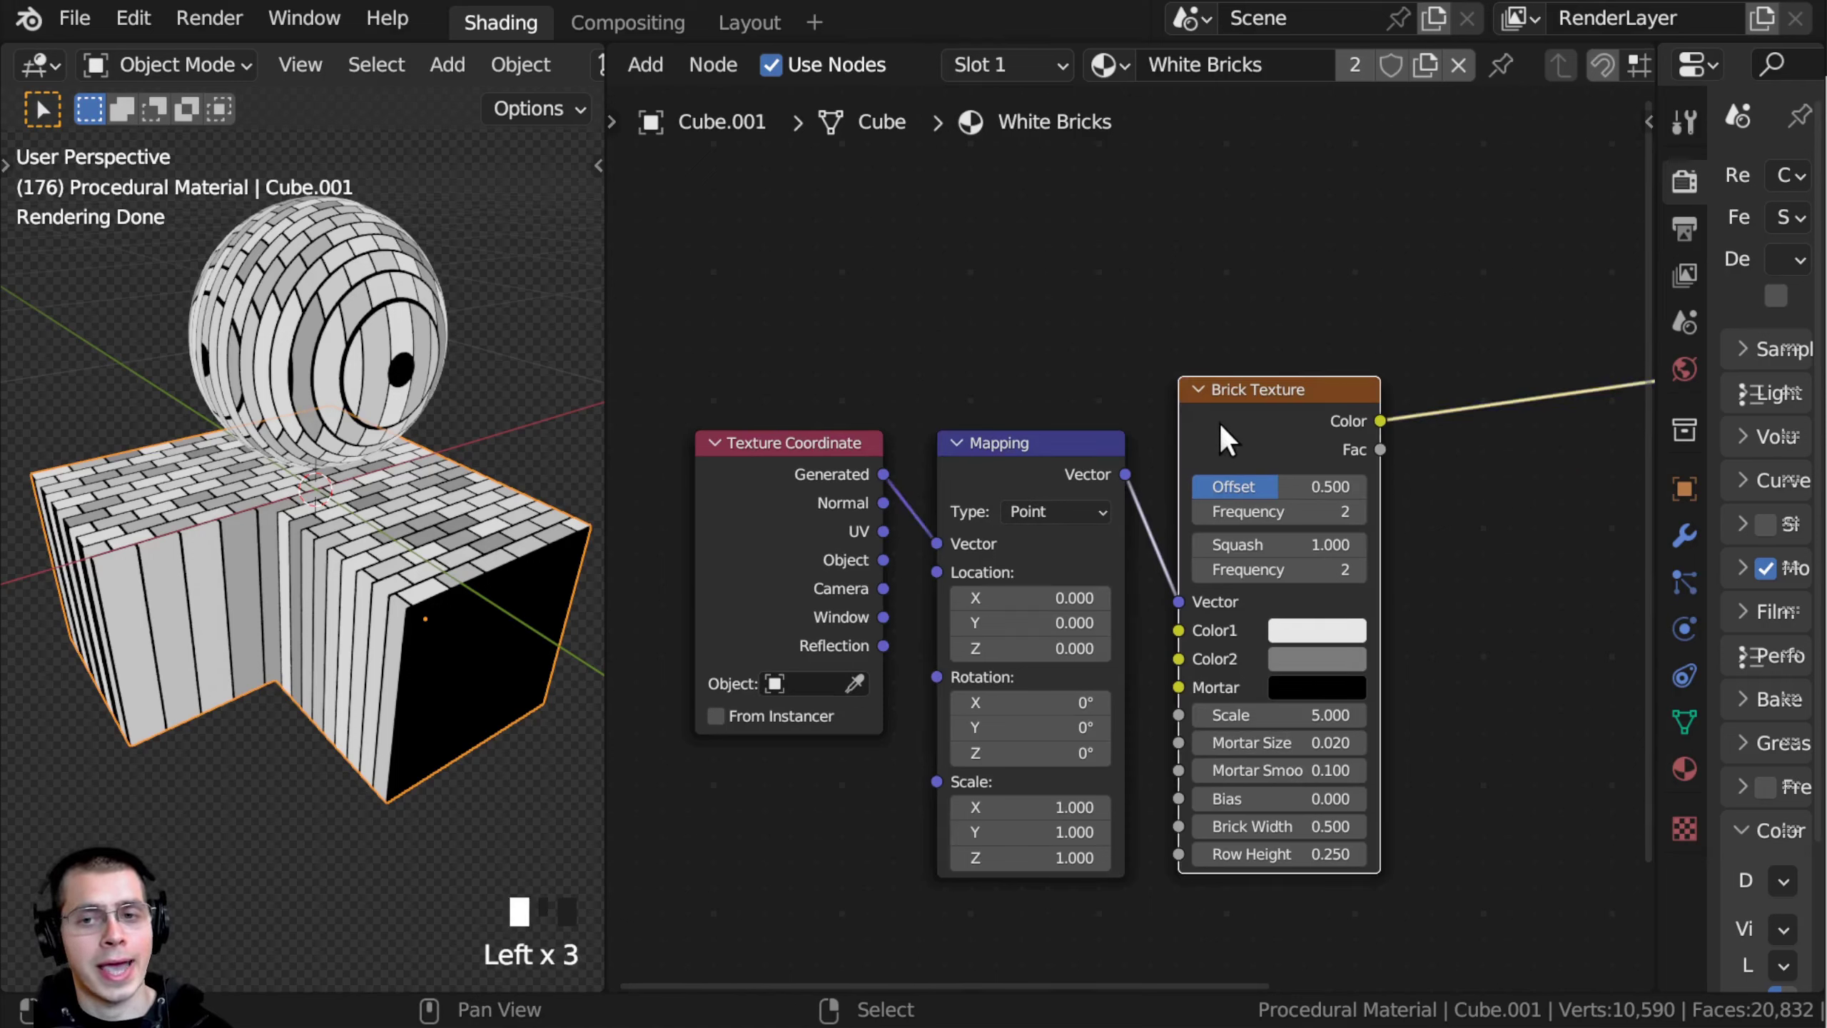
left_click_drag(754, 277, 1036, 554)
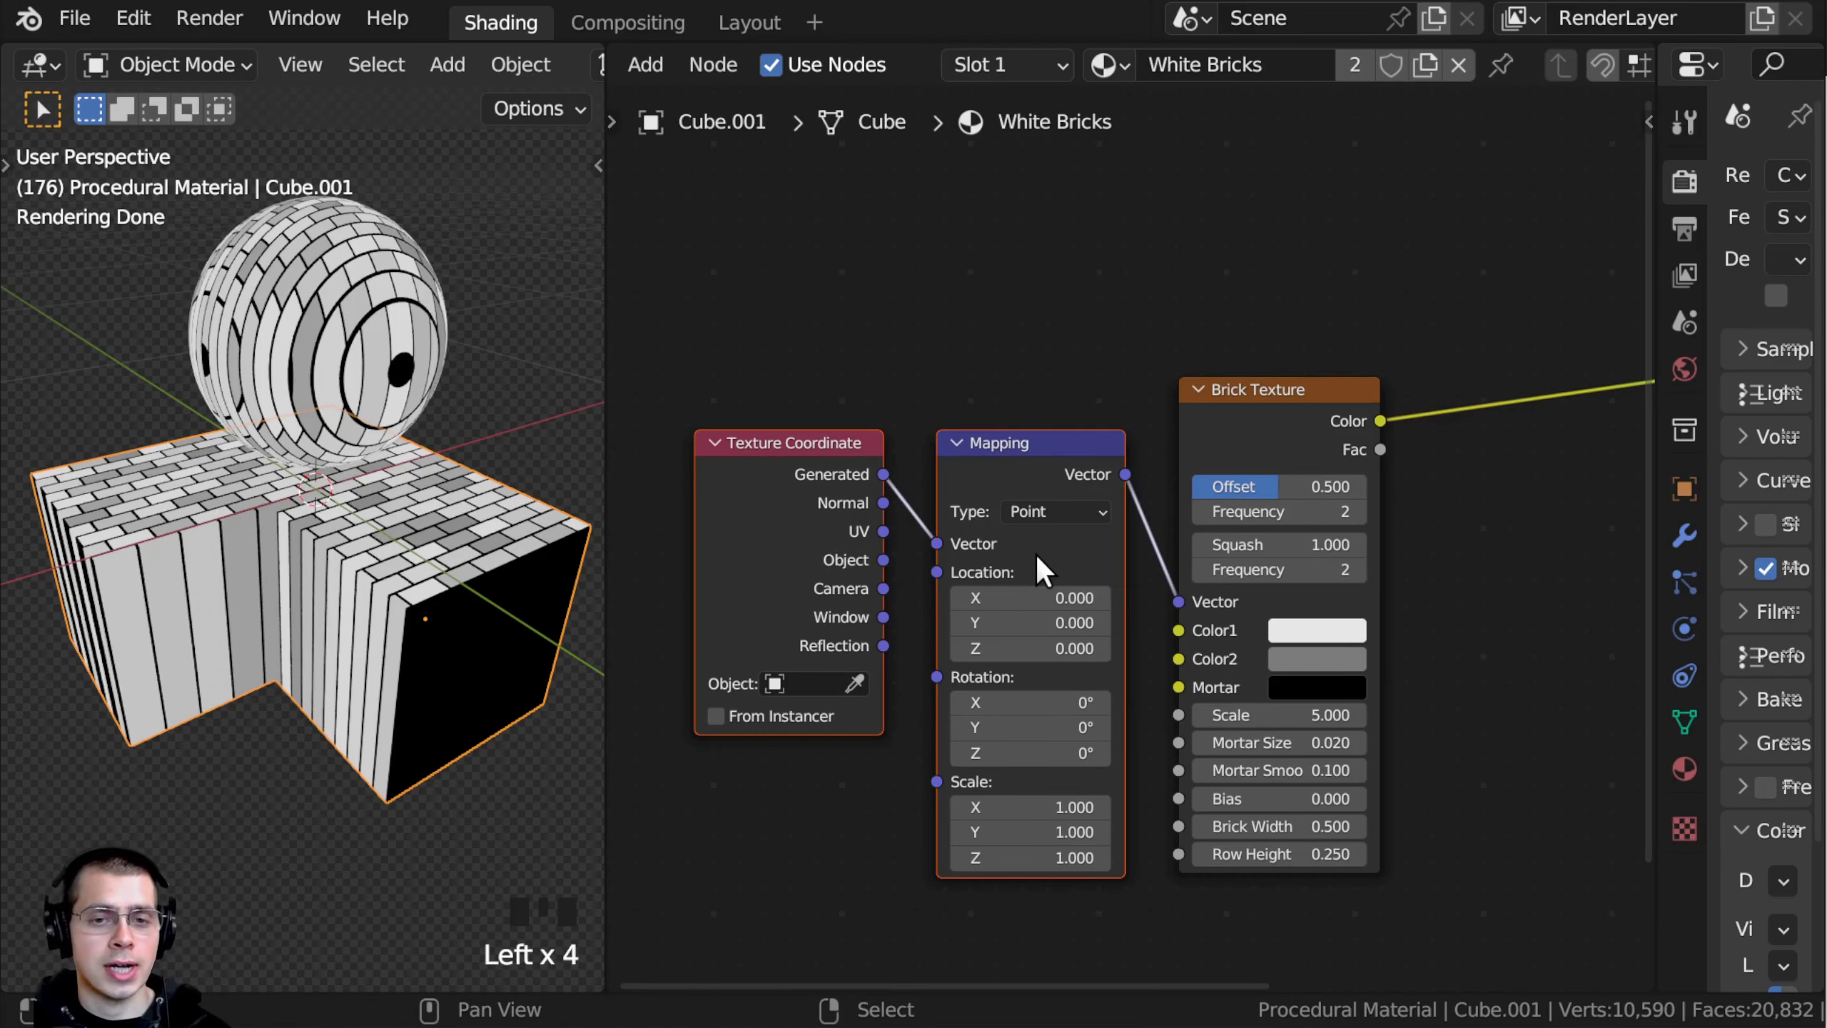
left_click(1261, 407)
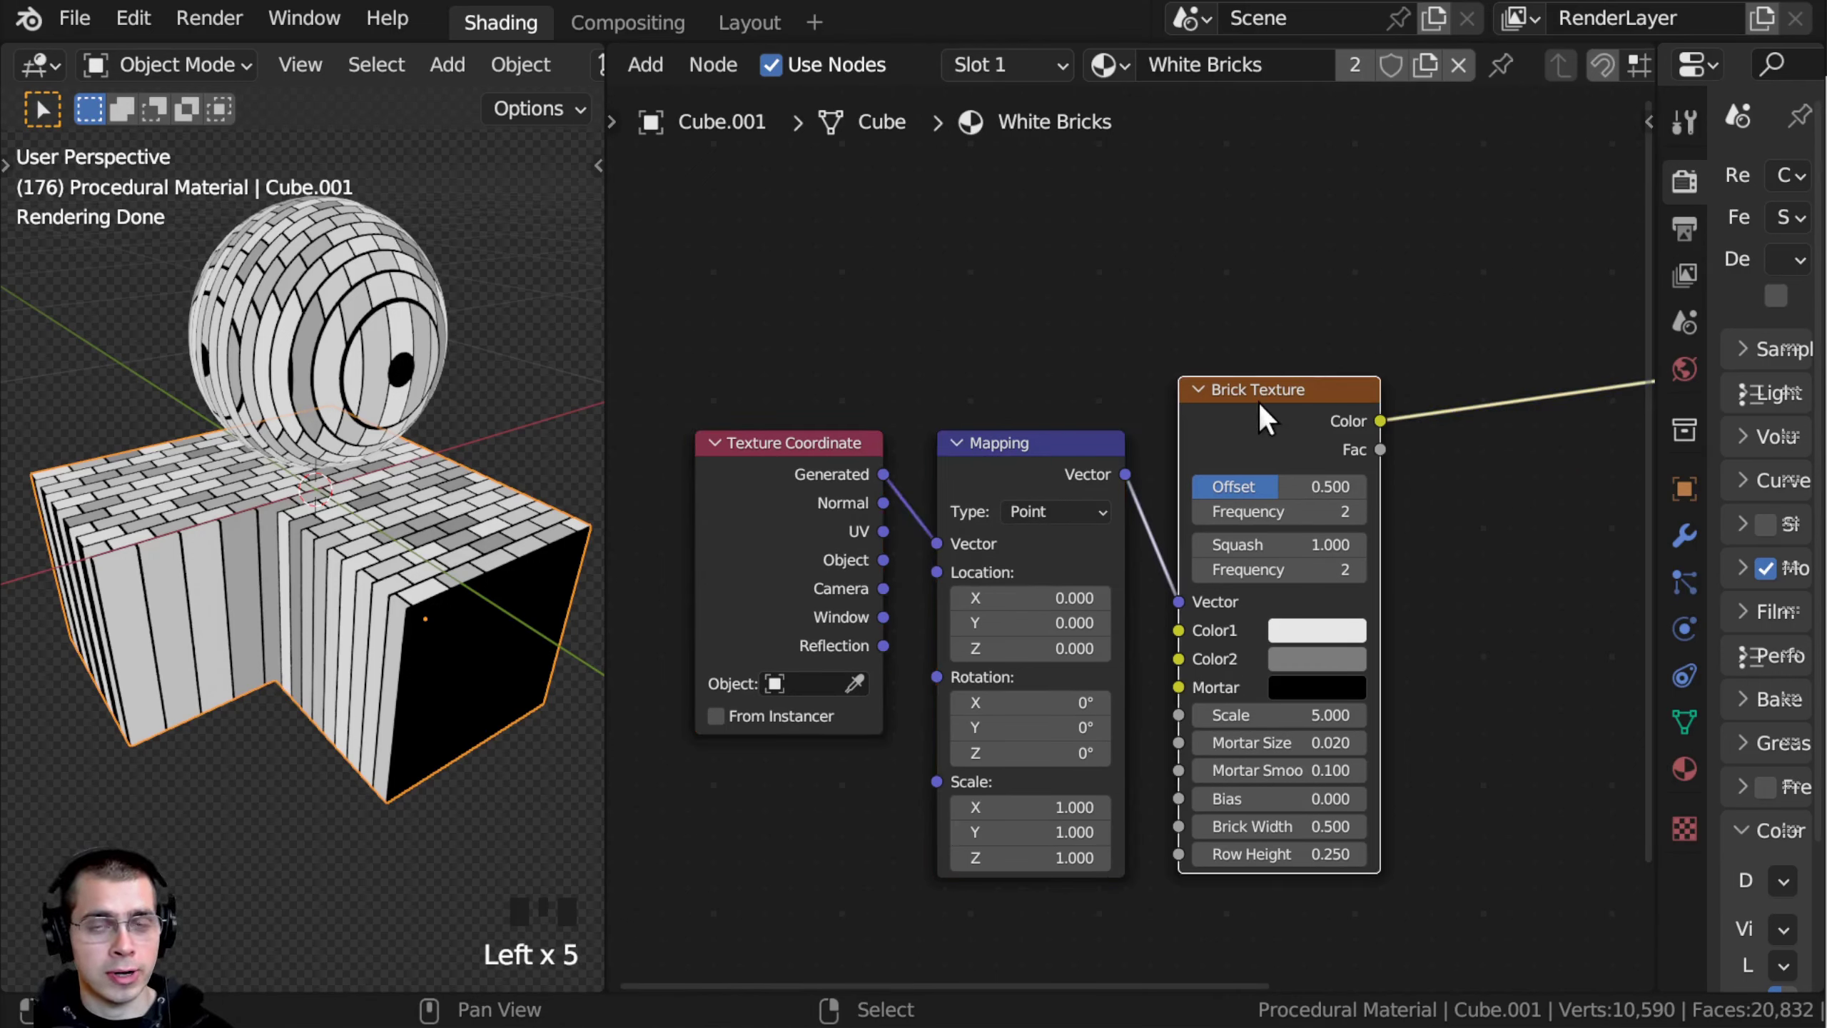
Step: Try the Object output of the Texture Coordinate node as the Mapping vector and check the bricks on the block's sides
scroll(454, 563, "up", 1)
scroll(402, 492, "up", 1)
middle_click_drag(401, 491, 402, 450, "shift")
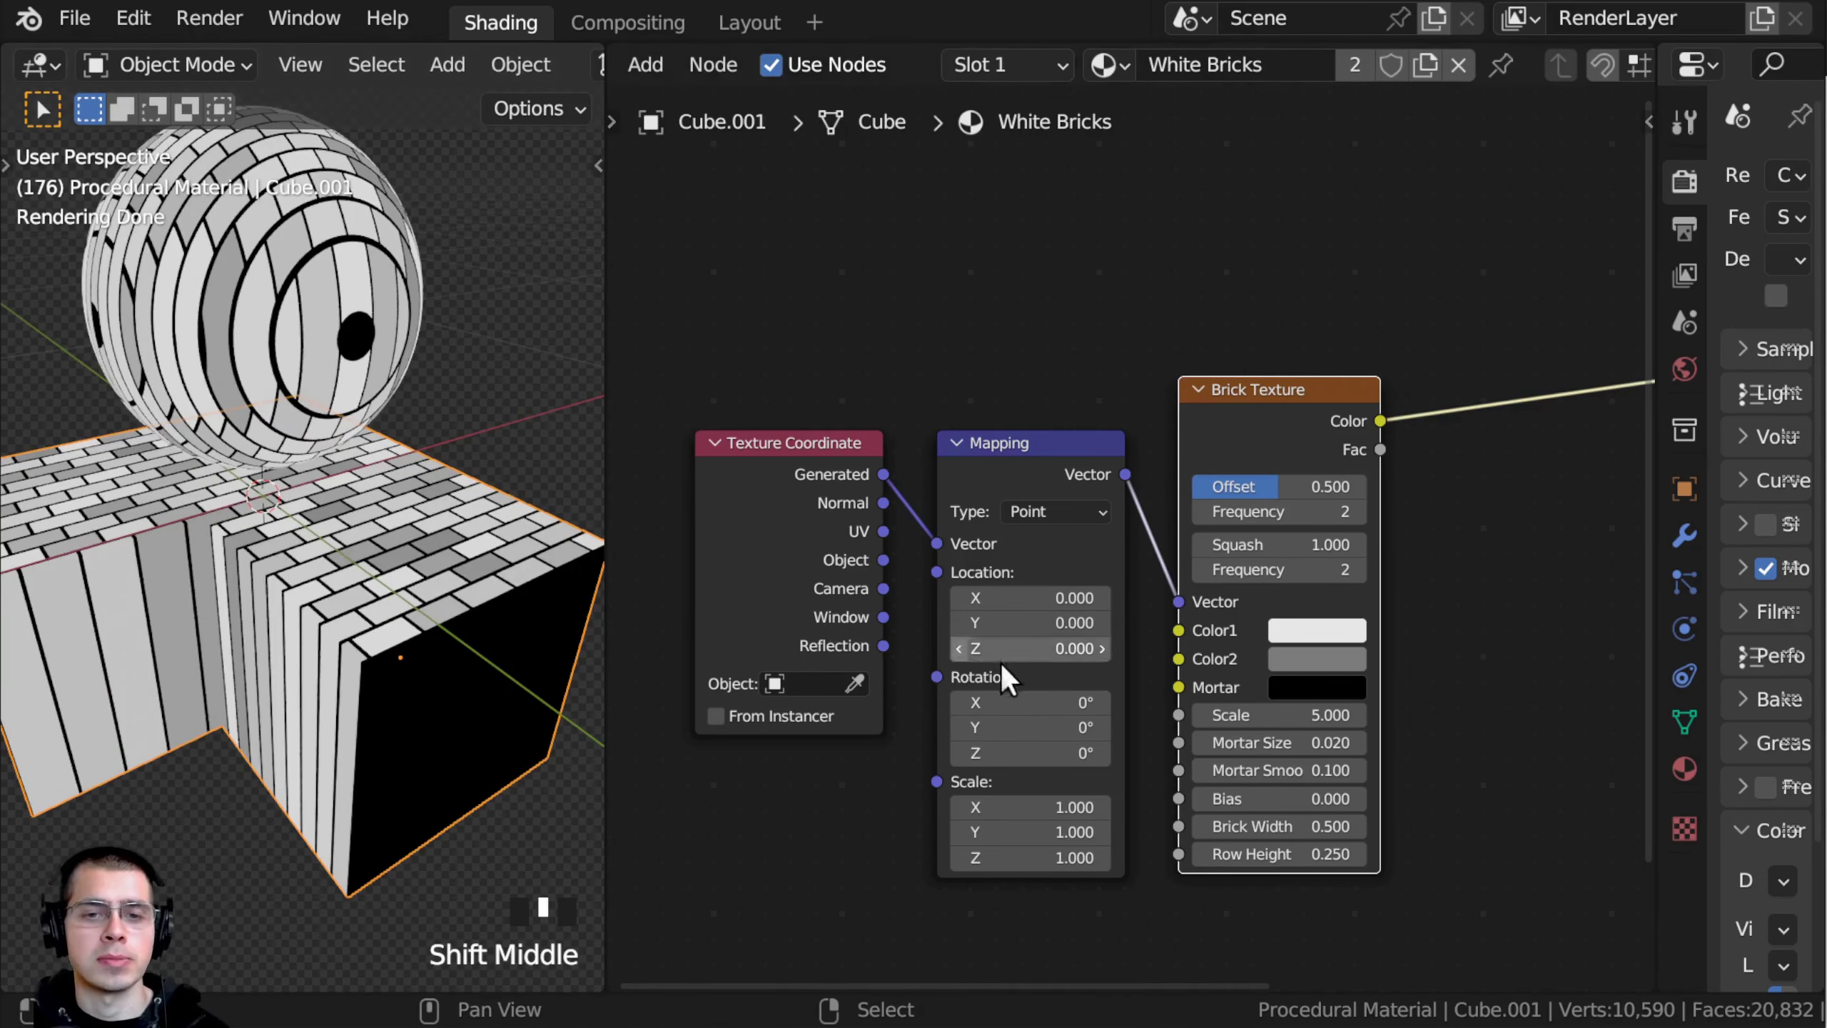
scroll(1001, 663, "up", 2)
scroll(964, 479, "up", 2)
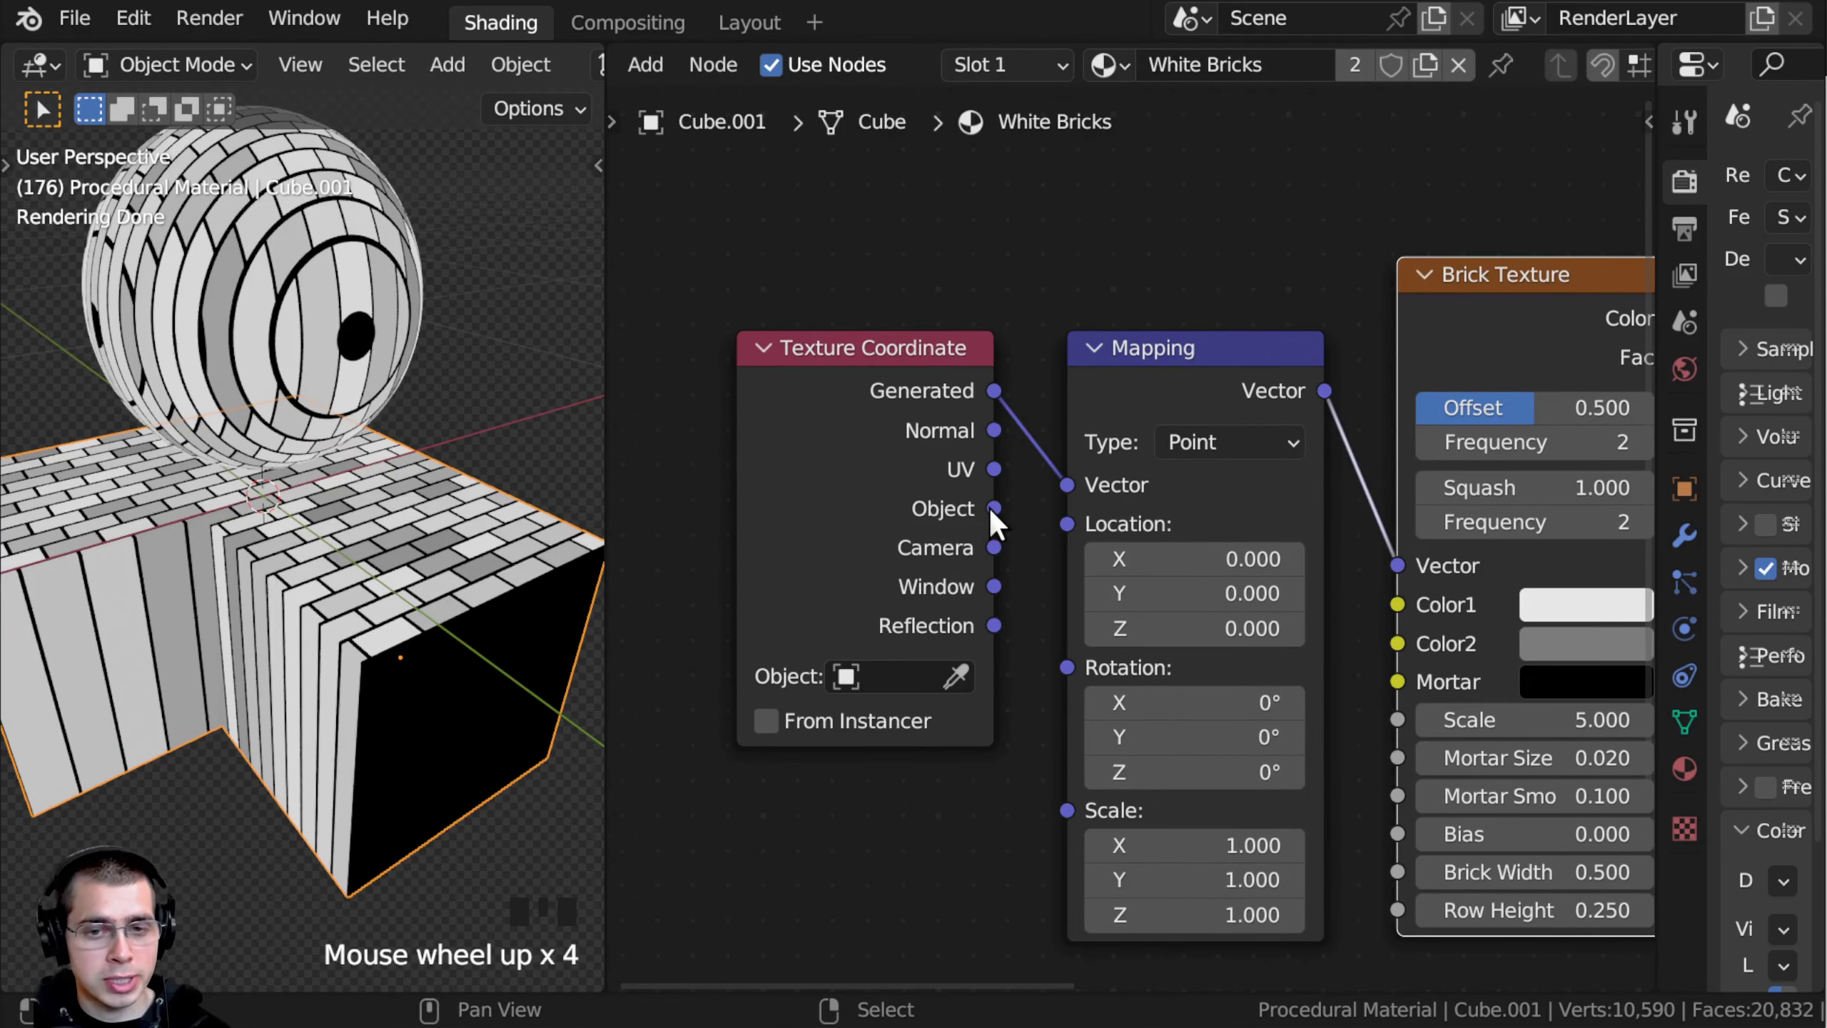
left_click_drag(992, 508, 1055, 488)
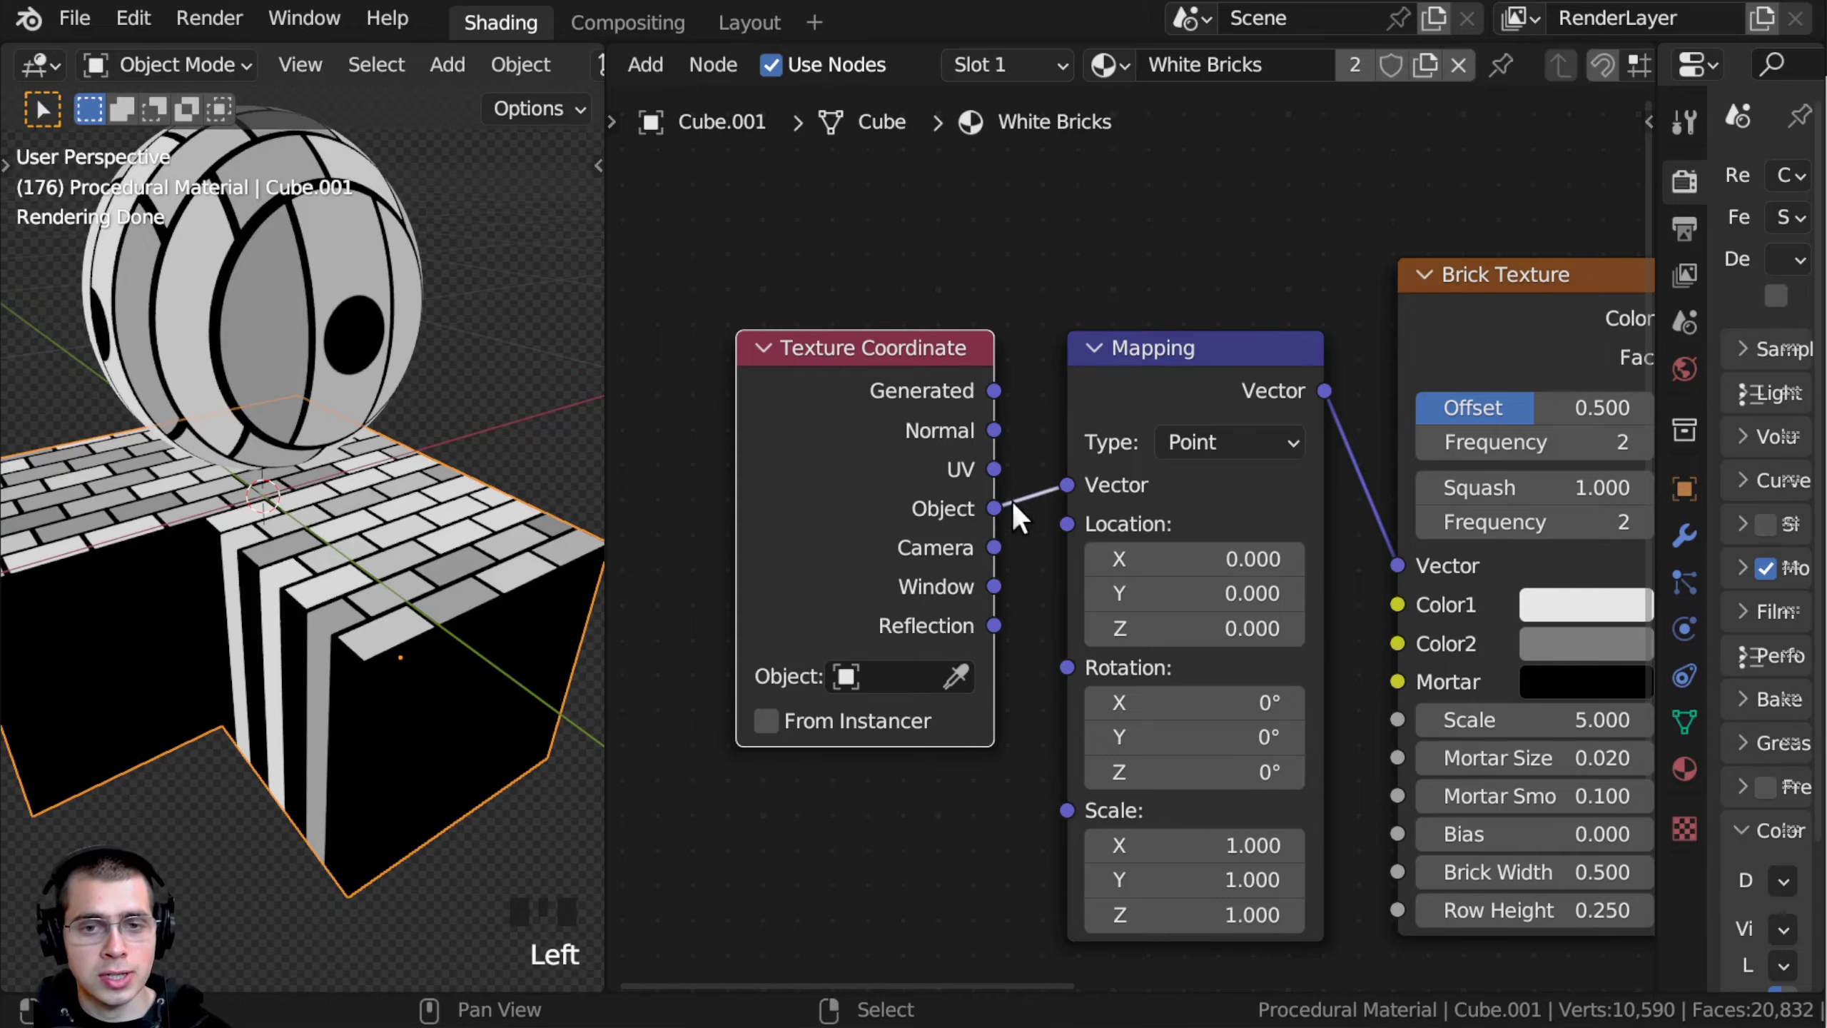
left_click_drag(1136, 400, 1128, 400)
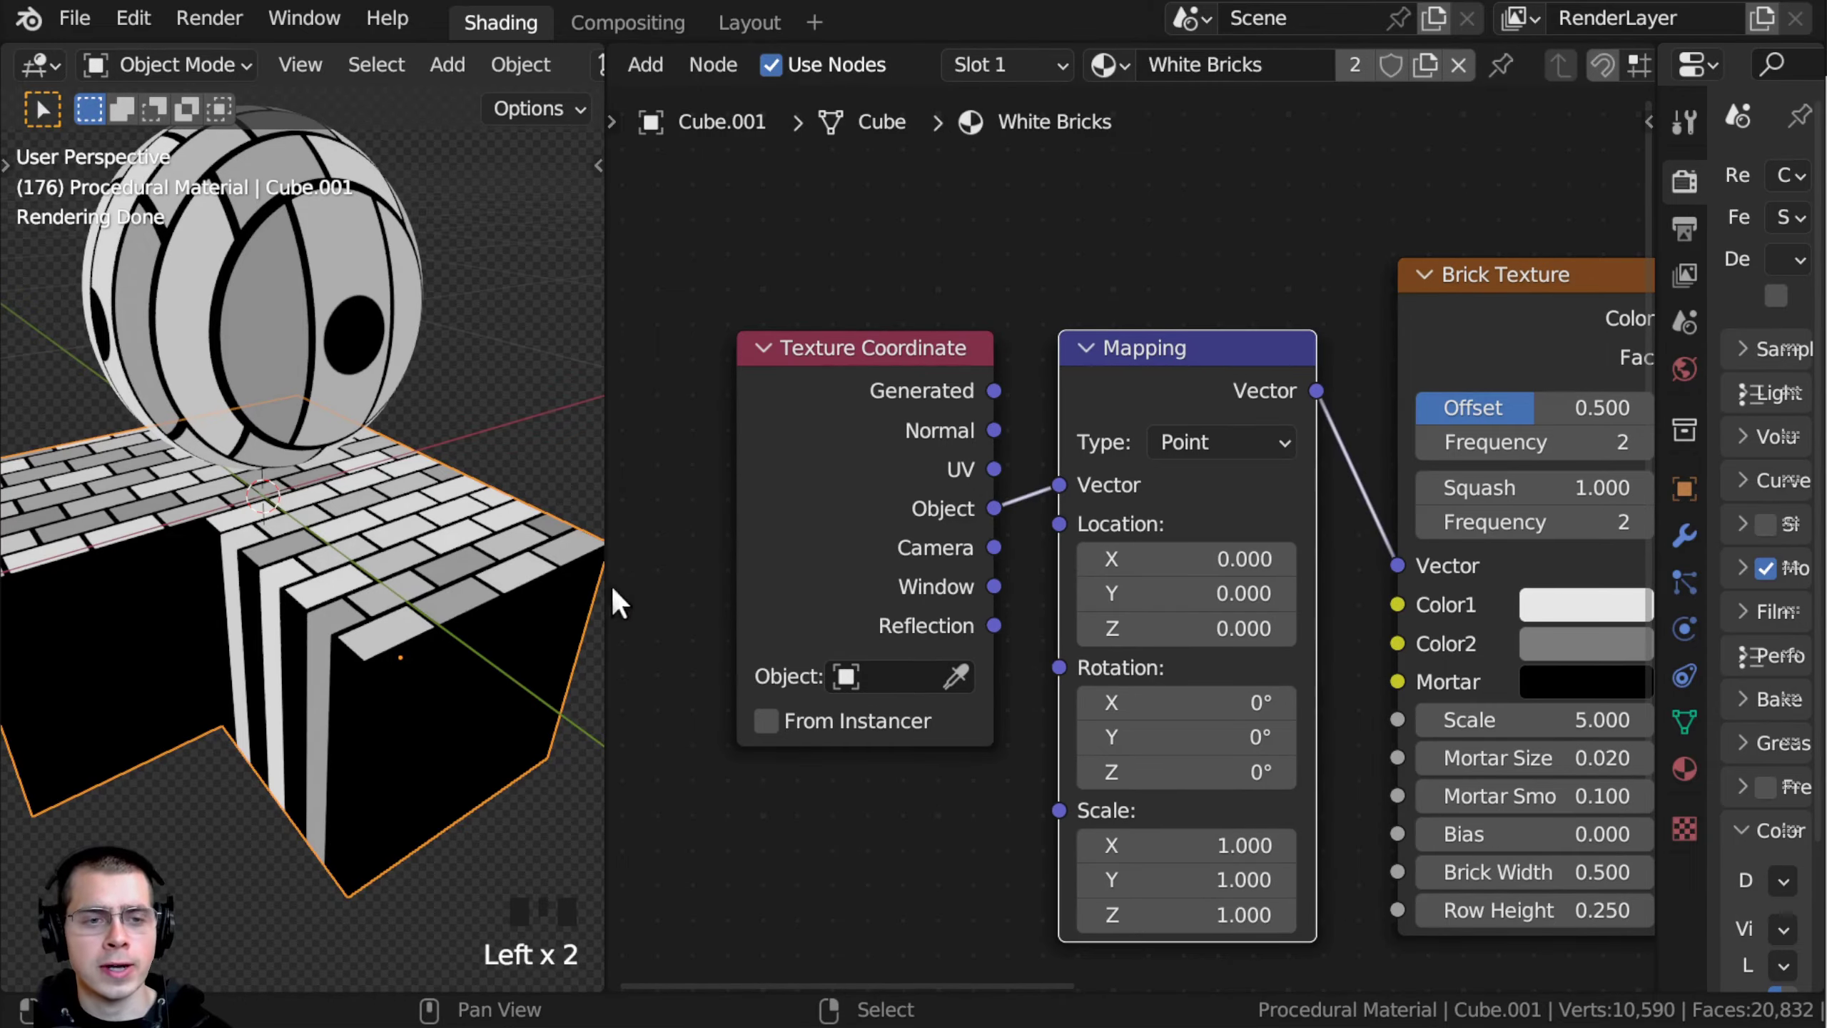
middle_click_drag(590, 561, 420, 740)
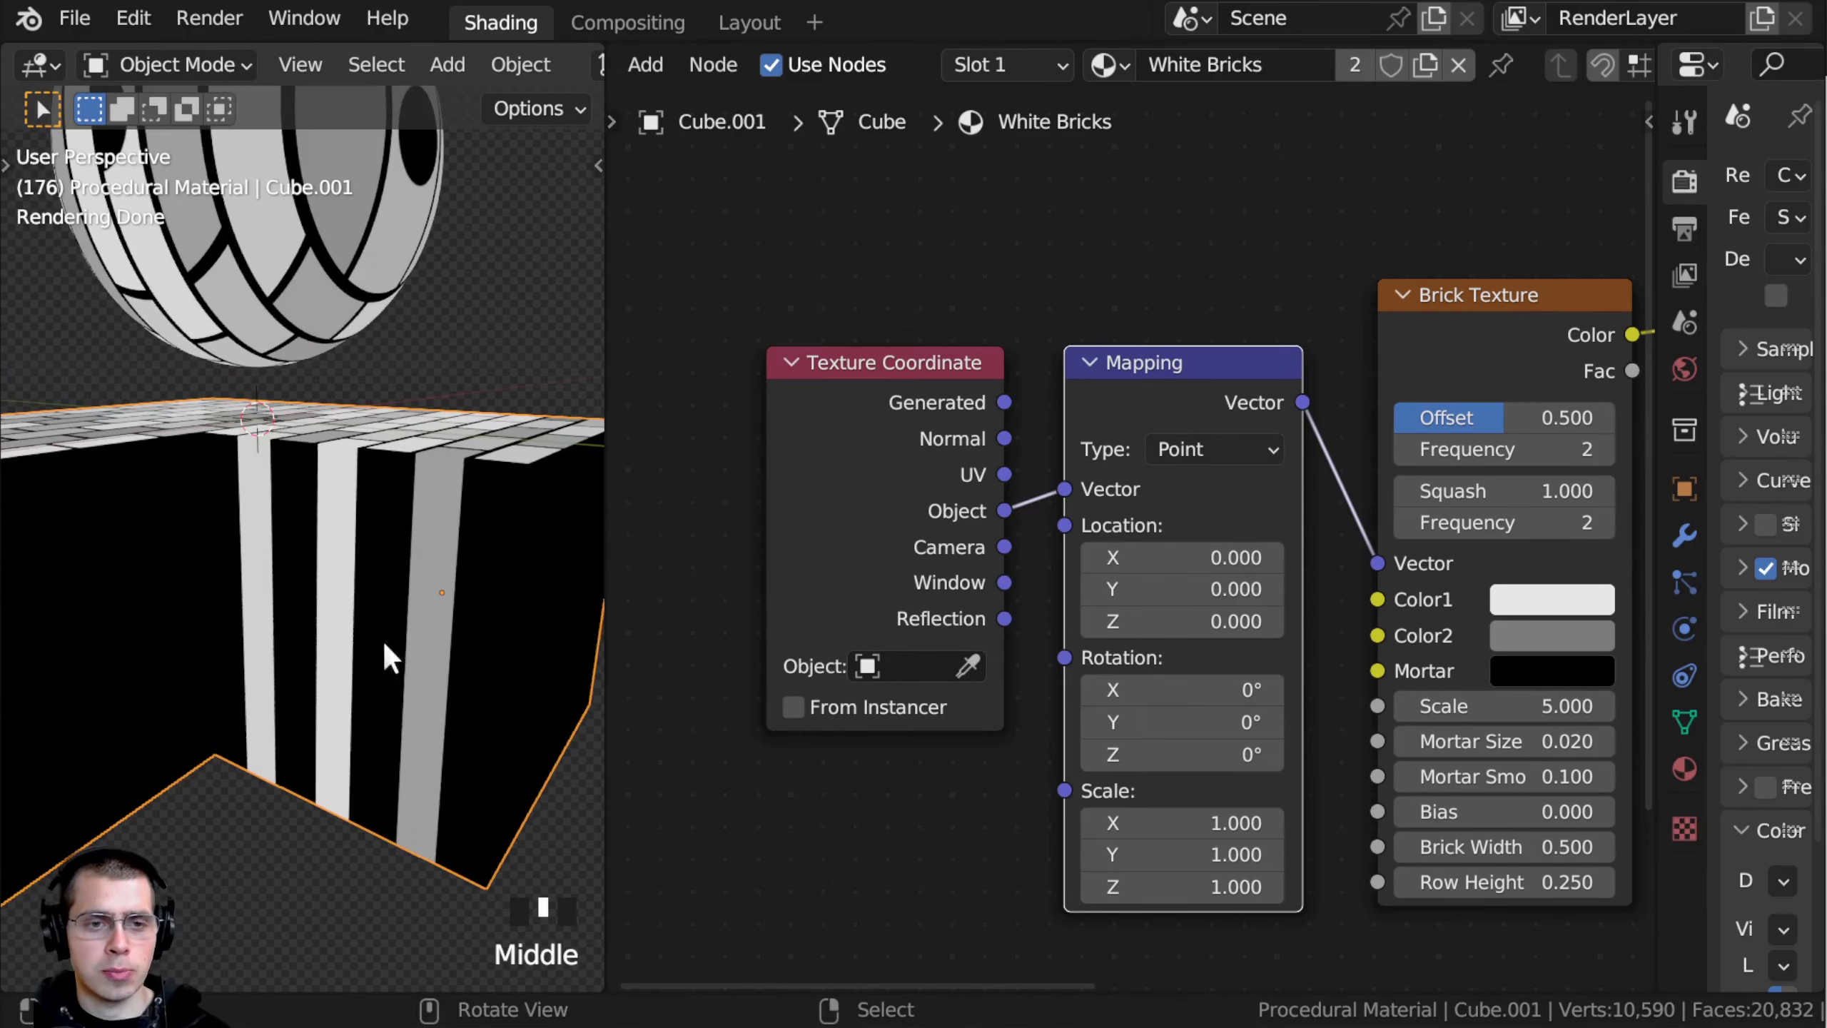
middle_click_drag(382, 641, 388, 489)
scroll(211, 696, "up", 2)
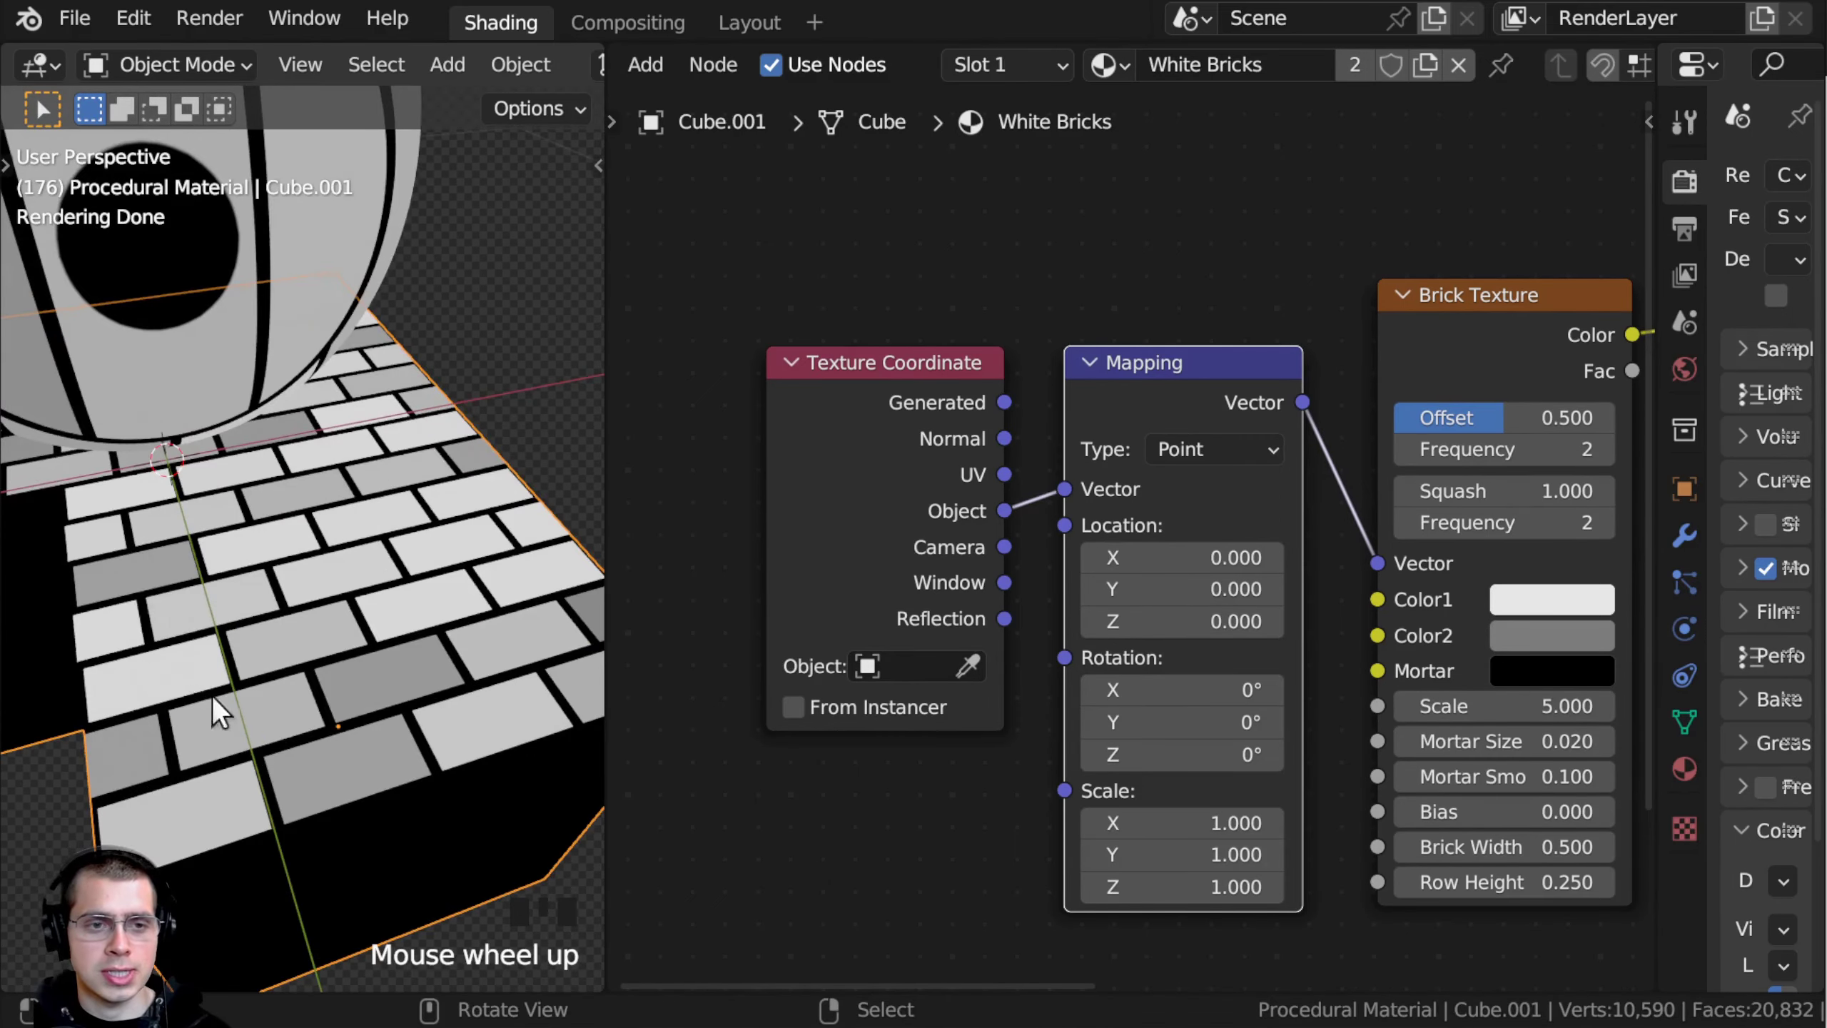
scroll(212, 696, "down", 2)
middle_click_drag(211, 696, 214, 680)
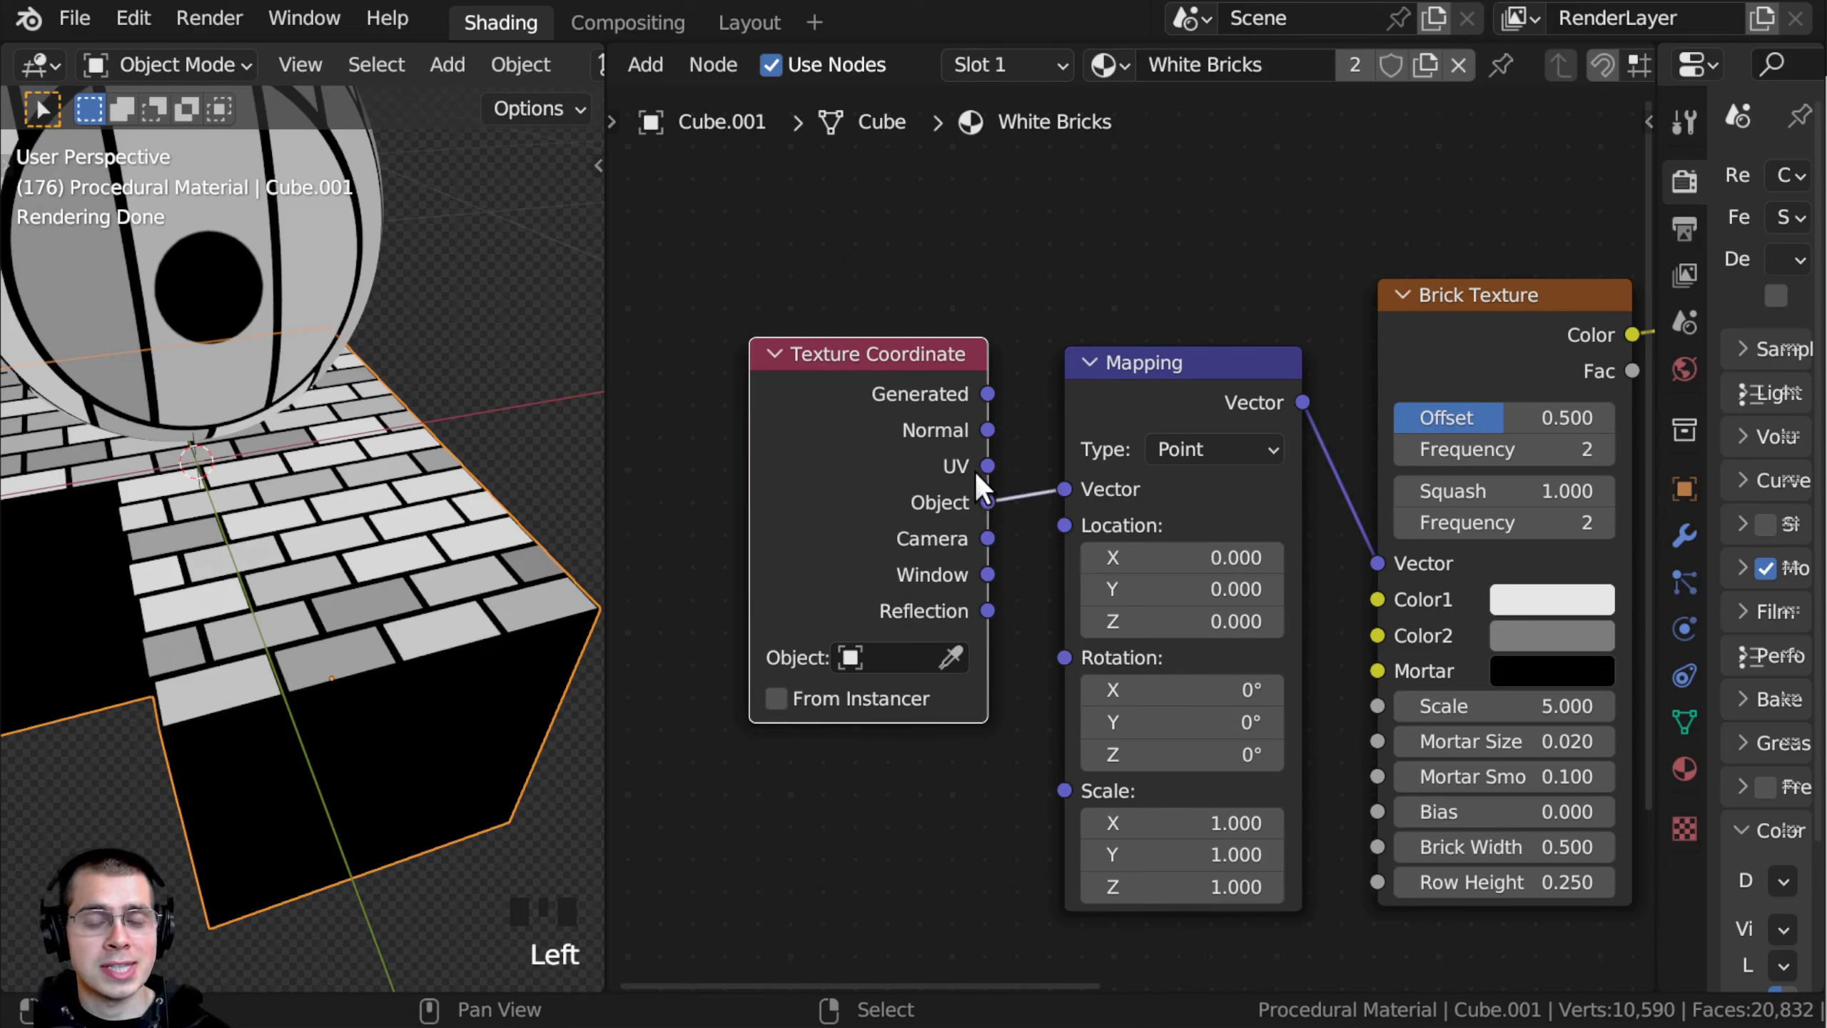
Step: Connect the UV output of the Texture Coordinate node to the Mapping node's Vector input
left_click_drag(988, 466, 1076, 486)
left_click_drag(988, 466, 986, 472)
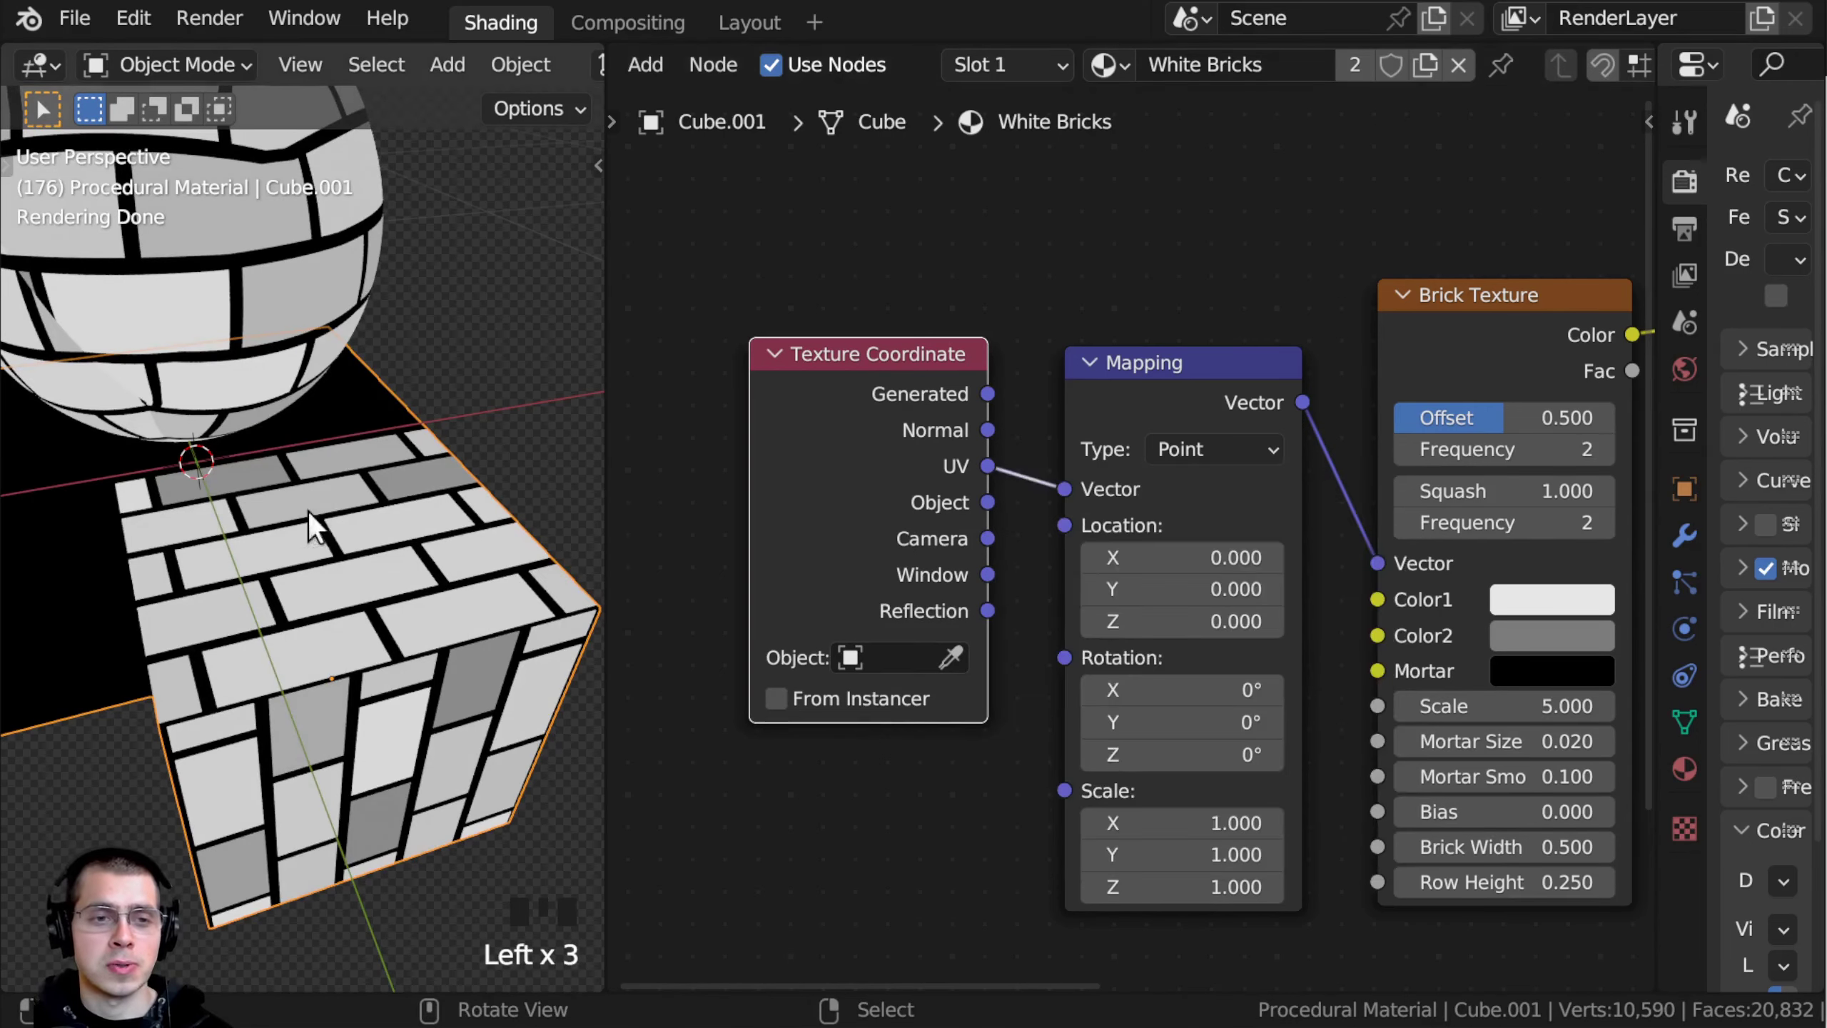
middle_click_drag(309, 511, 329, 434)
middle_click_drag(417, 396, 497, 377)
Step: Examine how the UV-mapped bricks wrap around the sphere and the L-shaped block from different angles
right_click(351, 402)
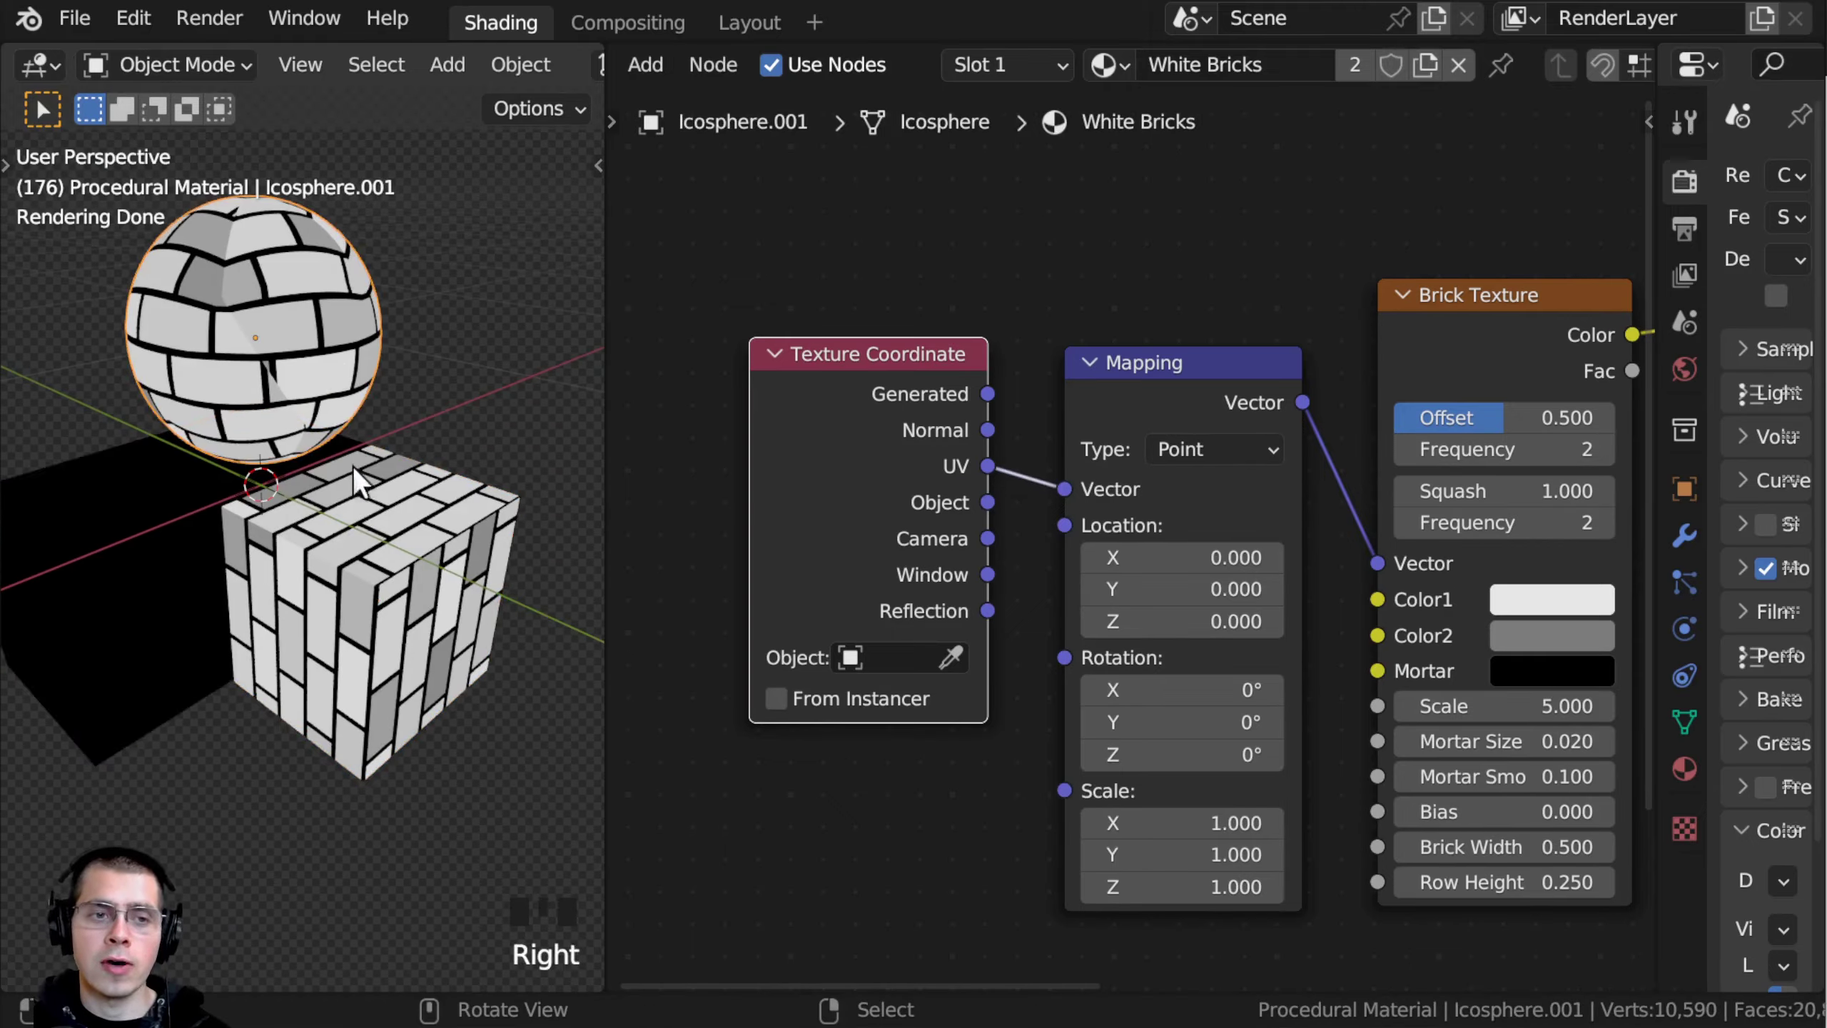
right_click(328, 482)
middle_click_drag(302, 489, 297, 432)
scroll(331, 451, "up", 1)
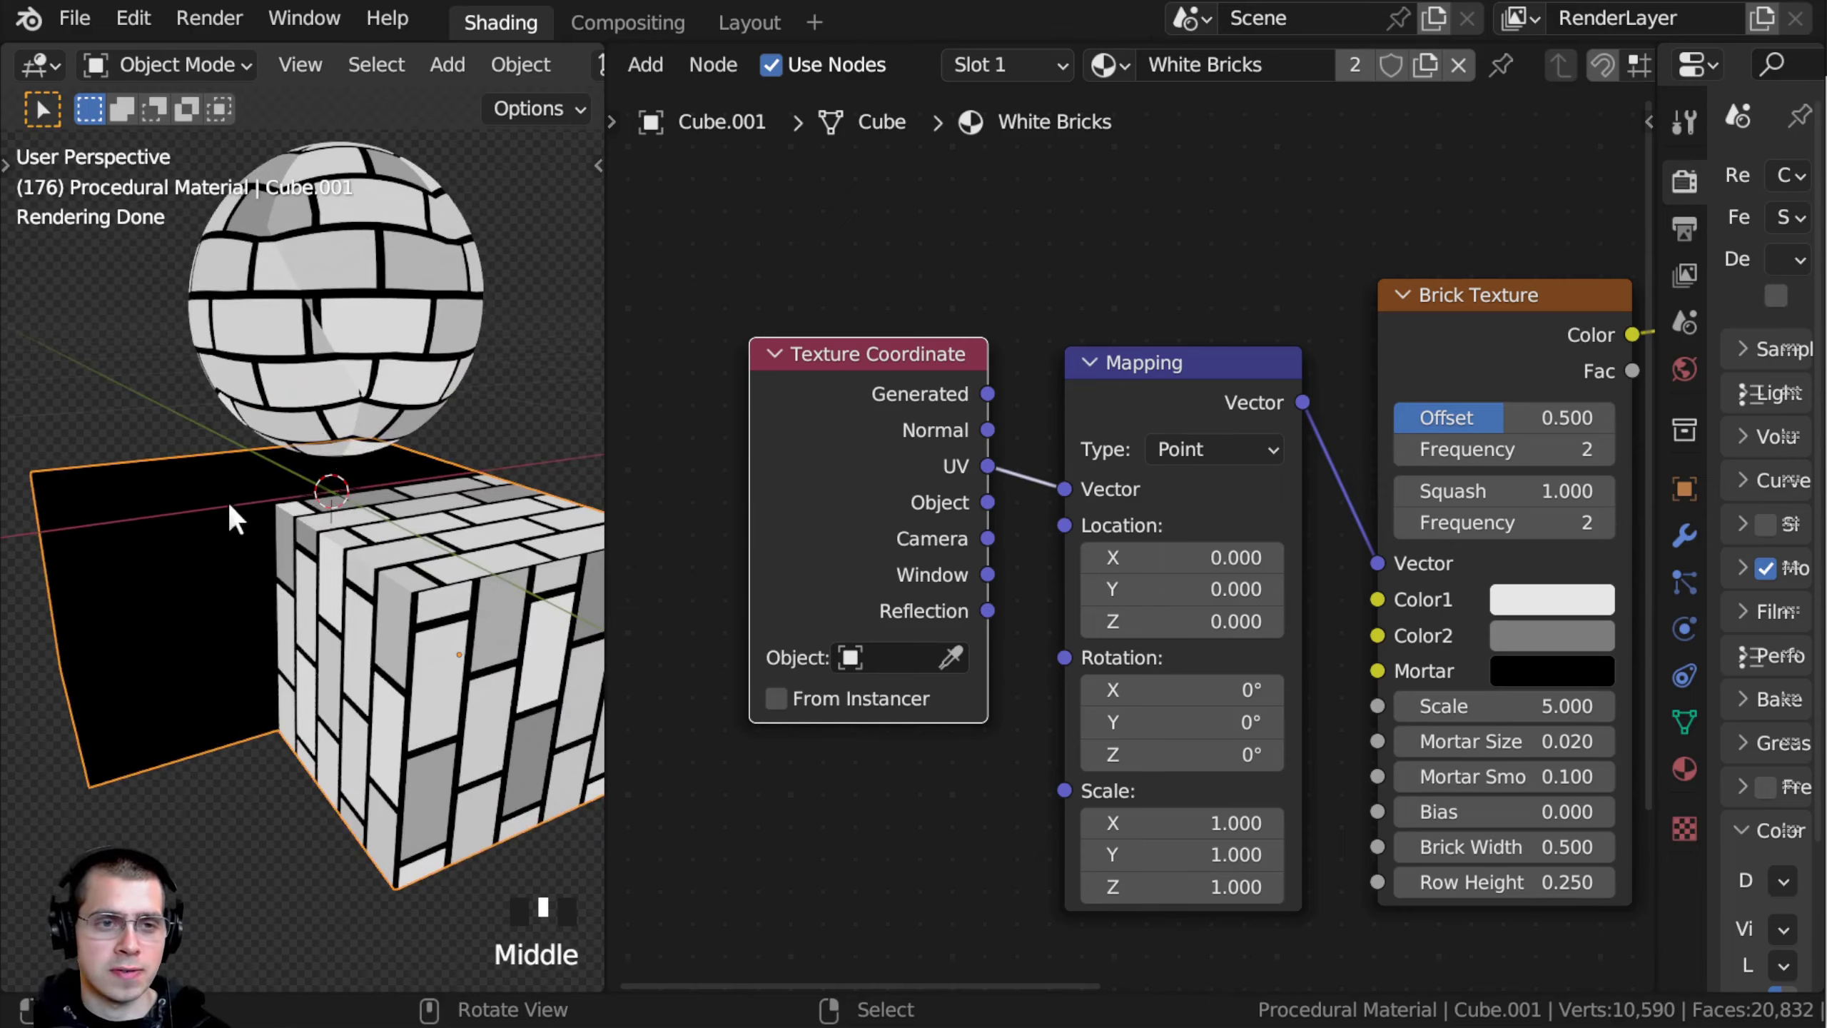
middle_click_drag(229, 502, 265, 584, "shift")
right_click(301, 378)
scroll(317, 454, "down", 3)
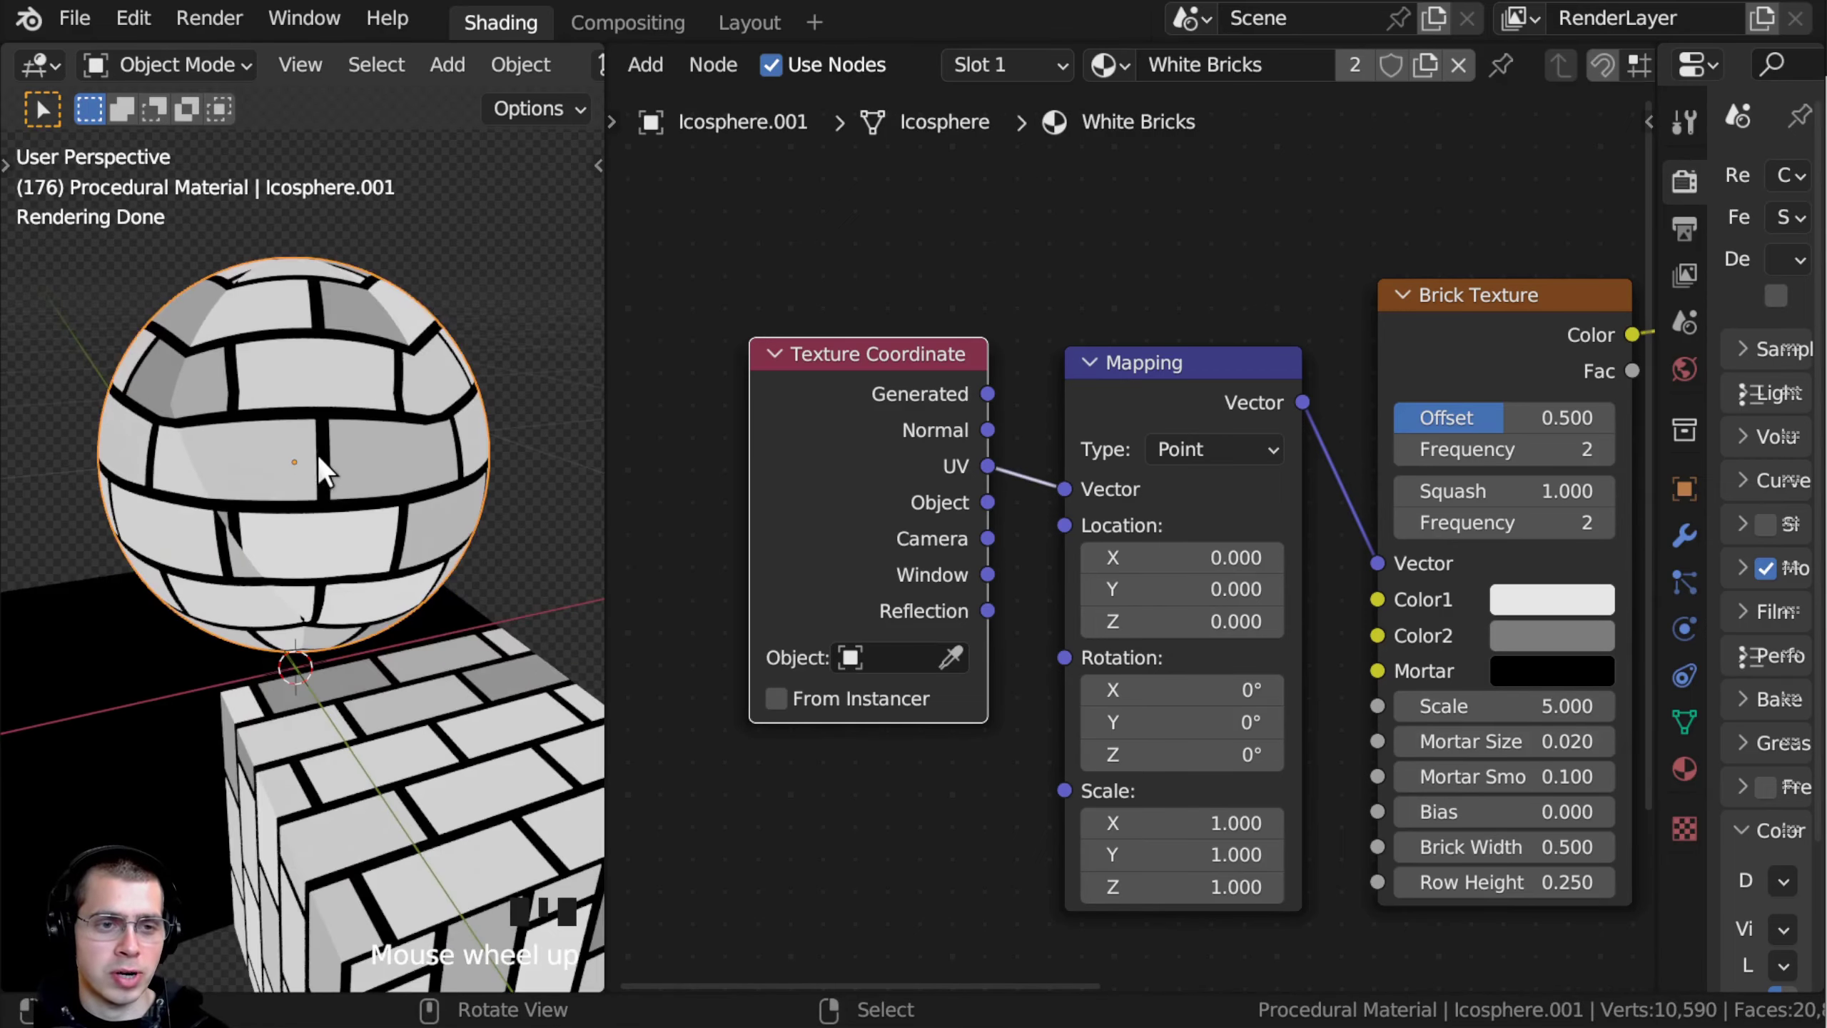
middle_click_drag(317, 454, 323, 483)
Step: Unwrap all faces of the L-shaped block in Edit Mode with Smart UV Project
right_click(348, 599)
middle_click_drag(348, 600, 379, 584)
key("Tab")
key("a")
key("a")
key("a")
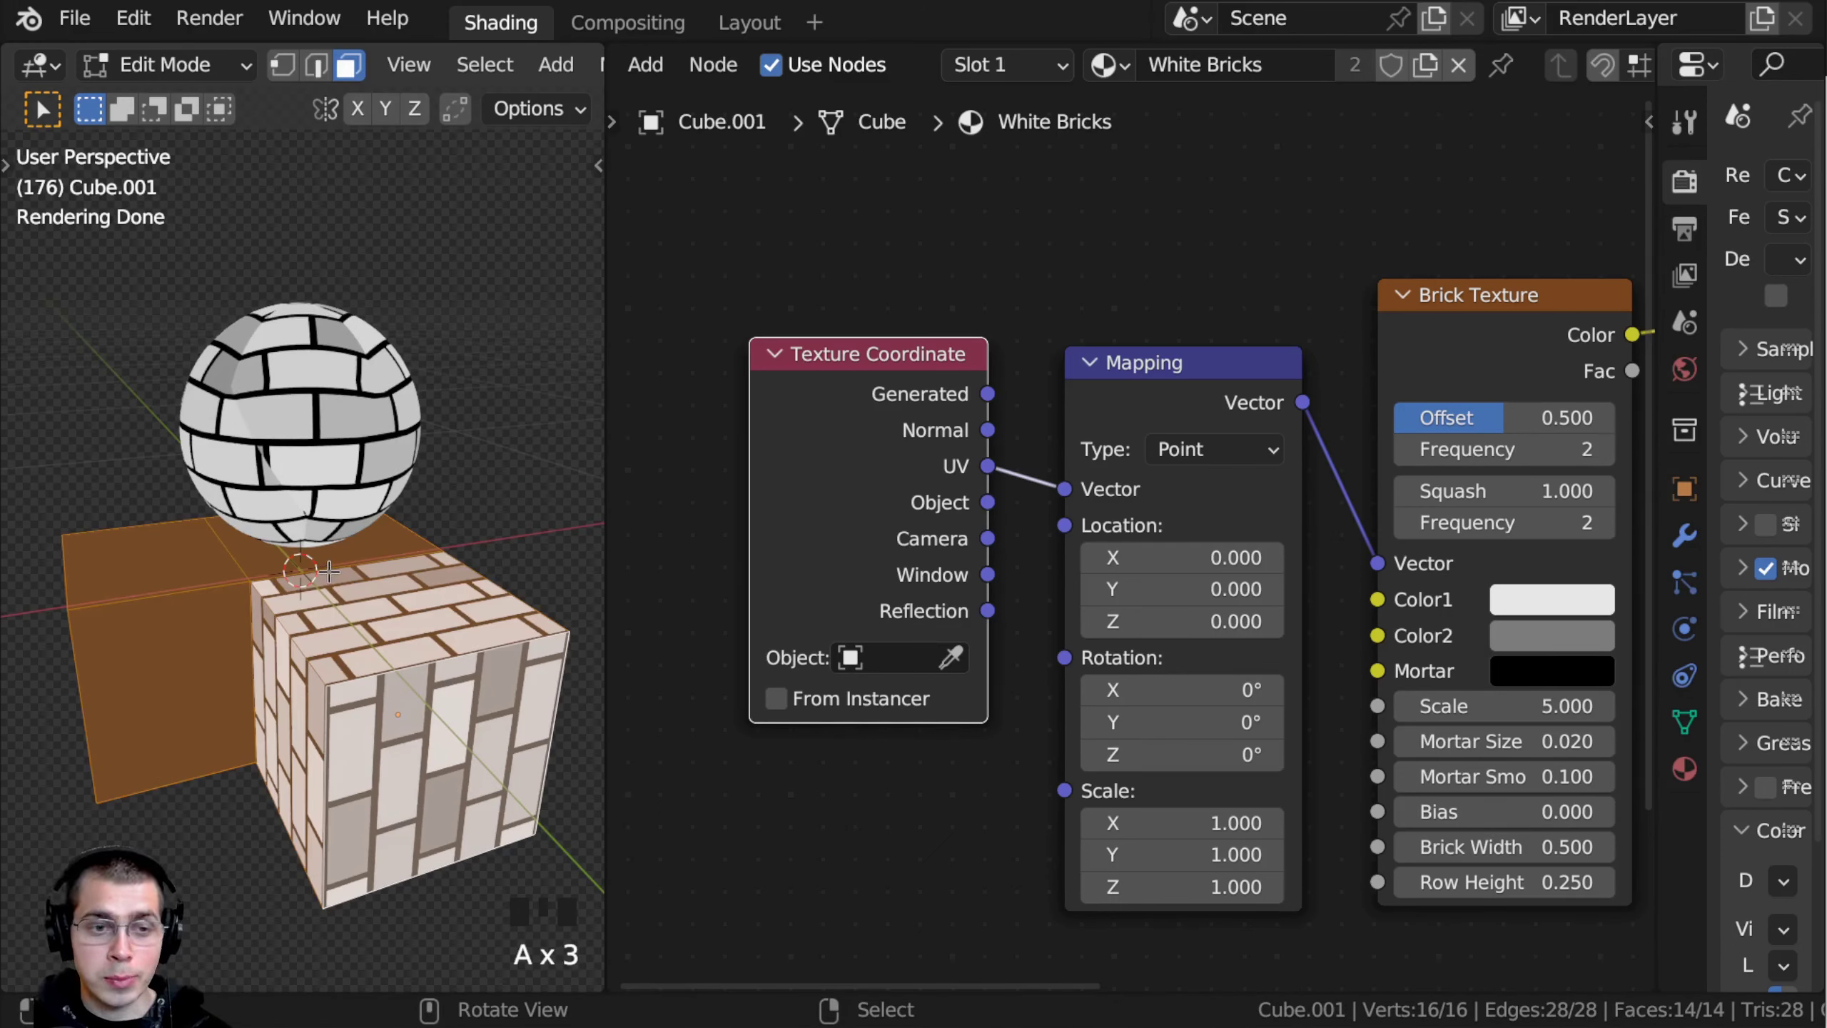
key("u")
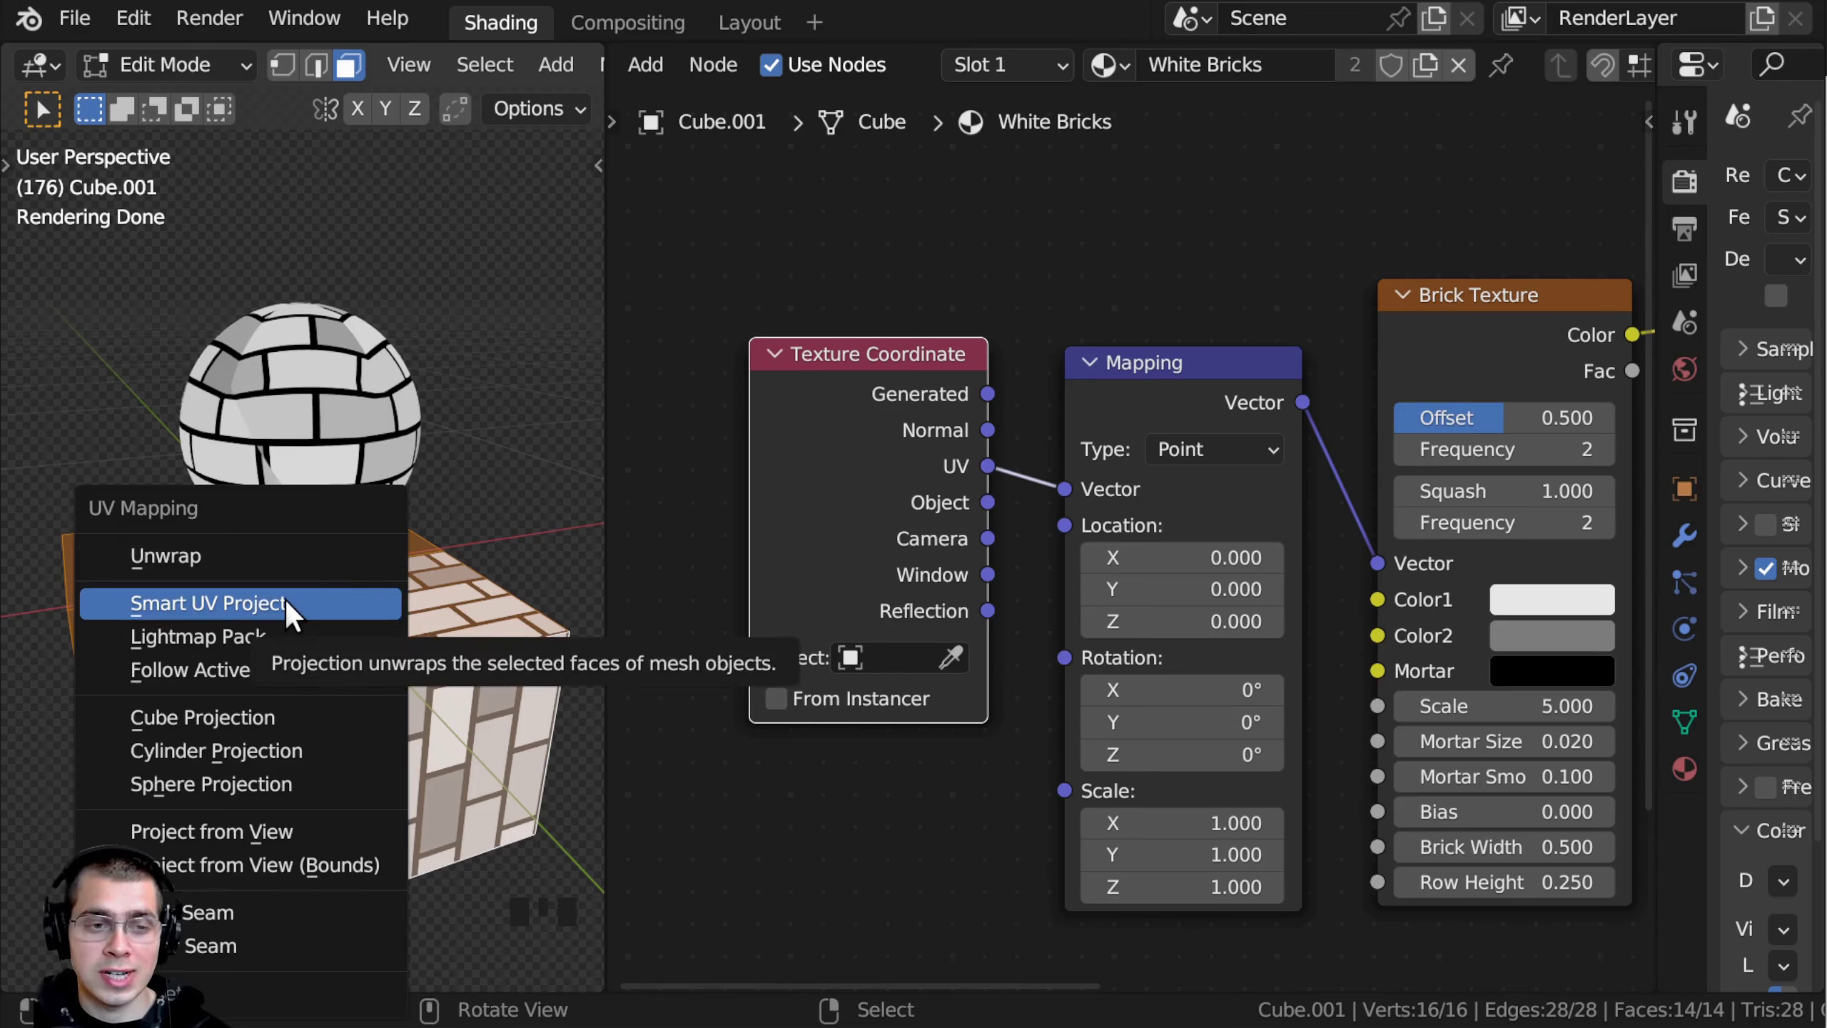
left_click(234, 606)
left_click(284, 914)
middle_click_drag(263, 729, 334, 497, "shift")
middle_click_drag(468, 500, 440, 640)
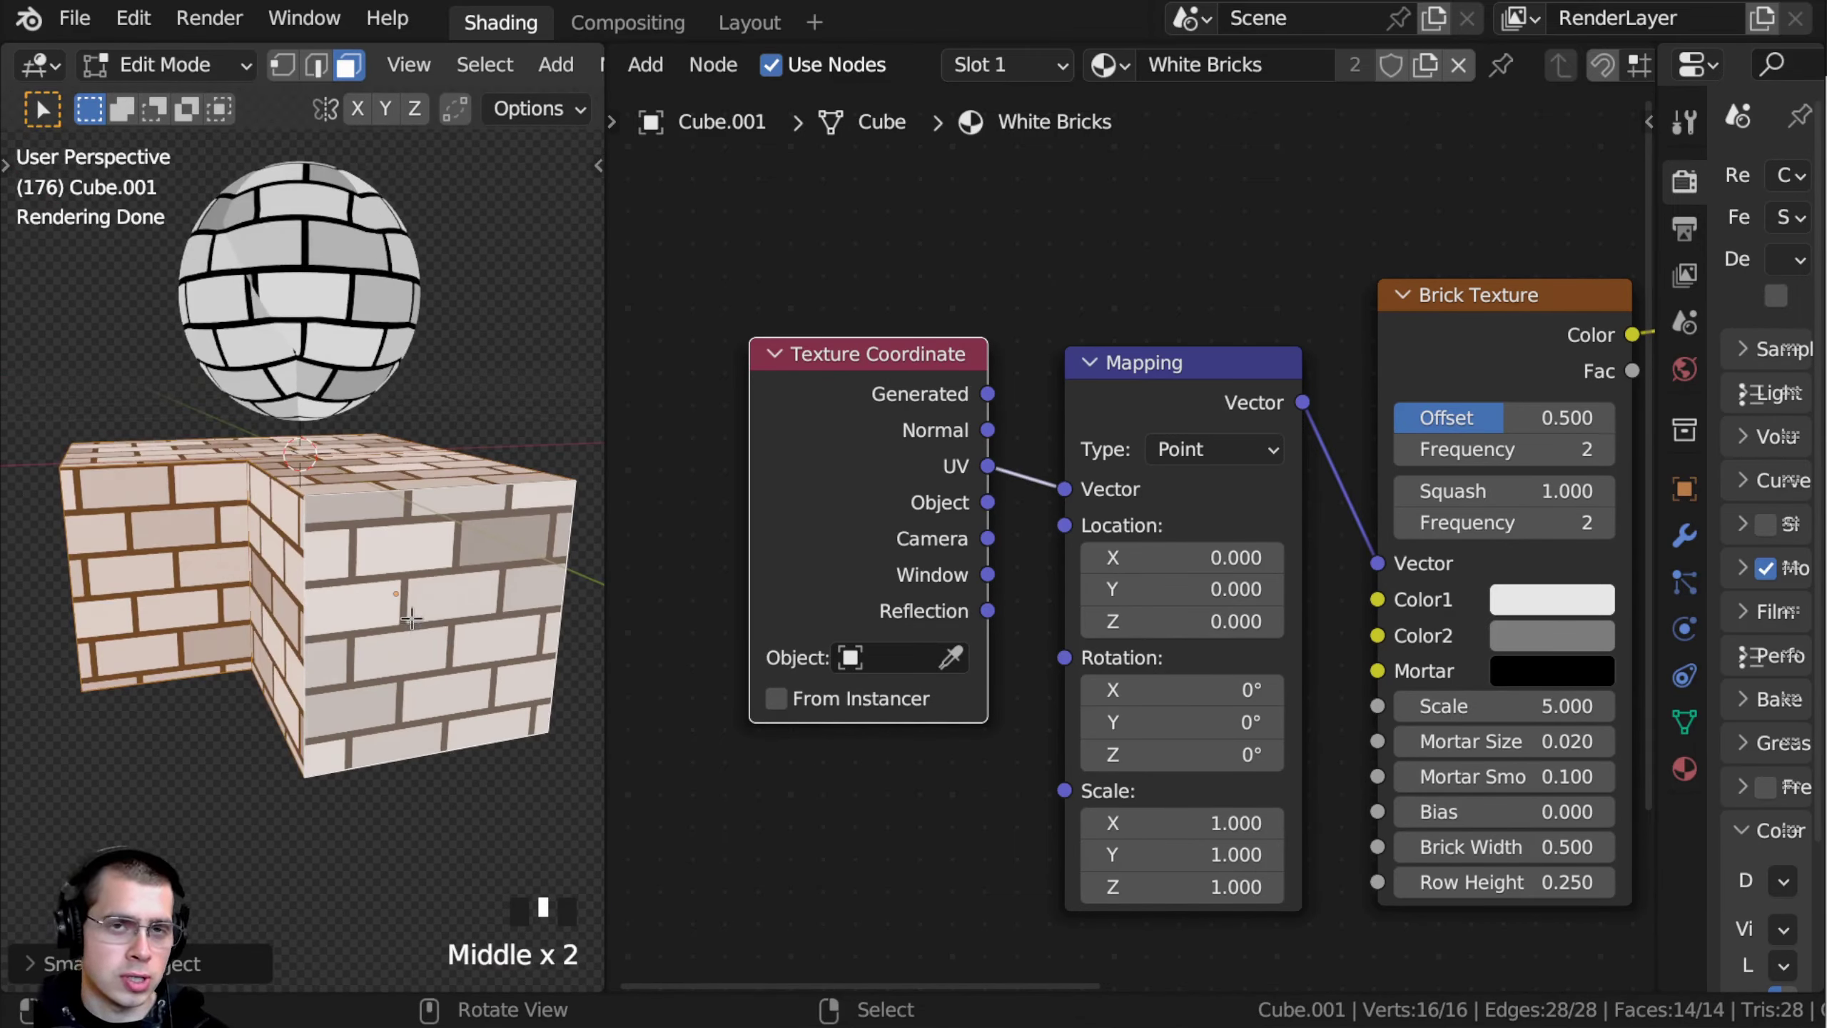
Step: Select individual faces of the block, ending with its top face, to check the brick direction on each
right_click(409, 609)
right_click(282, 559)
middle_click_drag(279, 555, 250, 652, "shift")
middle_click_drag(453, 569, 349, 606, "shift")
scroll(368, 562, "up", 1)
right_click(349, 472)
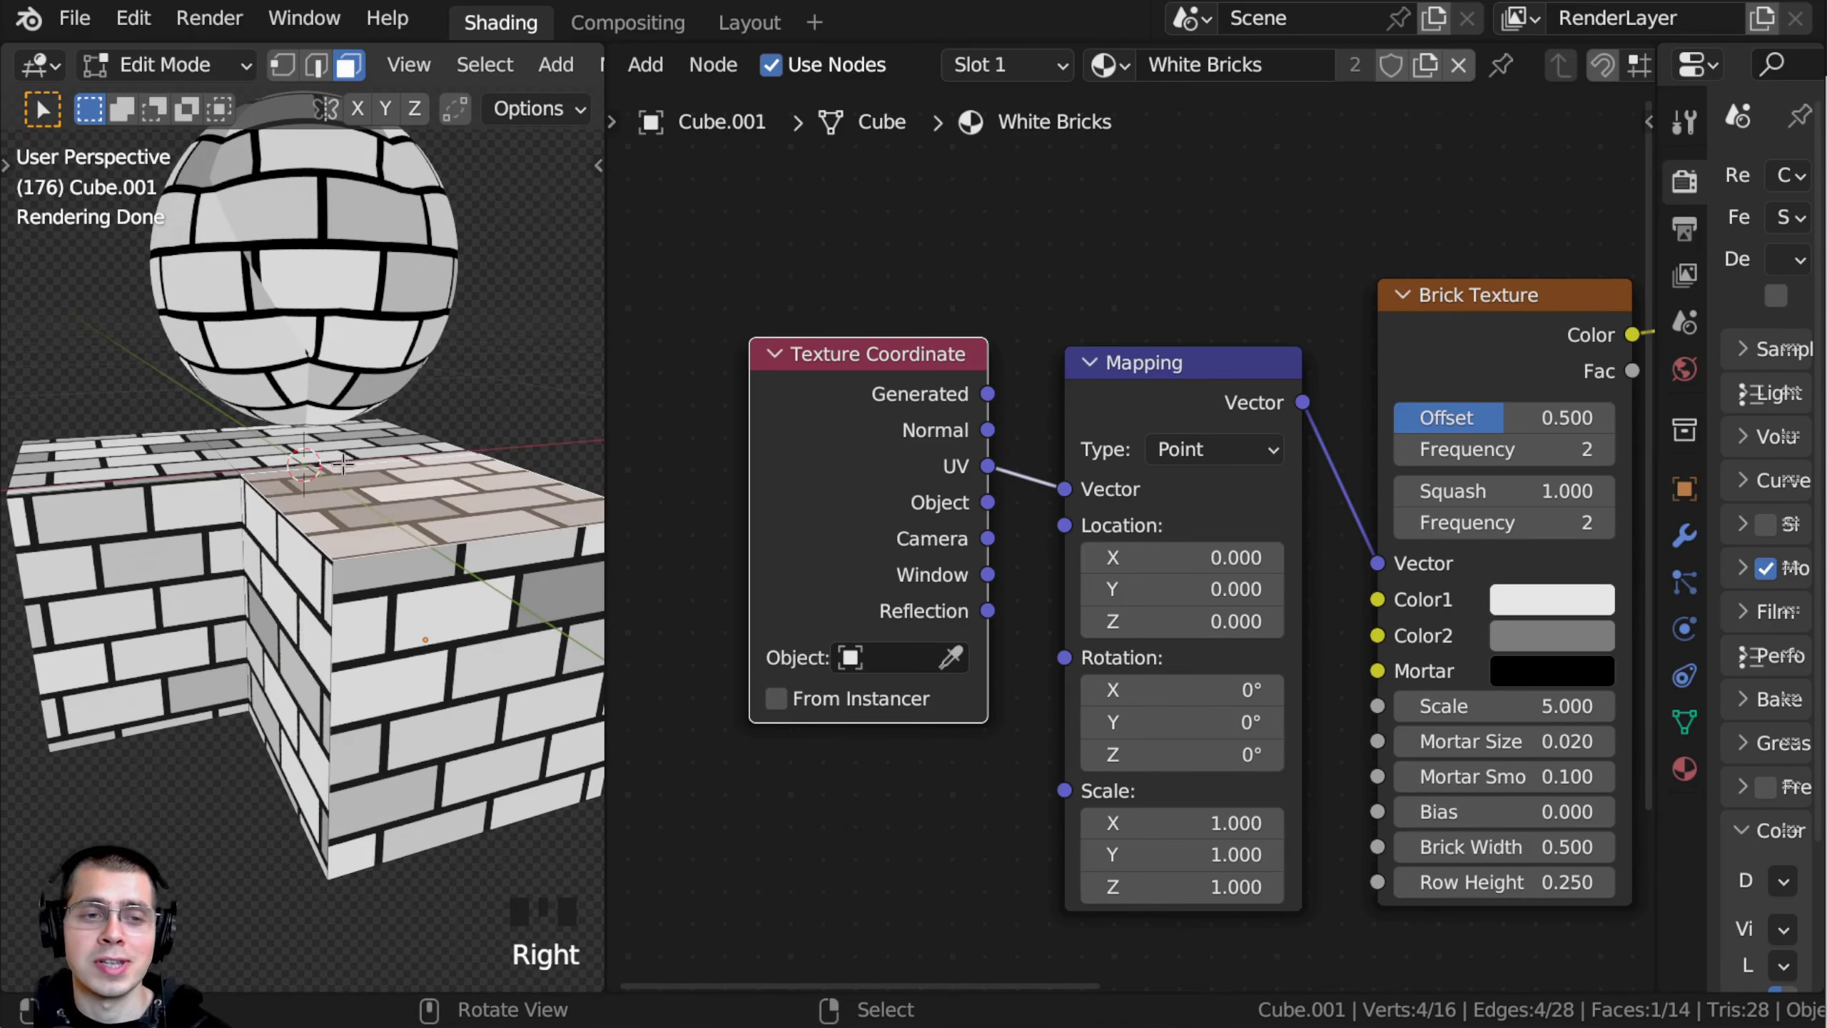
right_click(331, 454)
right_click(150, 461)
right_click(345, 541)
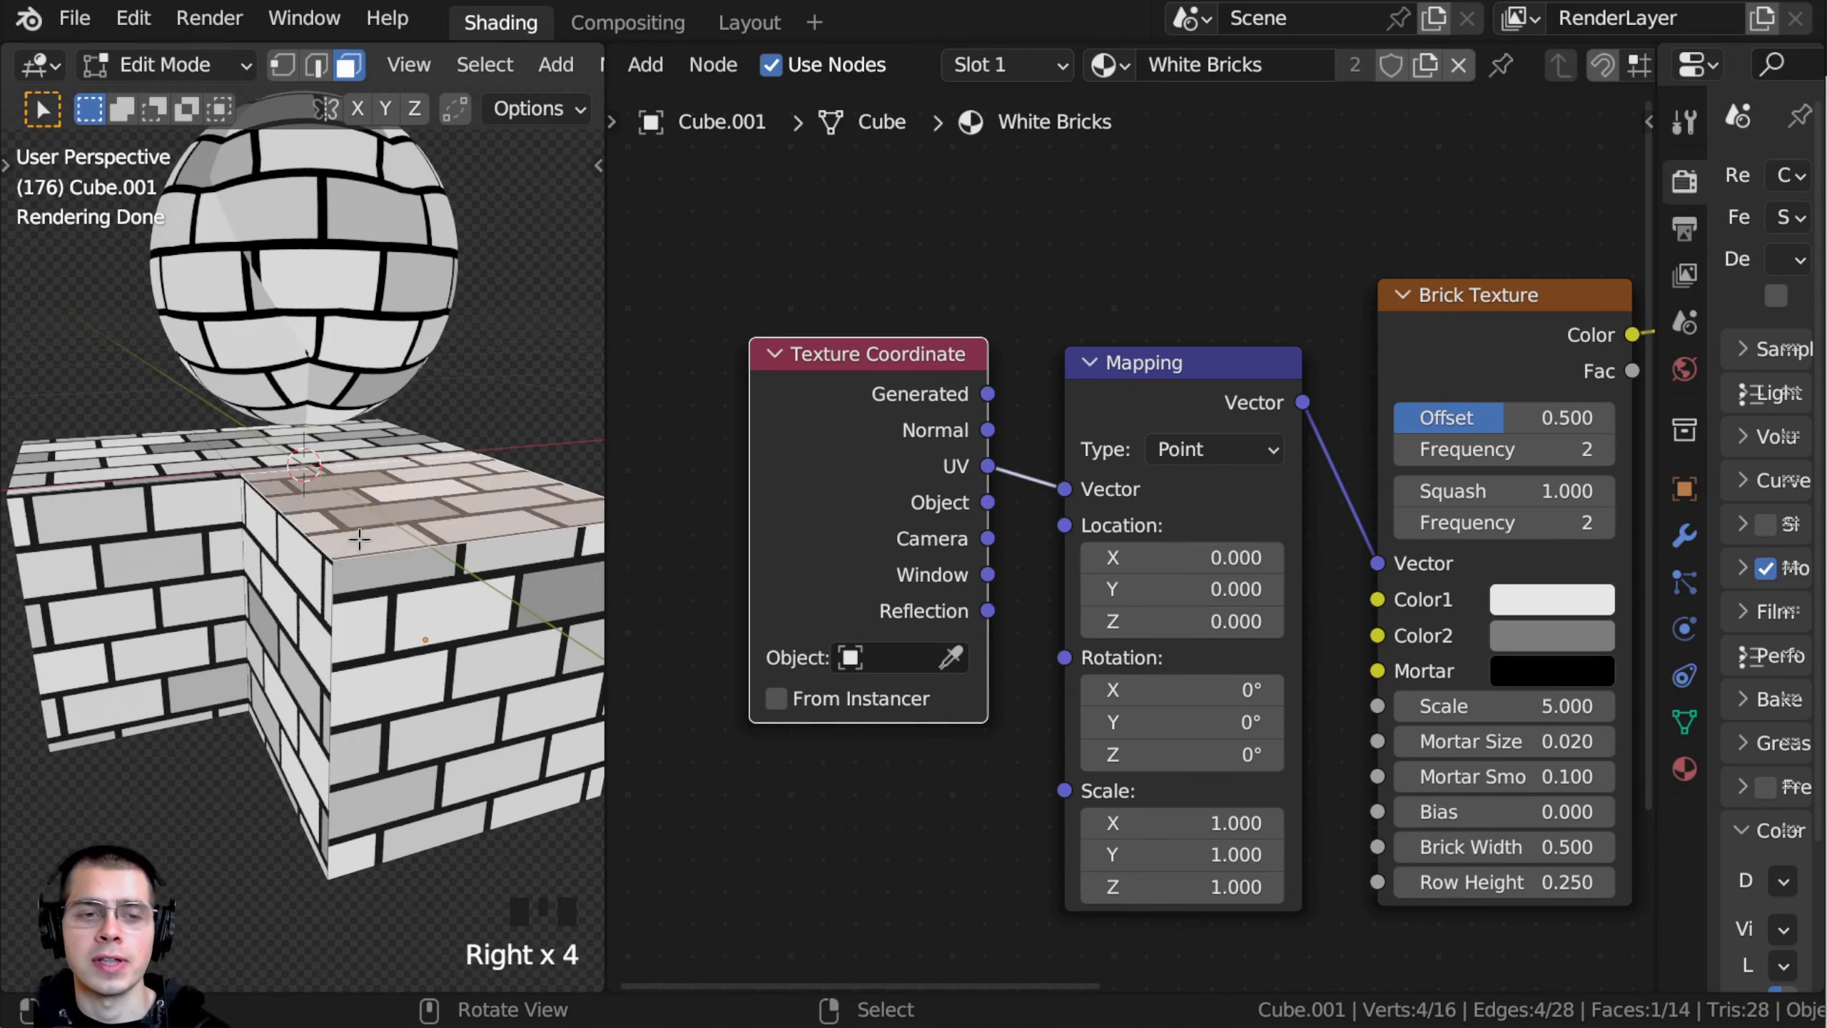
Step: Select all faces of the L-shaped block and return to Object Mode
middle_click_drag(344, 541, 388, 576, "shift")
key("a")
middle_click_drag(388, 576, 434, 558)
key("Tab")
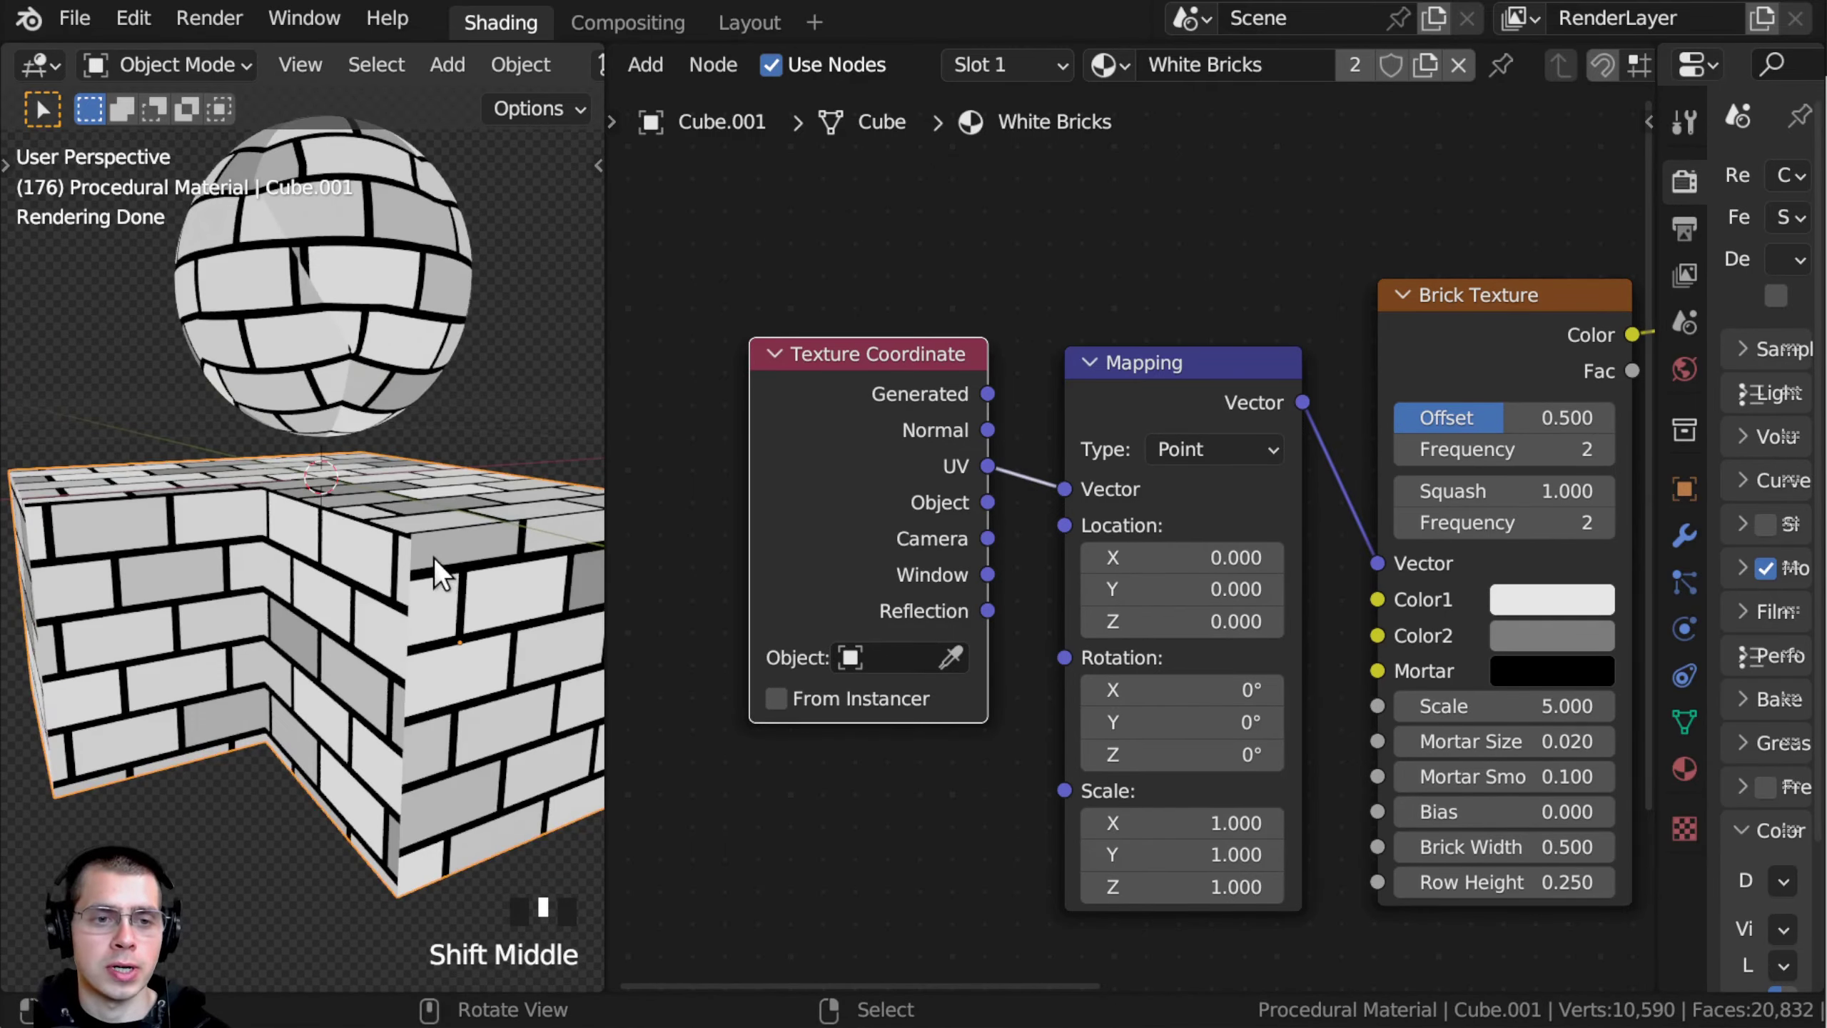
Step: Set the Brick Texture's Scale to 30
middle_click_drag(1439, 304, 1154, 344)
left_click(1168, 380)
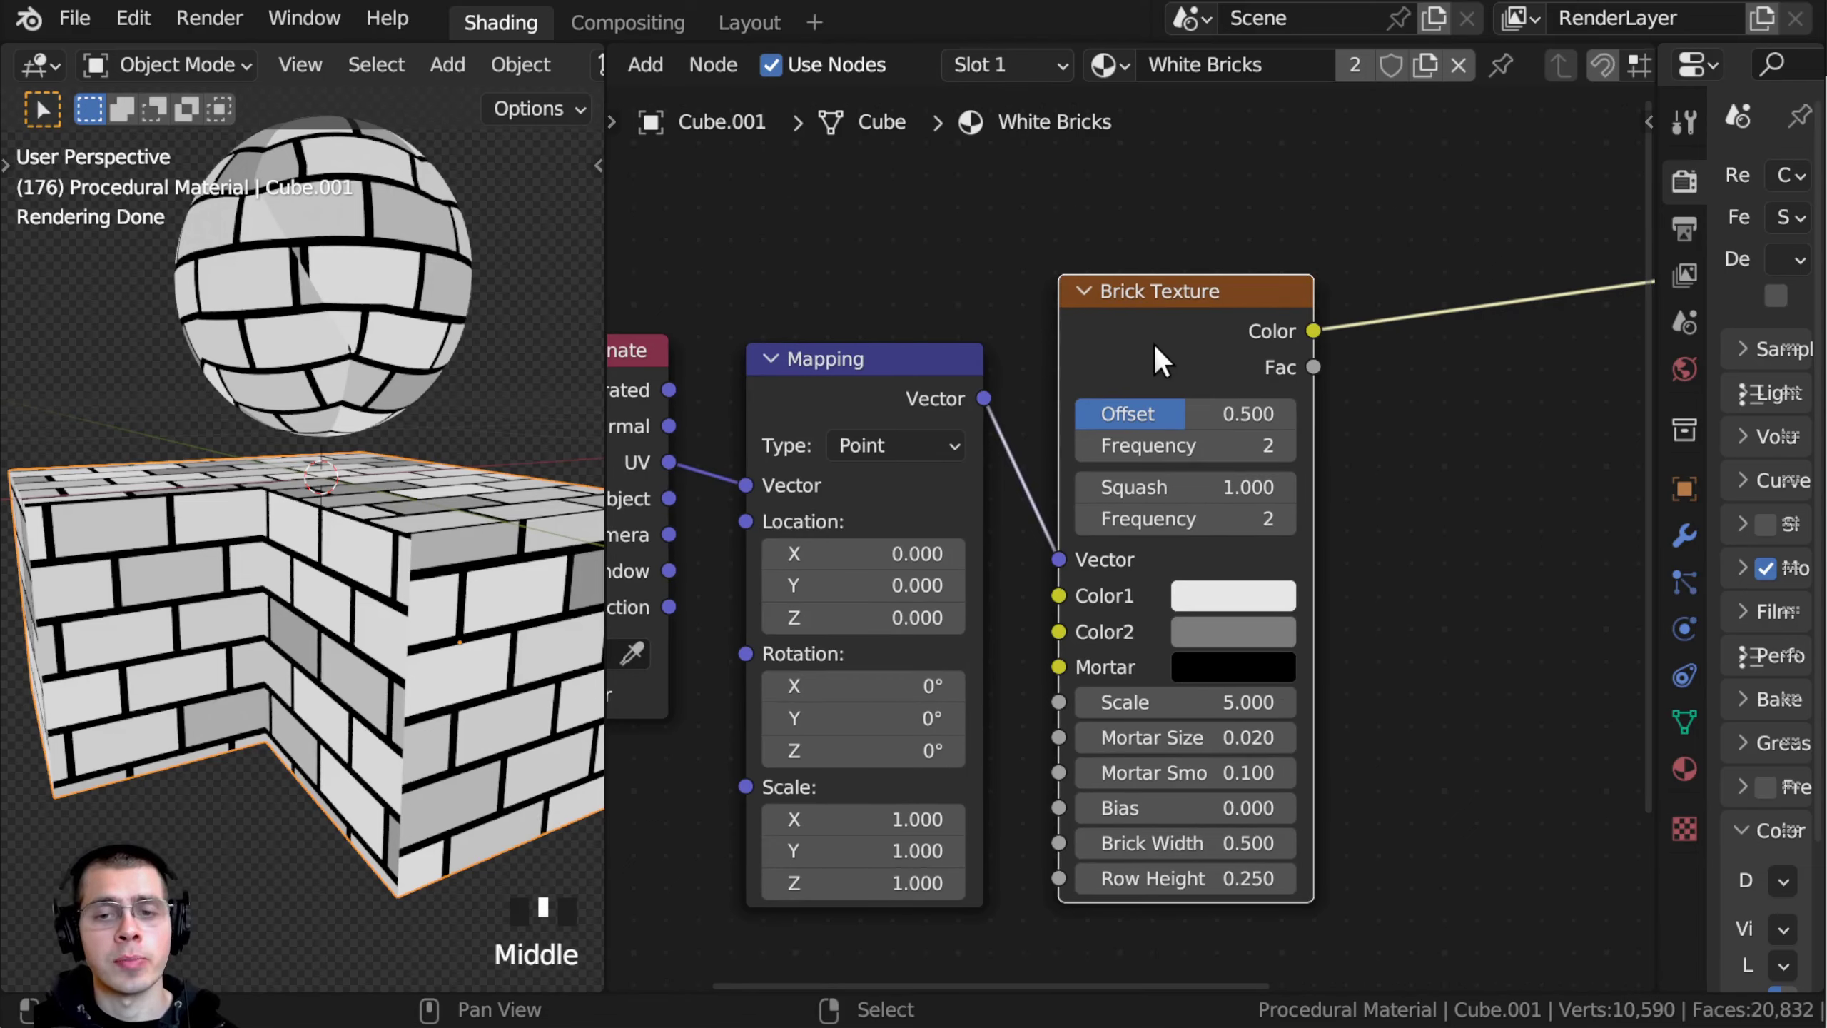
left_click(1181, 699)
key("Return")
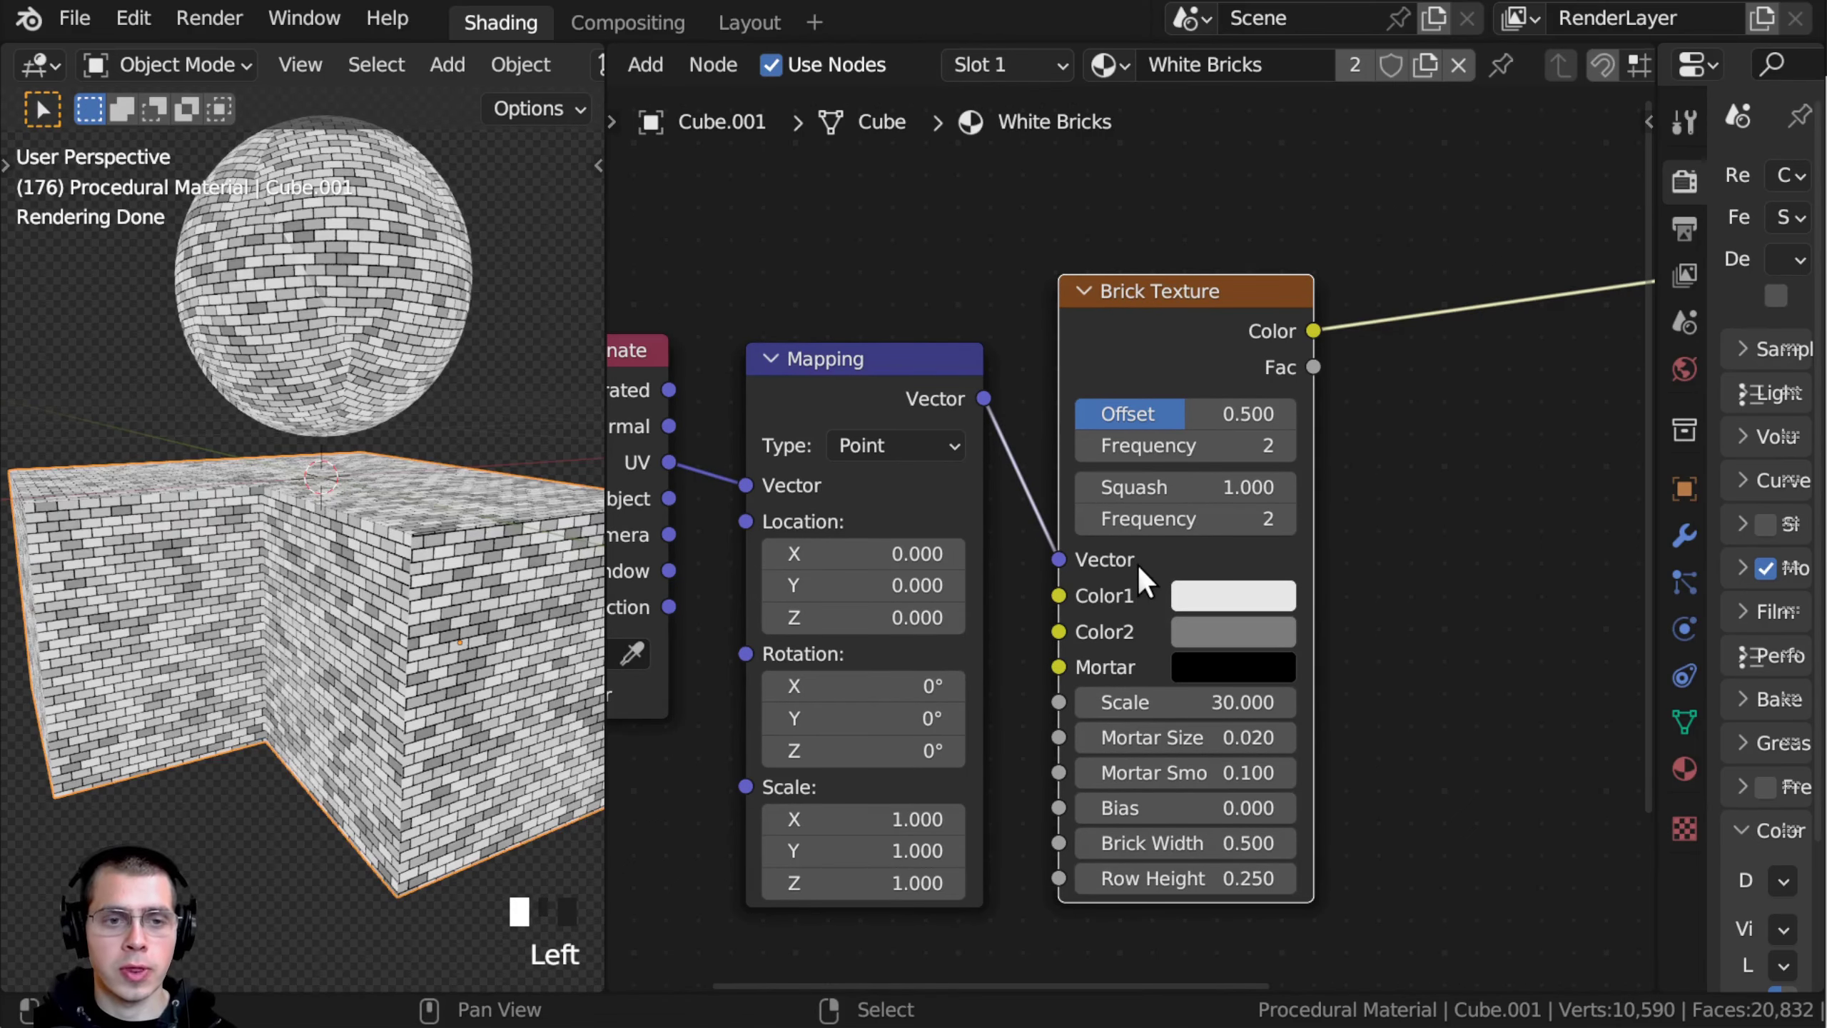
middle_click_drag(1138, 566, 1063, 564)
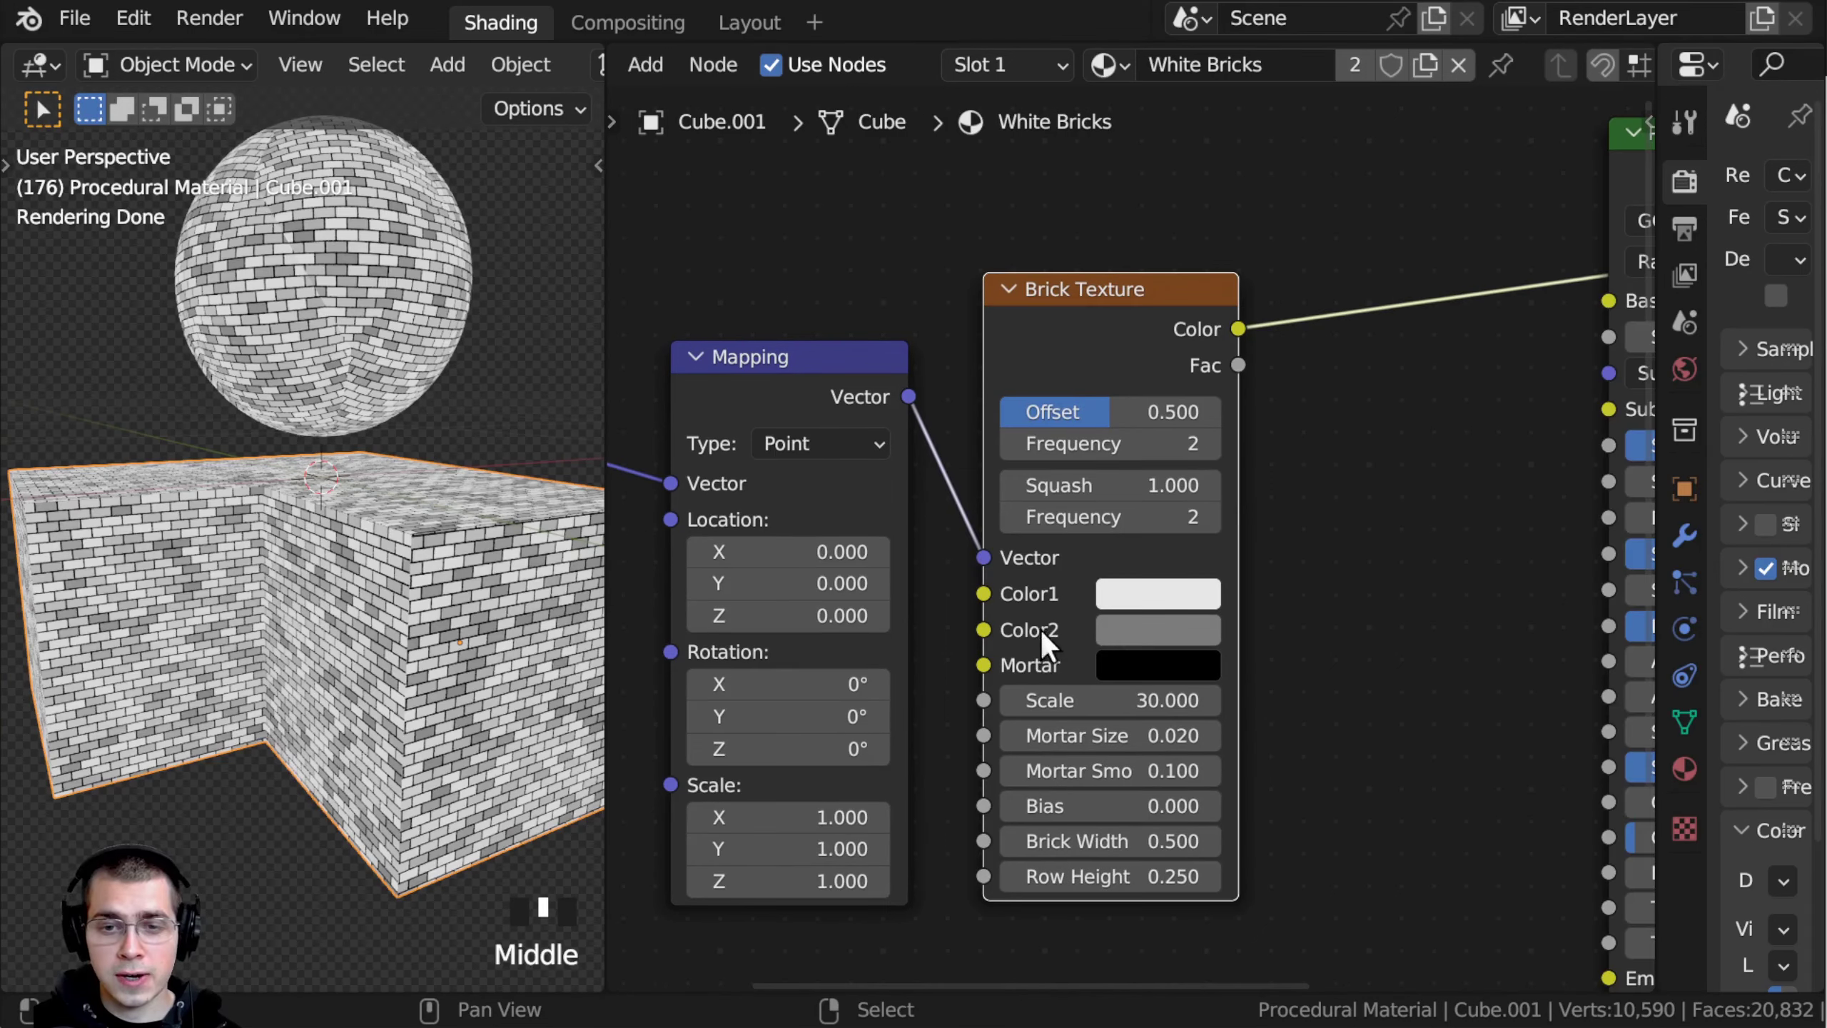
Step: Copy the Brick Texture's Color1 white onto Color2 and check the Color2 and Mortar colour settings
scroll(1120, 582, "up", 4)
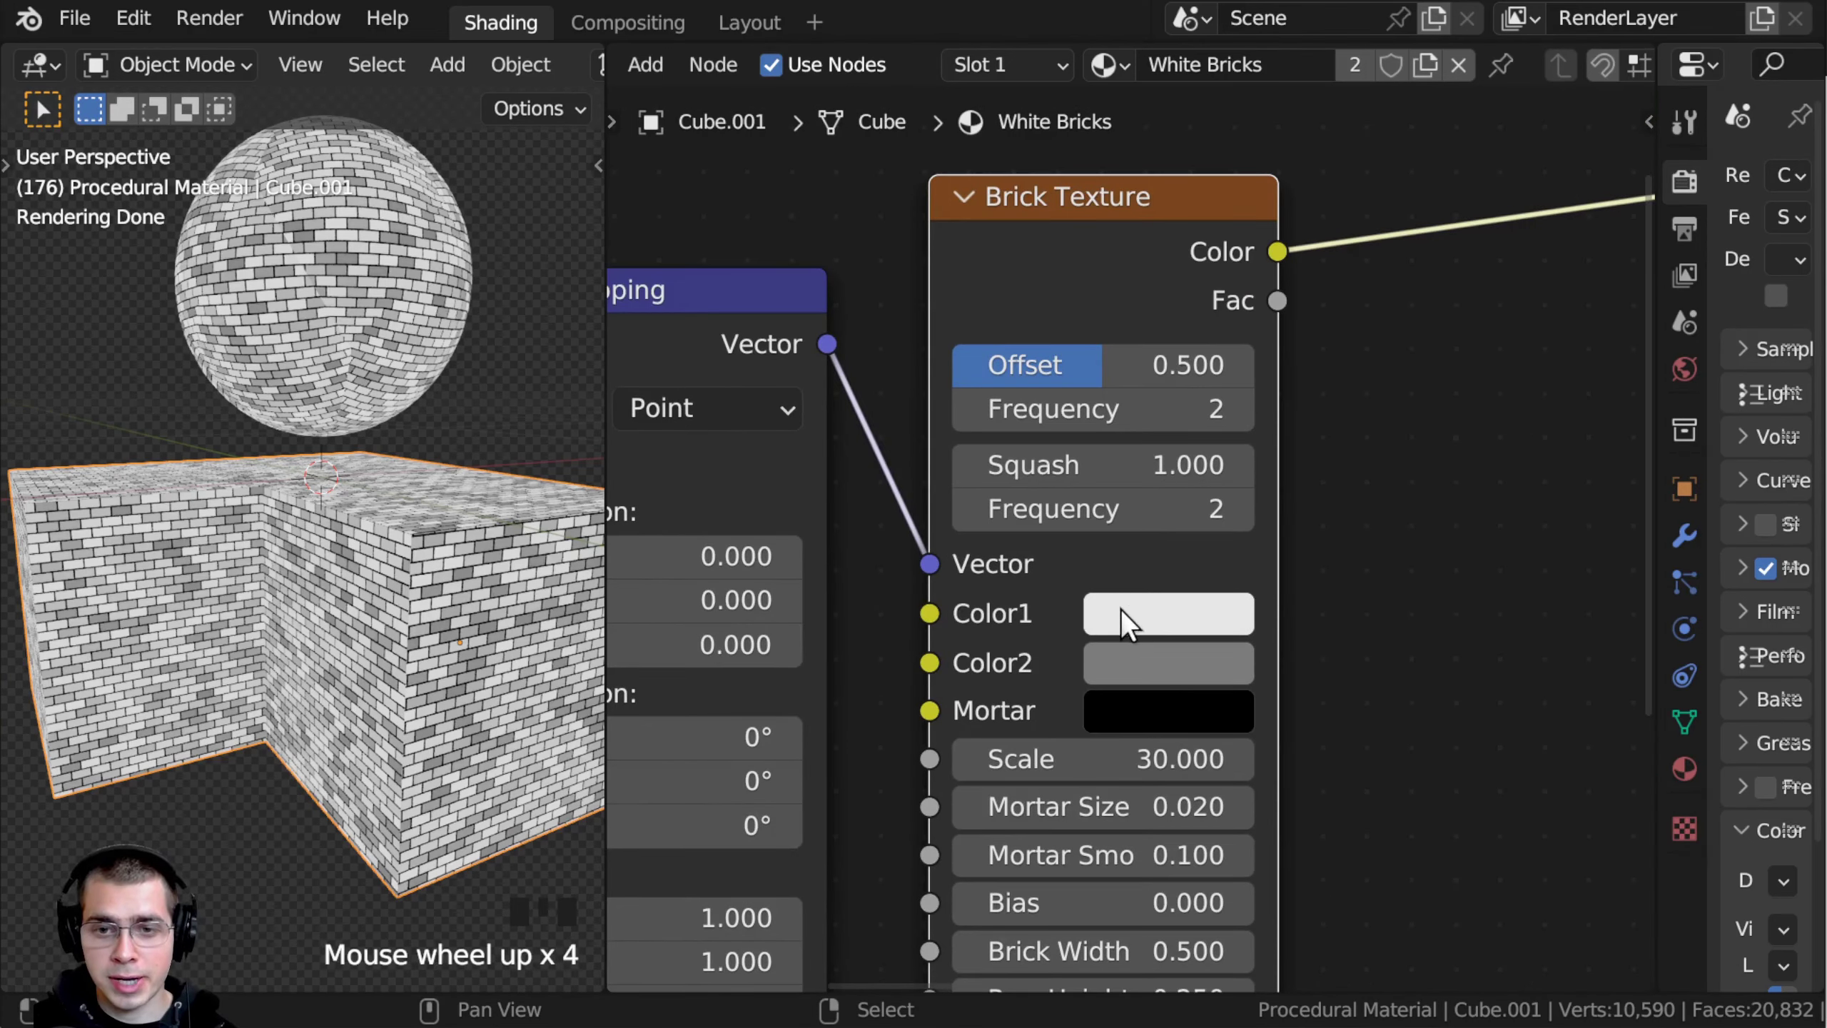
middle_click_drag(1123, 646, 1096, 518)
left_click_drag(1108, 517, 1108, 573)
left_click(1111, 509)
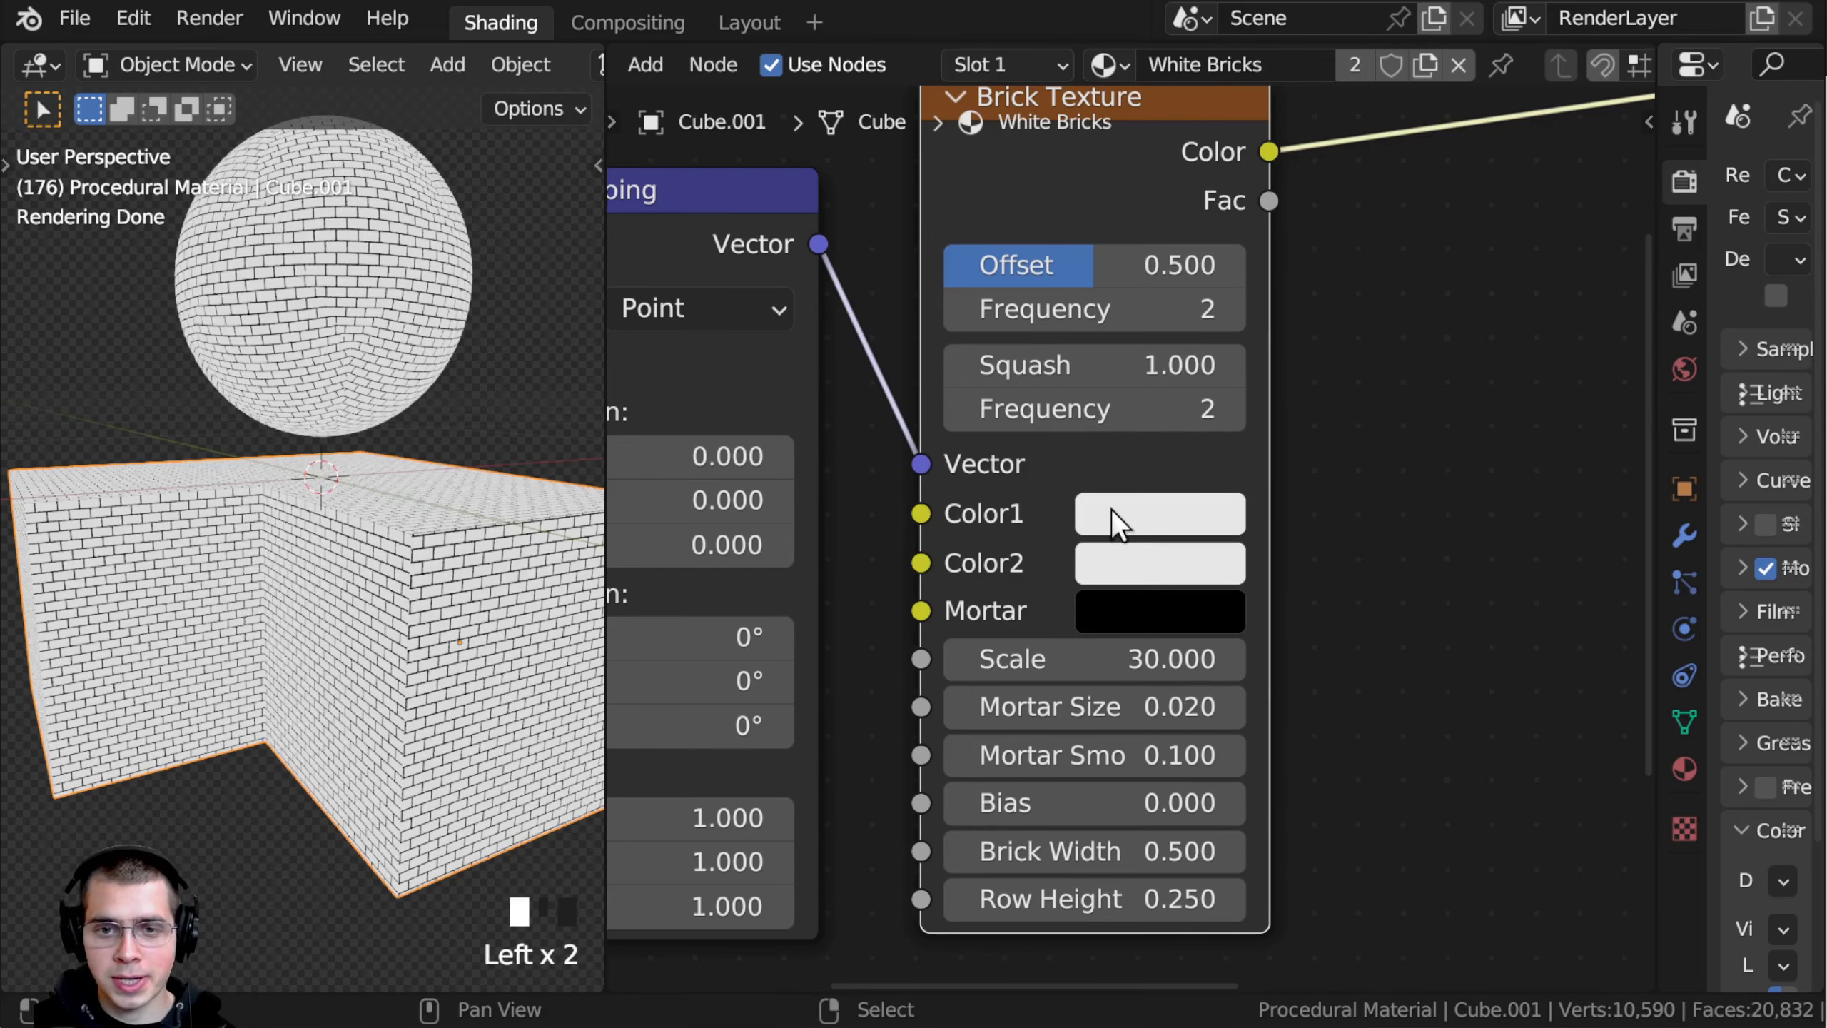
left_click(1122, 562)
left_click(1128, 565)
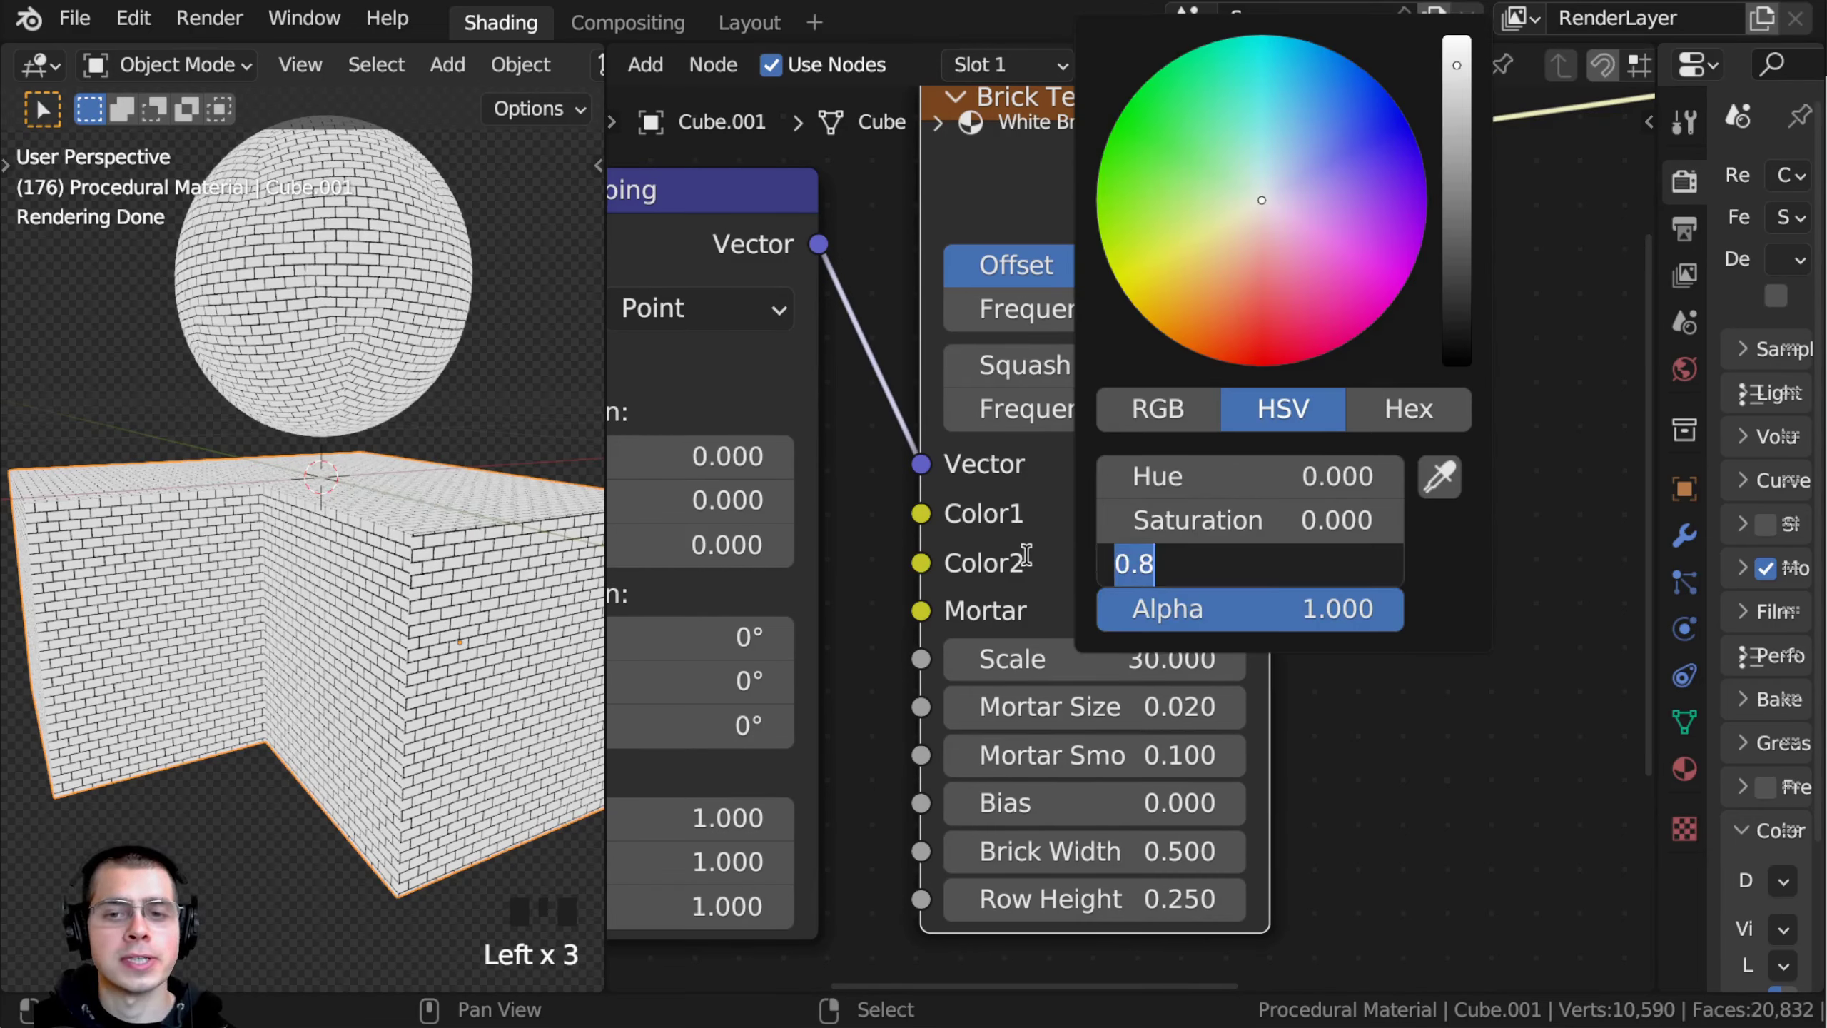
left_click(1025, 549)
left_click(1116, 553)
left_click(1079, 609)
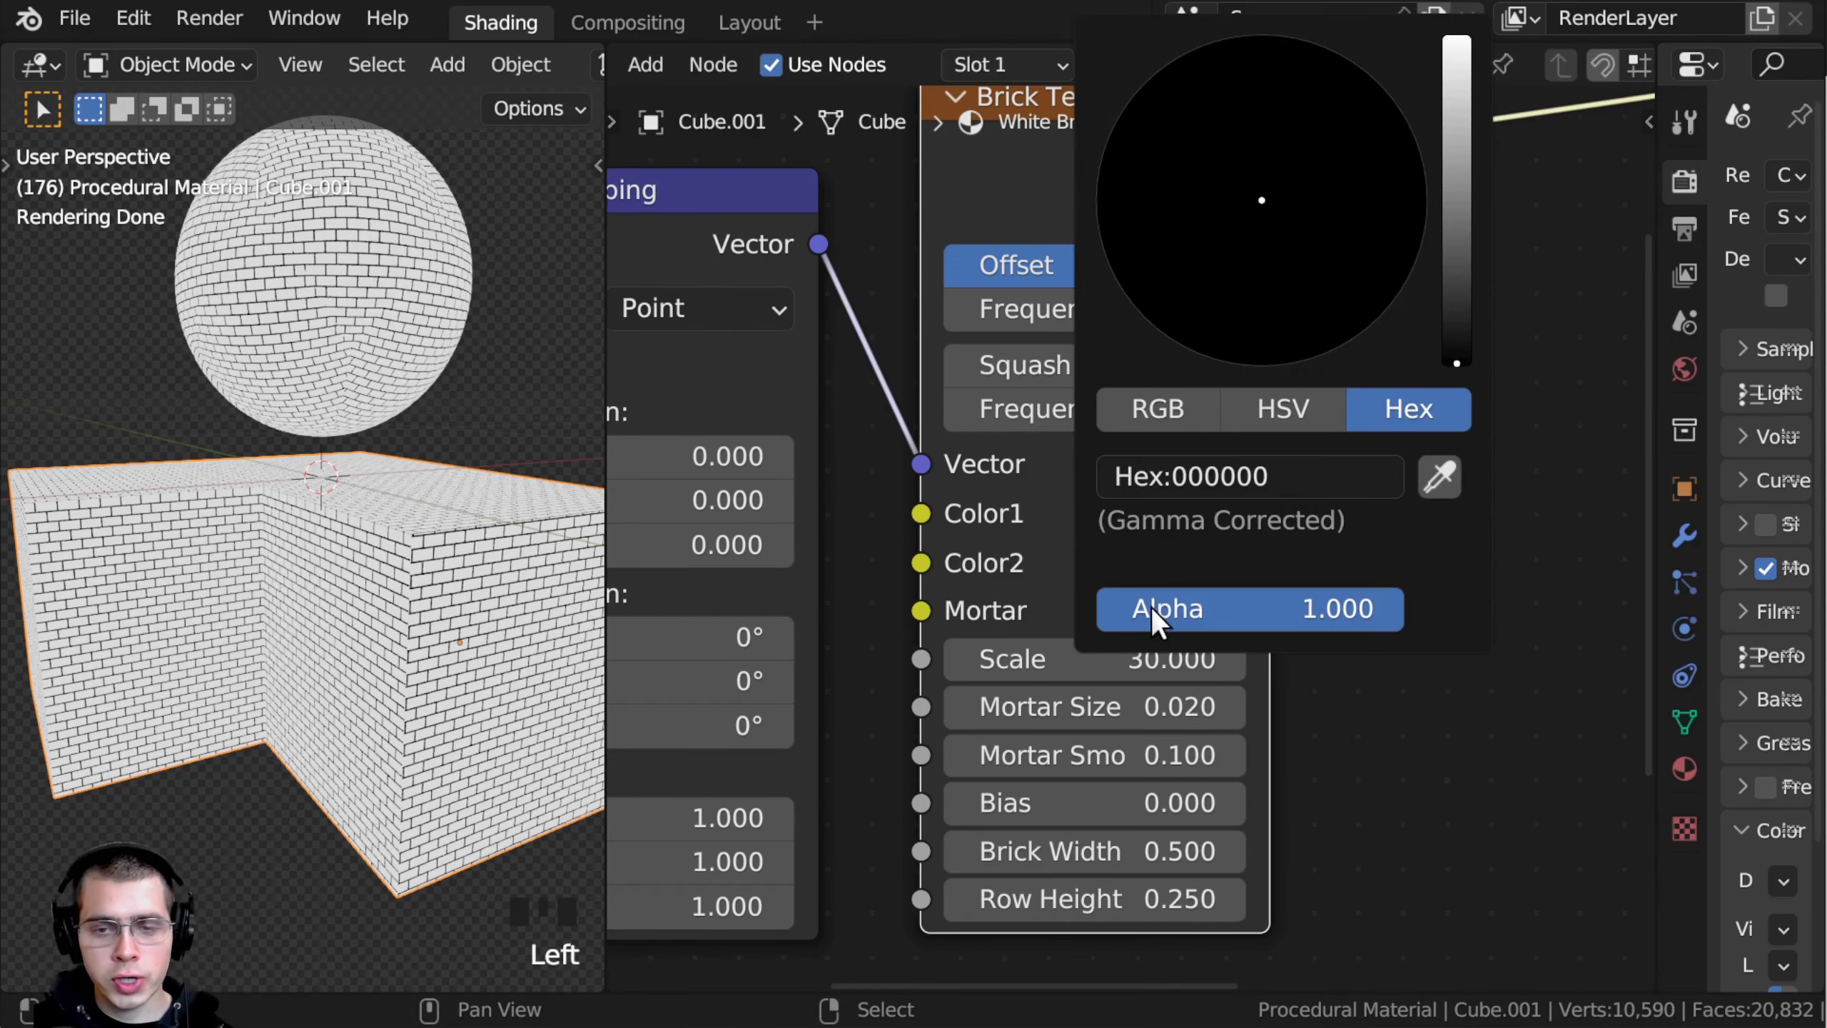
Step: Set the Brick Texture's Mortar Size to 0.055 and check the mortar lines up close on the block
middle_click_drag(965, 618, 1110, 732, "ctrl")
left_click(1111, 732)
left_click(1095, 732)
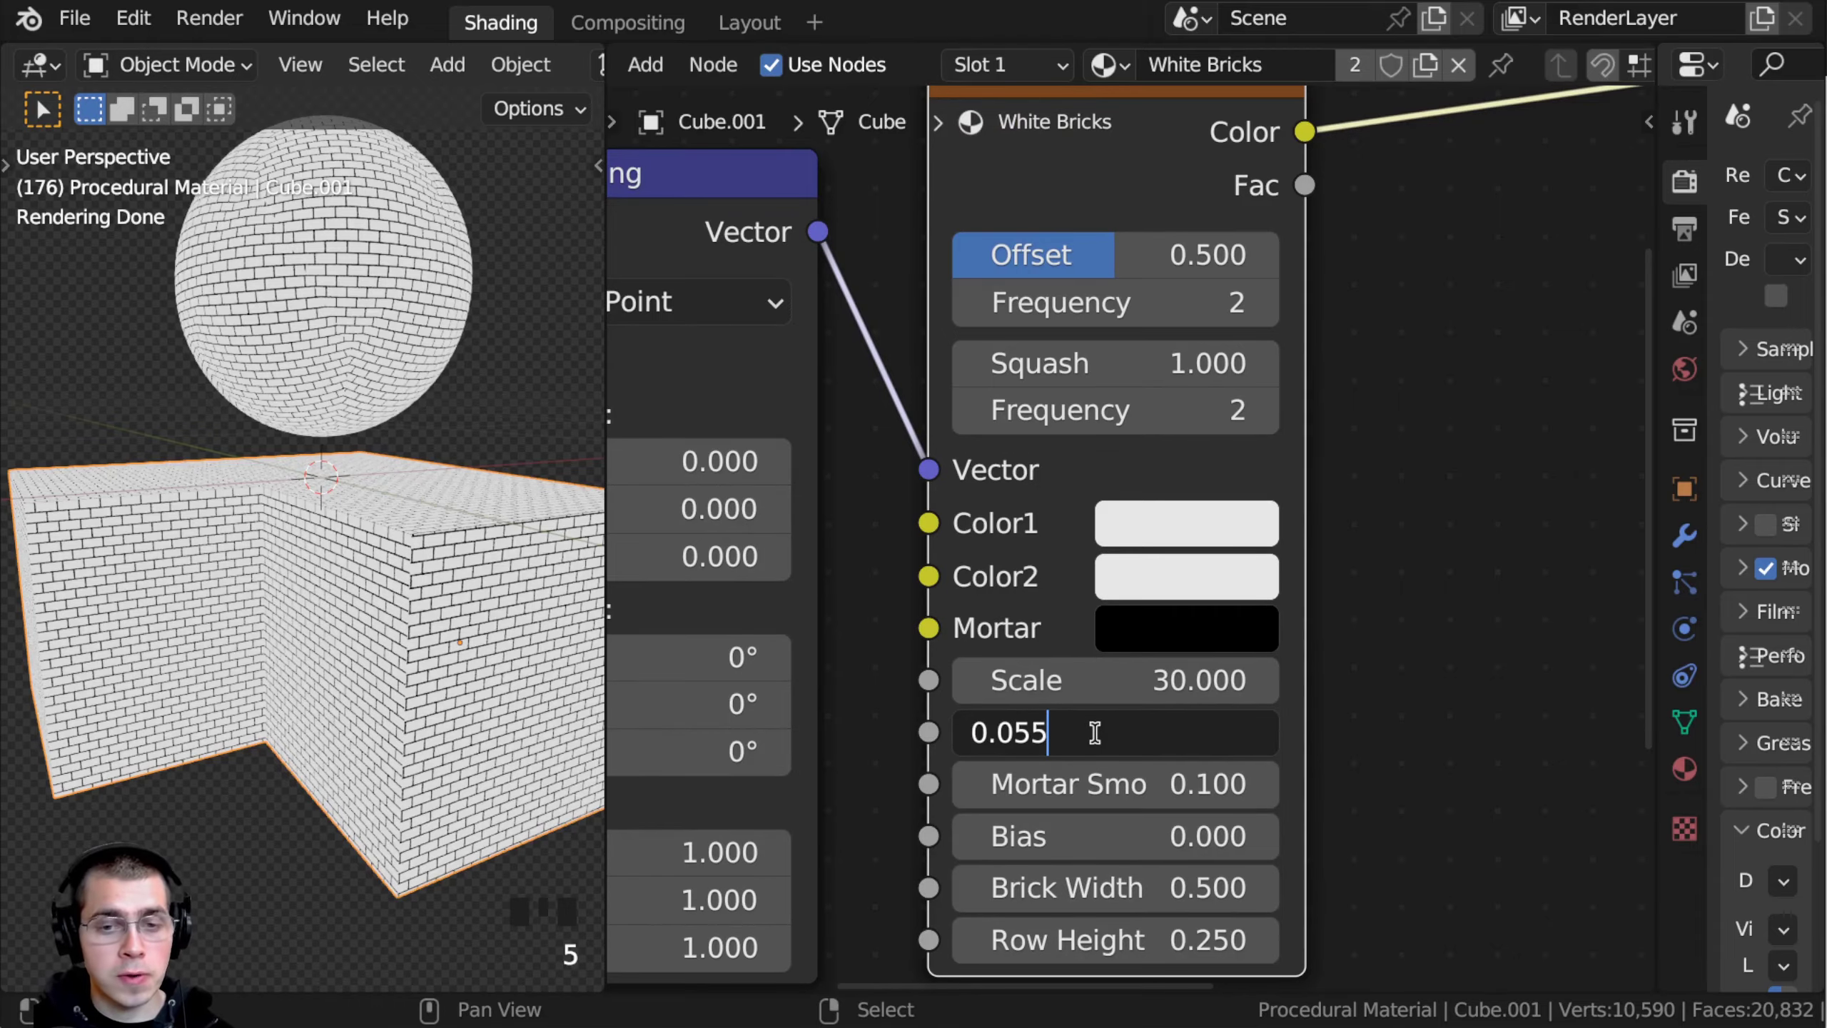
key("Return")
scroll(371, 604, "up", 5)
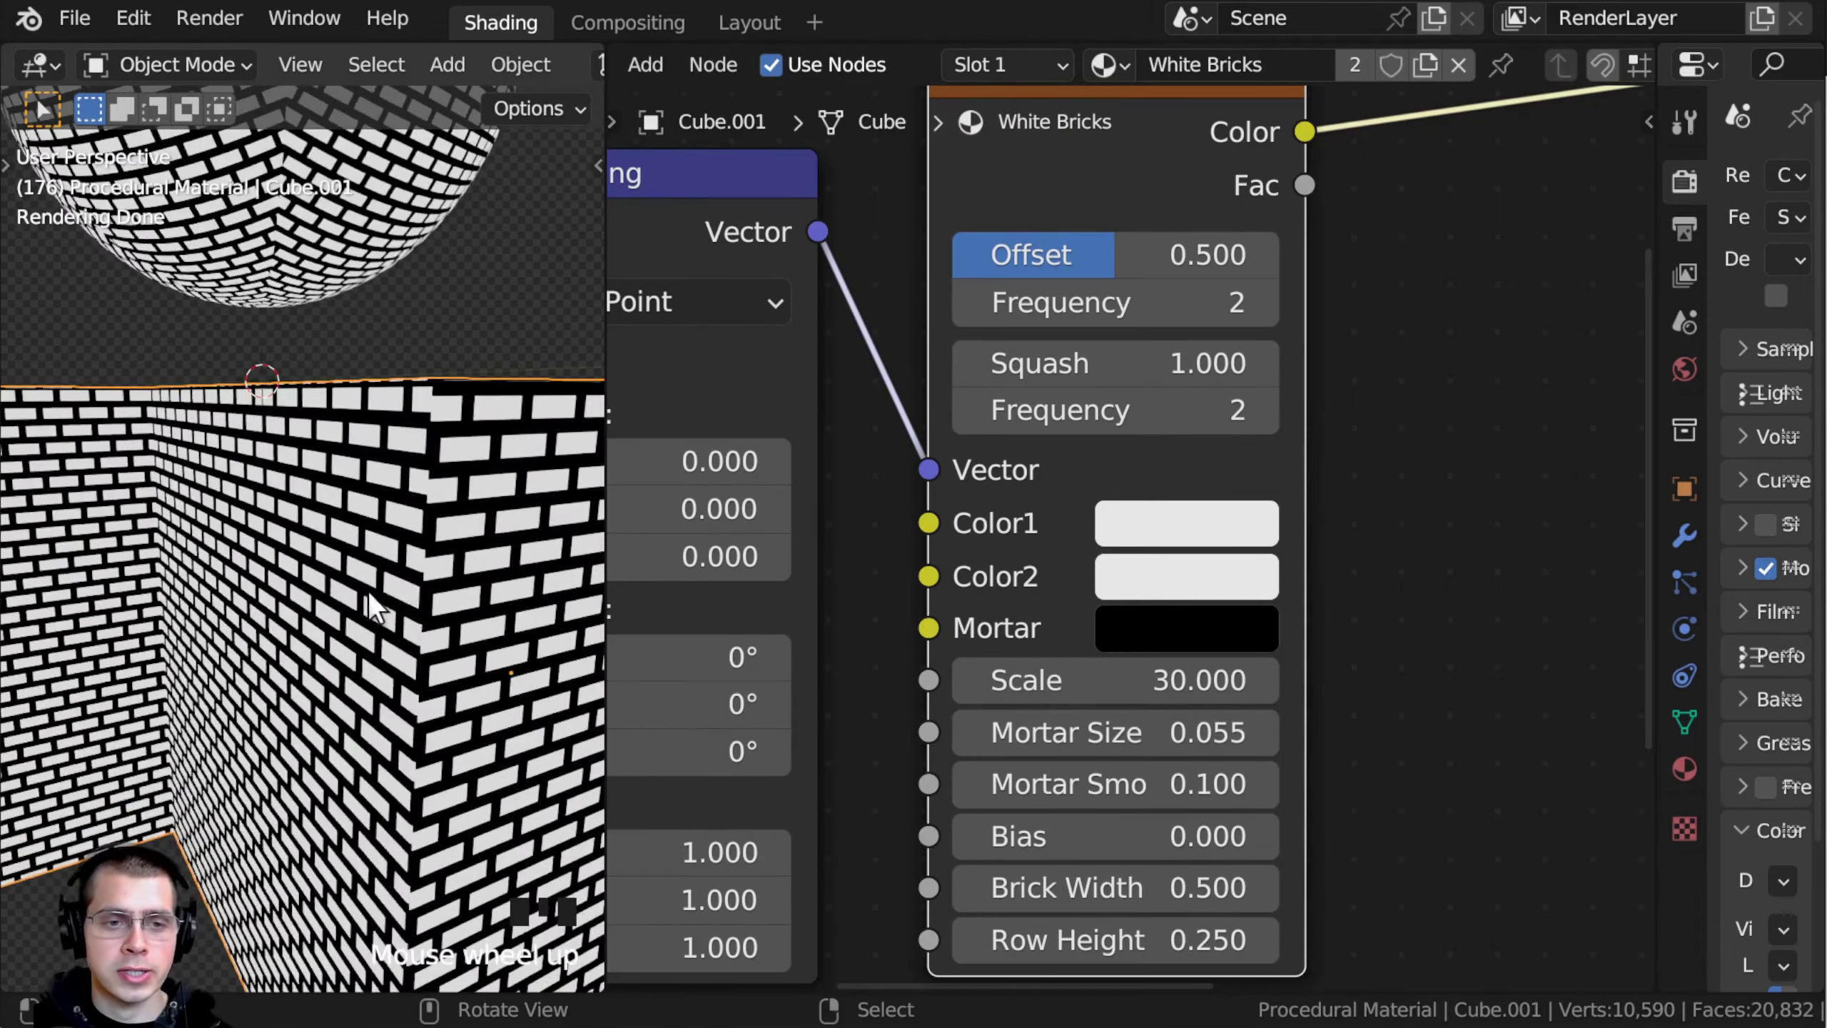
middle_click_drag(368, 596, 327, 636, "shift")
scroll(327, 637, "up", 2)
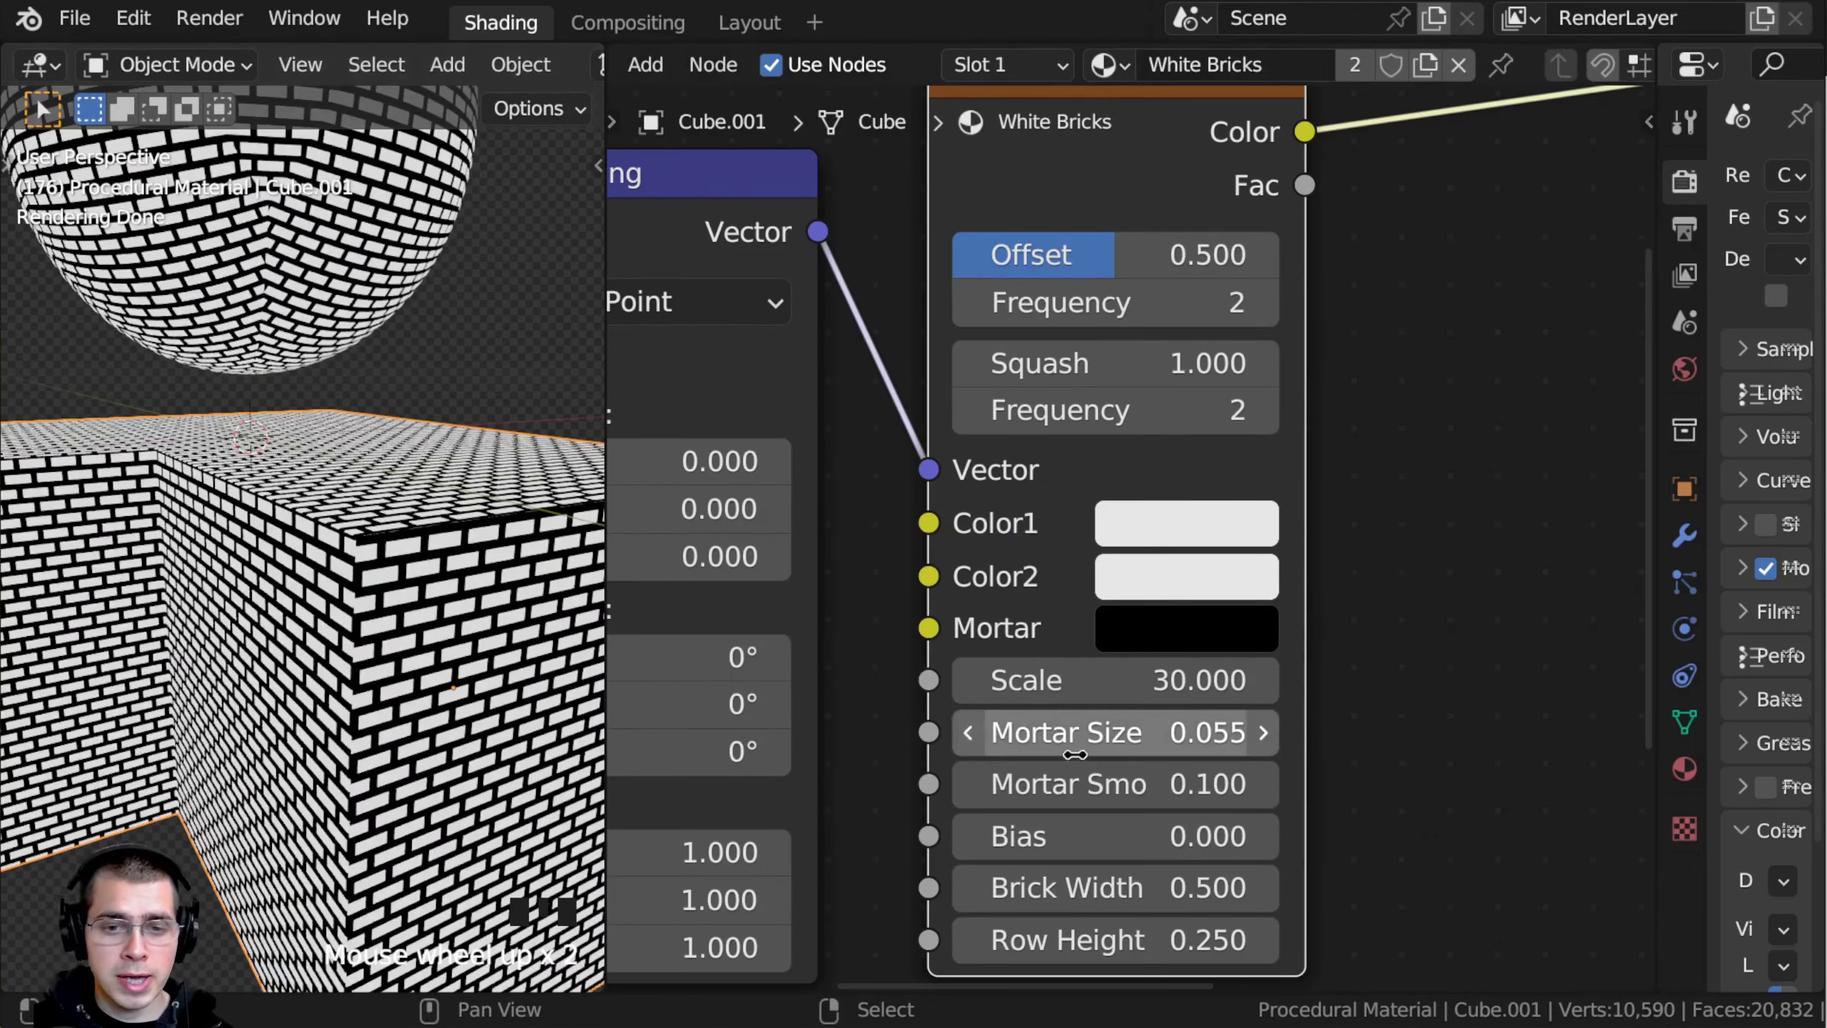
Step: Set the Brick Texture's Mortar Smooth to 0.8 and widen the node so its labels are readable
middle_click_drag(1075, 755, 1139, 687)
double_click(1119, 695)
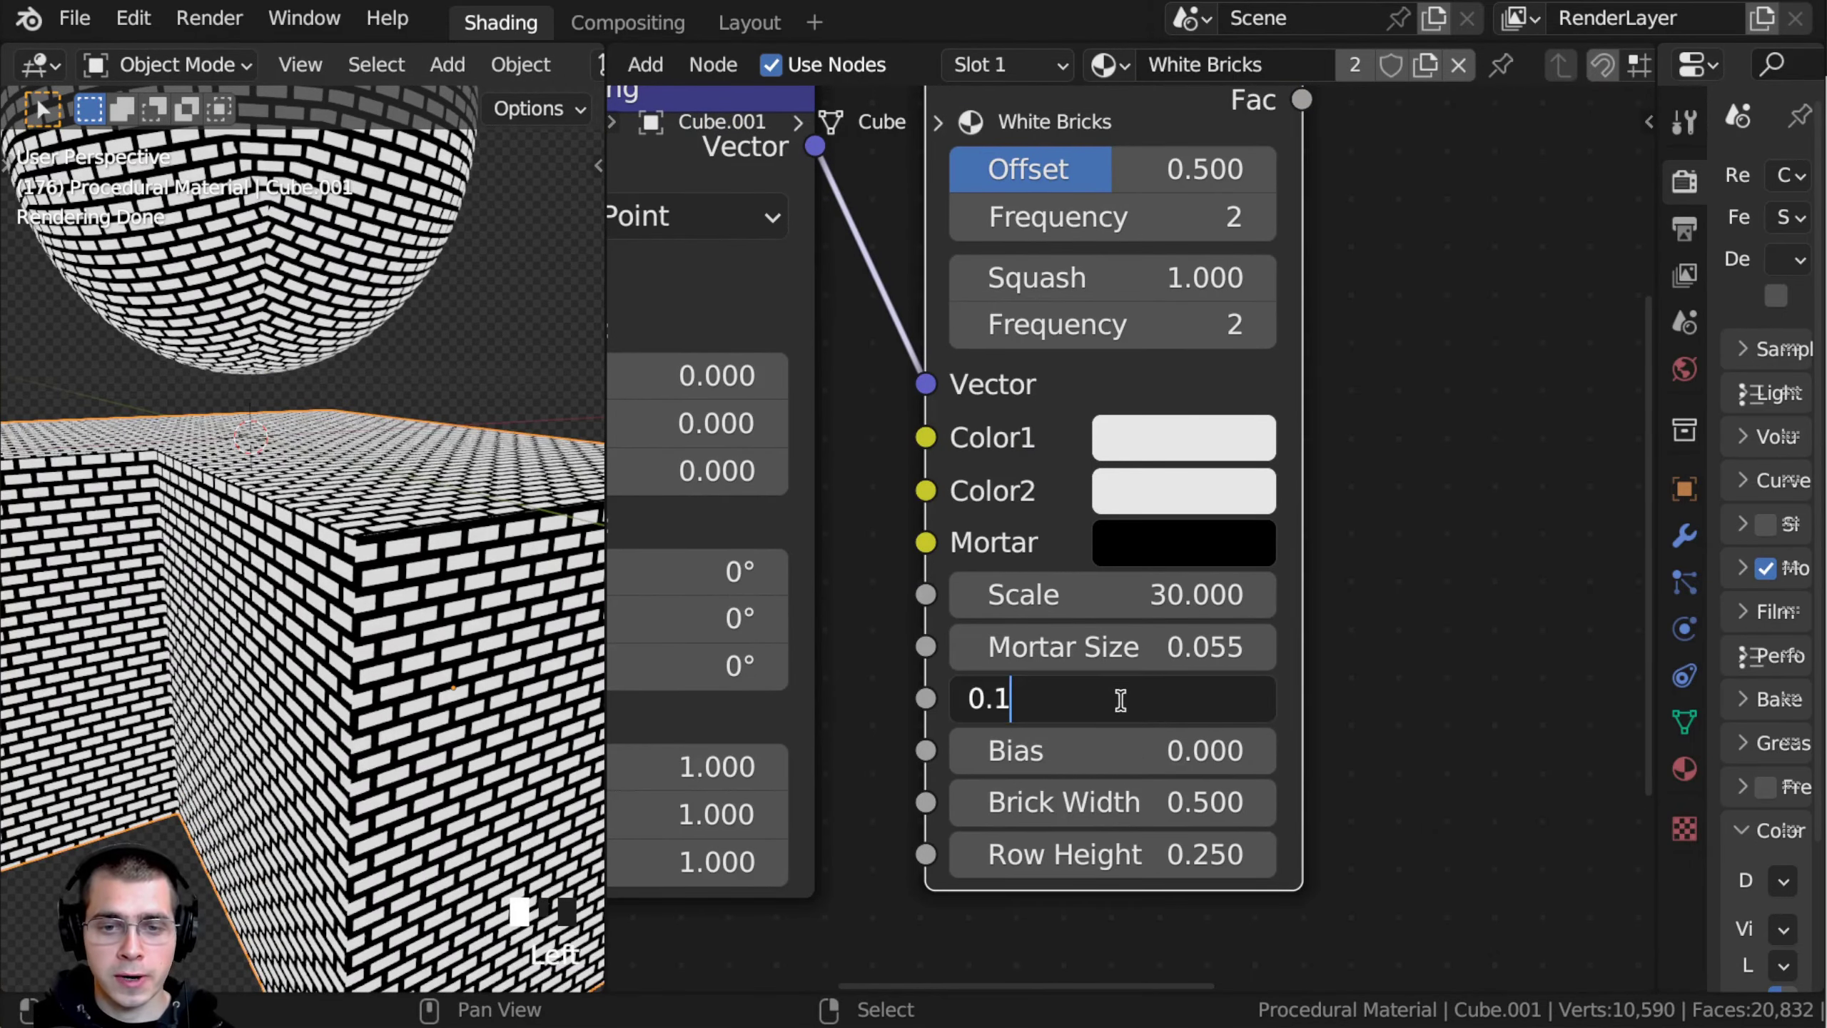
type("8")
key("Return")
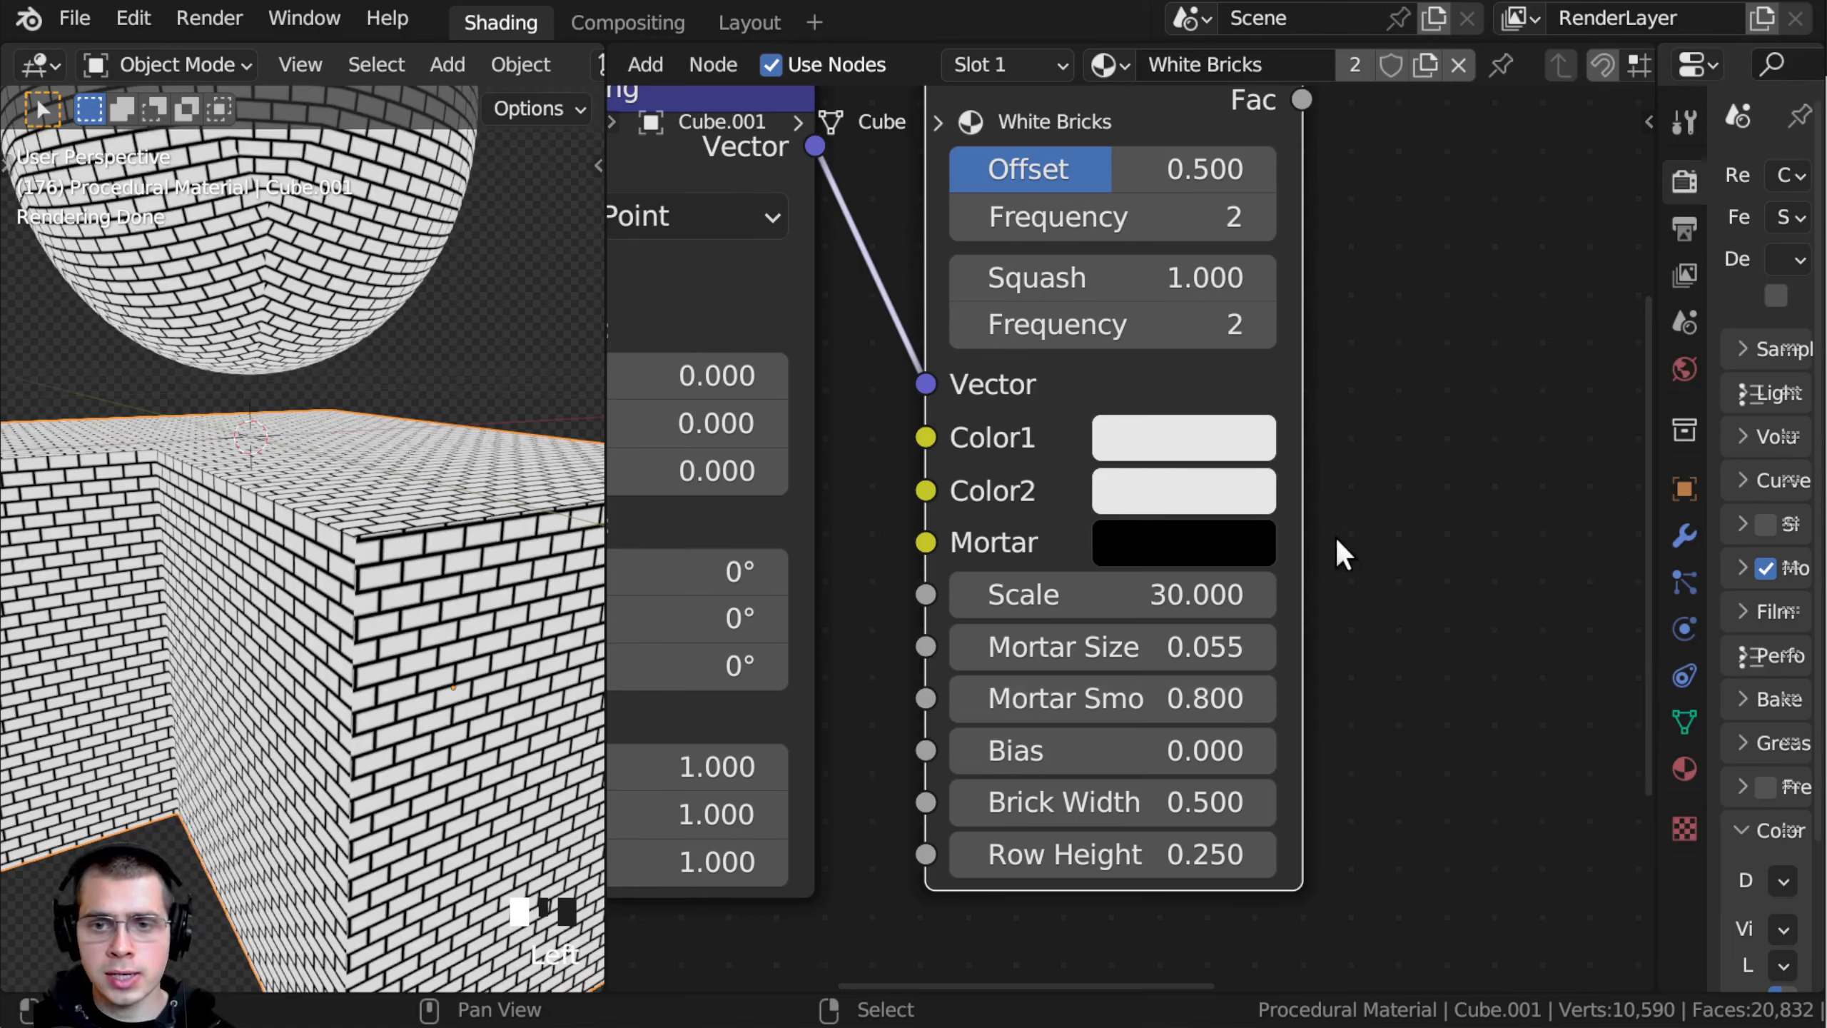
left_click_drag(1314, 507, 1411, 510)
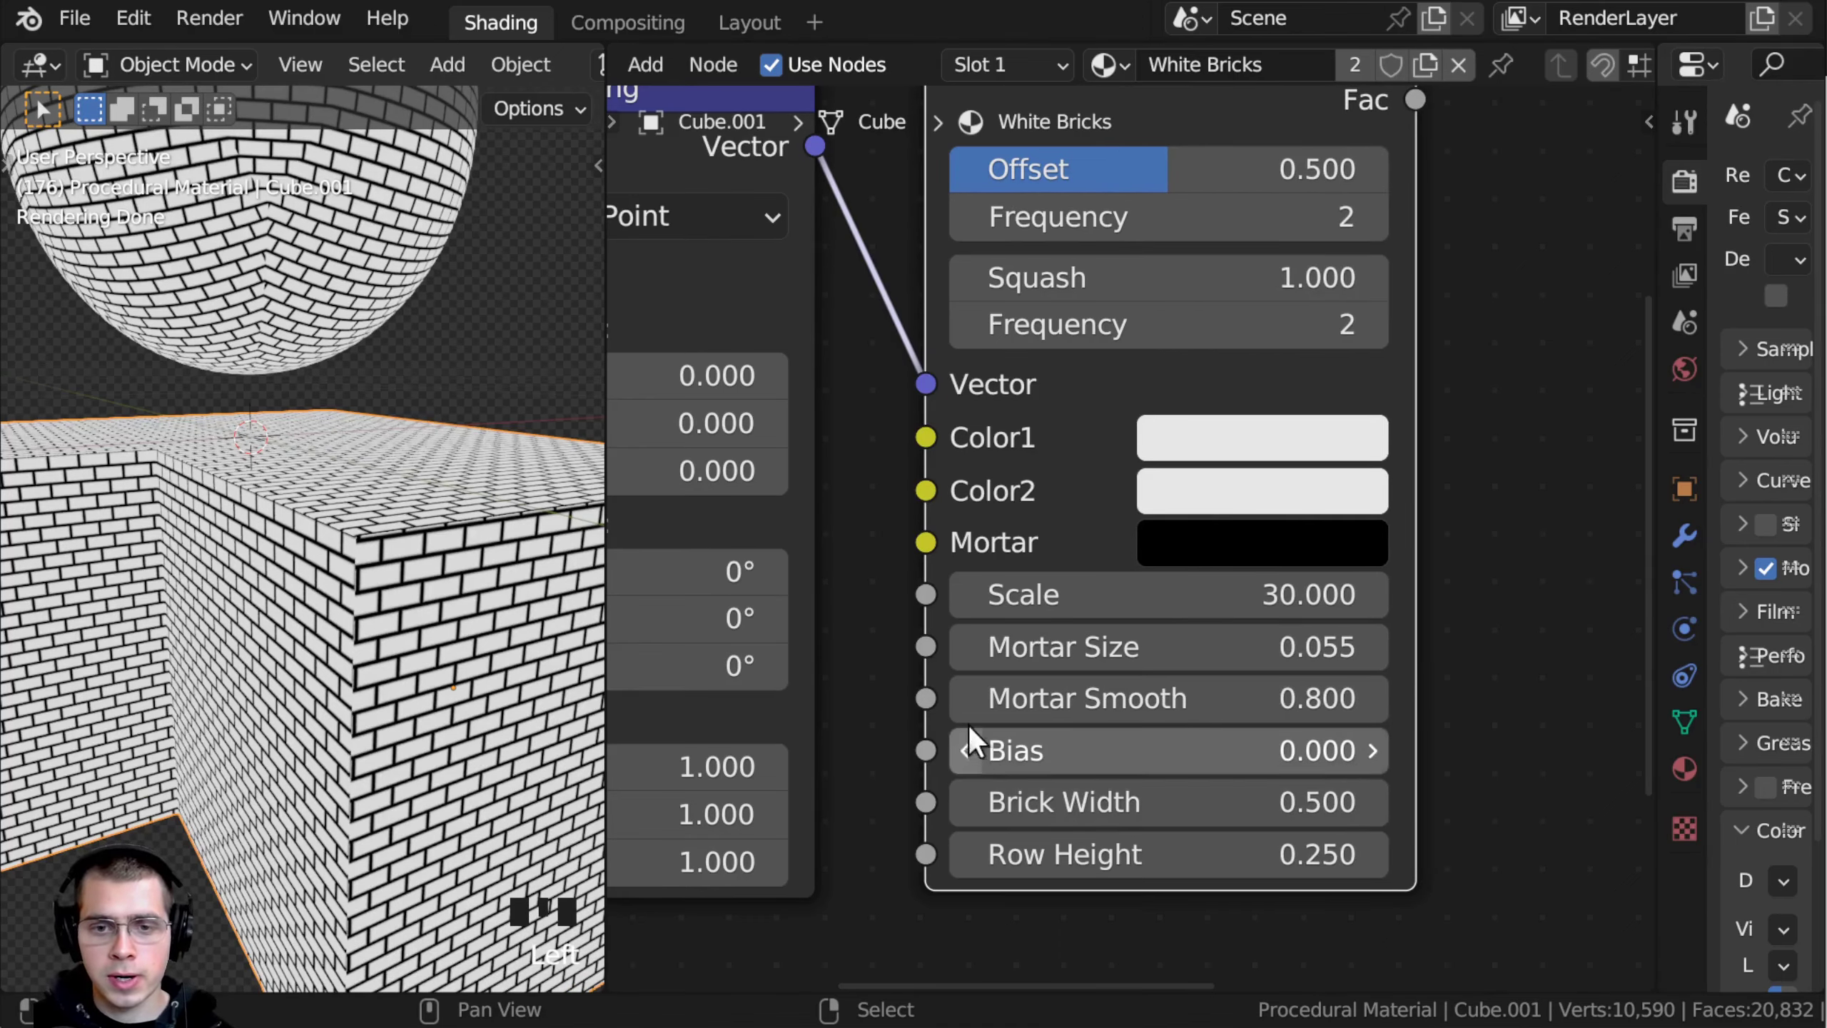
Step: Examine the softened mortar lines on the block and sphere from several angles and distances
scroll(446, 723, "down", 2)
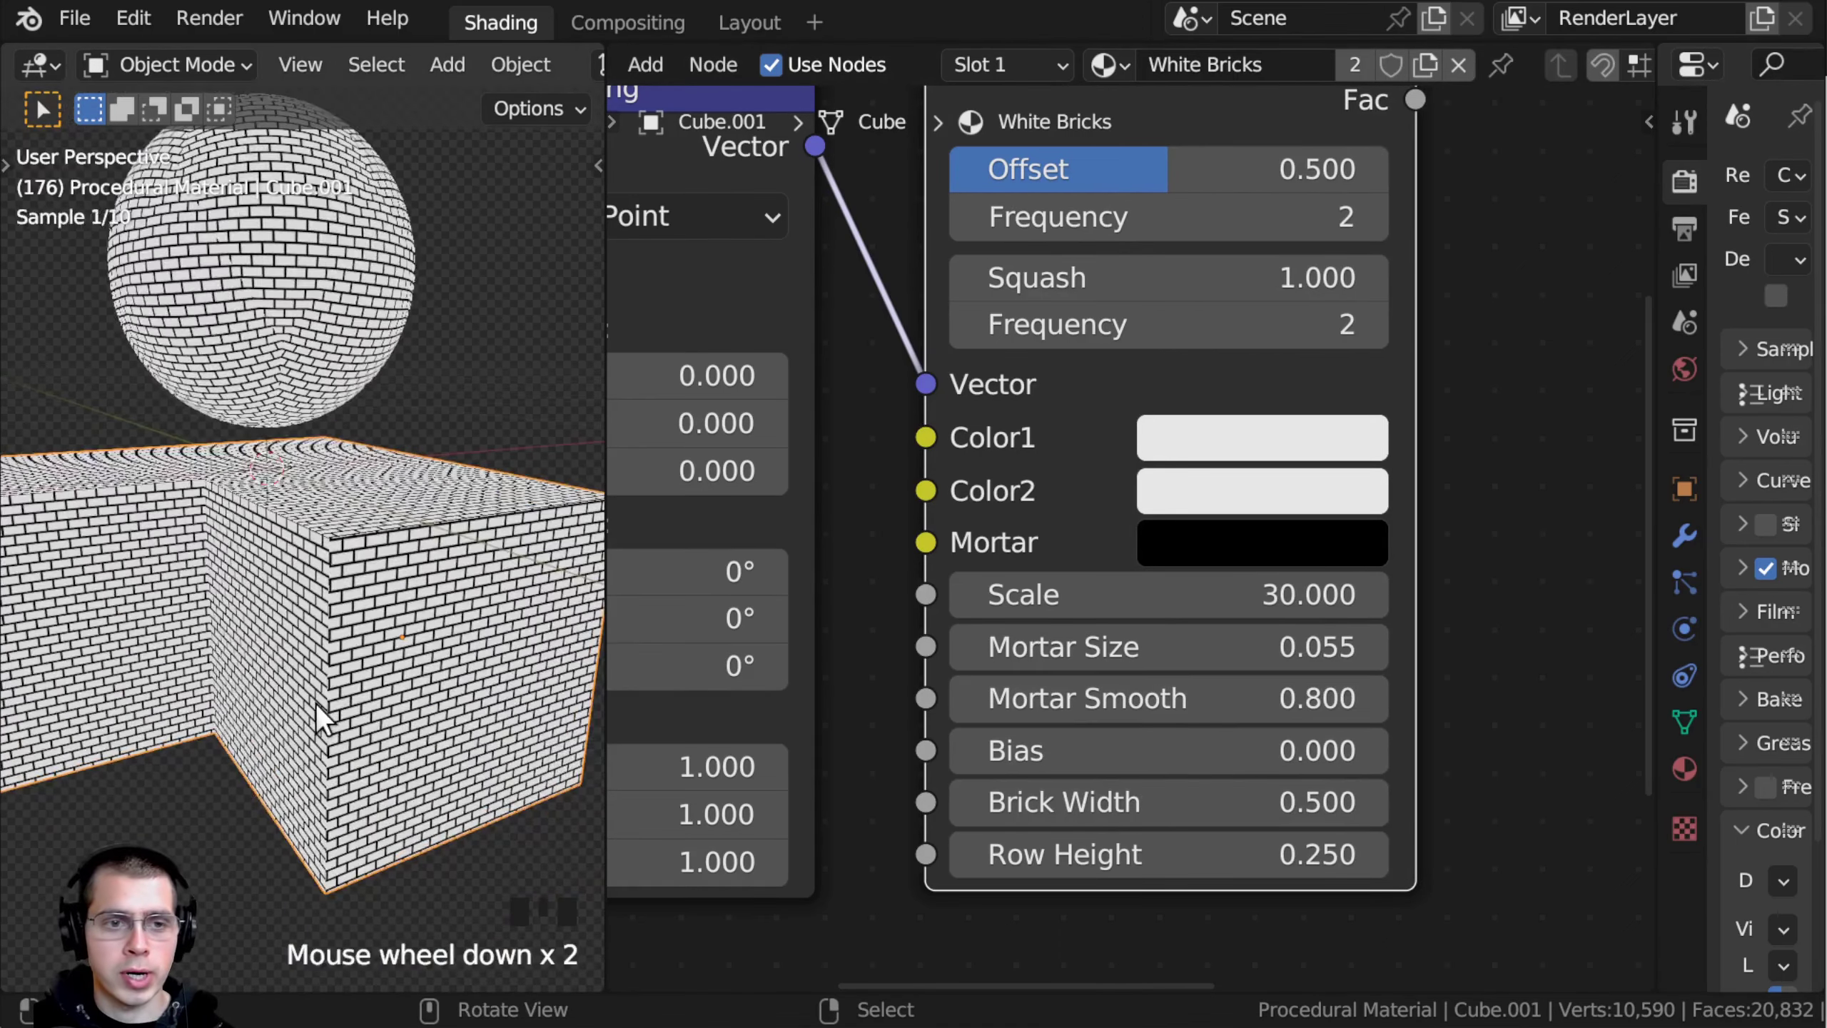
middle_click_drag(316, 702, 345, 719)
middle_click_drag(1175, 698, 1152, 719, "shift")
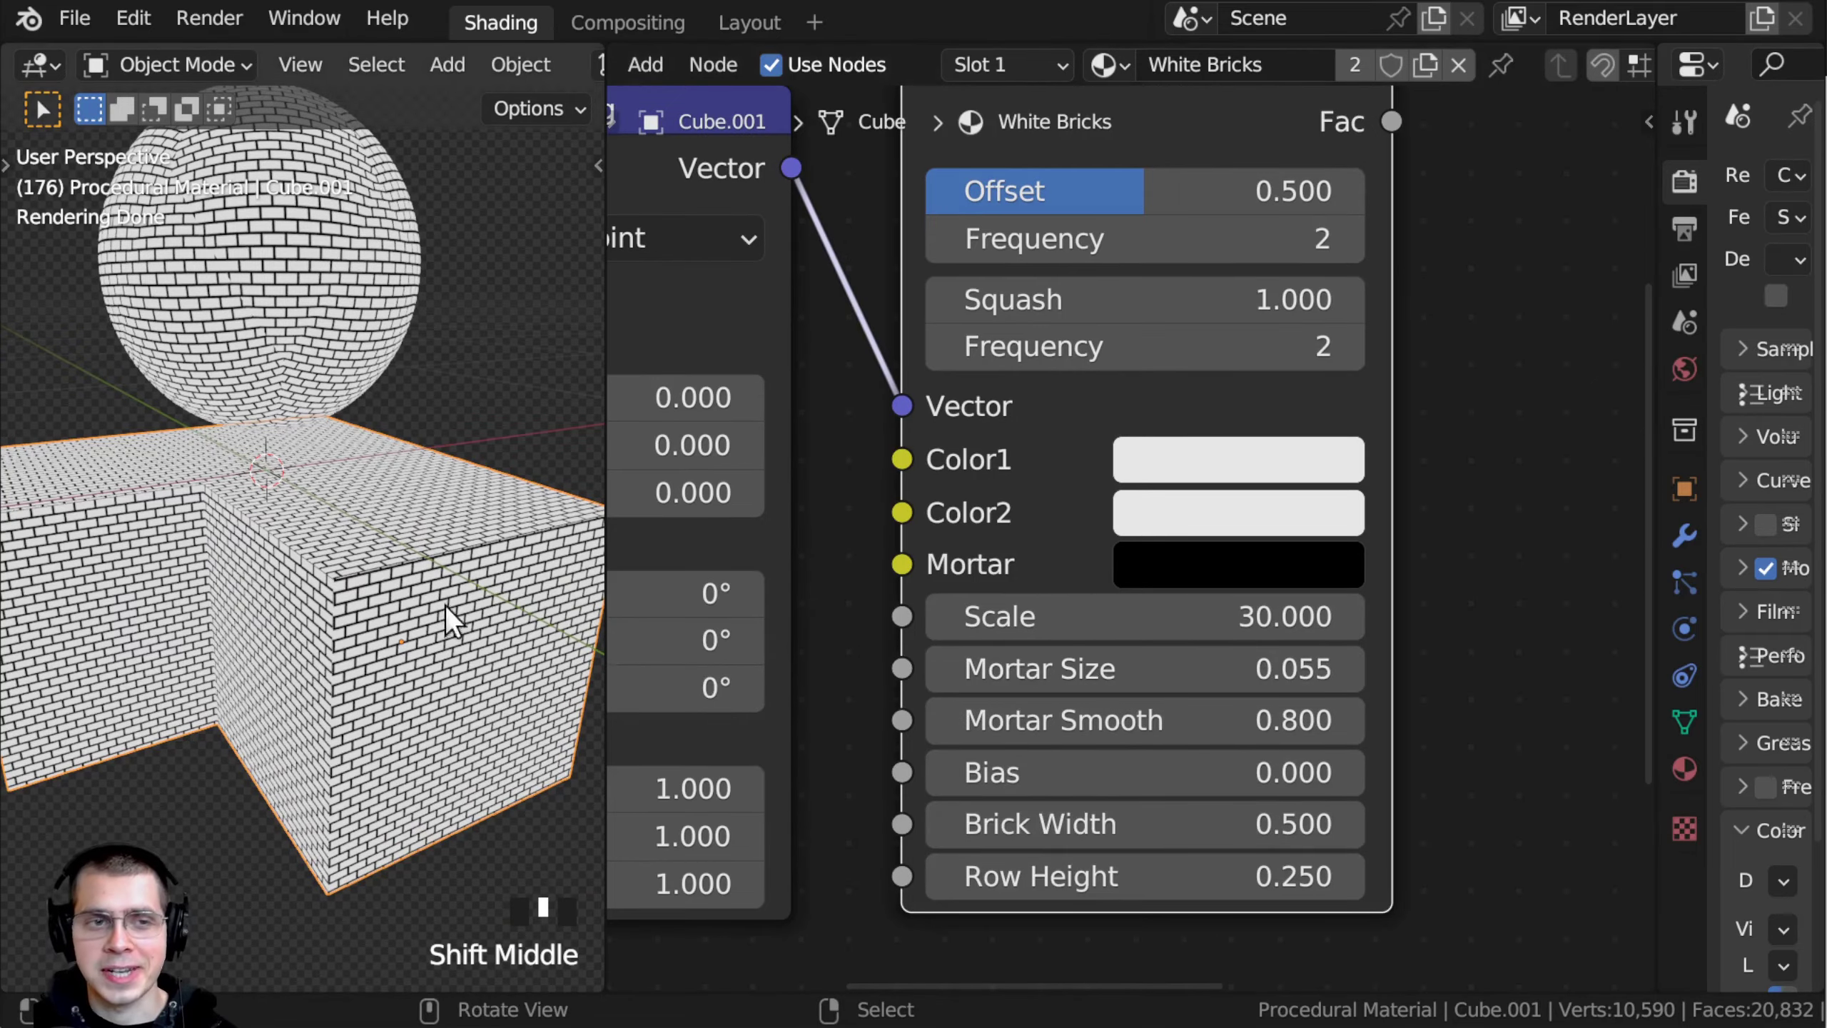
middle_click_drag(446, 605, 620, 568)
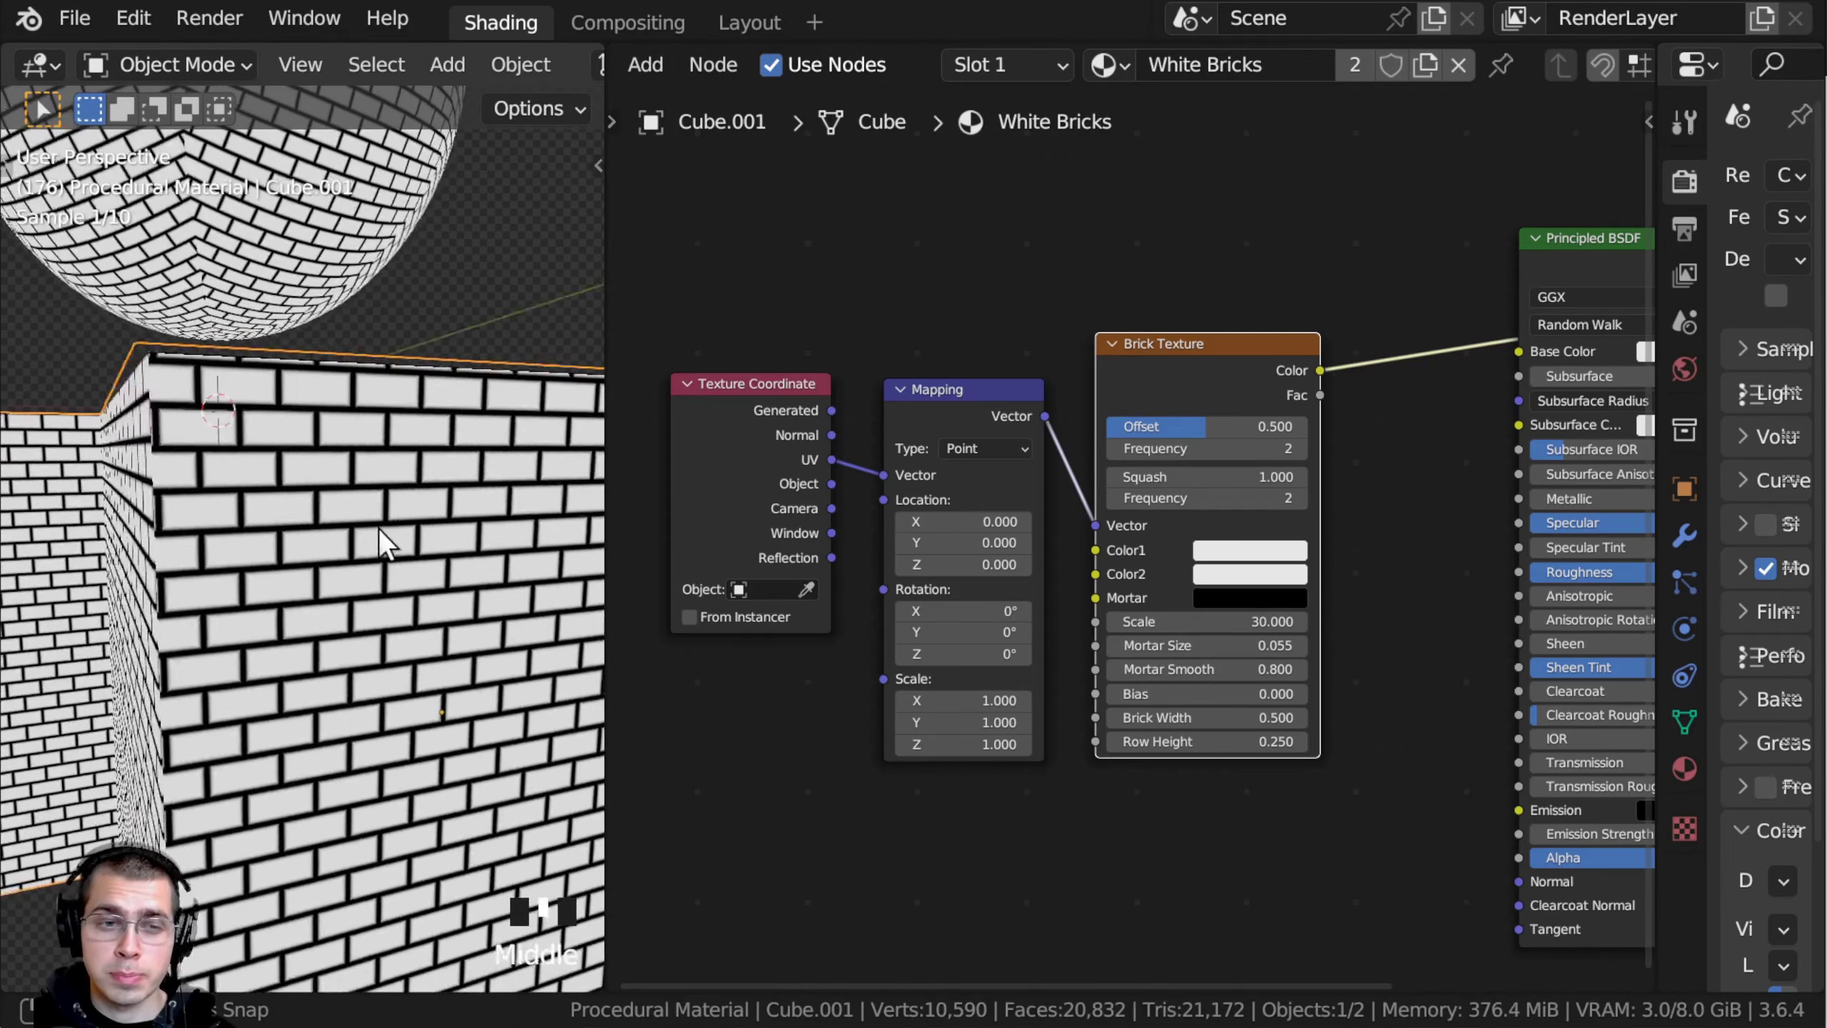
scroll(379, 528, "up", 4)
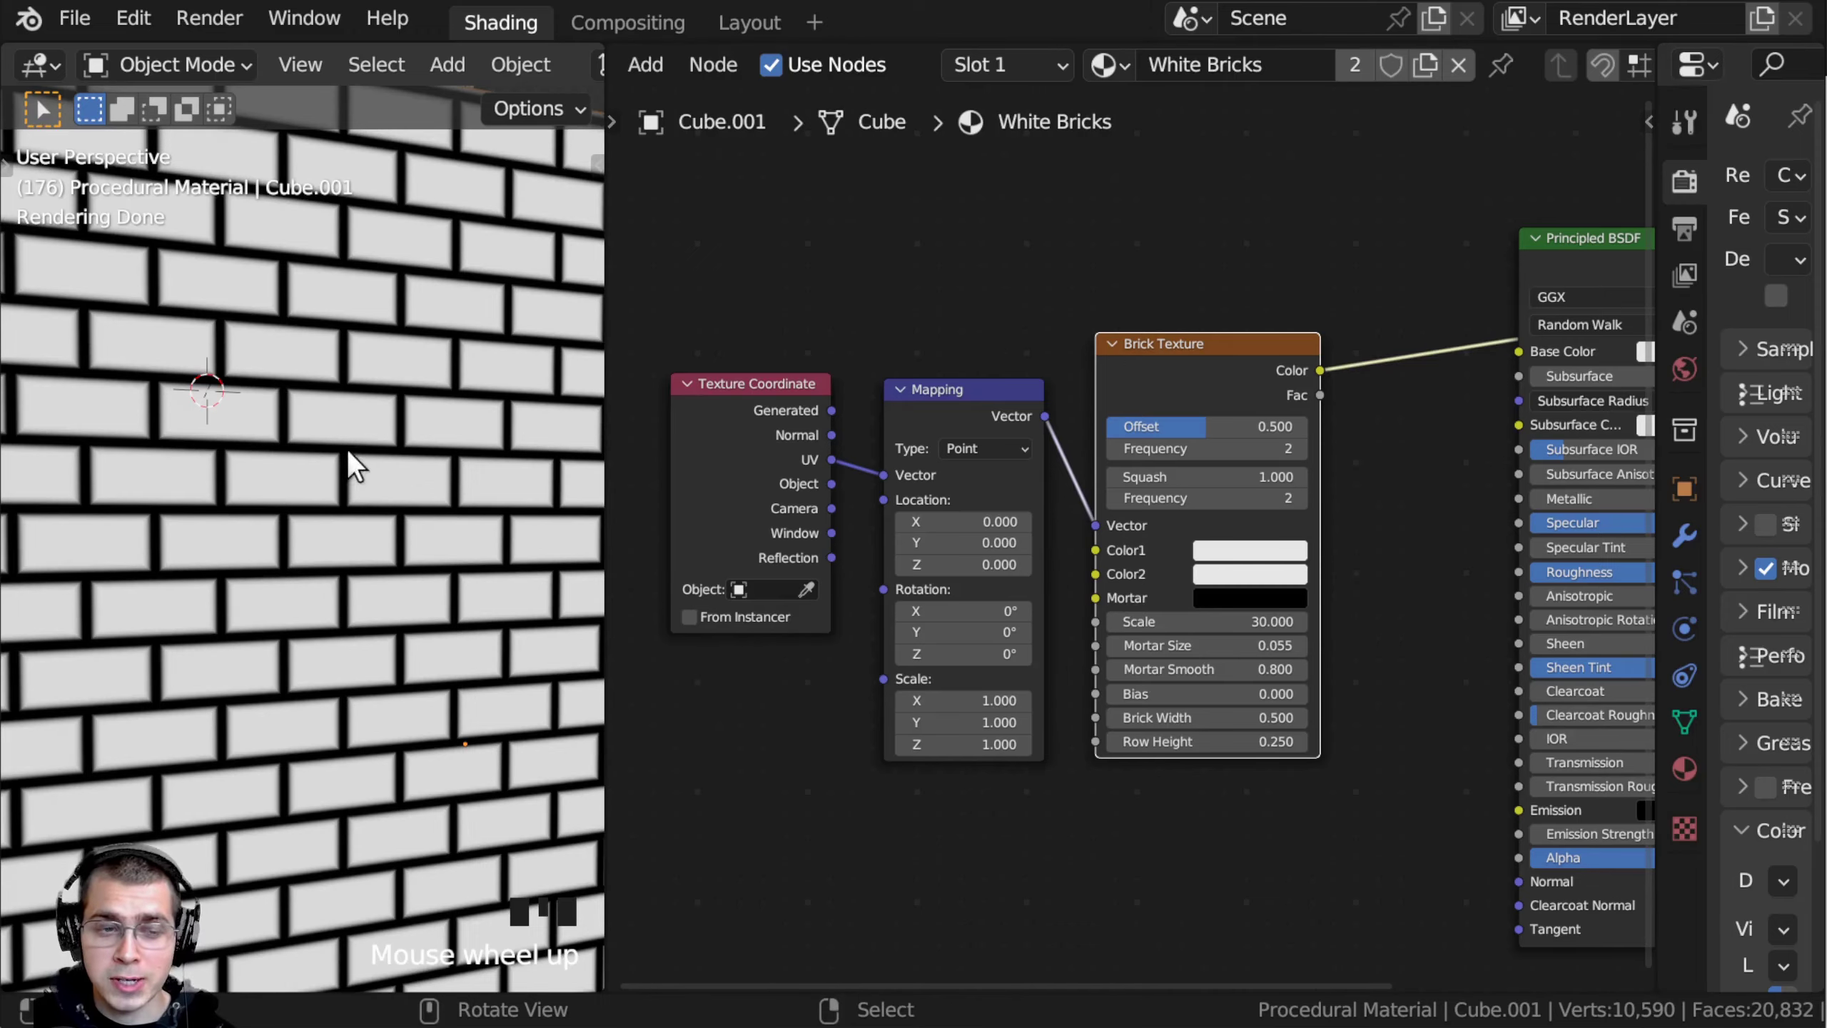
scroll(402, 457, "down", 5)
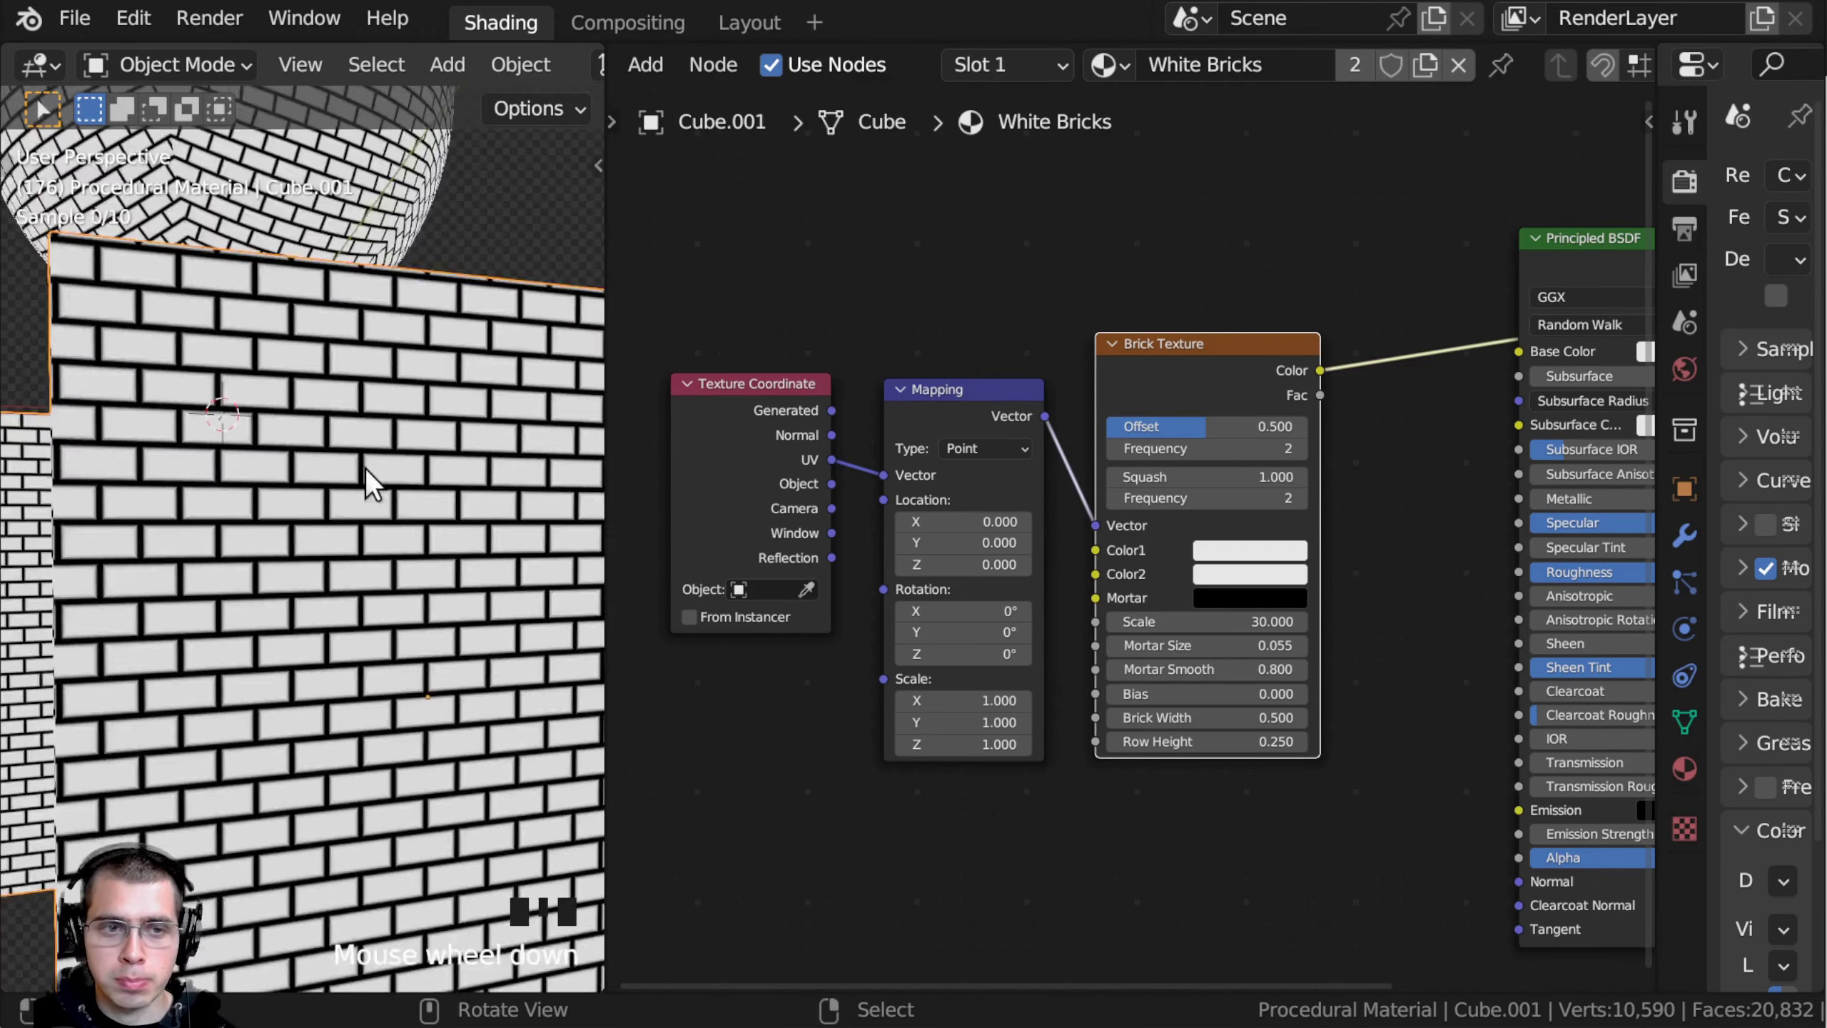
middle_click_drag(367, 482, 364, 579)
scroll(1037, 489, "down", 1)
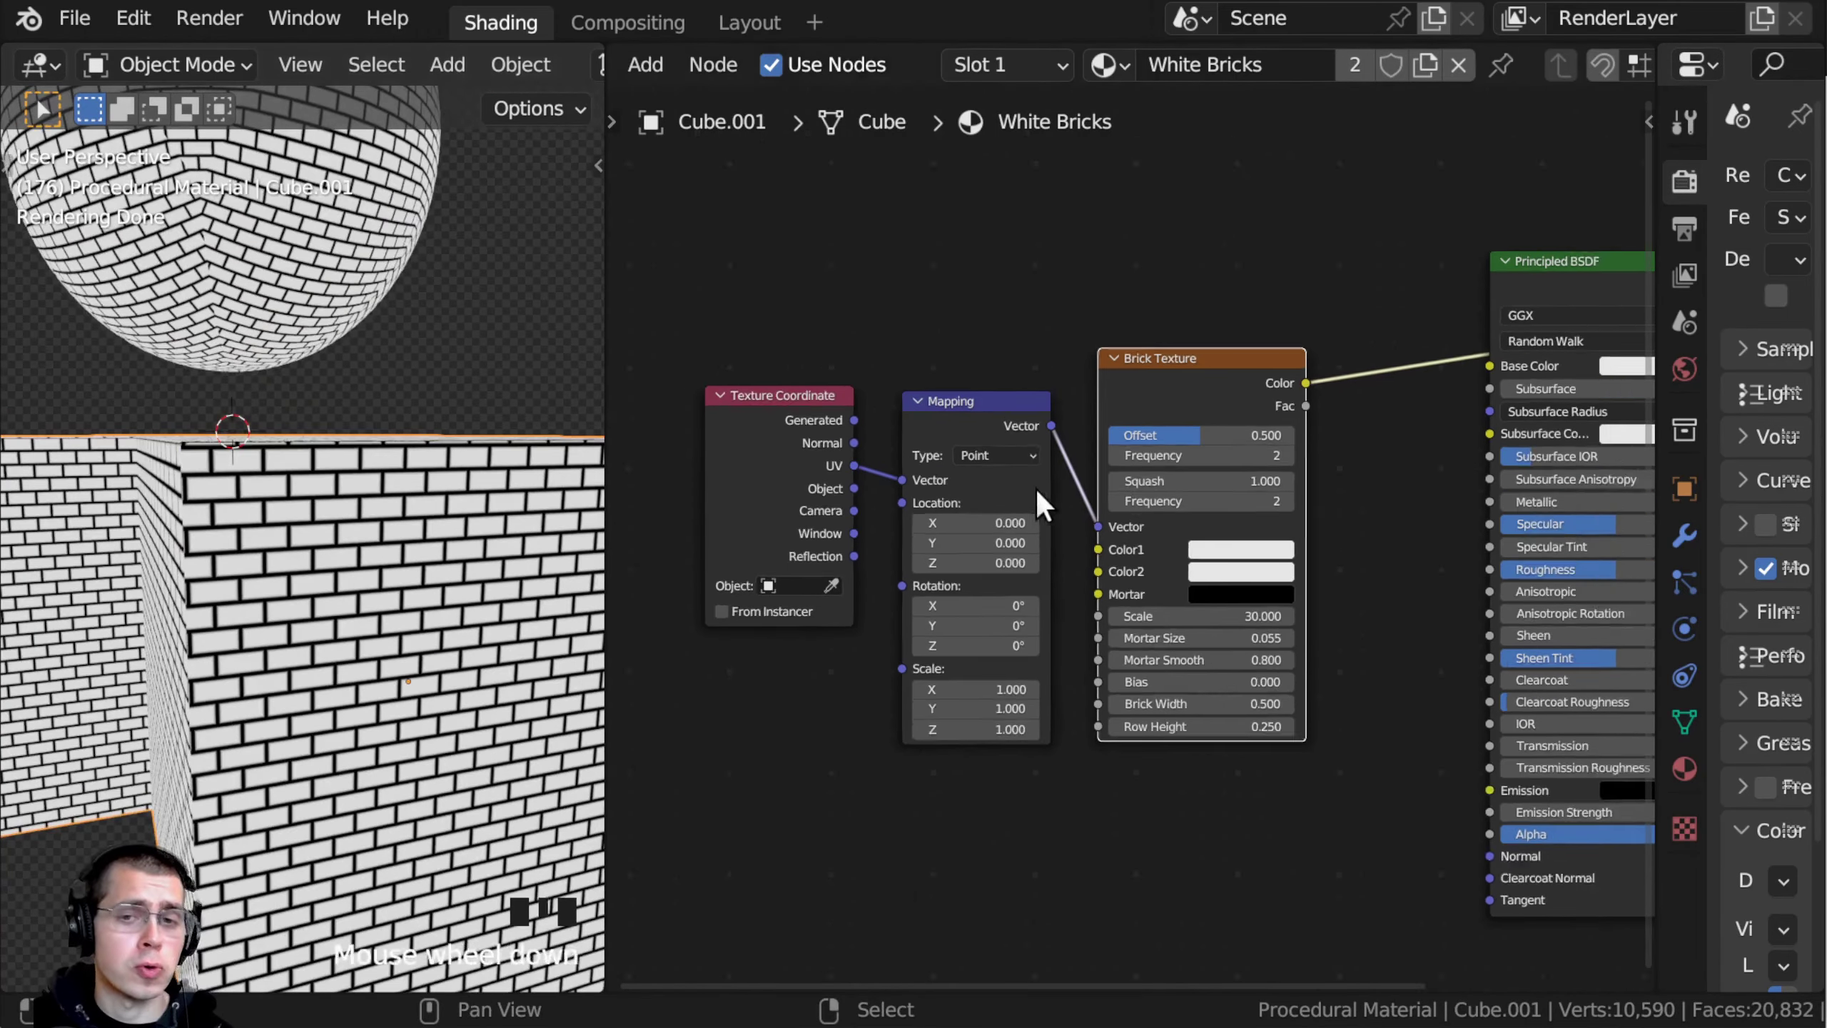
Step: Move the Texture Coordinate and Mapping nodes away from the Brick Texture, leaving a wide gap for additional nodes
scroll(1021, 535, "up", 1)
middle_click_drag(1014, 482, 1094, 580)
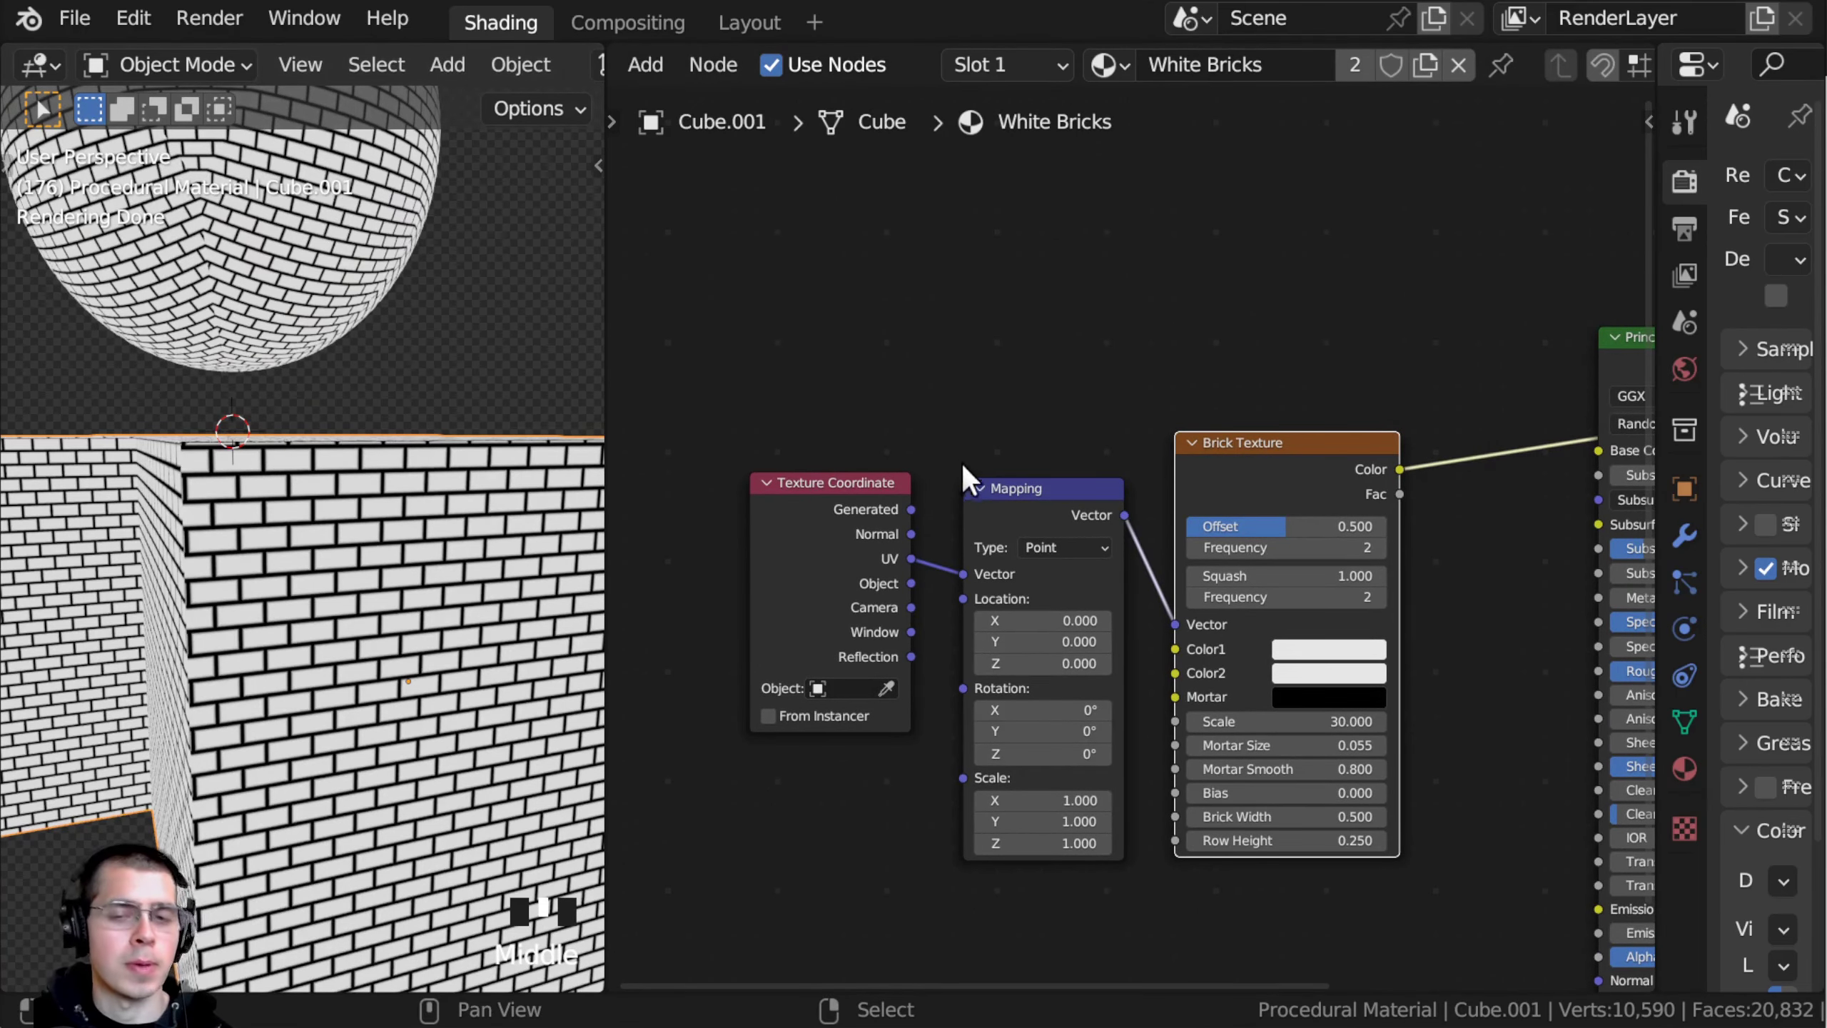
scroll(1036, 400, "down", 1)
left_click_drag(1095, 347, 609, 584)
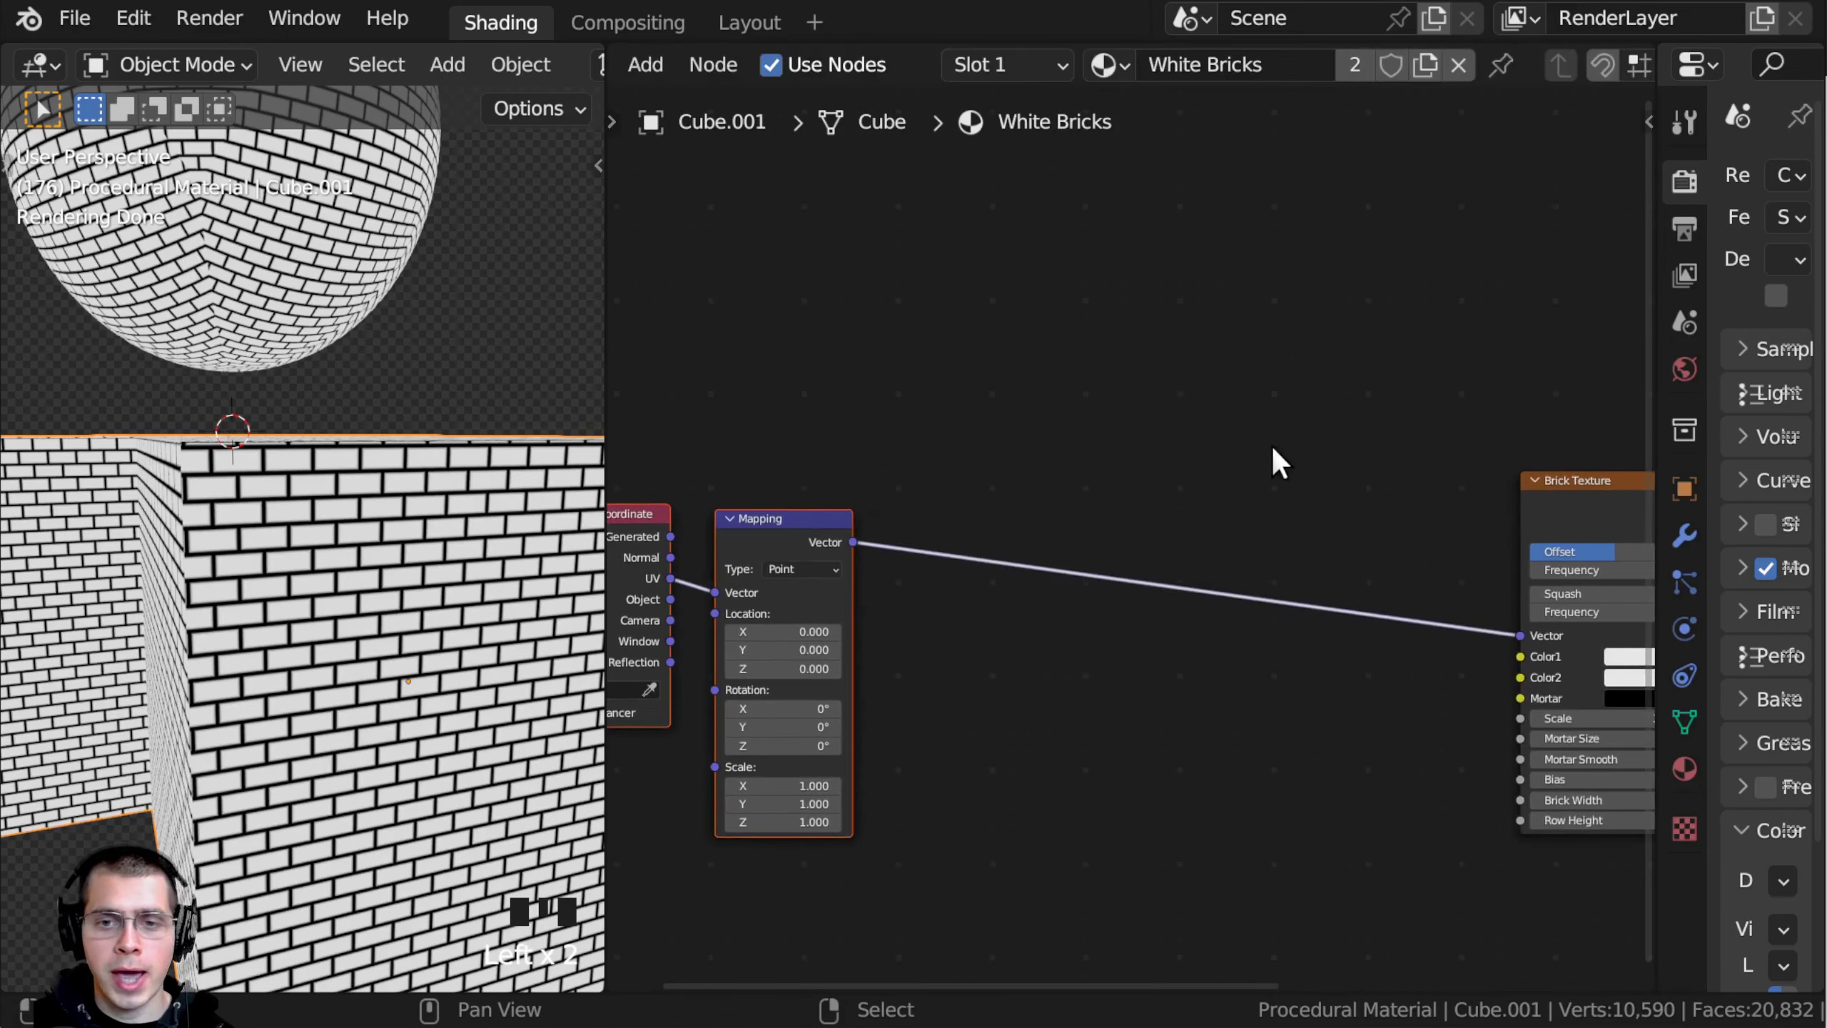
scroll(874, 543, "down", 2)
left_click_drag(812, 518, 868, 518)
Step: Add a Noise Texture node above the link between the Mapping and Brick Texture nodes
key("shift+a")
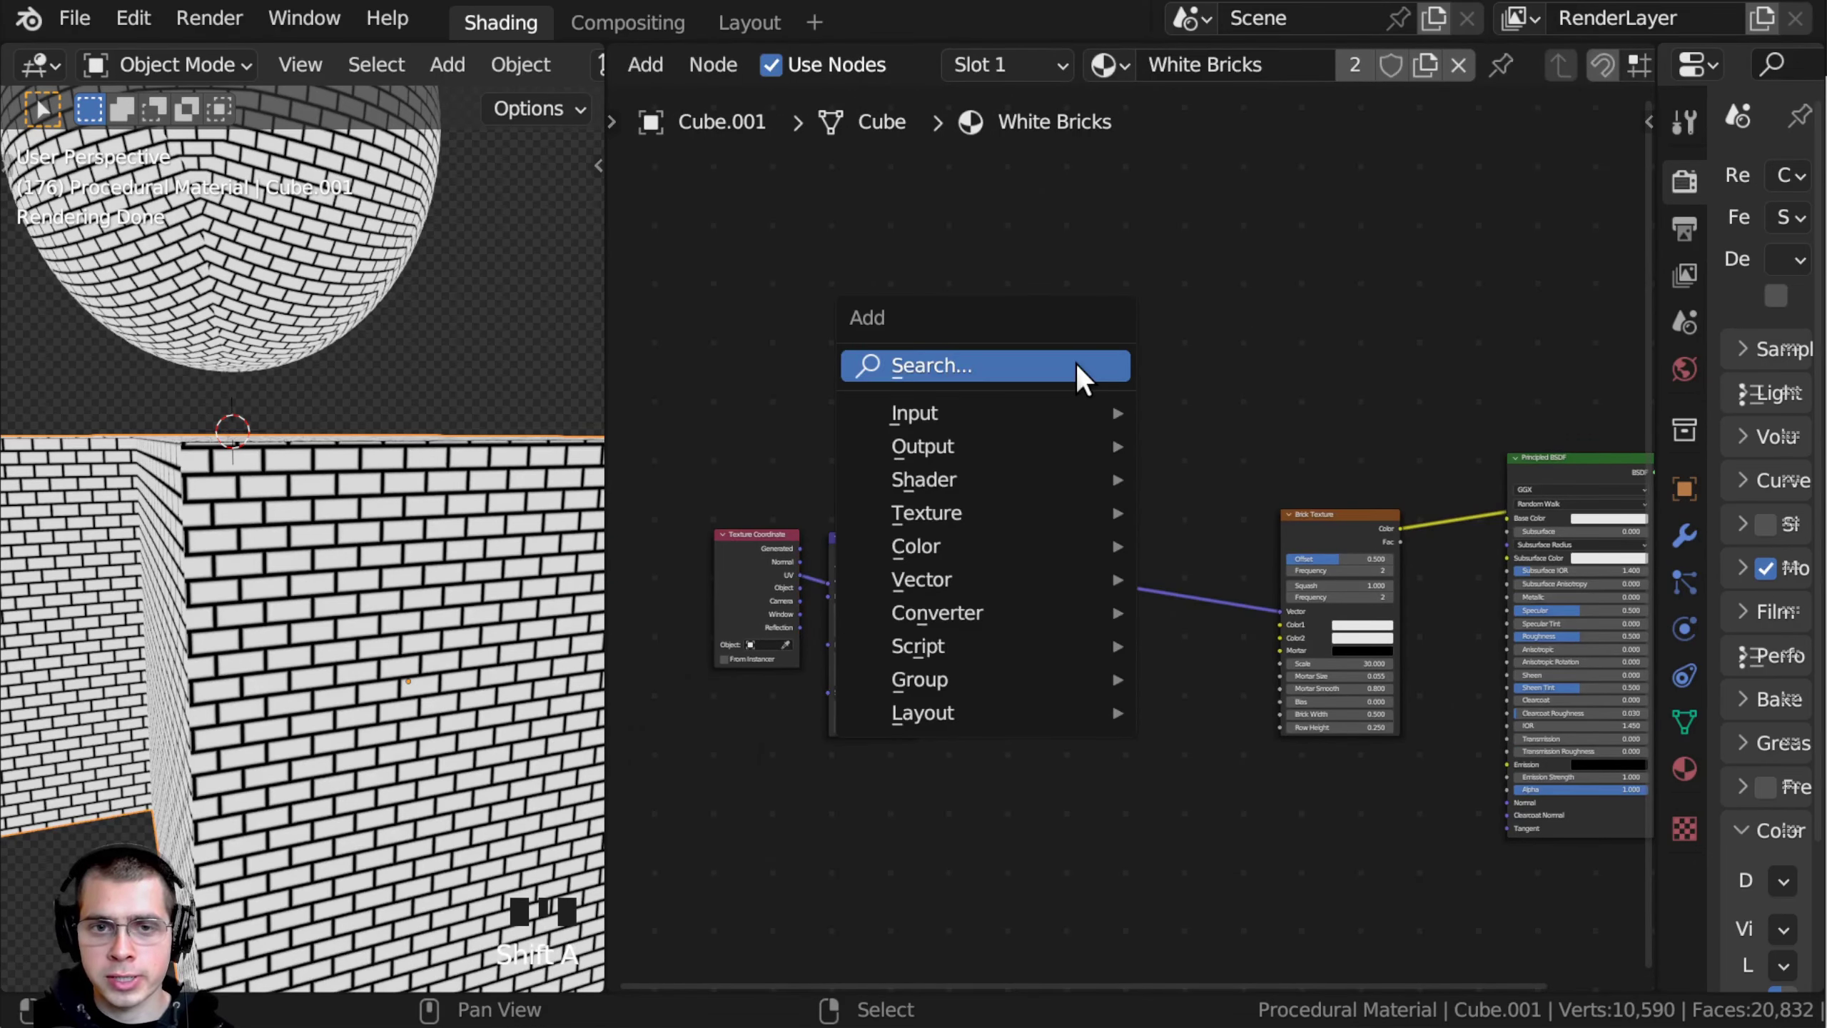
left_click(1077, 362)
type("noise")
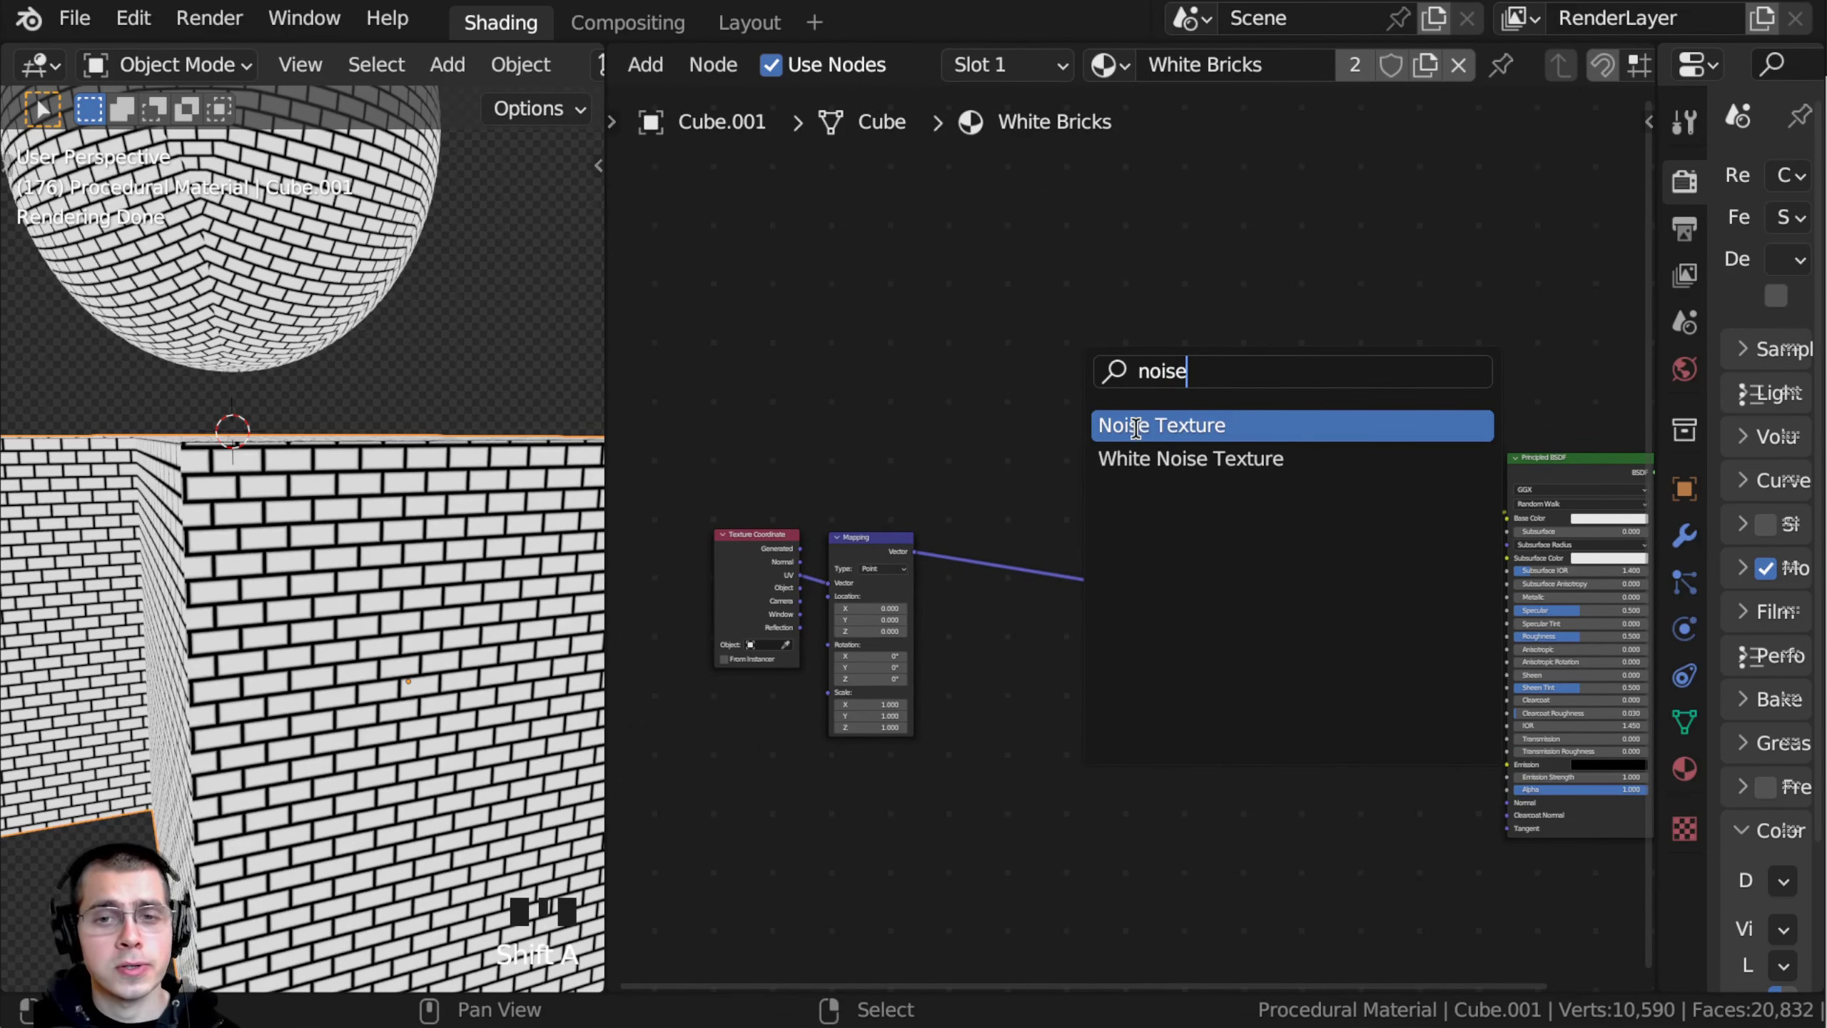
left_click(1136, 427)
left_click(1071, 414)
scroll(1071, 414, "up", 5)
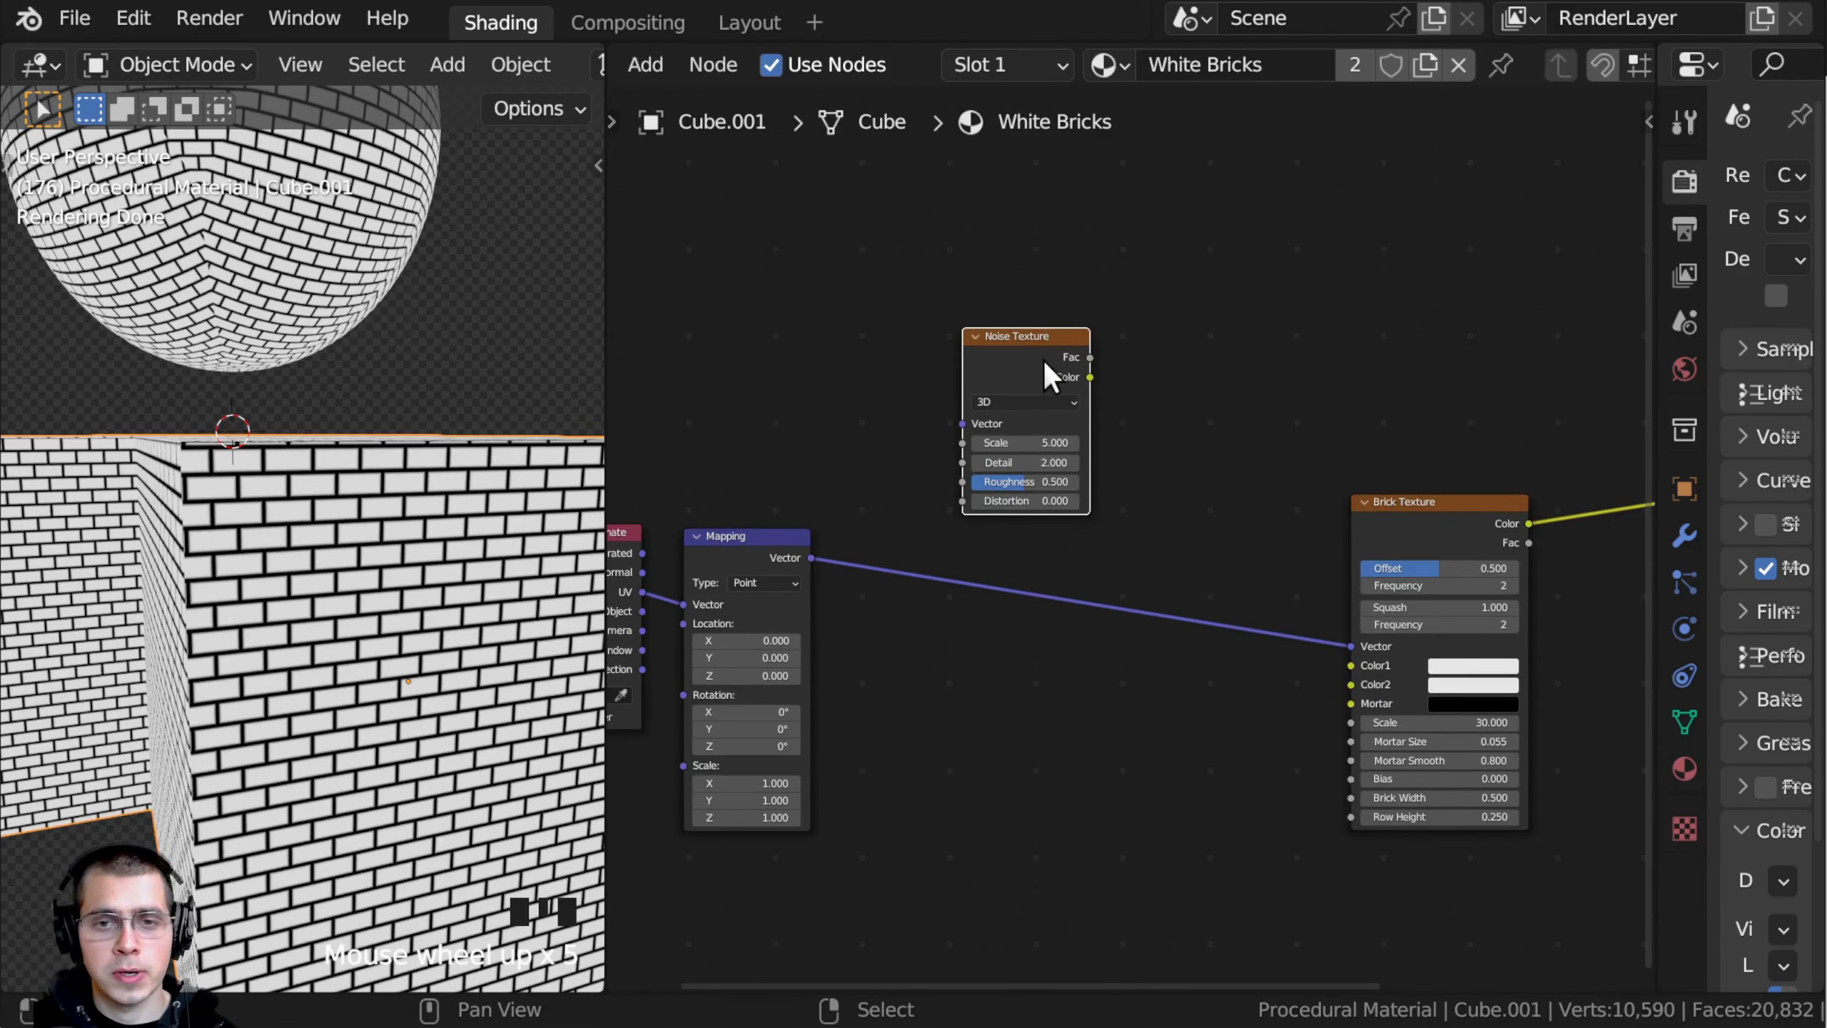
scroll(918, 621, "up", 1)
Step: Connect the Mapping node's Vector output to the Noise Texture's Vector input and preview the noise on the objects
left_click(836, 584)
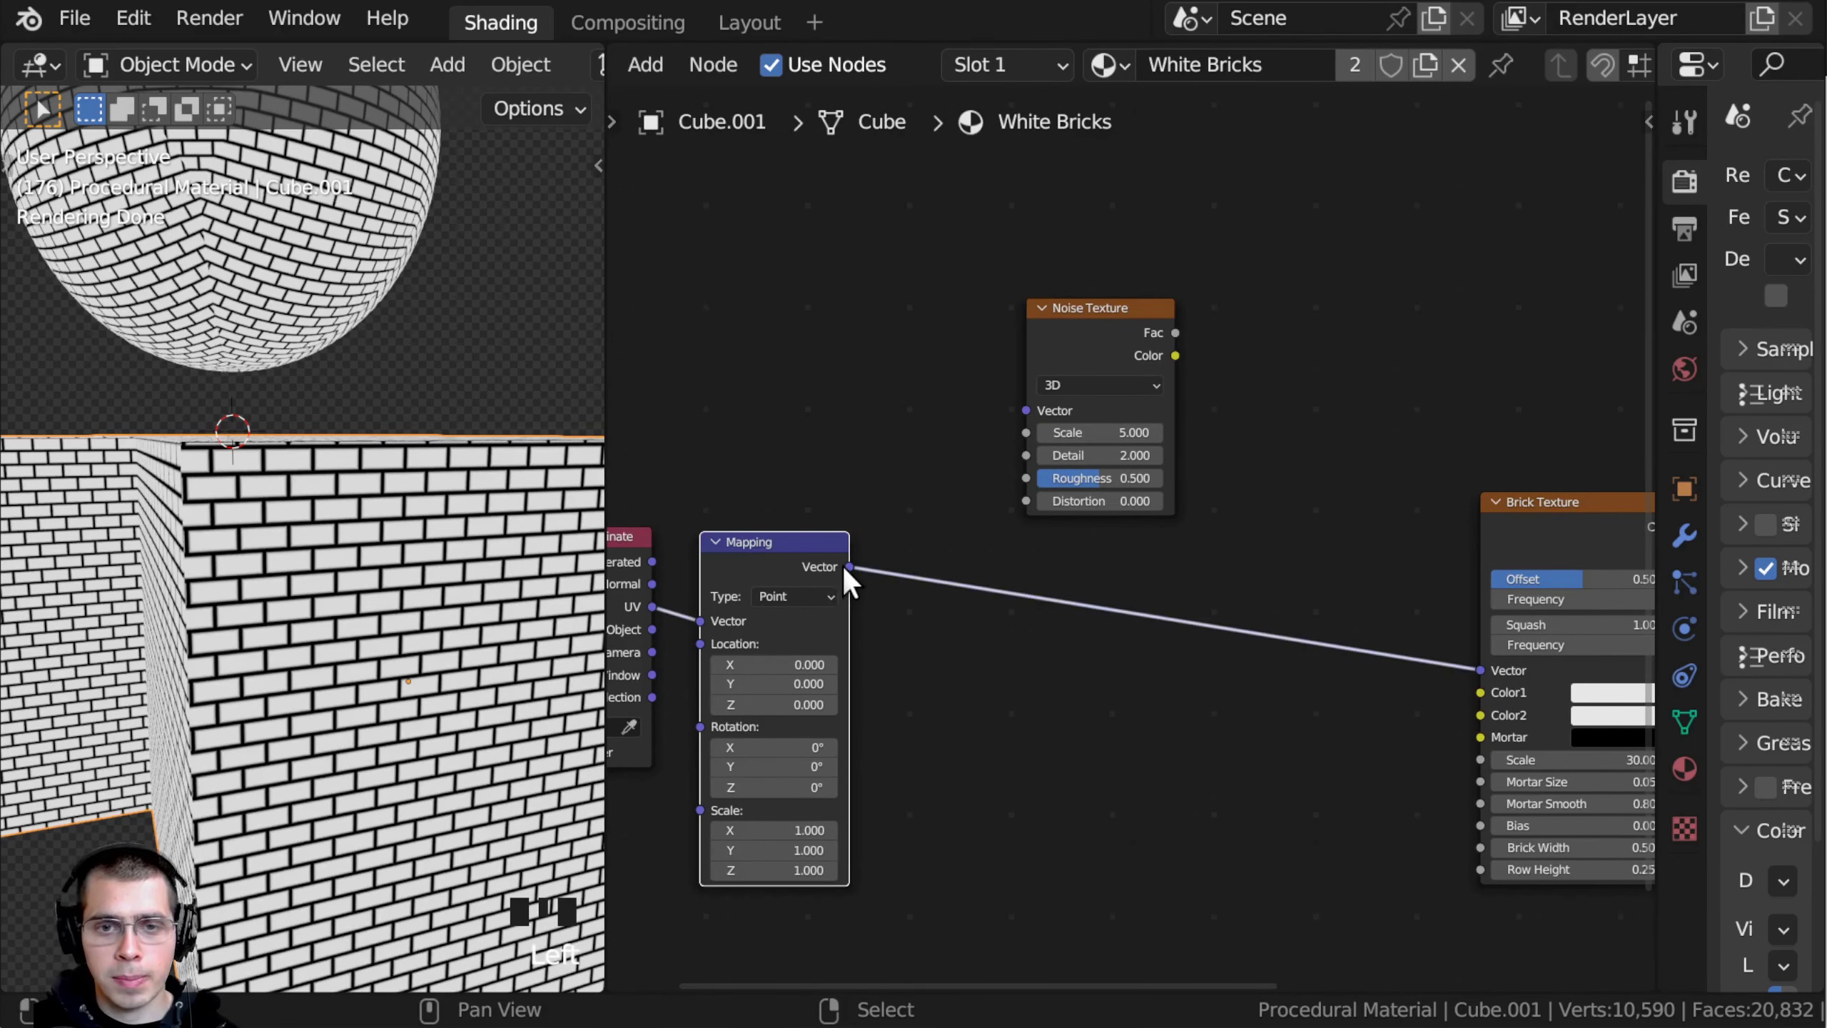
left_click_drag(850, 567, 1026, 412)
middle_click_drag(810, 633, 912, 612)
left_click_drag(698, 559, 731, 568)
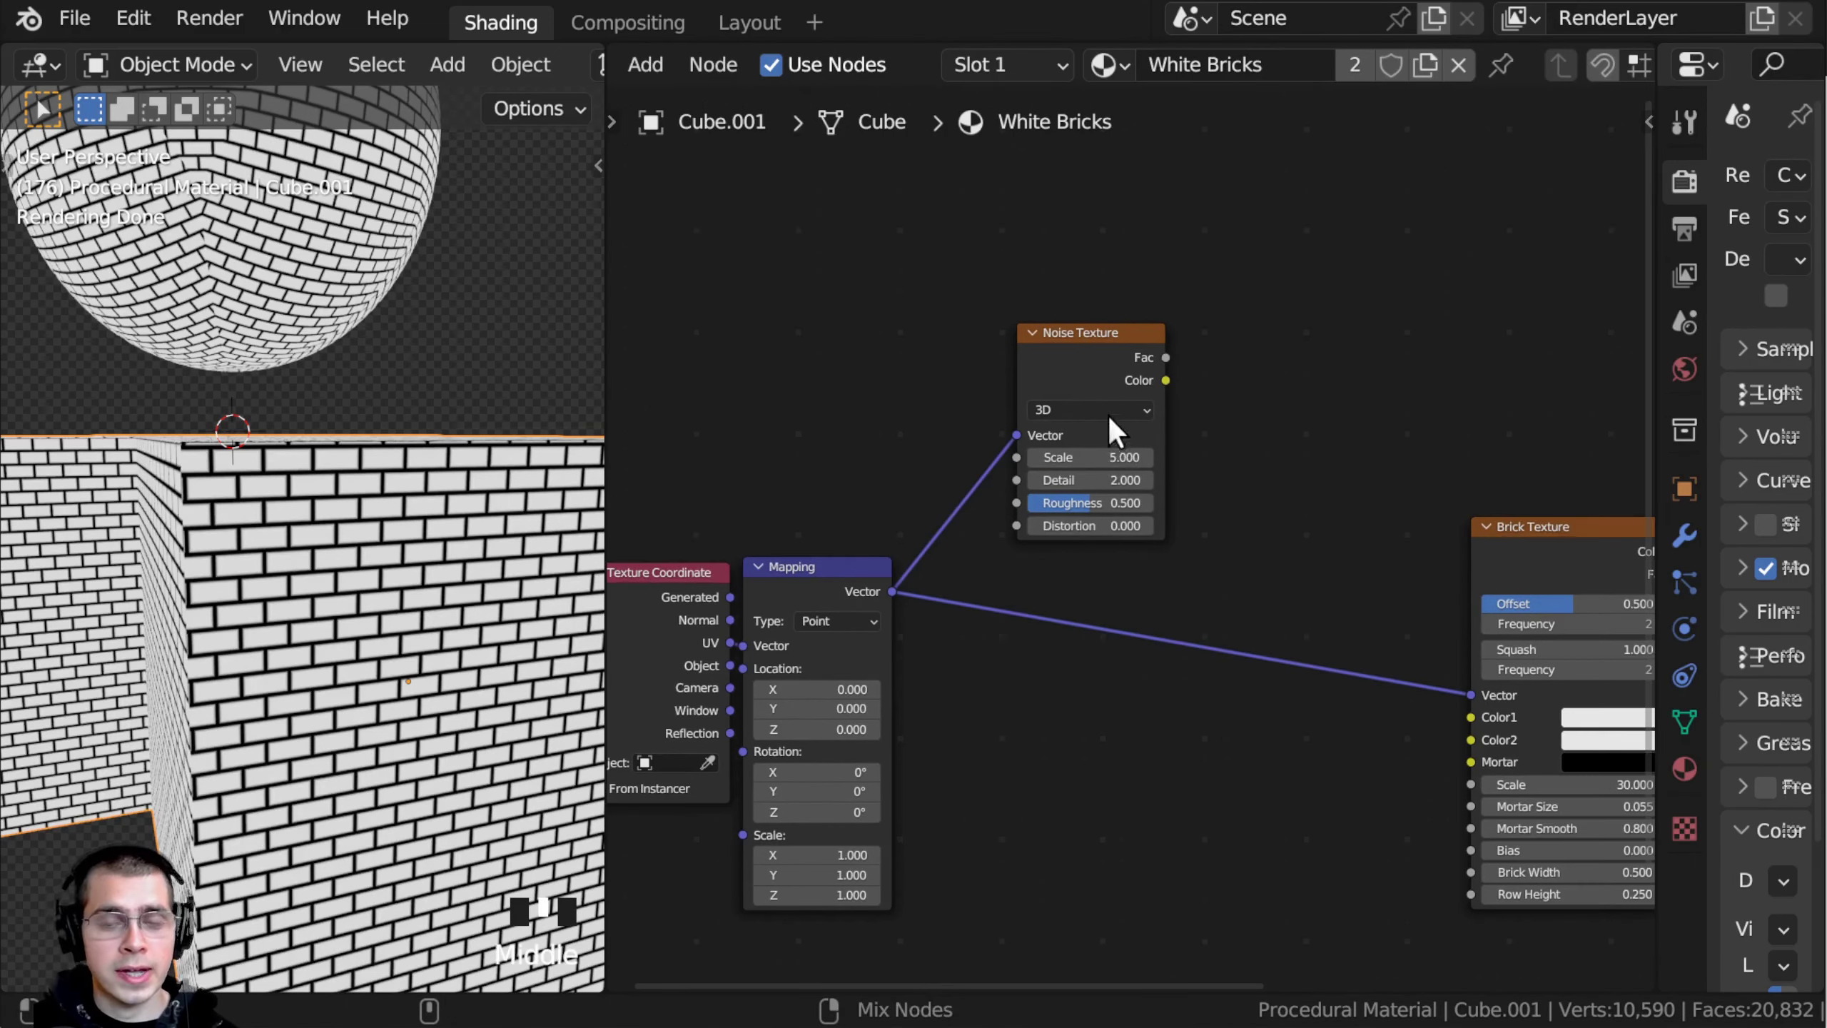
left_click(1093, 357, "ctrl+shift")
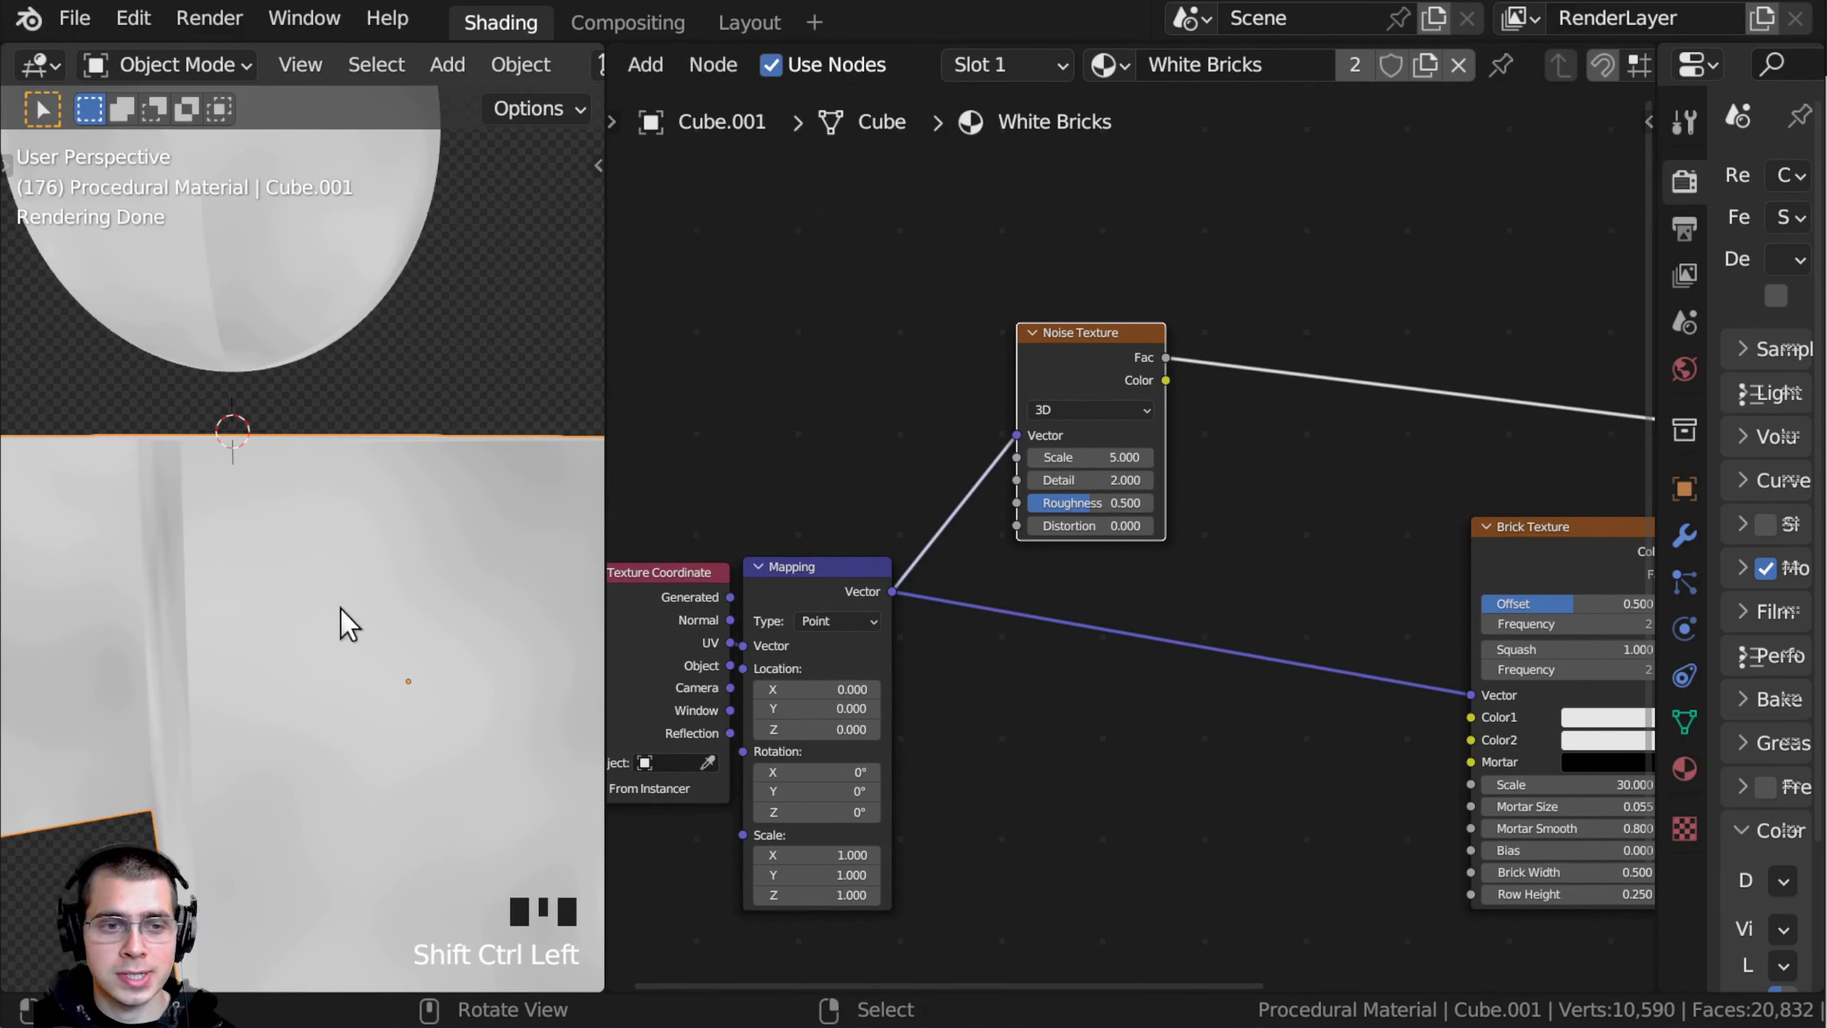
scroll(353, 619, "down", 4)
scroll(1125, 530, "up", 3)
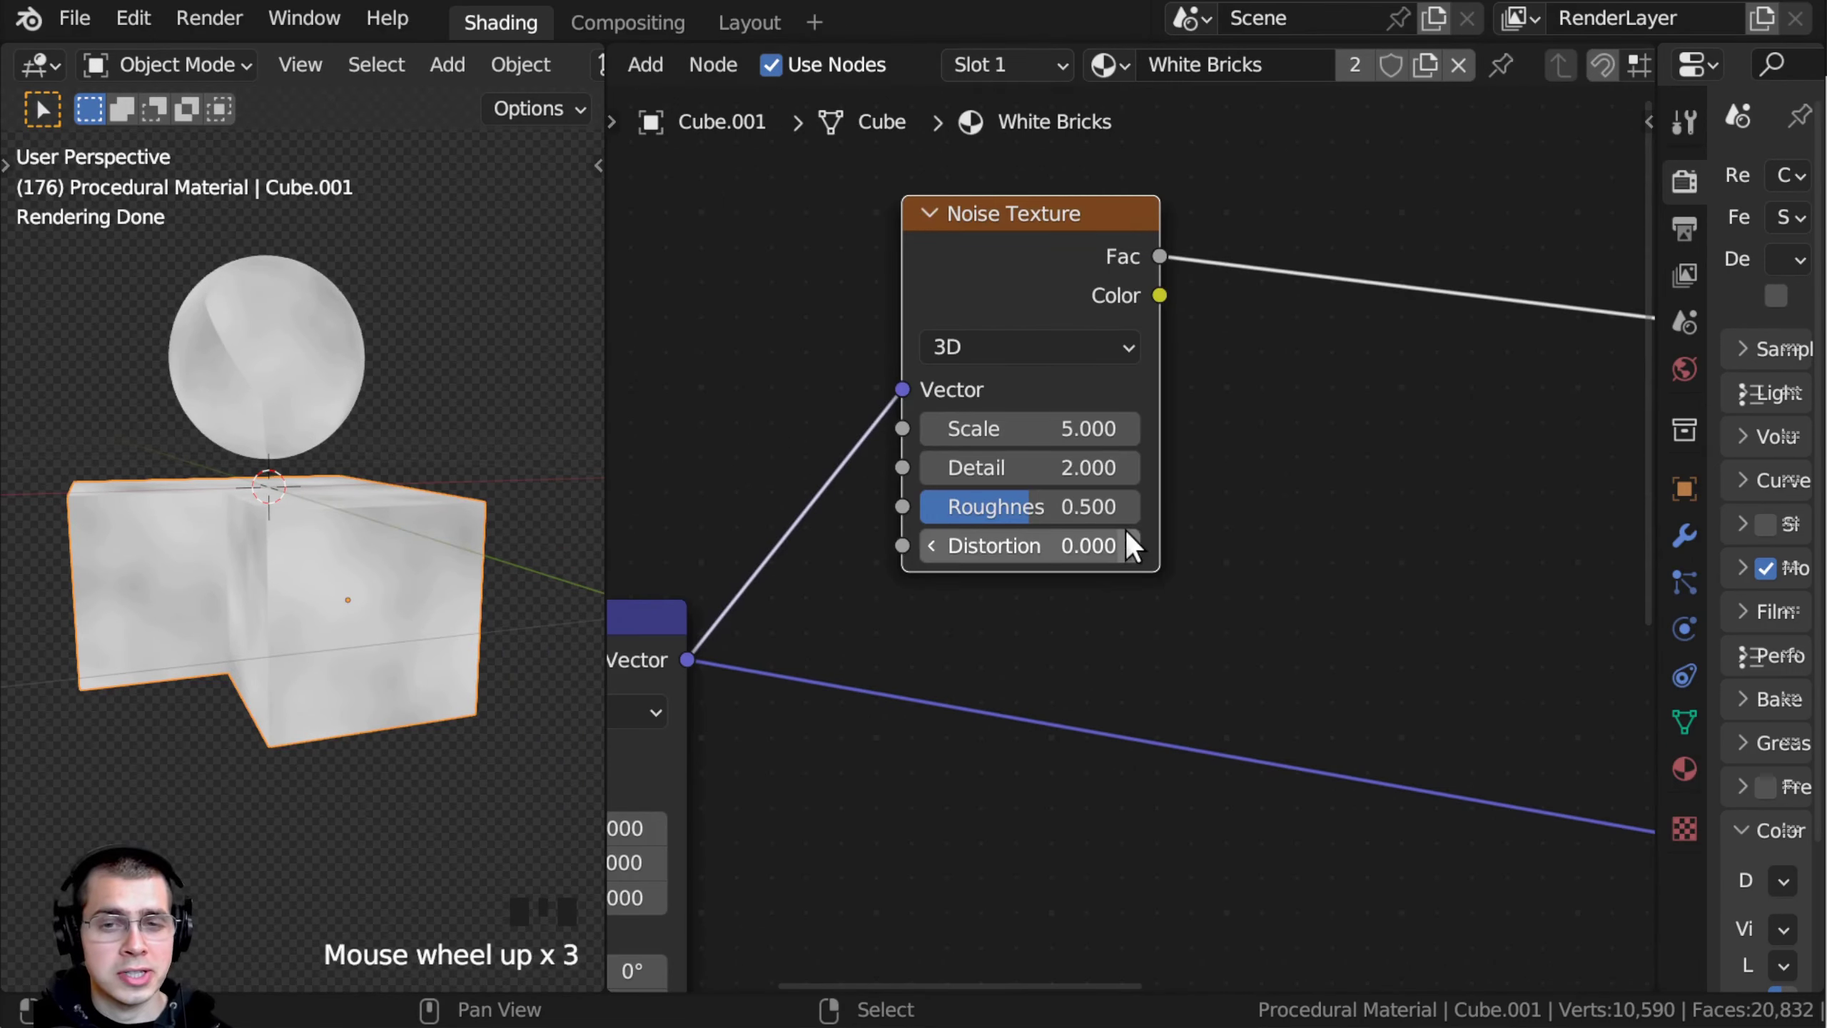
Step: Set the Noise Texture's Scale to 100 and Detail to 15
left_click(1021, 436)
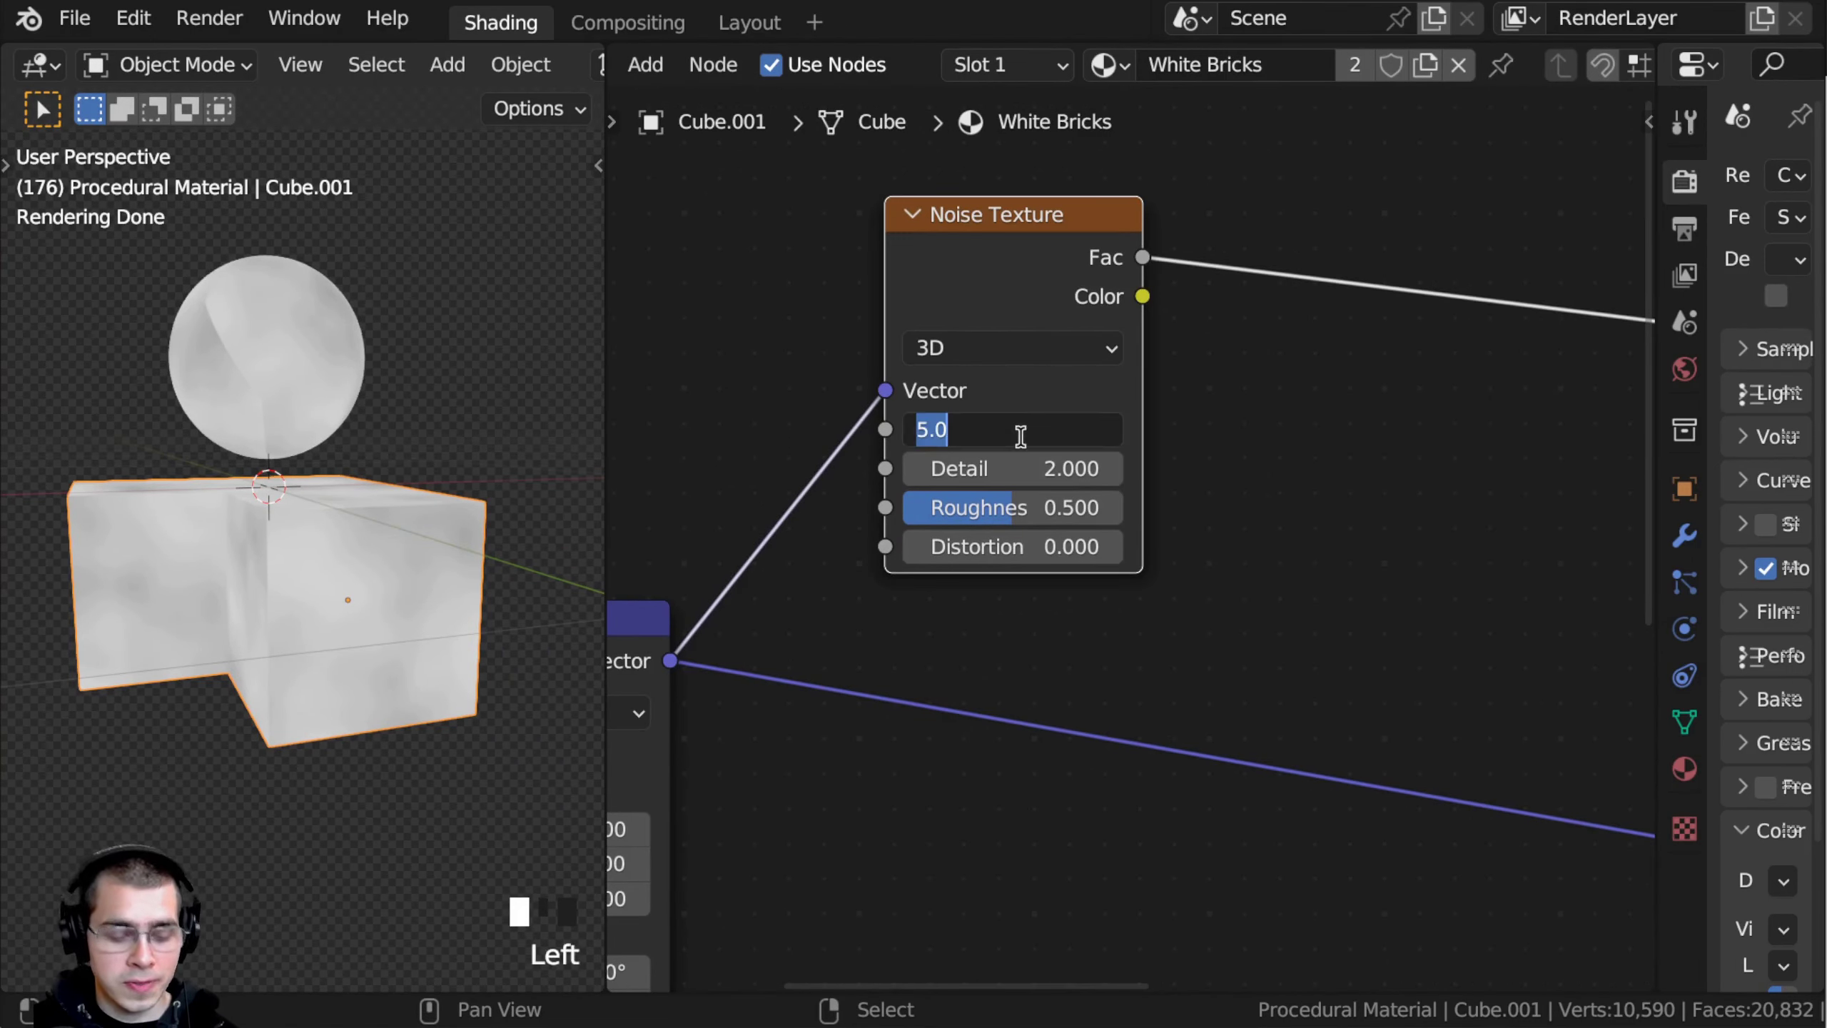
key("Return")
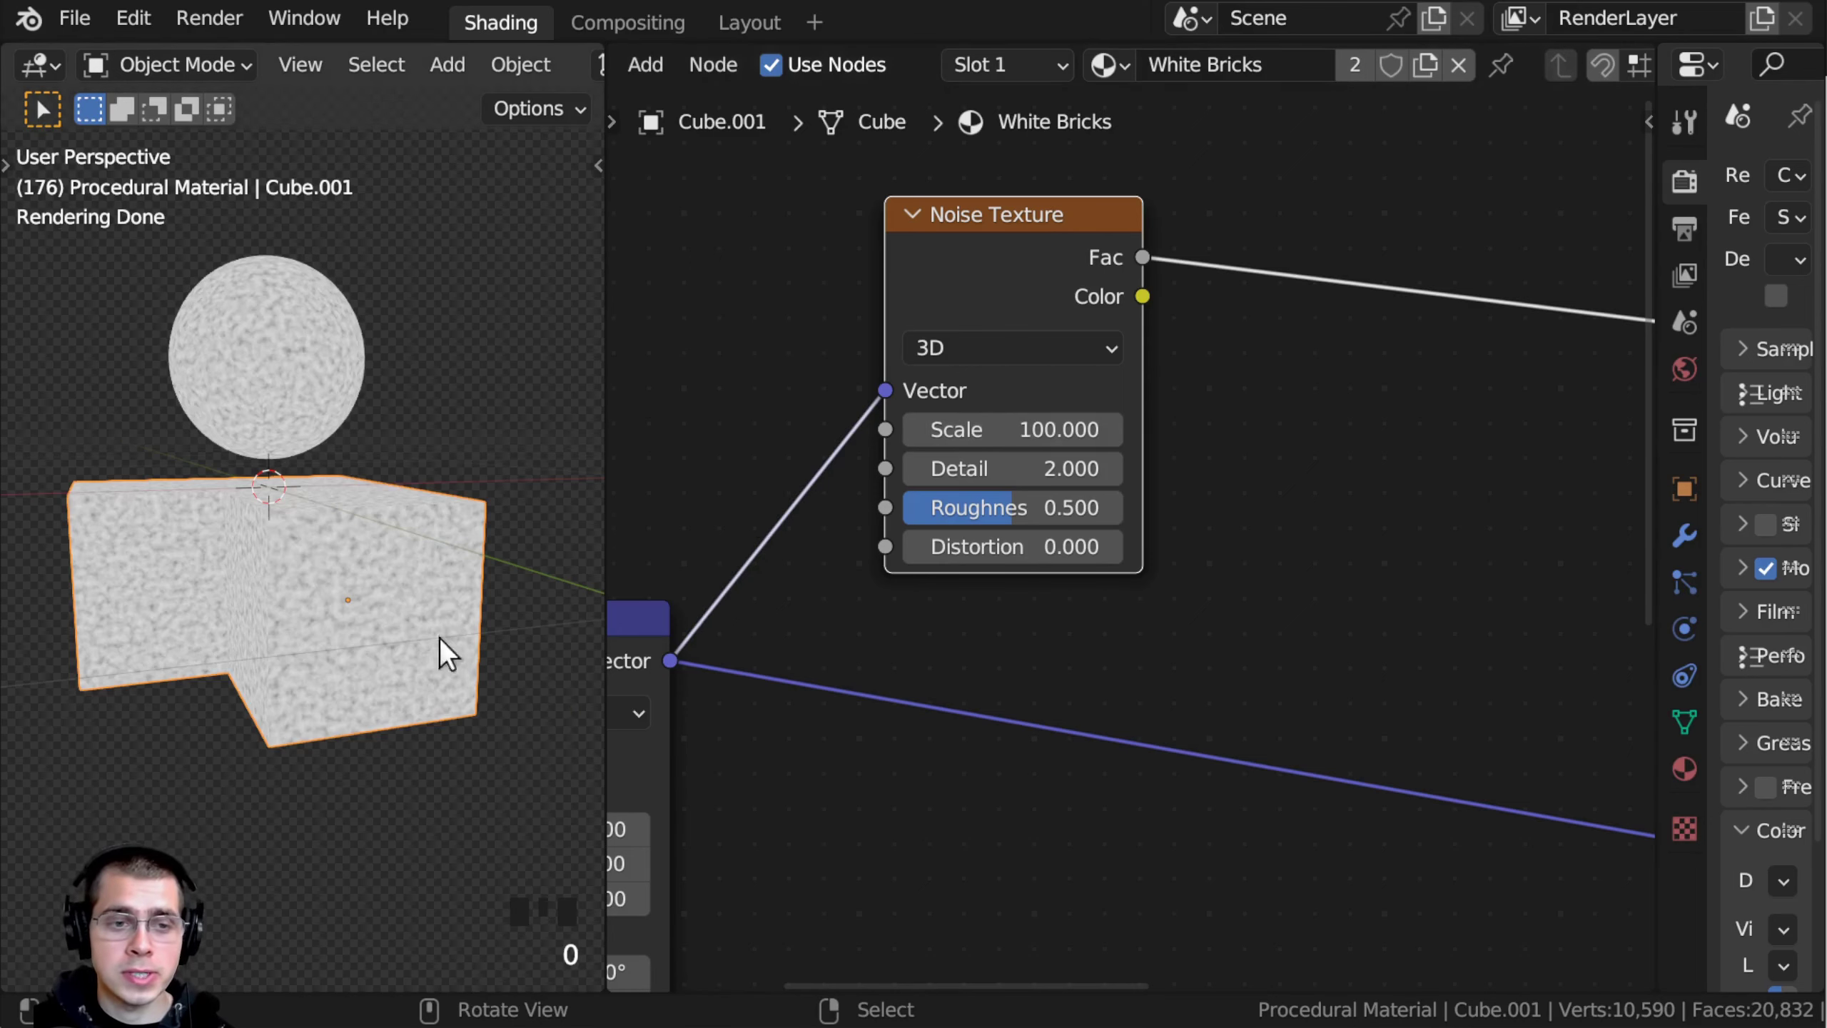
scroll(450, 653, "up", 2)
left_click(961, 469)
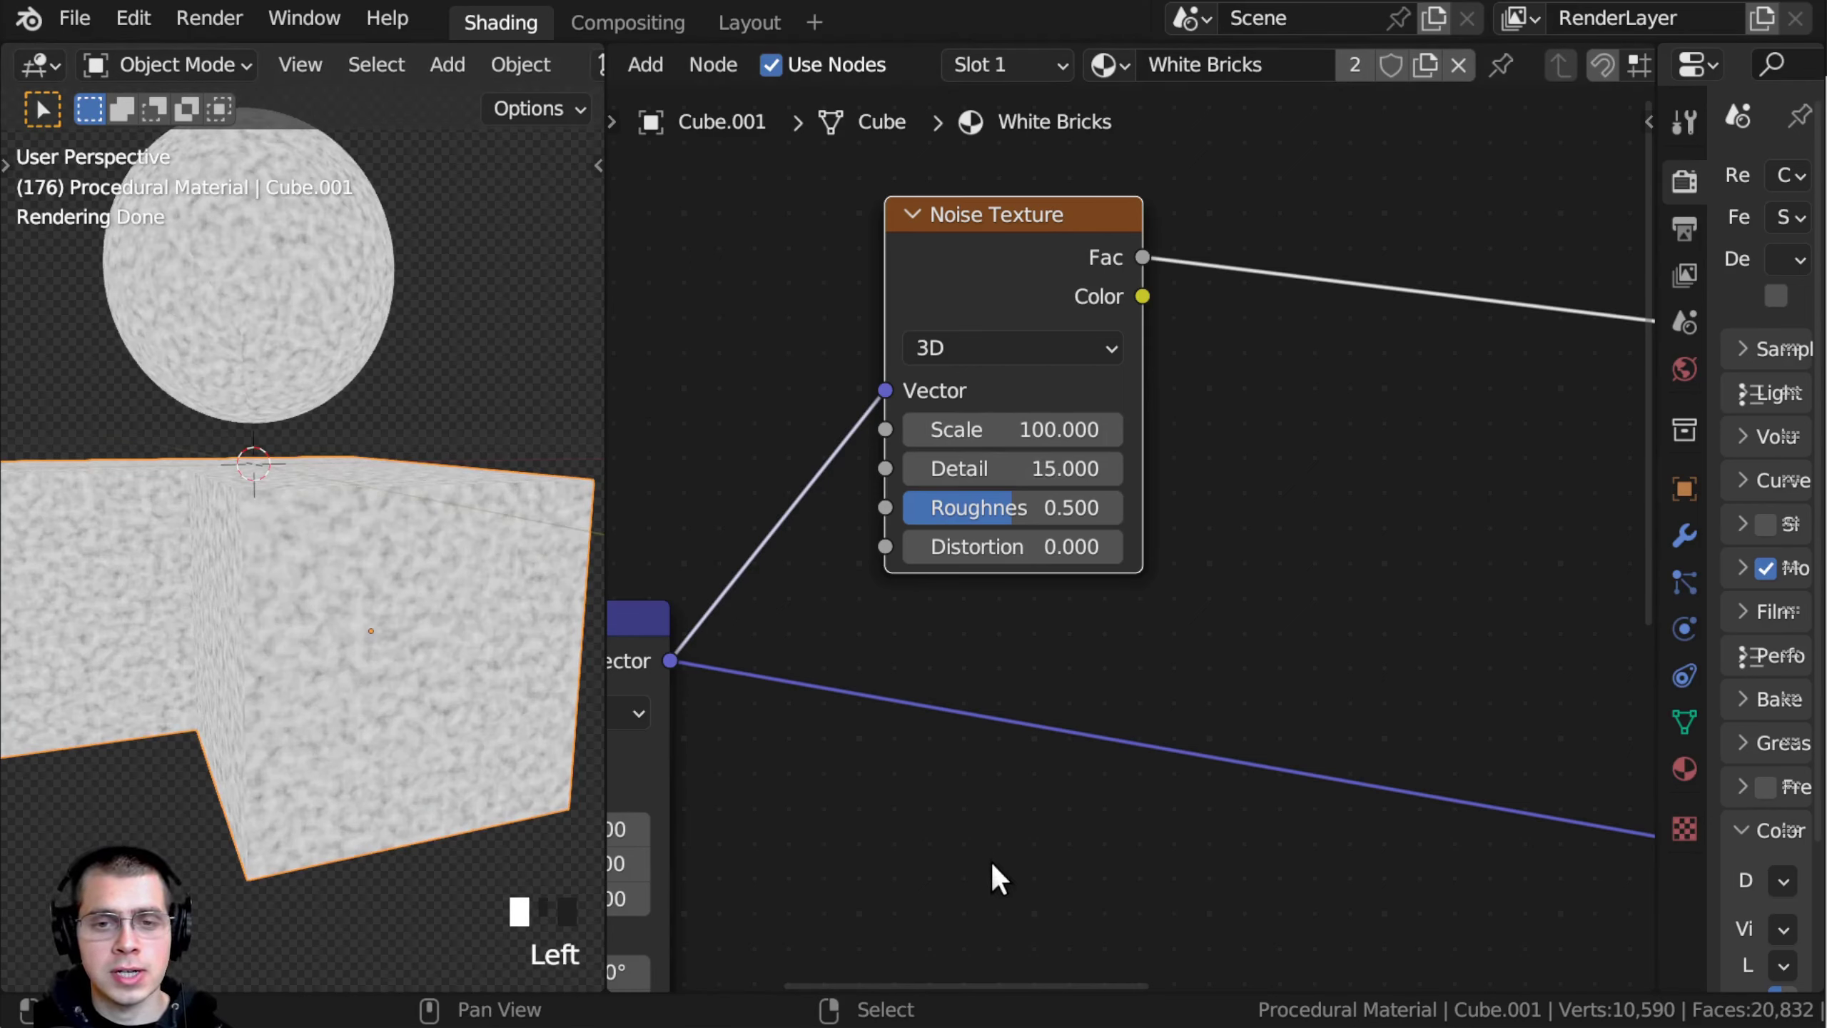
Step: Set the Noise Texture's Roughness to 0.55 and move the node slightly closer to the Mapping node
left_click(1006, 508)
left_click(1027, 507)
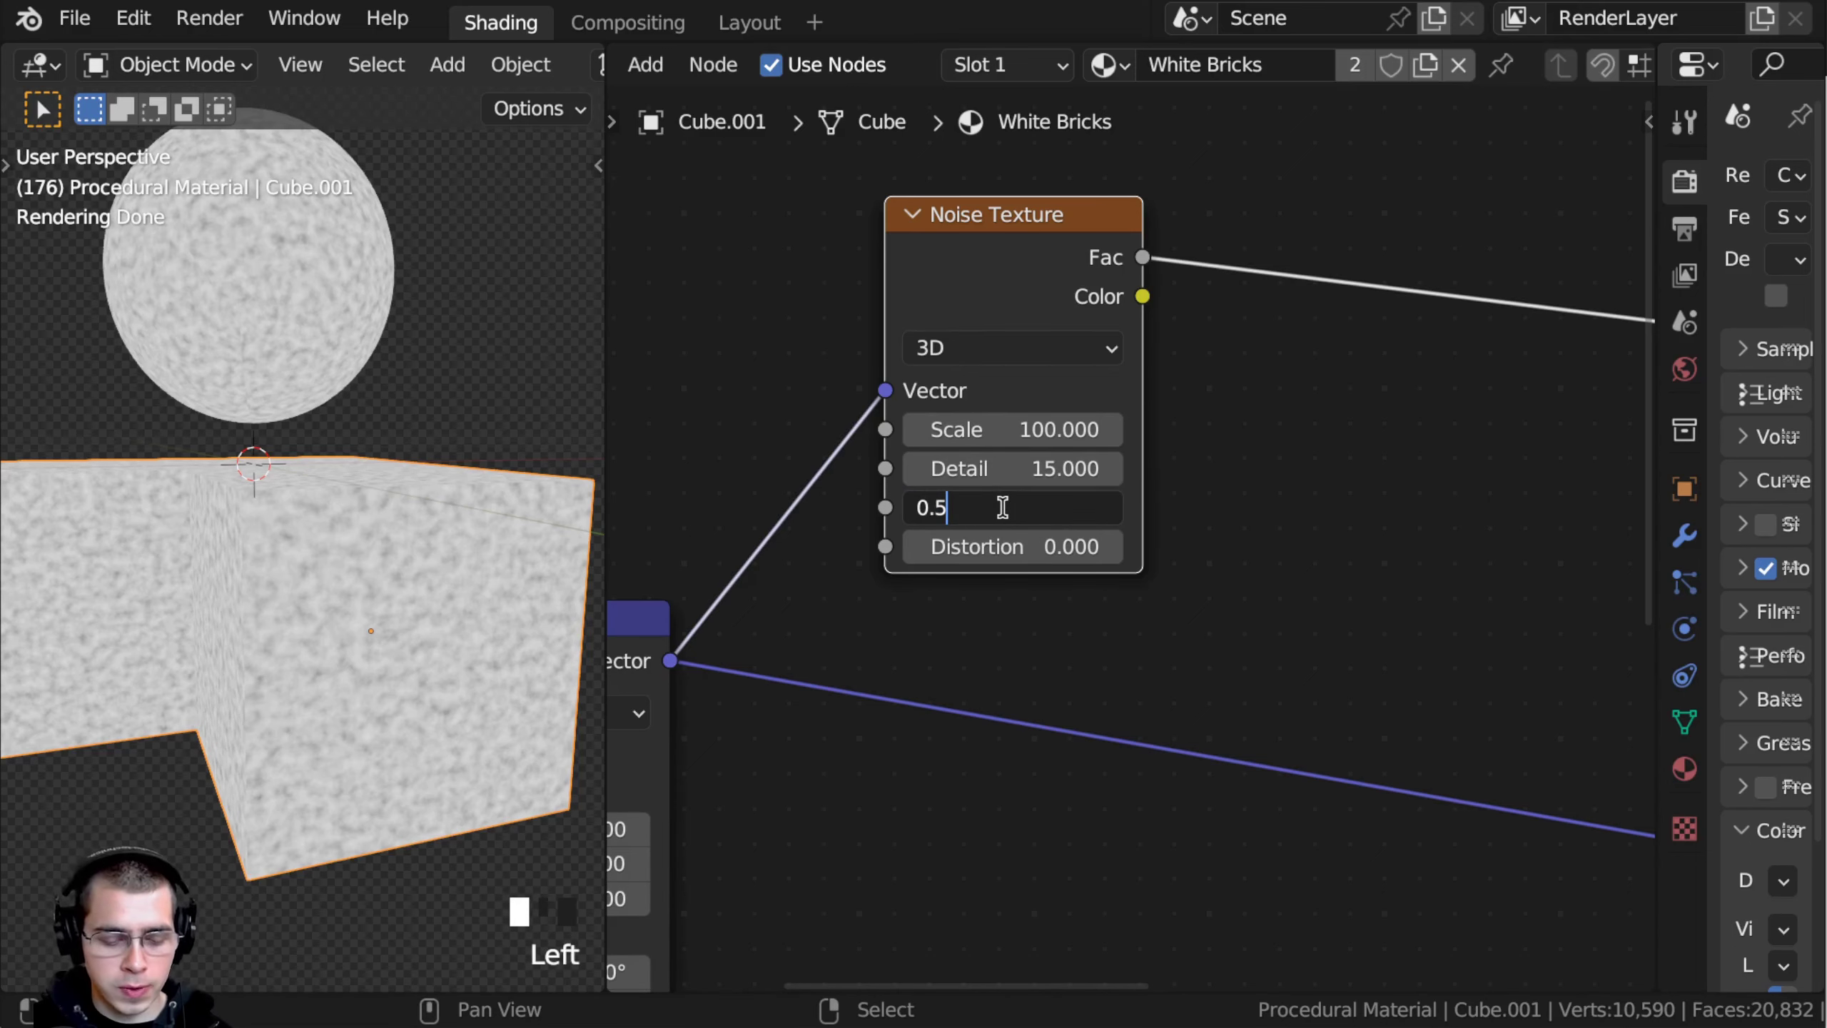
type("5")
key("Return")
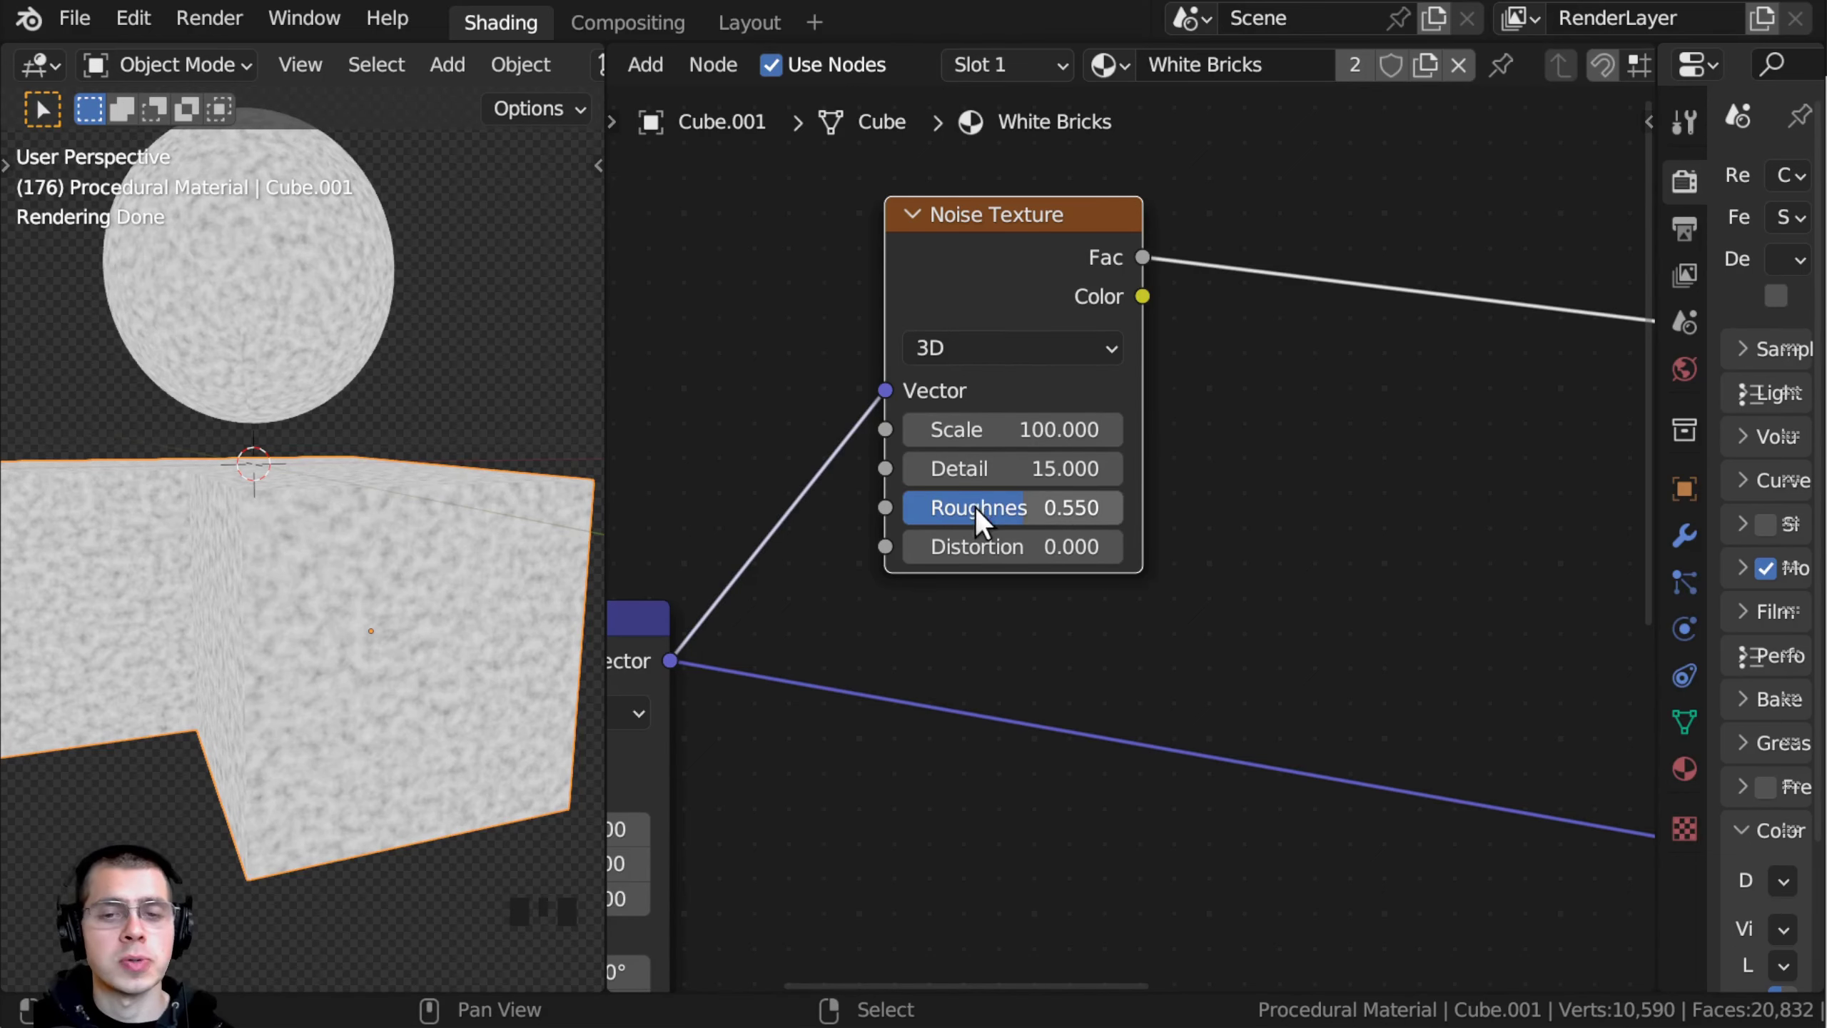
scroll(1044, 520, "down", 2)
middle_click_drag(945, 442, 906, 428)
left_click_drag(907, 319, 863, 316)
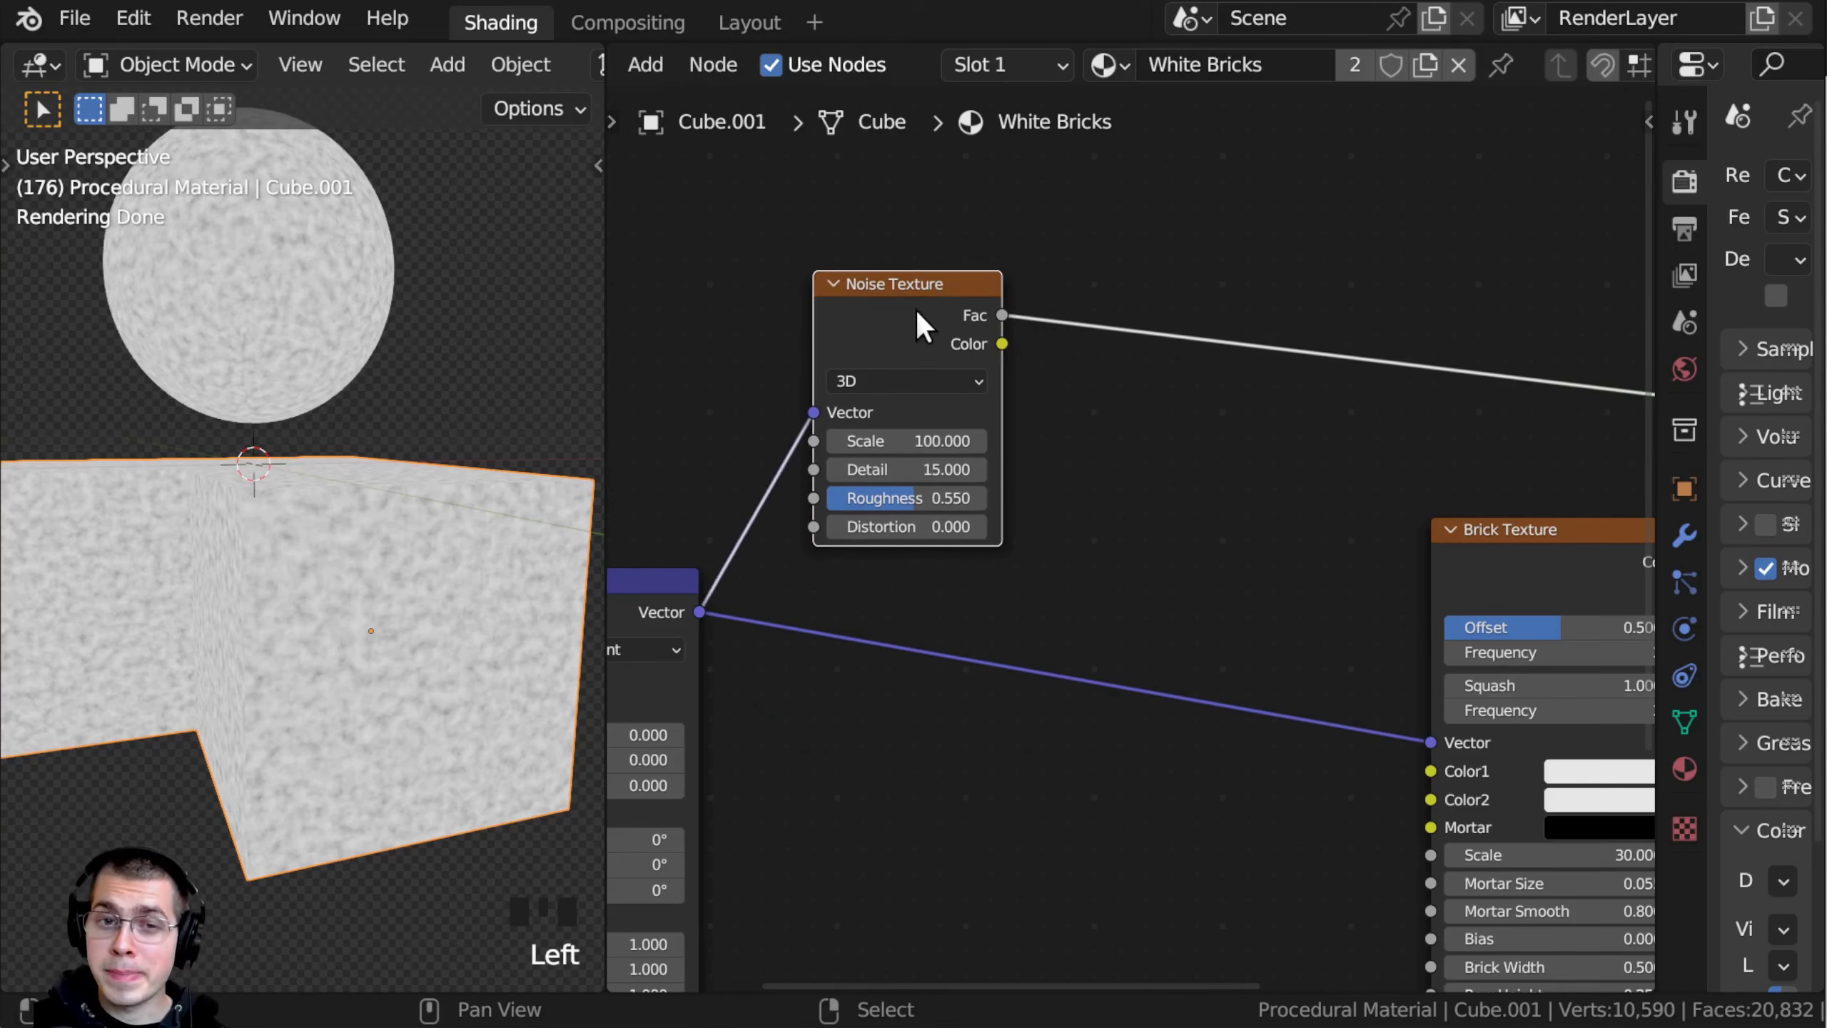
Step: Nudge the Noise Texture node slightly down and toward the Mapping node
middle_click_drag(1037, 354, 1109, 638)
scroll(1237, 597, "down", 1)
scroll(1109, 639, "up", 1)
left_click(1295, 490)
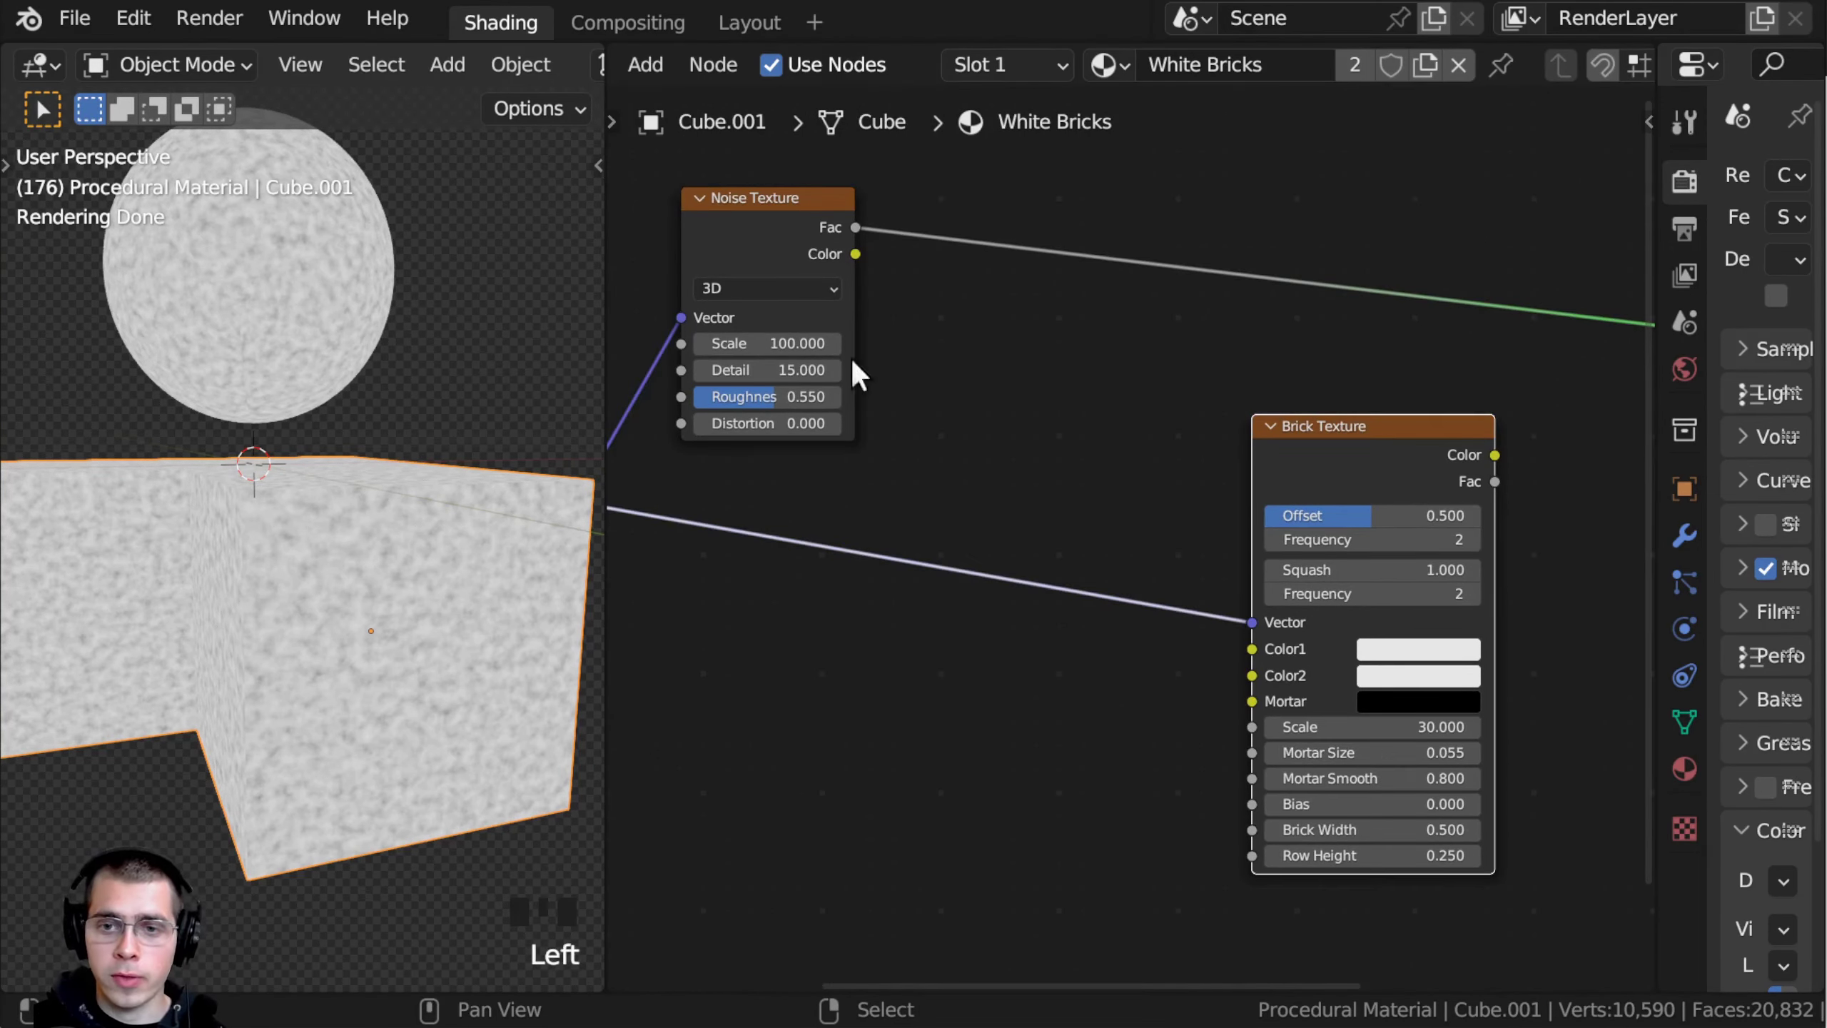
middle_click_drag(963, 496, 1014, 540)
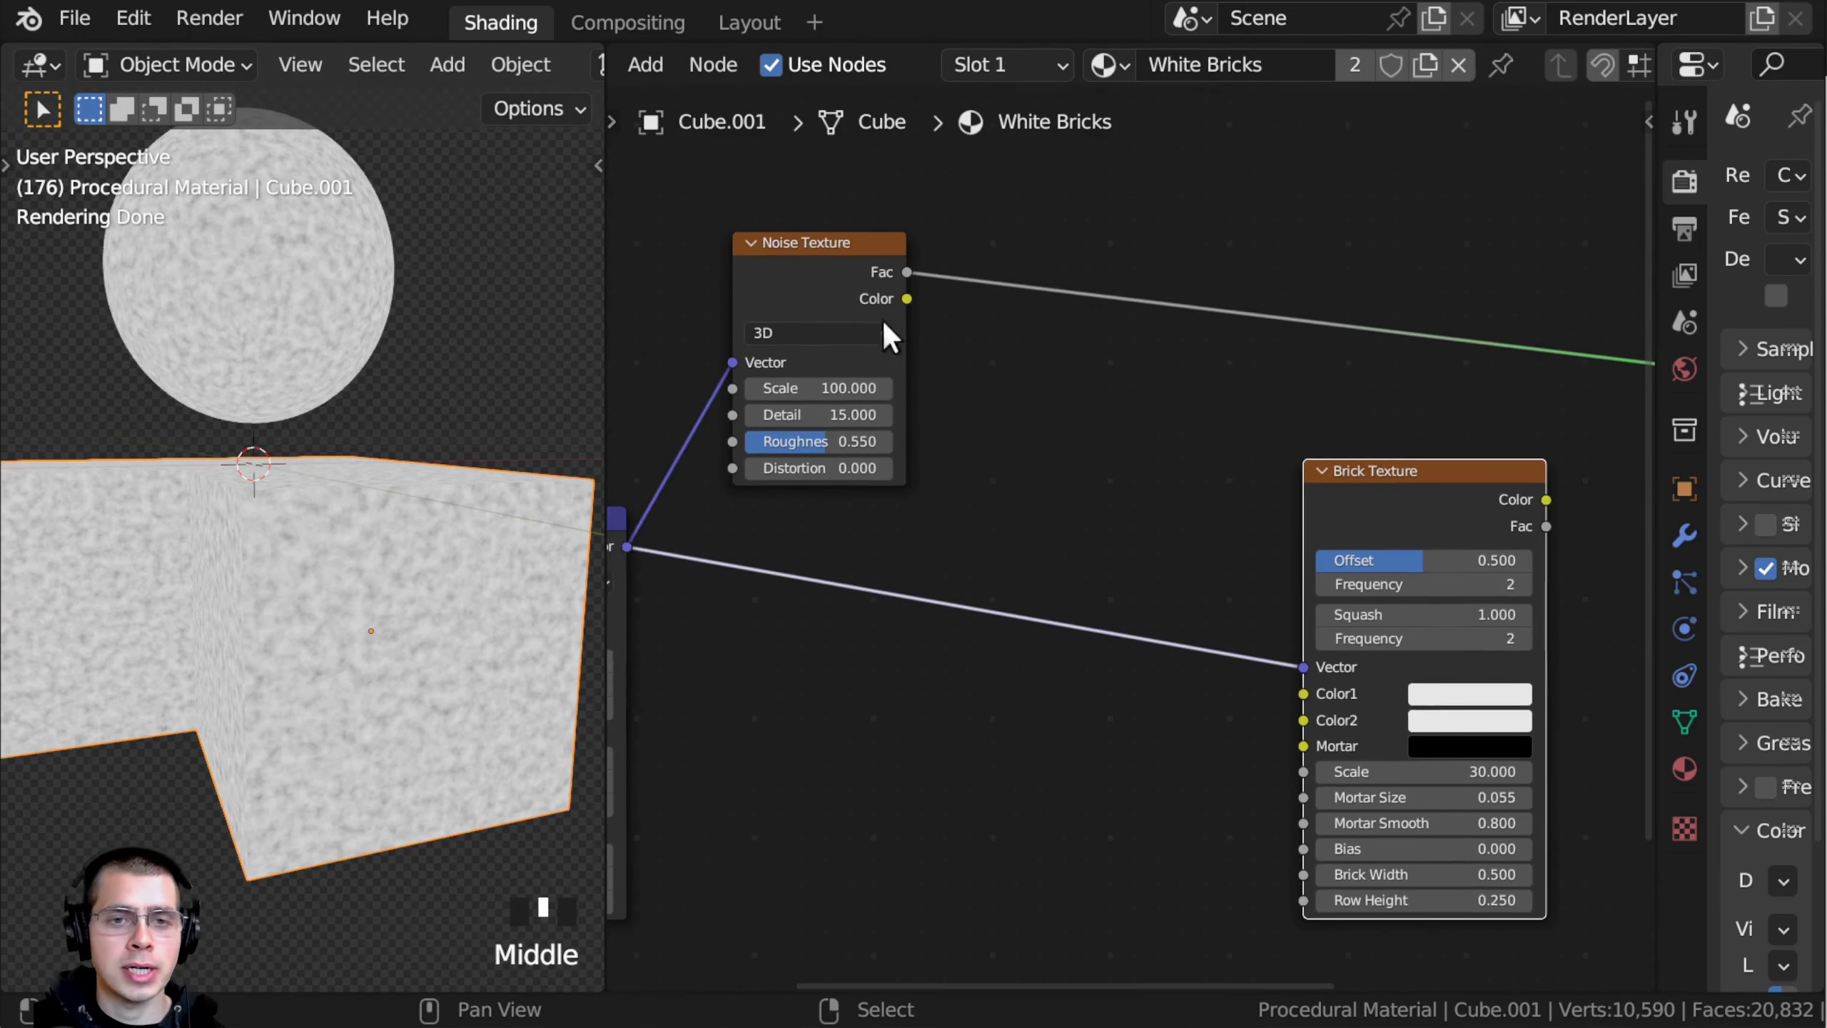
left_click_drag(883, 320, 867, 339)
middle_click_drag(1149, 574, 1137, 580)
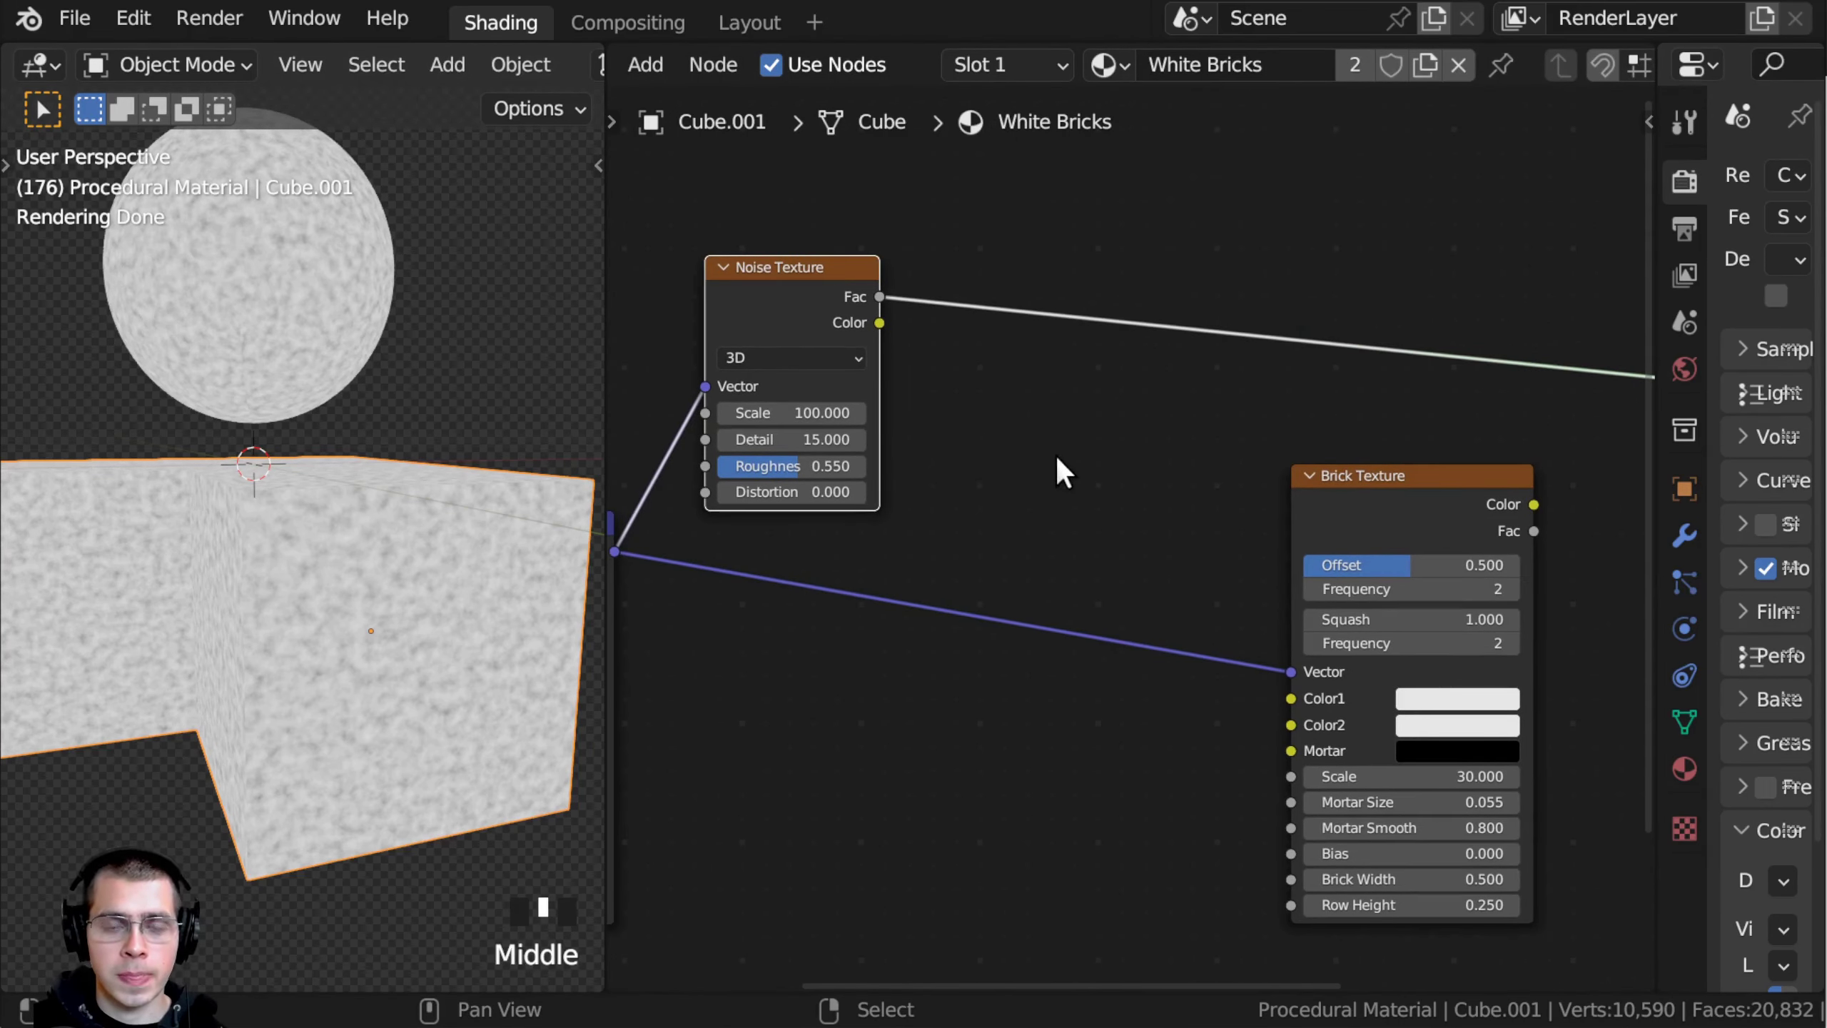
Step: Insert a Mix Color node on the link between the Mapping and Brick Texture nodes
key("shift+a")
left_click(1055, 431)
type("mix")
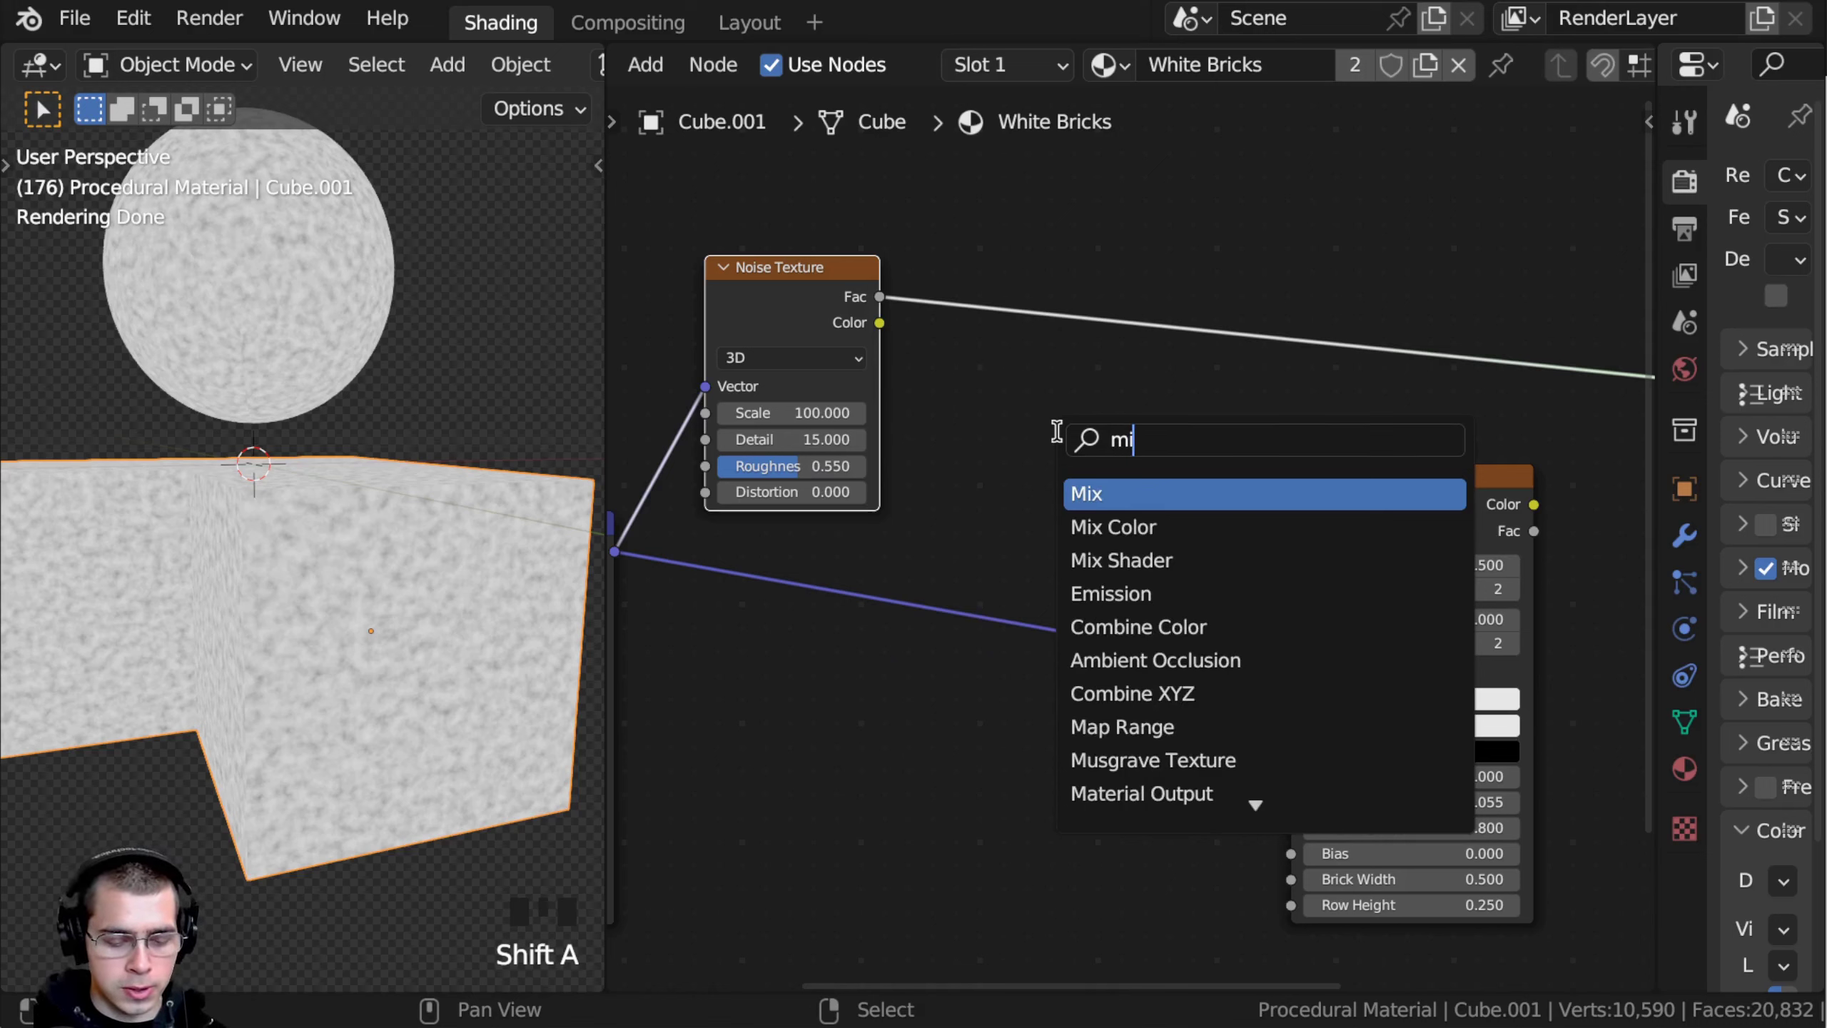
left_click(1131, 534)
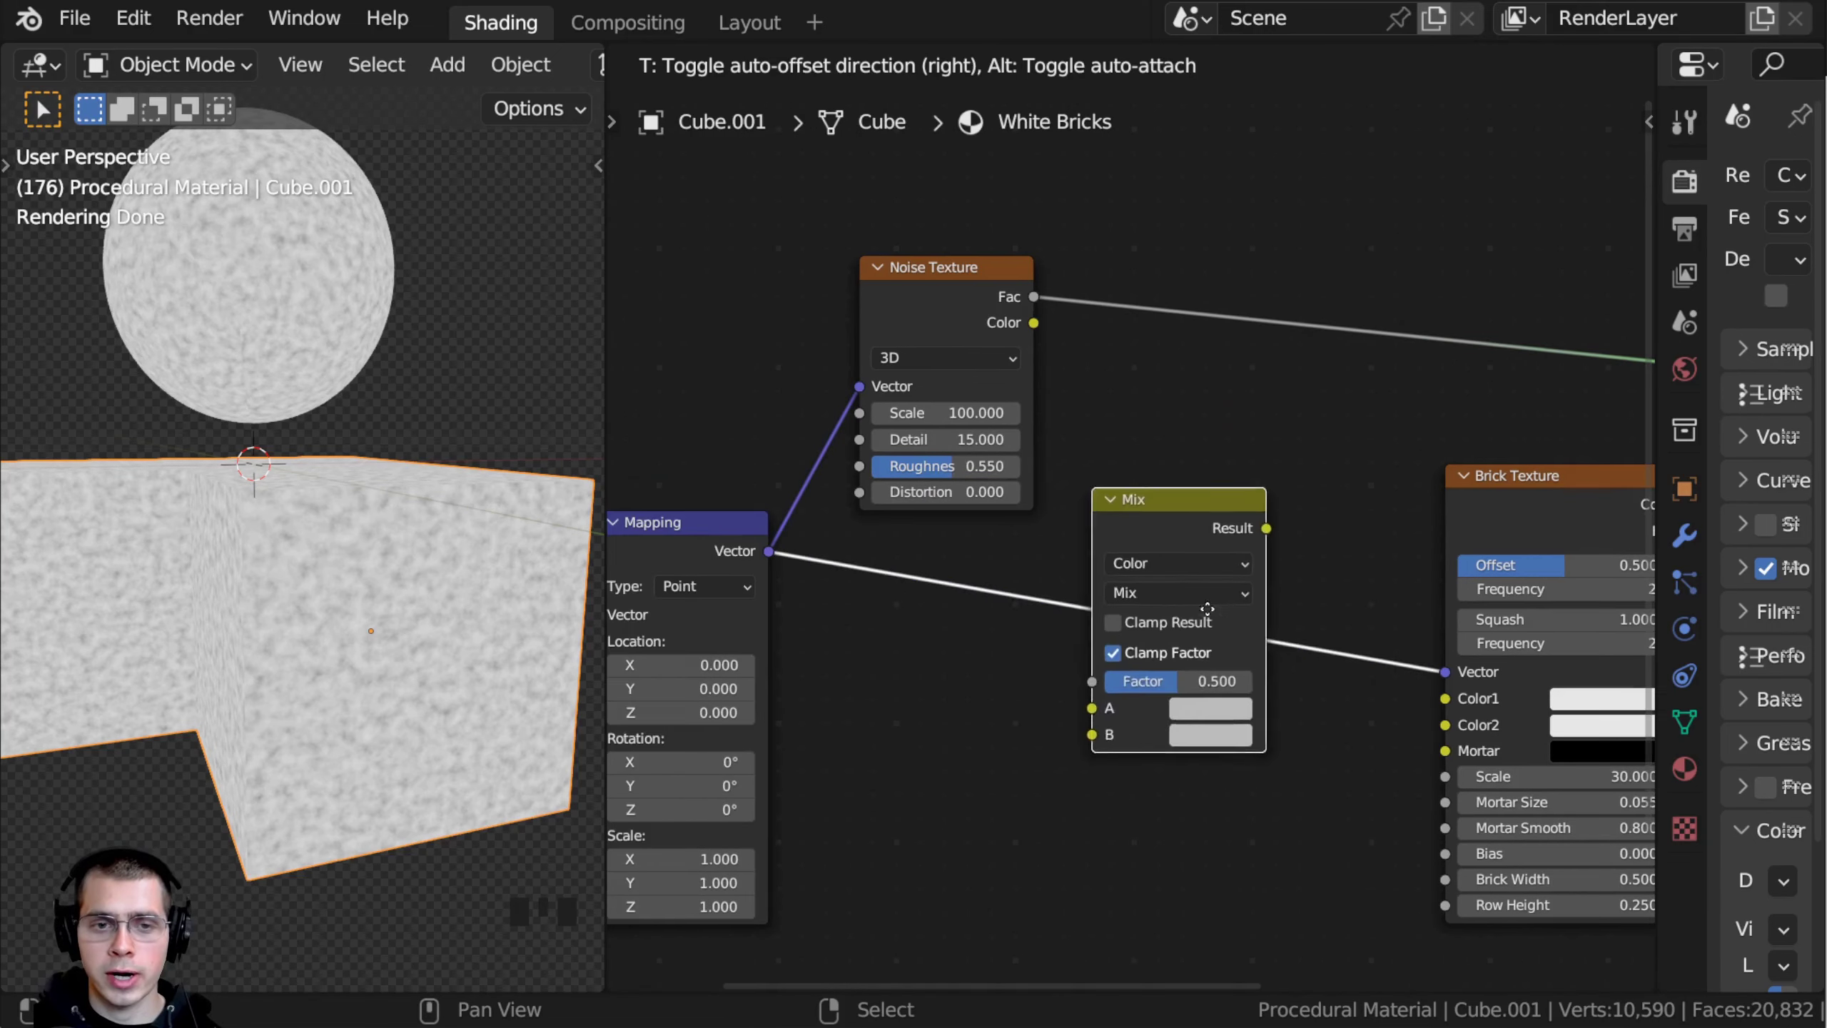
left_click(1295, 580)
left_click_drag(1346, 474, 1329, 451)
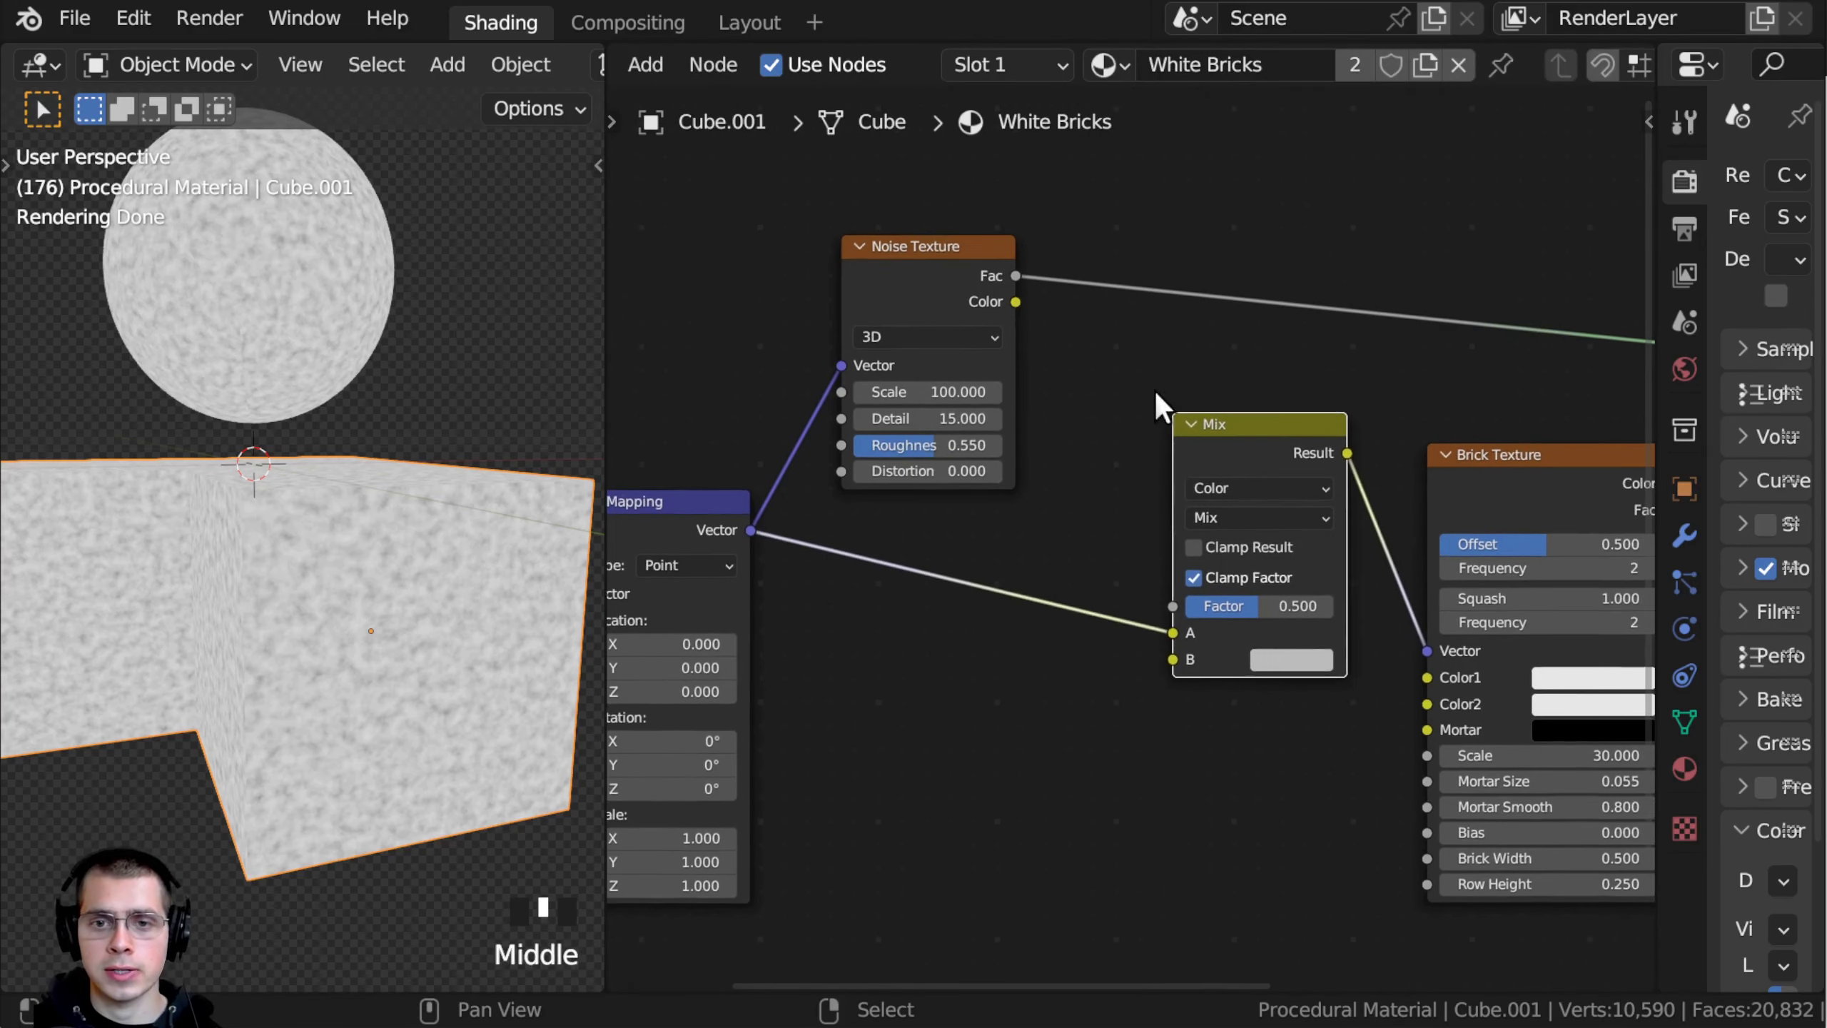
Step: Connect the Noise Texture's Fac output to the Mix node's B input and adjust the spacing of the Mapping and Mix nodes
scroll(1168, 389, "up", 1)
left_click_drag(980, 313, 1164, 709)
middle_click_drag(790, 620, 975, 599)
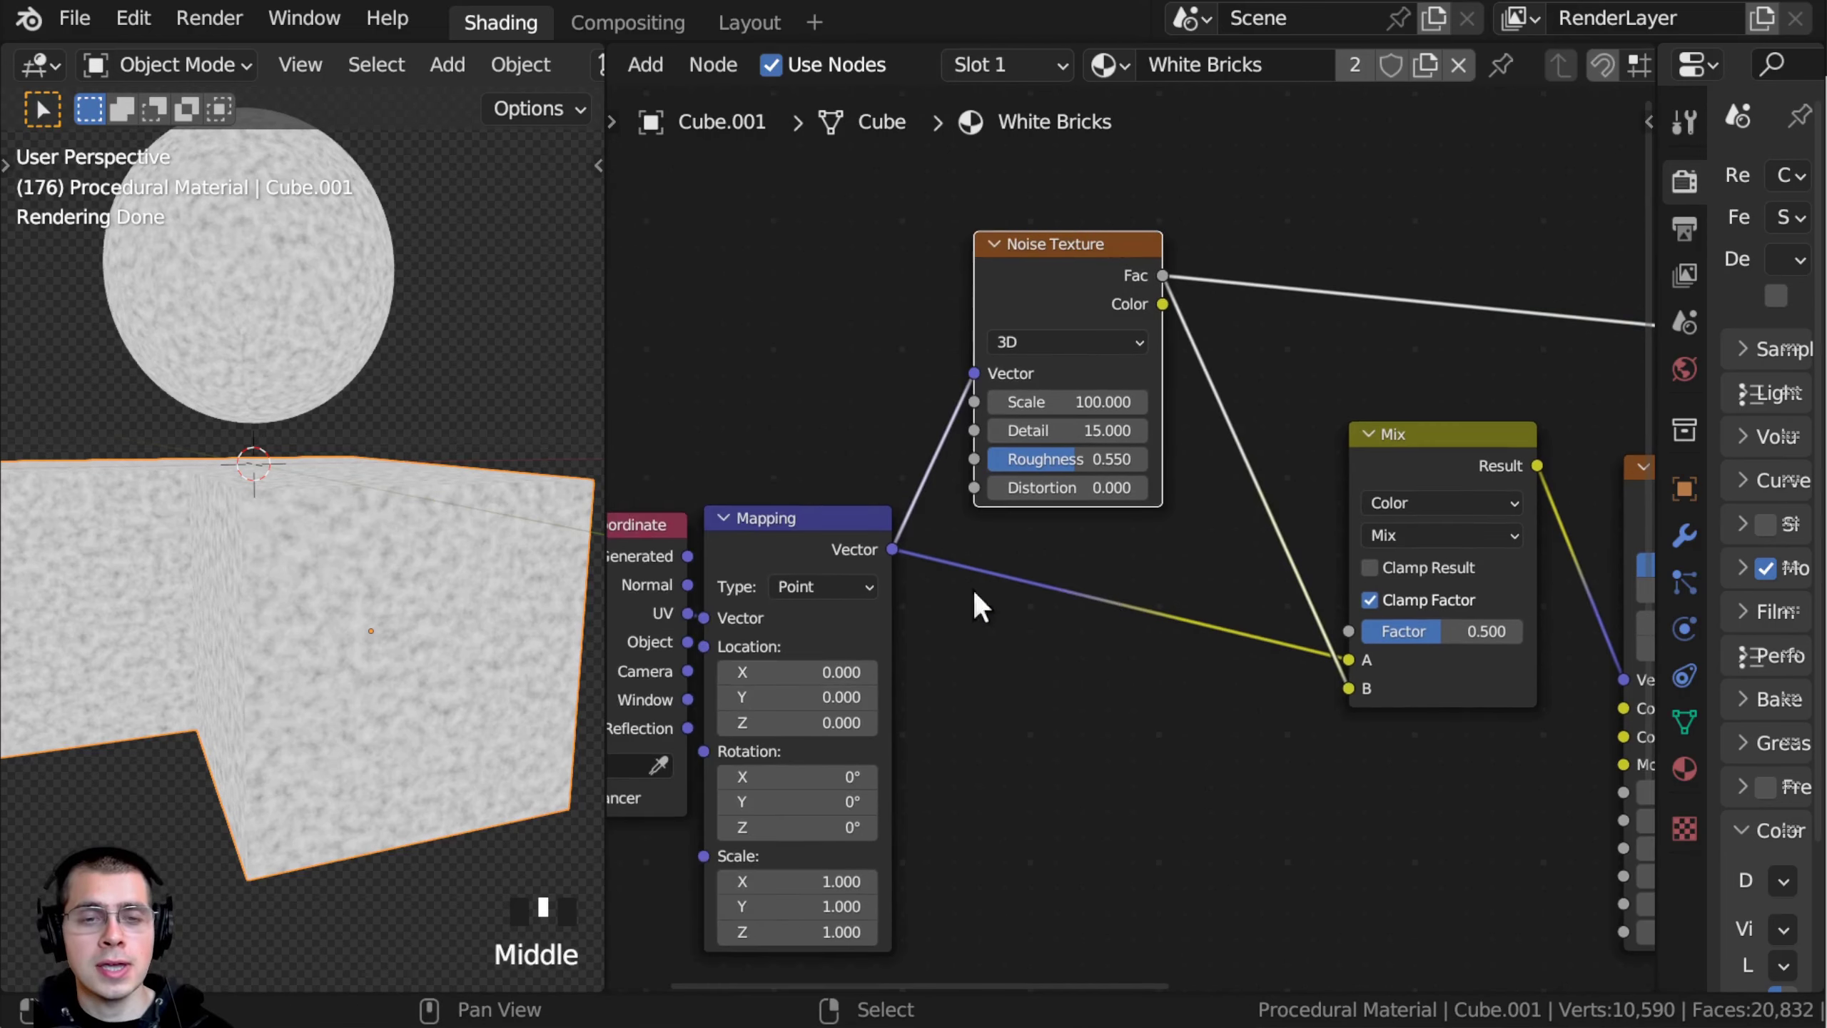
left_click_drag(667, 540, 781, 559)
middle_click_drag(1293, 592, 1068, 598)
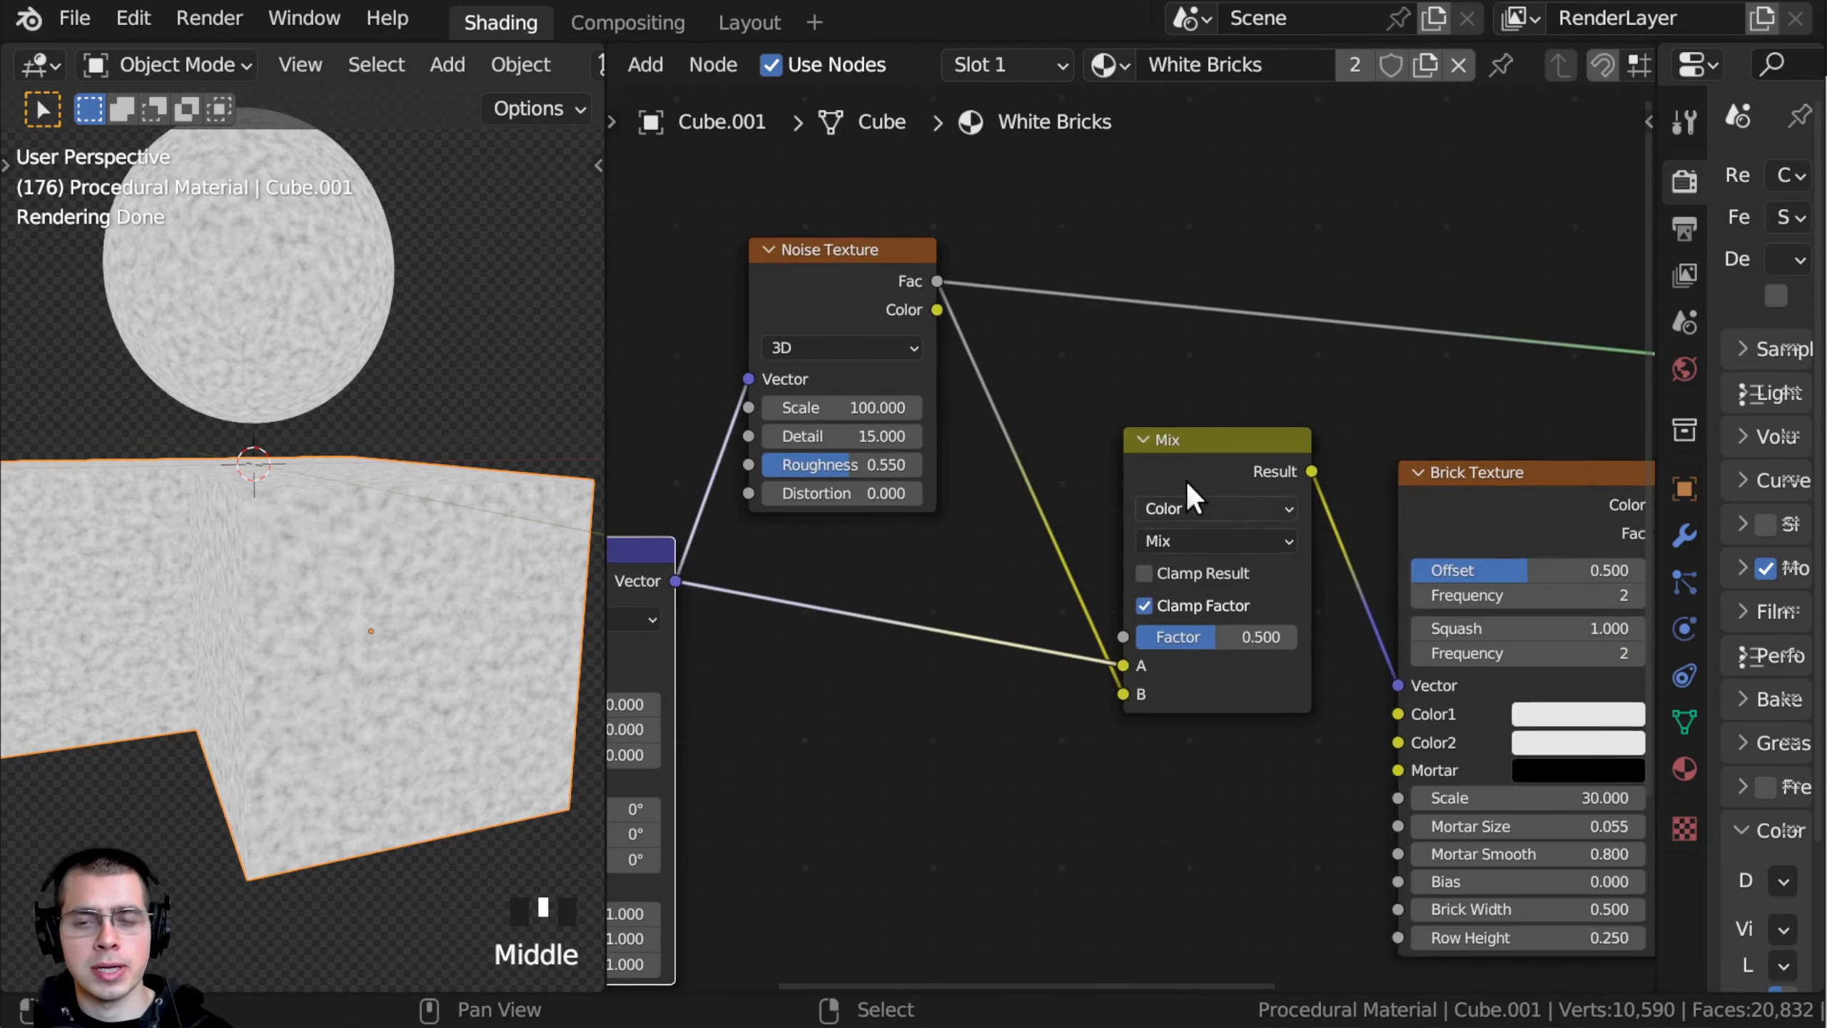
left_click_drag(1187, 481, 1167, 444)
Step: Preview the Brick Texture on the objects and set the Mix node's blending mode to Linear Light
scroll(1136, 587, "up", 1)
middle_click_drag(1154, 581, 1004, 506)
left_click(1419, 492, "ctrl+shift")
scroll(483, 674, "up", 2)
left_click(1005, 498)
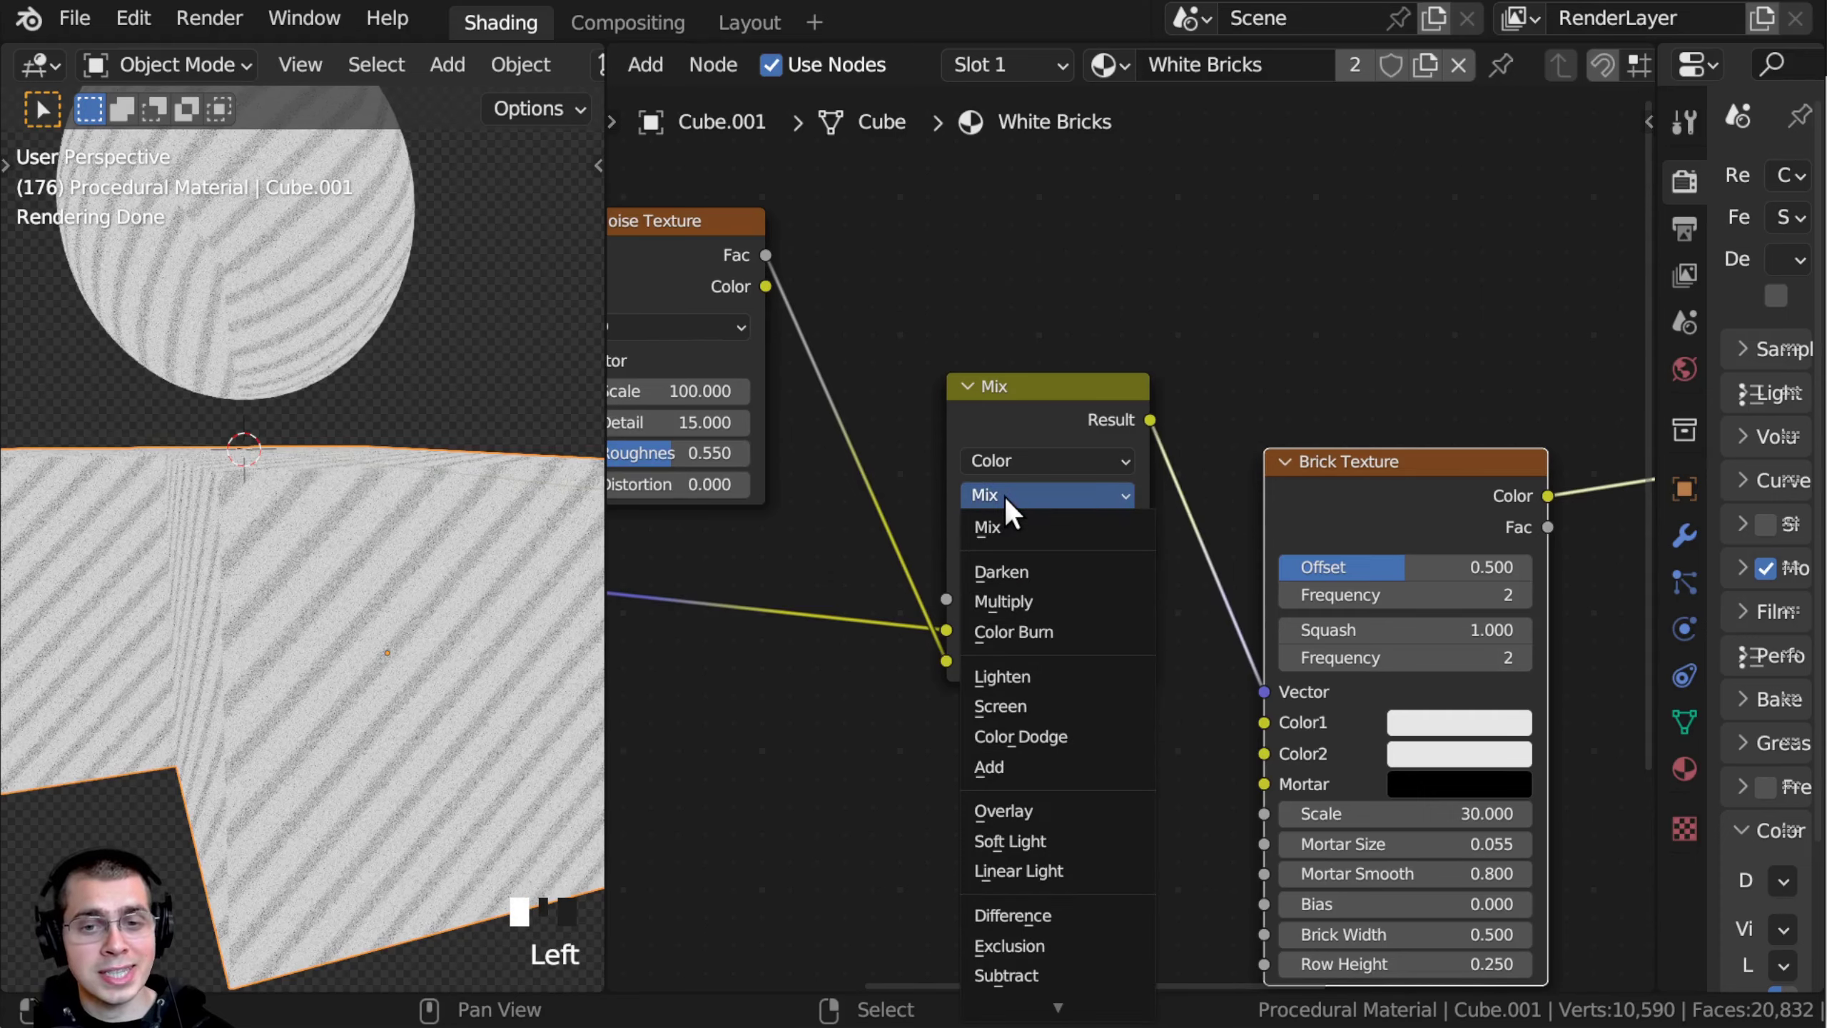
left_click(1022, 870)
Step: Try the Linear Light node's Factor at 0 and at 0.018 to compare the brick distortion
scroll(1078, 641, "up", 4)
left_click_drag(1073, 624, 964, 624)
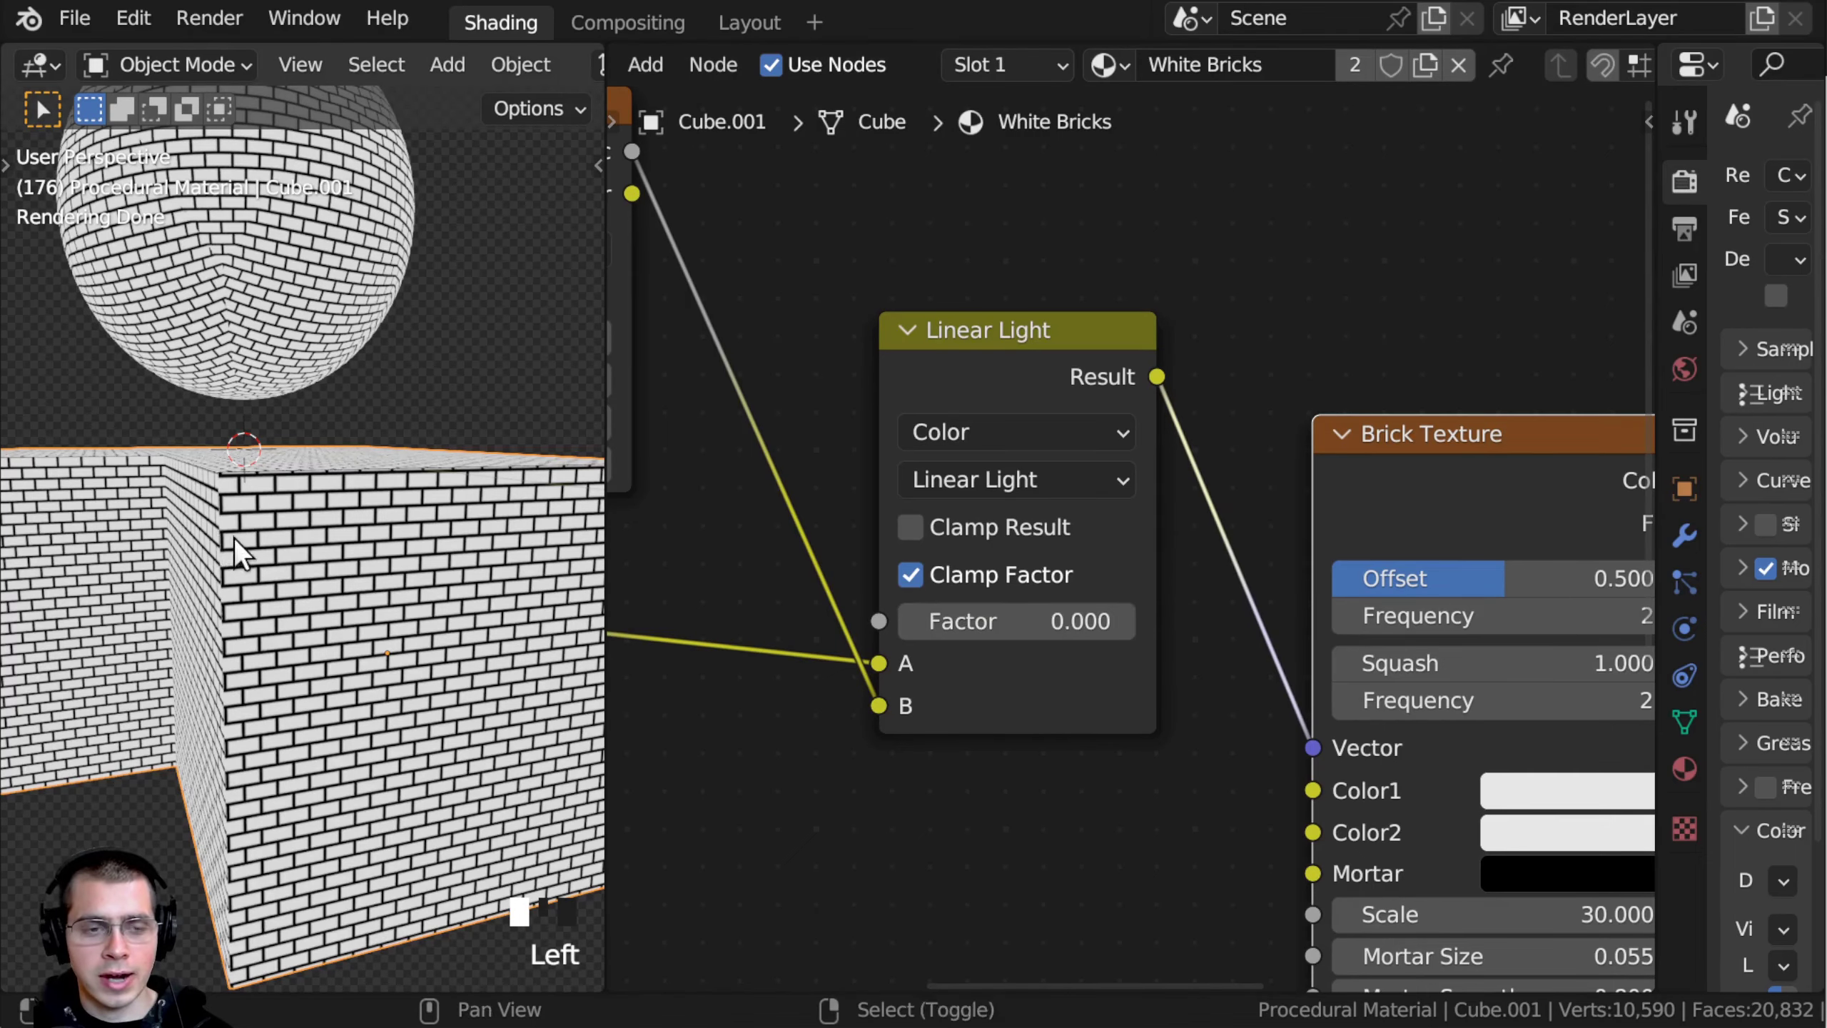
scroll(348, 594, "up", 1, "shift")
scroll(914, 465, "down", 3)
scroll(1050, 339, "up", 7)
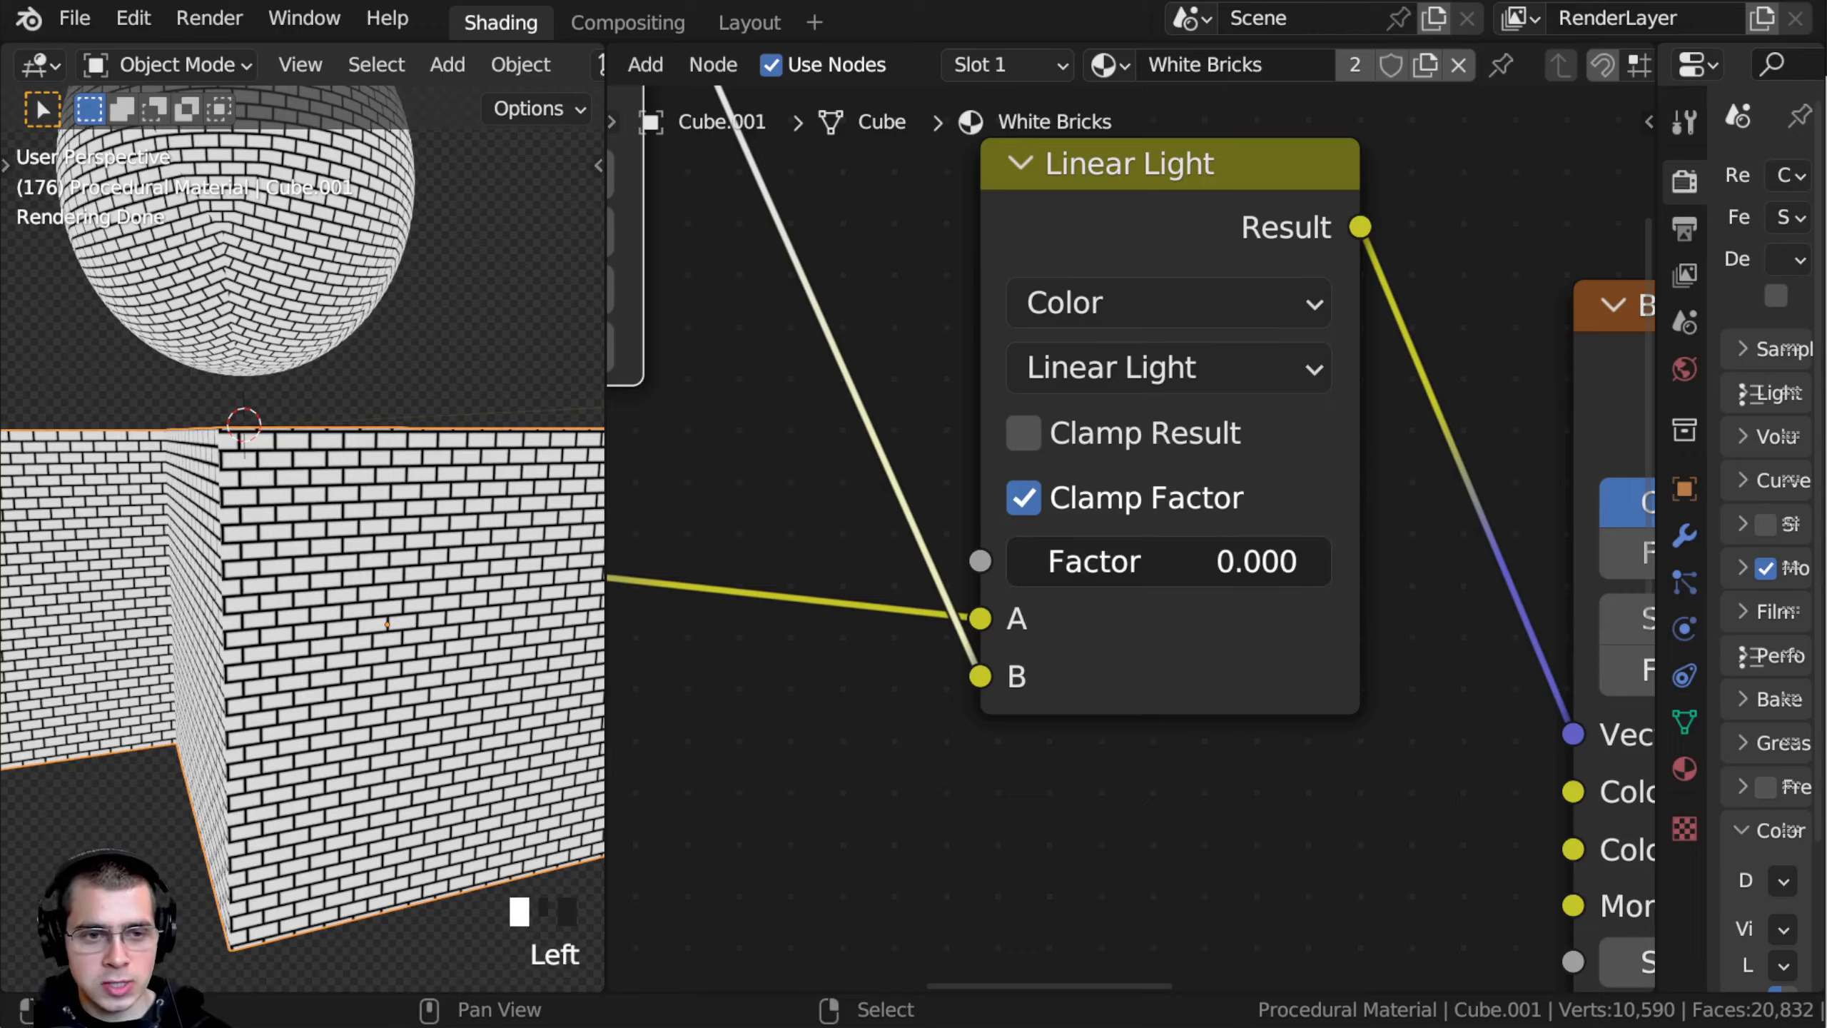
left_click_drag(1151, 561, 1157, 562)
scroll(355, 497, "up", 1)
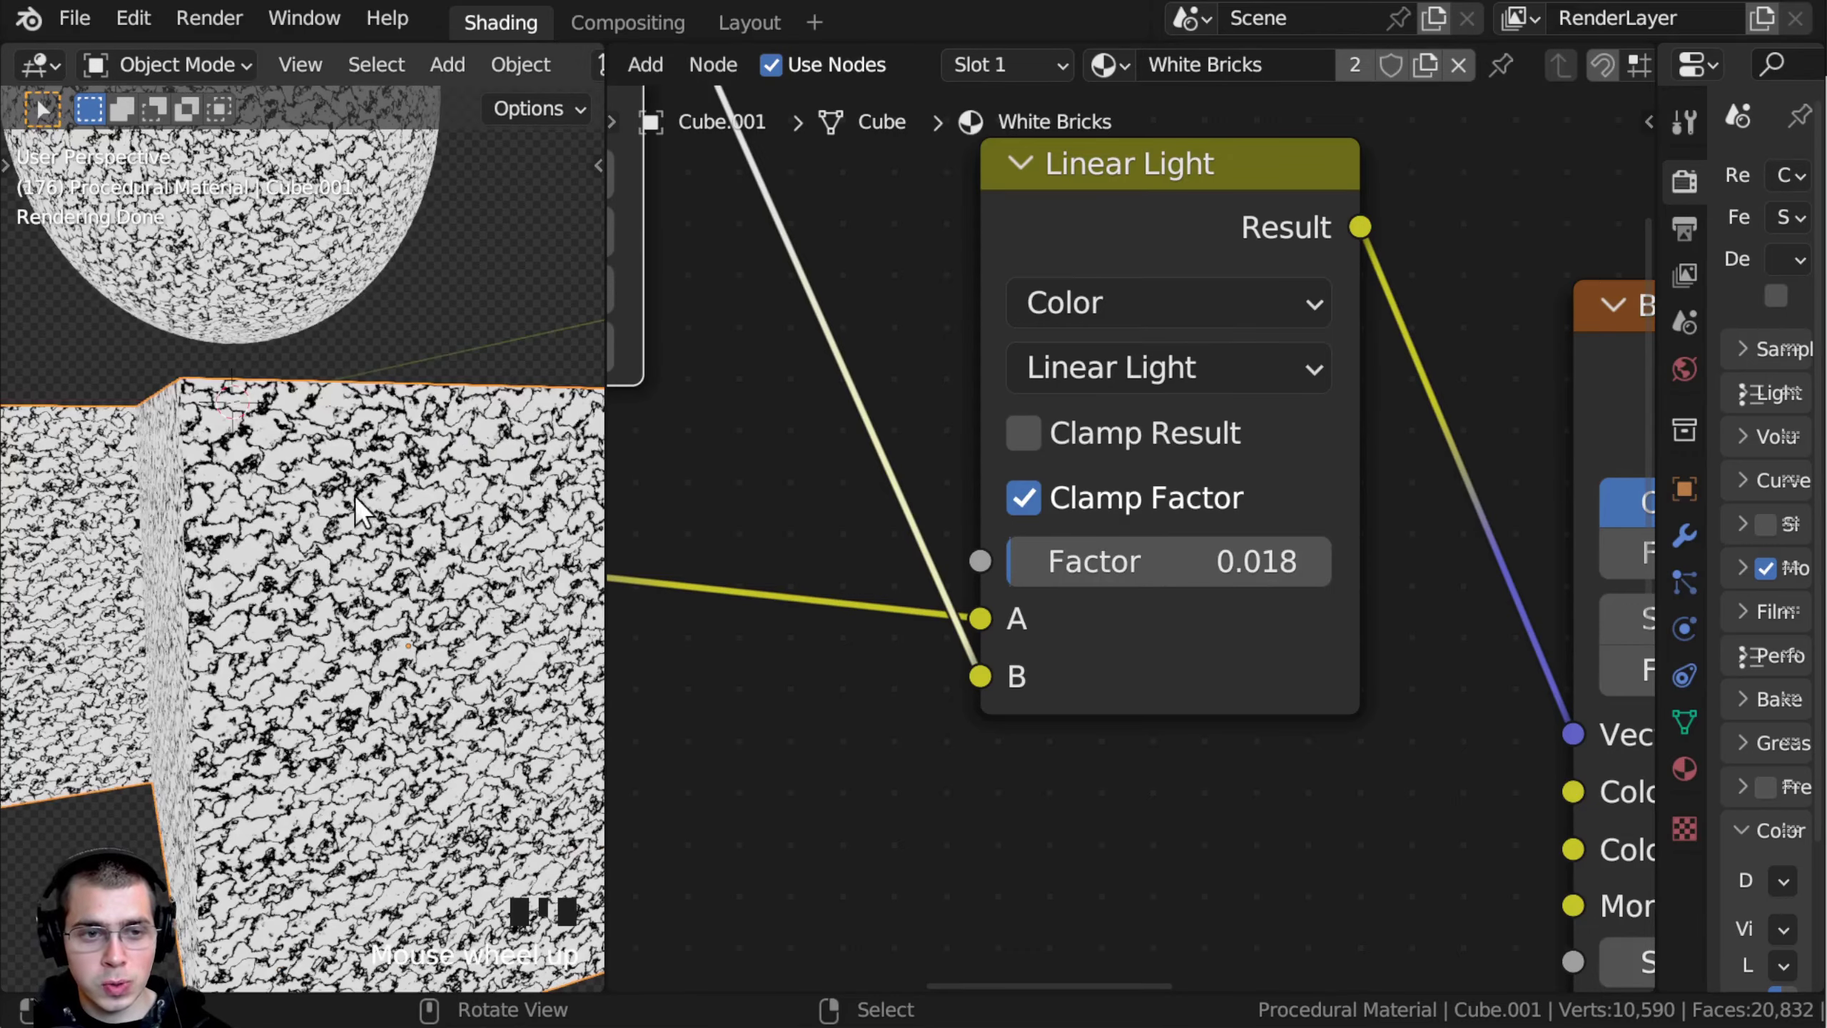
left_click_drag(1020, 561, 1010, 561)
right_click(1019, 562)
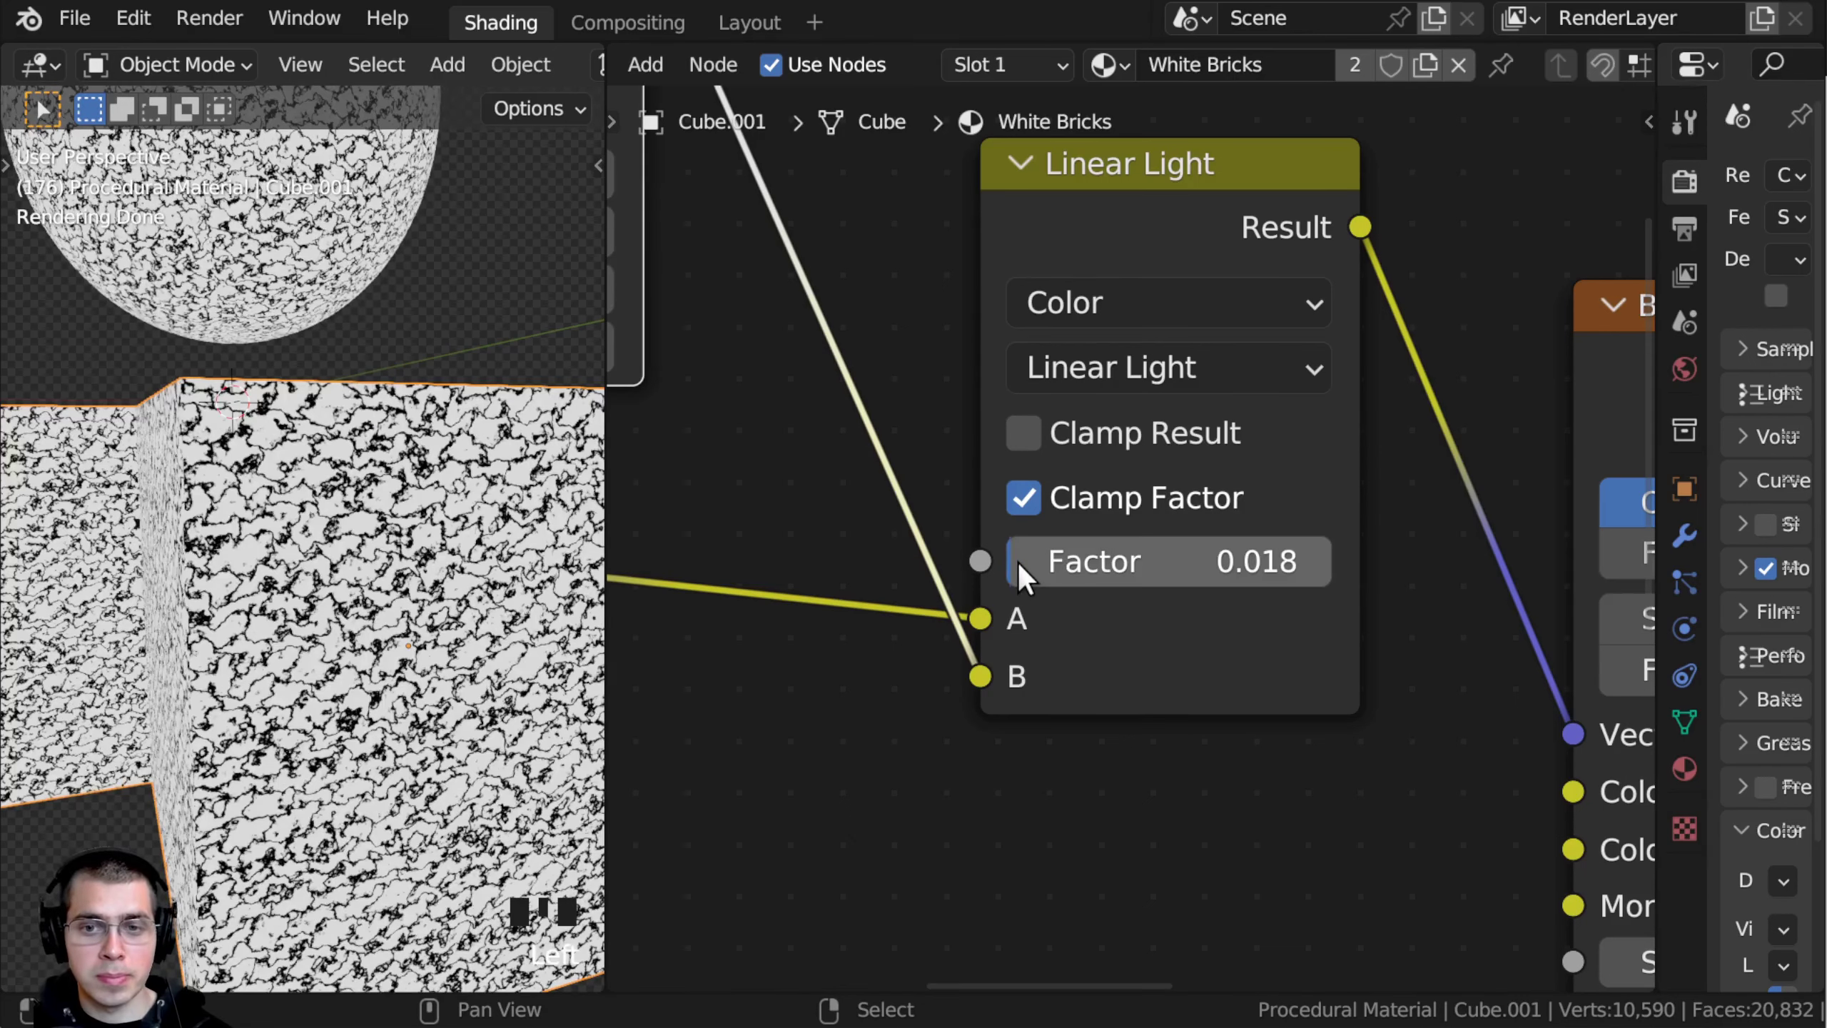
Step: Set the Linear Light node's Factor to 0.002 and check the wobbly brick edges up close
double_click(1237, 563)
key("BackSpace")
key("BackSpace")
key("BackSpace")
type("02")
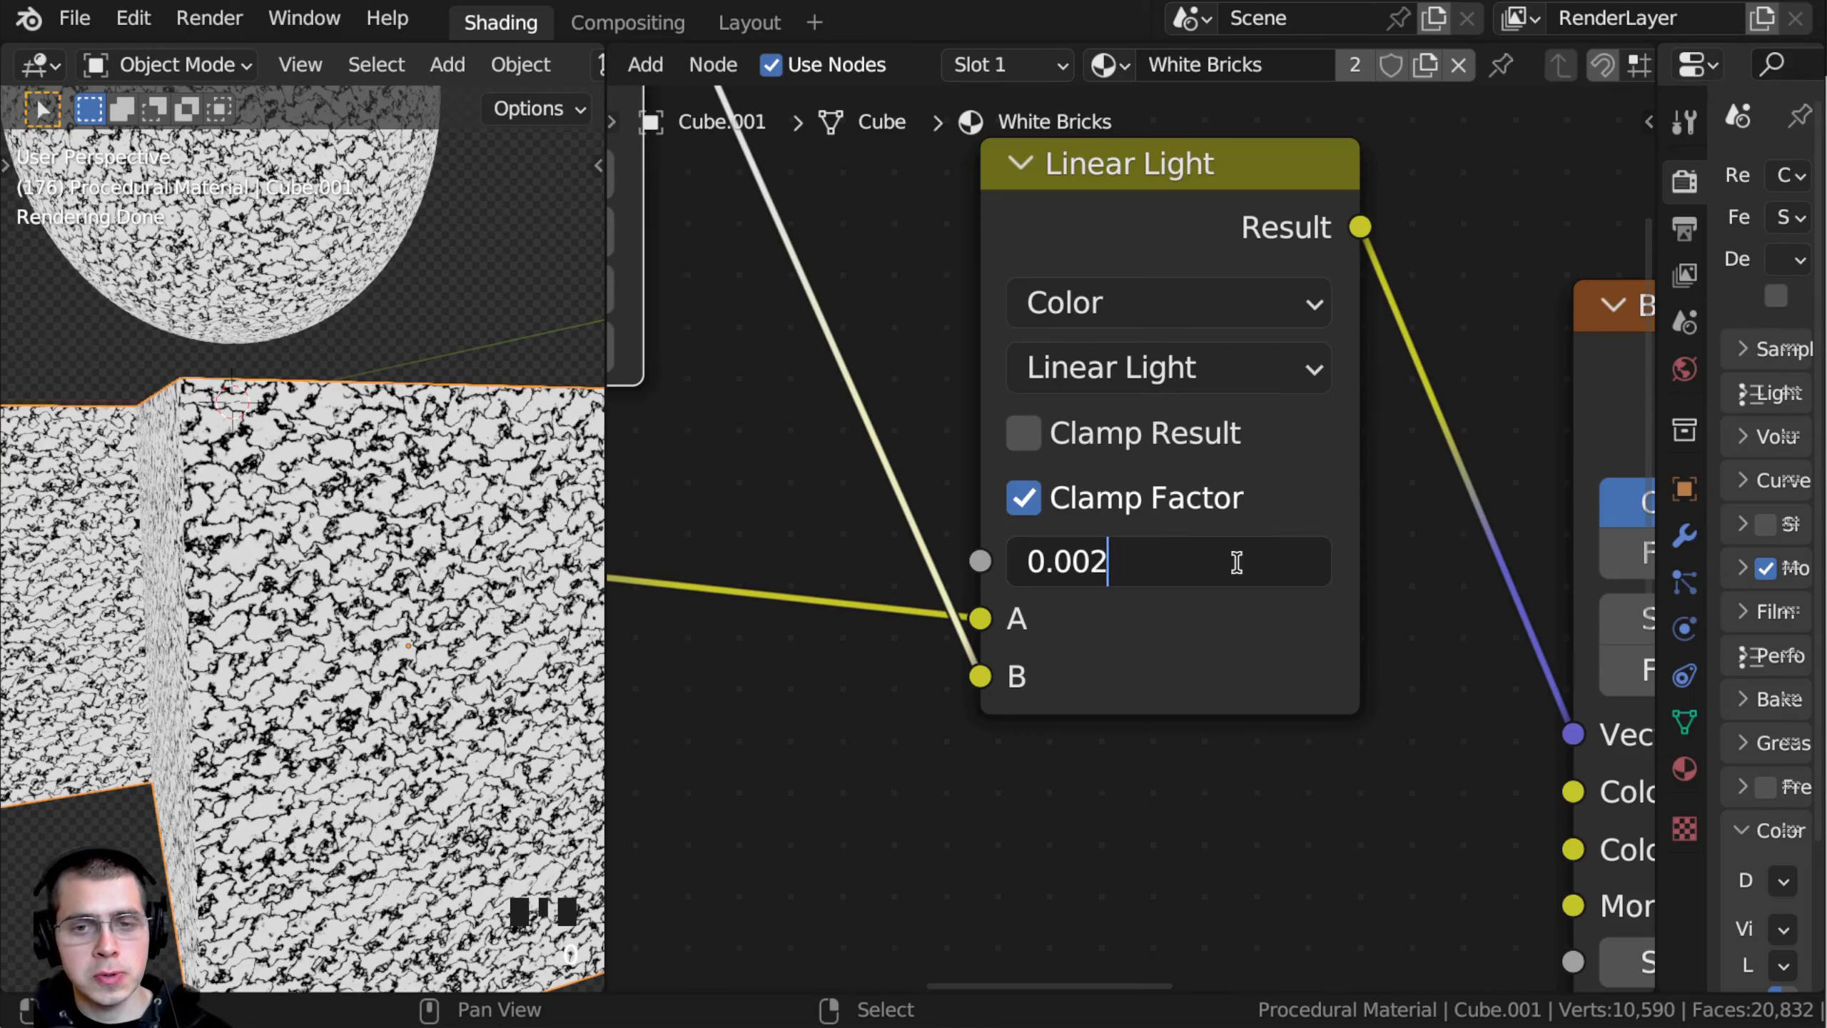
key("Return")
middle_click_drag(403, 691, 443, 559, "ctrl")
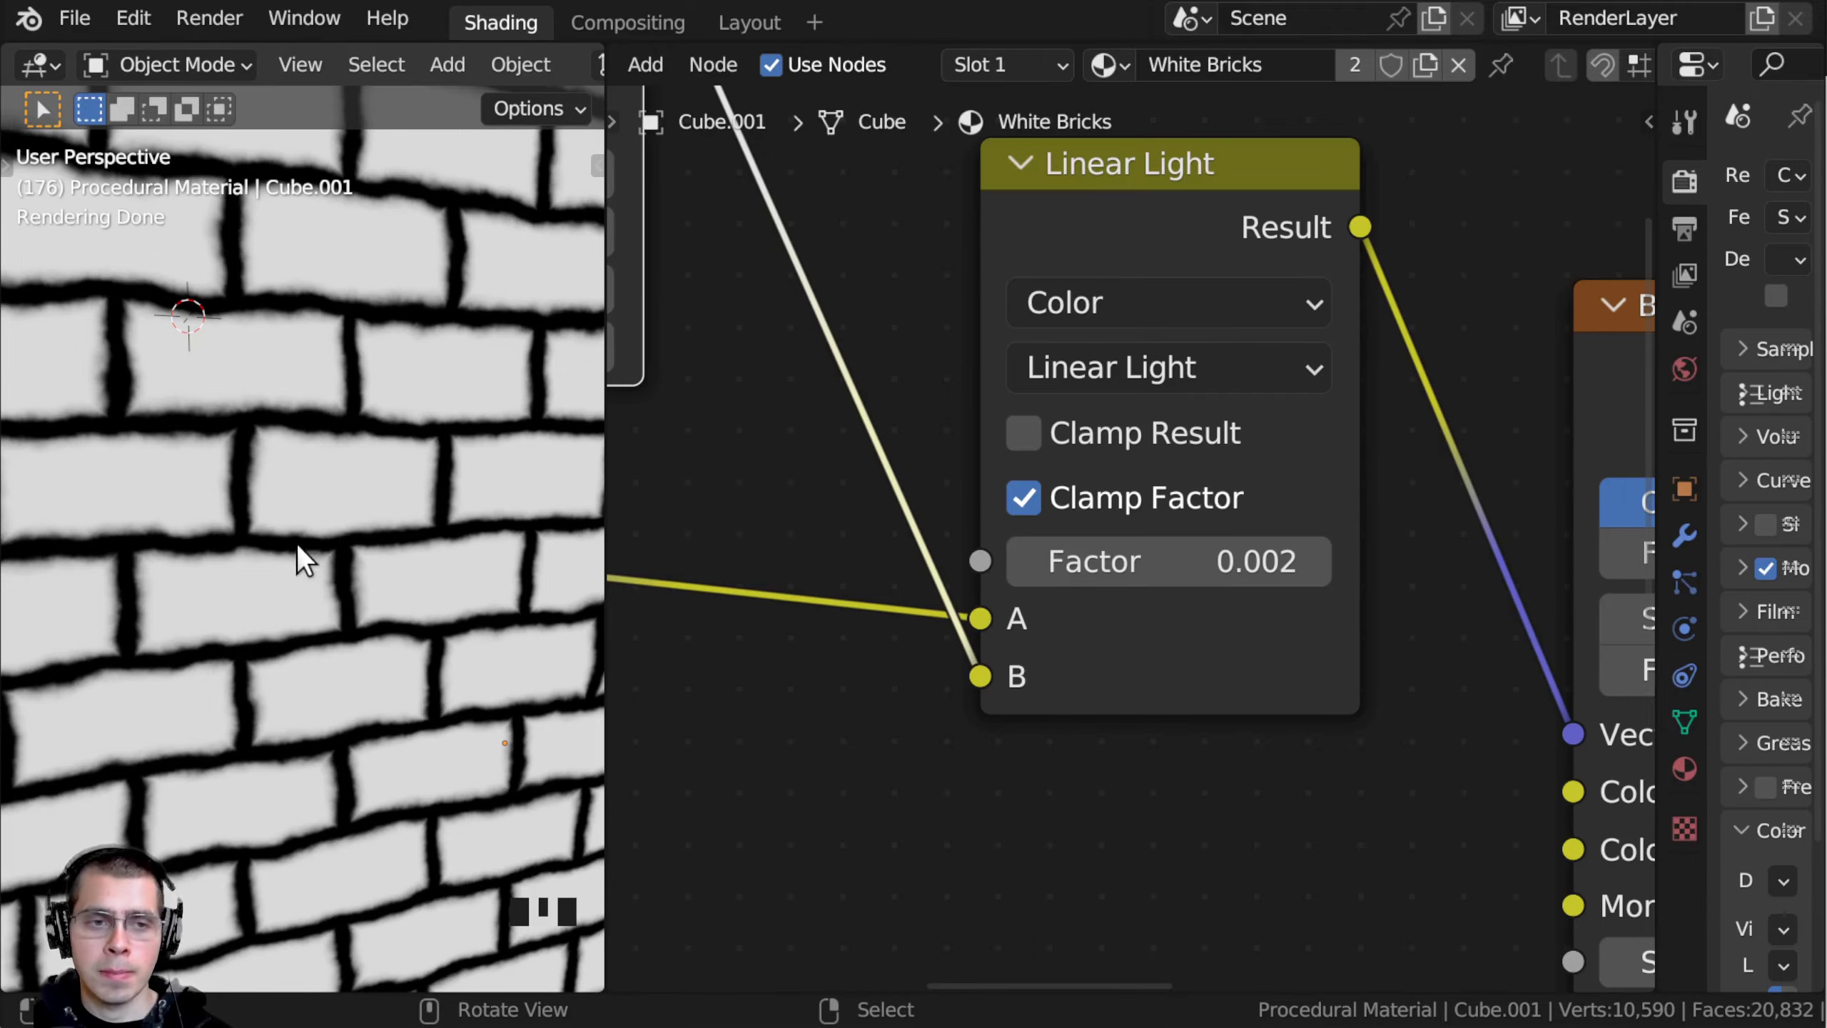
scroll(348, 534, "down", 9)
middle_click_drag(280, 550, 280, 496)
scroll(1128, 317, "down", 4)
Step: Insert a Mix Color node on the link leaving the Brick Texture's Color output, just before the Principled BSDF
scroll(1001, 398, "down", 7)
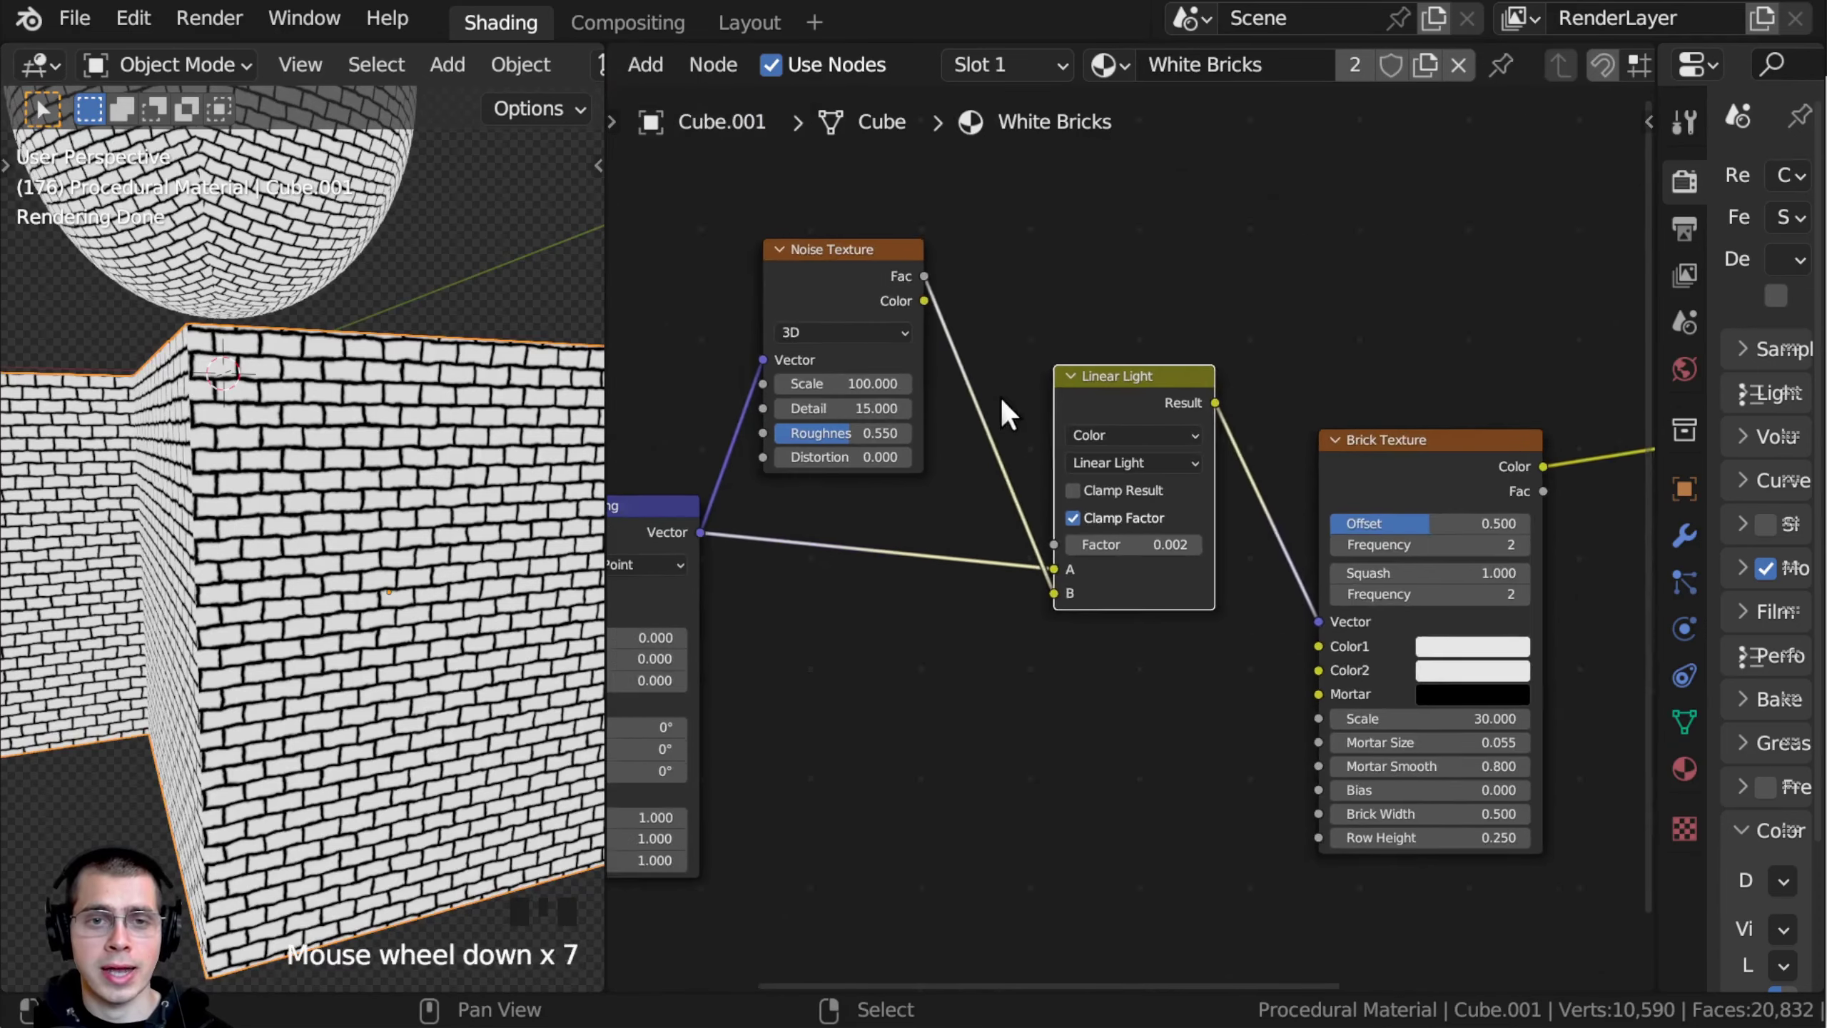
middle_click_drag(856, 494, 1007, 487)
scroll(1008, 487, "down", 4)
scroll(1079, 446, "up", 2)
middle_click_drag(1295, 359, 1087, 385)
middle_click_drag(1233, 371, 1082, 383)
key("shift+a")
left_click(1090, 347)
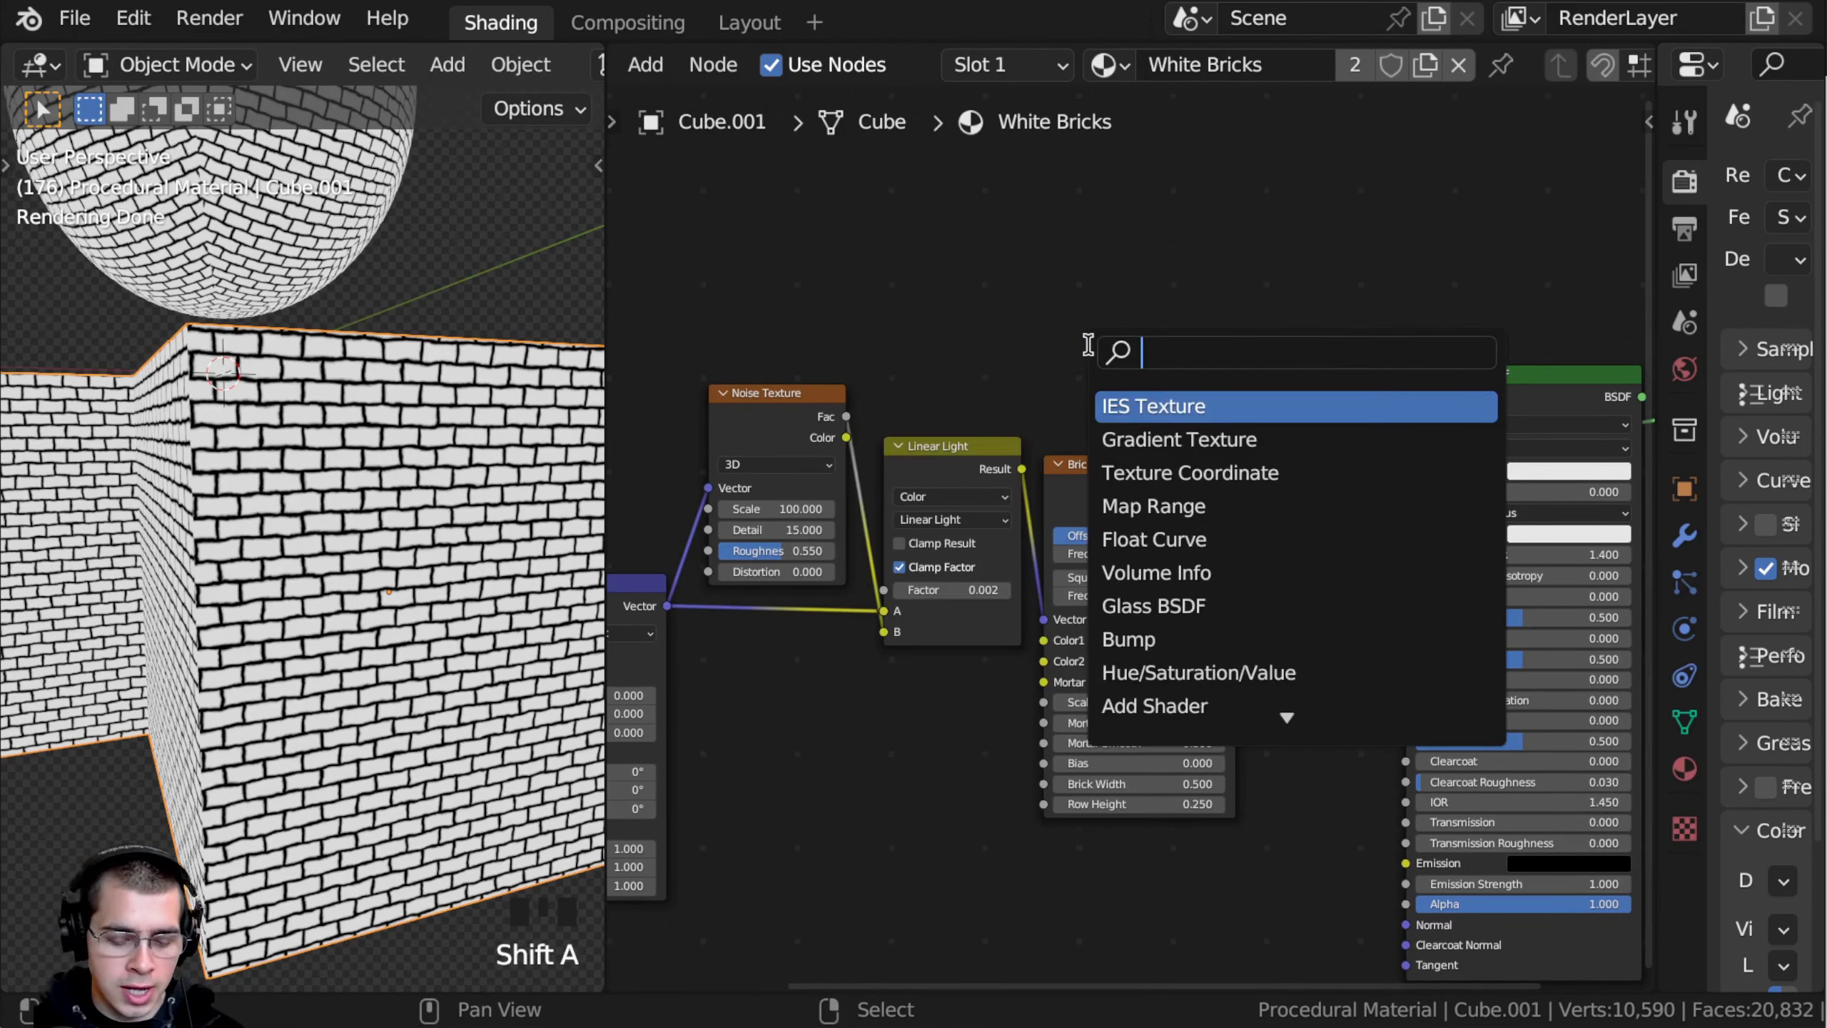
type("mix")
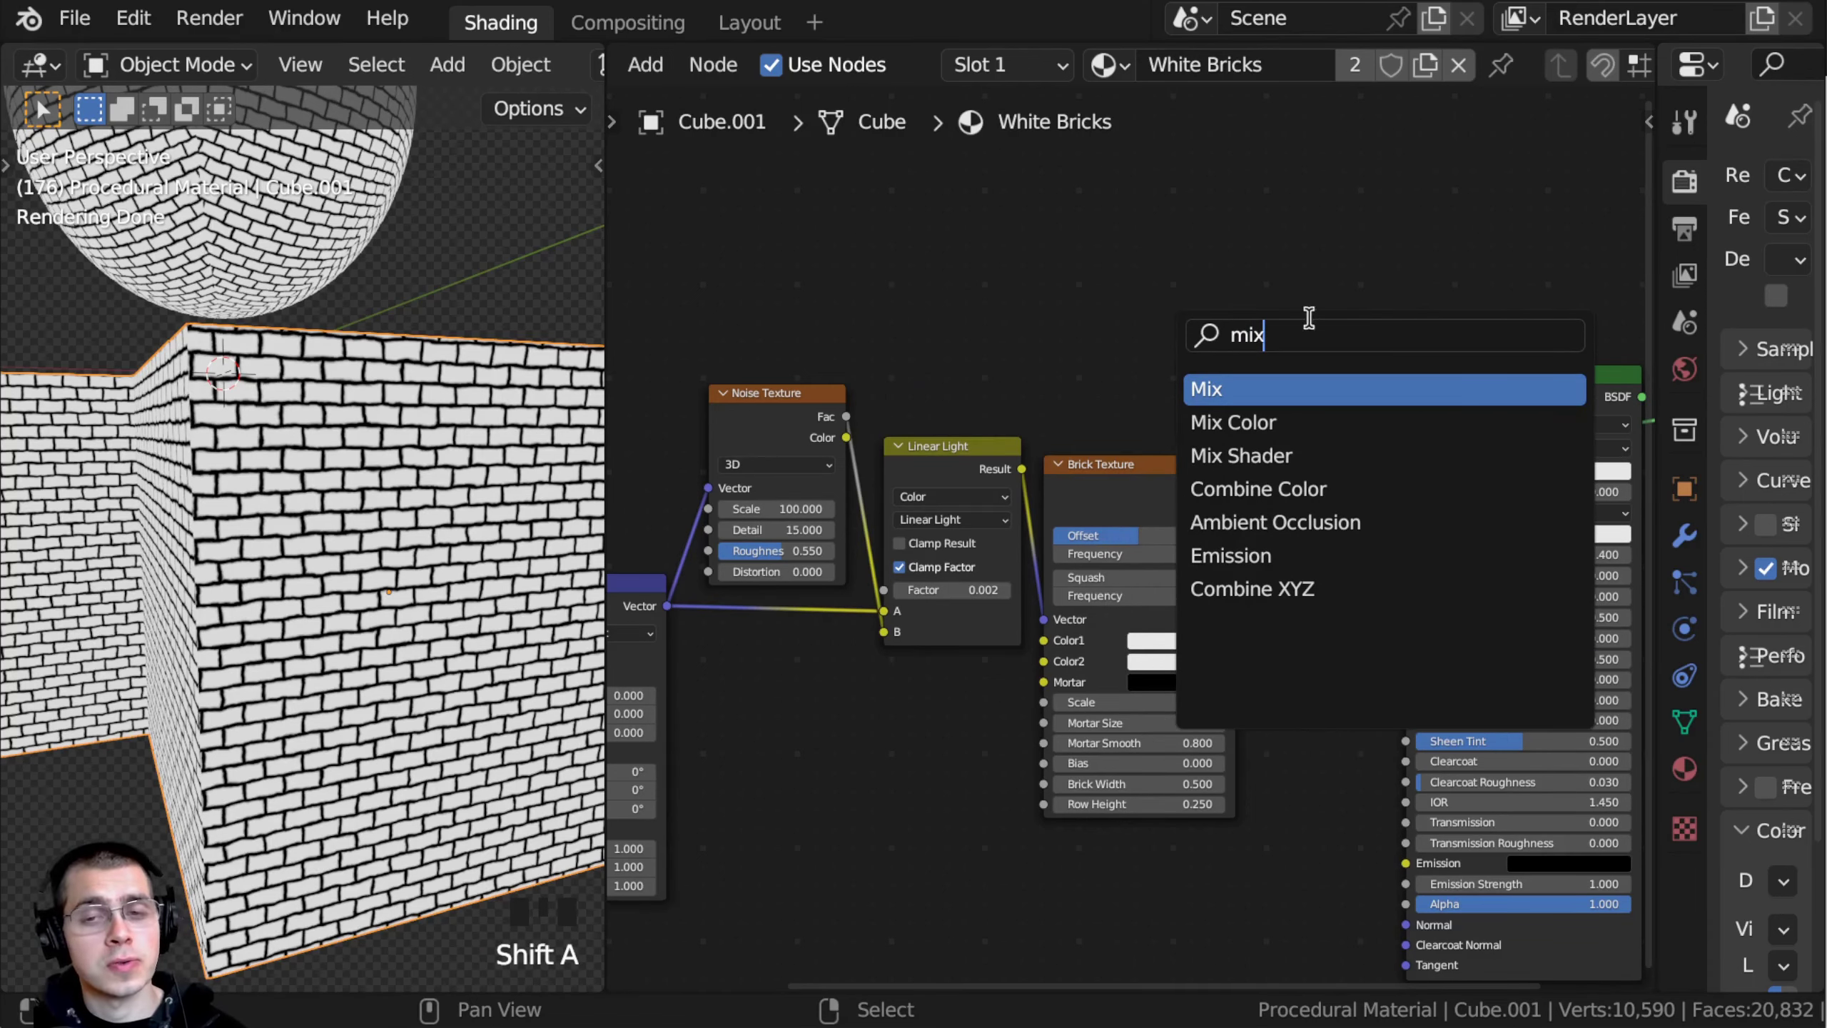
left_click(1321, 425)
left_click(1402, 531)
middle_click_drag(1384, 430, 1258, 461)
scroll(1258, 461, "up", 3)
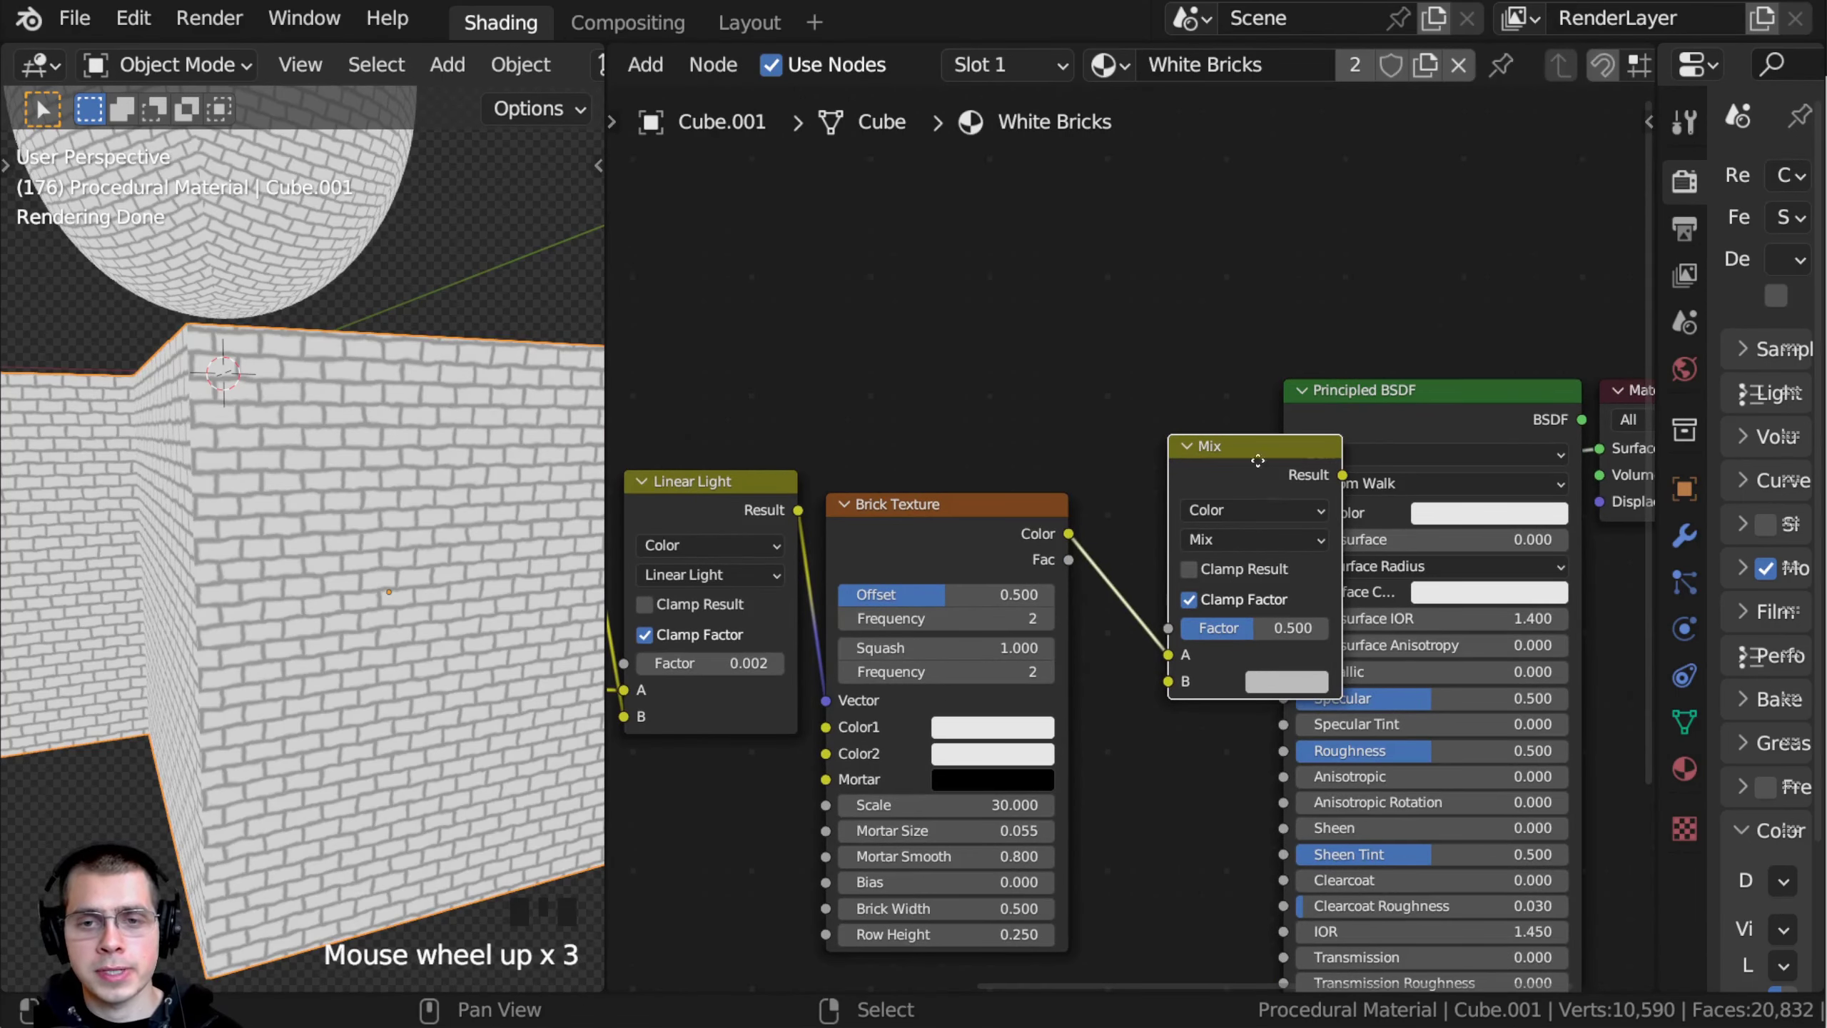
left_click(1169, 434)
left_click_drag(1151, 409, 1173, 407)
scroll(1163, 423, "up", 1)
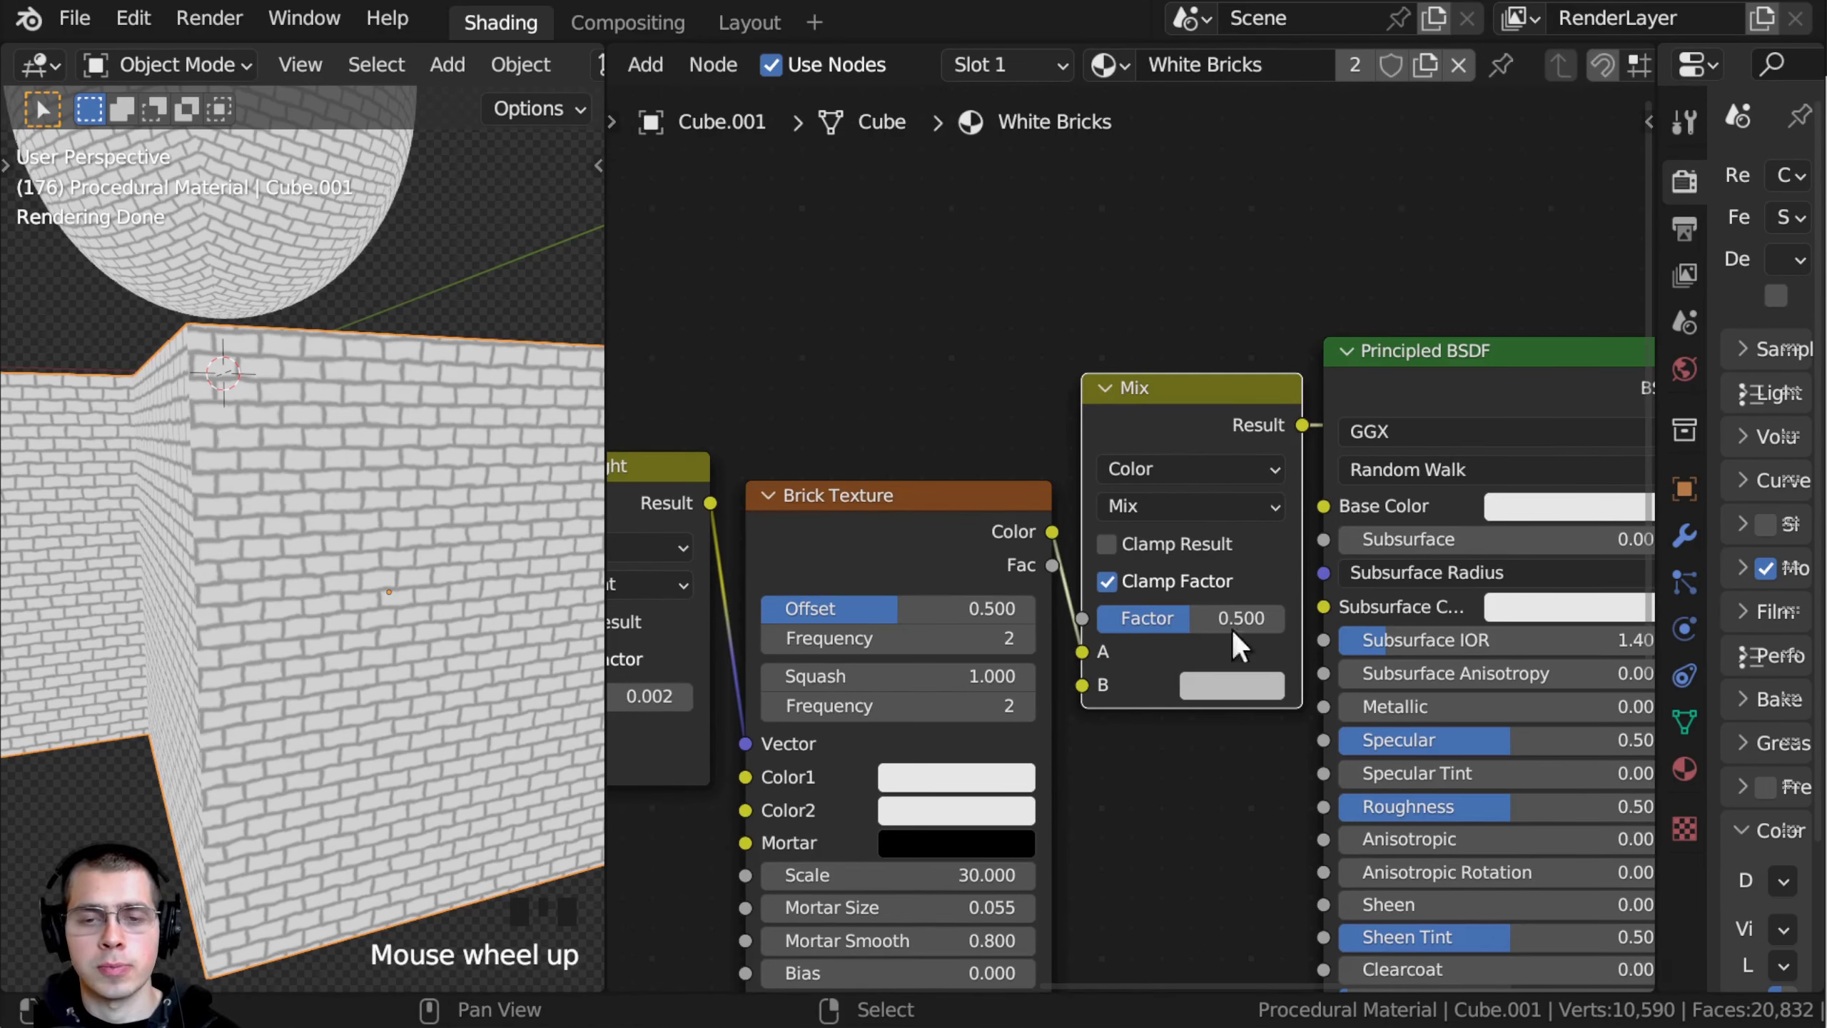
Step: Connect the Brick Texture's Color output to the new Mix node's Factor and shift both nodes slightly for spacing
left_click_drag(819, 491, 803, 492)
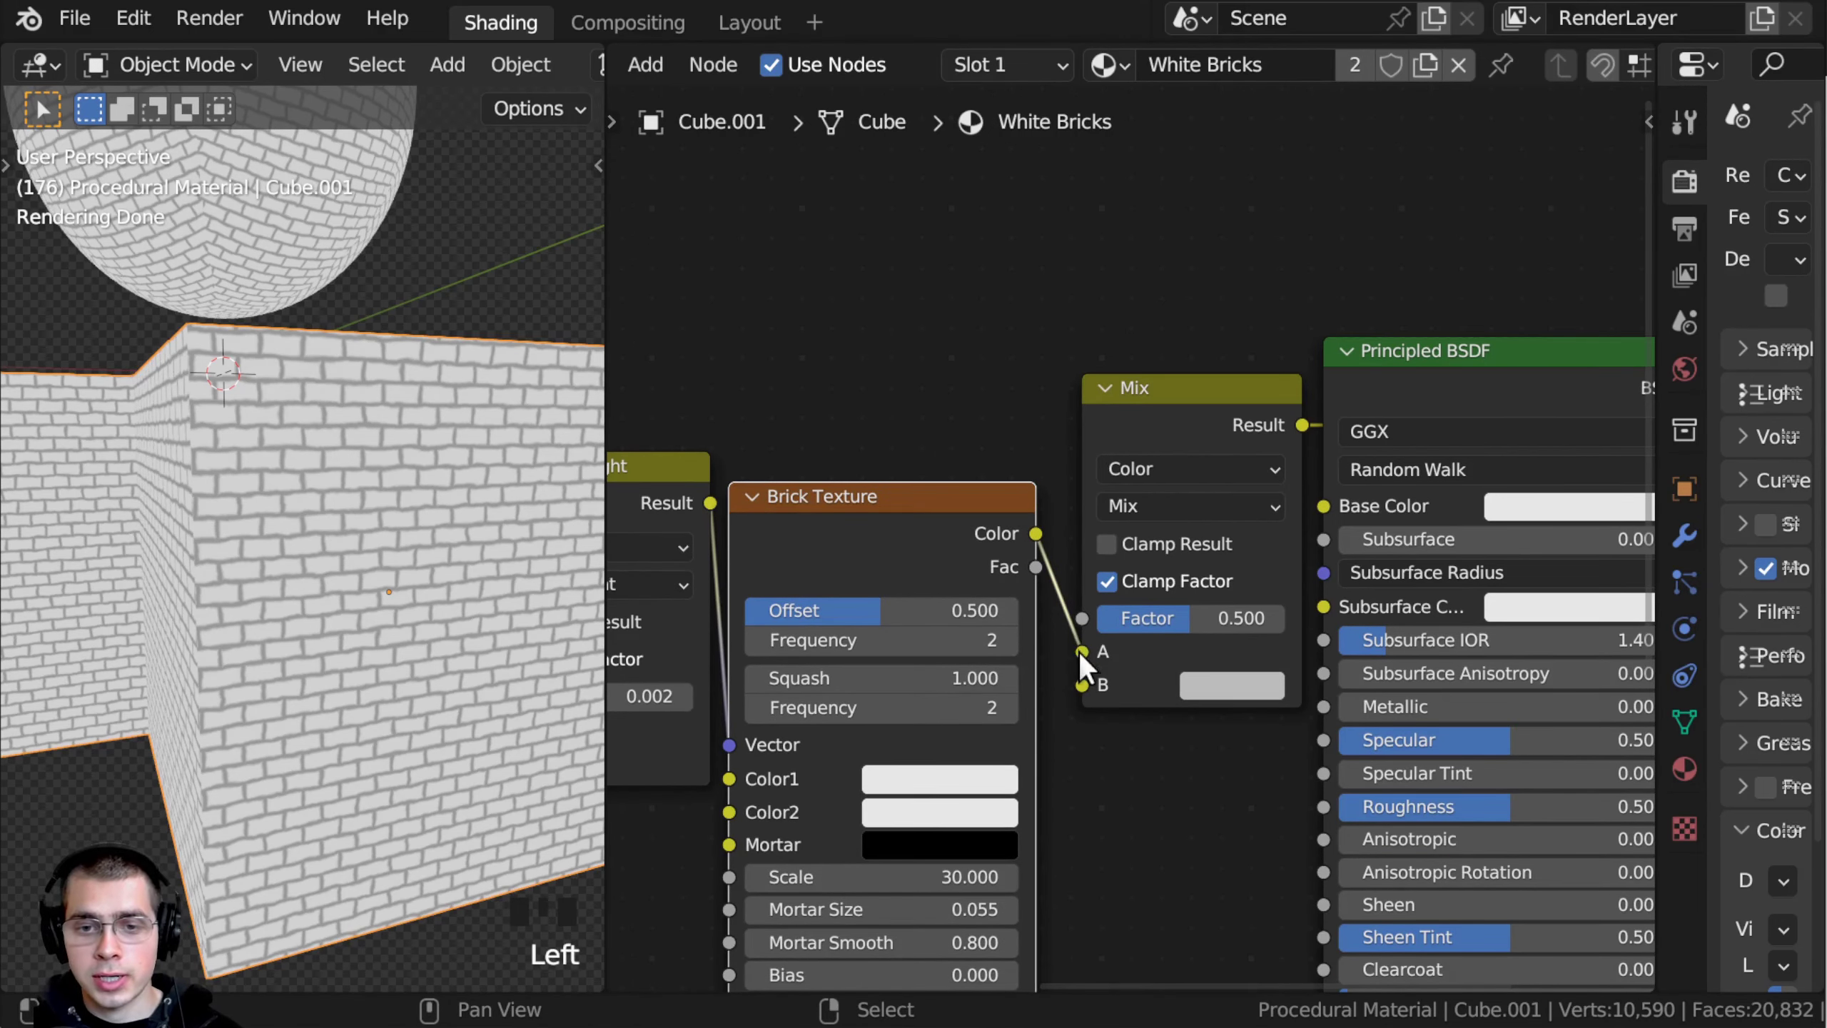
mouse_move(1080, 652)
left_mouse_down()
mouse_move(1034, 631)
mouse_move(1081, 619)
left_mouse_up()
left_click_drag(1135, 439, 1125, 395)
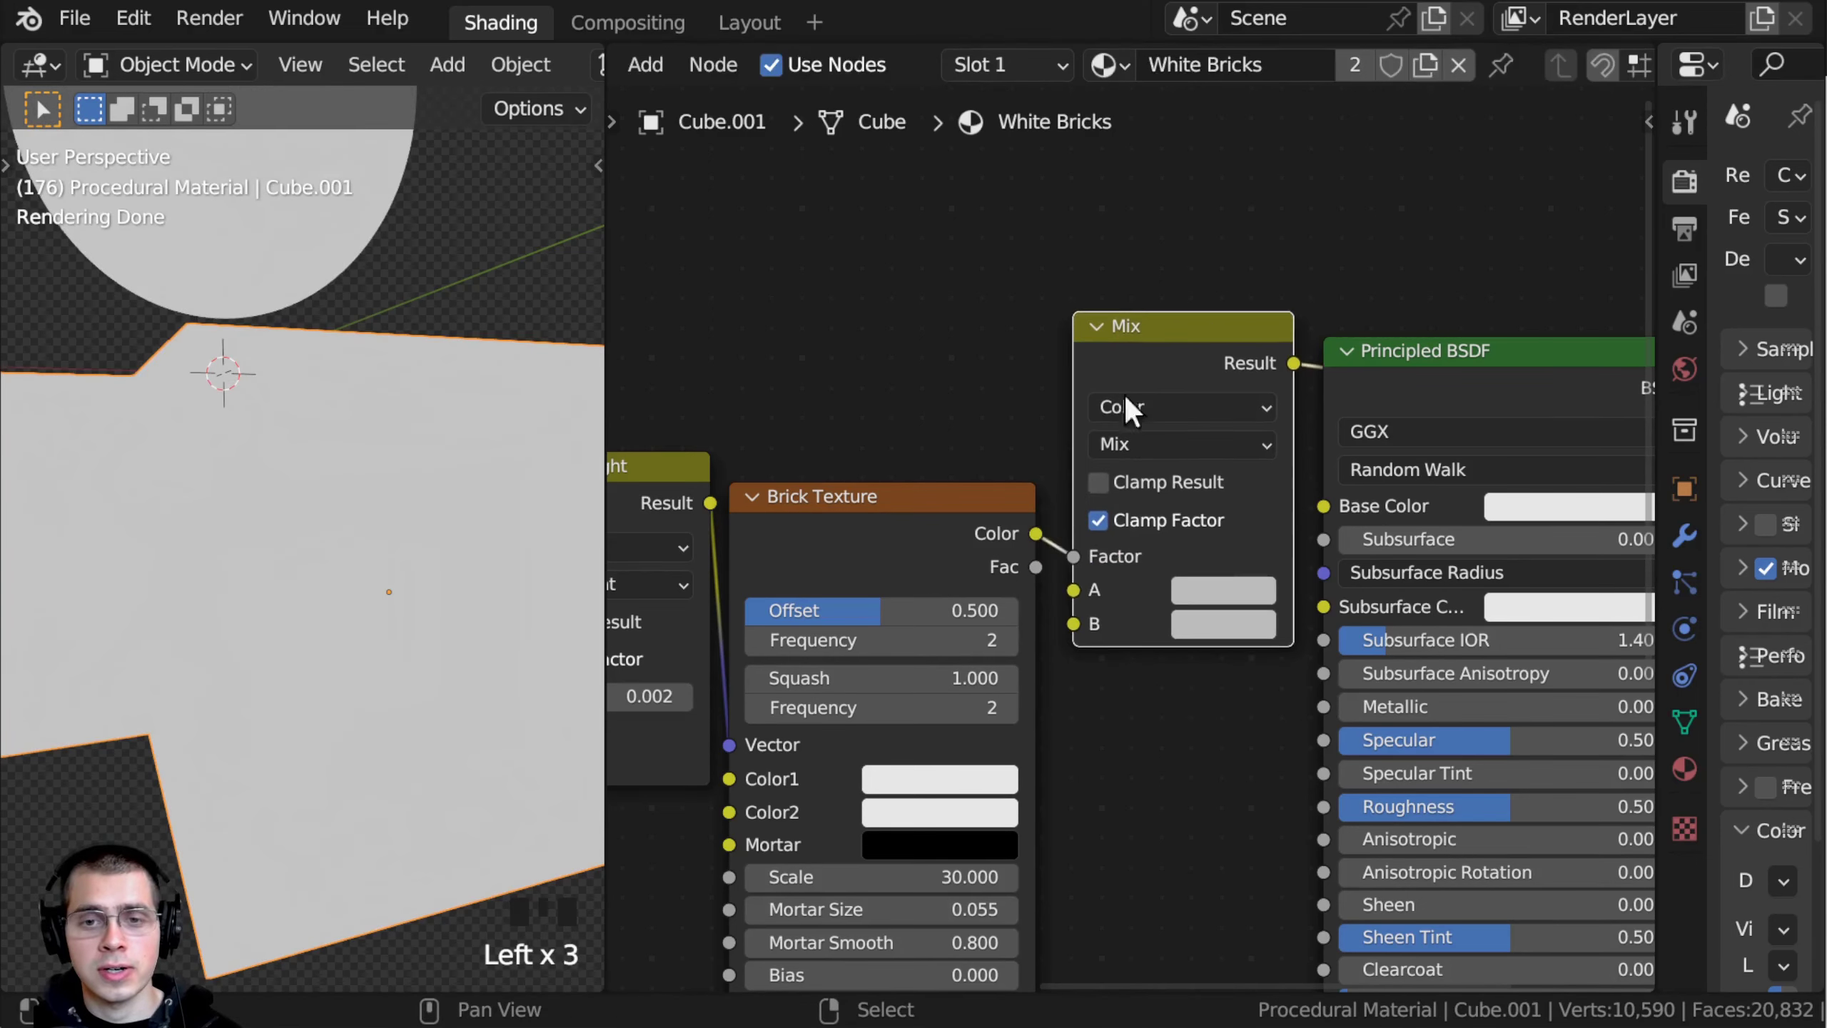
Step: Set the new Mix node's A color to a medium brownish gray for the mortar
scroll(1164, 637, "up", 2)
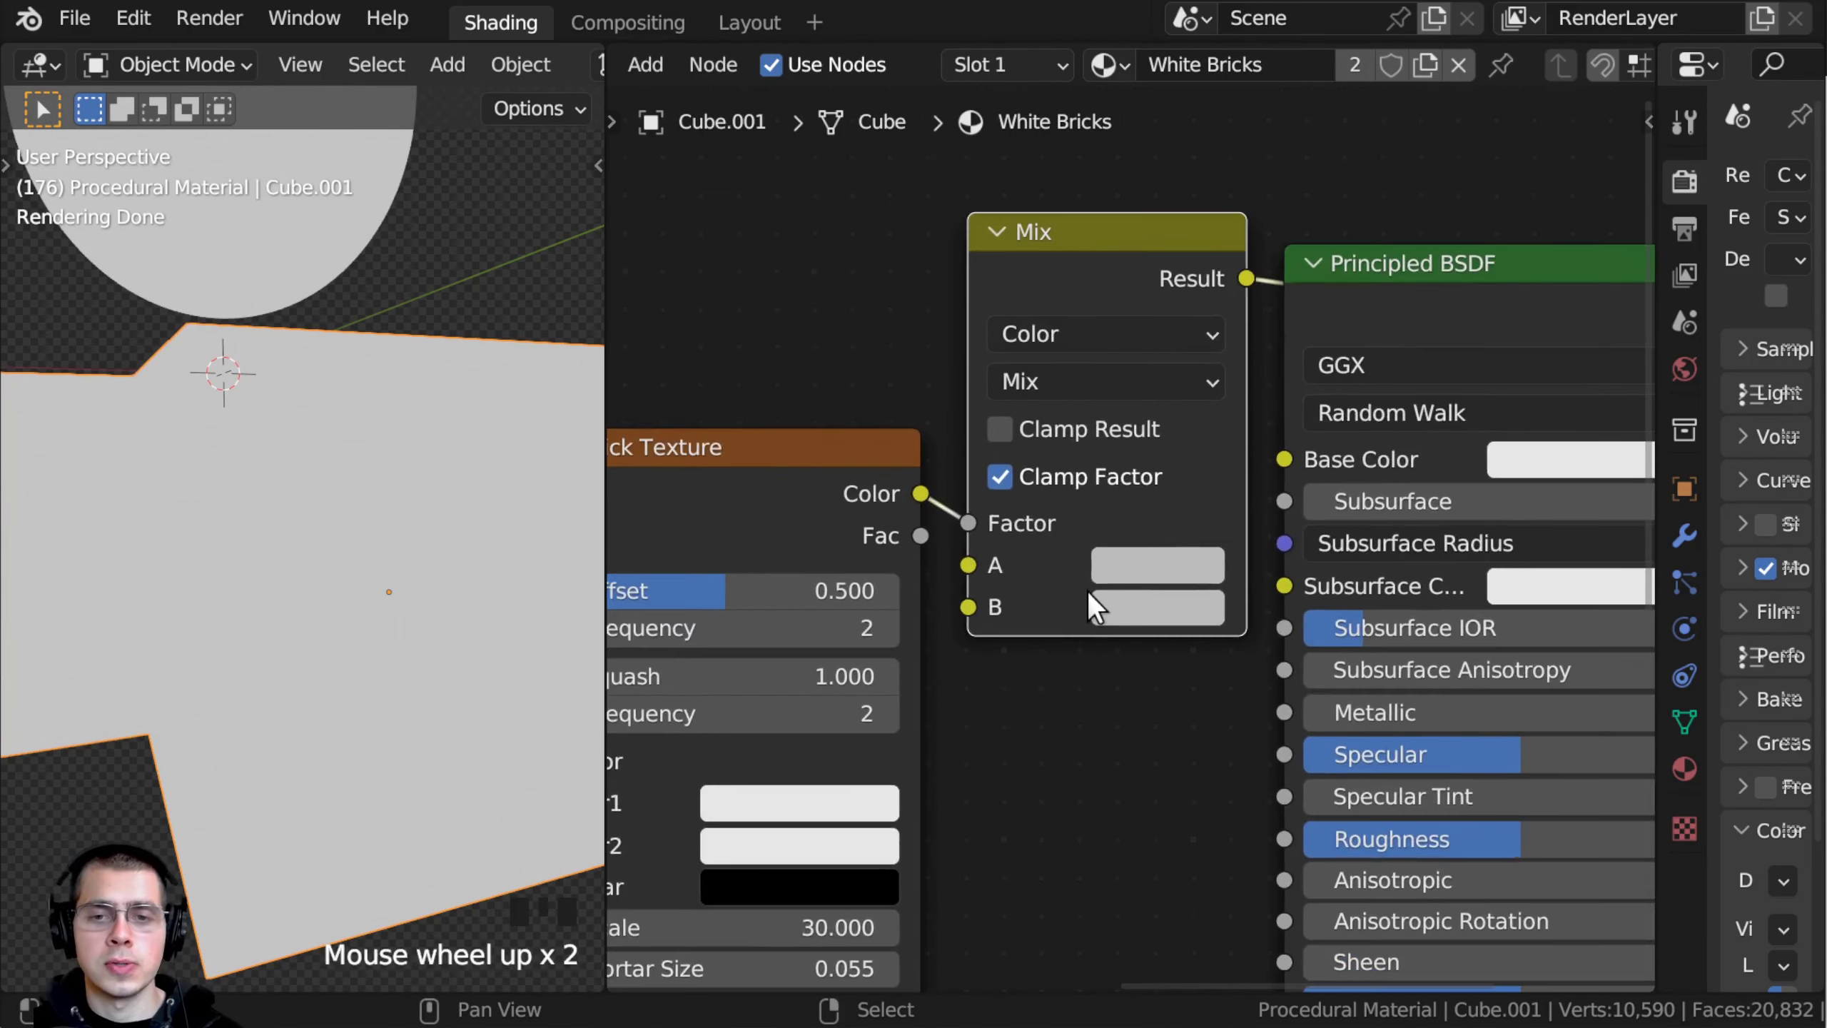
left_click(1093, 603)
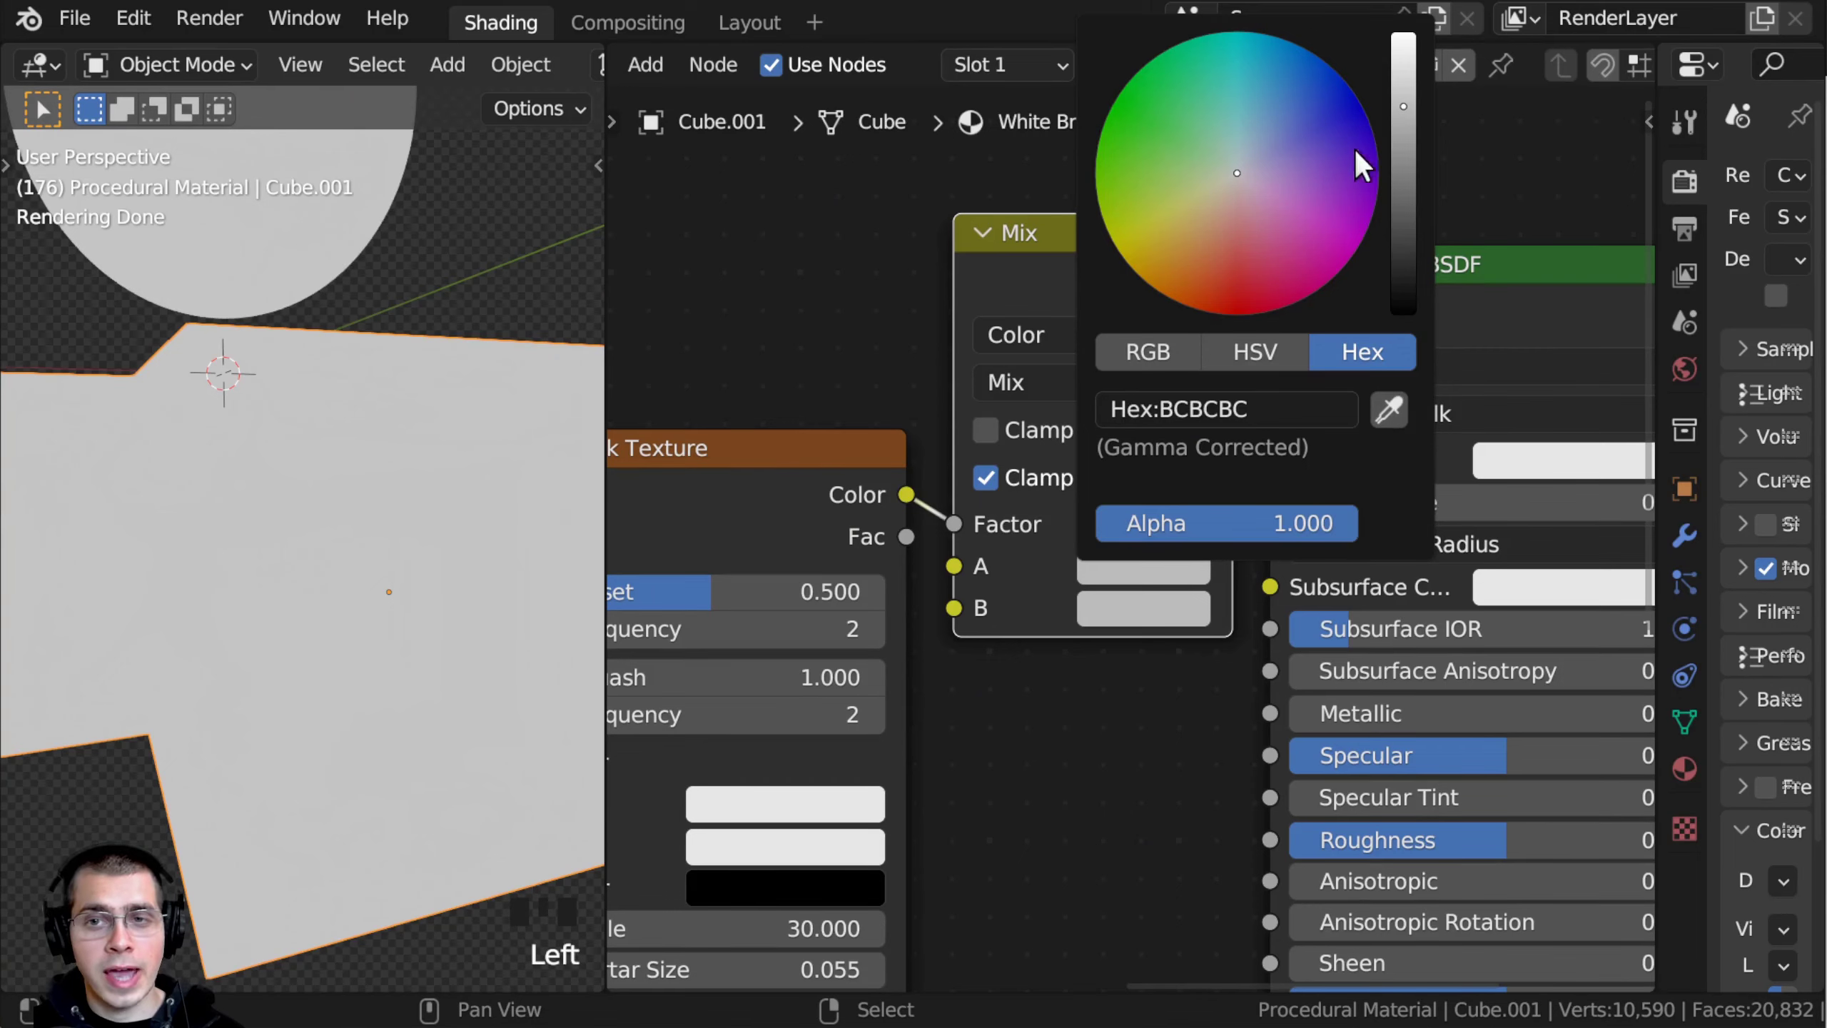
left_click_drag(1403, 106, 1404, 182)
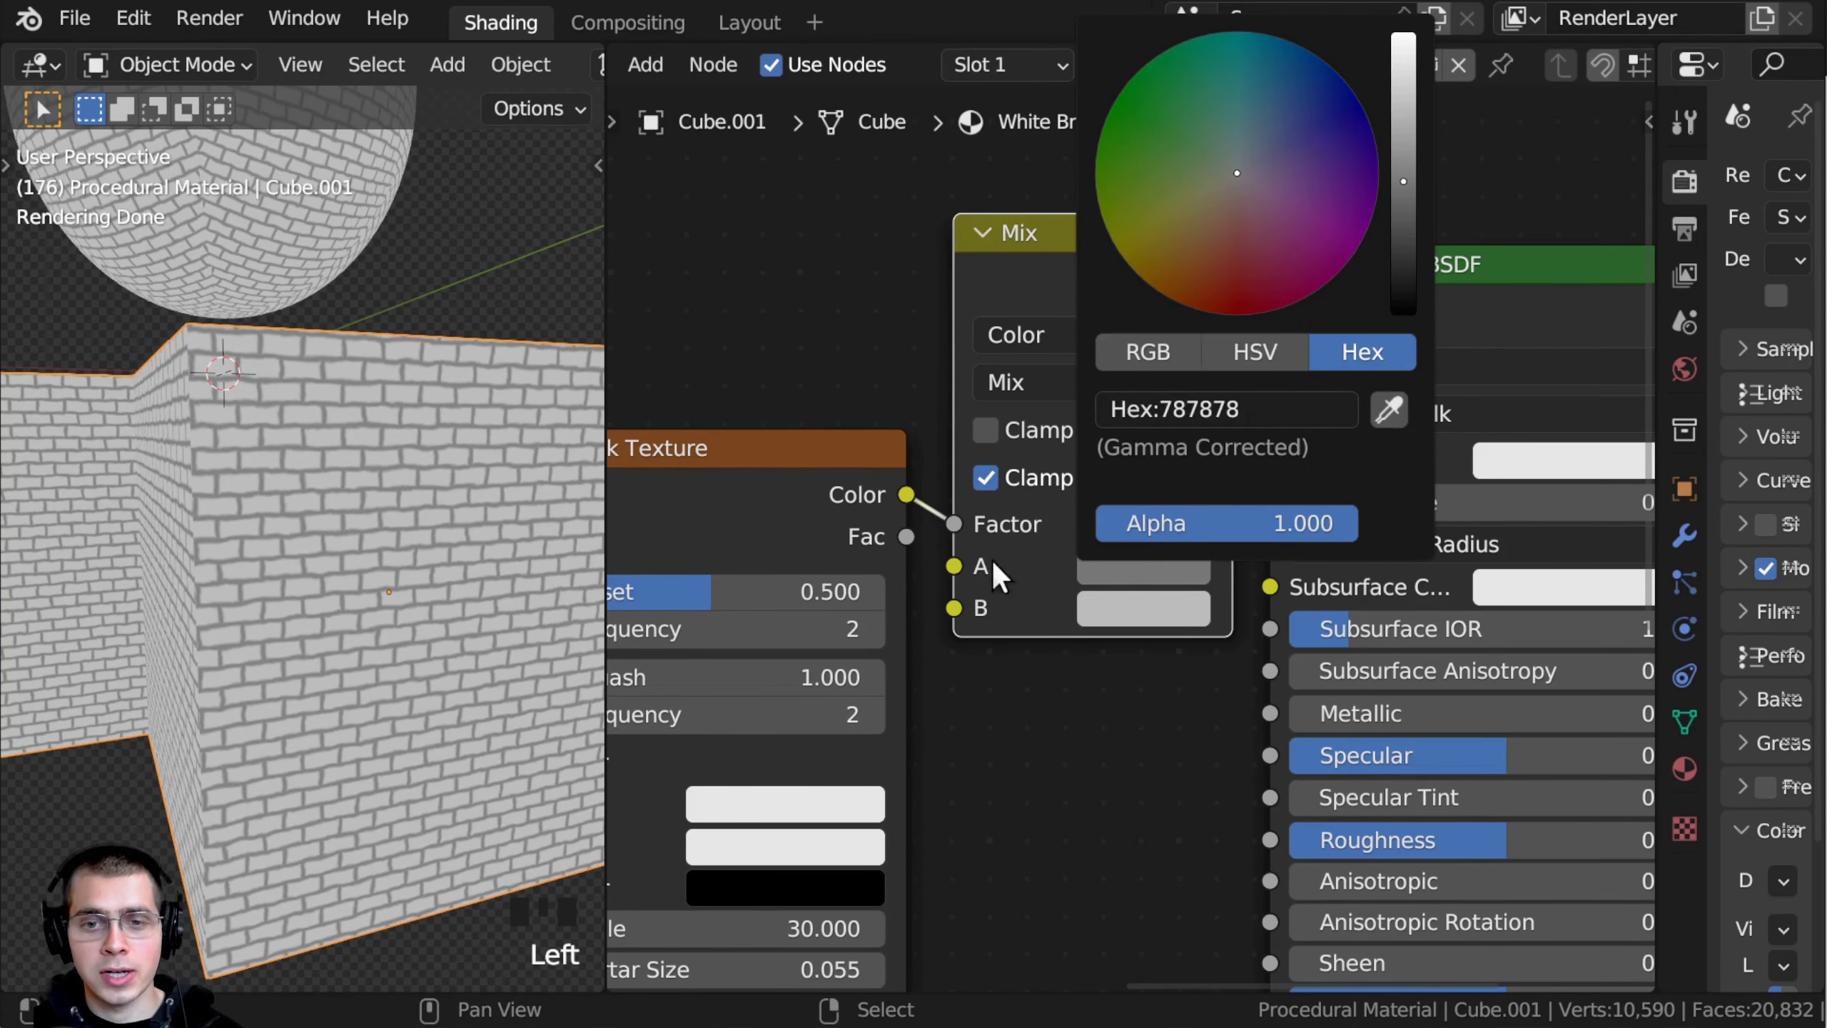
middle_click_drag(1111, 566, 960, 657)
key("ctrl+v")
left_click(1072, 666)
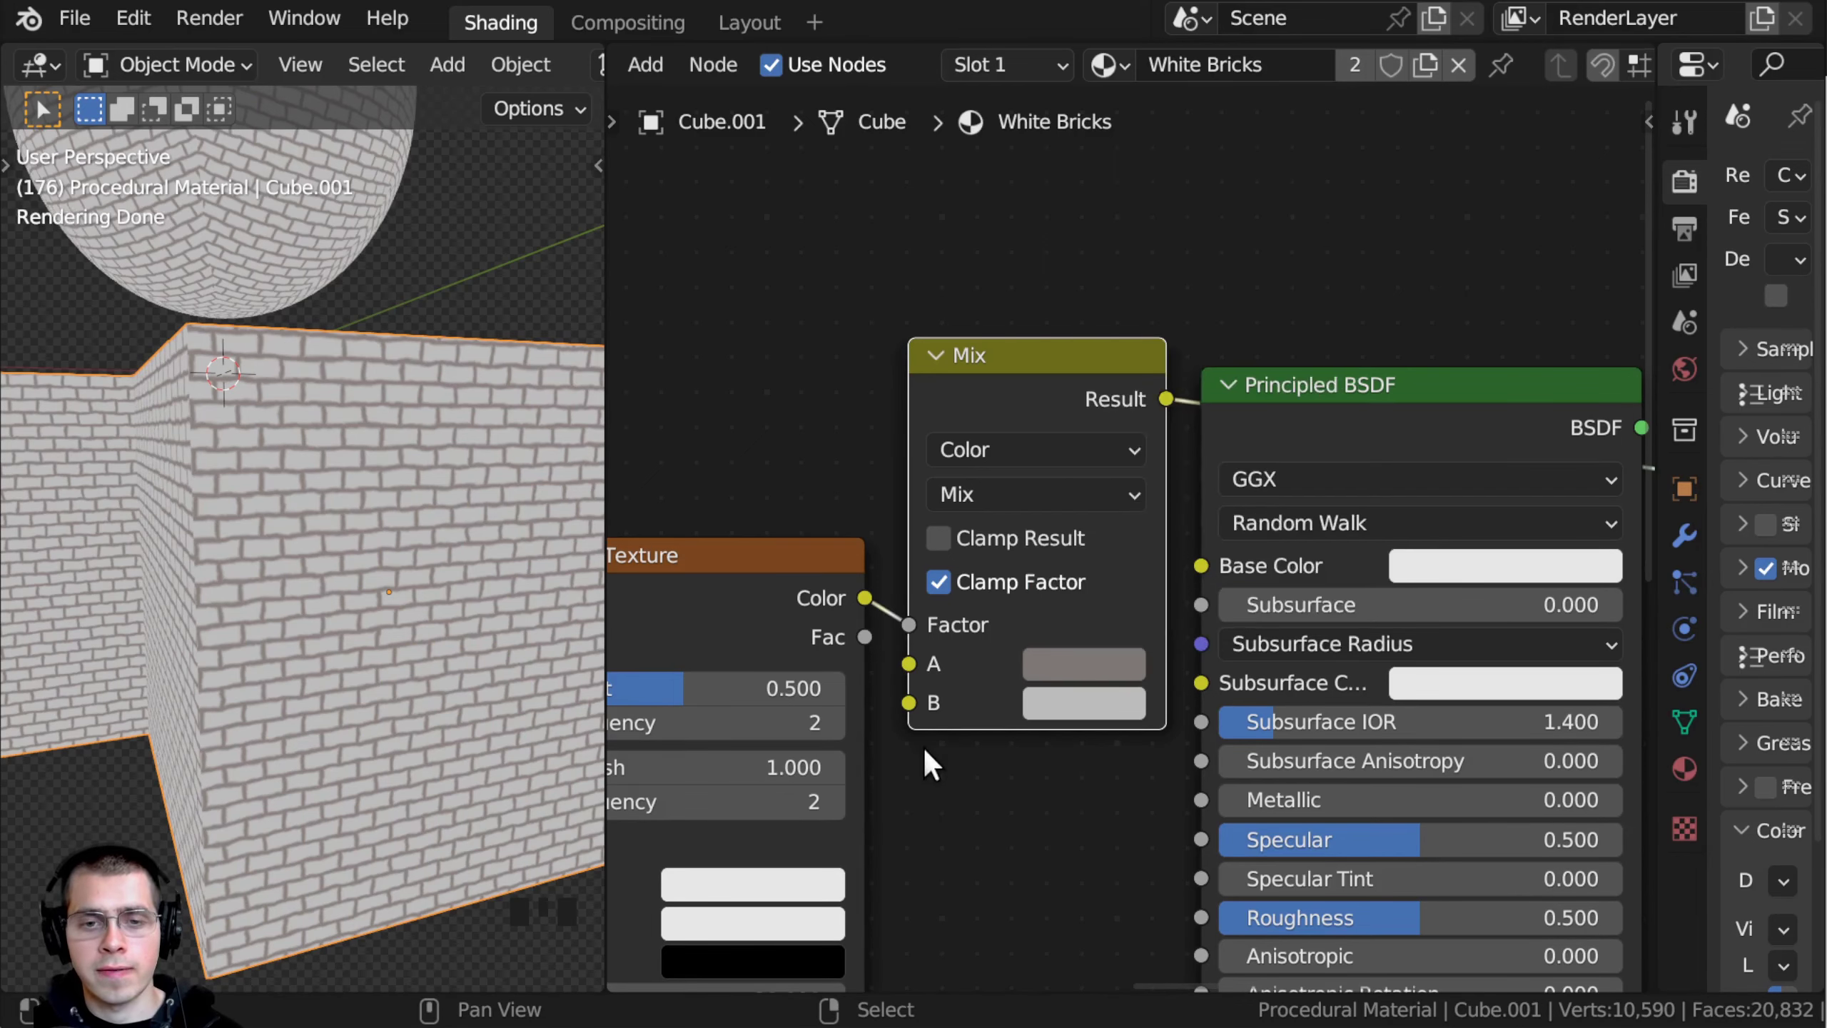
Step: Set the new Mix node's B color to full white for the bricks and inspect the wall up close
middle_click_drag(924, 749, 898, 643)
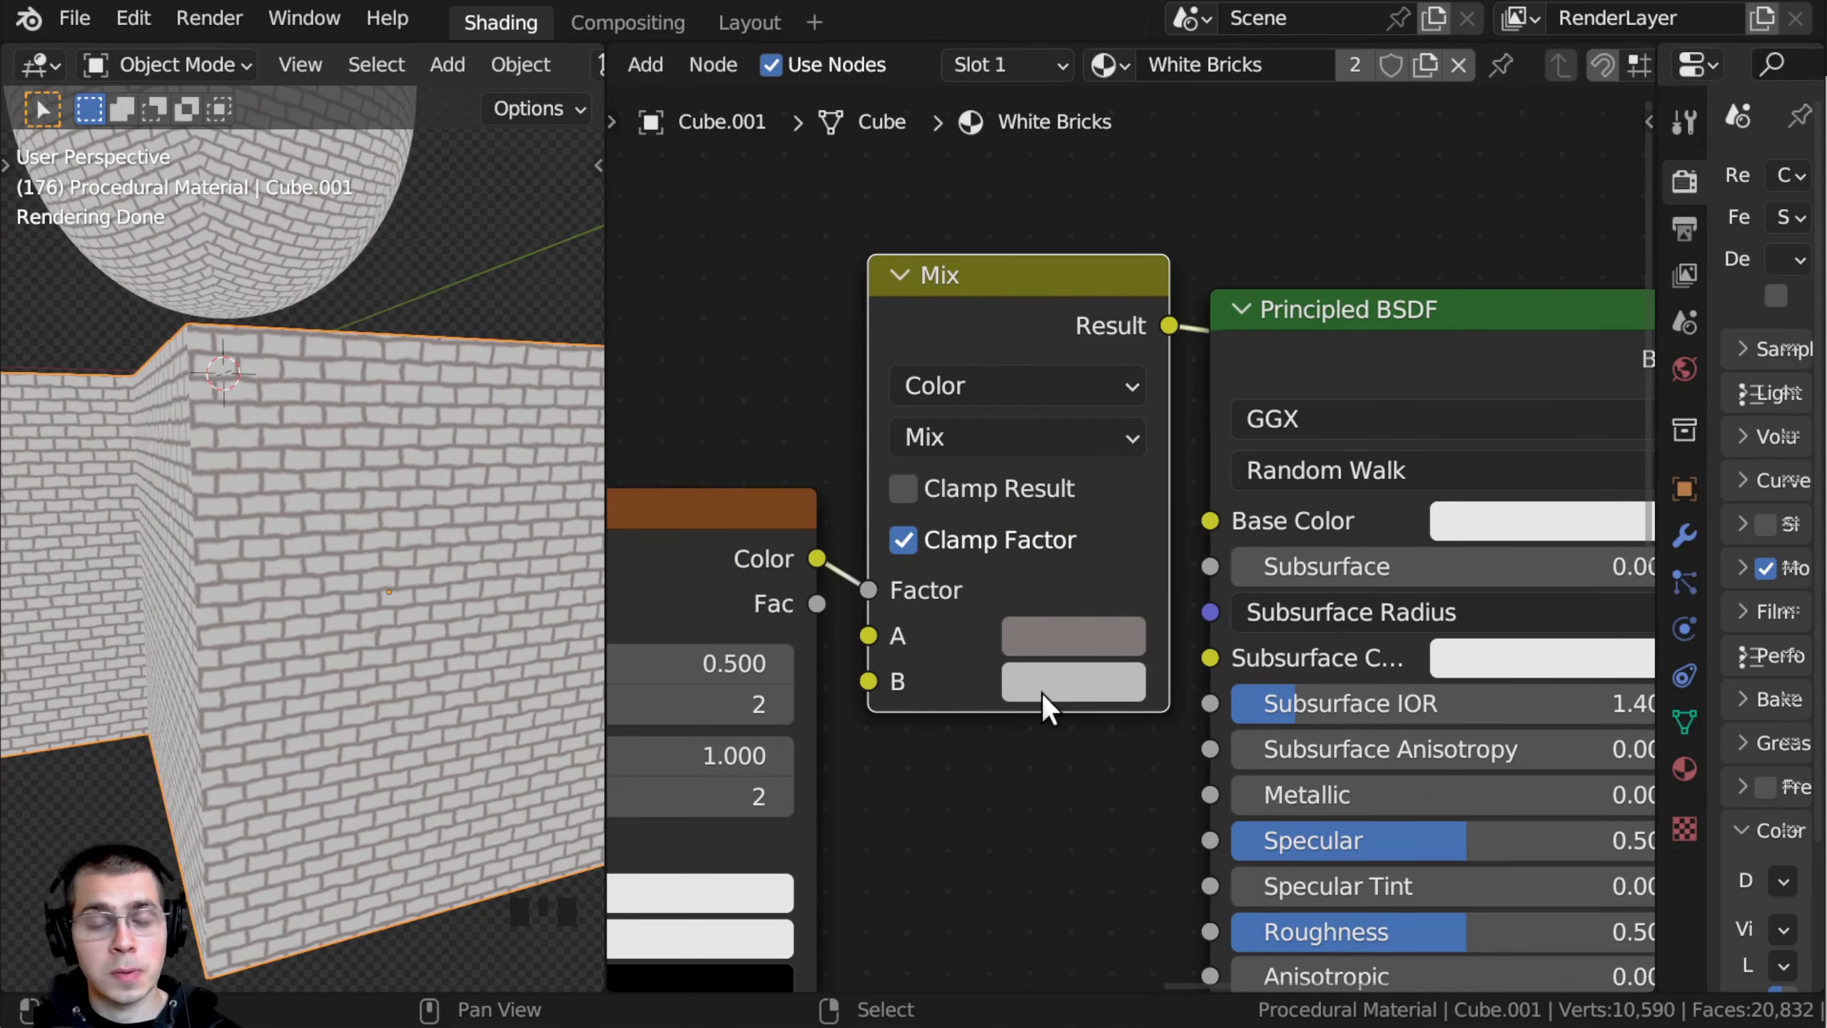
left_click(1044, 691)
left_click_drag(1350, 221, 1353, 94)
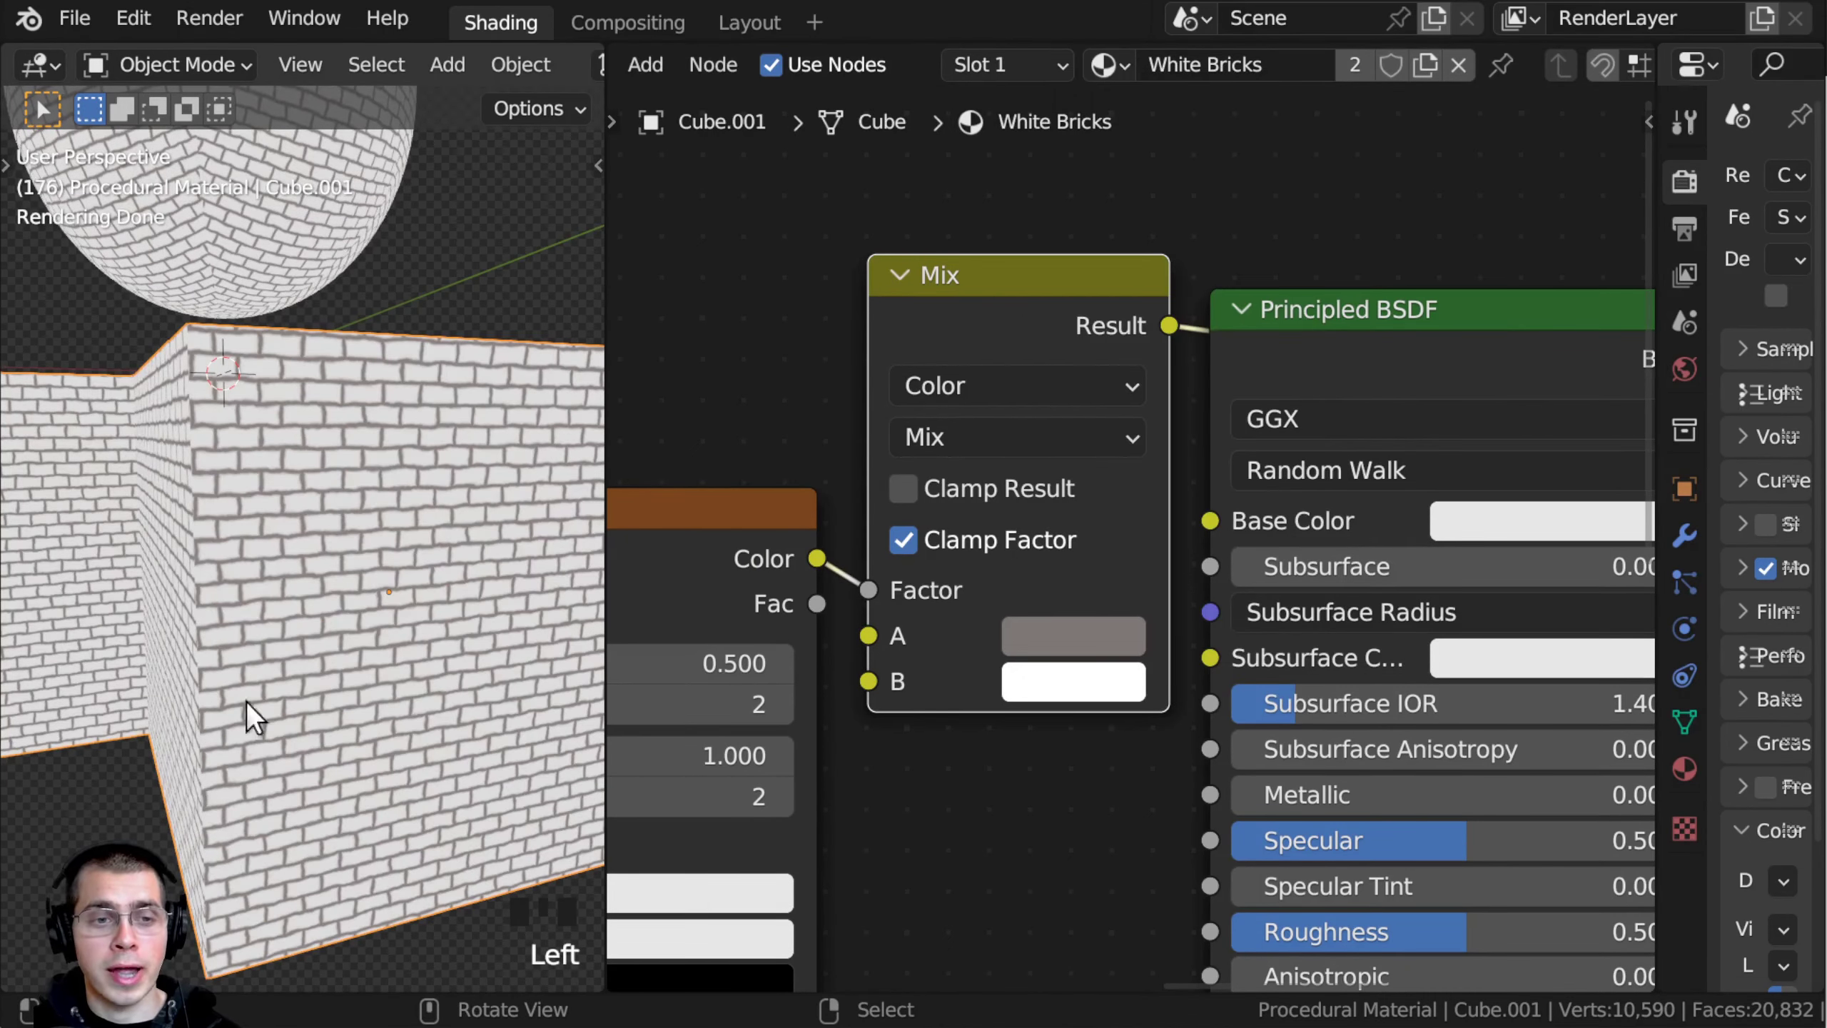
middle_click_drag(246, 701, 291, 514, "shift")
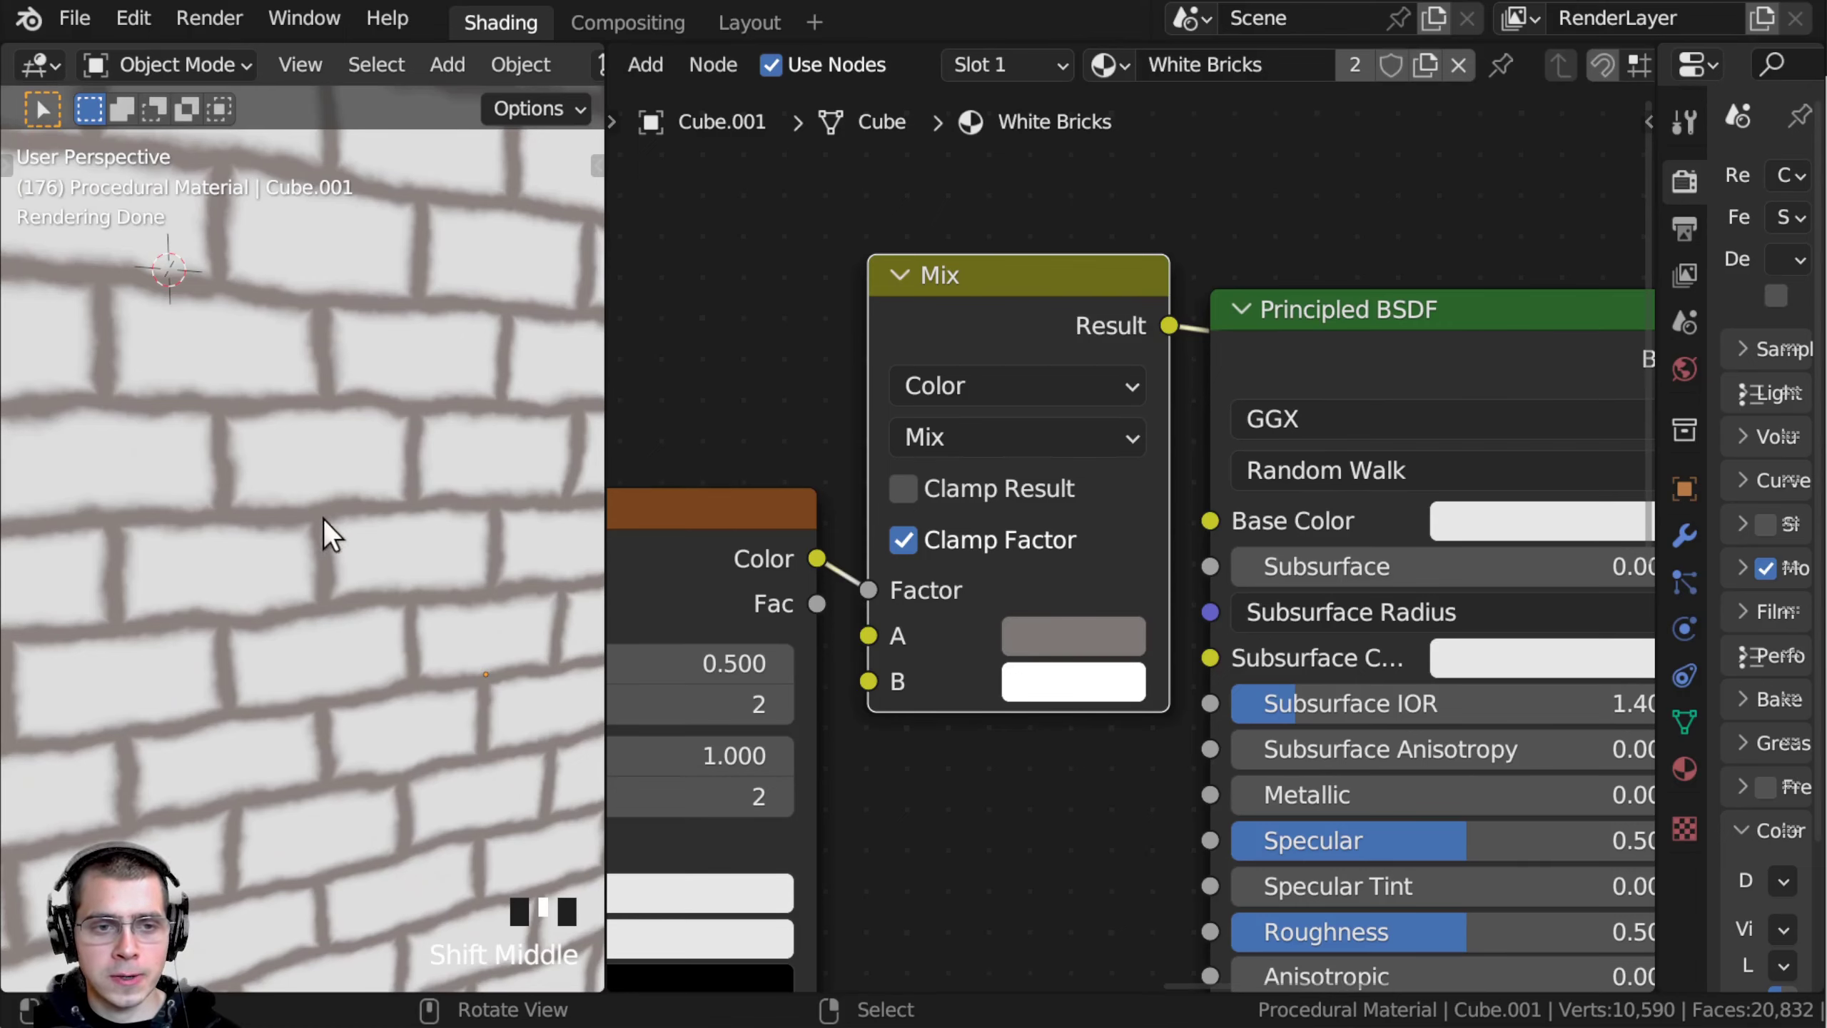
Step: Move the Principled BSDF and Material Output nodes farther from the Mix node to make room, and select the Mix node
scroll(1231, 477, "down", 3)
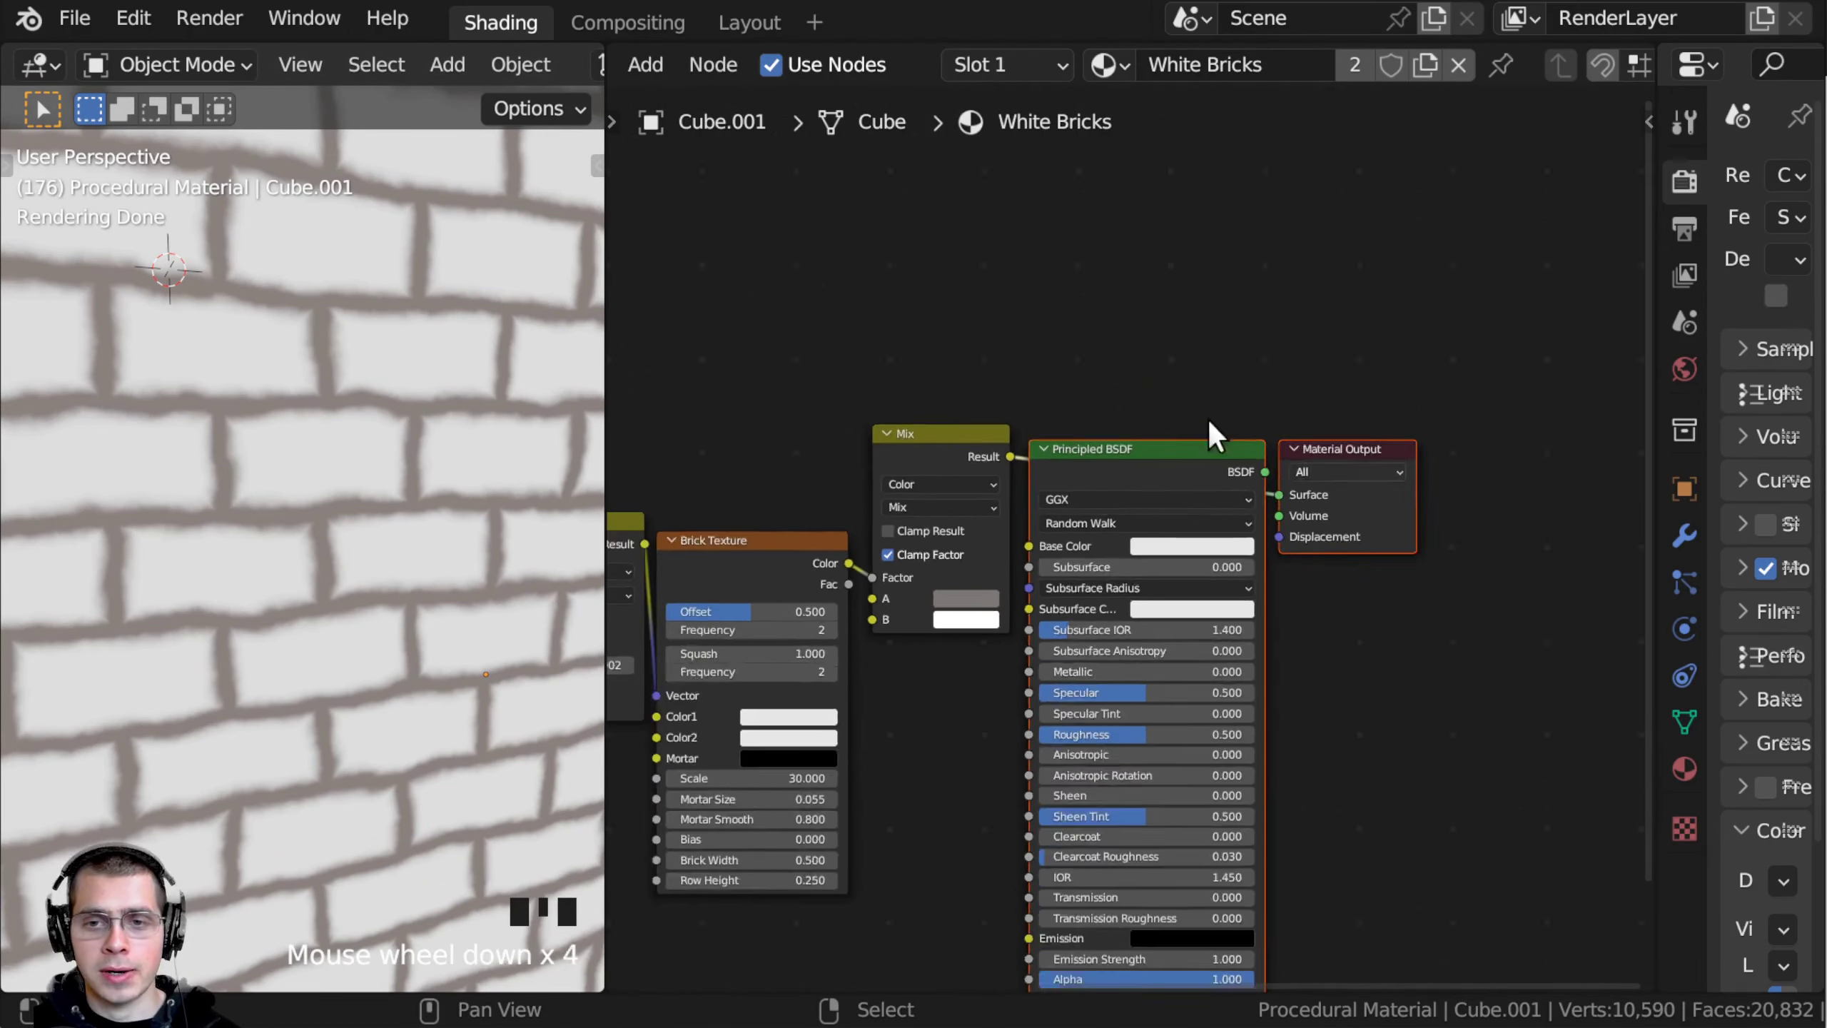
scroll(1207, 420, "down", 1)
left_click_drag(1125, 475, 1355, 477)
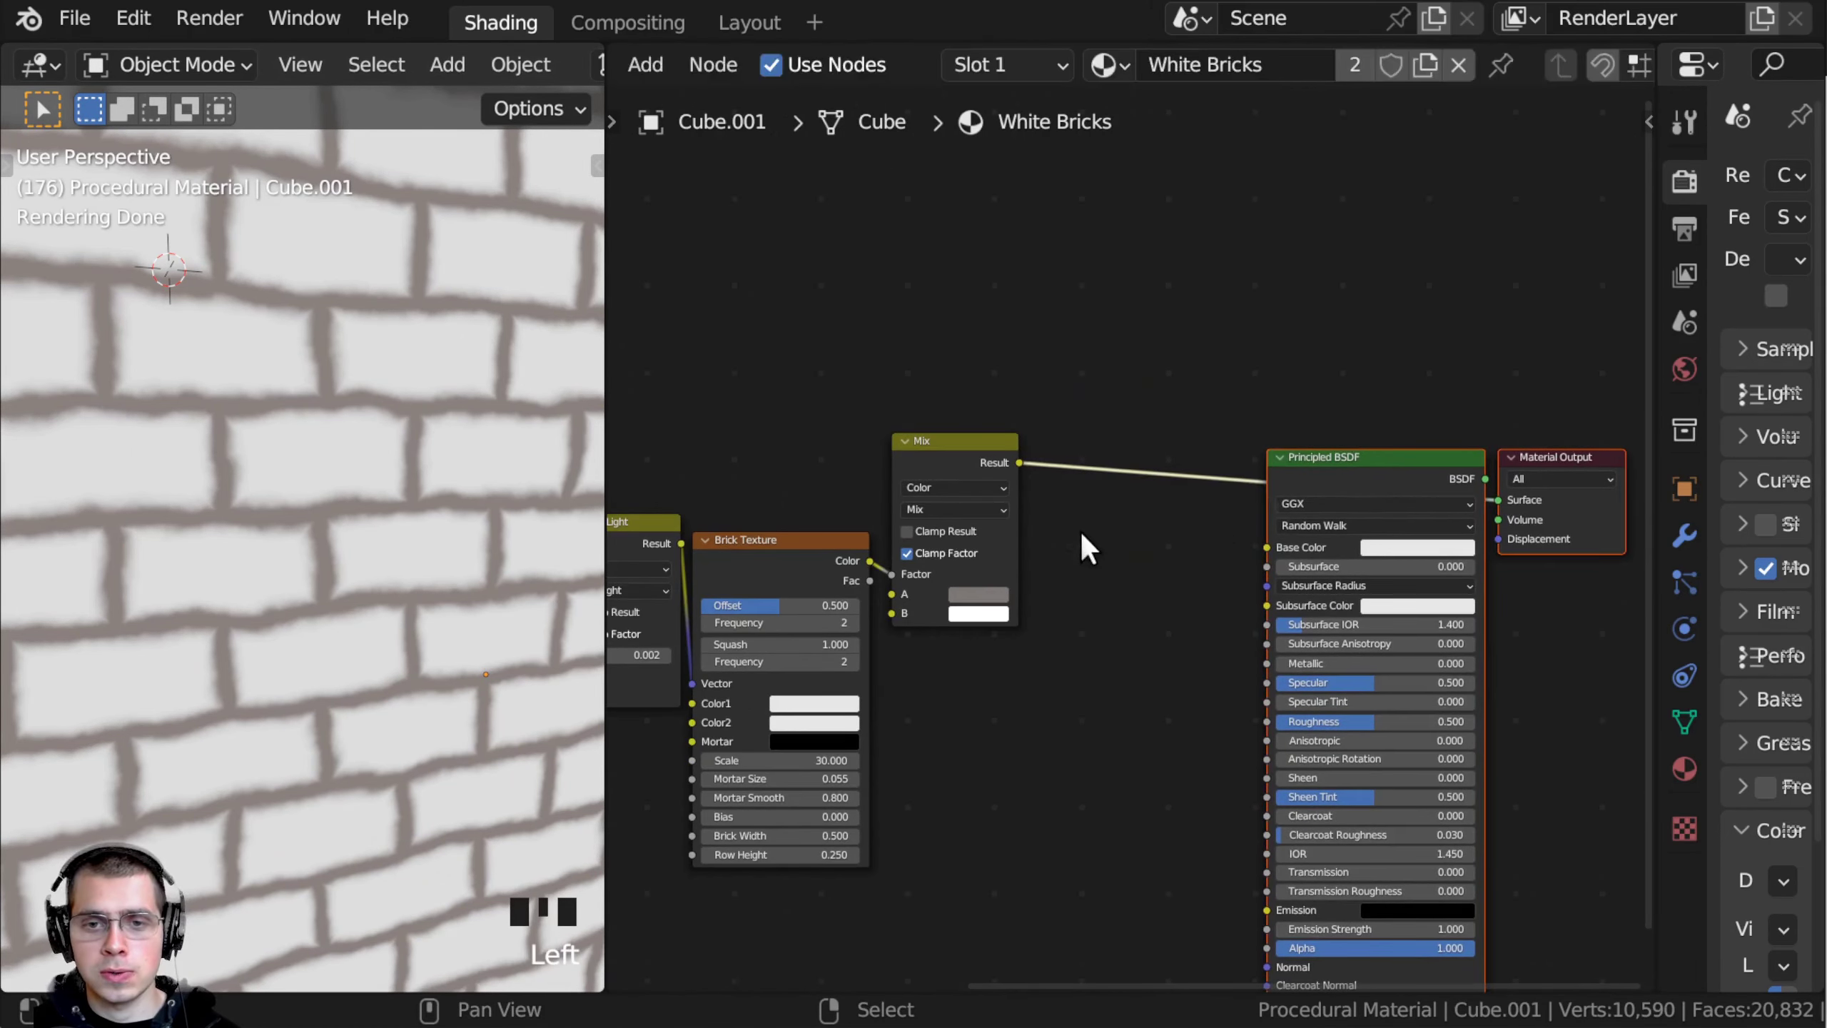
scroll(1080, 534, "up", 1)
scroll(1094, 537, "up", 1)
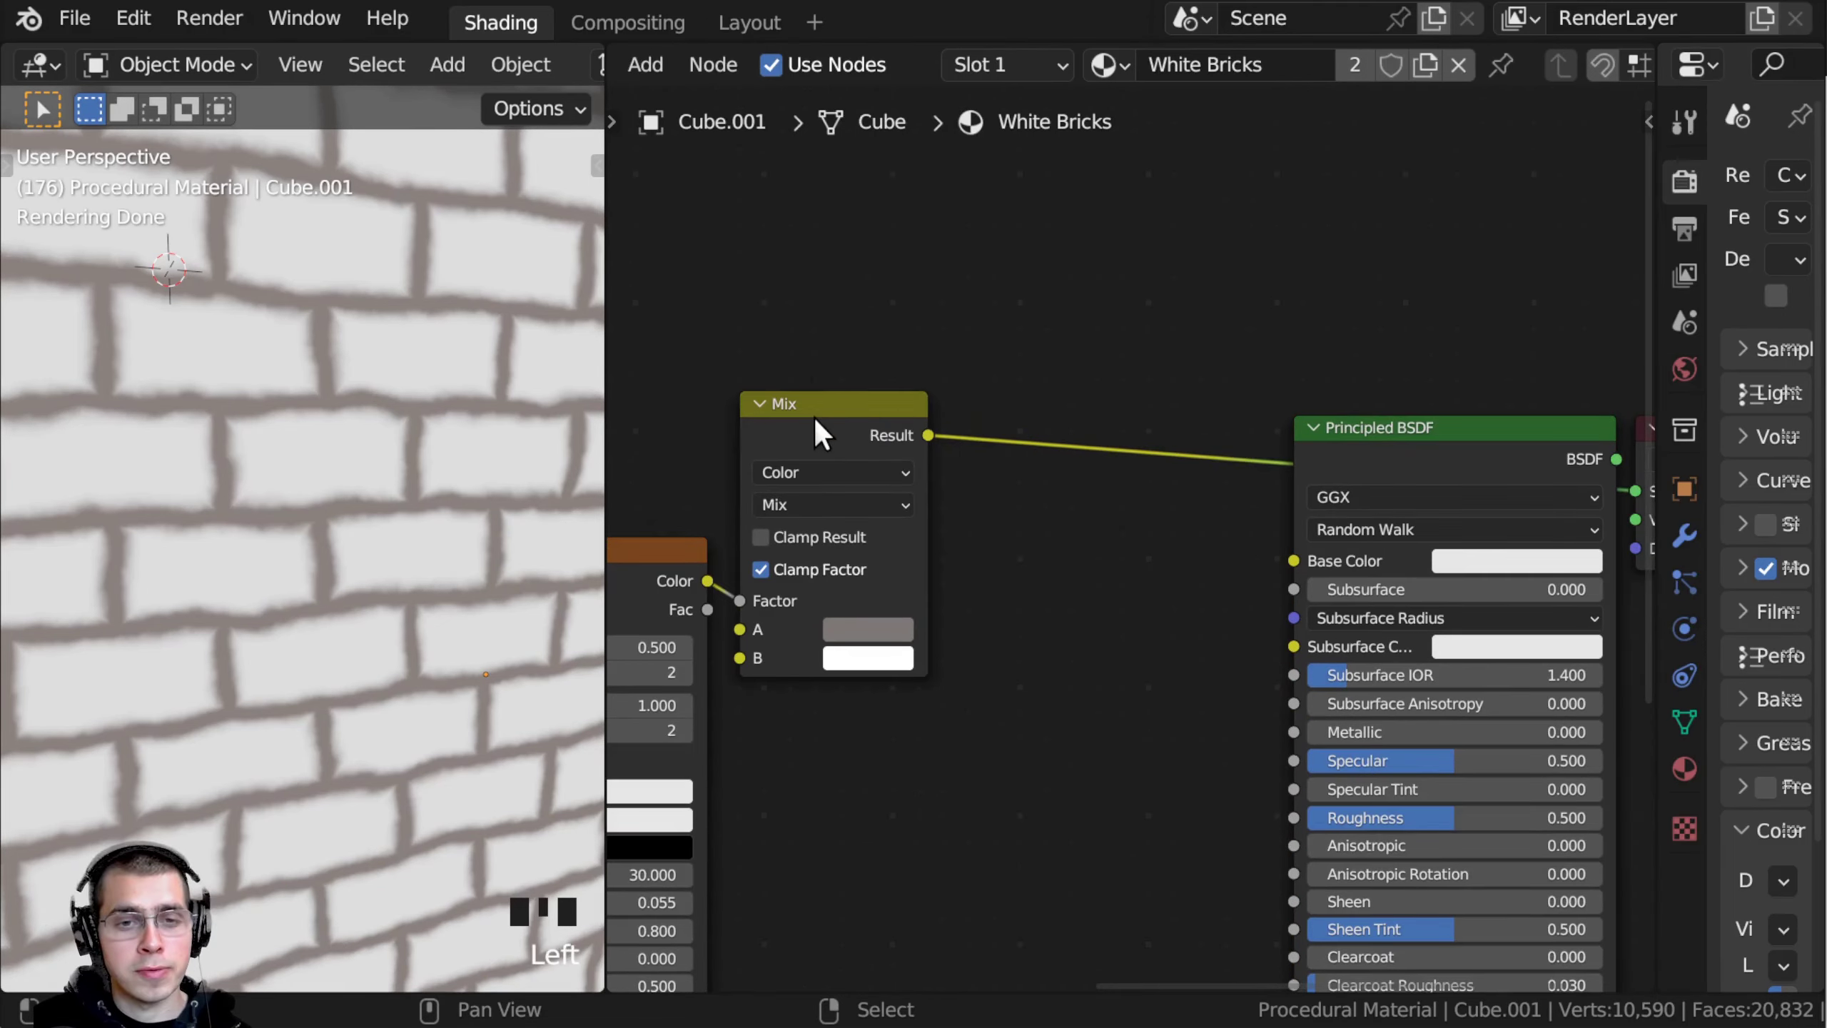
left_click(814, 417)
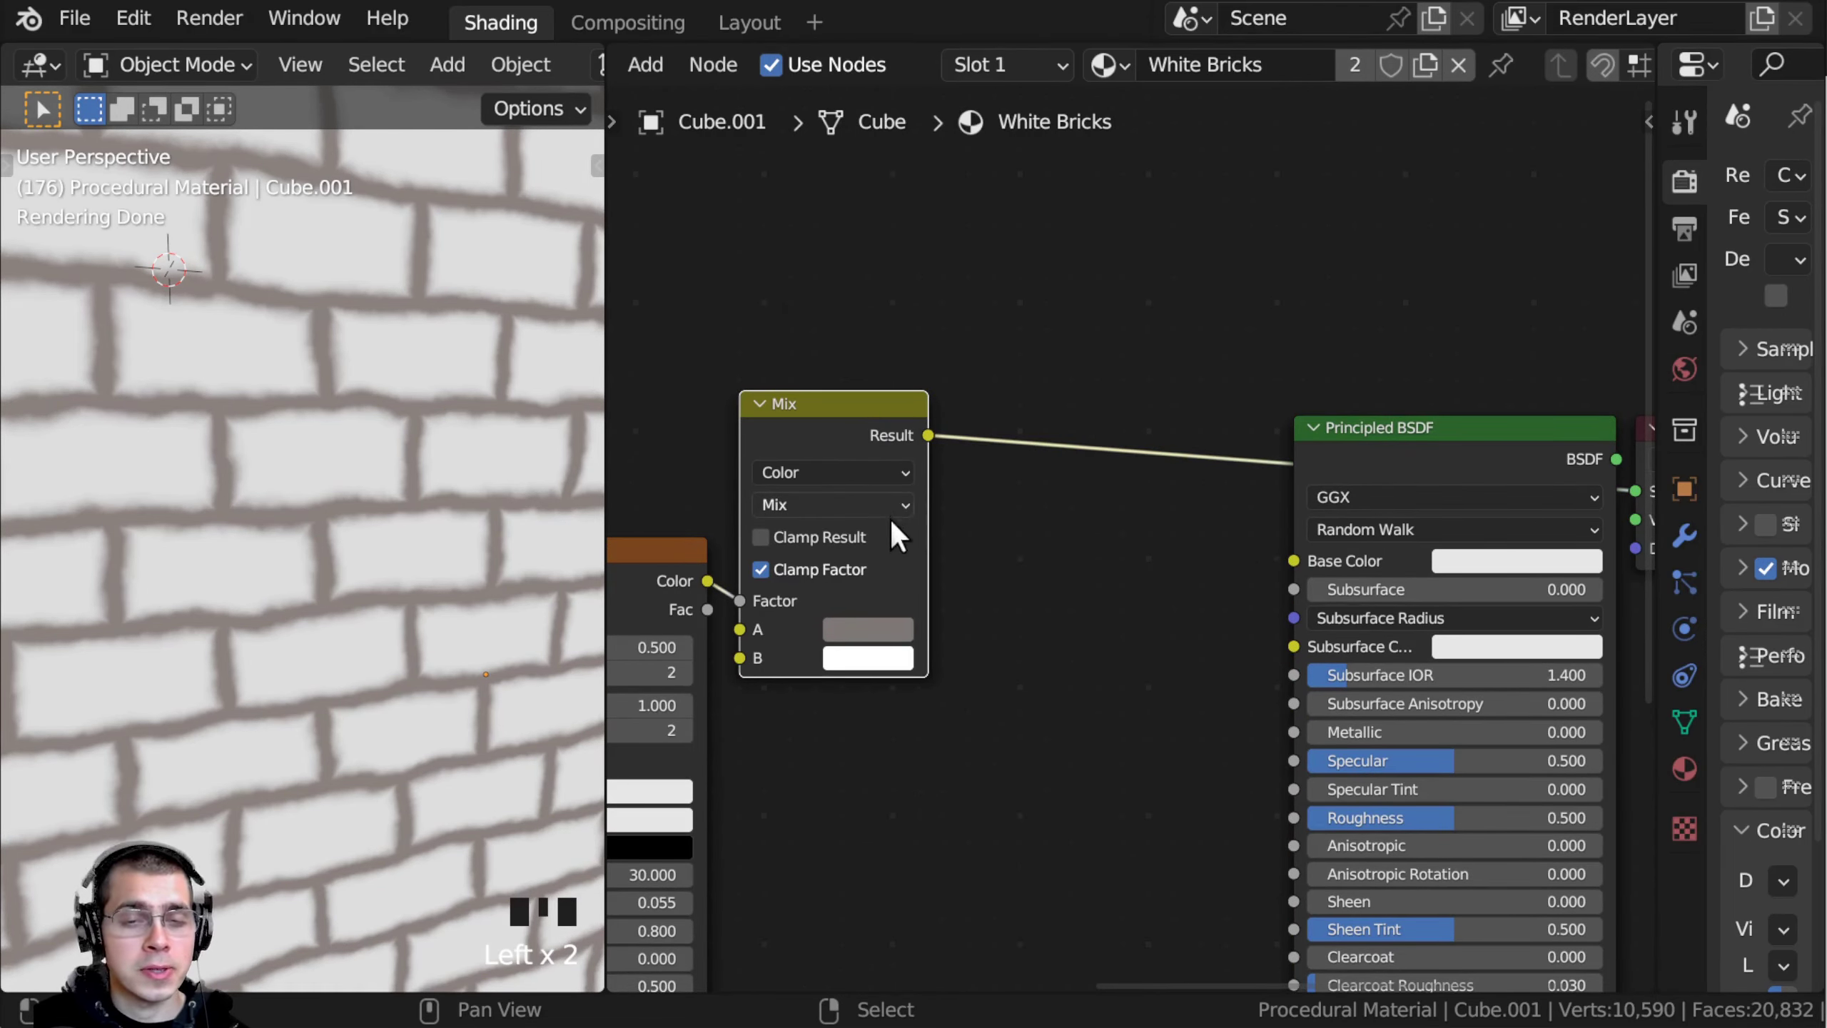
scroll(362, 423, "down", 5)
mouse_move(403, 408)
middle_mouse_down()
mouse_move(359, 421)
mouse_move(388, 431)
middle_mouse_up()
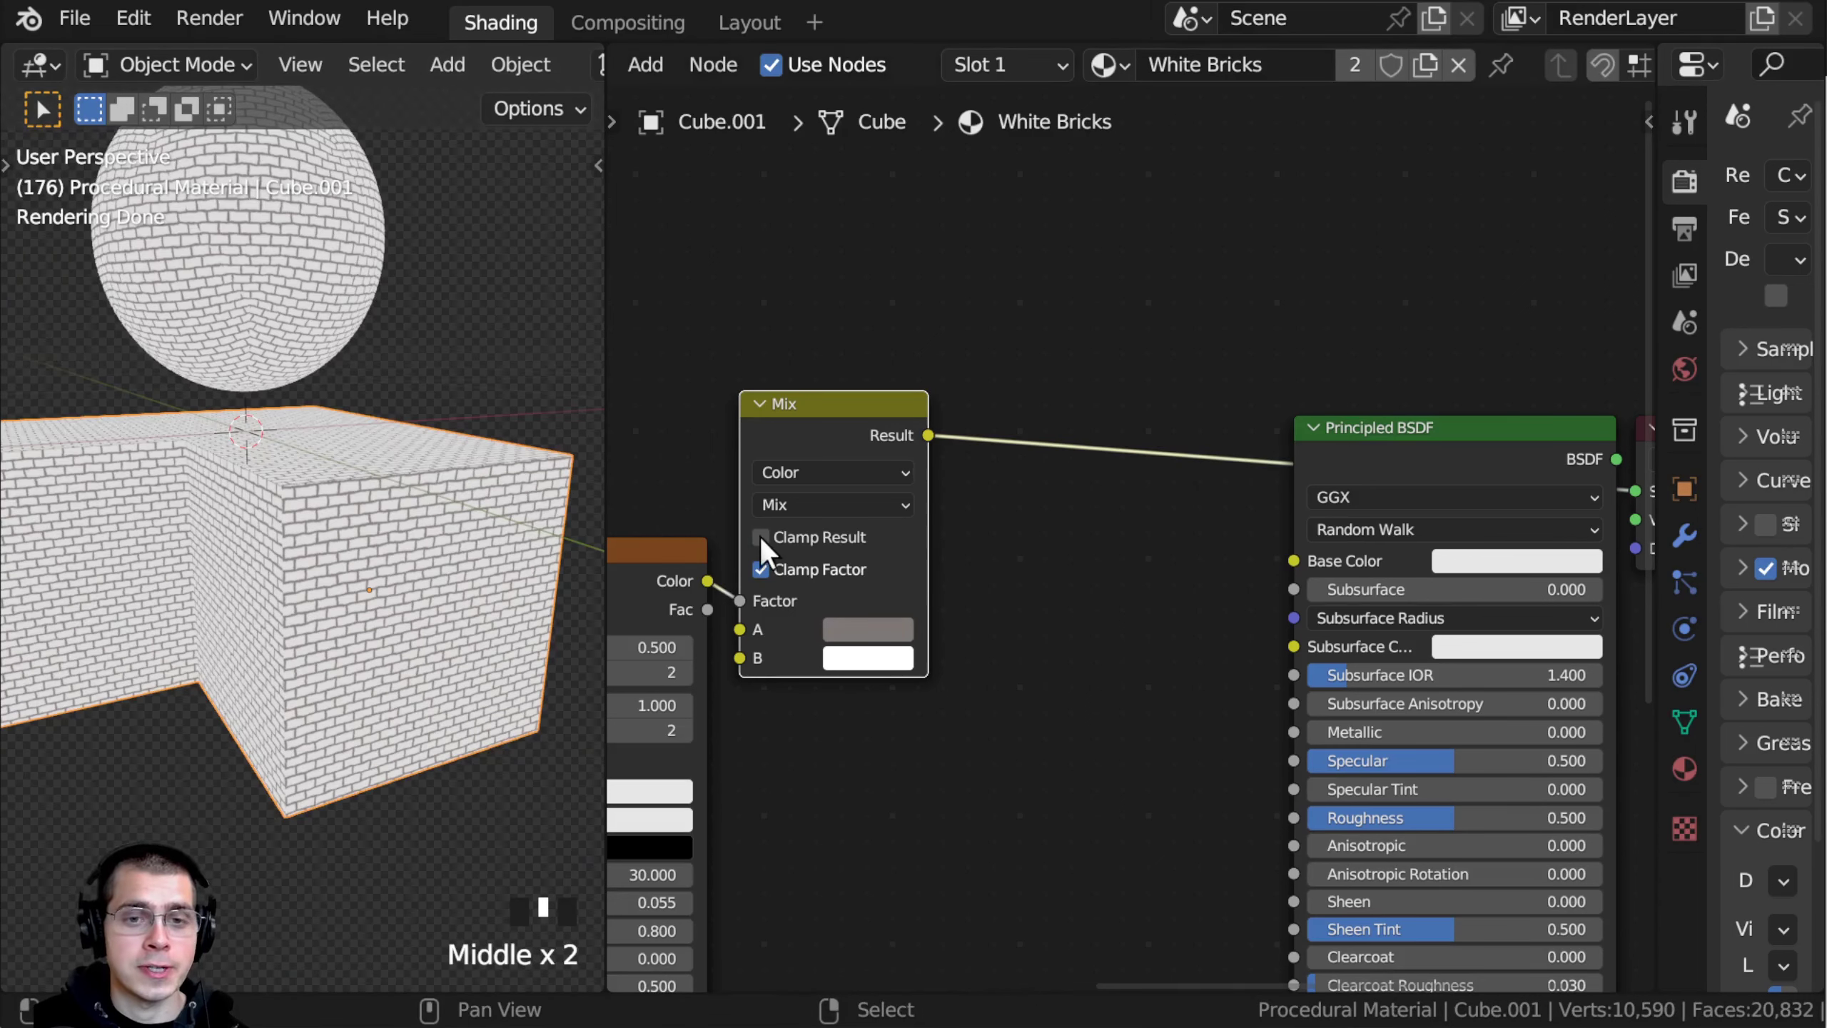
middle_click_drag(764, 553, 813, 541)
scroll(380, 599, "up", 2)
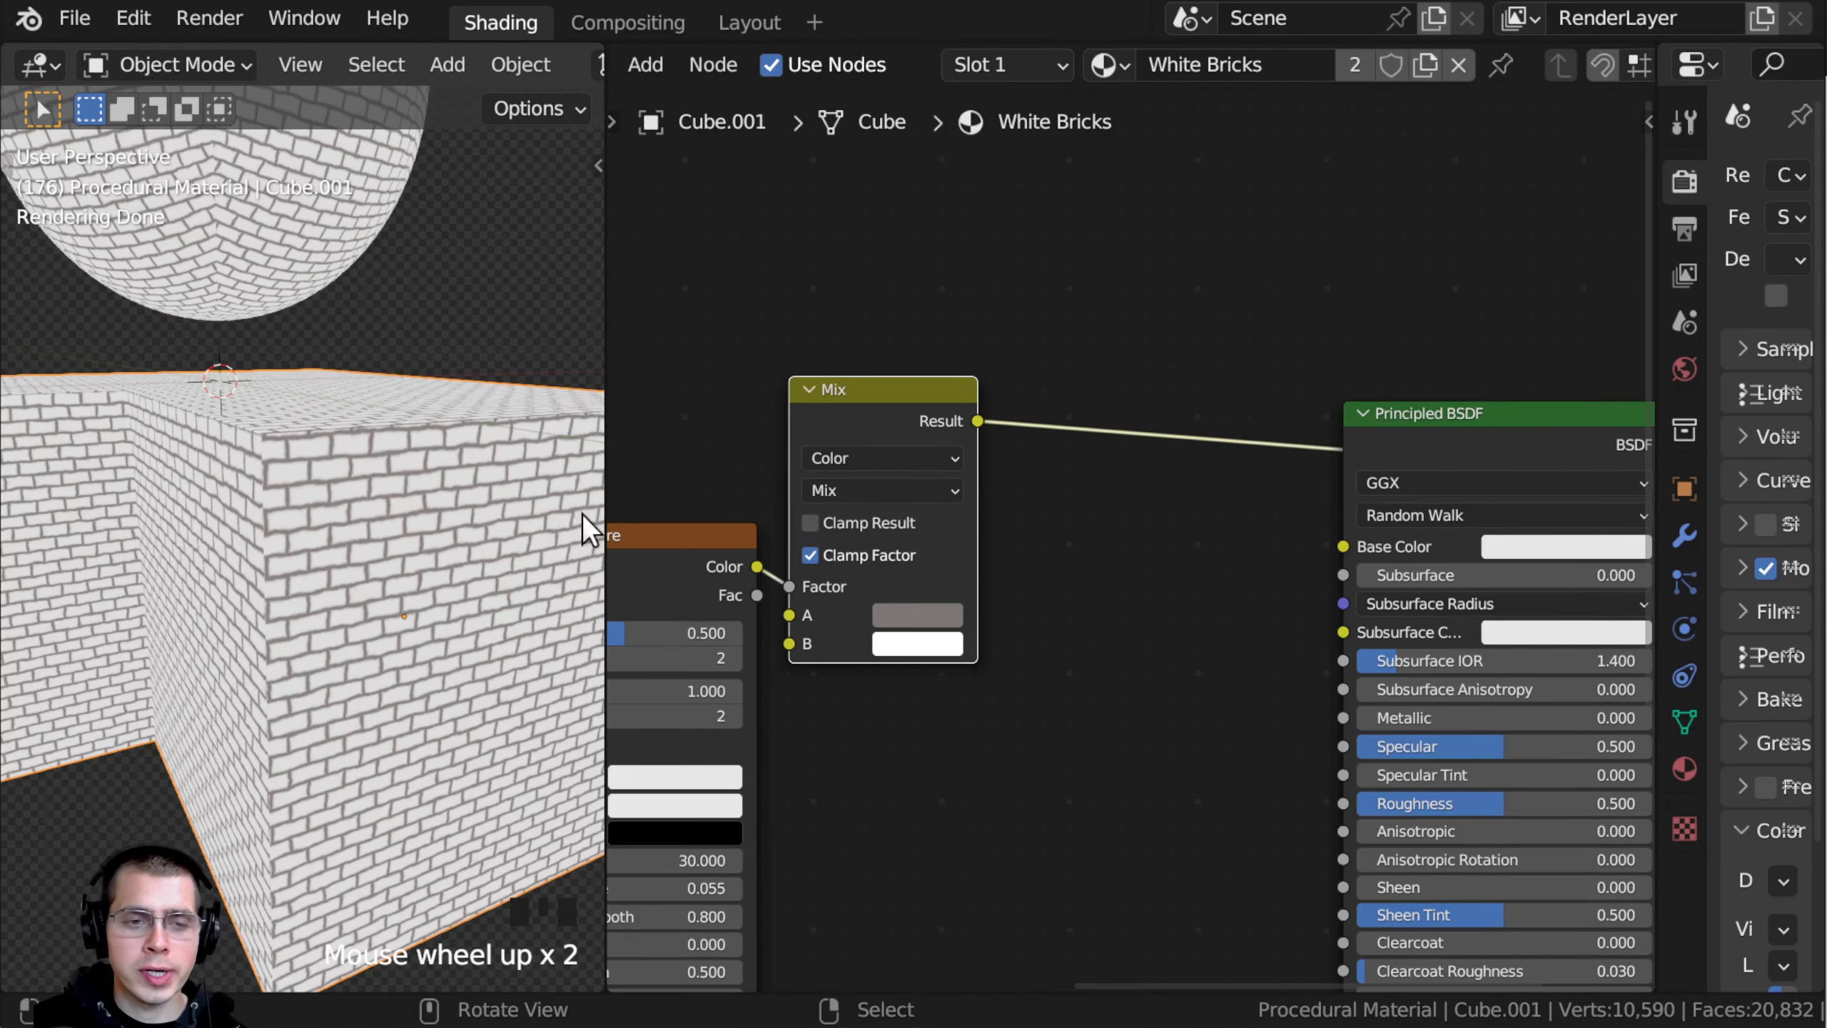
Step: Duplicate the Mix node, place the copy before the Principled BSDF, and feed the first Mix's Result into the copy's A input
scroll(902, 319, "down", 1)
middle_click_drag(902, 318, 1059, 480)
right_click_drag(1016, 405, 1021, 373)
middle_click_drag(1021, 373, 968, 363)
key("shift+d")
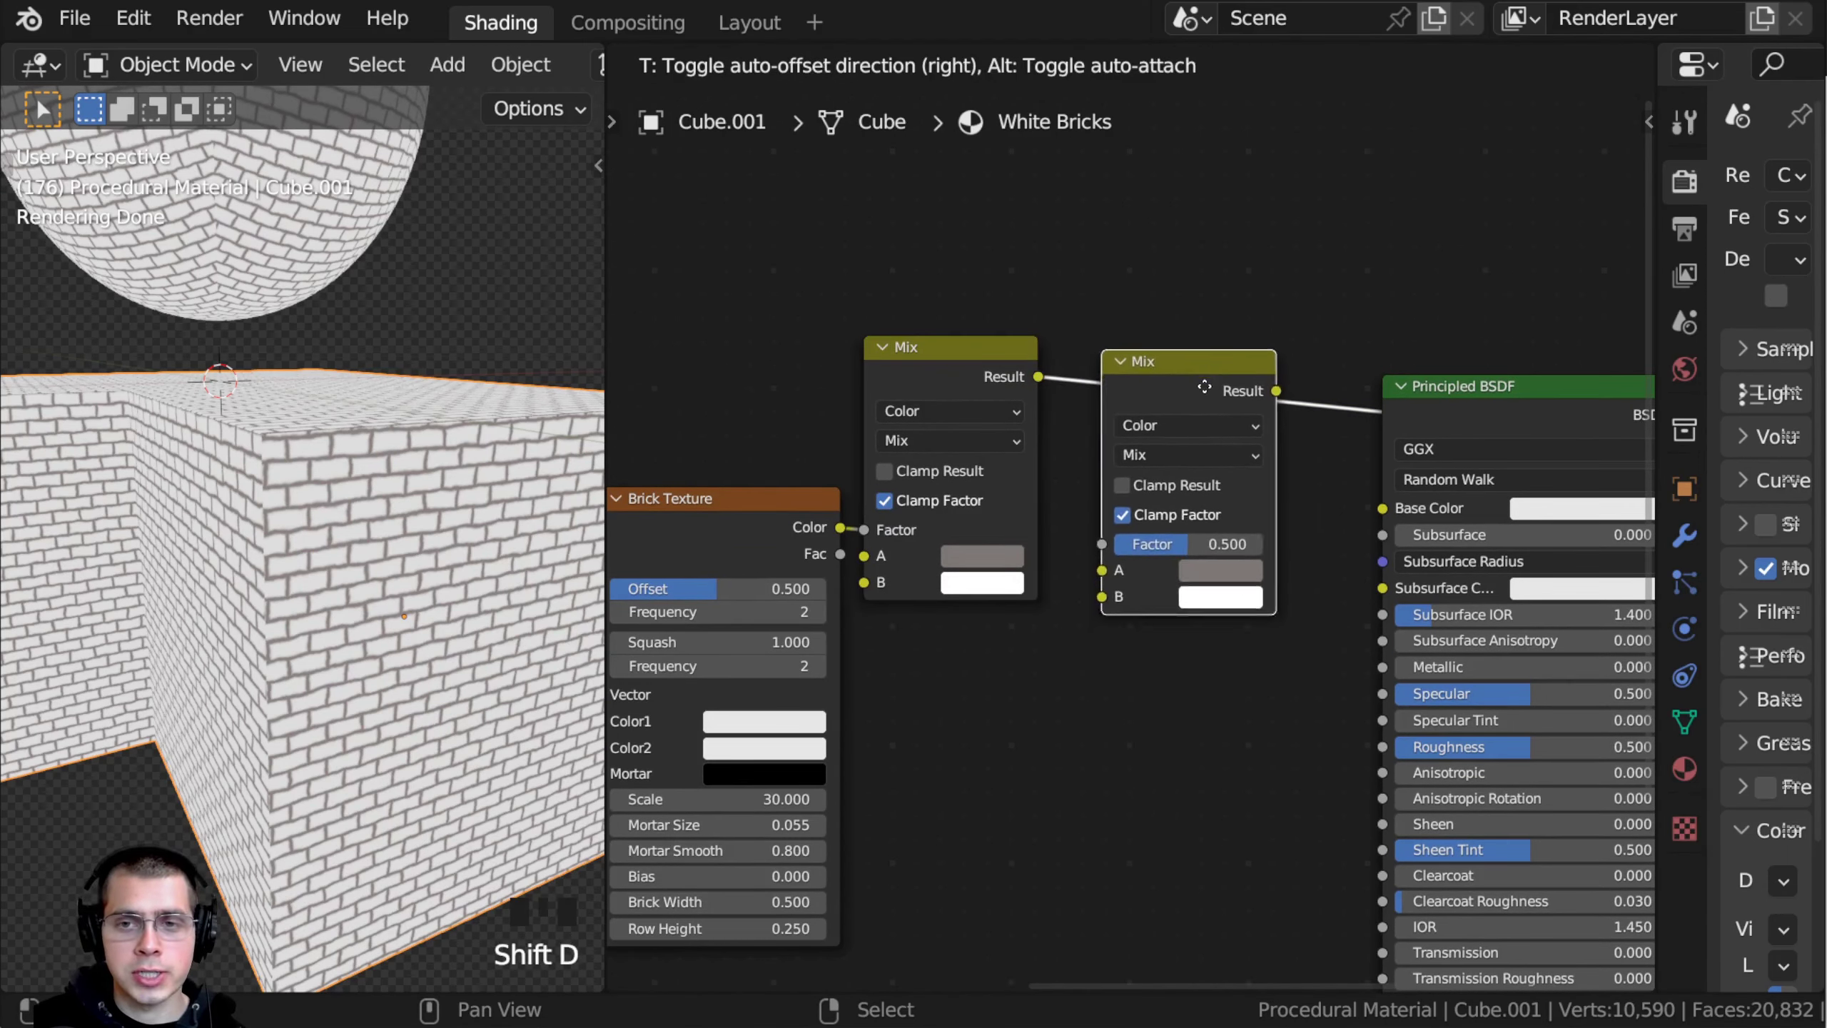
left_click(1213, 383)
left_click_drag(1222, 383, 1186, 391)
middle_click_drag(1186, 392, 1122, 361)
scroll(1122, 362, "up", 3)
left_click_drag(1119, 360, 1115, 356)
middle_click_drag(1103, 354, 1120, 371)
scroll(1119, 371, "down", 1)
left_click(901, 339)
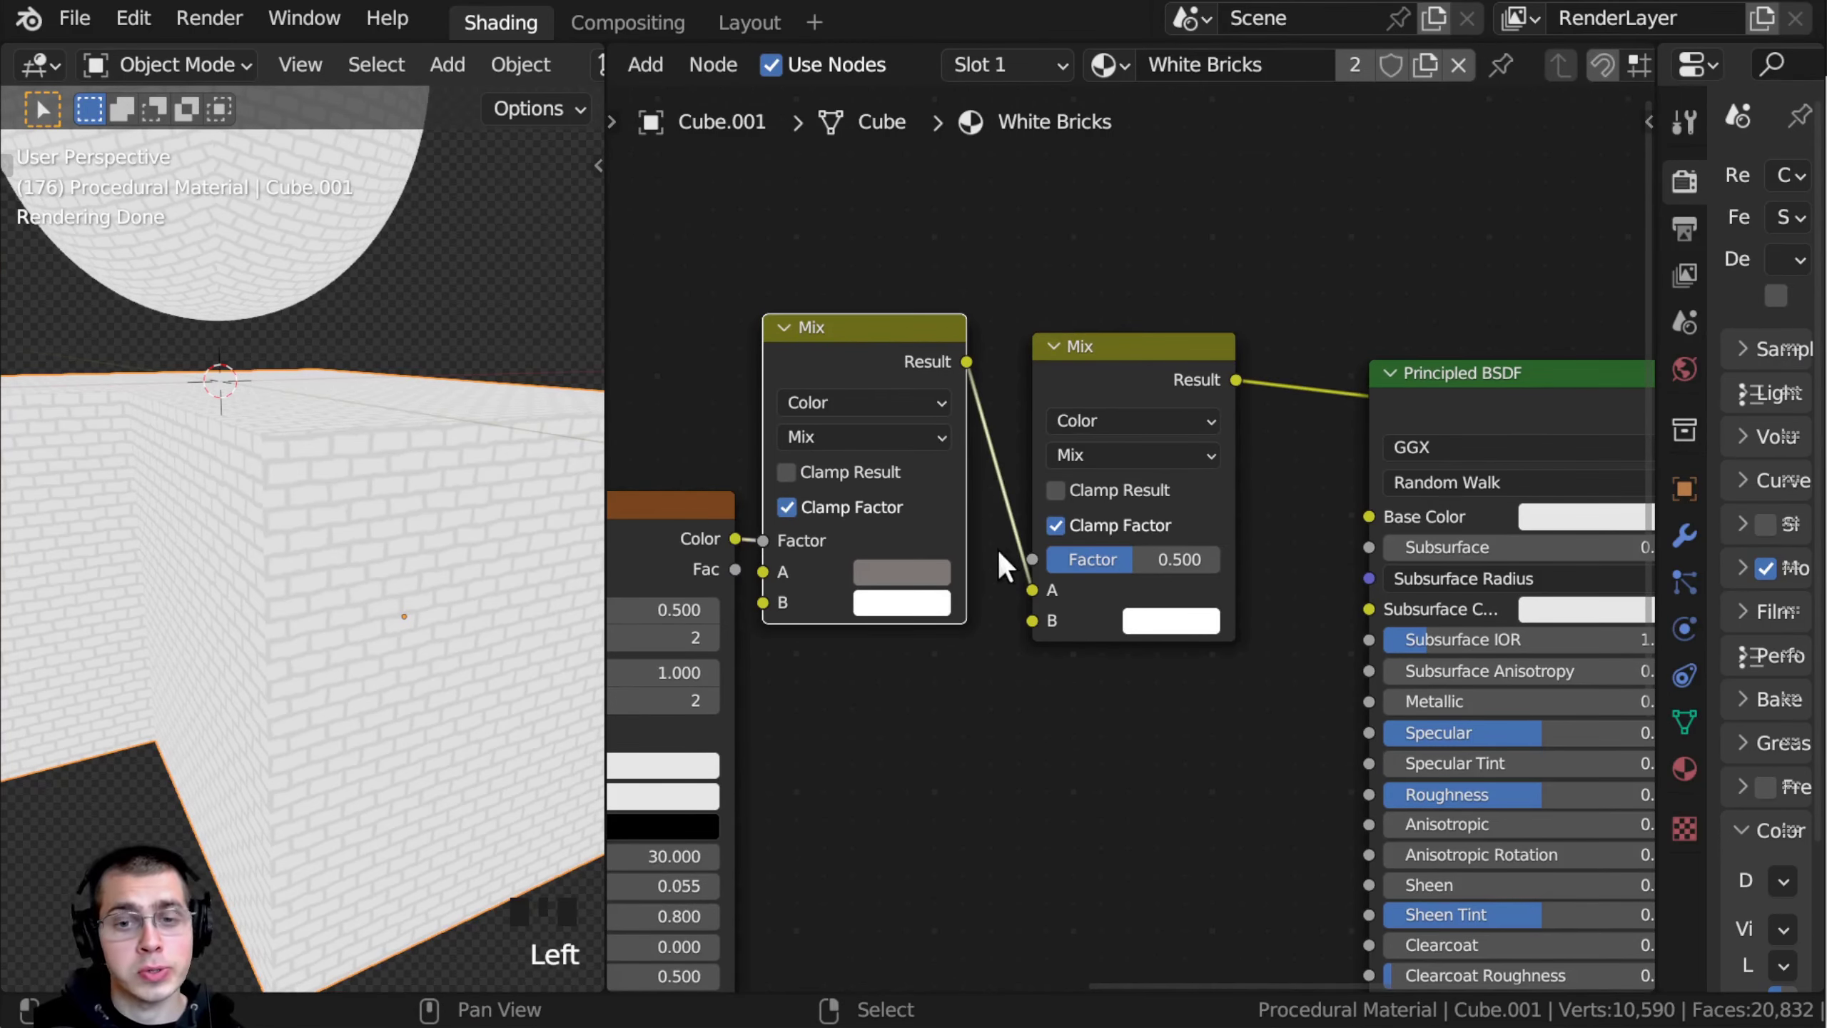
left_click(1029, 584)
Step: Connect the Noise Texture's Fac output to the second Mix node's B input and inspect the wall up close
scroll(977, 602, "down", 4)
middle_click_drag(713, 604, 1073, 561)
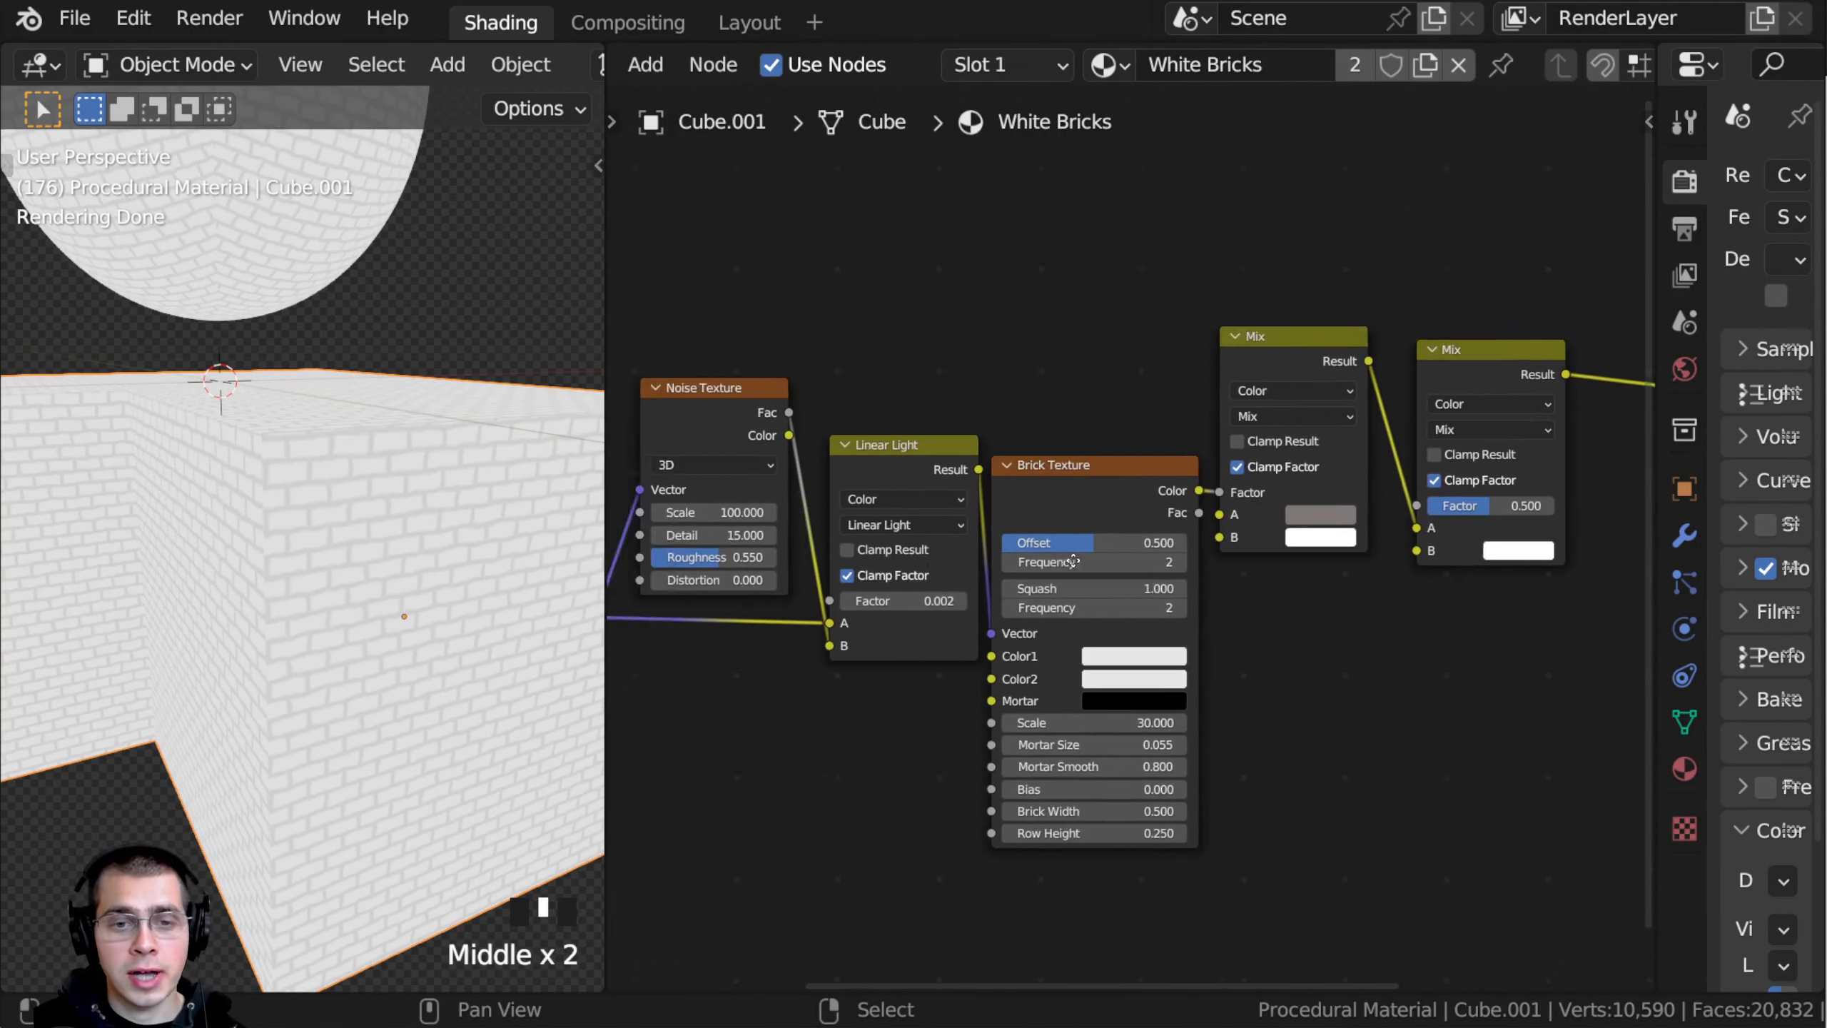
scroll(936, 517, "up", 3)
left_click(779, 340)
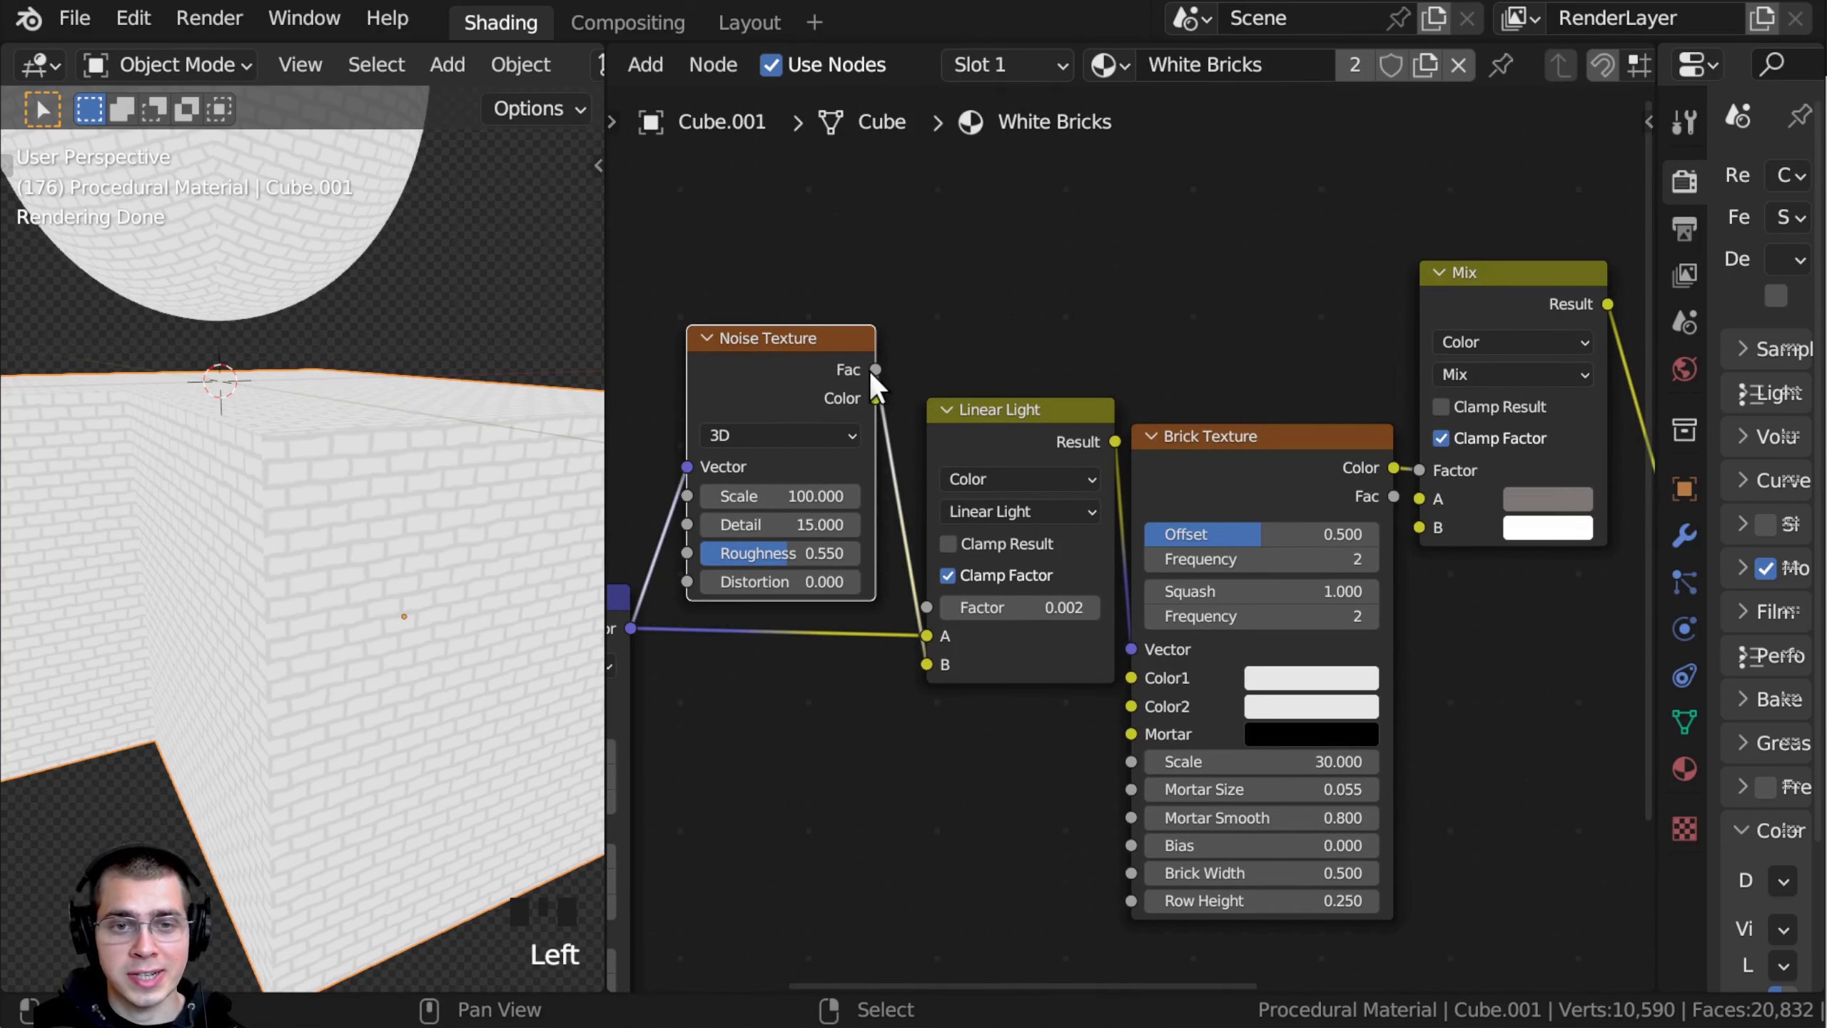
left_click_drag(875, 370, 1218, 539)
scroll(1224, 541, "up", 5)
scroll(433, 494, "up", 2)
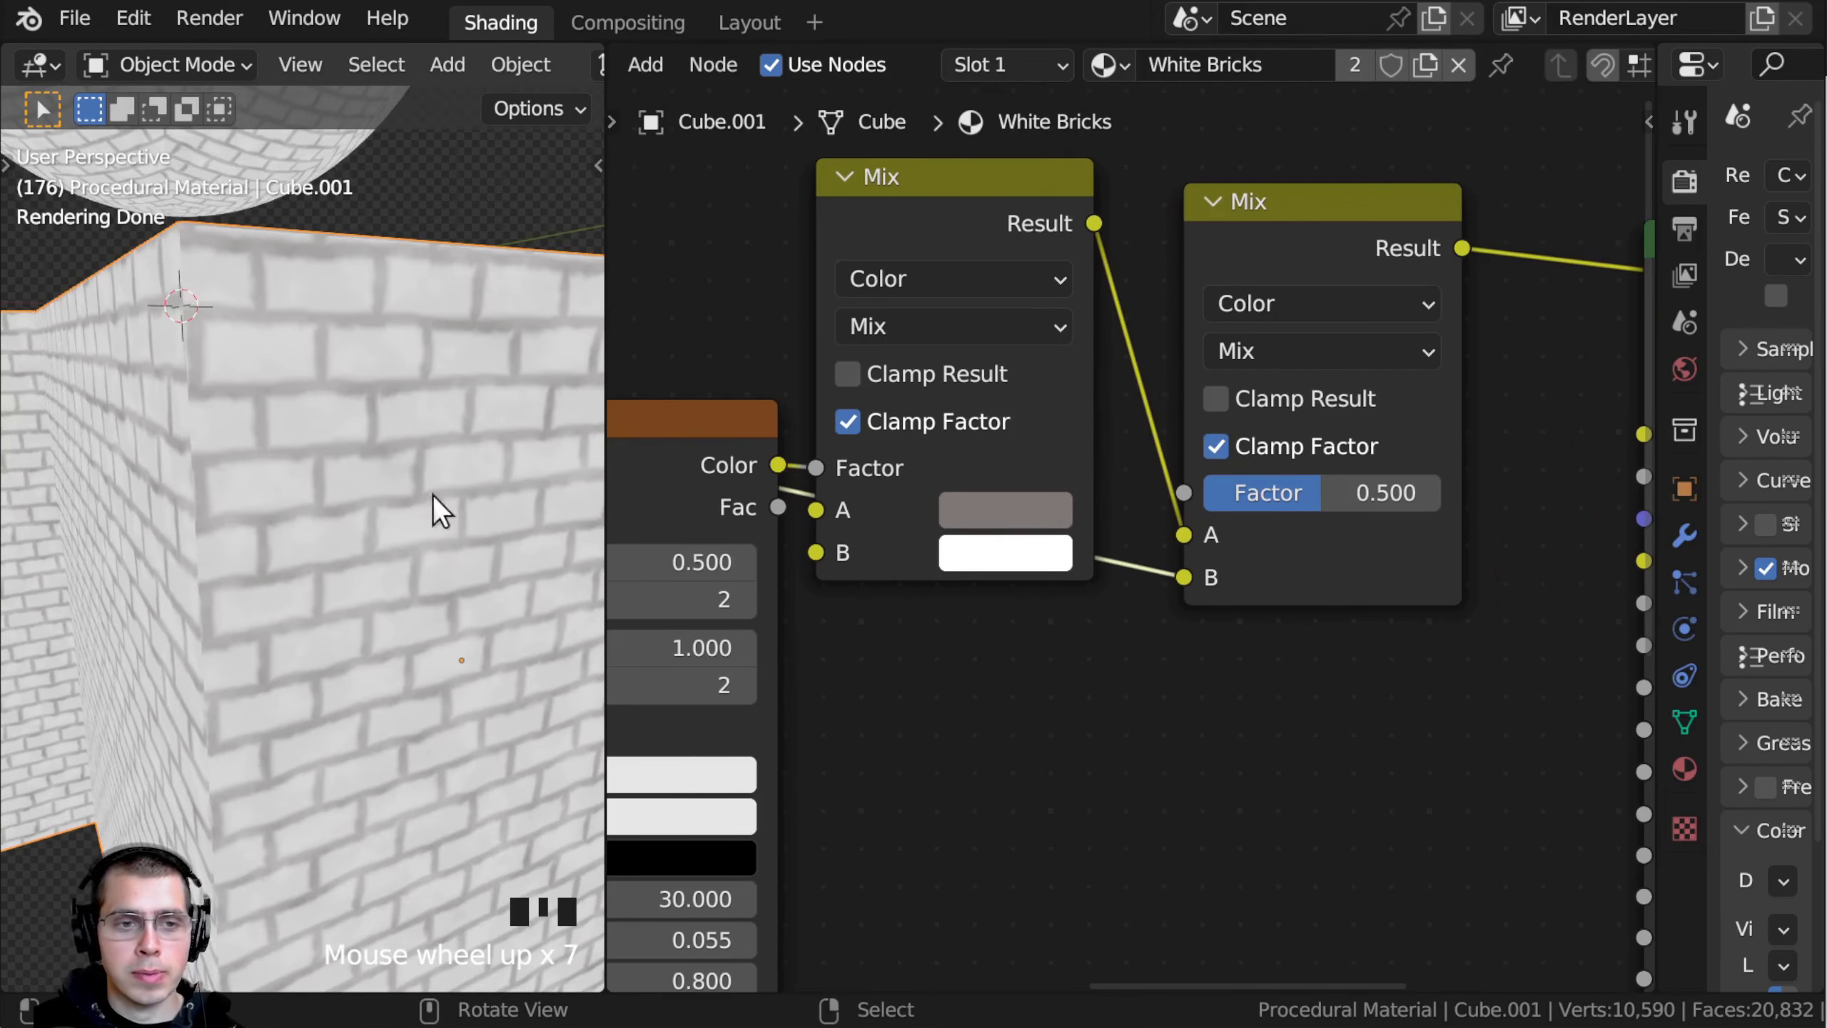
Step: Set the second Mix node's Factor to 0.75 and check the bricks on the block and sphere
scroll(1087, 591, "down", 2)
left_click_drag(1212, 558, 1273, 563)
left_click(1273, 554)
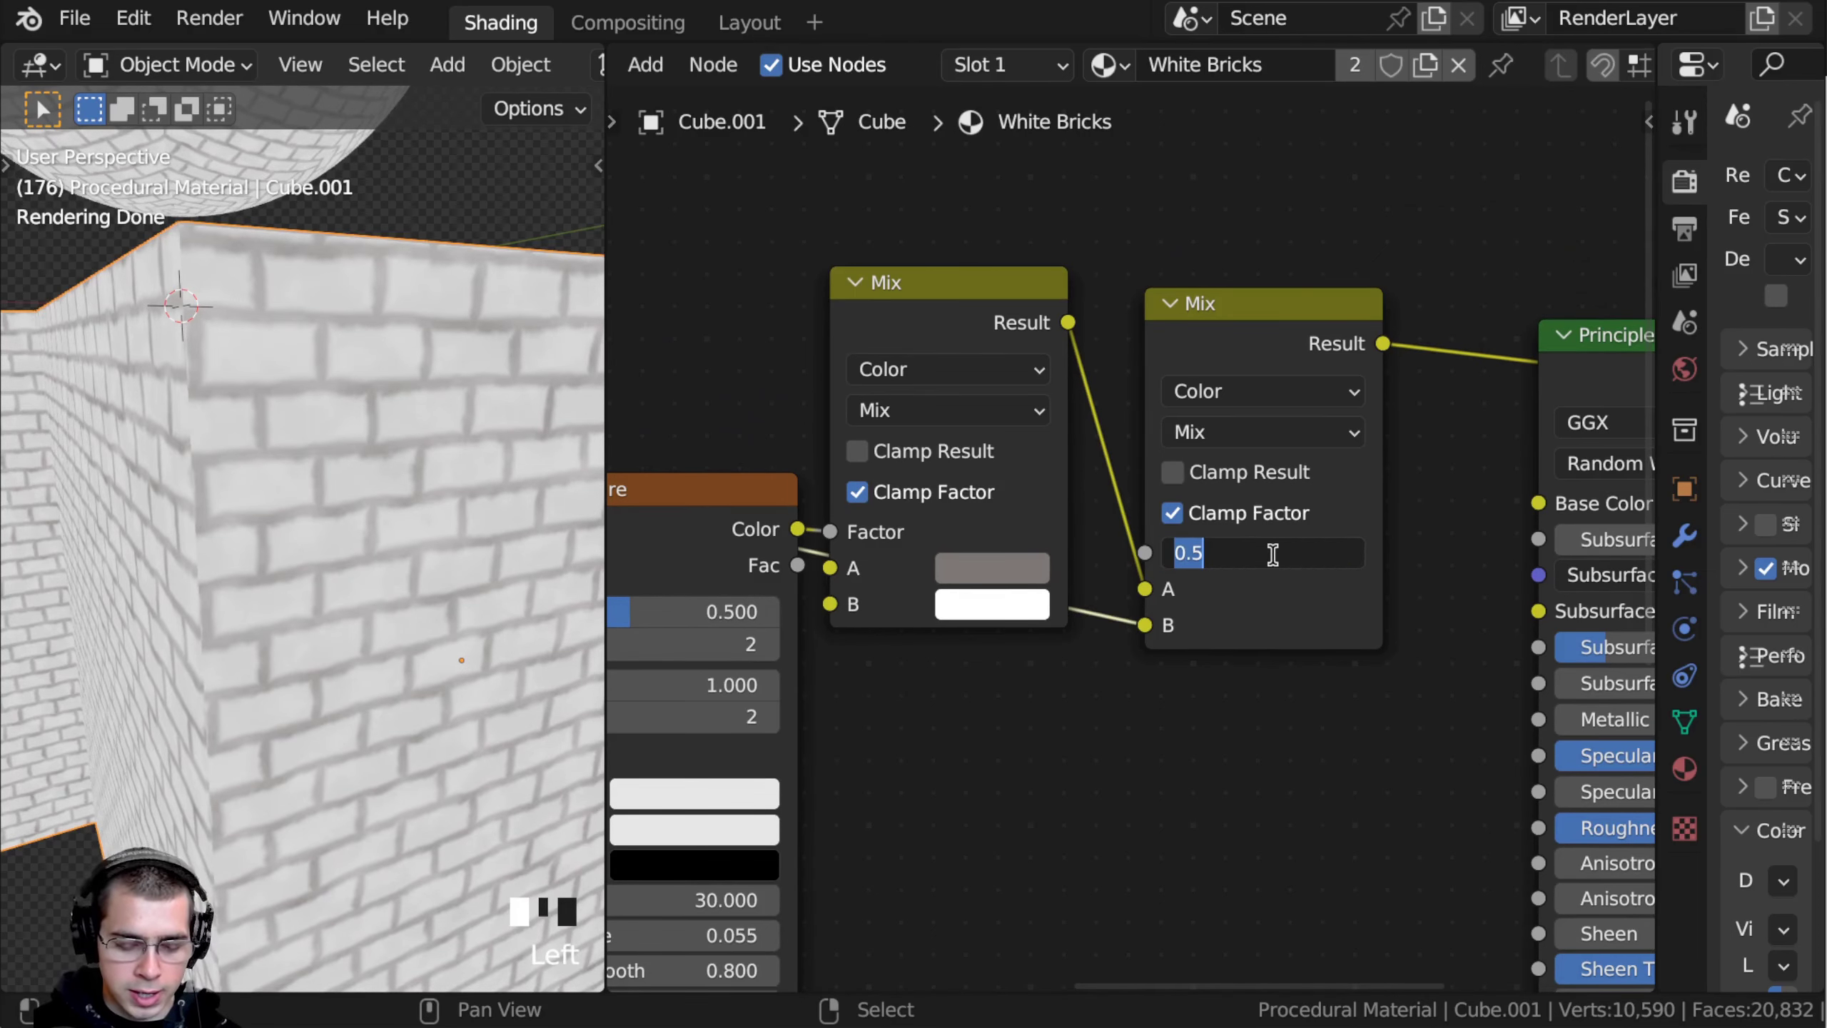
type(".75")
key("Return")
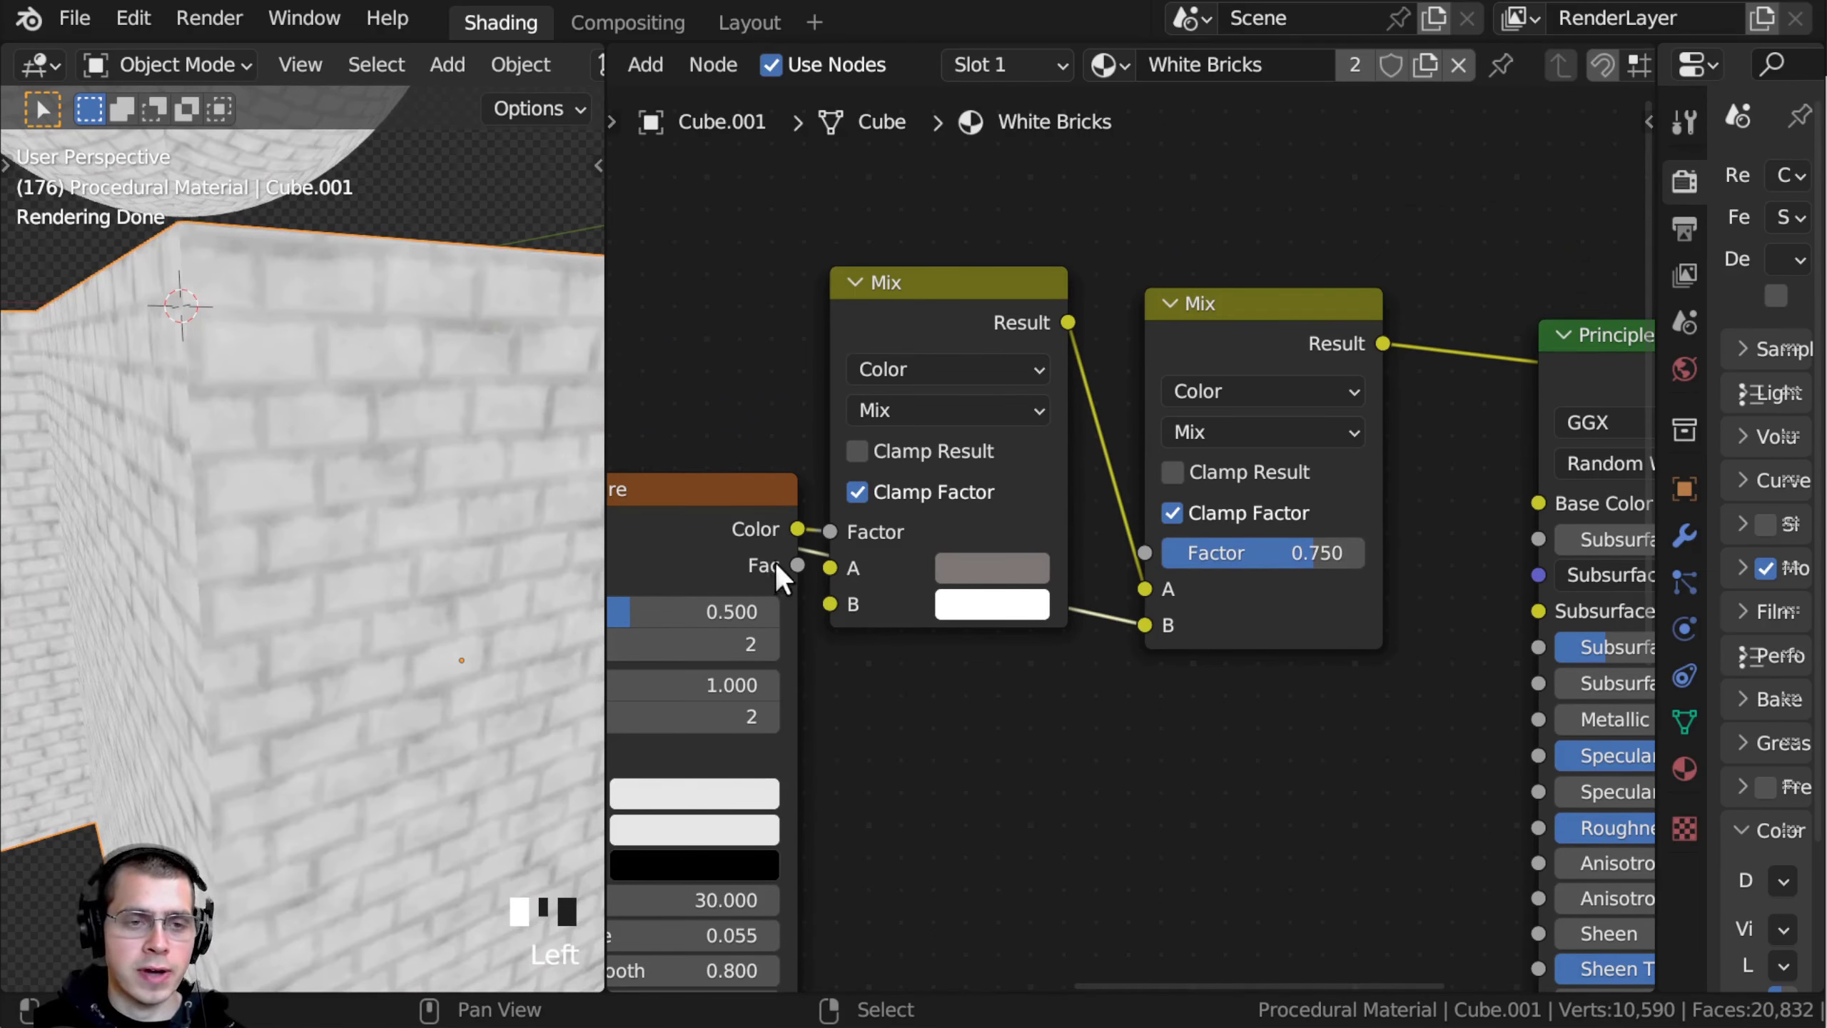
scroll(776, 563, "down", 1)
middle_click_drag(575, 558, 368, 240)
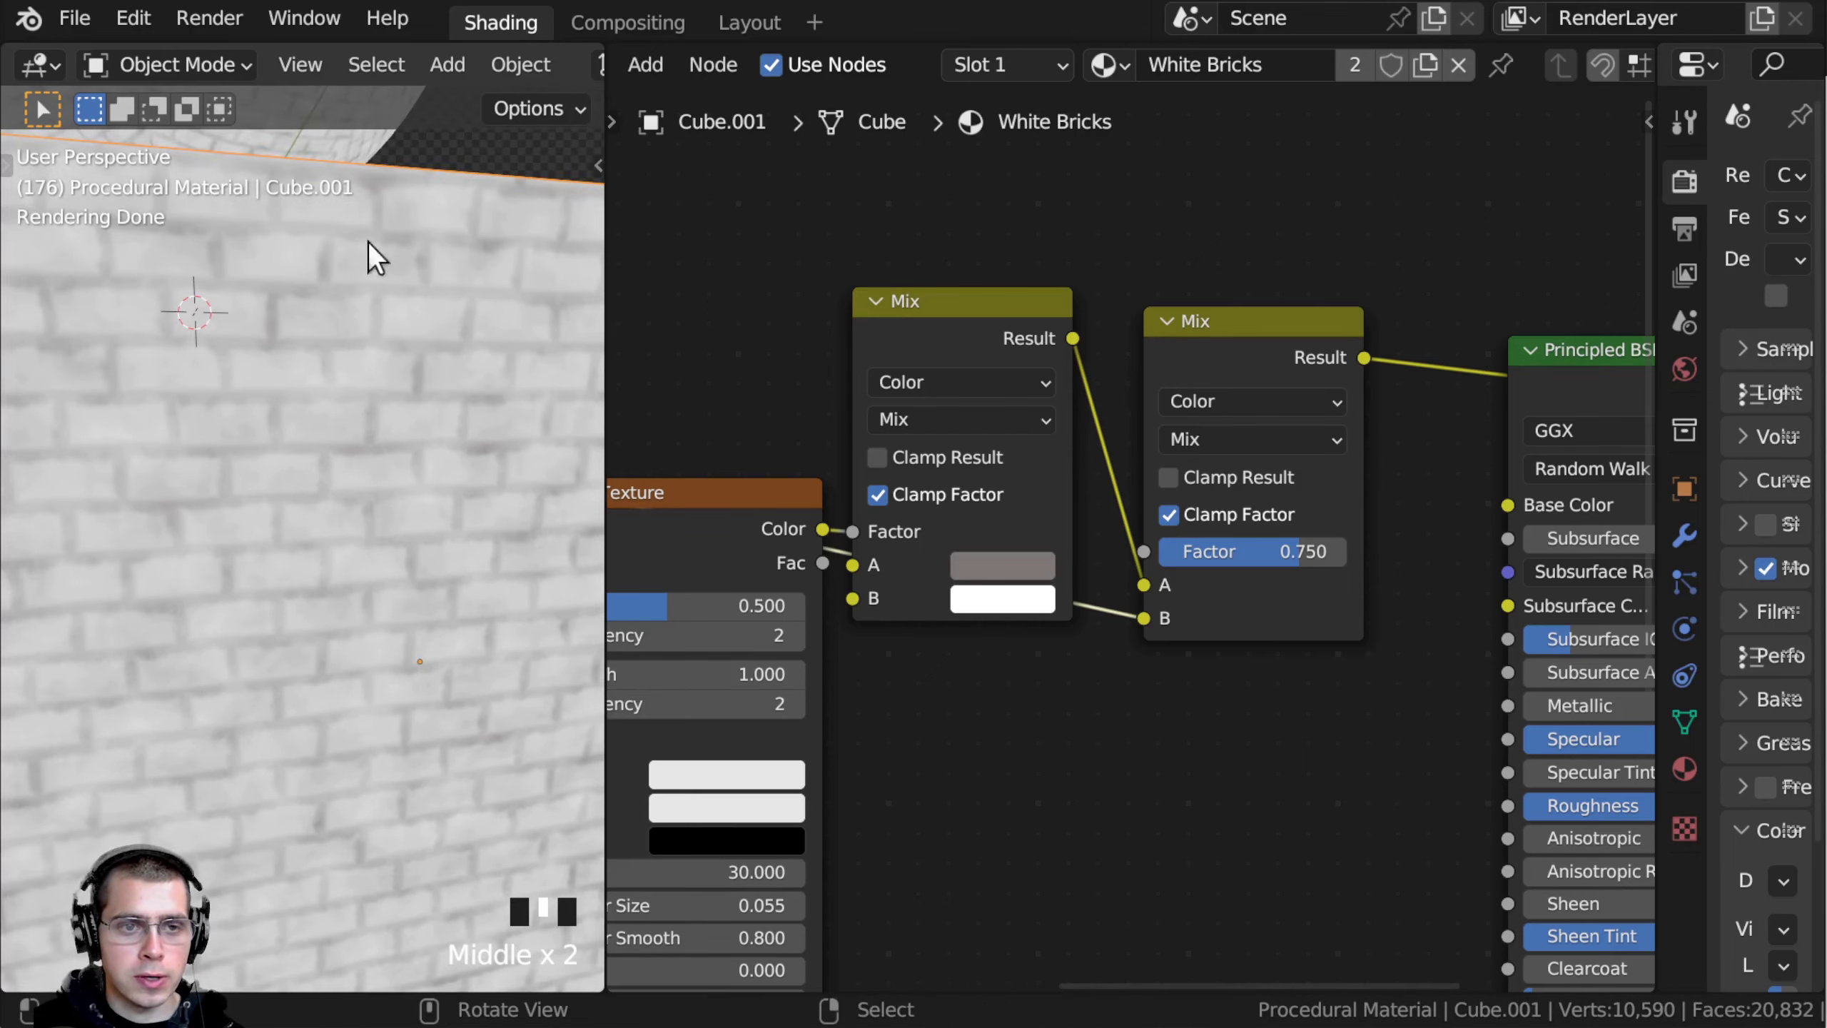
scroll(474, 592, "down", 2)
middle_click_drag(474, 592, 508, 614)
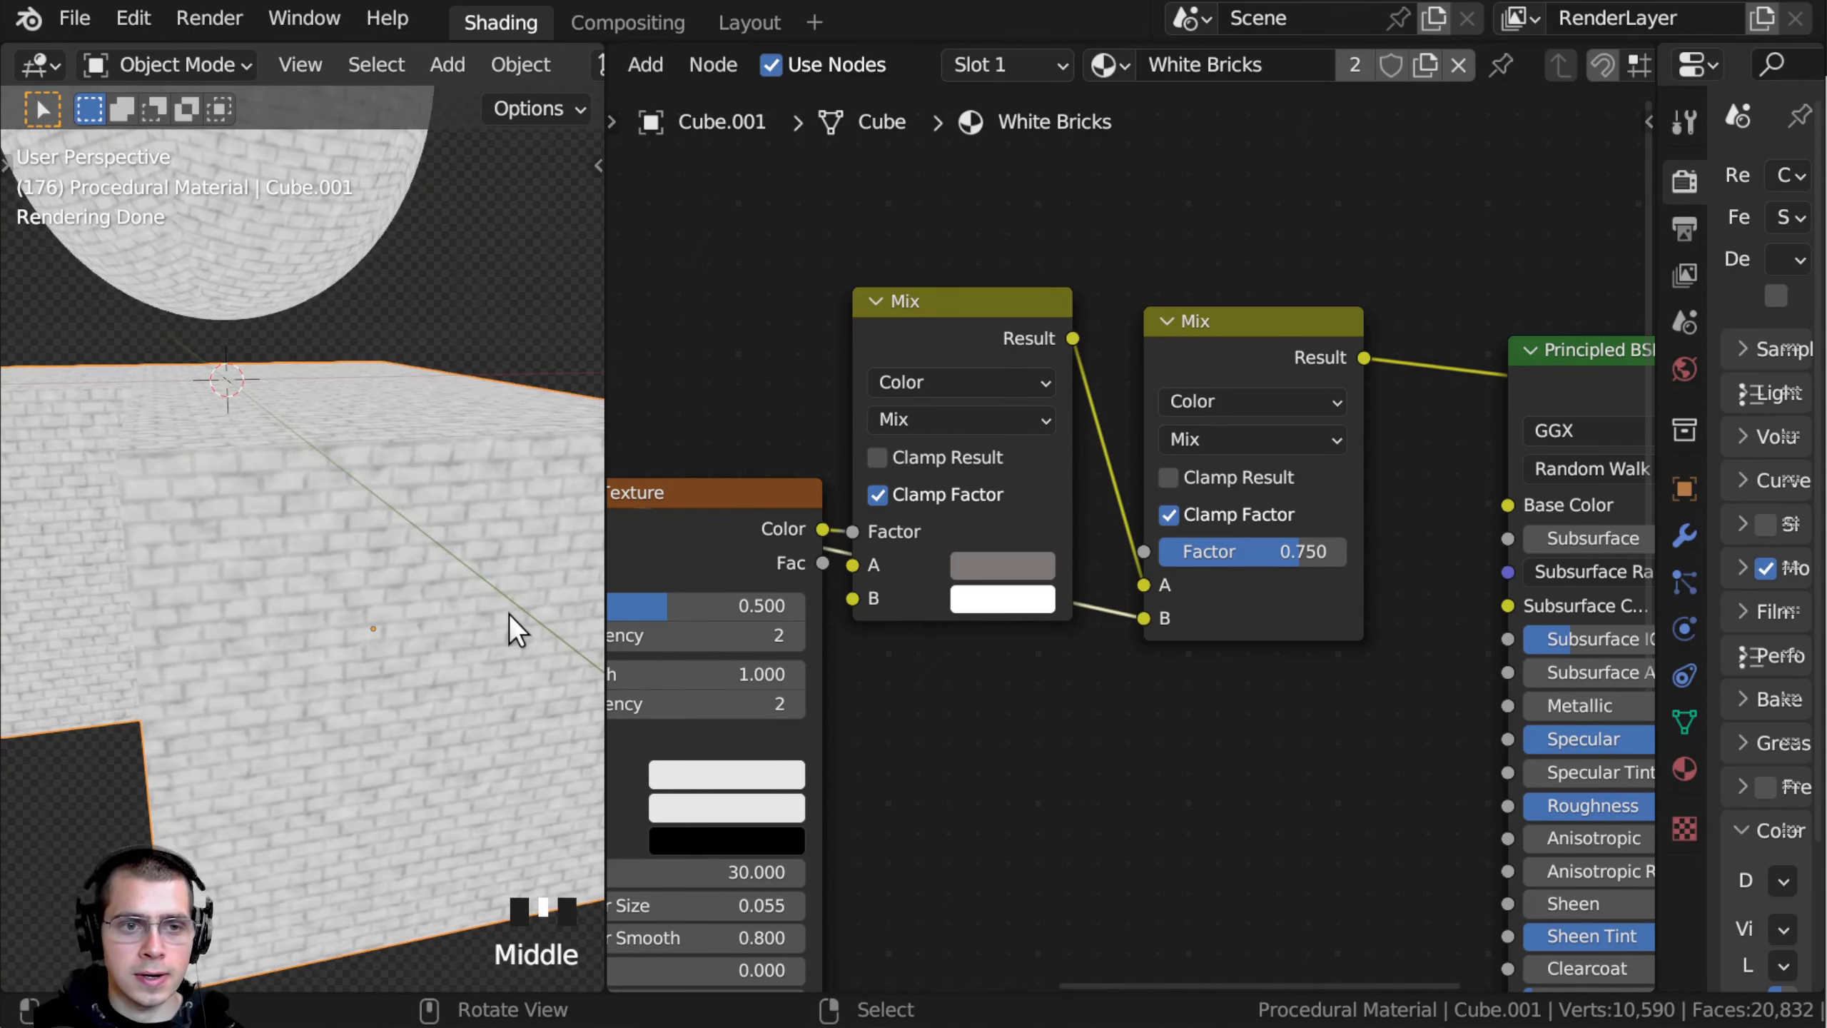
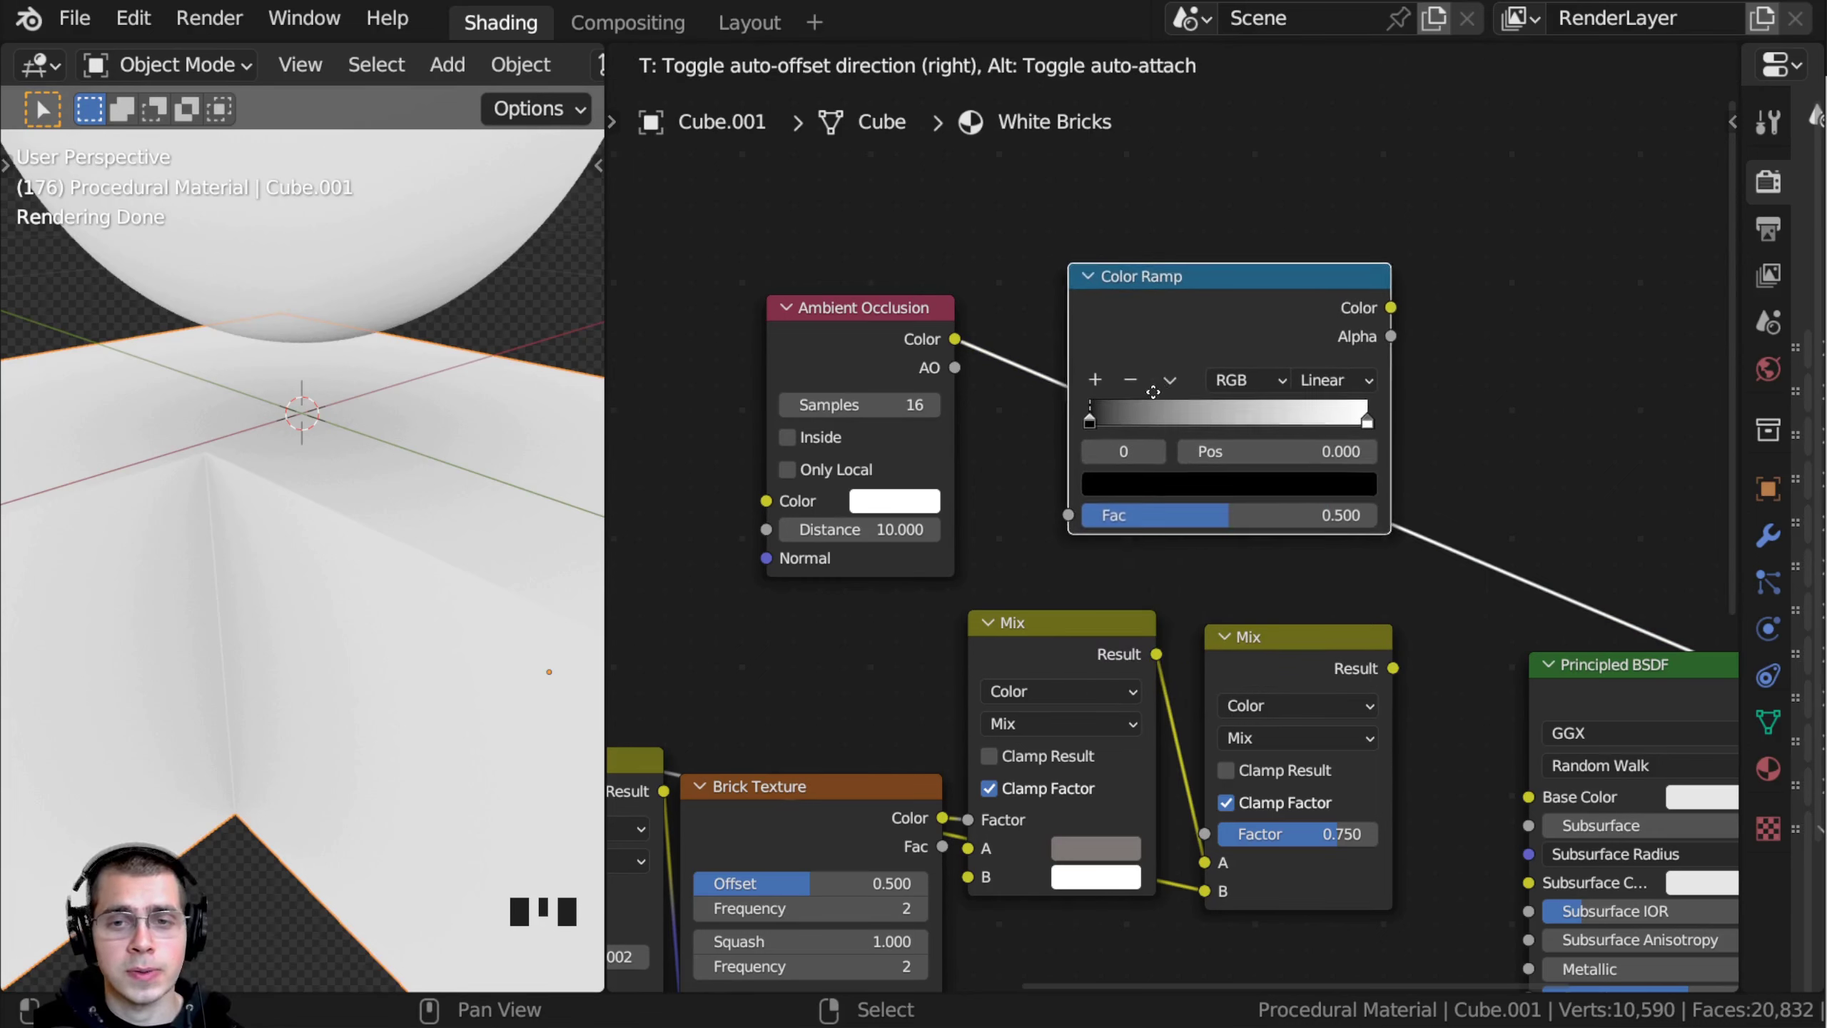
Step: Insert the Color Ramp after the Ambient Occlusion node and pull its stops closer together, with the white stop at 0.872
left_click(1117, 321)
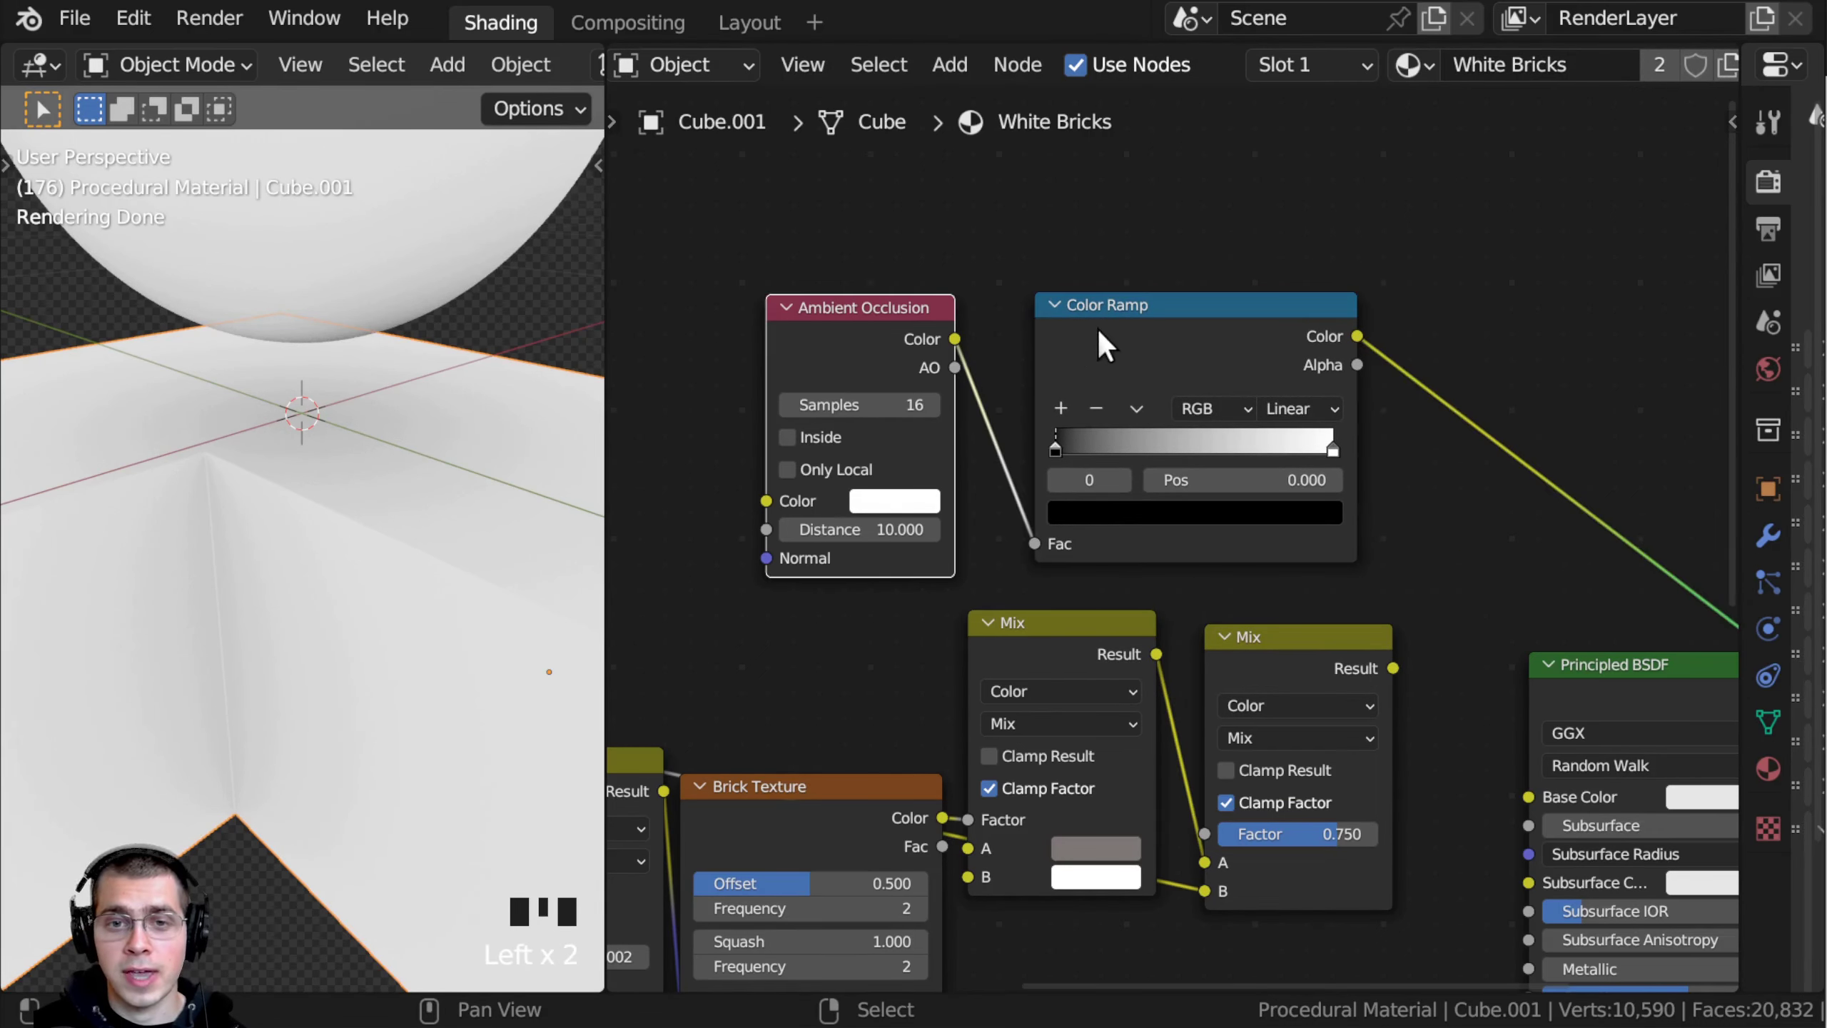
scroll(998, 451, "up", 3)
left_click_drag(867, 462, 1057, 467)
mouse_move(1195, 461)
left_mouse_down()
mouse_move(1092, 467)
mouse_move(1113, 448)
mouse_move(1226, 448)
left_mouse_up()
left_click_drag(1054, 445, 1167, 454)
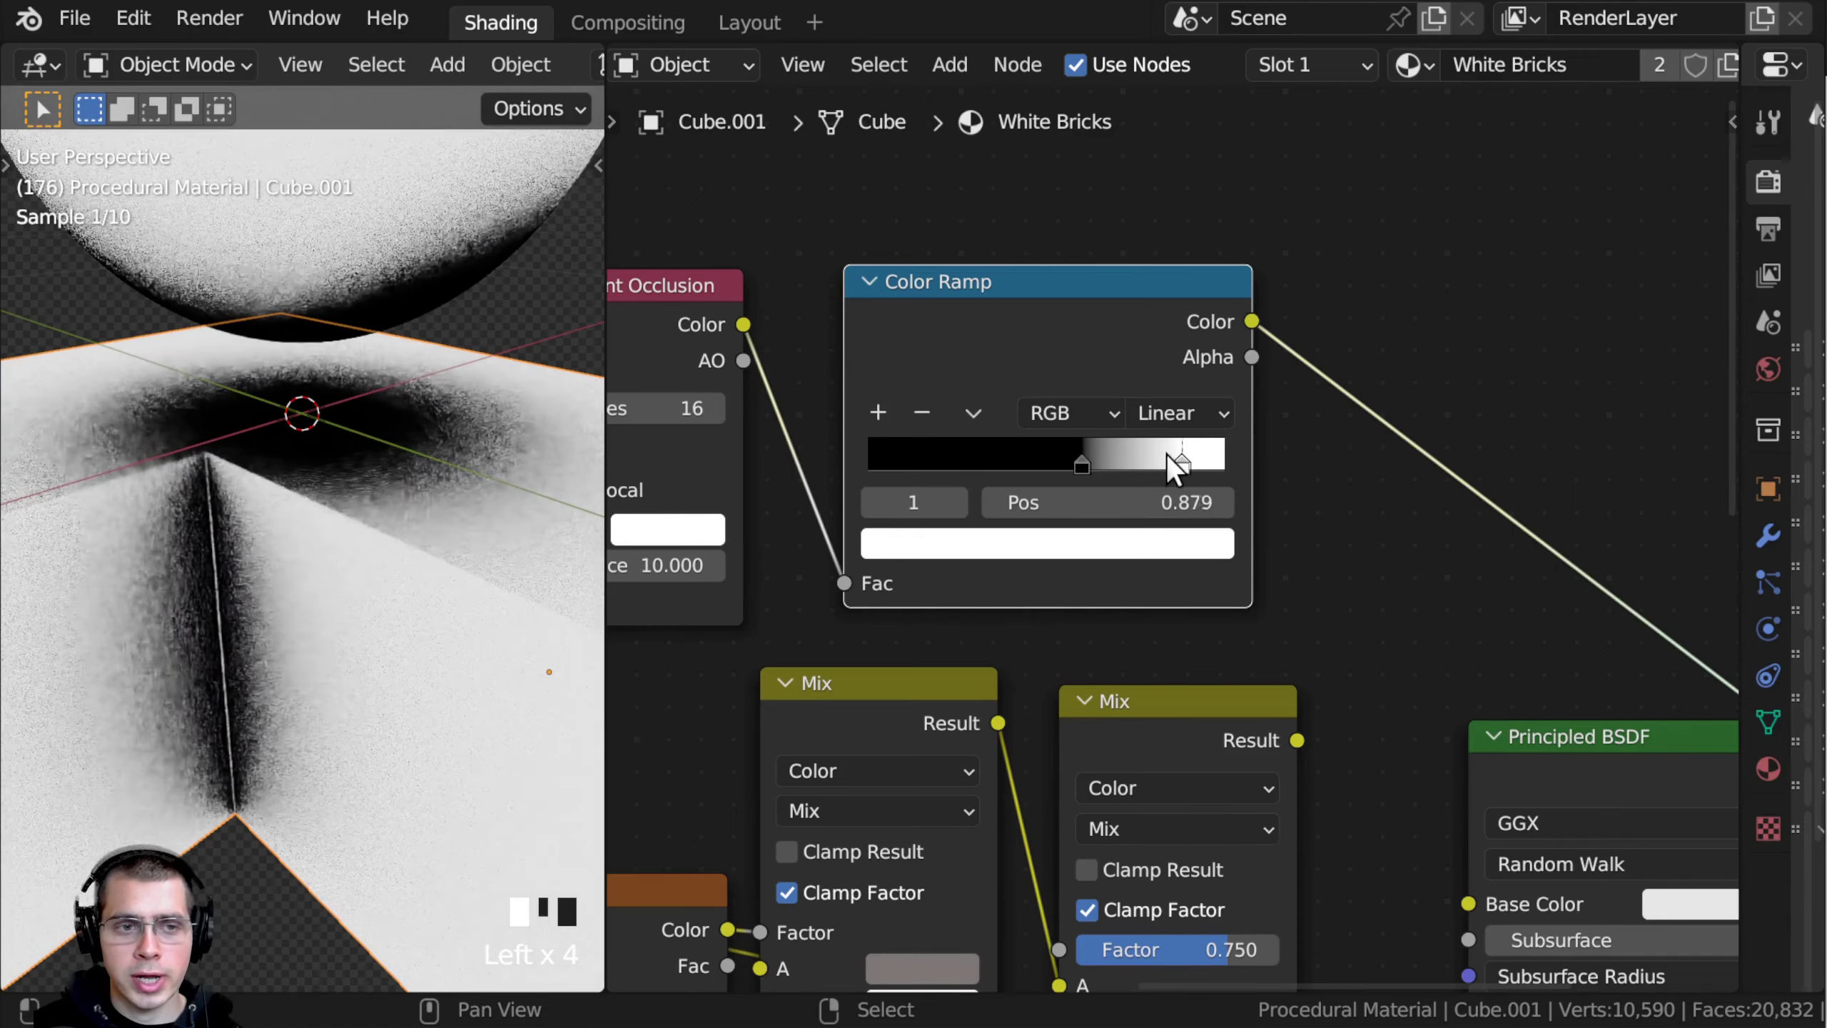
Step: Examine the ambient occlusion shading along the block's inner corner and beneath the sphere
middle_click_drag(378, 670, 321, 544)
scroll(434, 528, "up", 3)
scroll(434, 528, "up", 1)
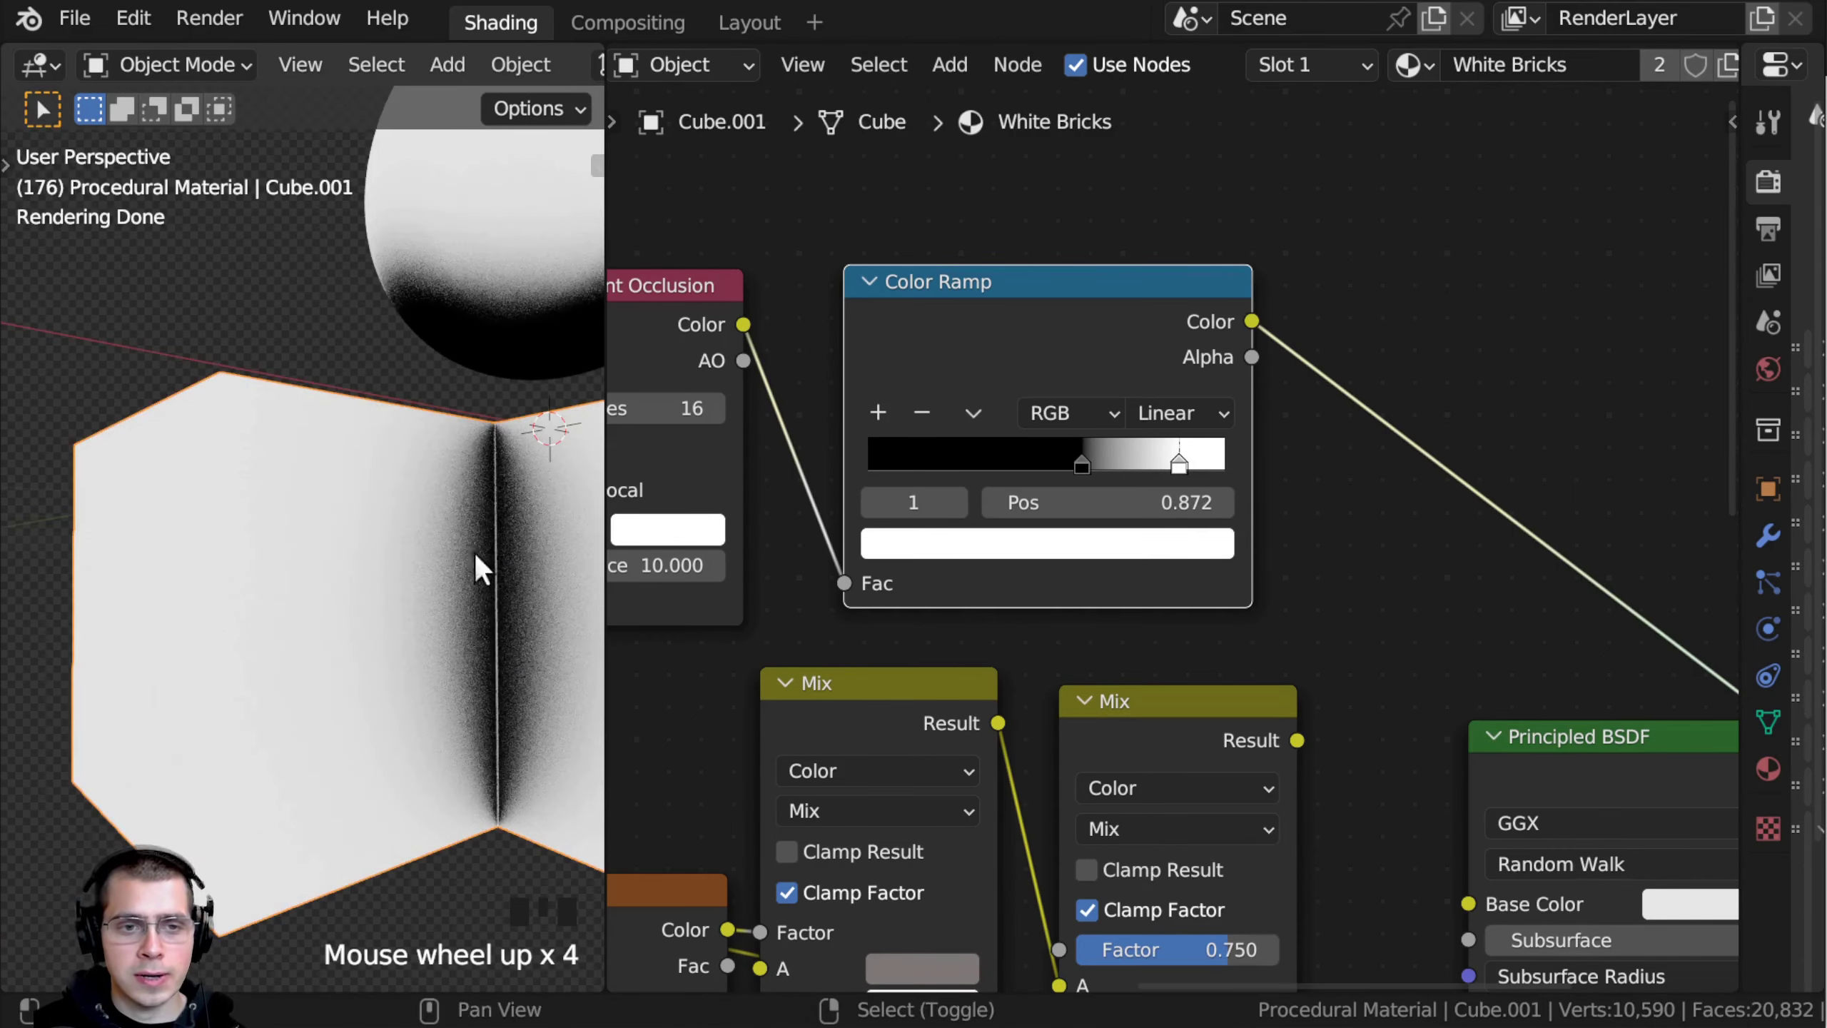
middle_click_drag(474, 552, 398, 608, "shift")
middle_click_drag(409, 420, 336, 509)
scroll(379, 298, "up", 1)
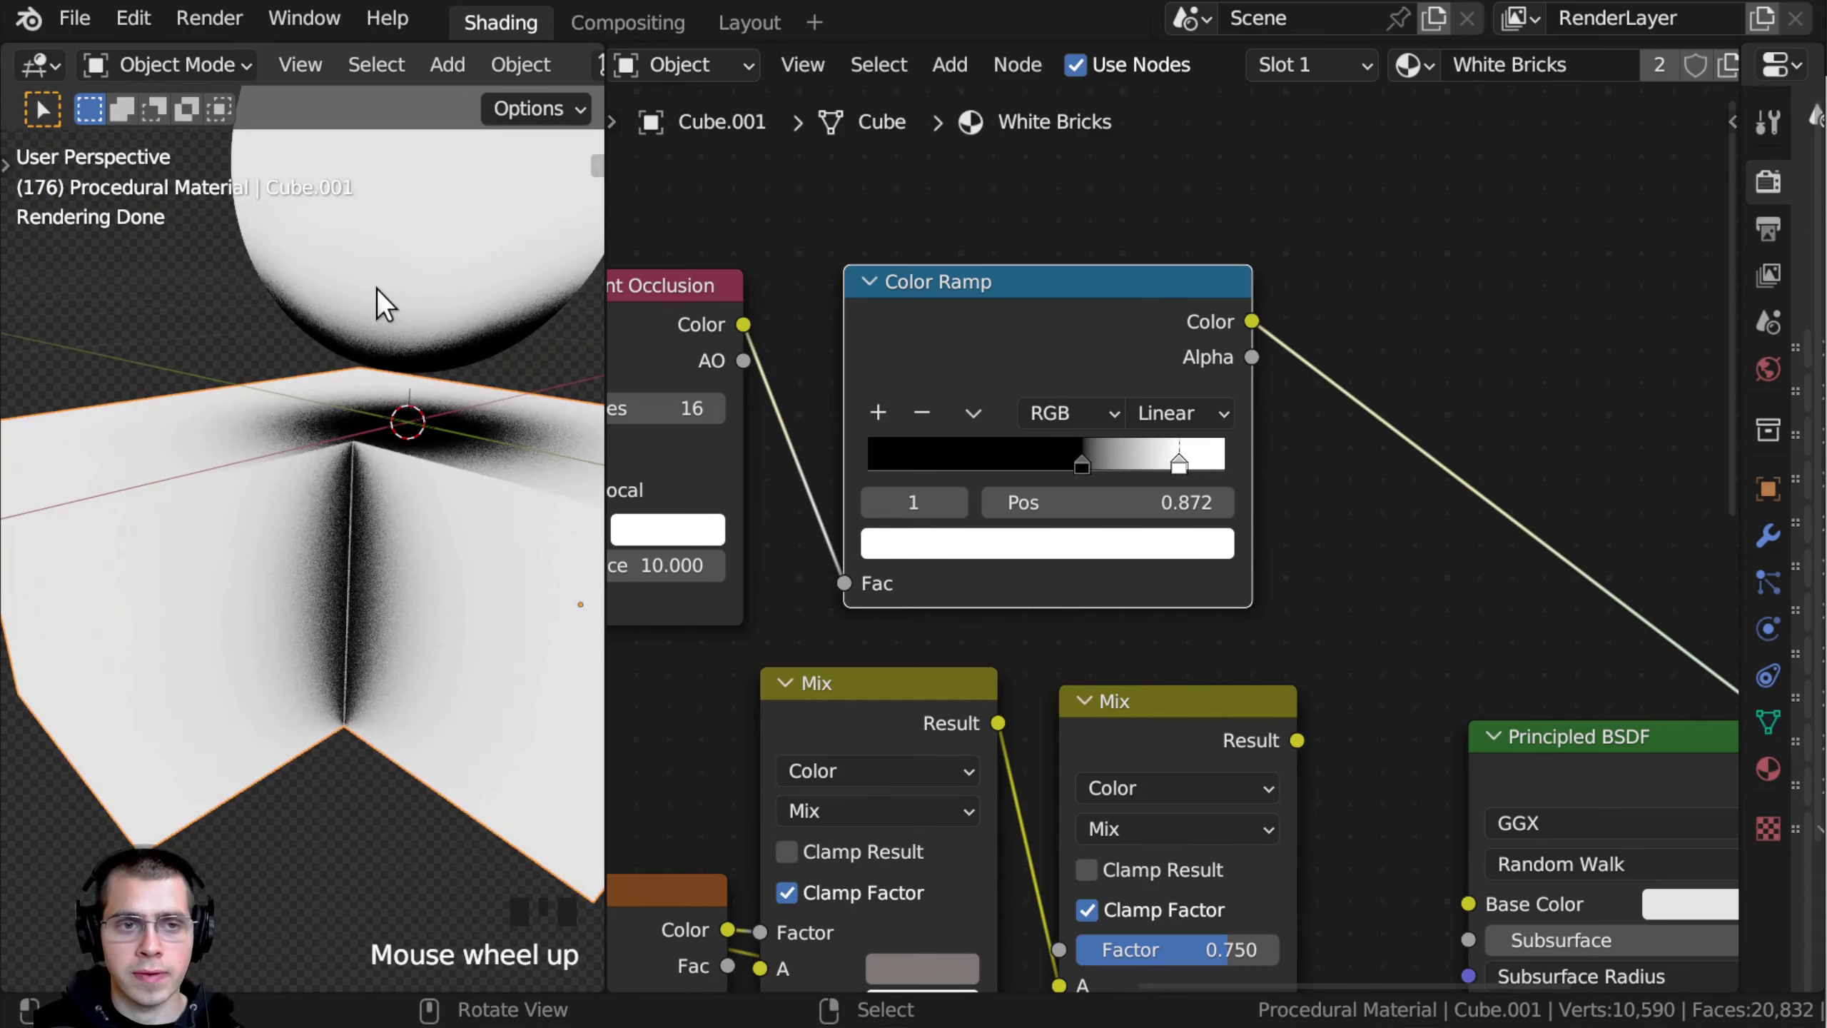
Step: Move the sphere toward and away from the block to examine the occlusion shading between the two objects
left_click(379, 298)
middle_click_drag(379, 298, 327, 237)
key("g")
left_click(328, 364)
key("g")
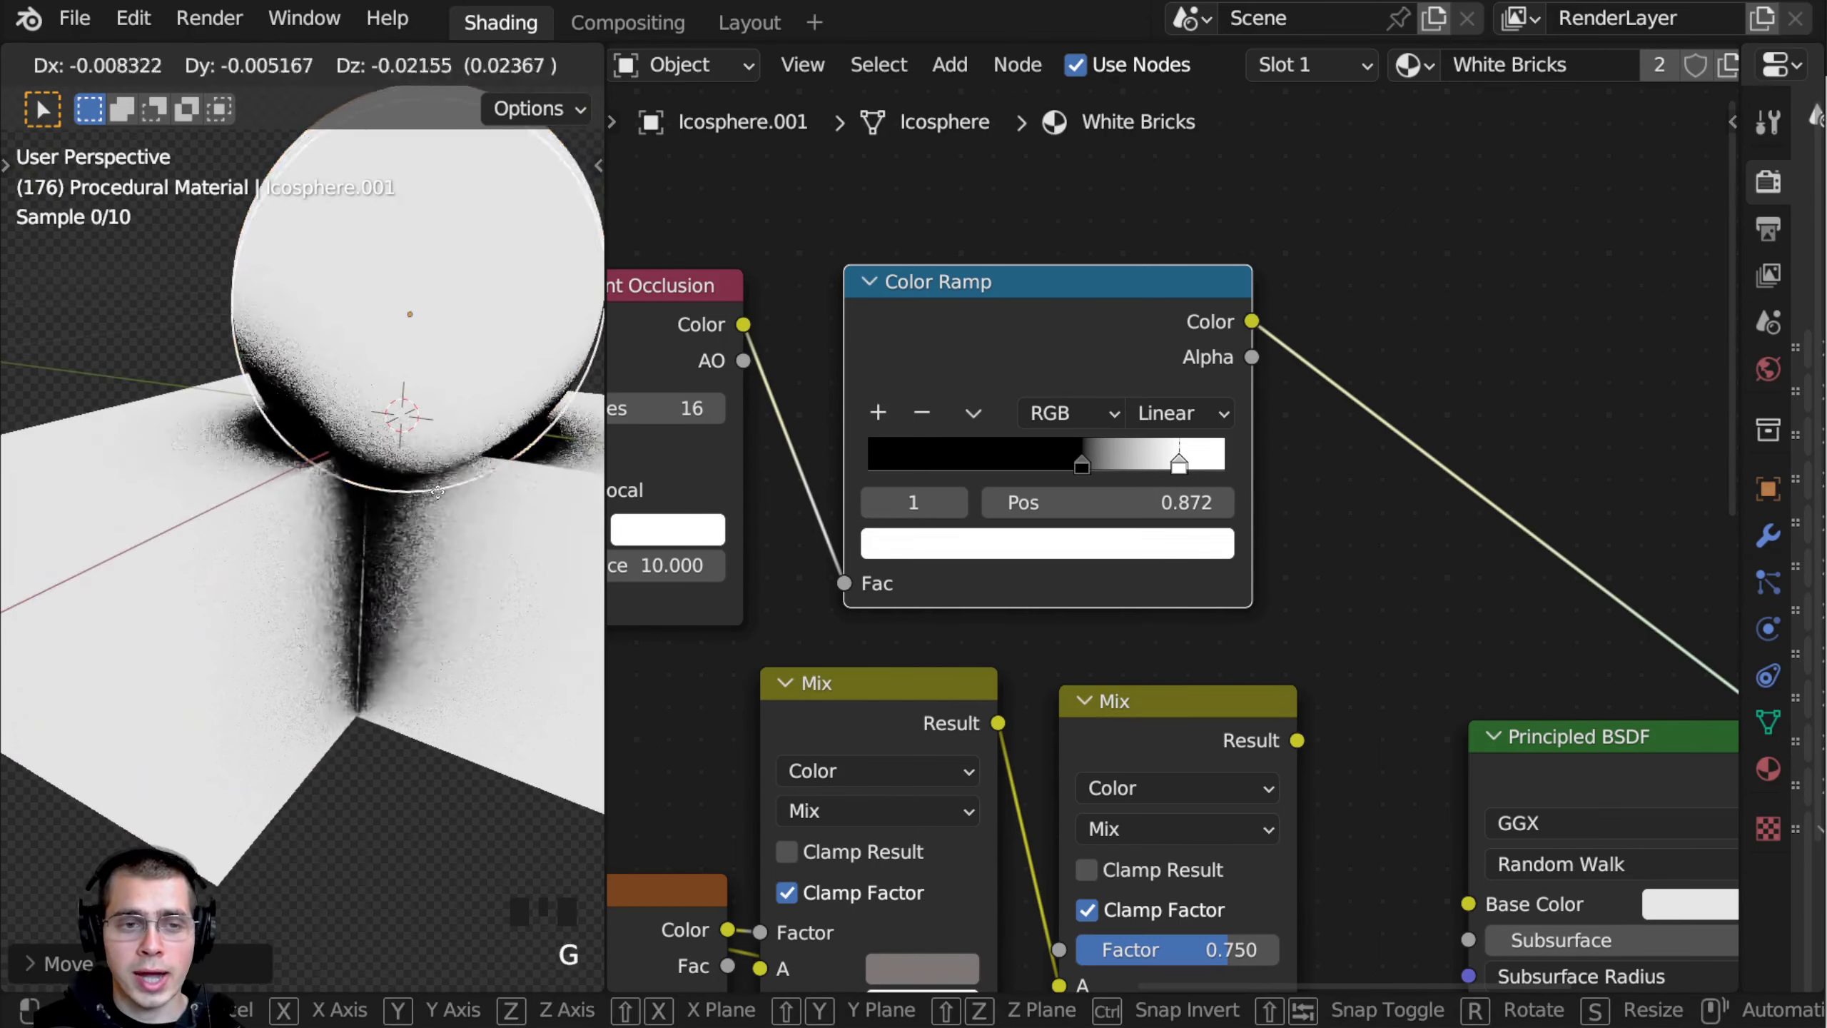
left_click(413, 421)
middle_click_drag(413, 421, 367, 489, "shift")
scroll(360, 475, "up", 2)
key("g")
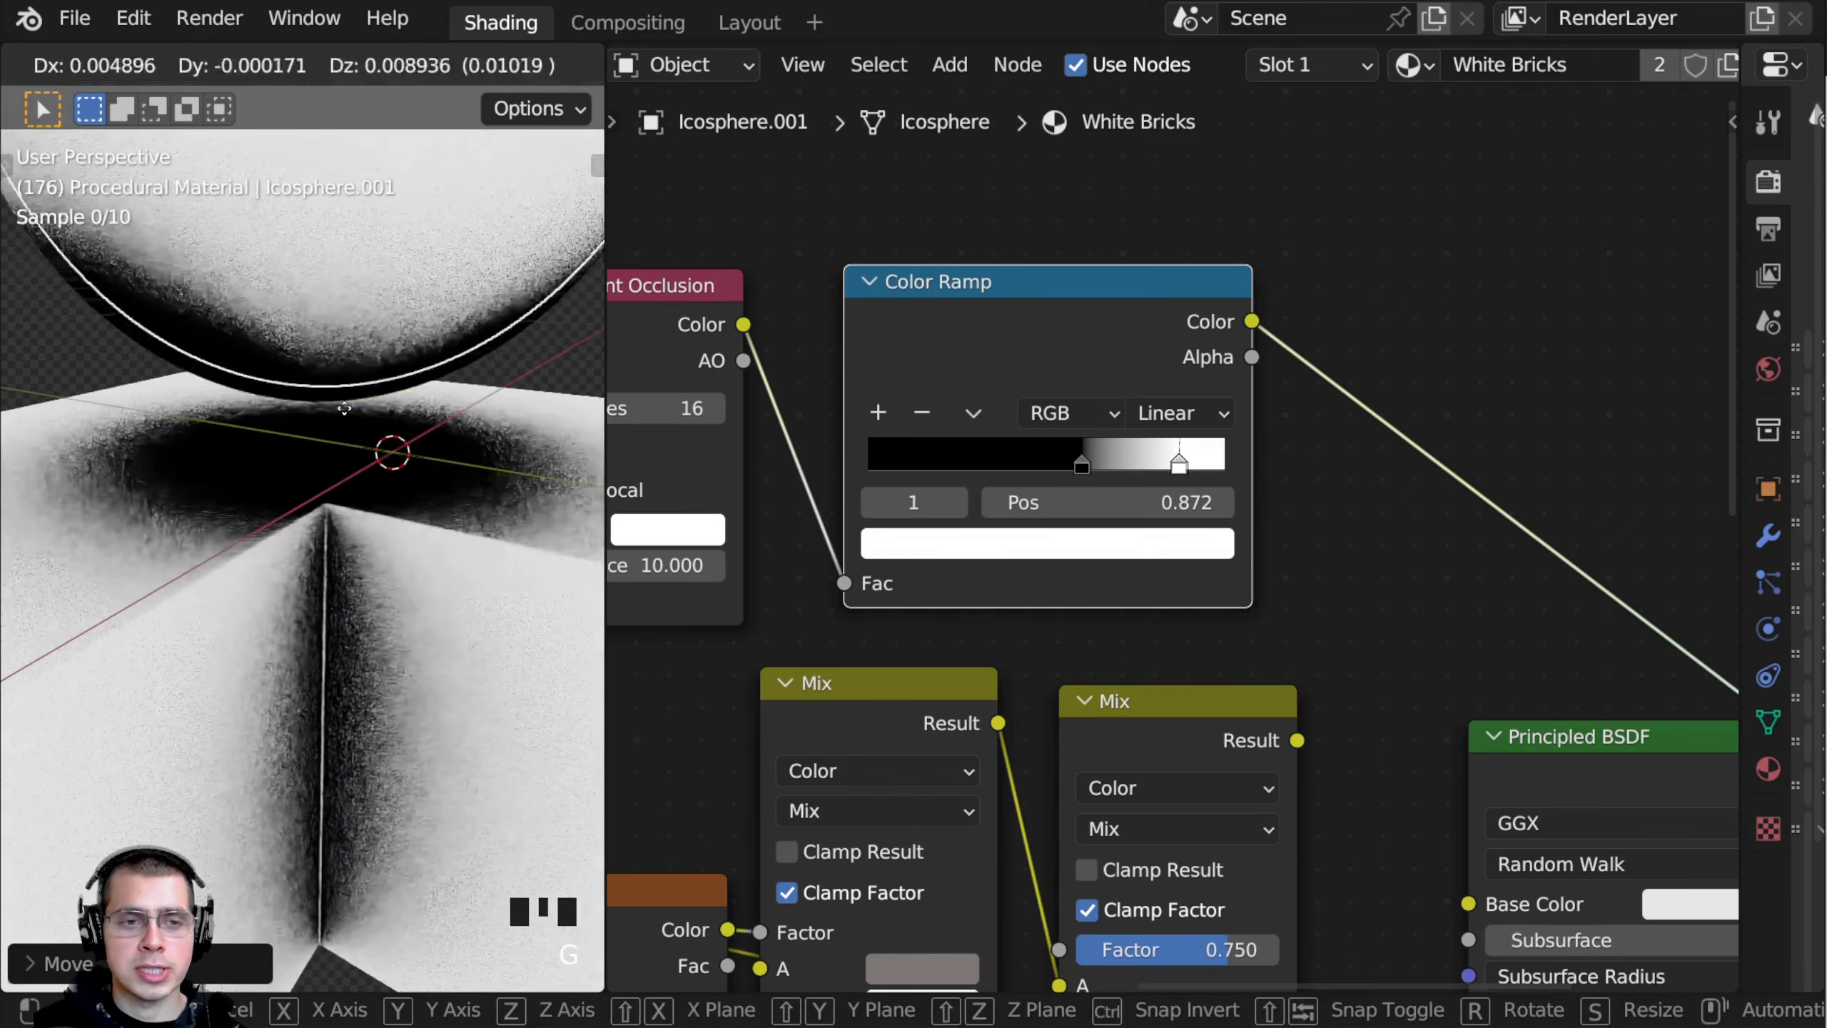
left_click(330, 424)
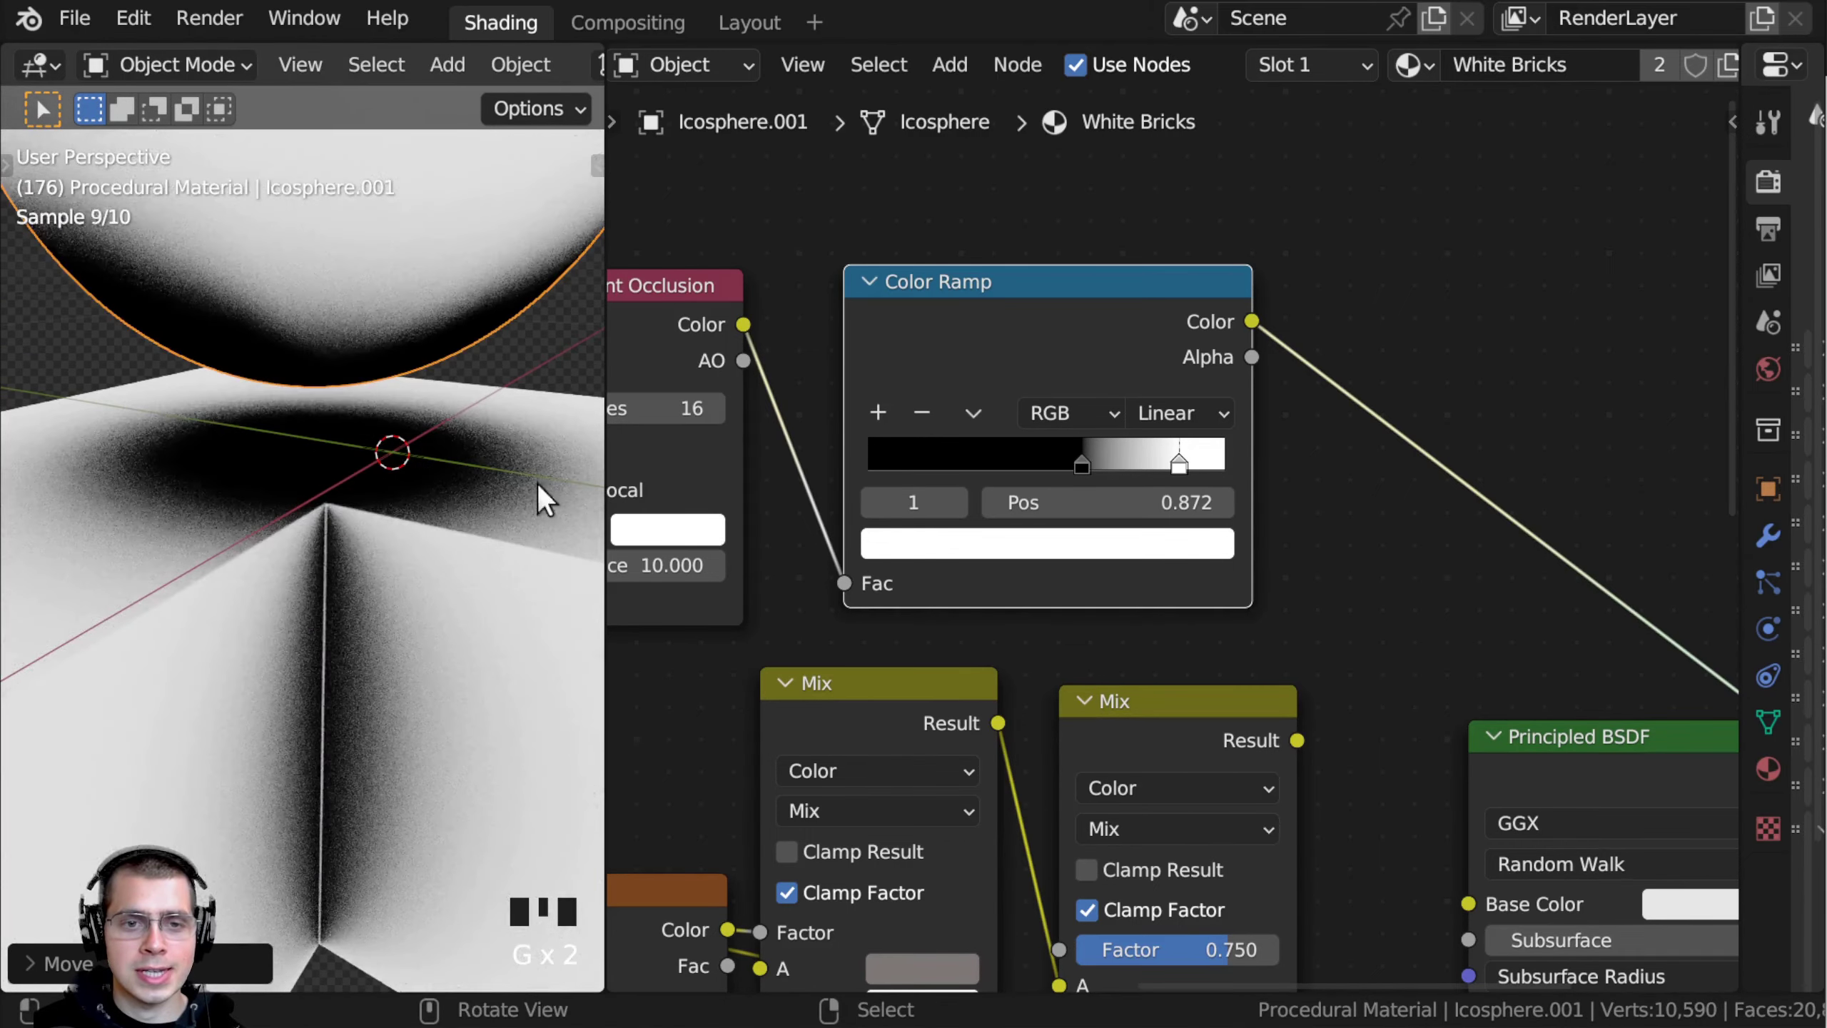
Step: Try the Ambient Occlusion node's Only Local option and shift the sphere near the block to test it
scroll(731, 476, "down", 2)
middle_click_drag(731, 475, 1027, 511)
key("g")
left_click(497, 421)
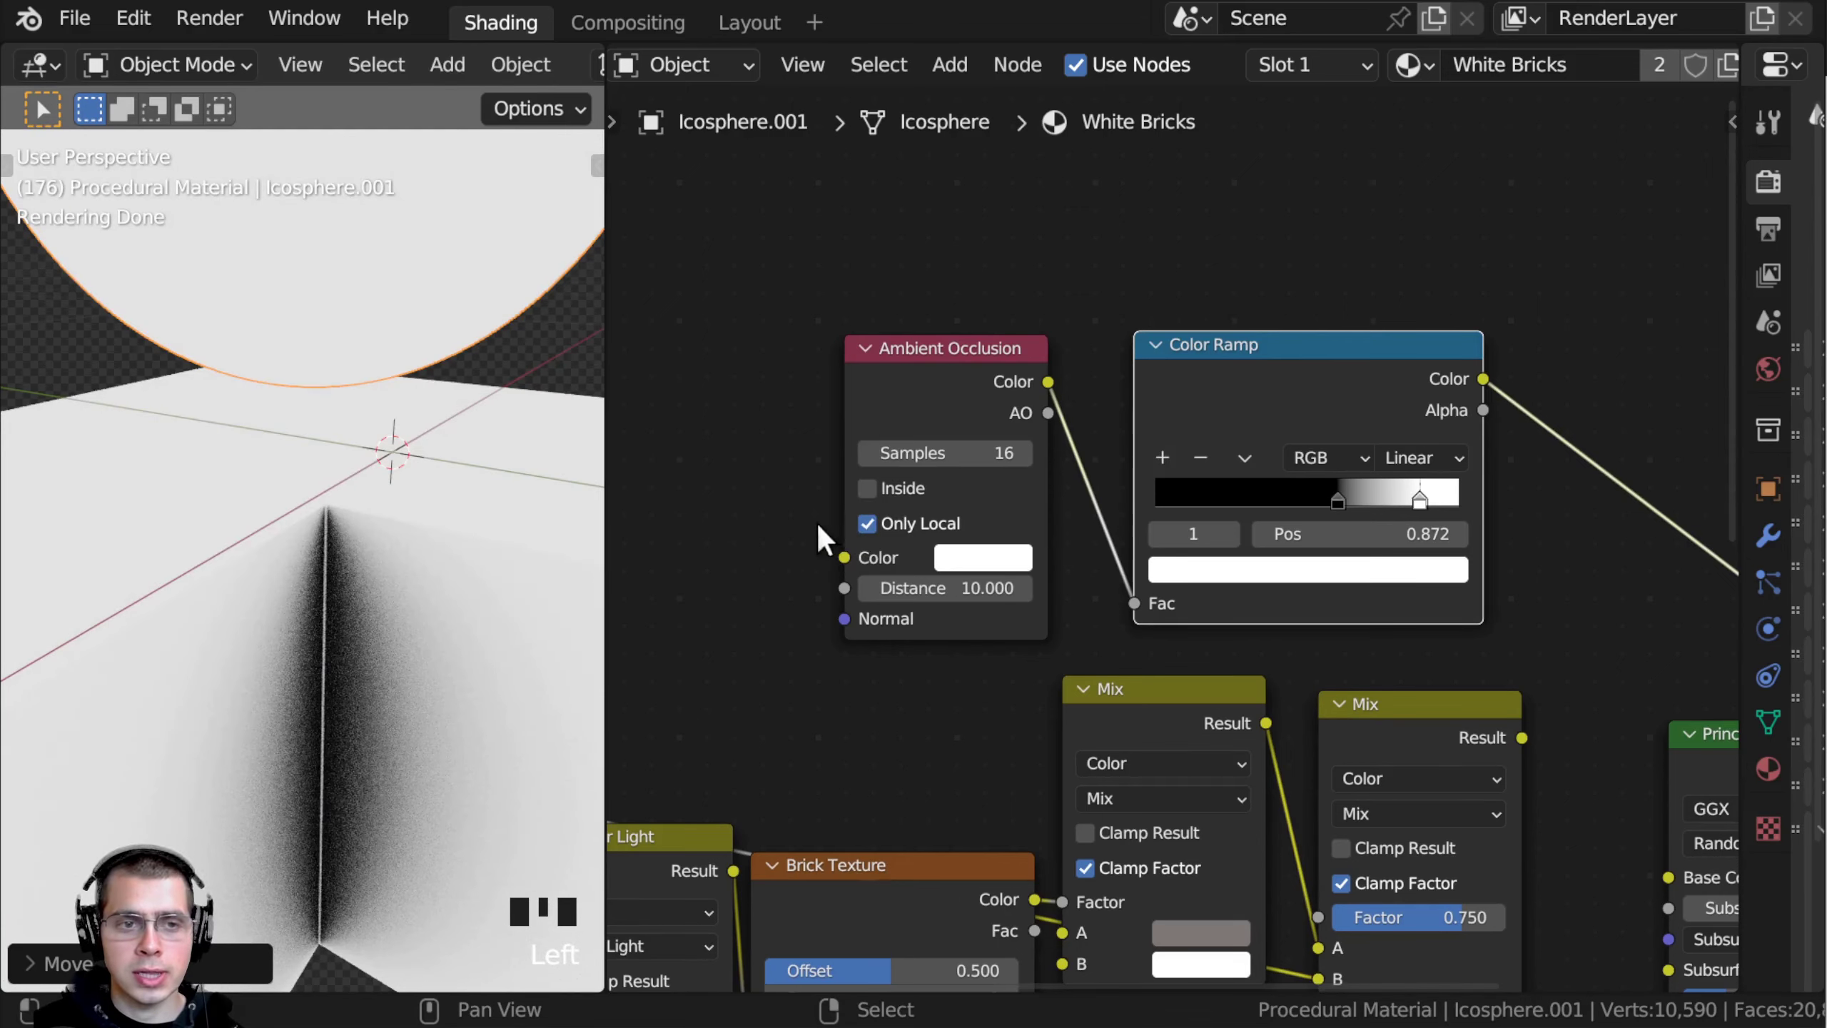
middle_click_drag(475, 469, 422, 416)
right_click(421, 473)
right_click(390, 302)
right_click(398, 447)
right_click(398, 353)
key("g")
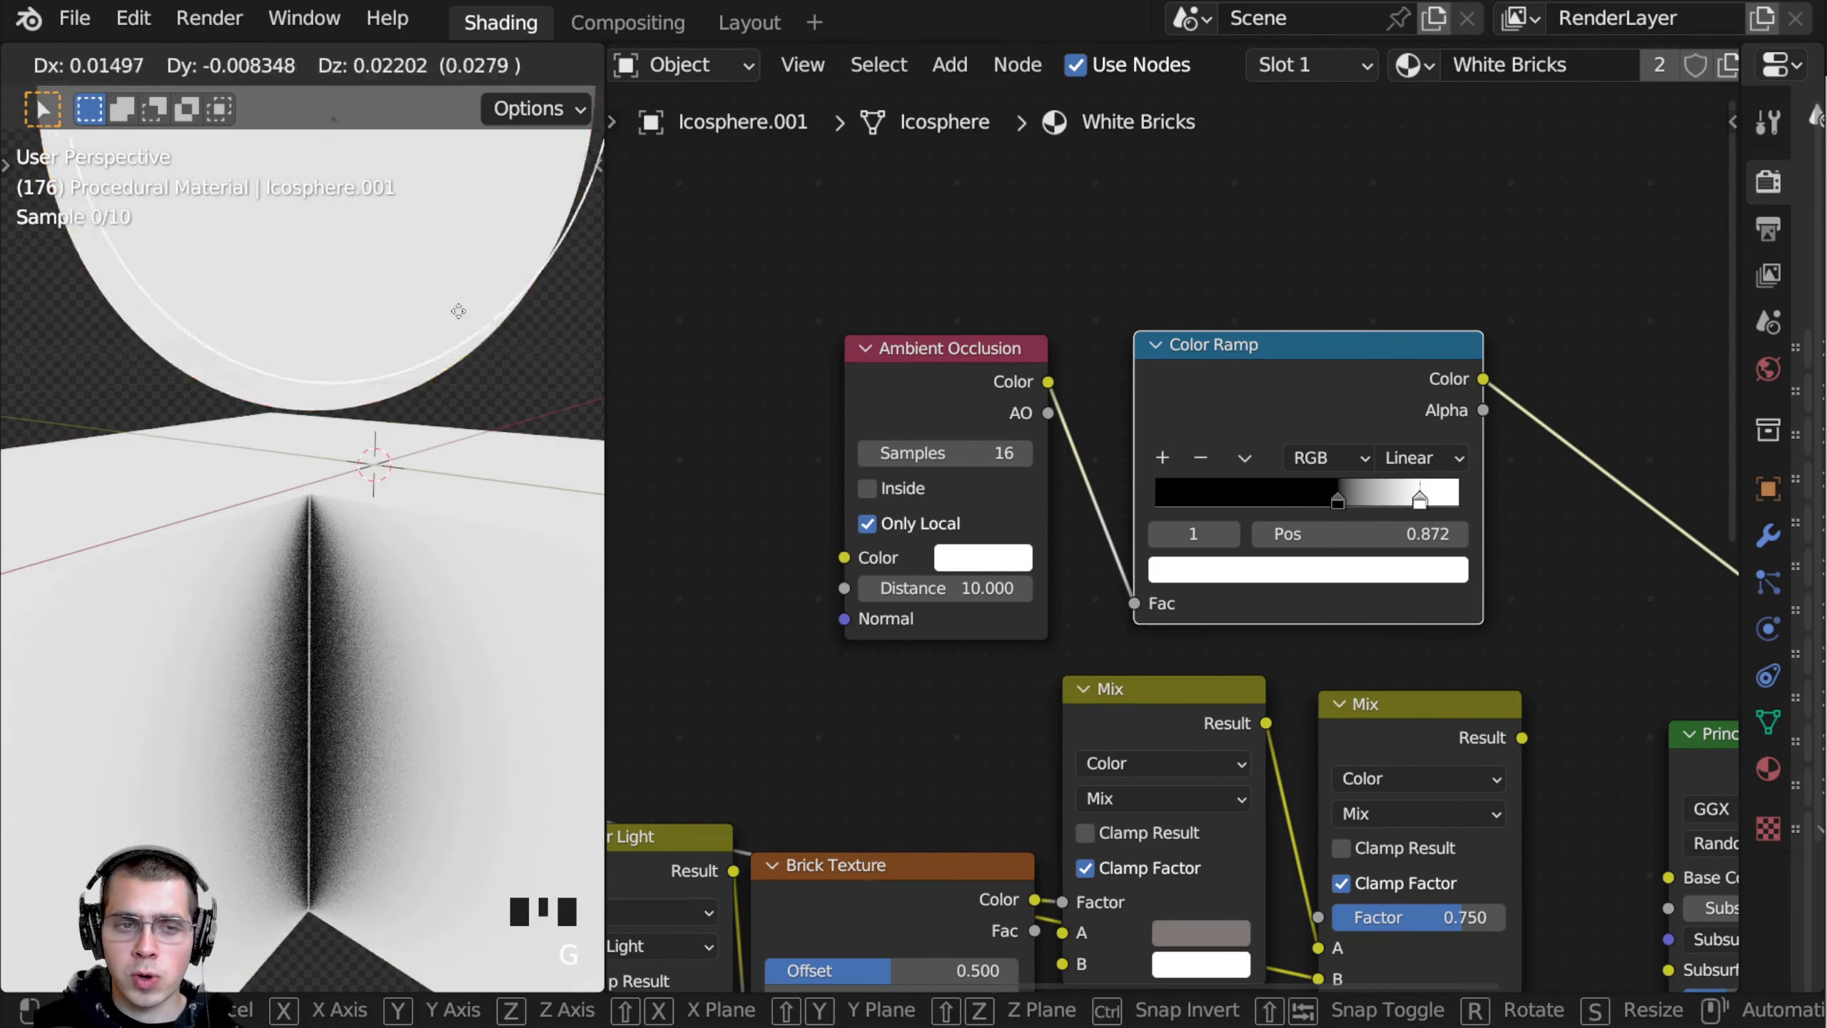
right_click(394, 432)
right_click(393, 463)
Step: Turn Only Local back off on the Ambient Occlusion node and test the shading by shifting the sphere against the block
scroll(838, 543, "up", 4)
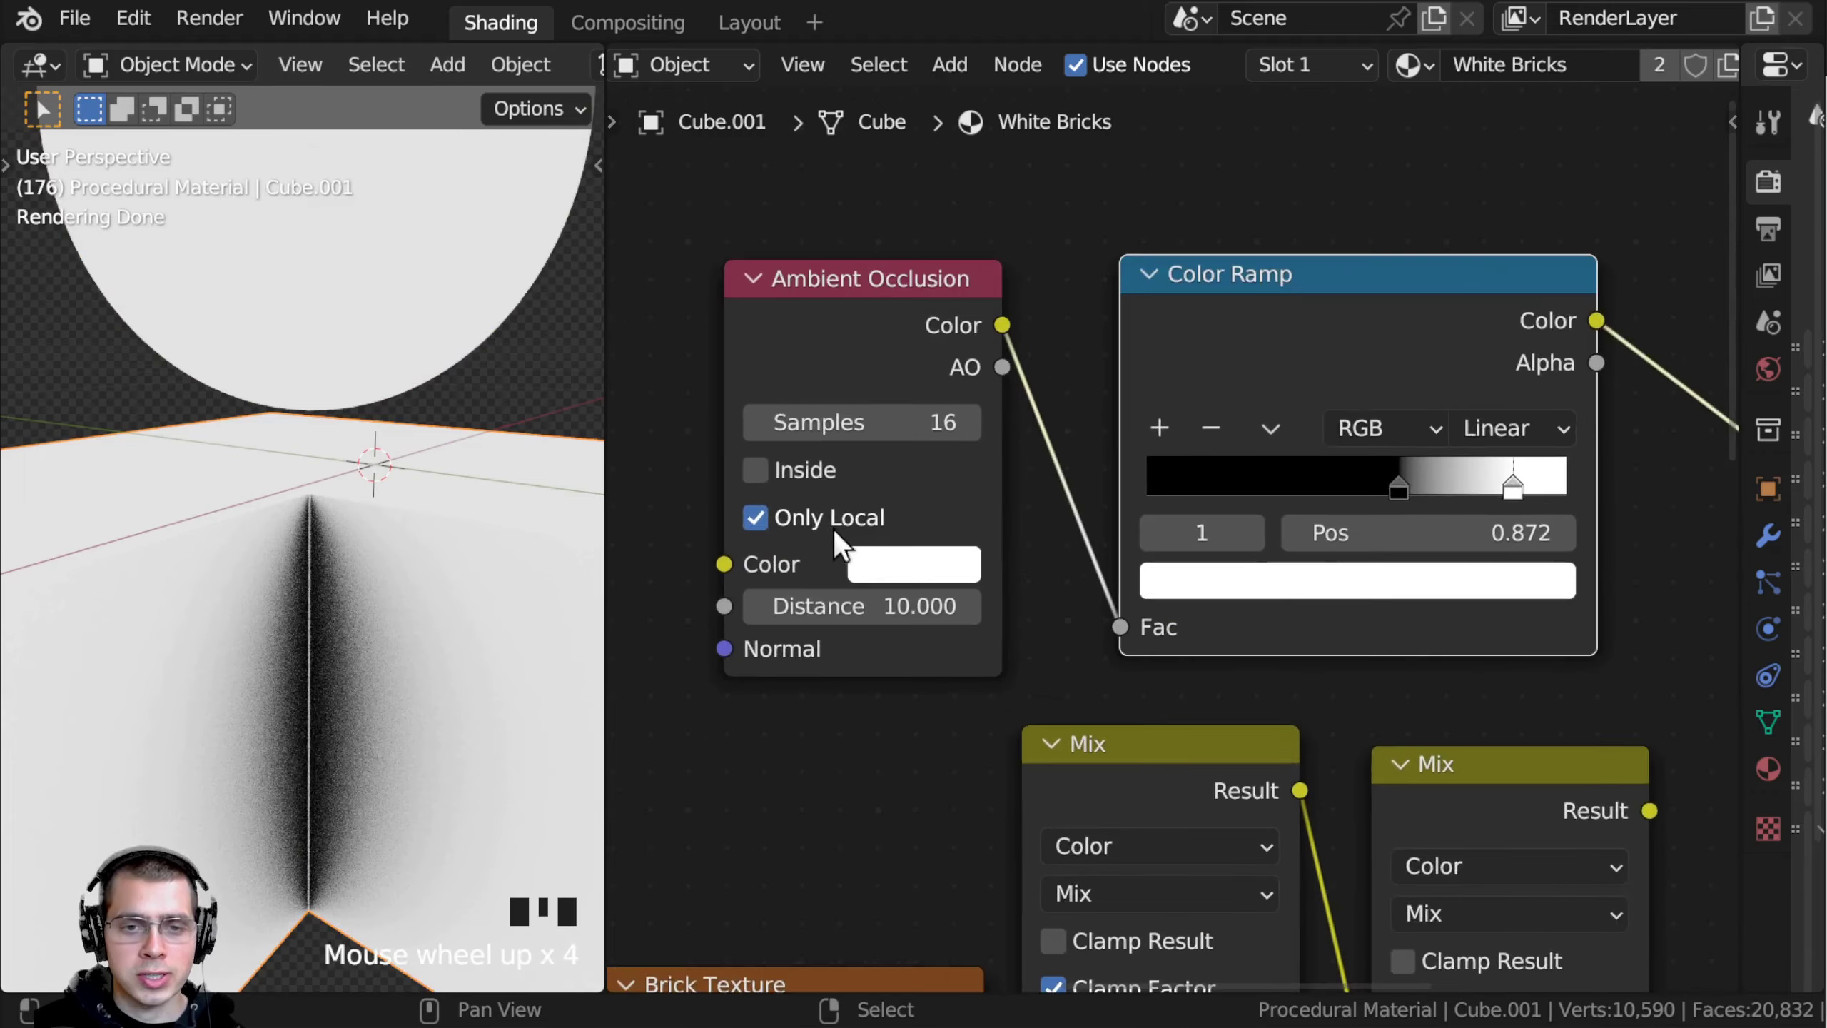
right_click(393, 286)
key("g")
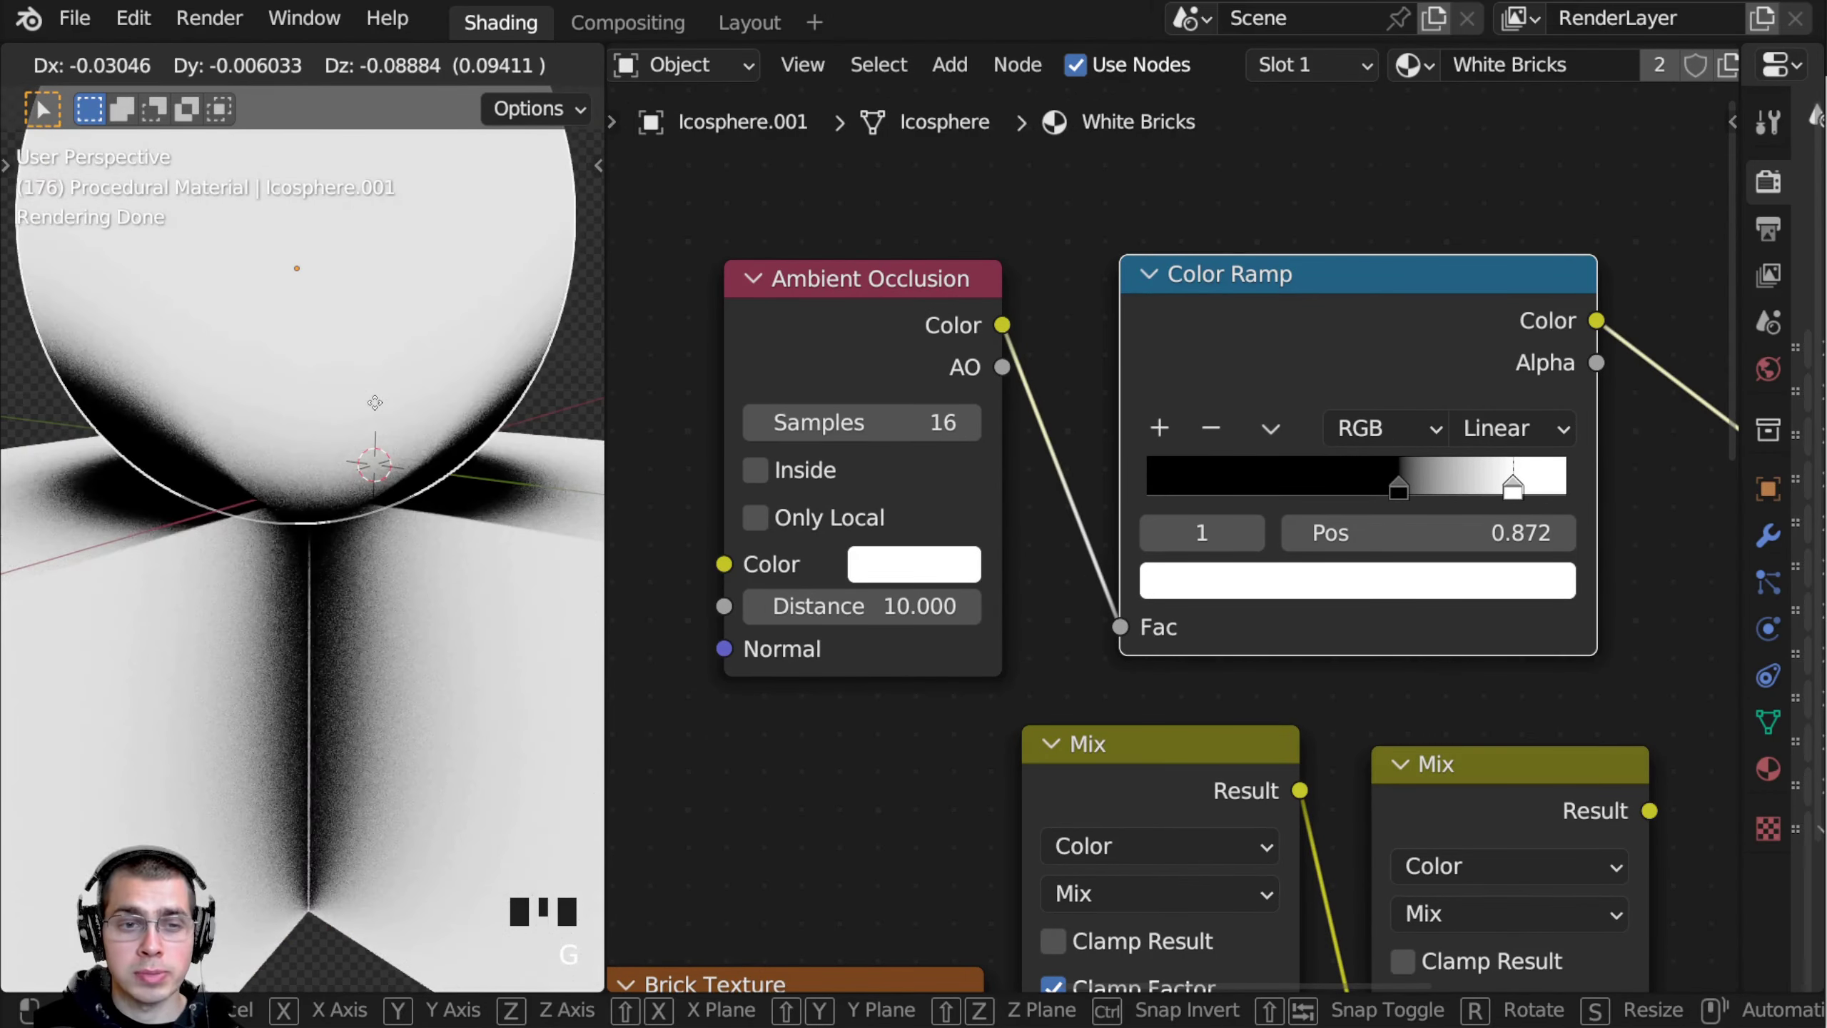
right_click(466, 428)
scroll(395, 502, "up", 2)
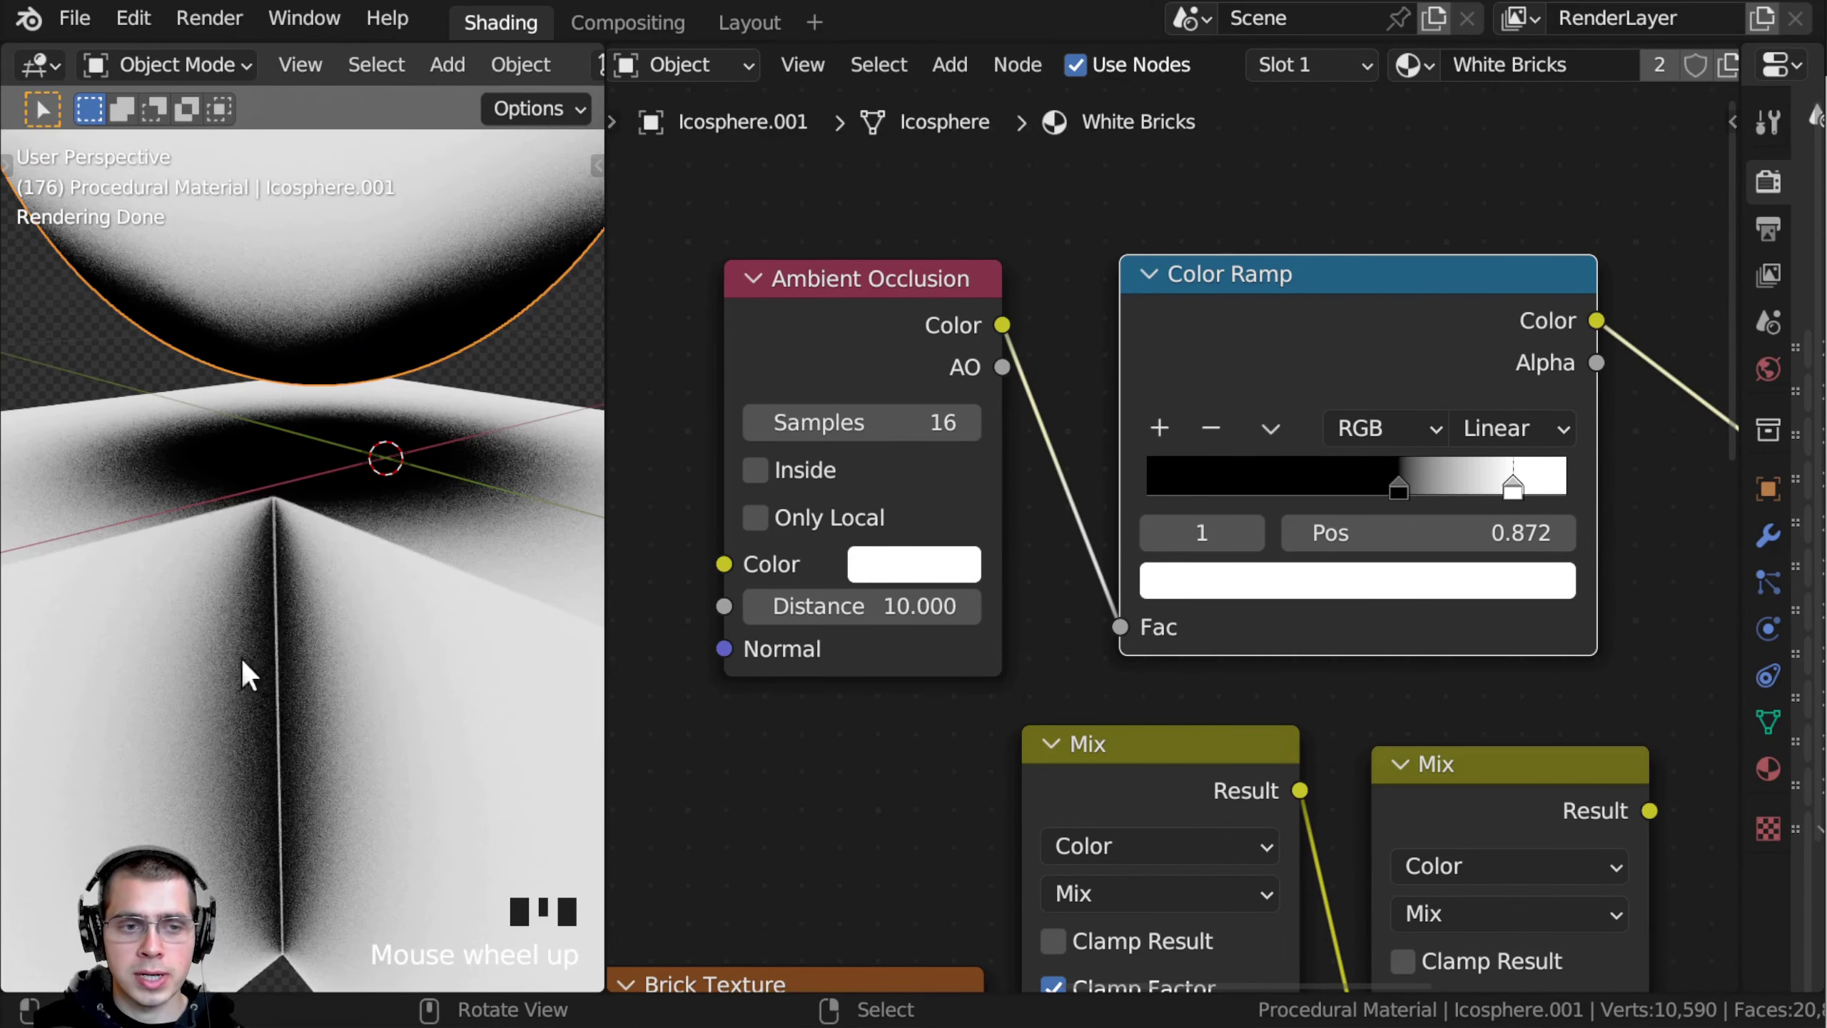
scroll(284, 659, "down", 2)
key("g")
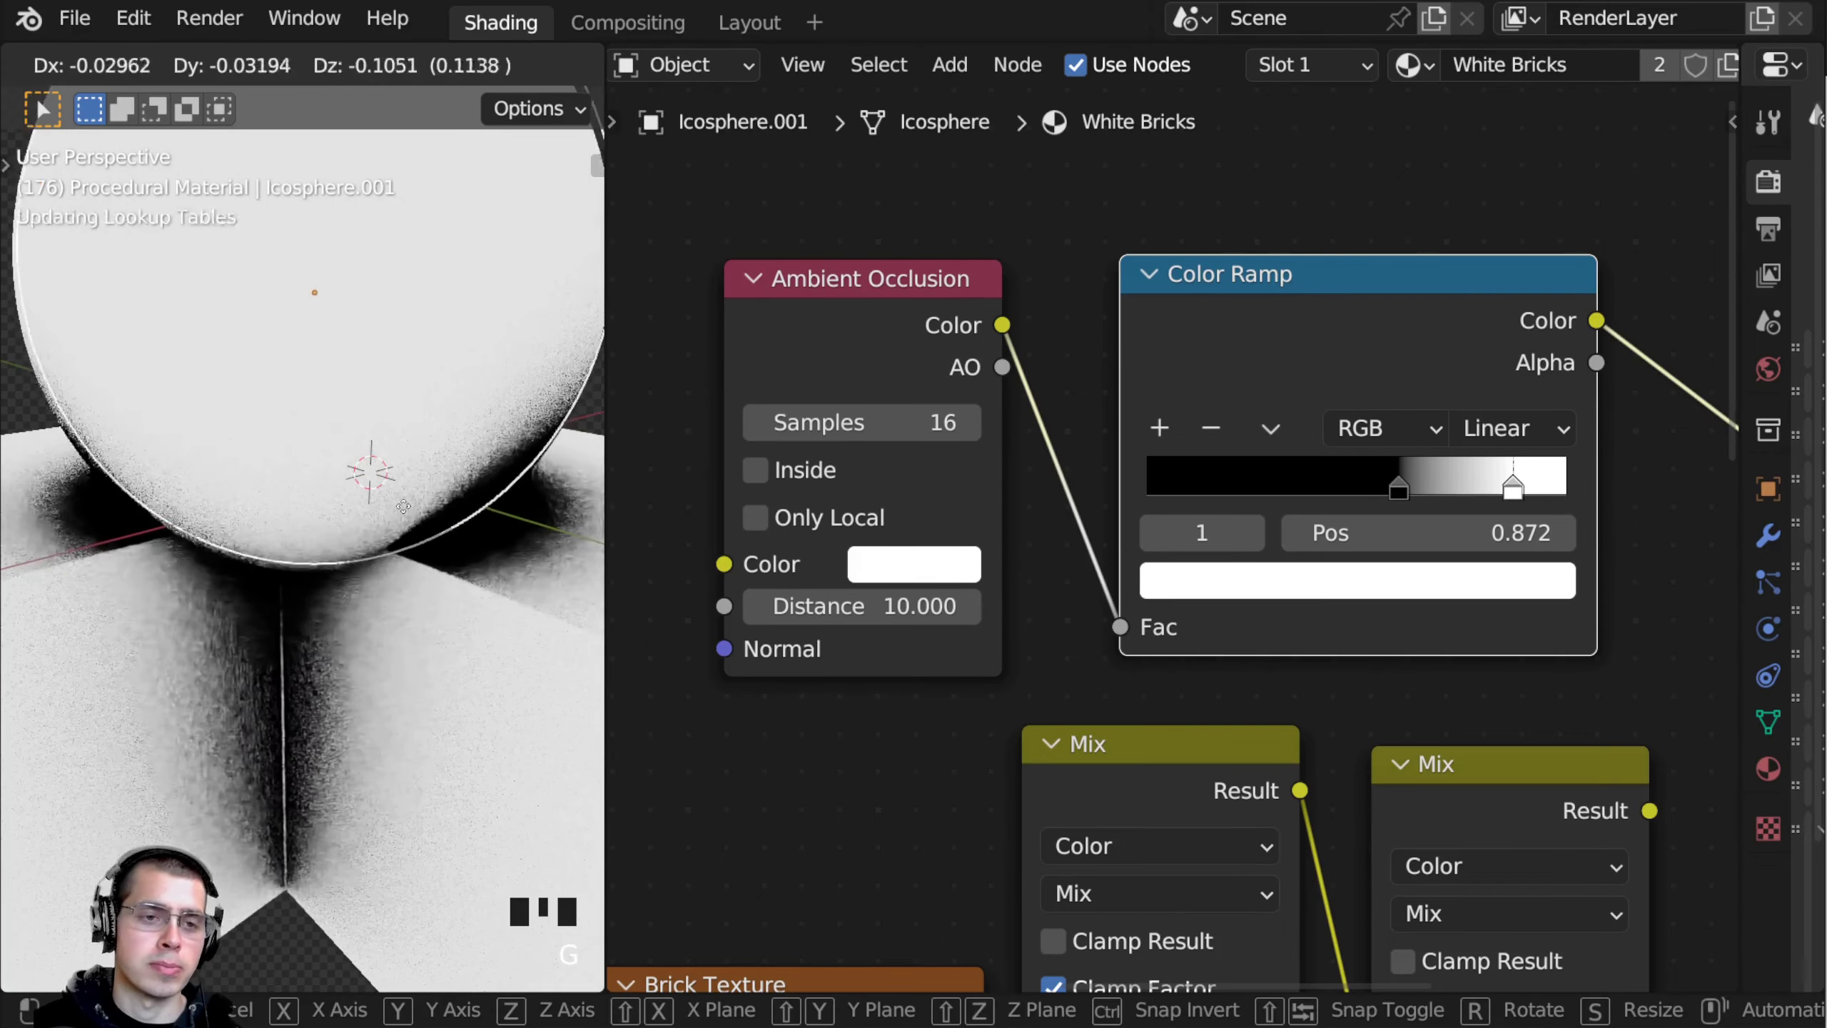
right_click(372, 475)
Step: Move the Principled BSDF and Material Output nodes together farther from the Mix nodes to make room
scroll(395, 486, "down", 2)
middle_click_drag(396, 487, 376, 479)
scroll(976, 455, "down", 2)
middle_click_drag(975, 454, 838, 425)
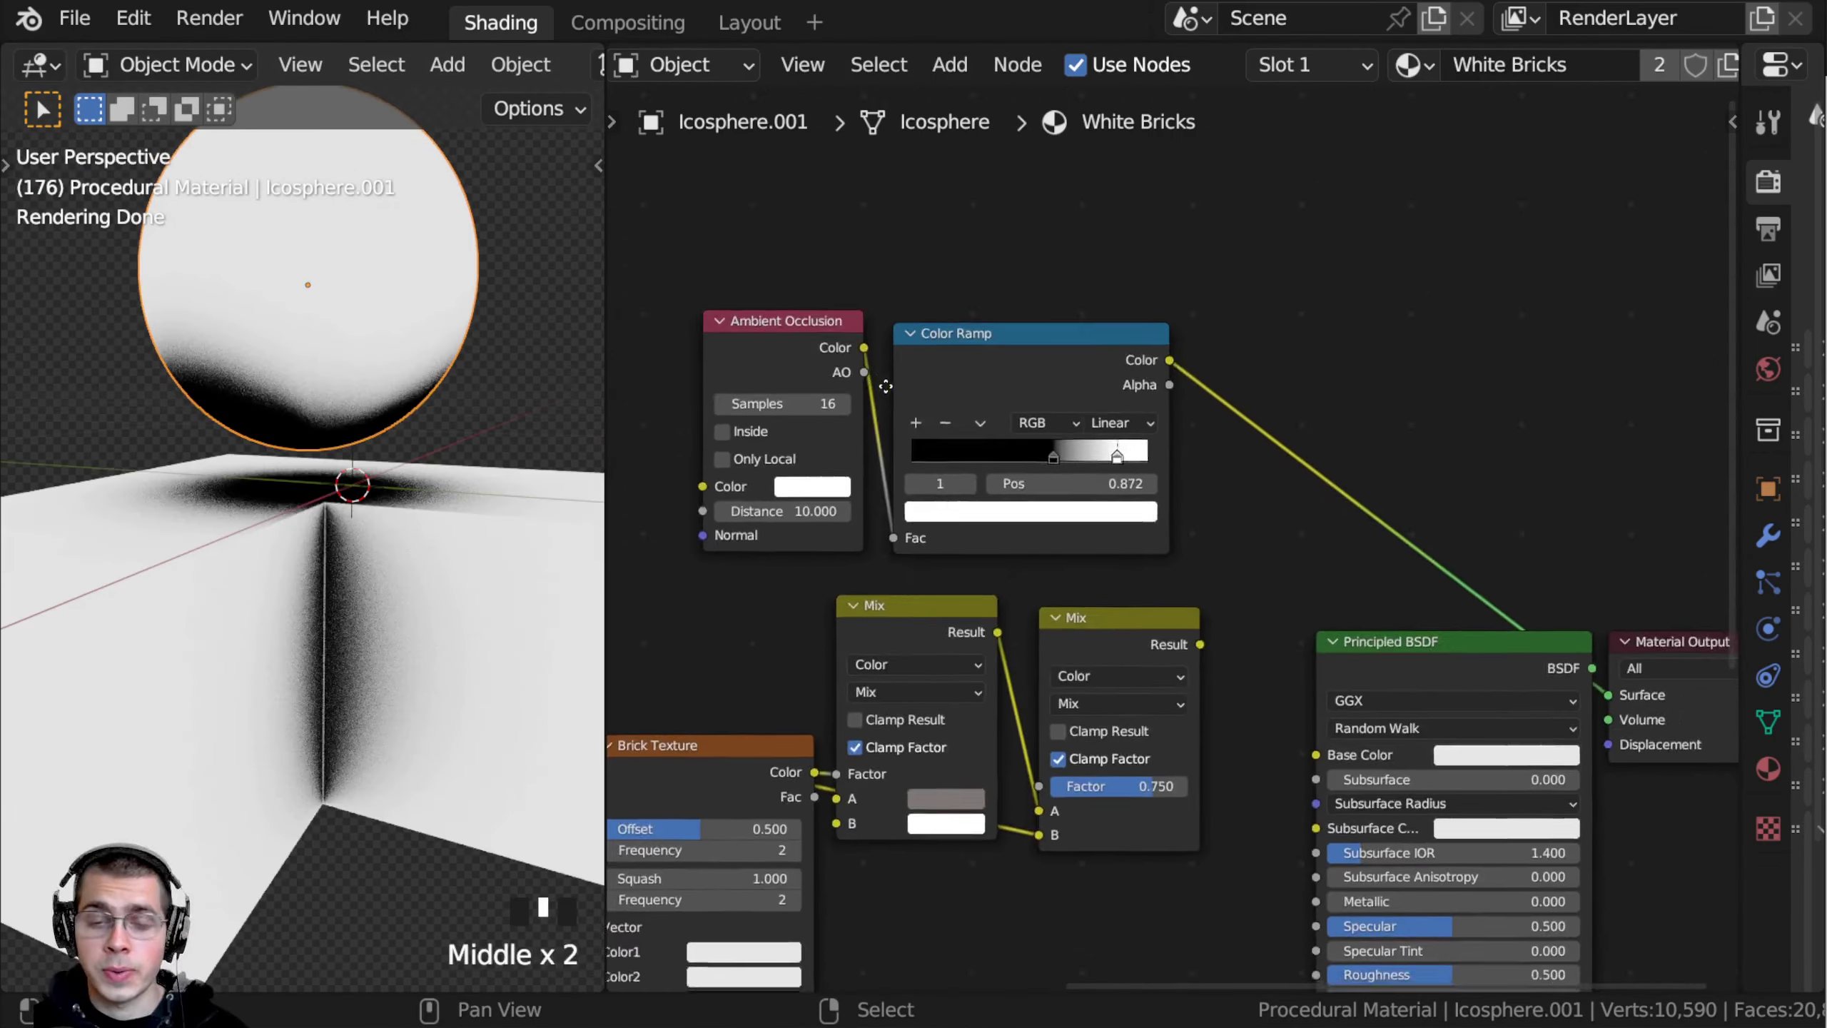
scroll(1093, 652, "up", 2)
scroll(1017, 441, "down", 4)
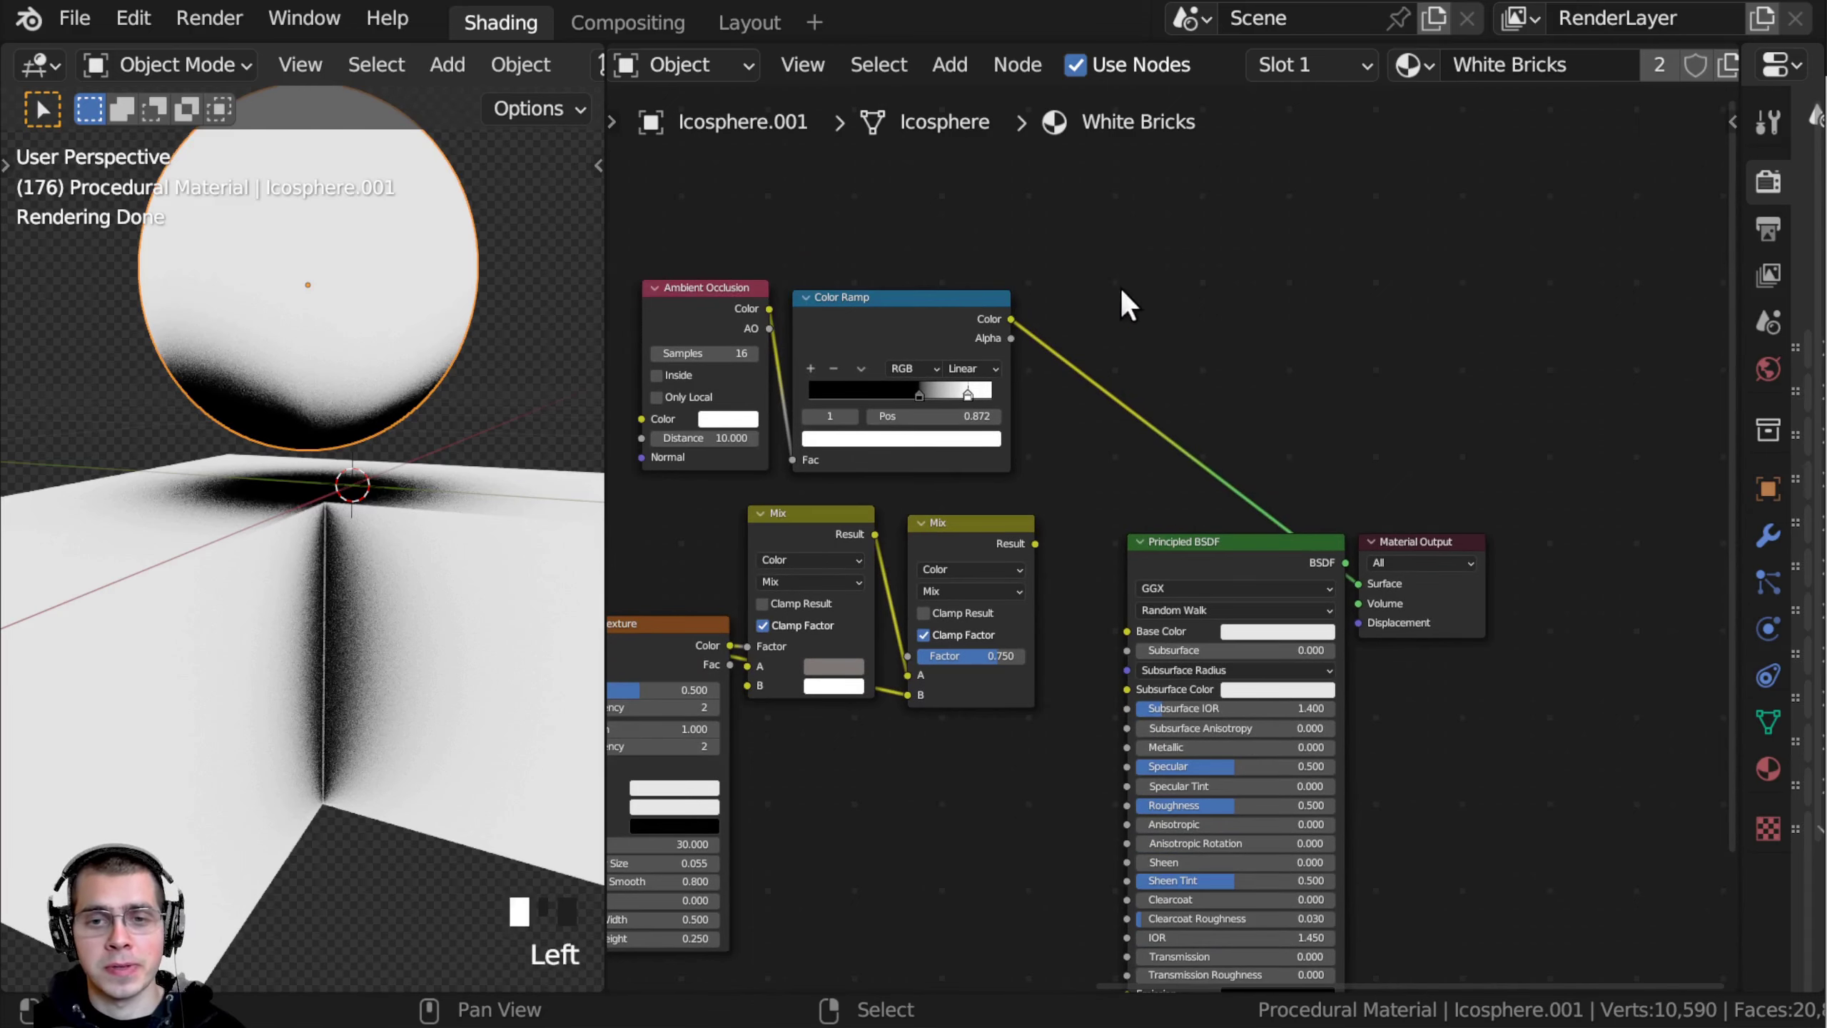
left_click_drag(1124, 295, 1527, 776)
scroll(1211, 549, "up", 2)
left_click_drag(1211, 548, 1475, 489)
scroll(1108, 637, "up", 2)
Step: Duplicate the second Mix node and place the copy in the space before the Principled BSDF
left_click(966, 622)
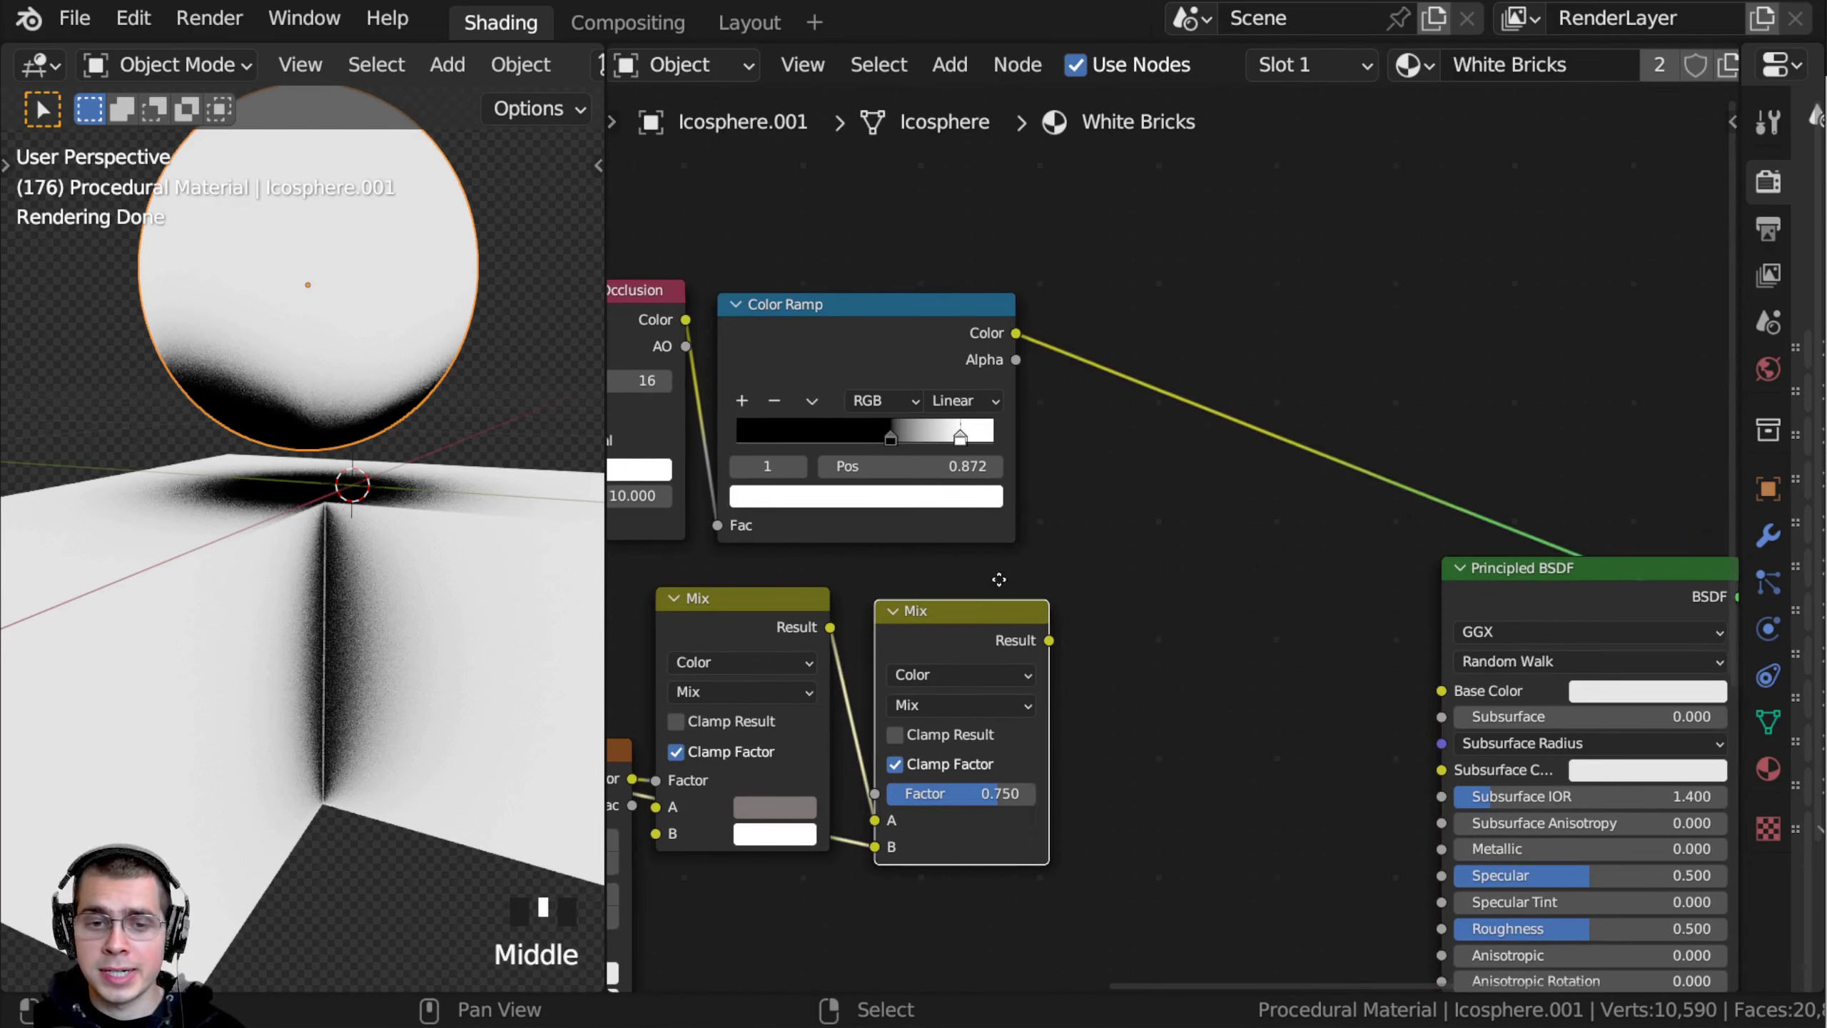
middle_click_drag(966, 622, 988, 572)
key("shift+d")
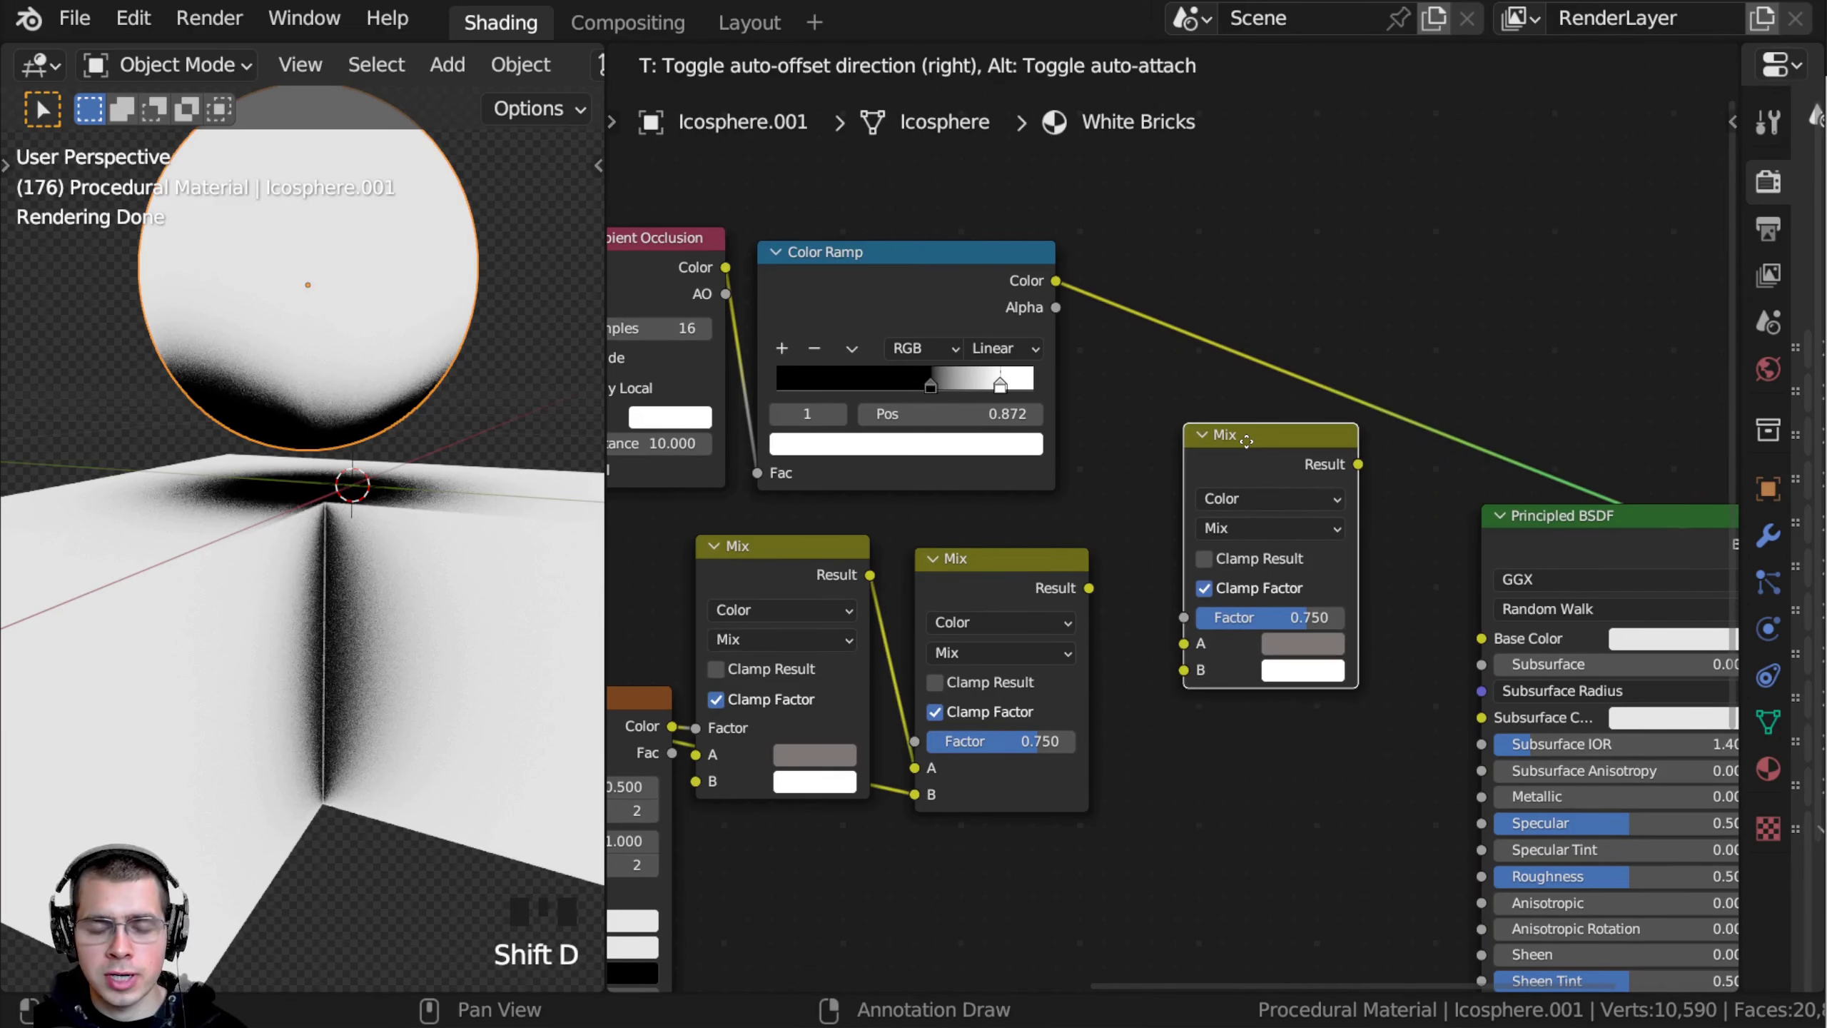
left_click(1244, 441)
scroll(1162, 591, "up", 2)
middle_click_drag(1162, 591, 1211, 582)
Step: Connect the Color Ramp's Color to the third Mix node's B and the second Mix's Result to its A, checking the inner corner
left_click(877, 239)
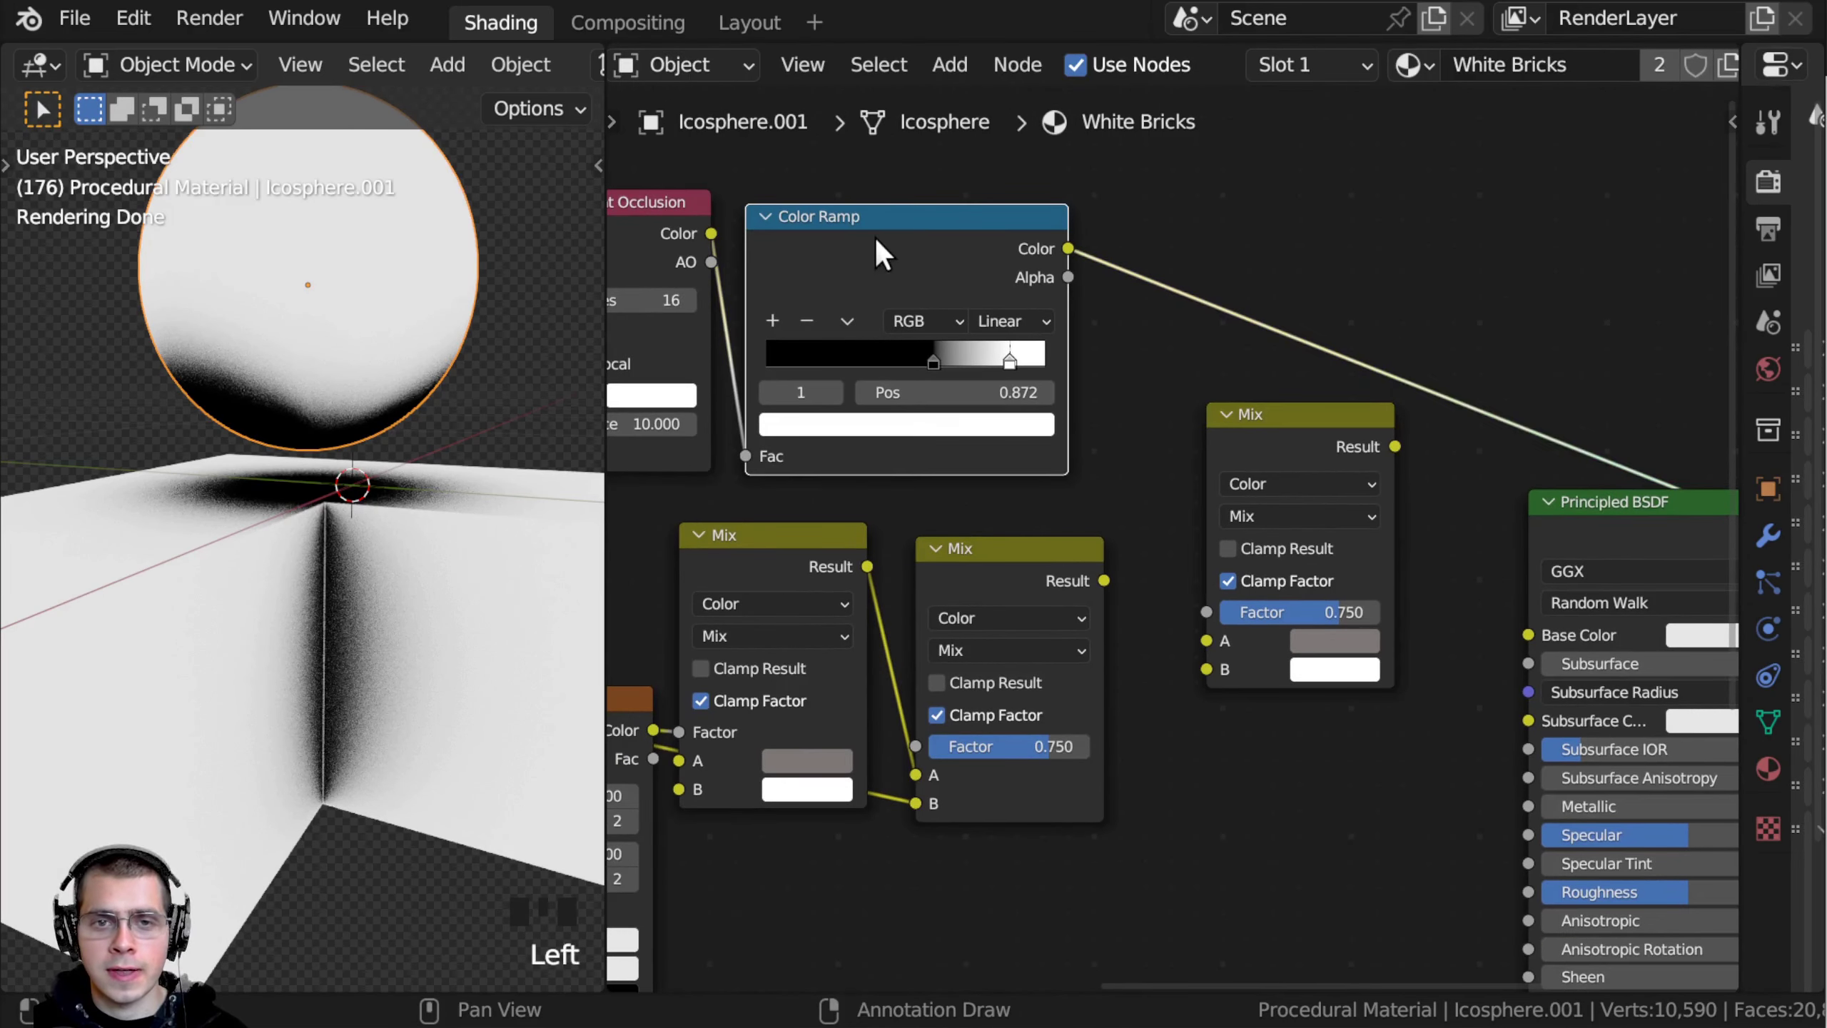
left_click_drag(1068, 248, 1030, 547)
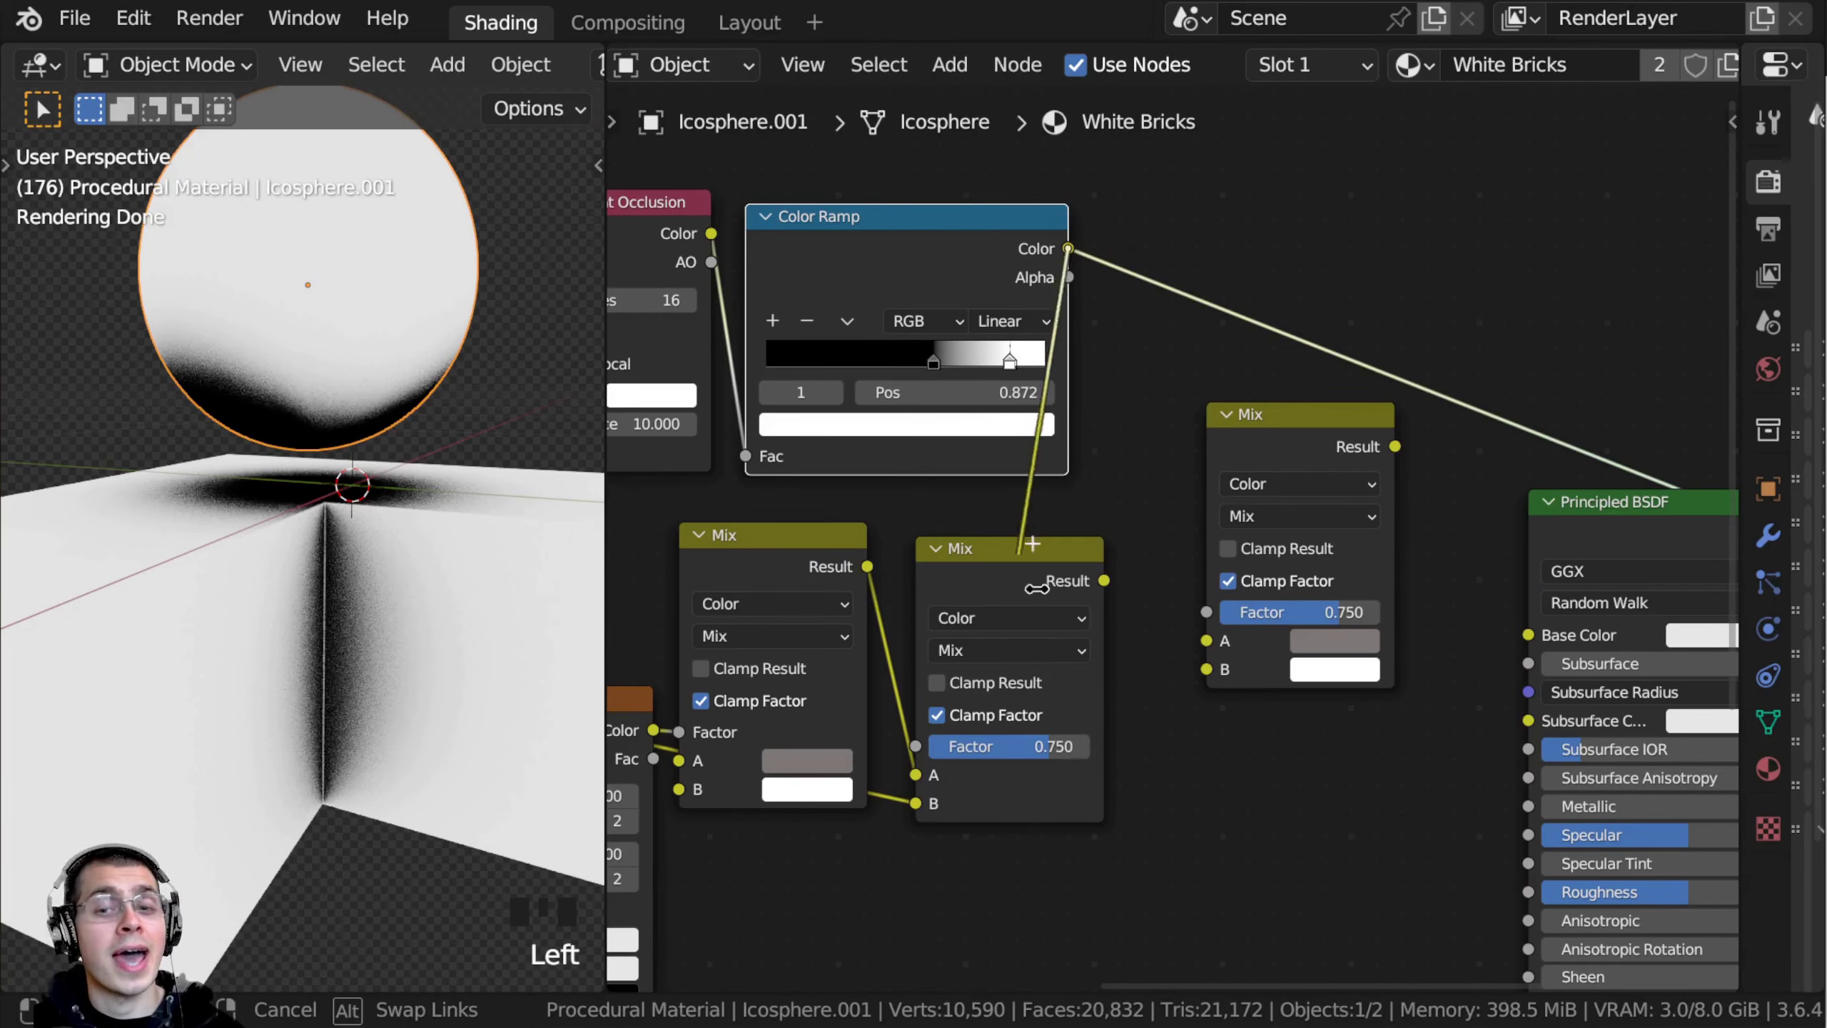
left_click_drag(1205, 674, 1206, 671)
scroll(1130, 624, "up", 1)
middle_click_drag(1129, 624, 1102, 587)
left_click(966, 518)
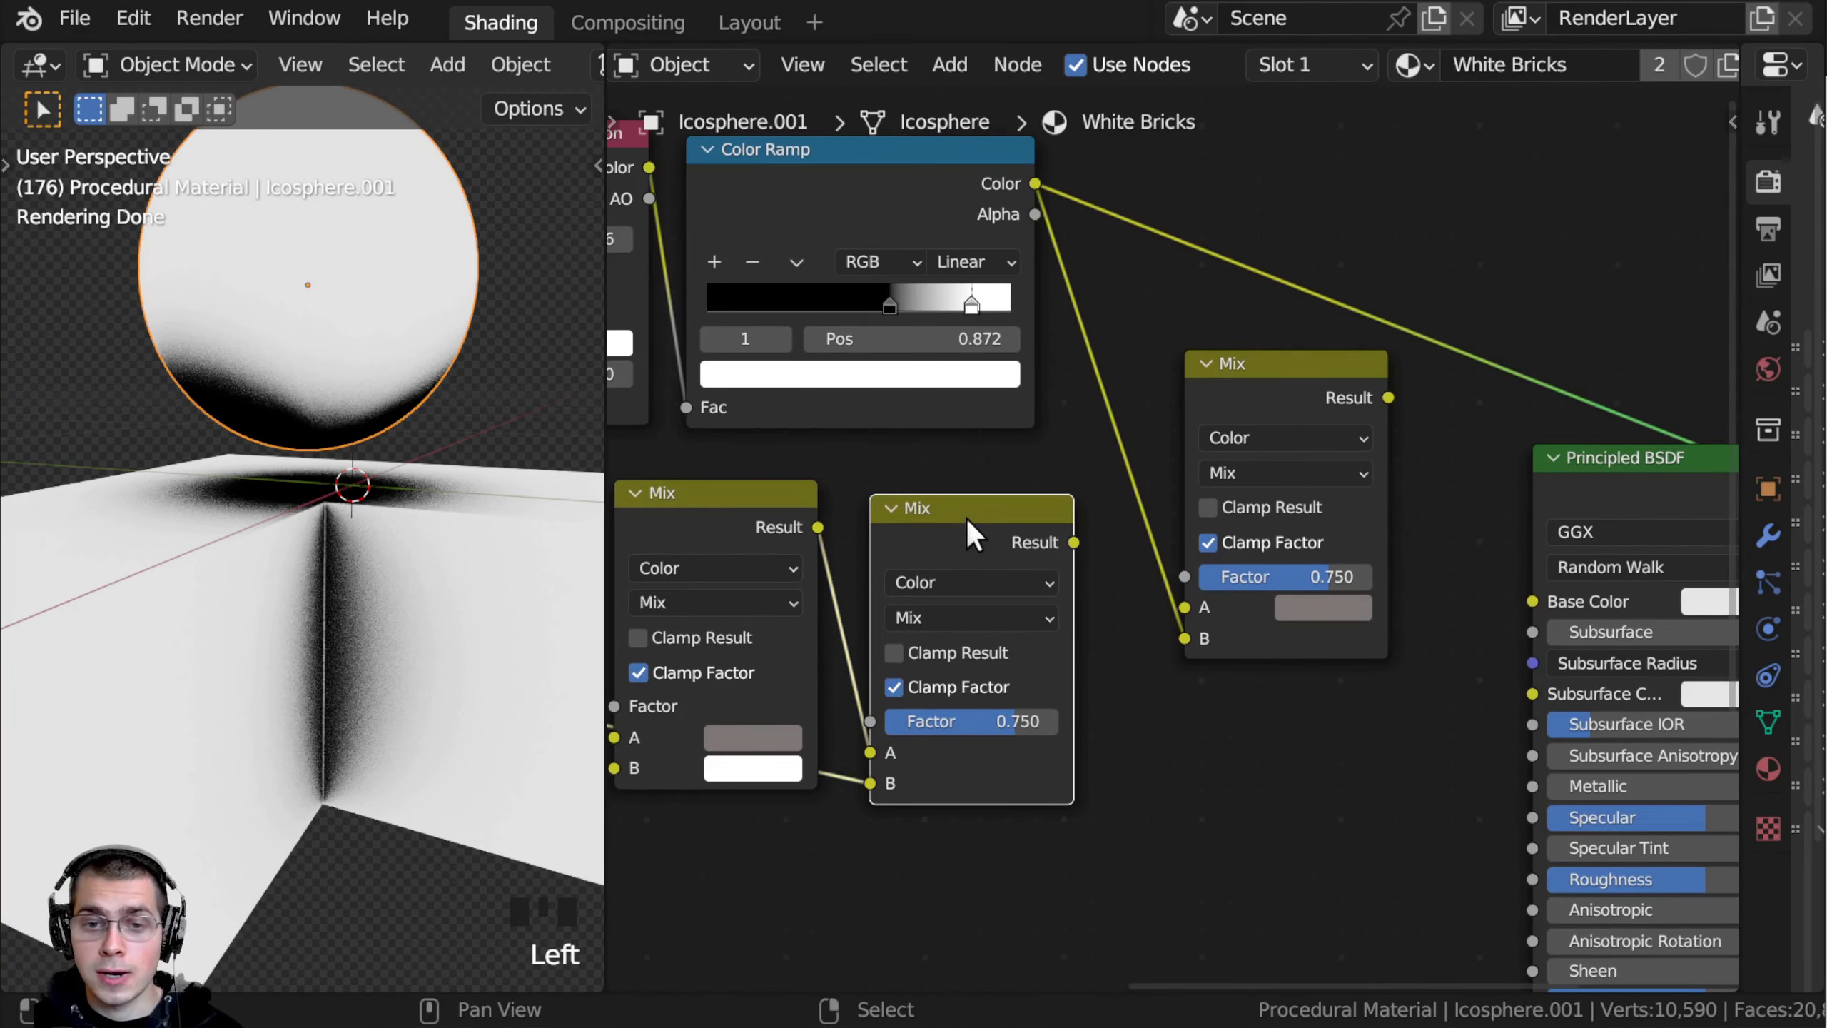
left_click_drag(1075, 541, 1185, 607)
middle_click_drag(403, 546, 273, 431)
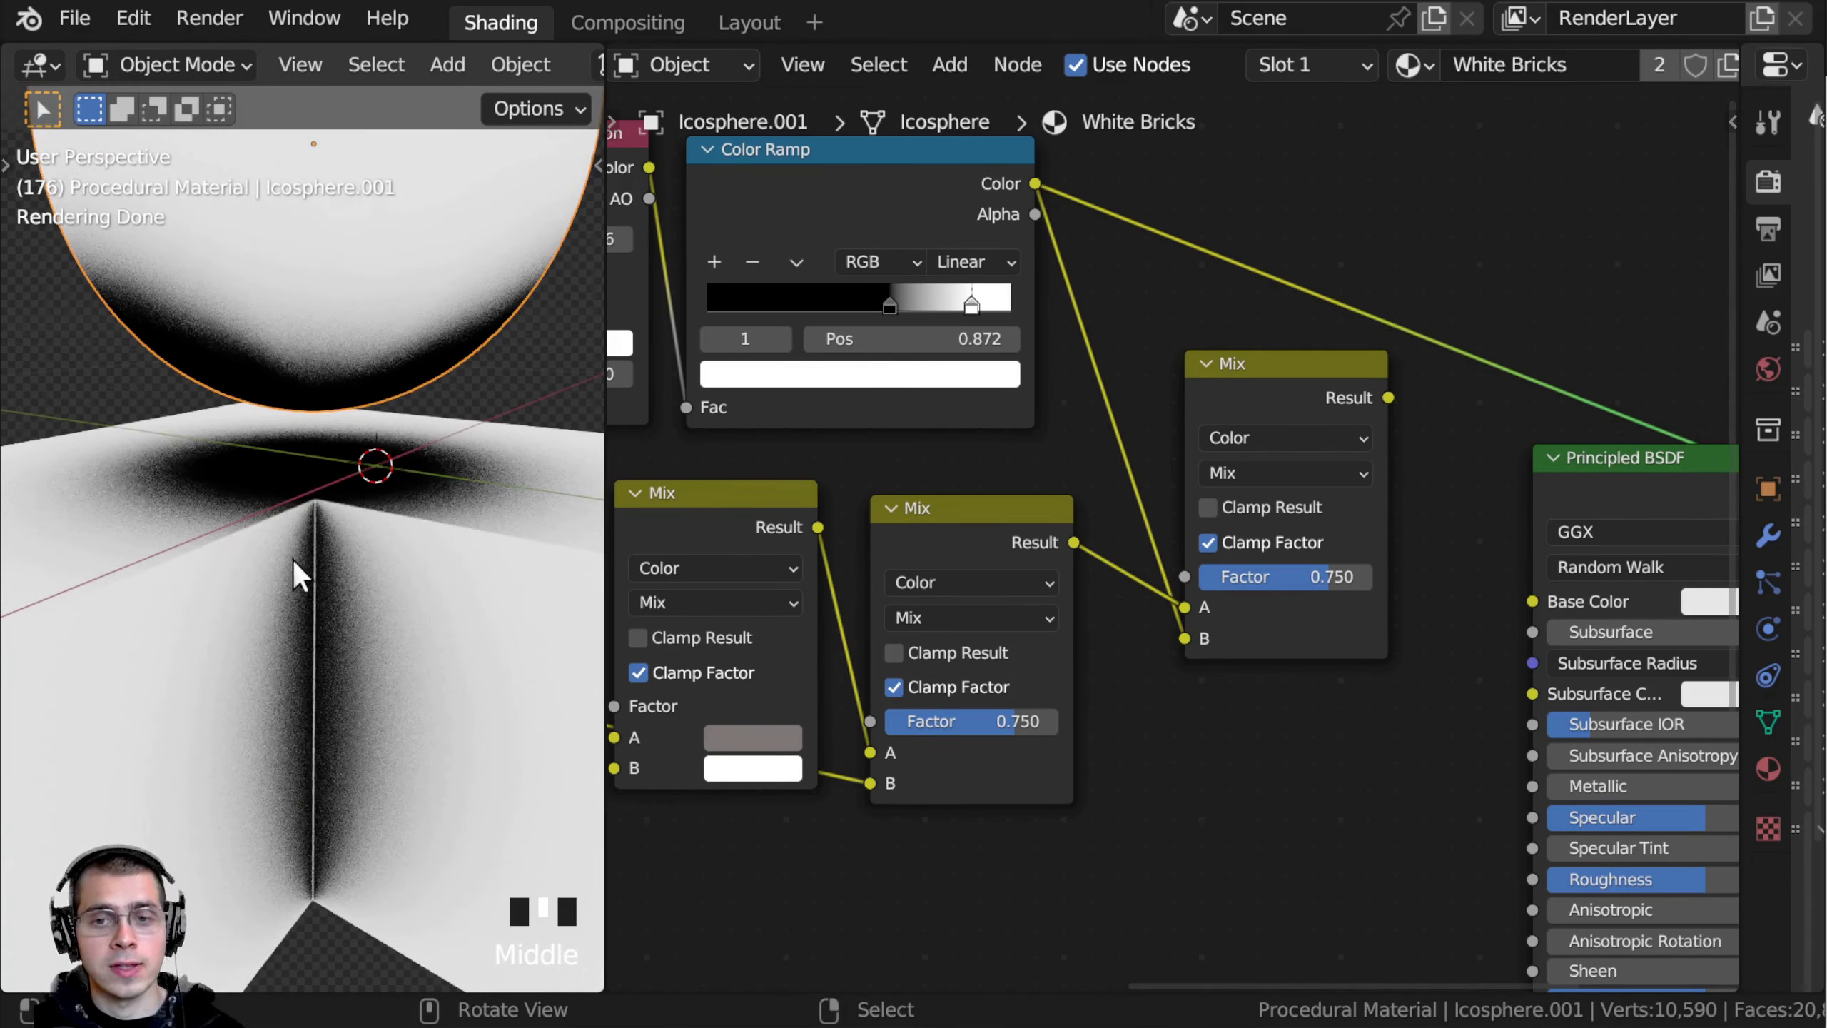
middle_click_drag(340, 528, 302, 566)
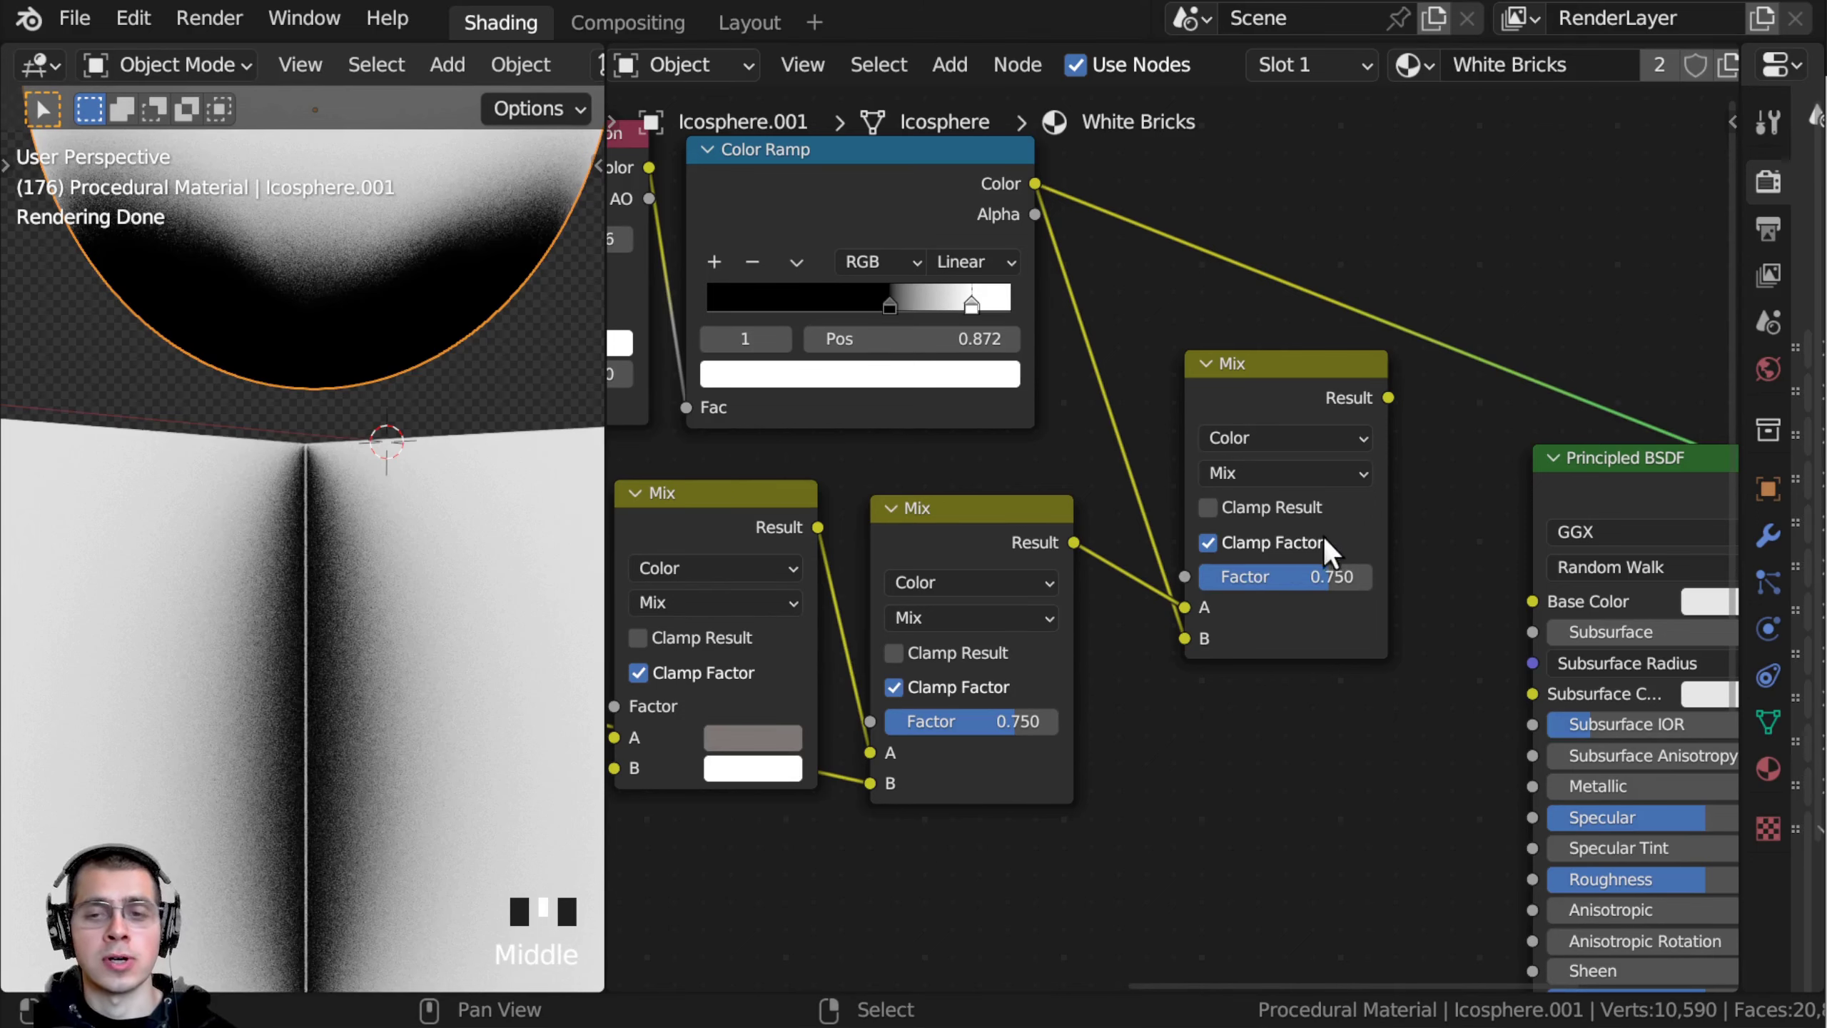
Step: Set the third Mix node's blending mode to Darken and preview its Result on the sphere and block
scroll(1267, 490, "up", 1)
left_click(1236, 461)
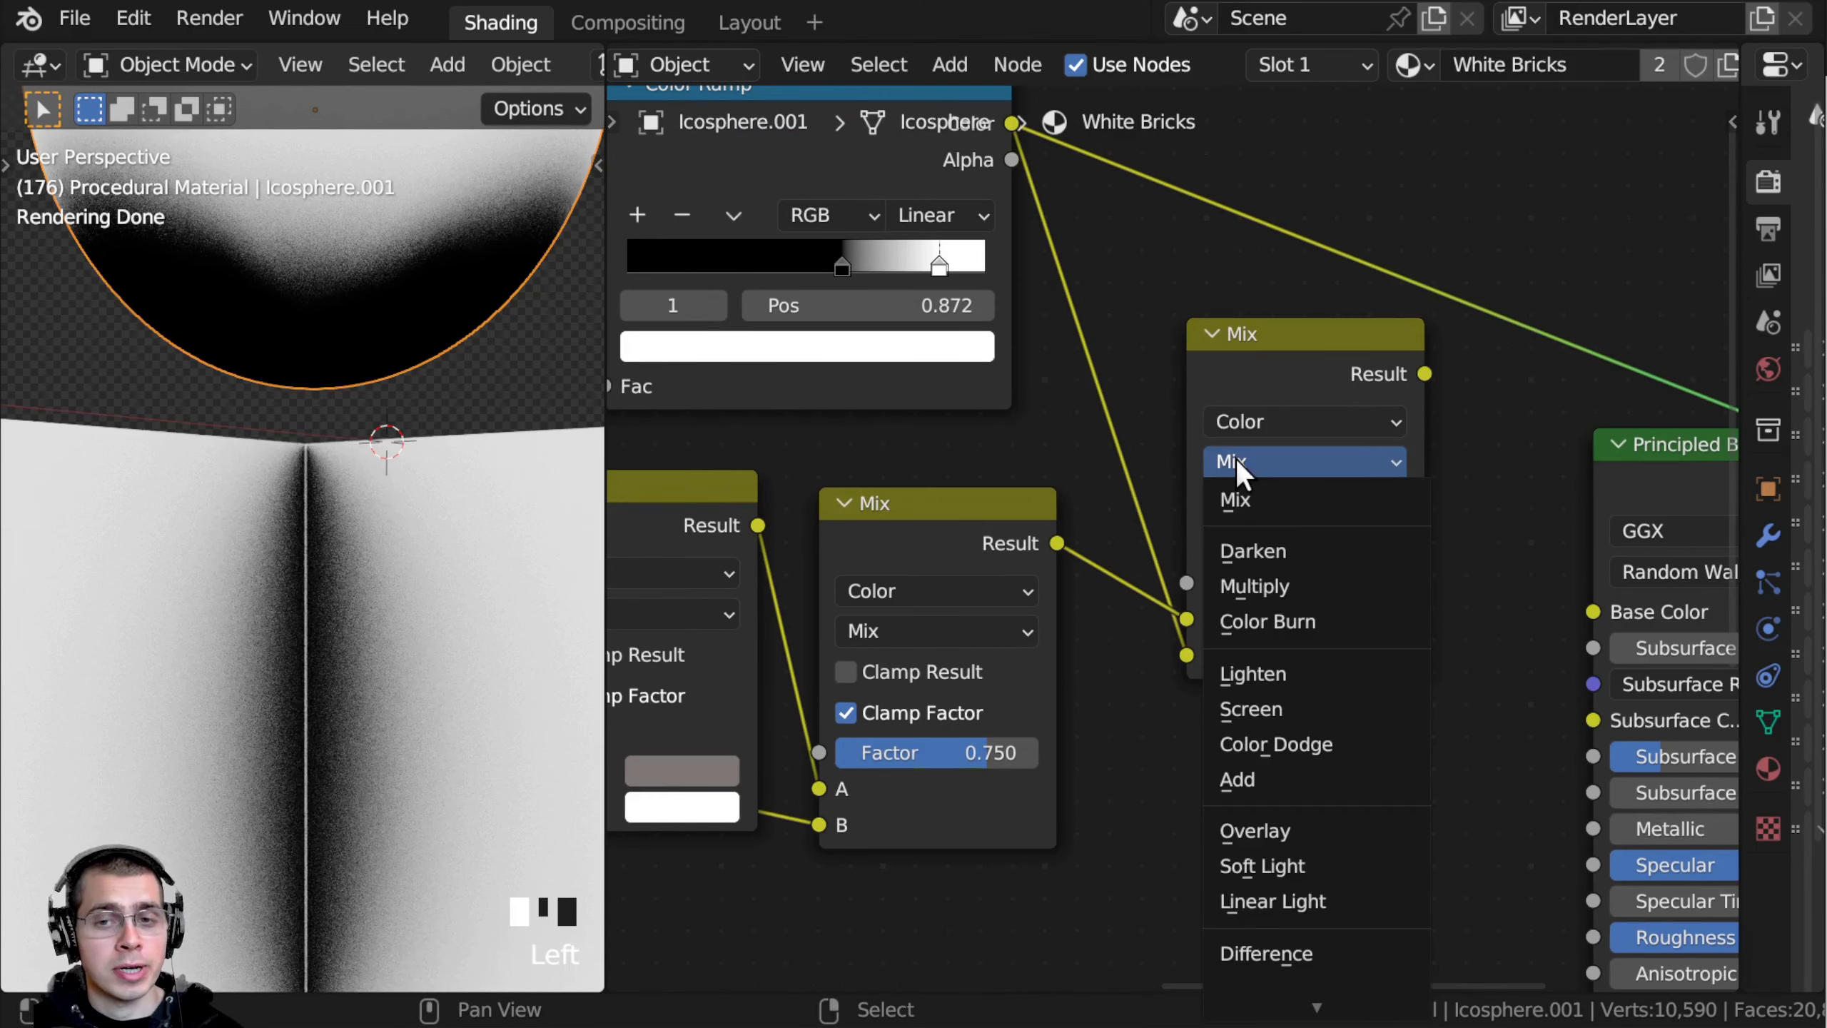
left_click(1265, 551)
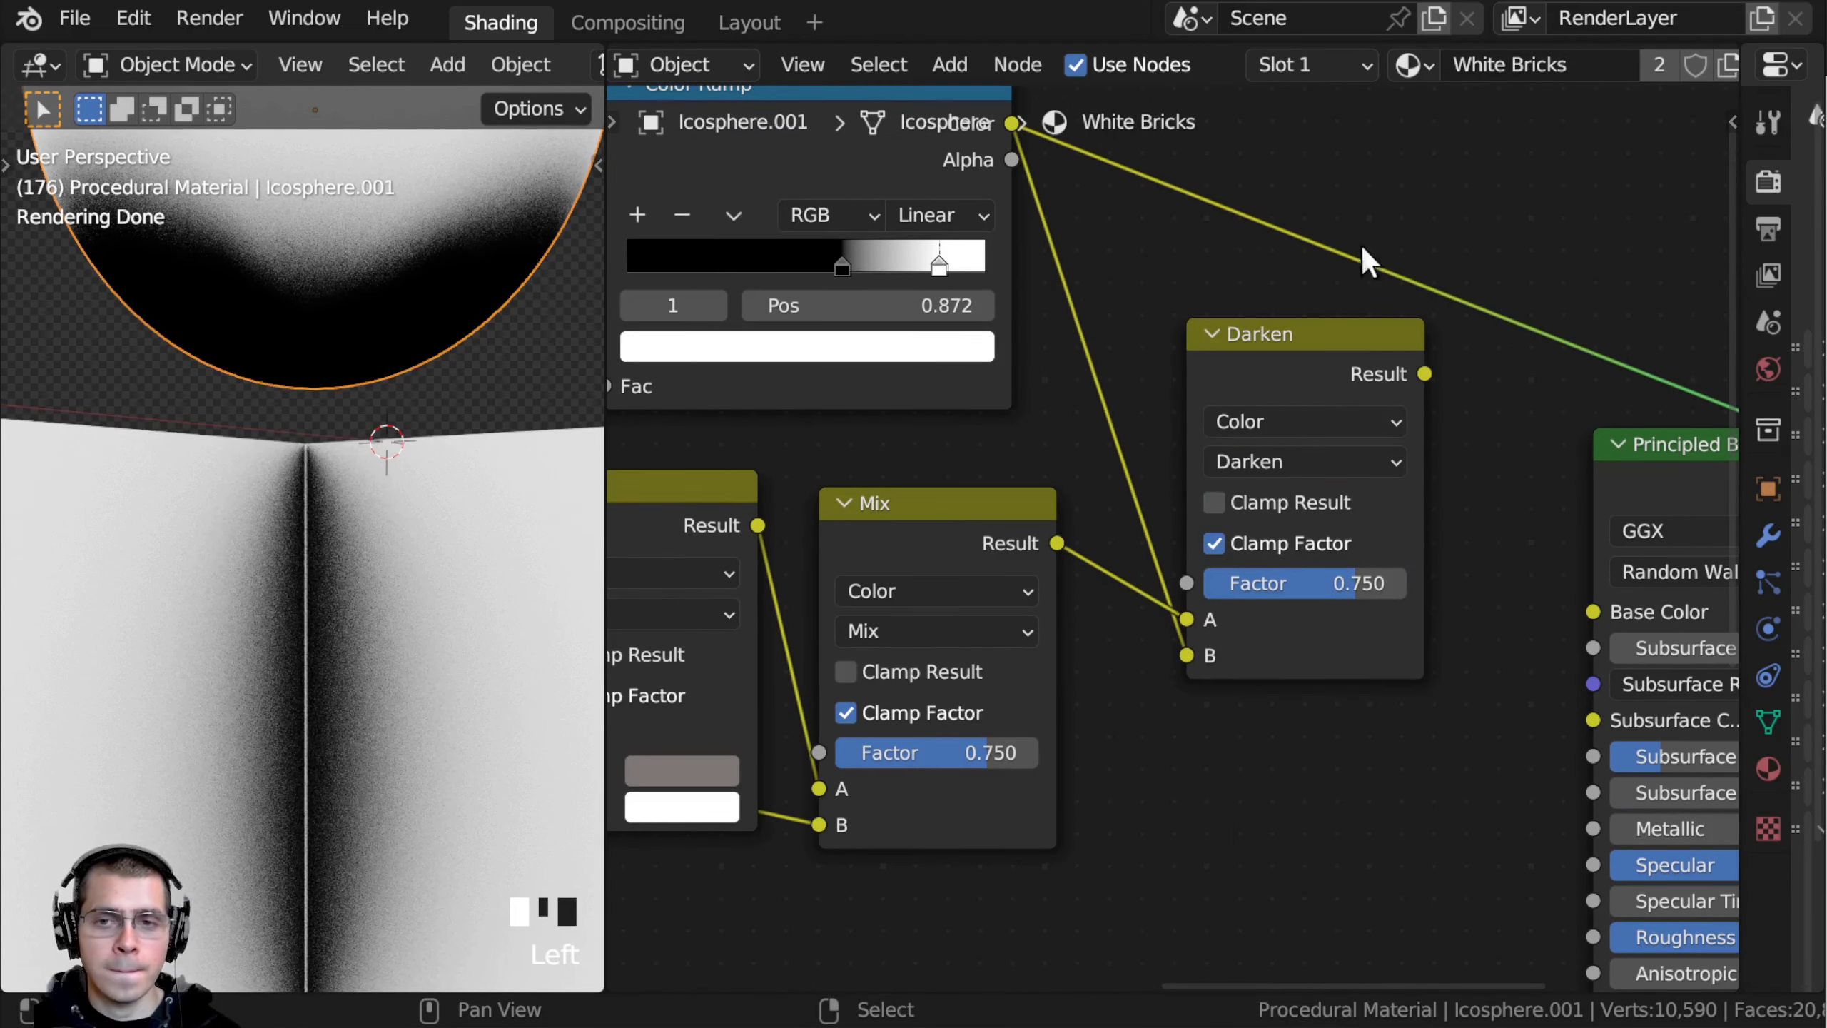
left_click(1302, 357, "ctrl+shift")
left_click_drag(1315, 368, 1310, 366)
middle_click_drag(308, 563, 331, 551, "shift")
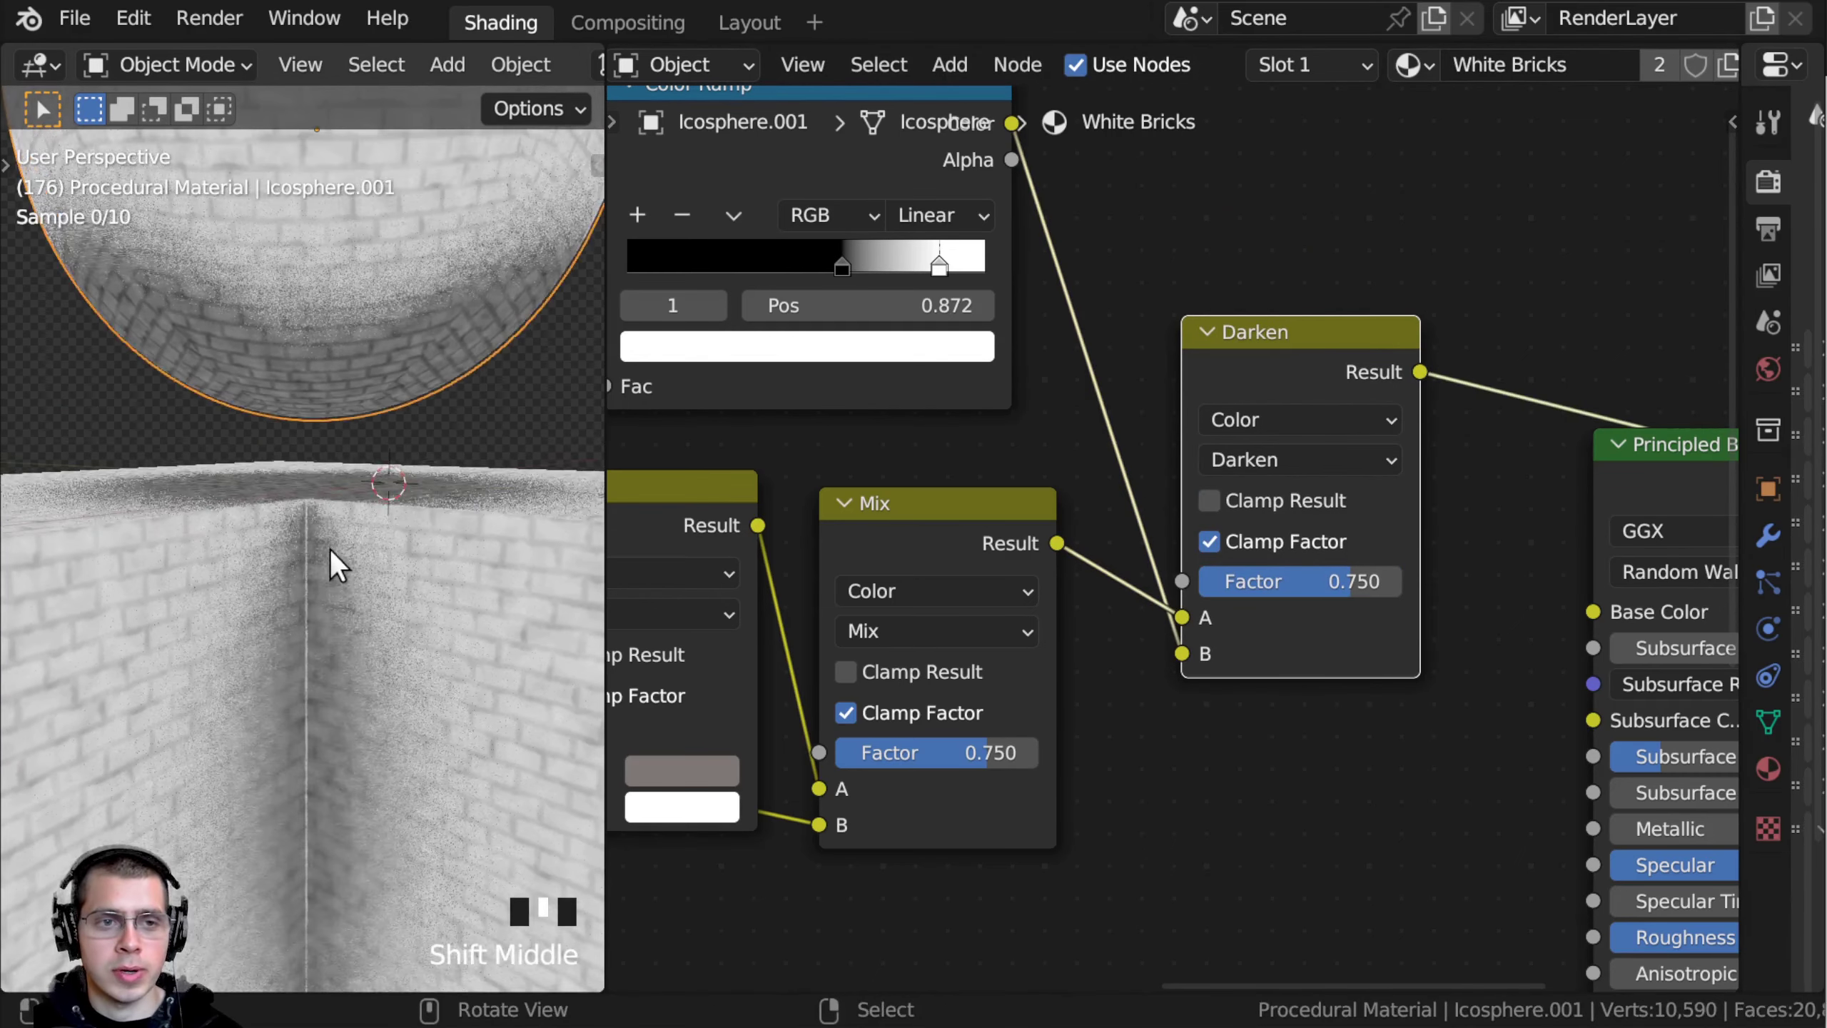
Step: Set the Darken node's Factor to 0.4
left_click_drag(1351, 581, 1308, 578)
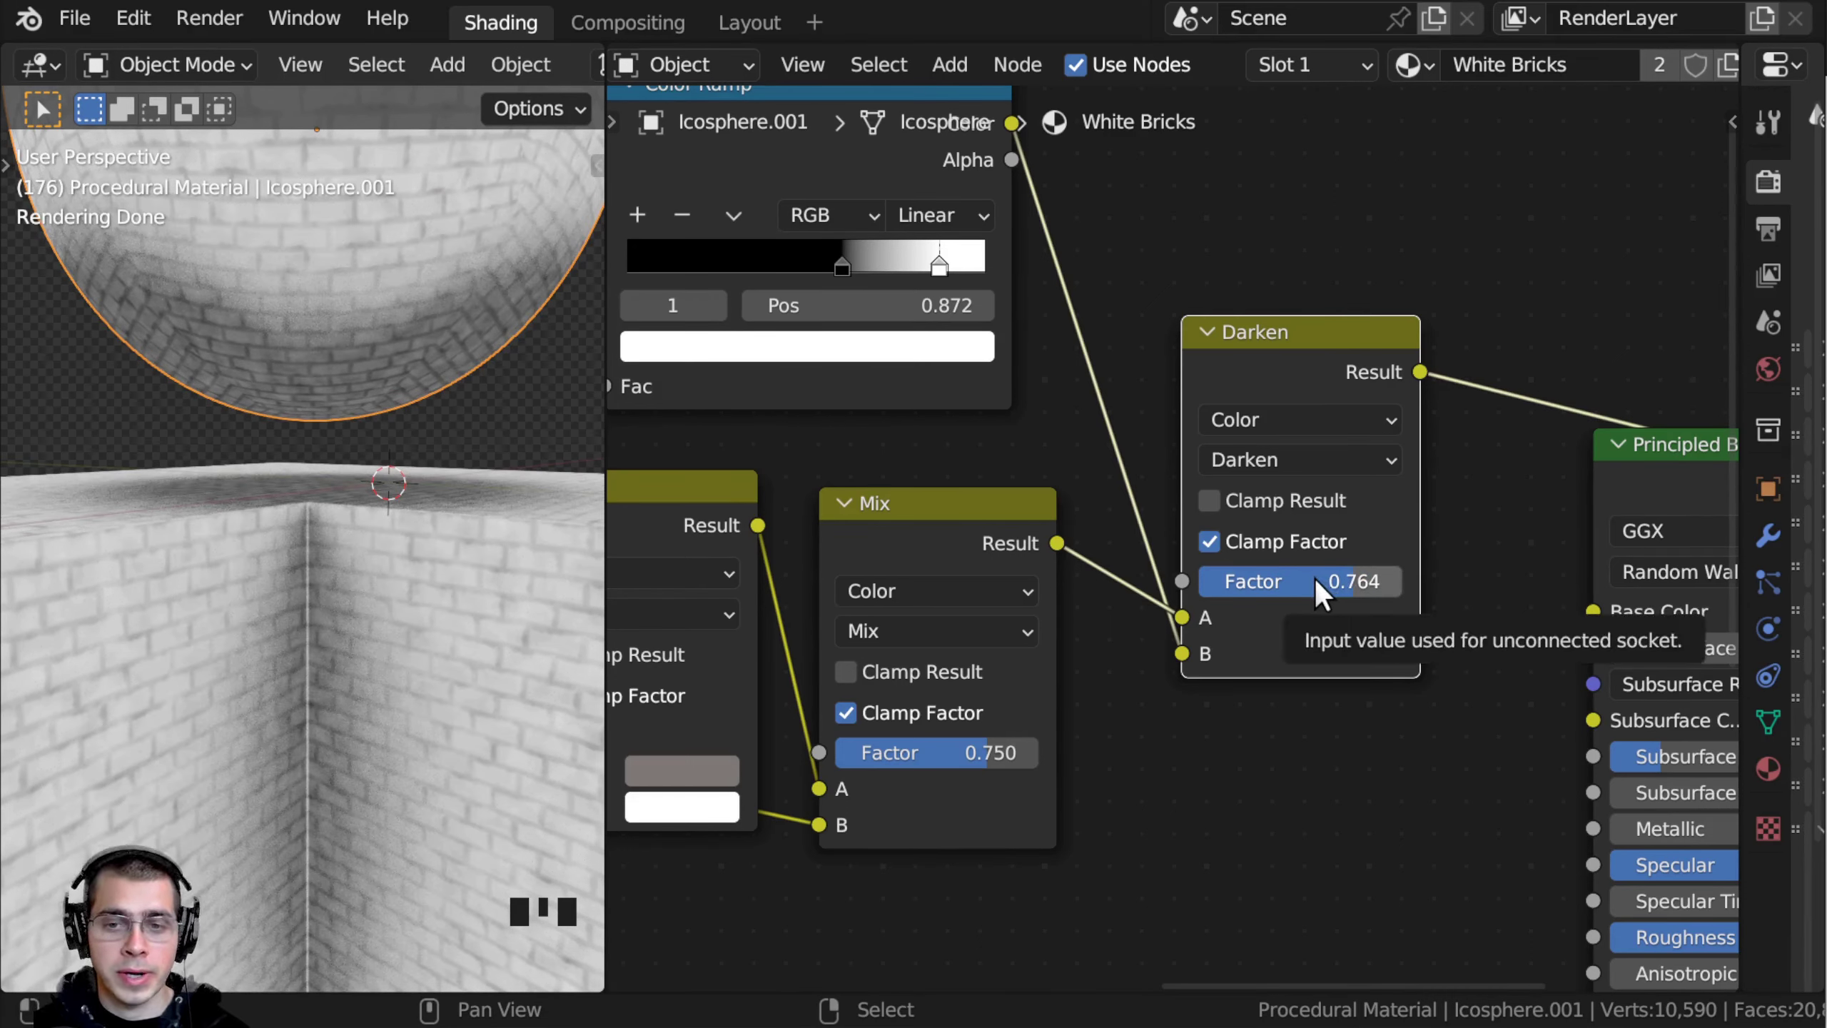
left_click(1314, 581)
type(".4")
key("Return")
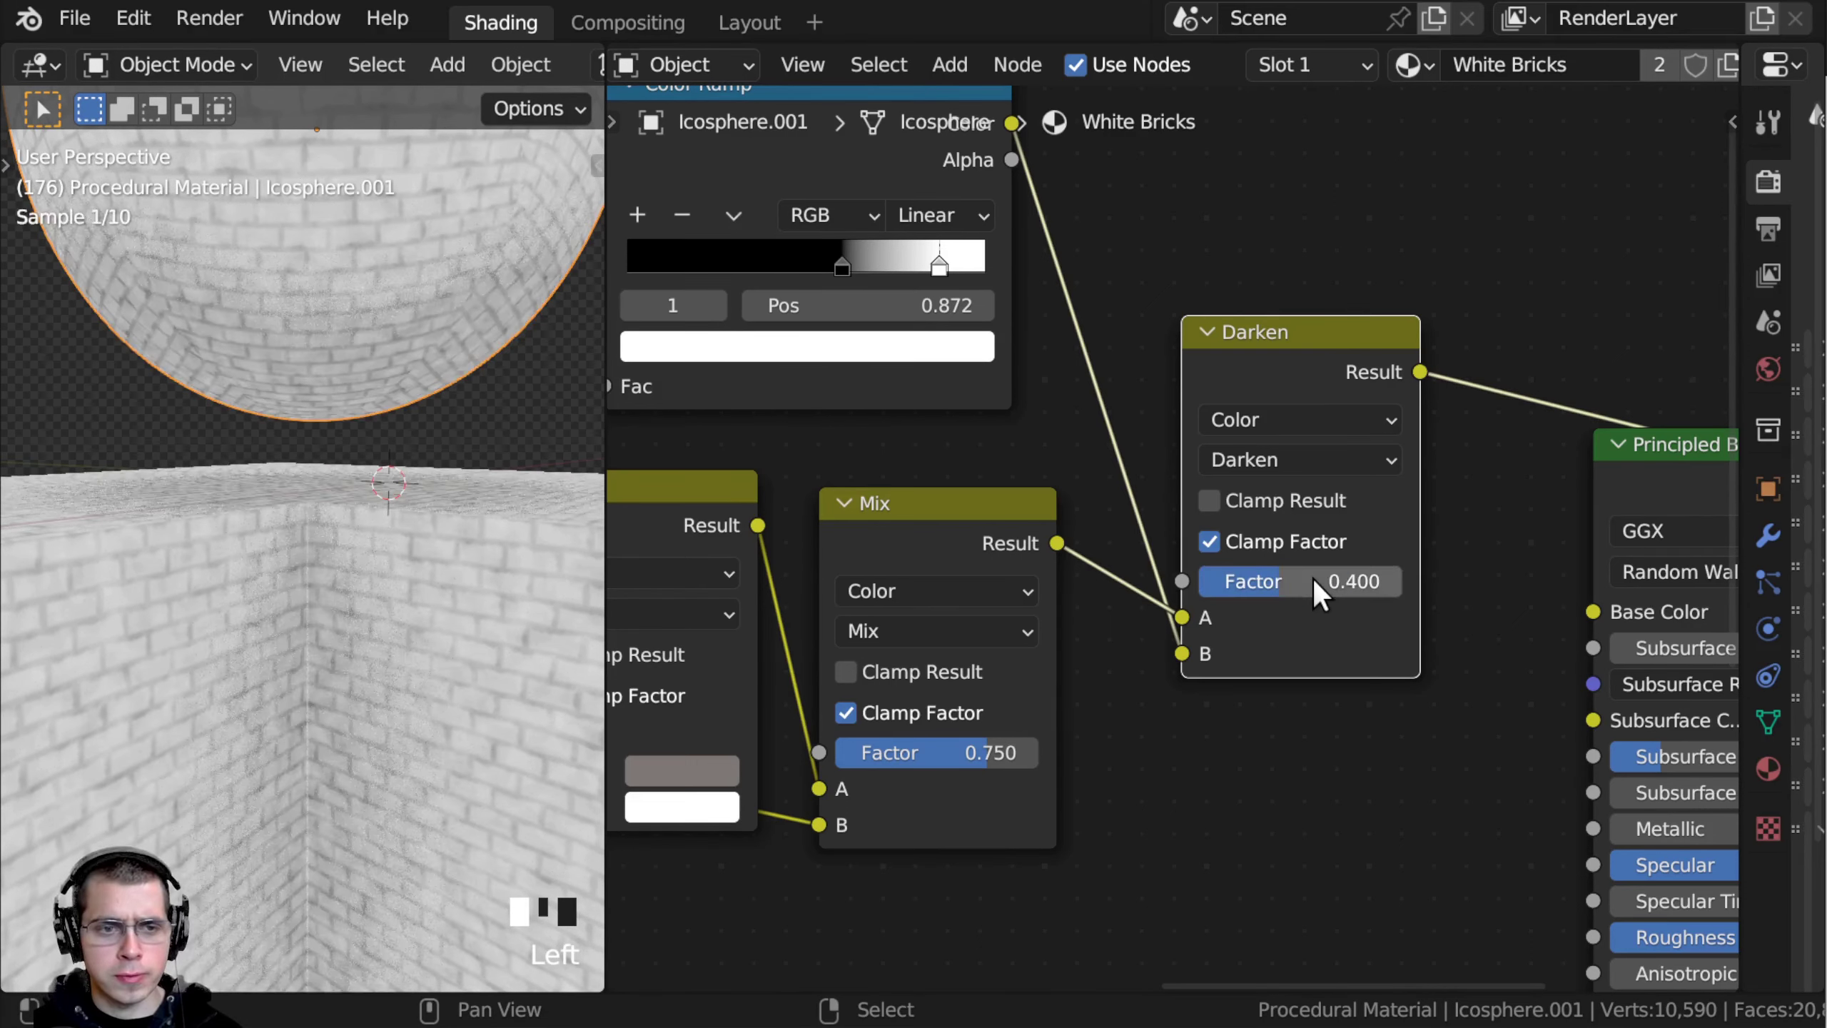
scroll(280, 558, "up", 2)
mouse_move(1242, 596)
left_mouse_down()
mouse_move(1336, 596)
mouse_move(1241, 596)
left_mouse_up()
scroll(1303, 461, "down", 4)
Step: Move the Darken node closer to the second Mix node and connect its Result to the Principled BSDF's Base Color
left_click_drag(1265, 413, 1229, 411)
middle_click_drag(1251, 392, 1085, 376)
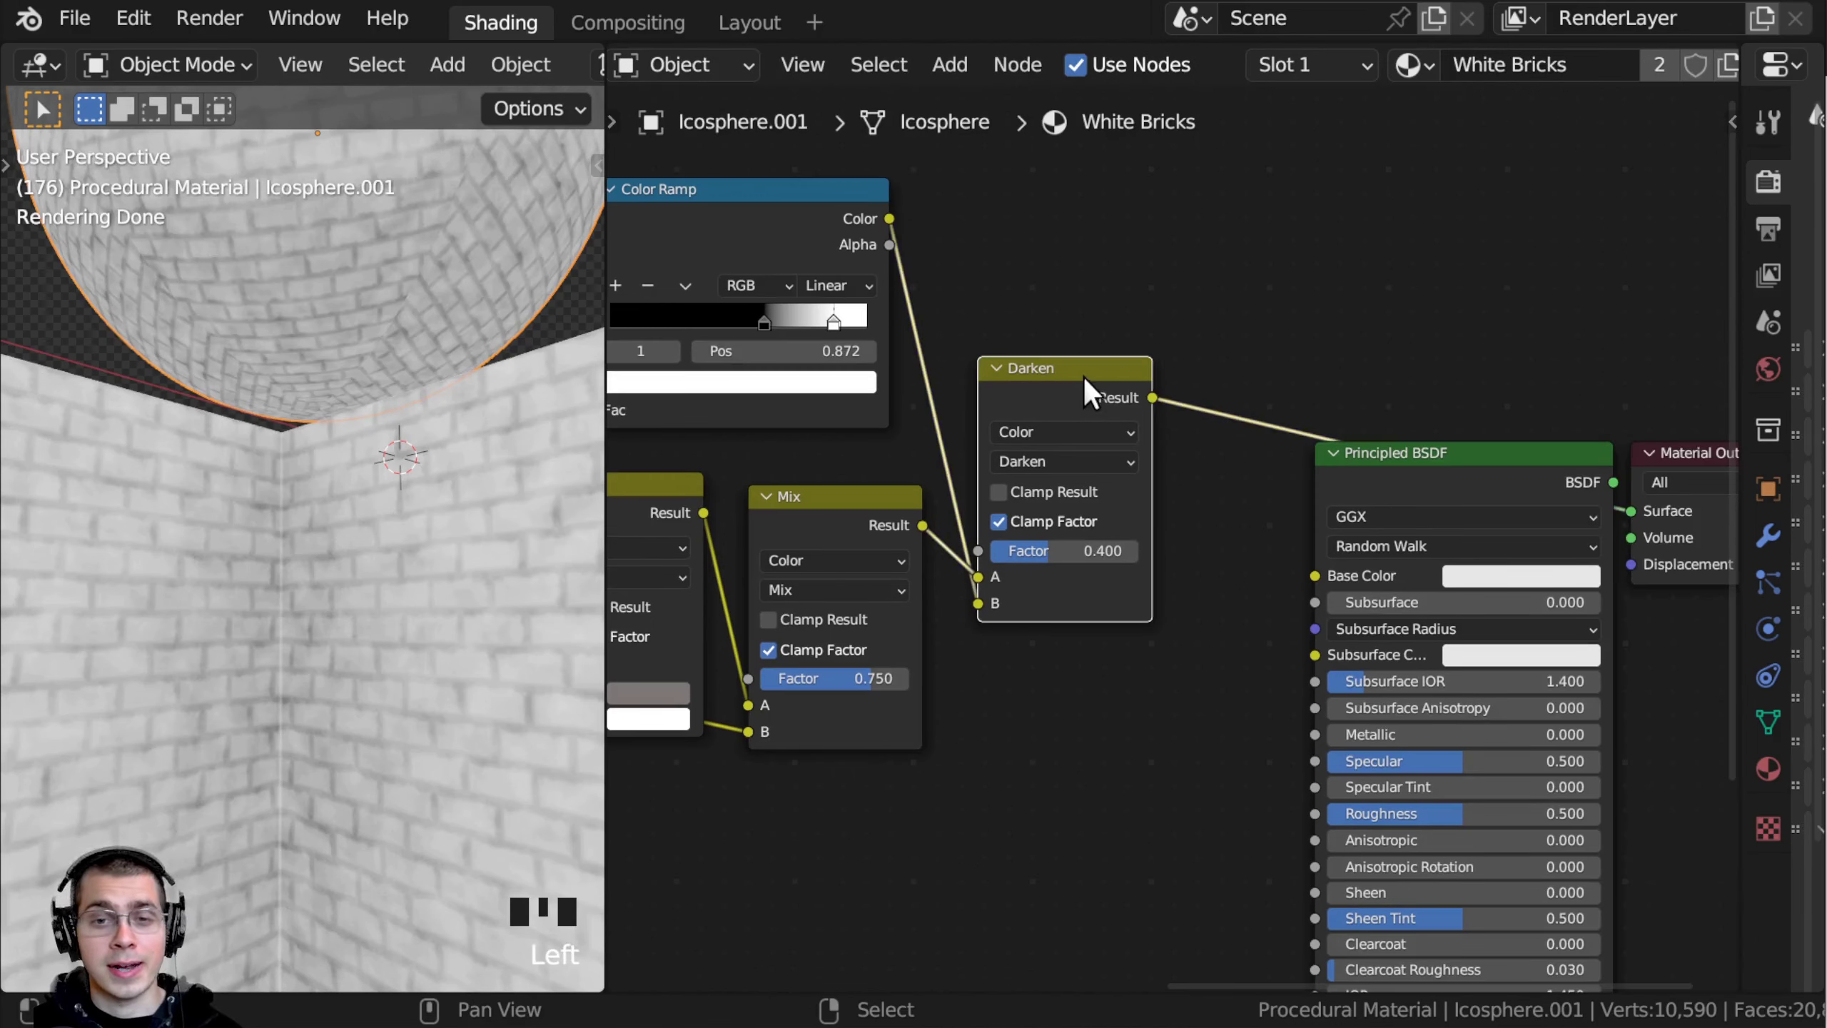
left_click_drag(1154, 400, 1315, 577)
scroll(1326, 601, "up", 1)
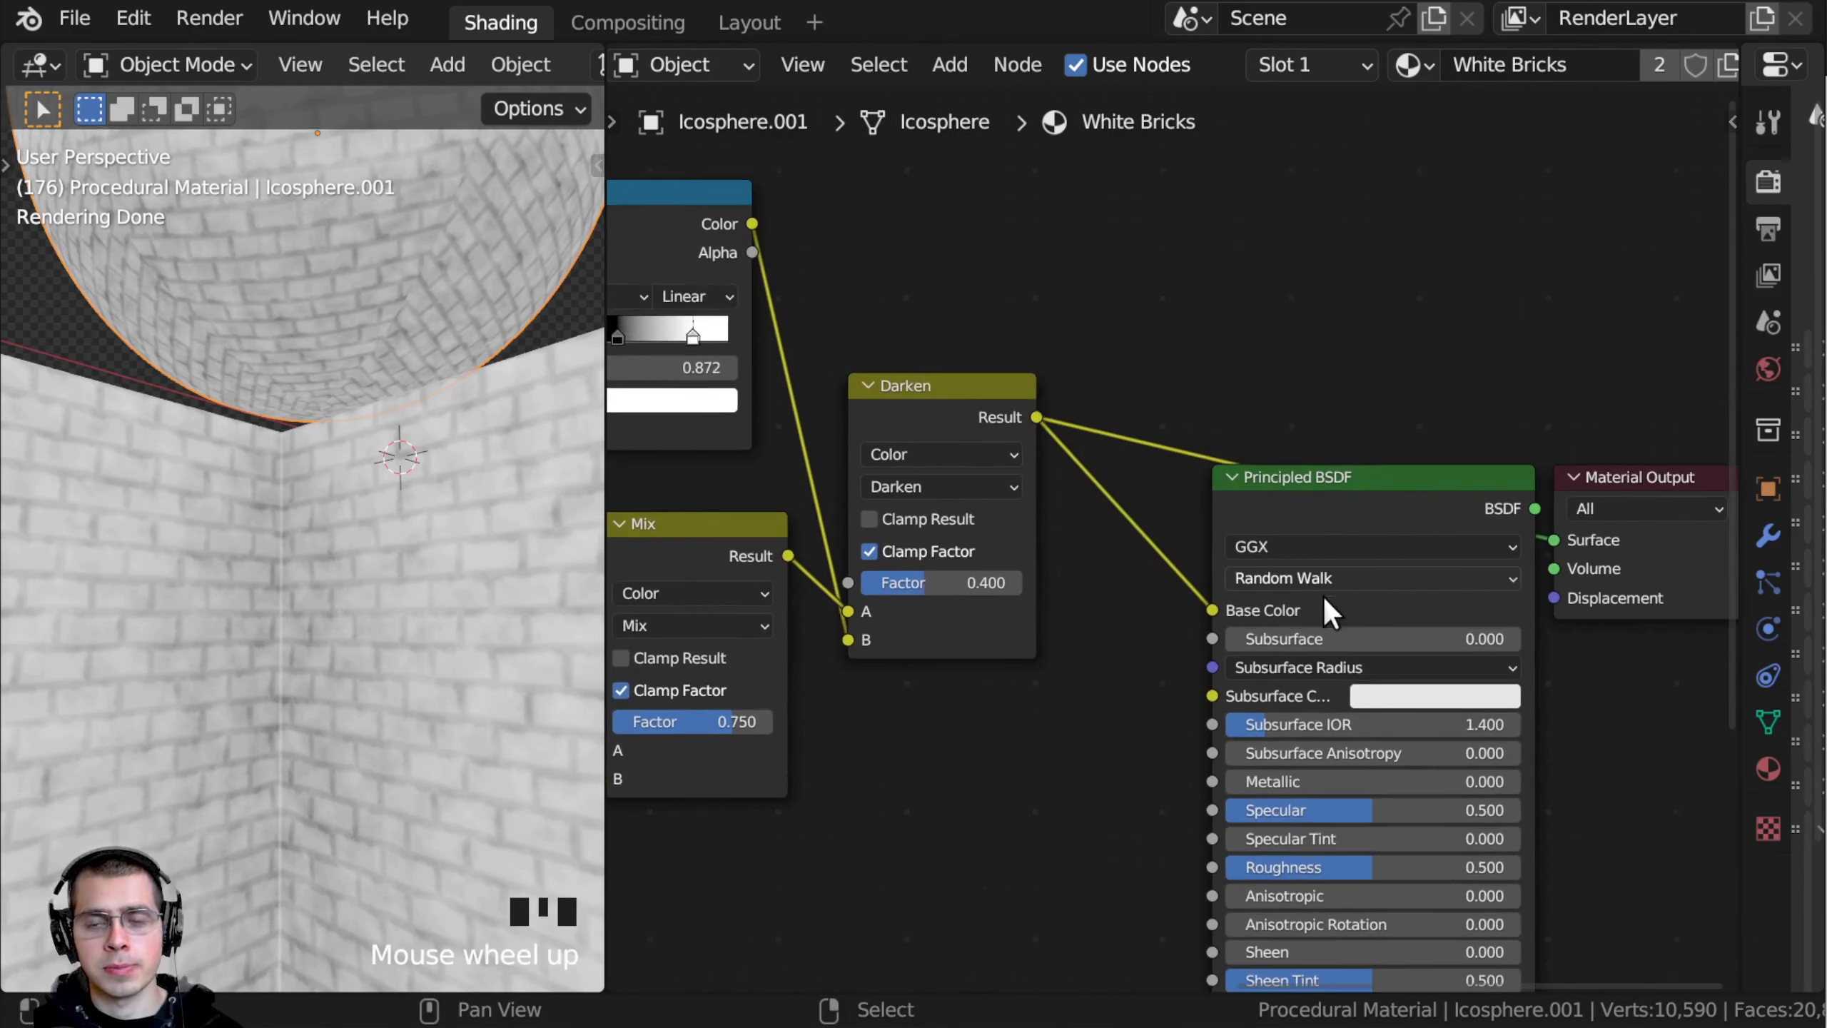
Step: Preview the Principled BSDF through the Material Output and inspect the shaded bricks on the sphere and block
left_click(1414, 480, "ctrl+shift")
scroll(457, 523, "down", 2)
left_click_drag(1246, 365, 1561, 644)
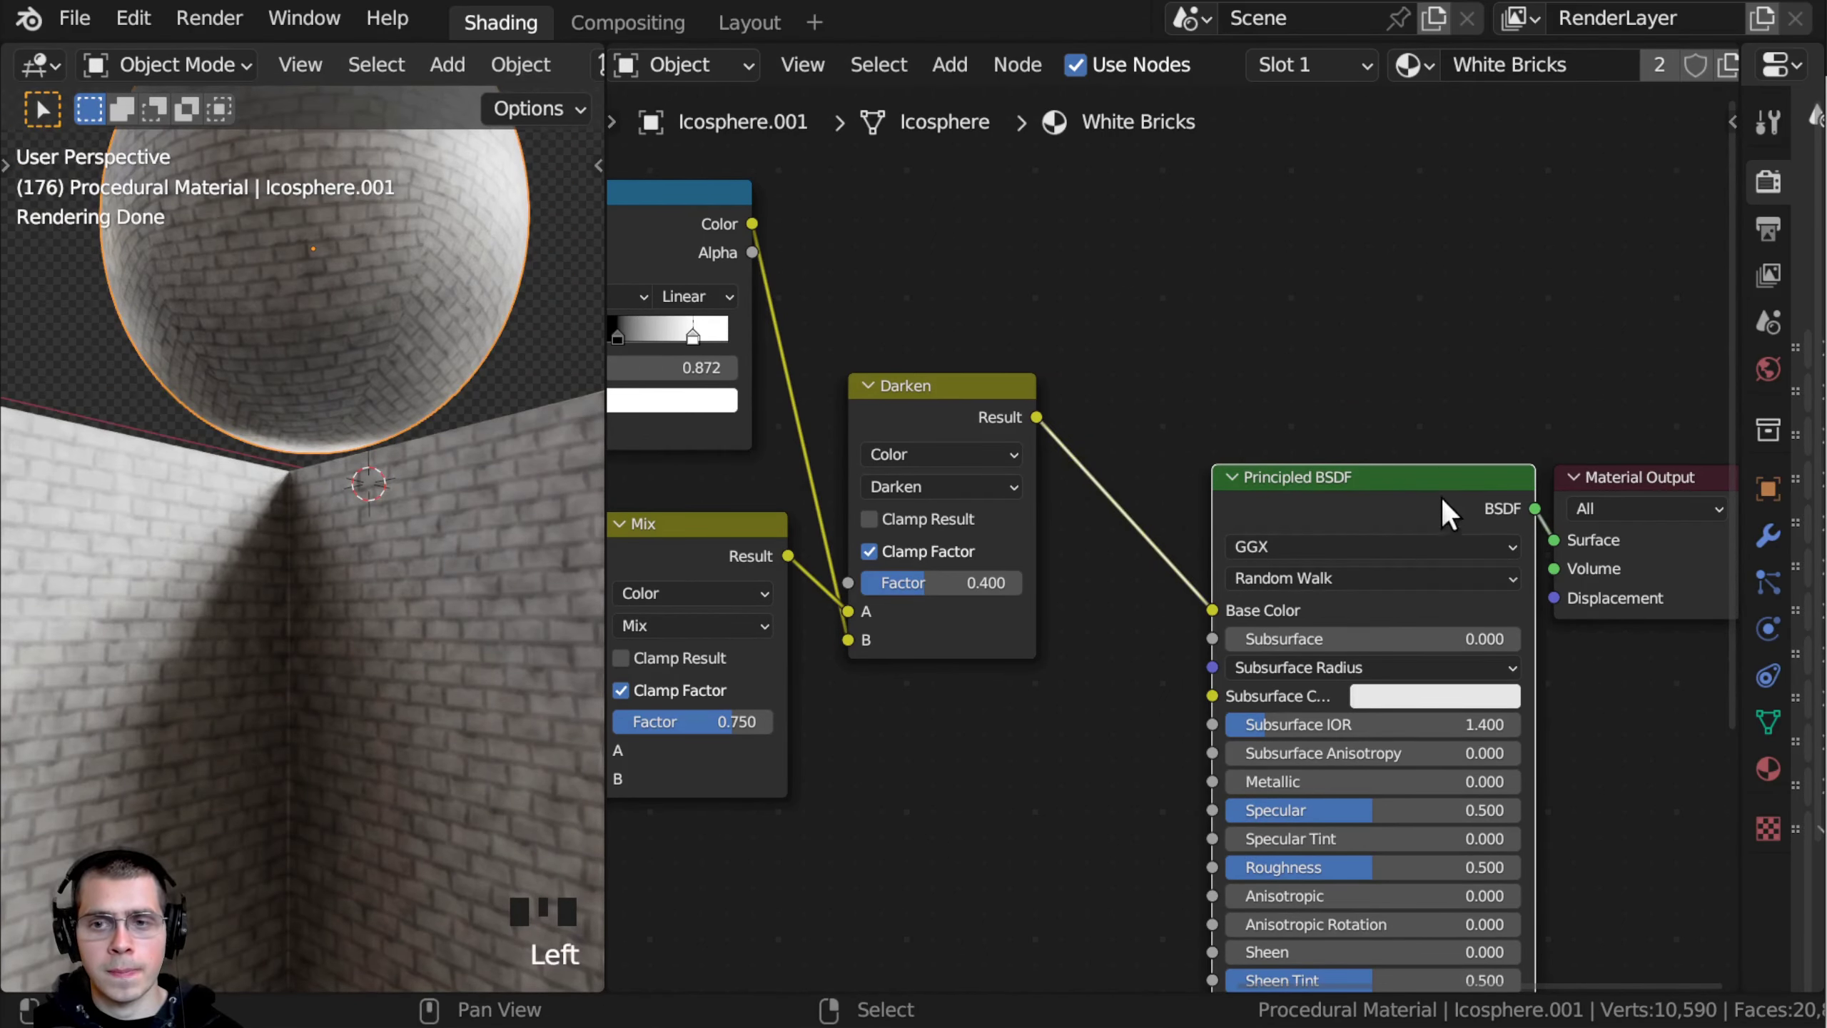
left_click_drag(1443, 502, 1445, 404)
scroll(288, 536, "down", 2)
middle_click_drag(302, 536, 267, 581)
key("alt+a")
middle_click_drag(267, 581, 307, 586)
scroll(223, 669, "down", 1, "shift")
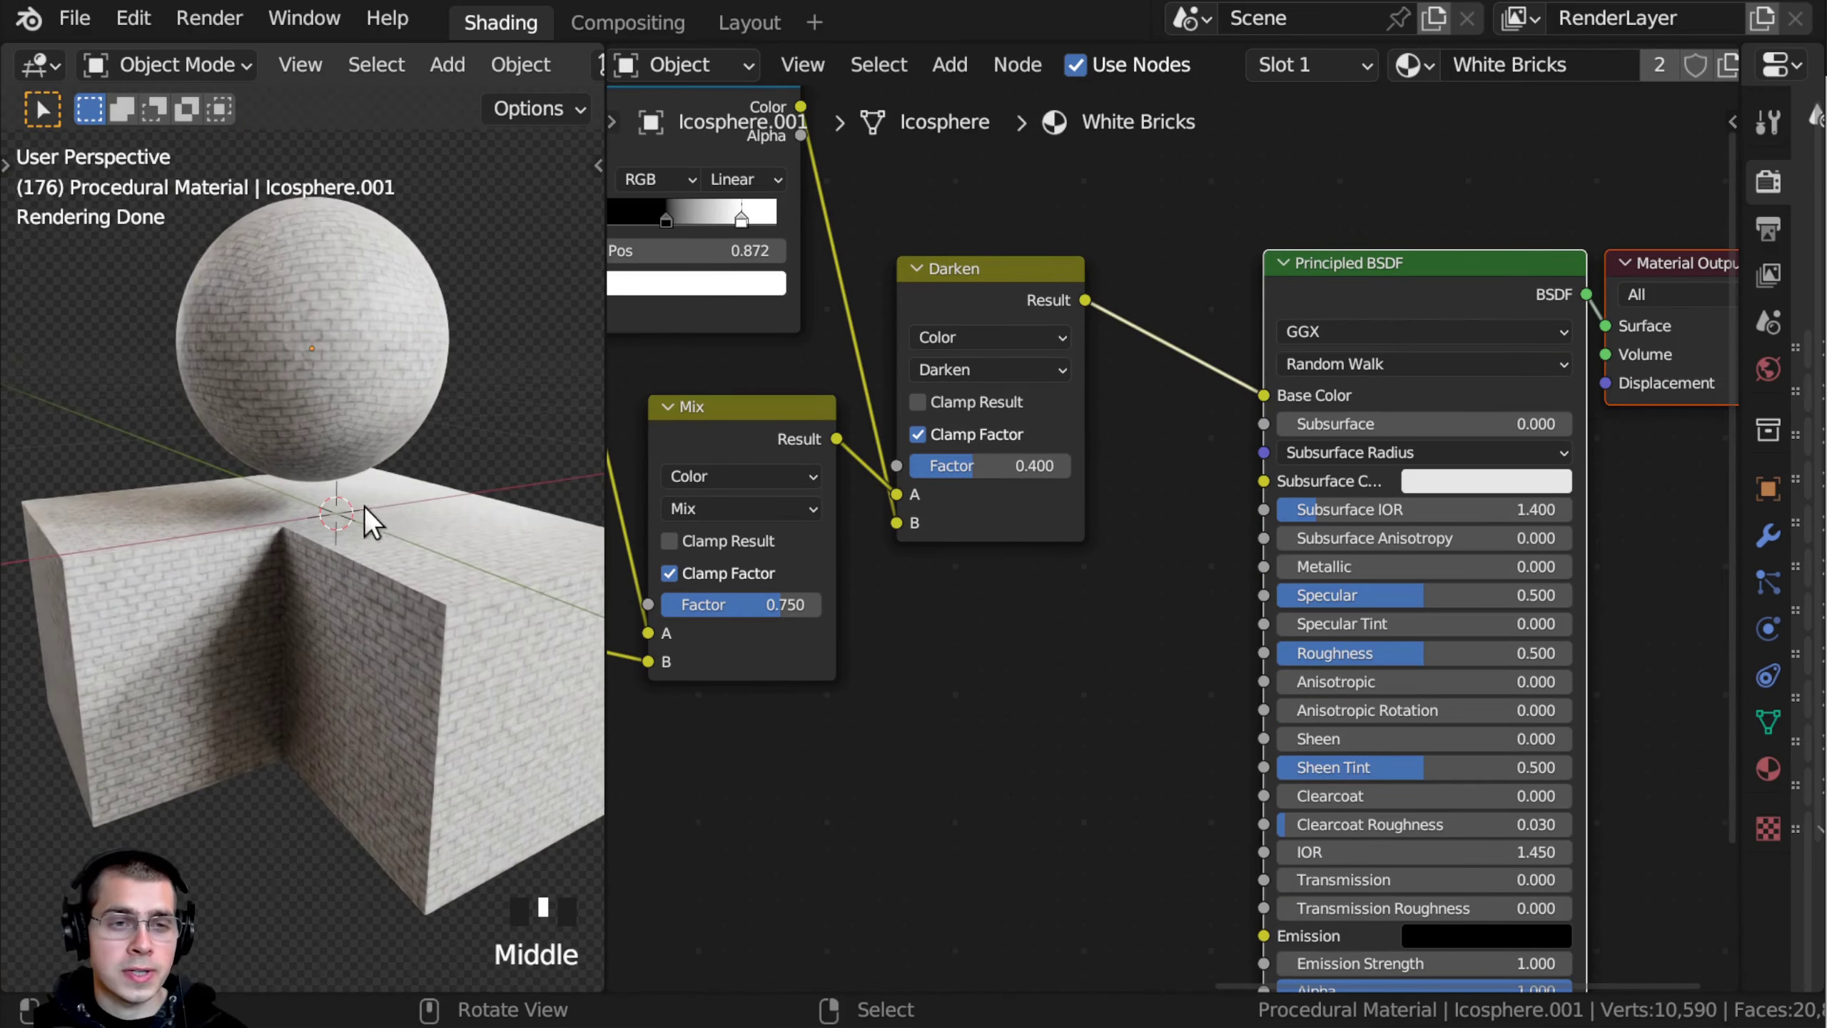
middle_click_drag(364, 505, 321, 489)
scroll(321, 489, "up", 1)
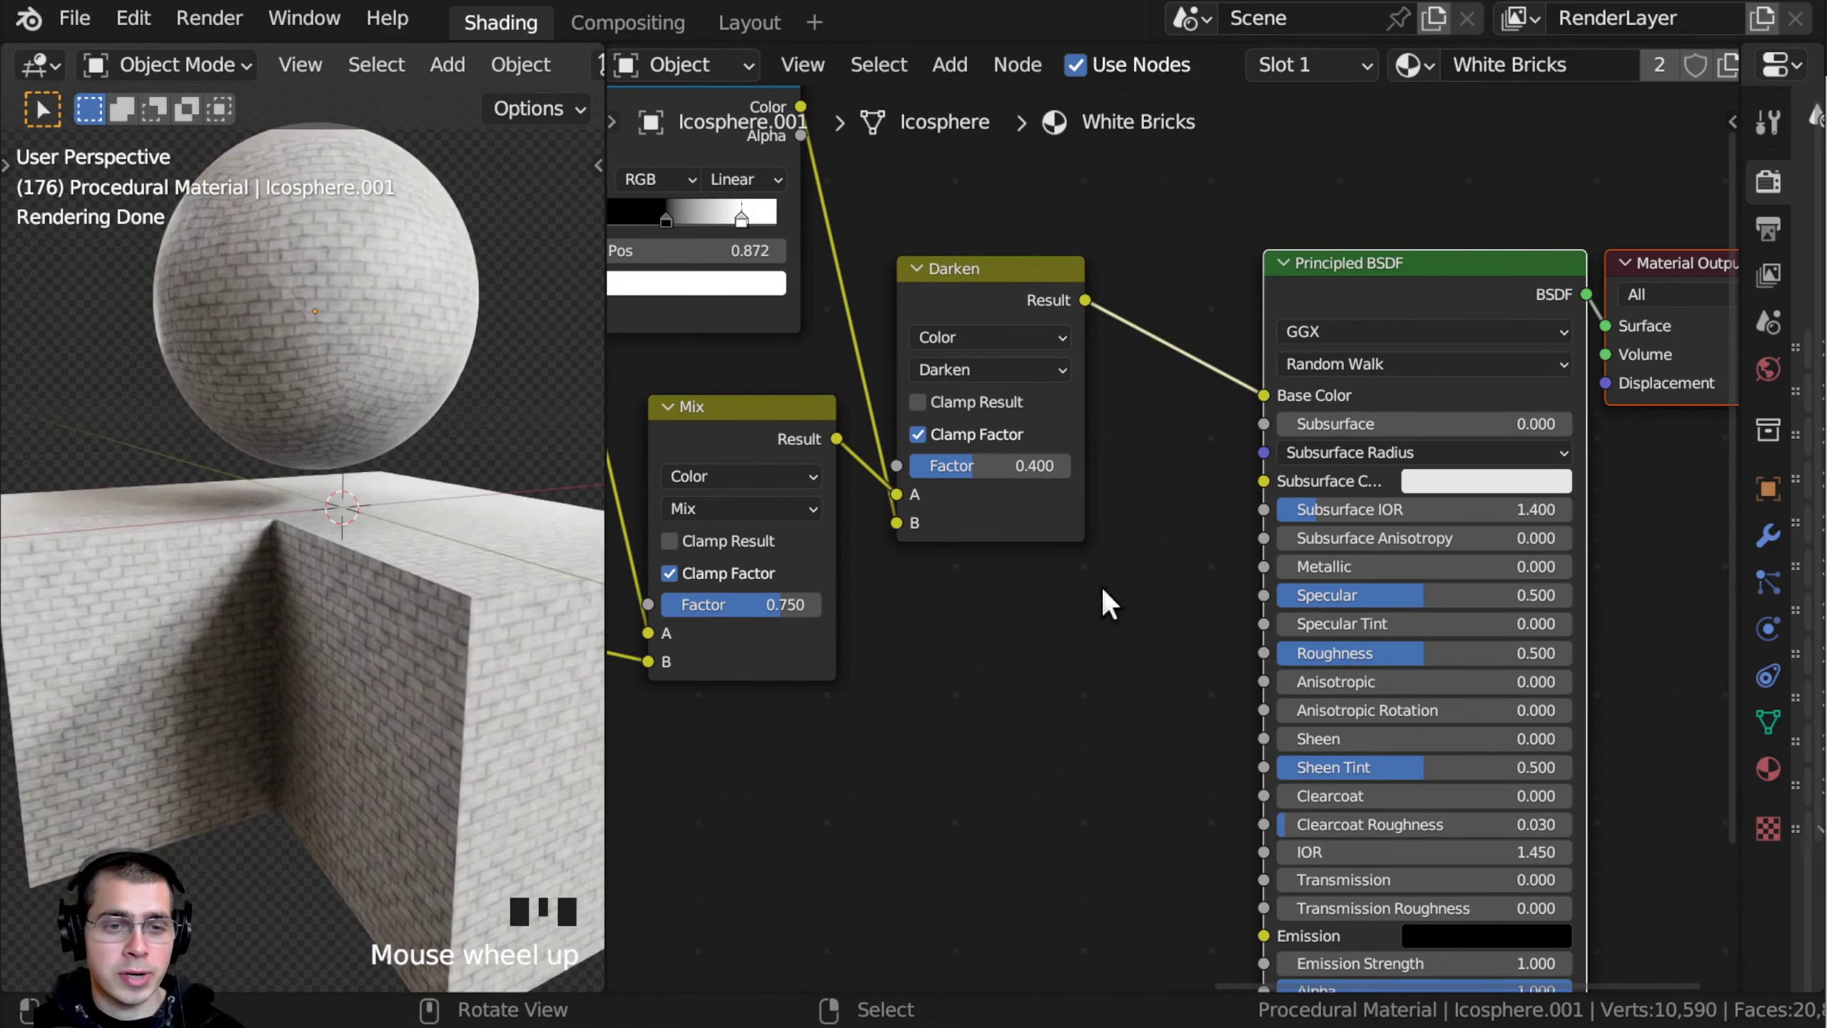
Step: Set the Principled BSDF's Roughness to 0.8
middle_click_drag(1101, 604, 1079, 547)
scroll(1367, 618, "up", 3)
left_click(1364, 612)
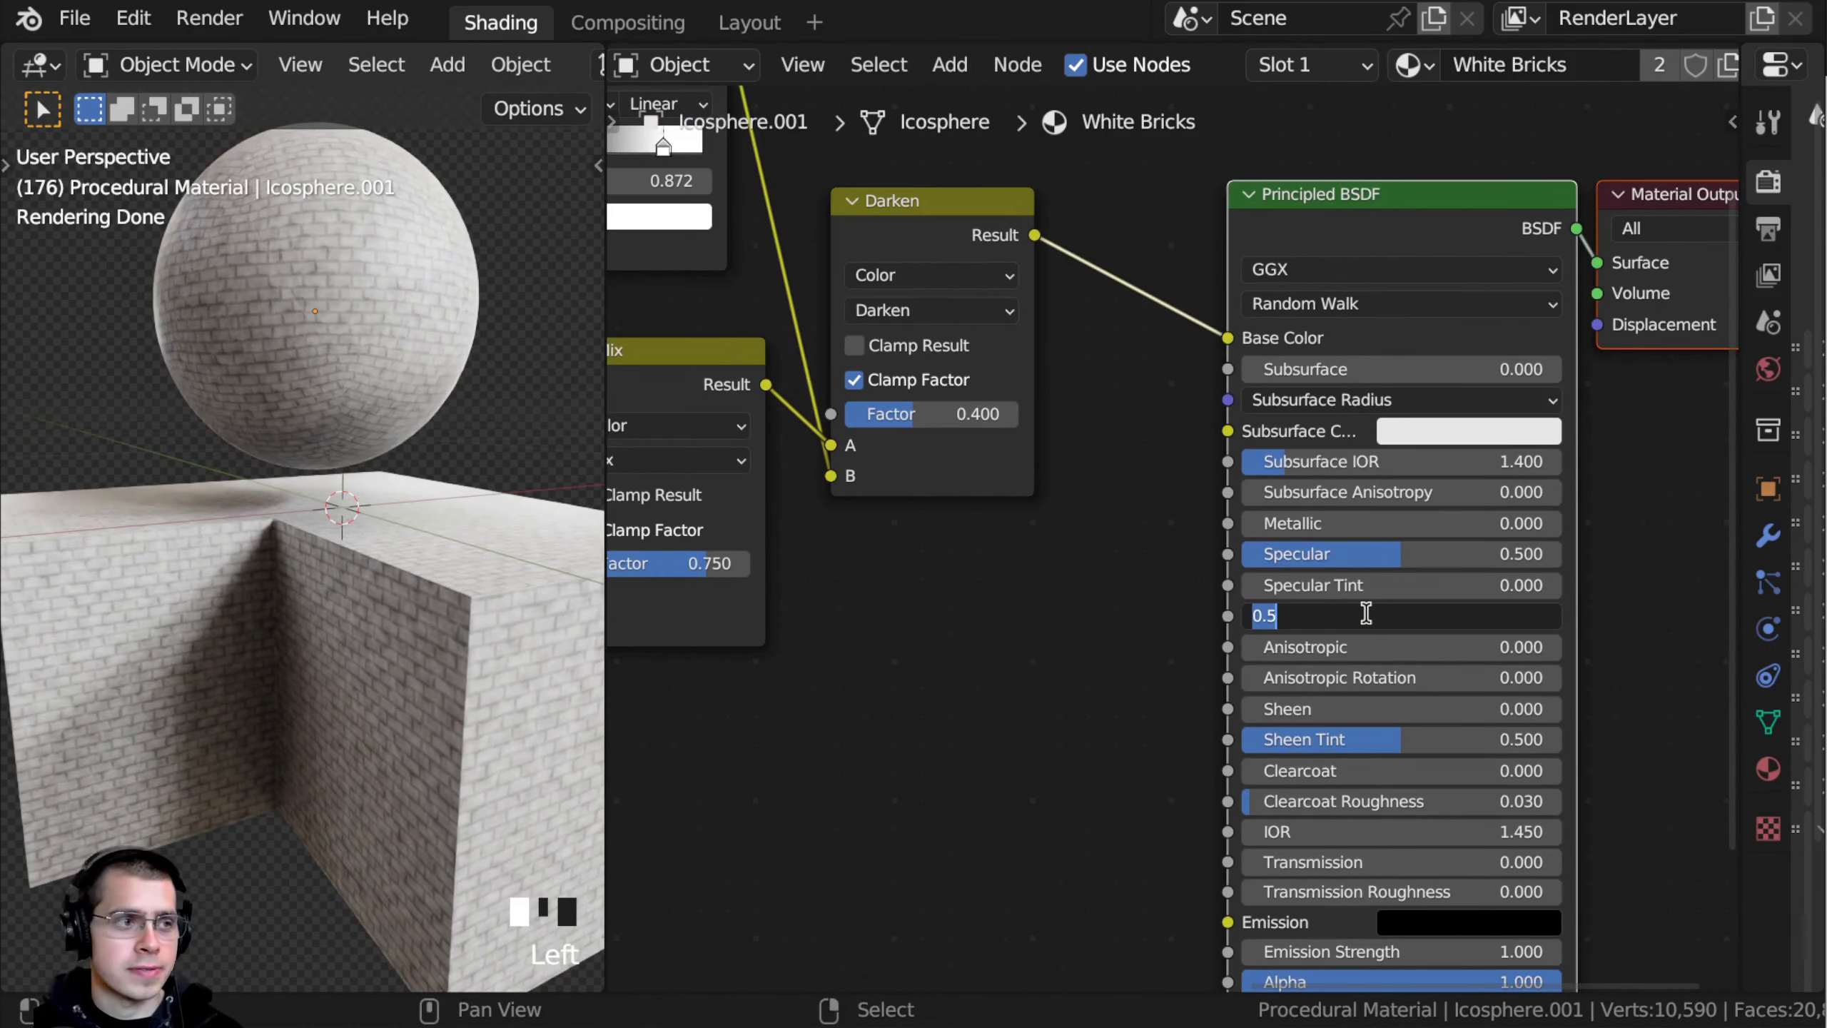
type(".8")
key("Return")
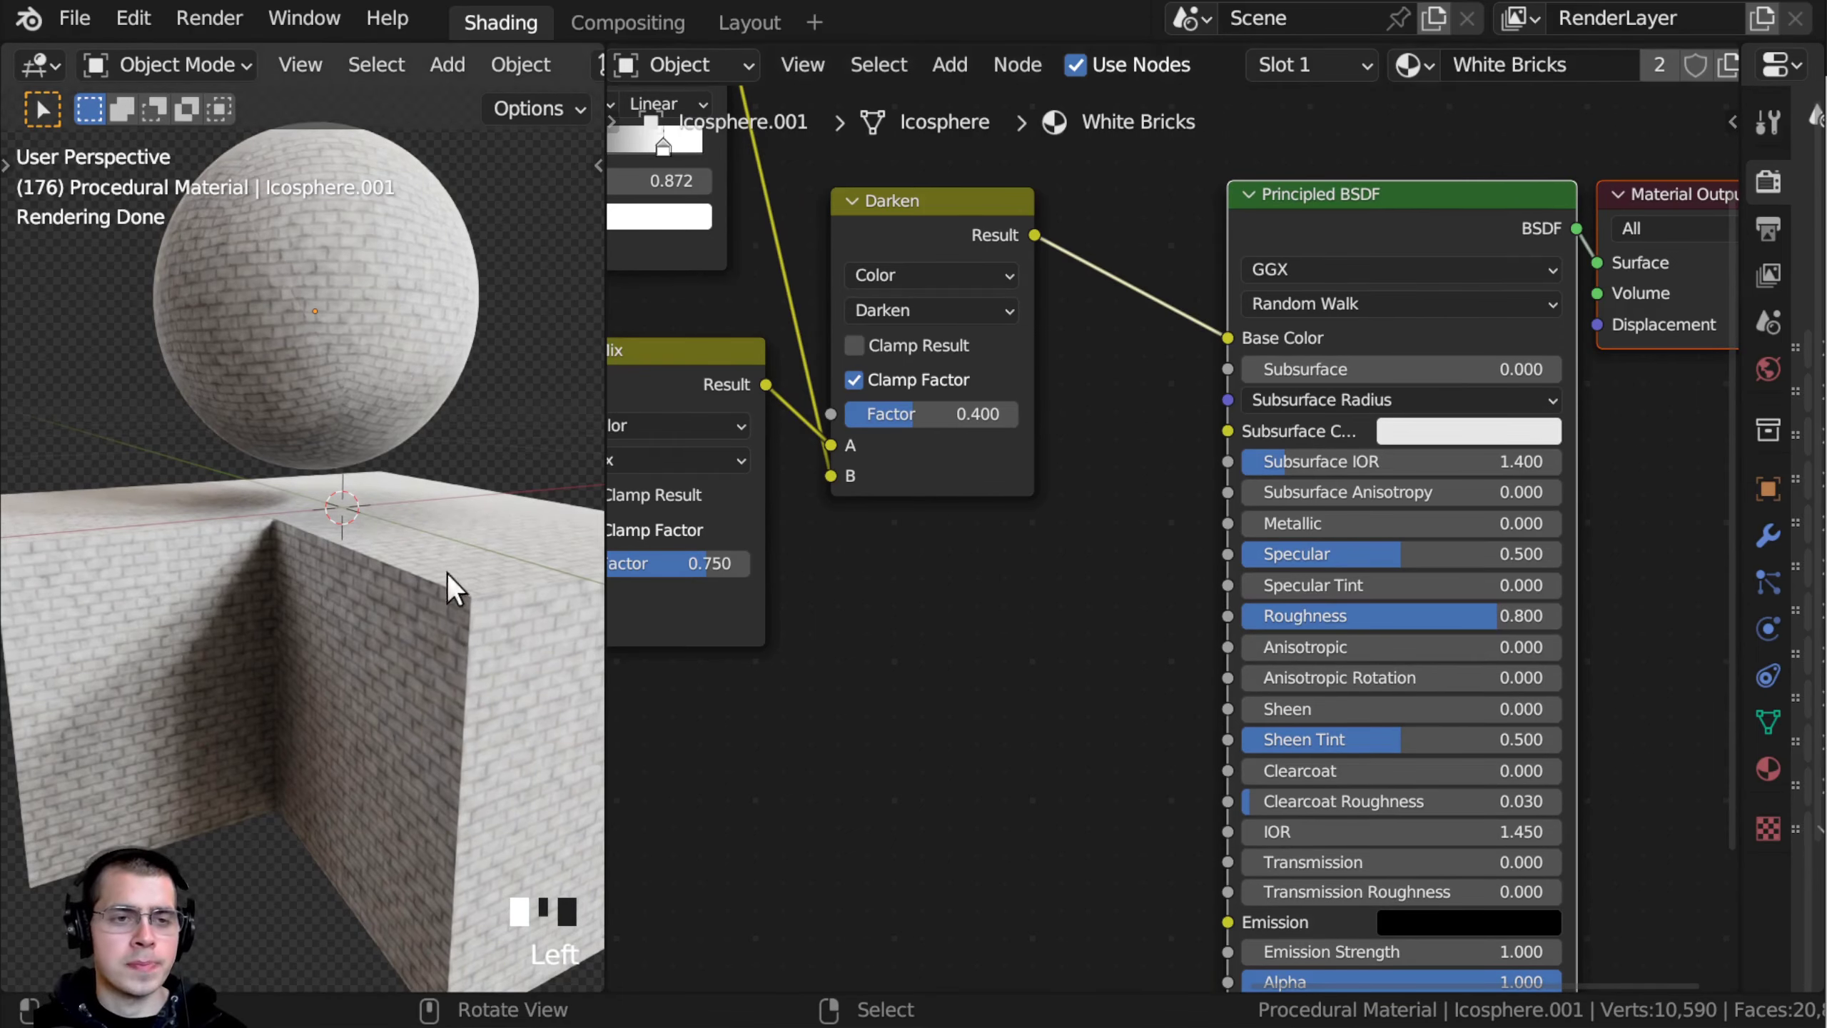
scroll(451, 566, "down", 1)
scroll(1078, 484, "down", 2)
Step: Connect the Brick Texture's Color directly to the Principled BSDF's Normal and examine the shading on the sphere
middle_click_drag(1077, 484, 1048, 301)
scroll(1143, 500, "up", 2)
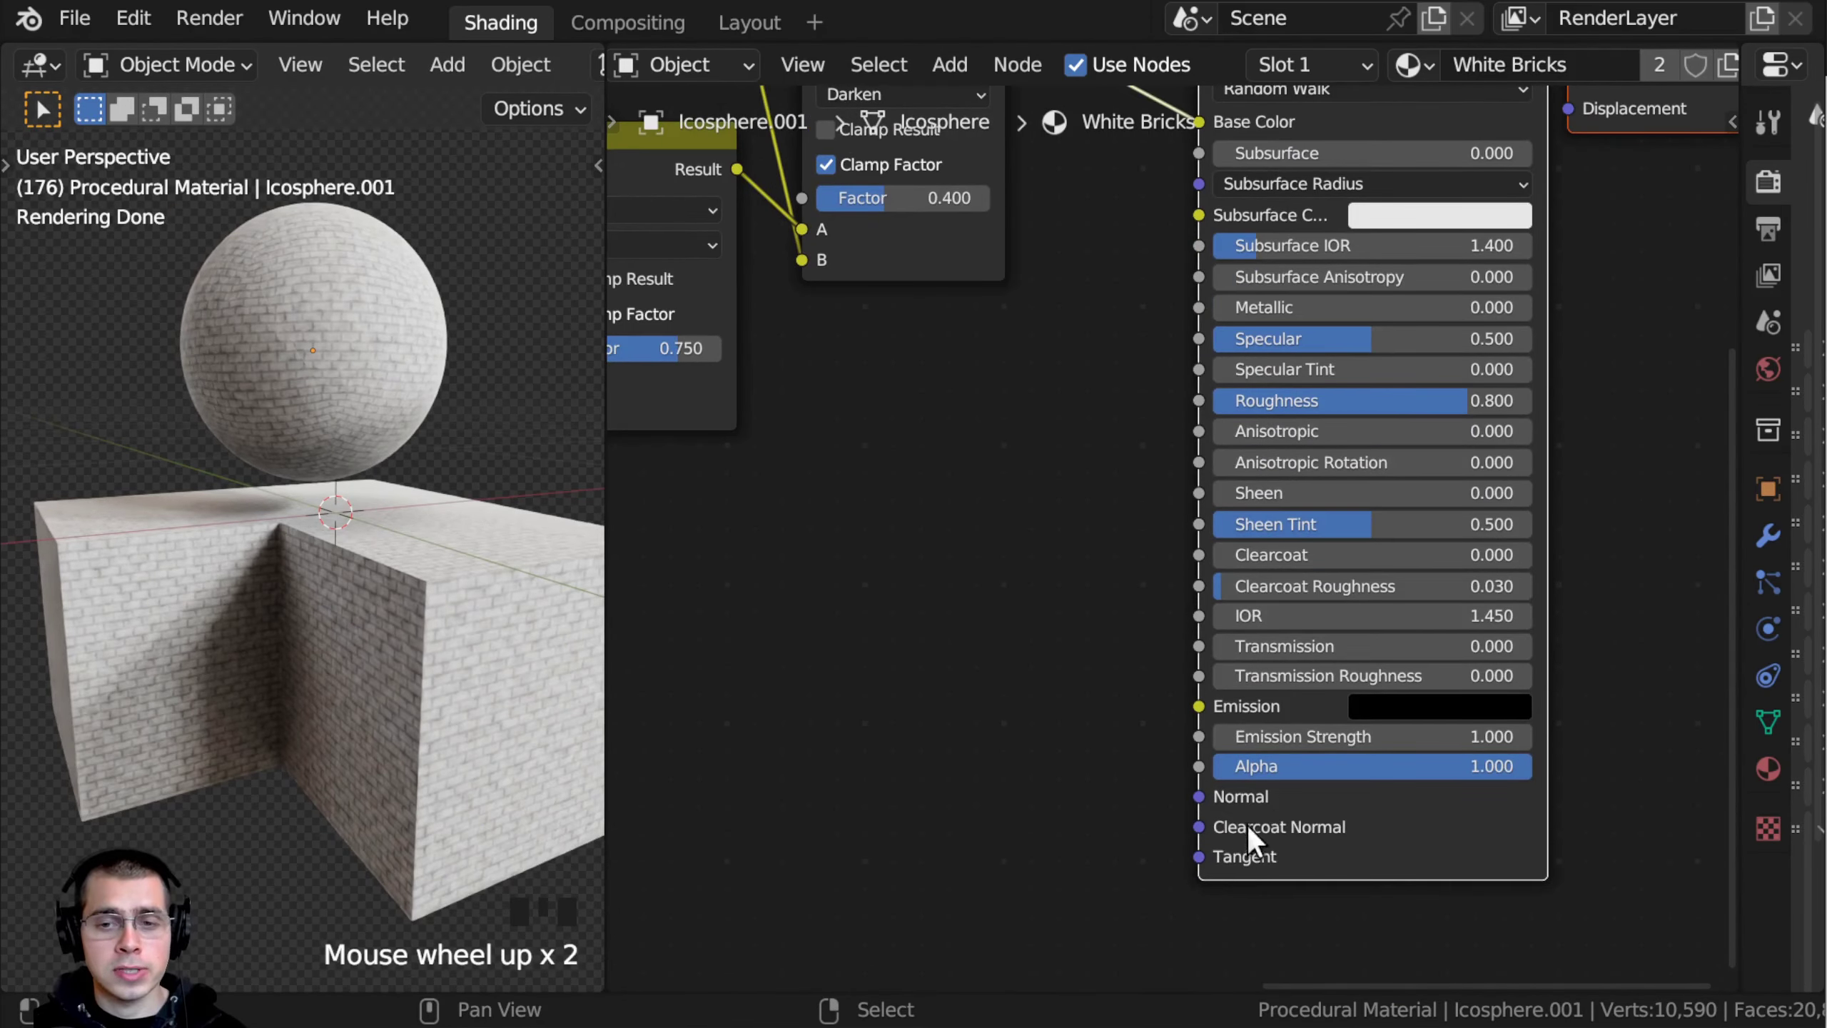
scroll(1214, 796, "down", 2)
middle_click_drag(1140, 720, 1215, 709)
middle_click_drag(1057, 684, 1125, 702)
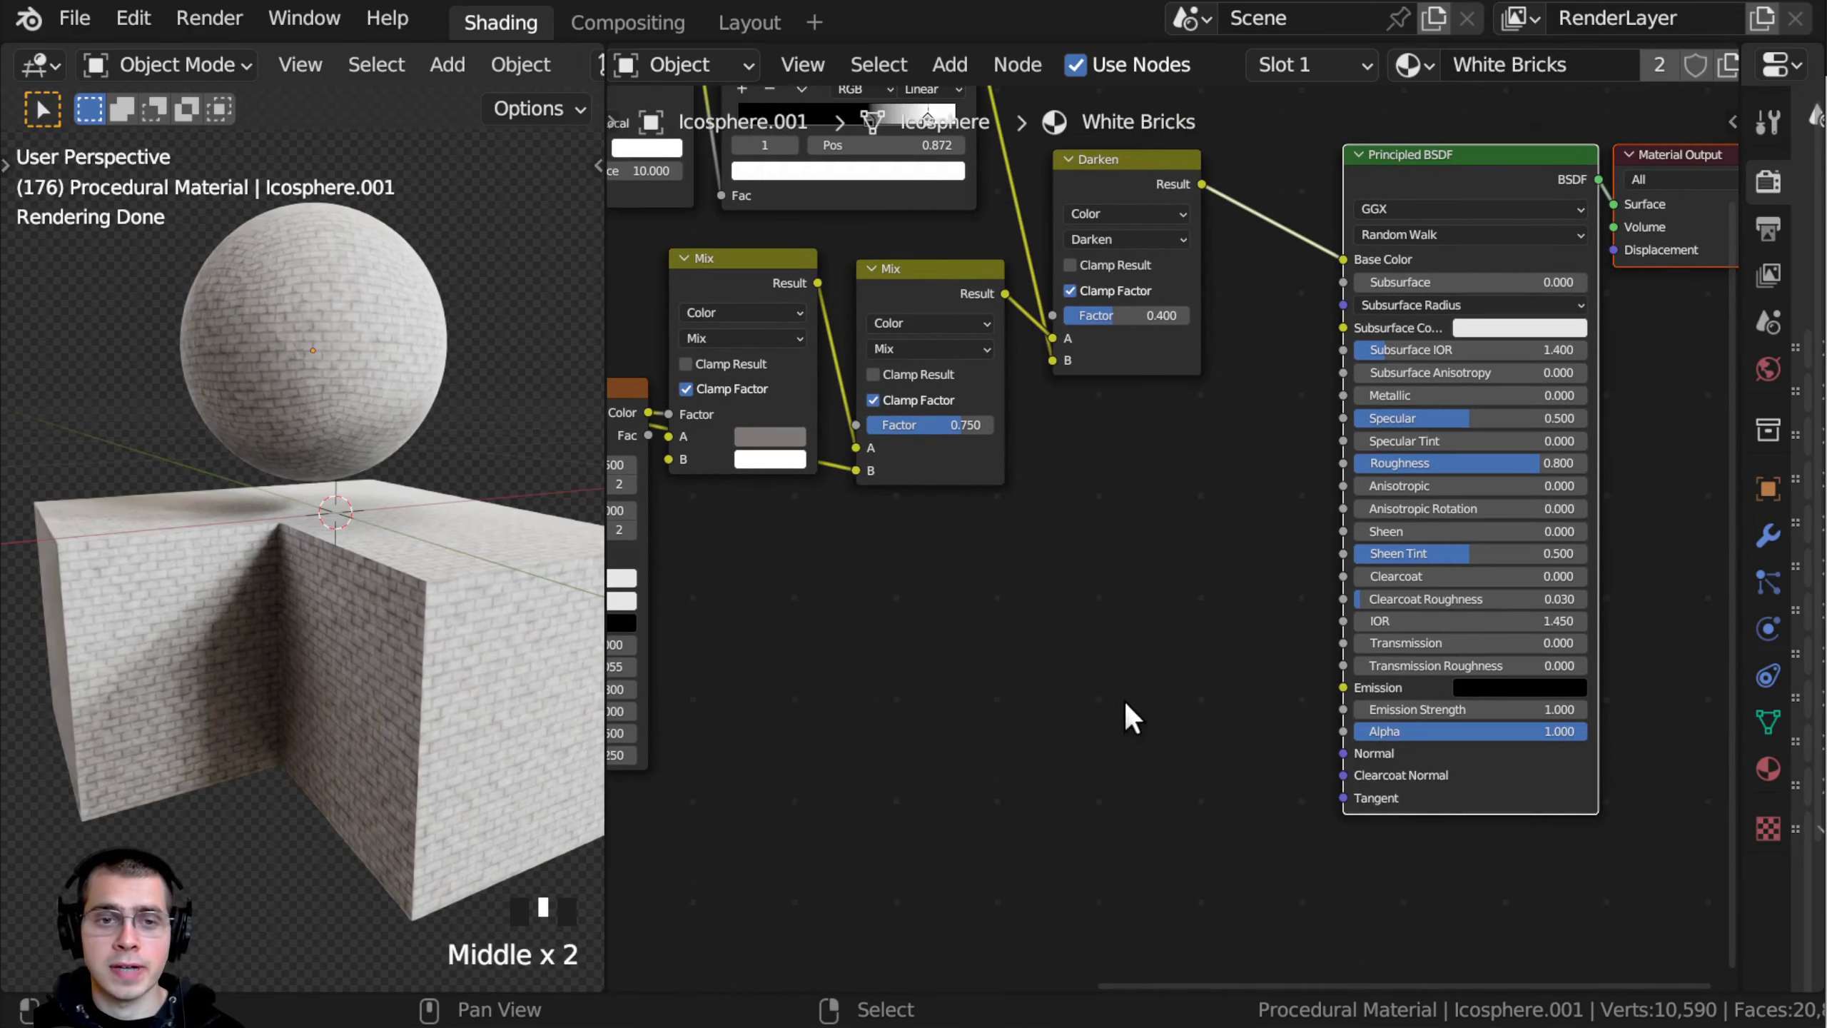
middle_click_drag(1001, 650, 1111, 646)
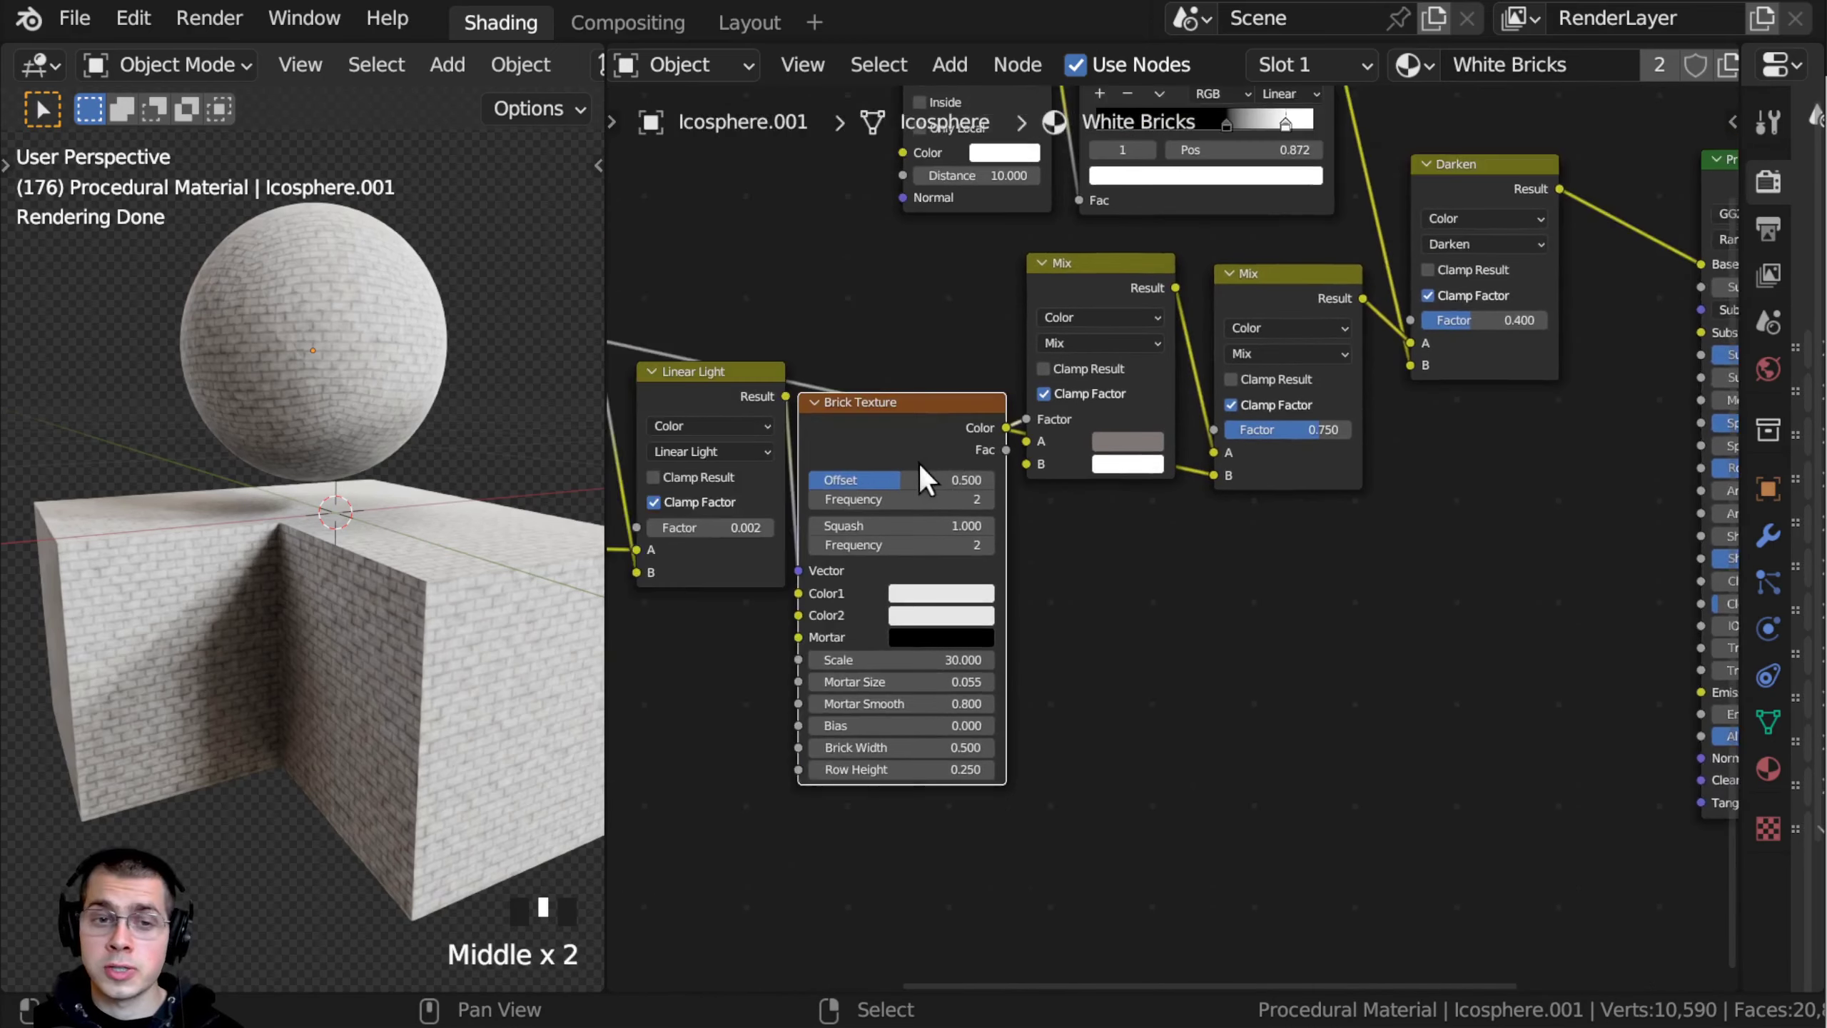
scroll(920, 463, "up", 4)
right_click(902, 359)
key("g")
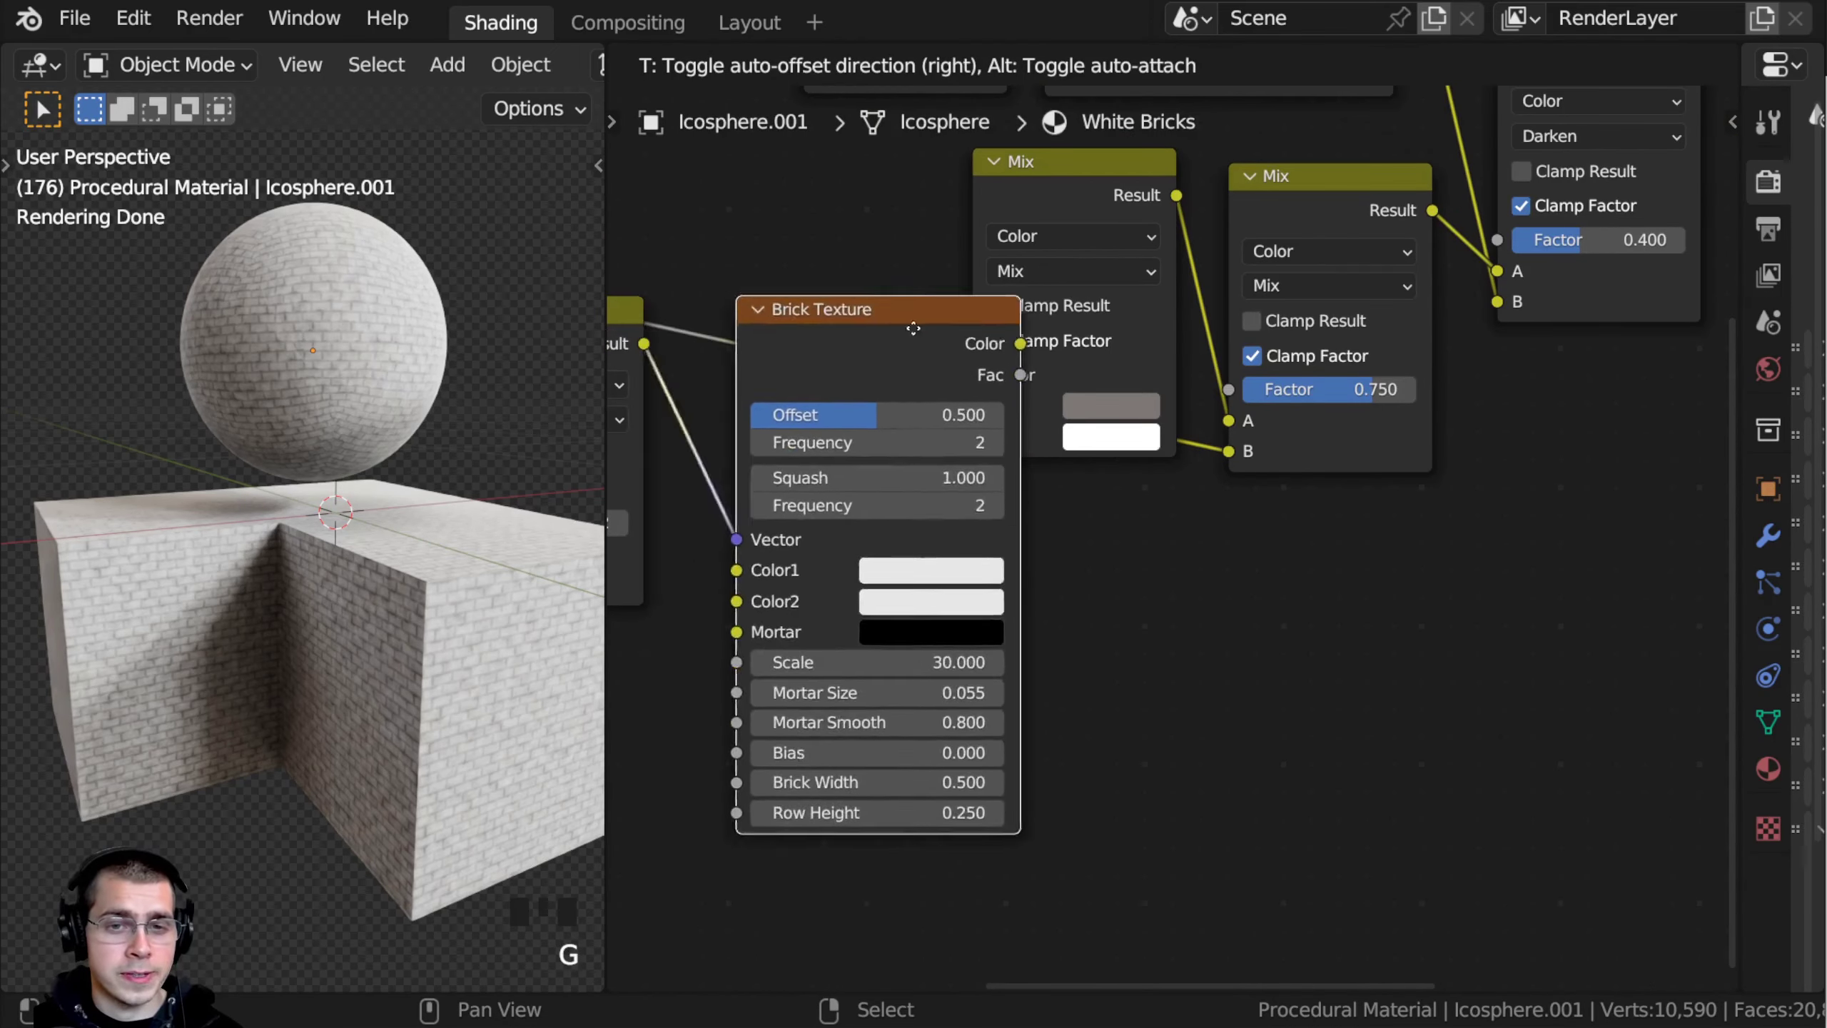
right_click(884, 369)
scroll(1014, 460, "down", 4)
middle_click_drag(1008, 435, 881, 399)
left_click_drag(879, 392, 1566, 720)
middle_click_drag(299, 510, 267, 687, "shift")
scroll(316, 504, "up", 2)
middle_click_drag(338, 478, 340, 572, "shift")
scroll(819, 566, "up", 4)
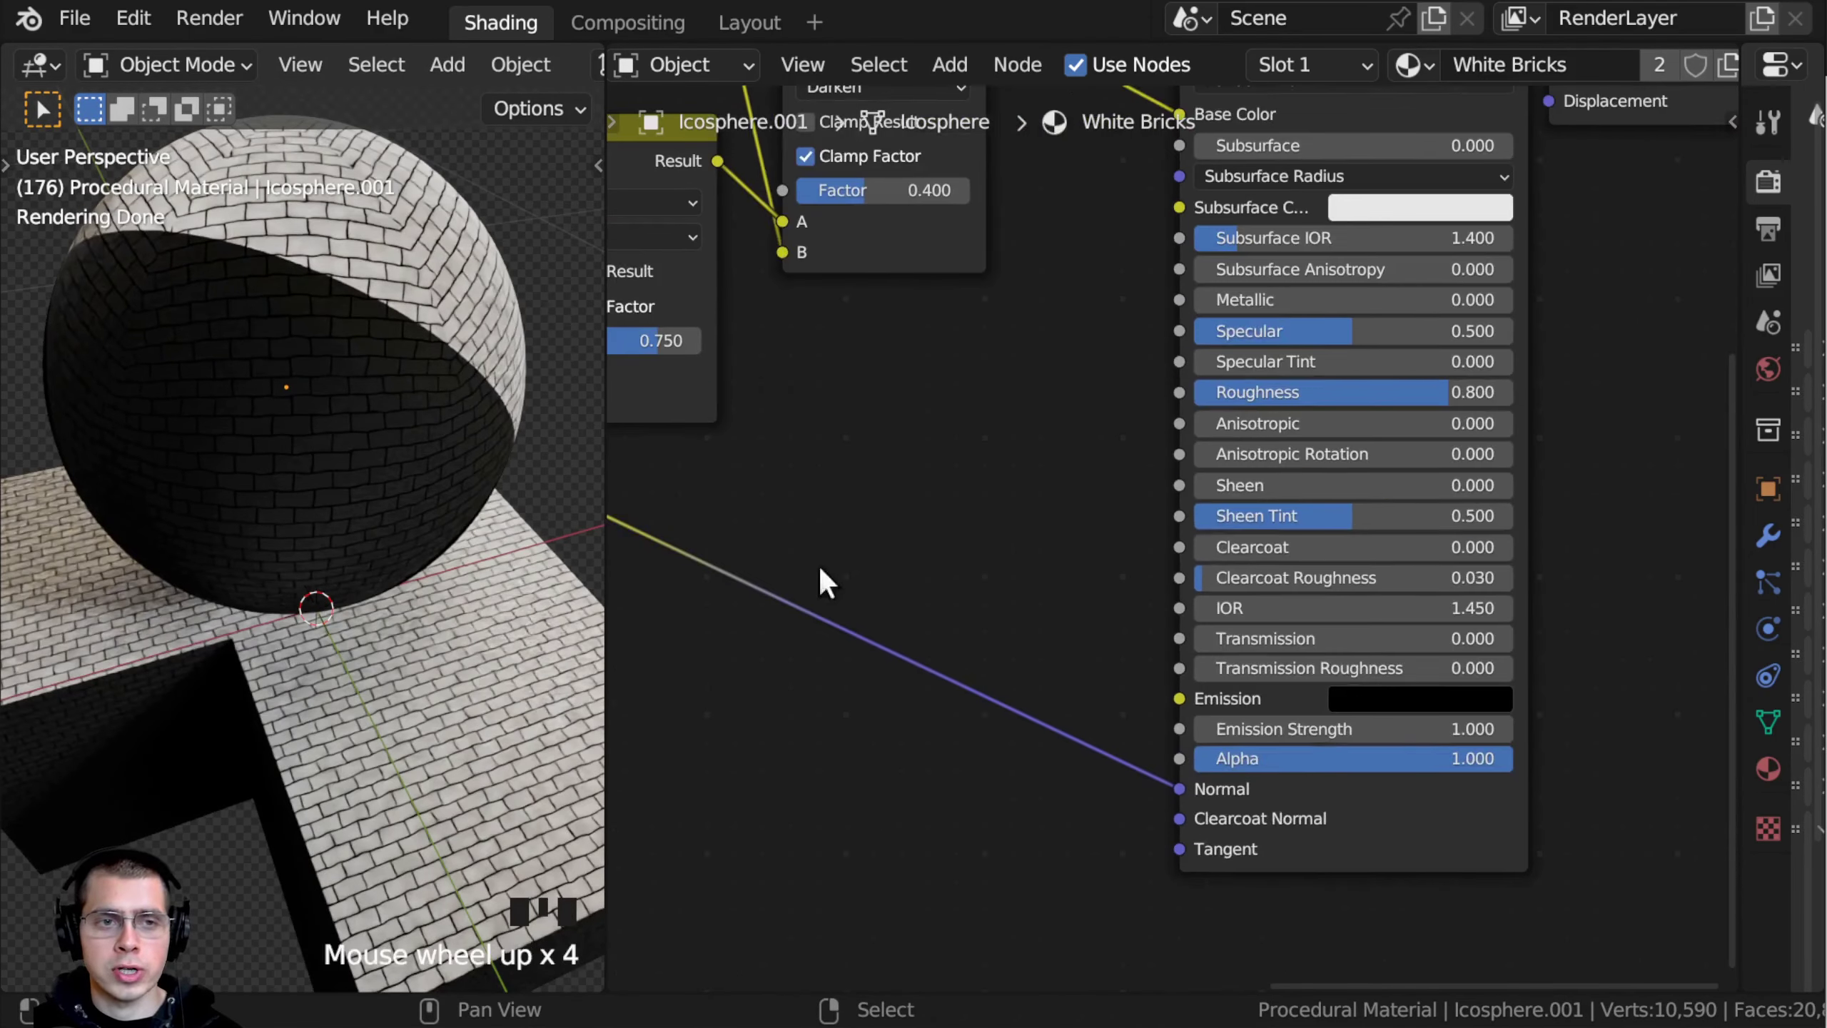
Step: Add a Bump node in the empty area below the Mix nodes
scroll(1108, 528, "down", 2)
key("shift+a")
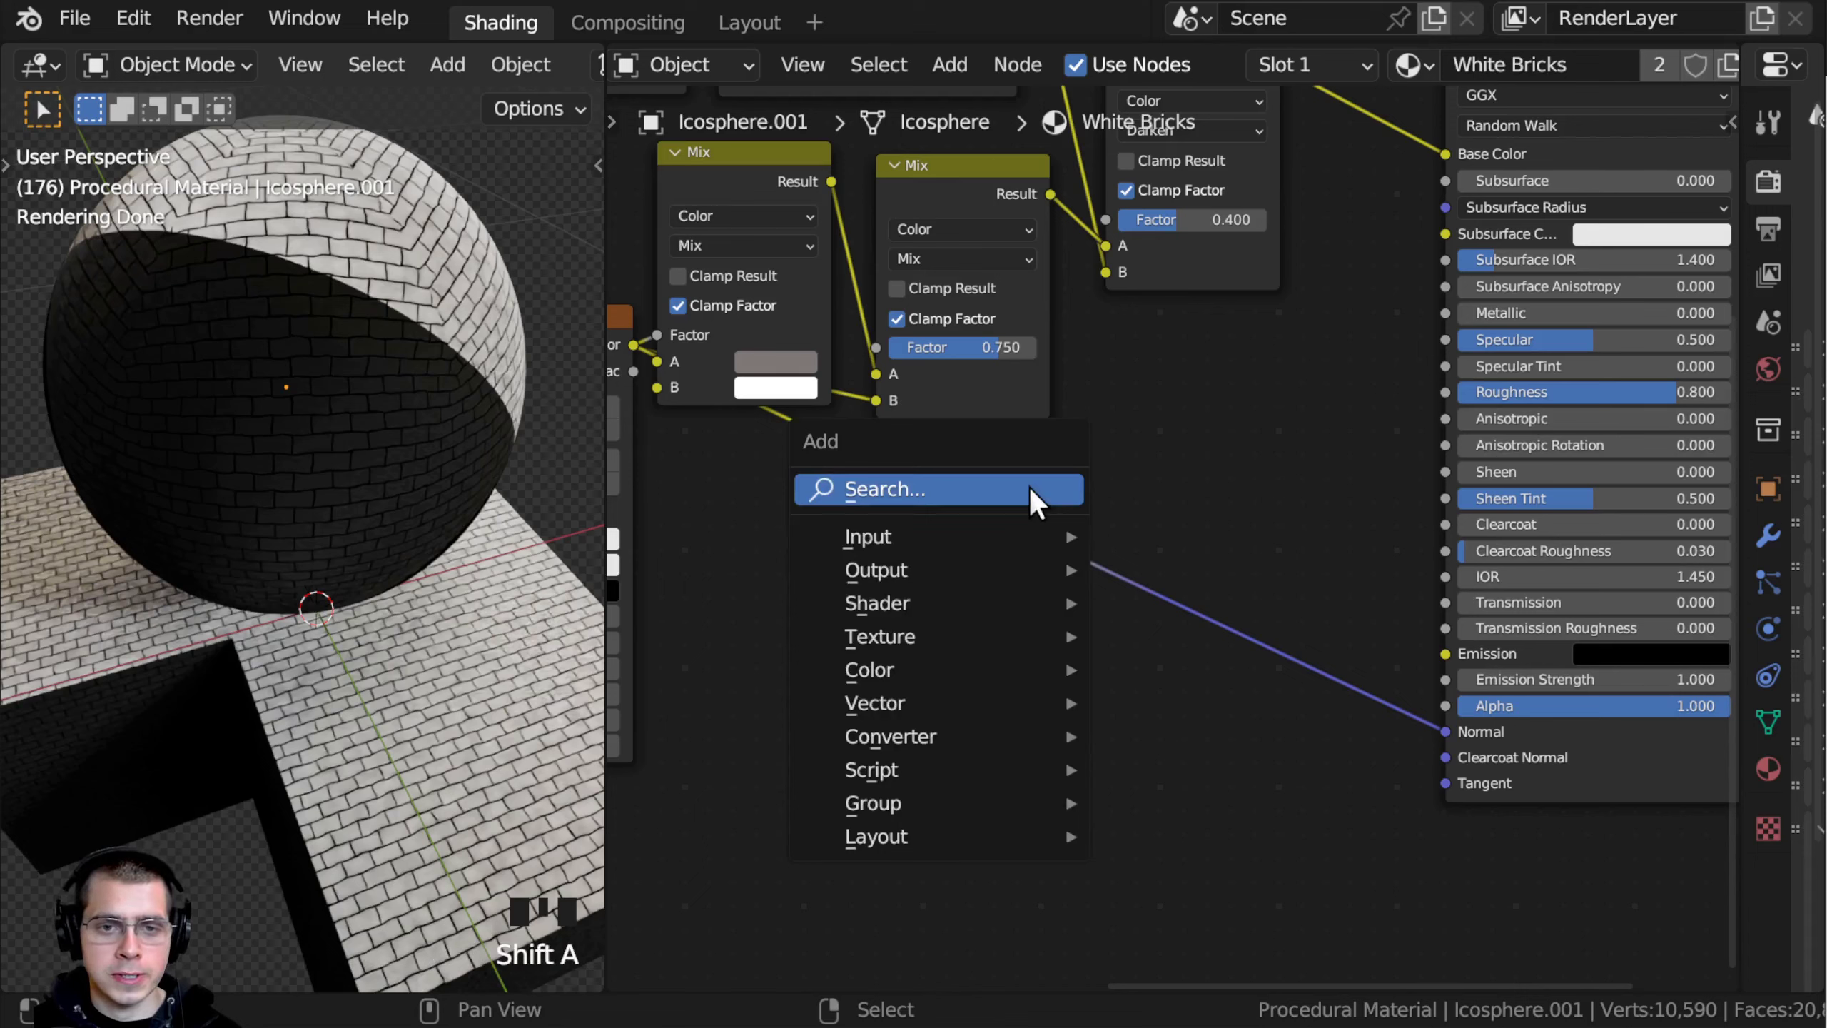
left_click(1029, 488)
type("bum")
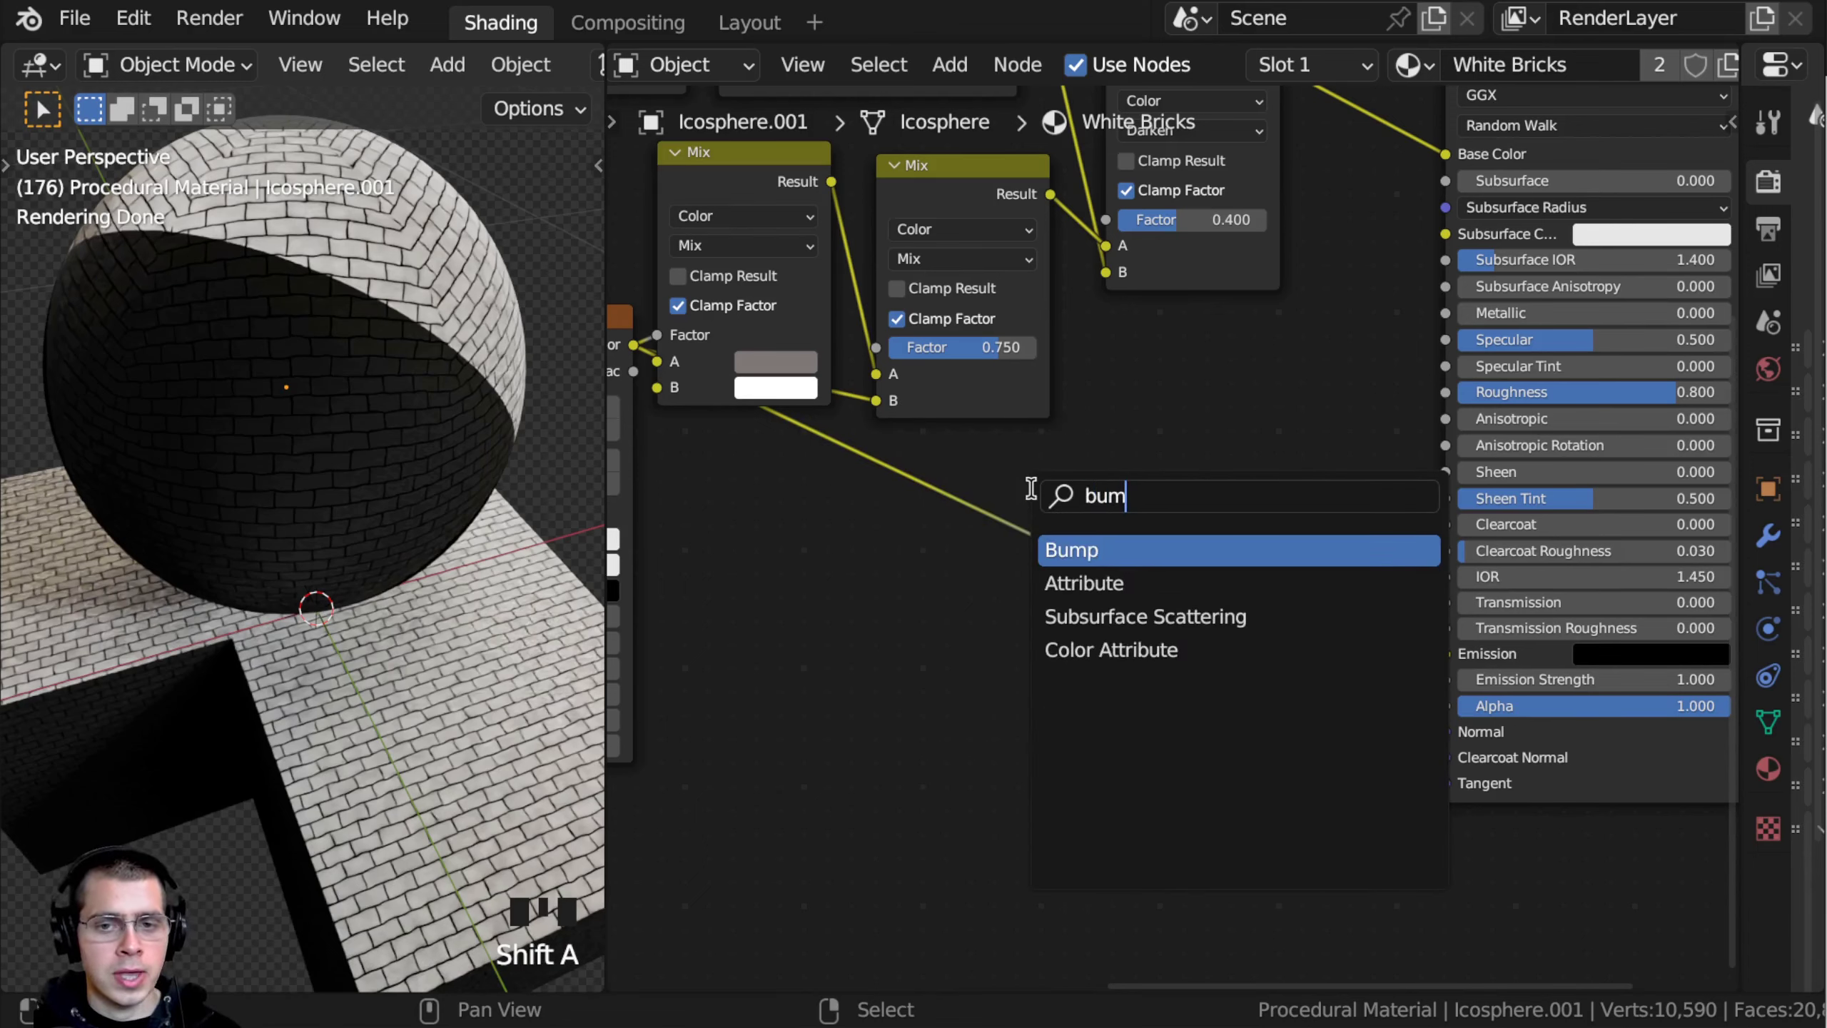
key("Return")
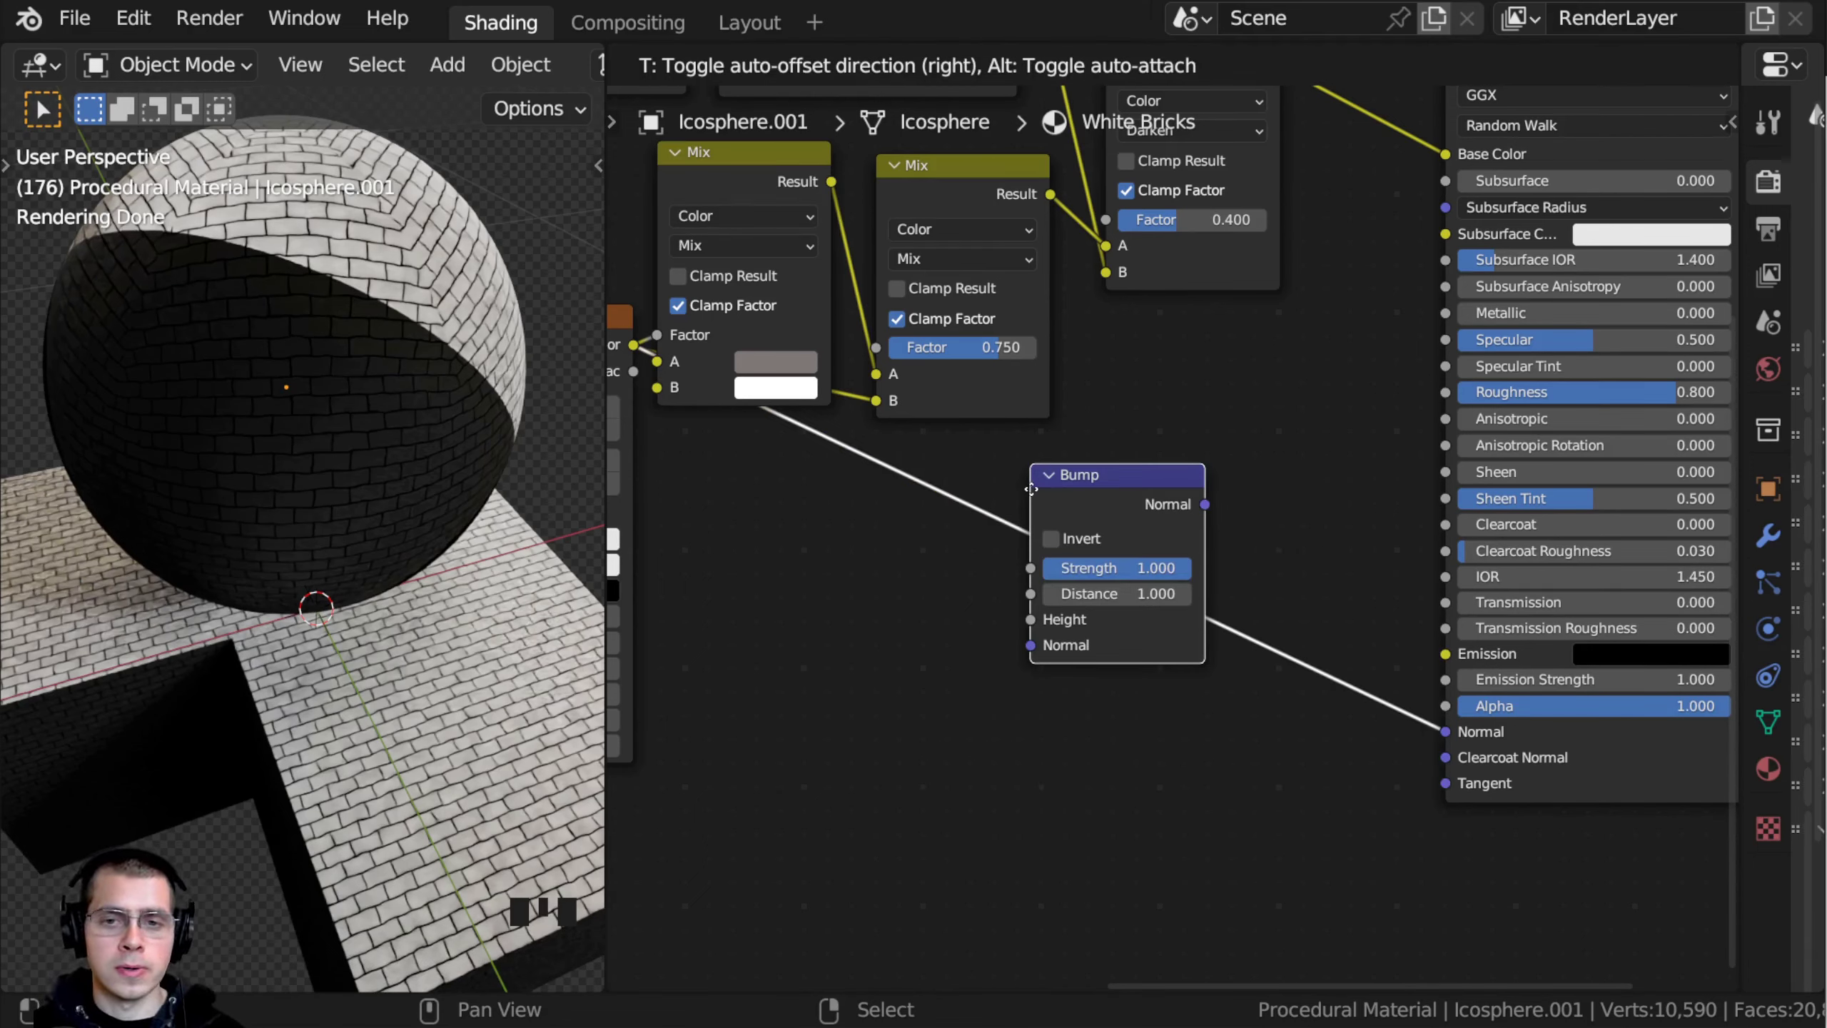
left_click(995, 652)
Step: Insert the Bump node into the link between the Brick Texture's Color and the Principled BSDF's Normal
middle_click_drag(1038, 651, 1188, 666)
left_click(700, 354)
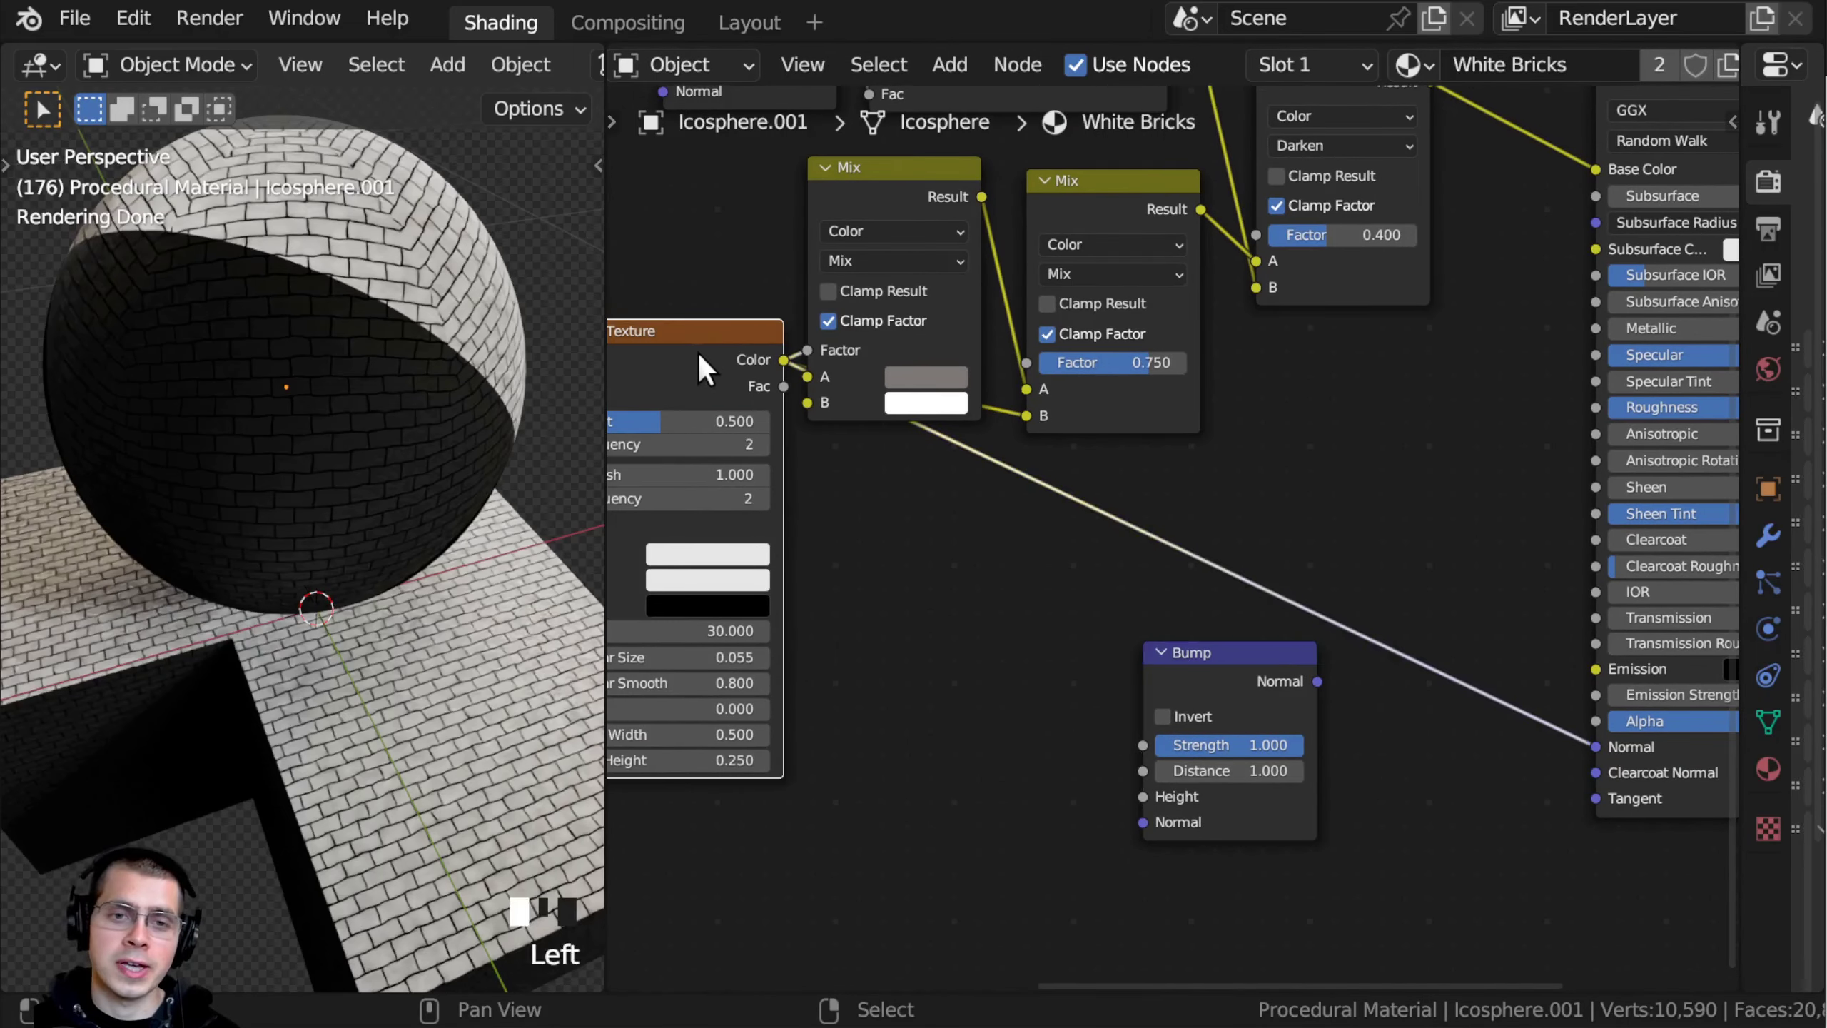
middle_click_drag(888, 442, 645, 403)
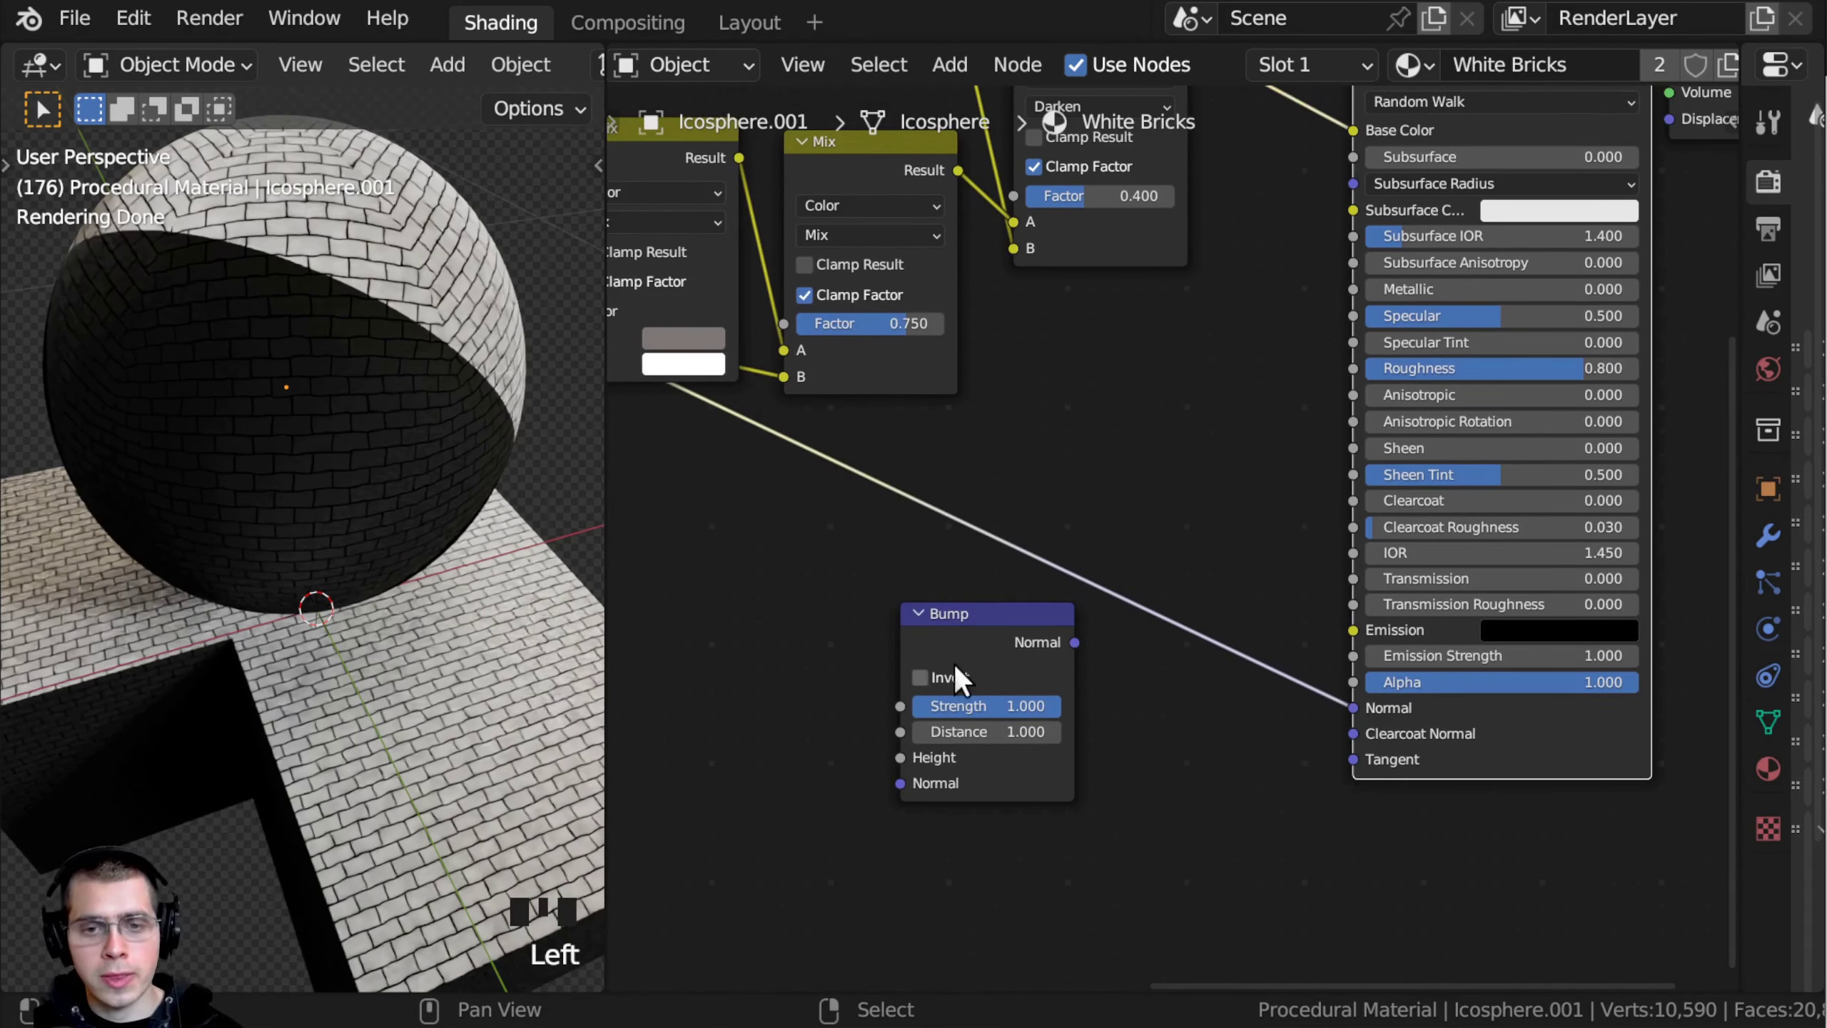
middle_click_drag(956, 677, 1134, 651)
left_click_drag(1155, 595, 1336, 568)
middle_click_drag(703, 392, 872, 398)
left_click(737, 304)
scroll(1264, 519, "up", 2)
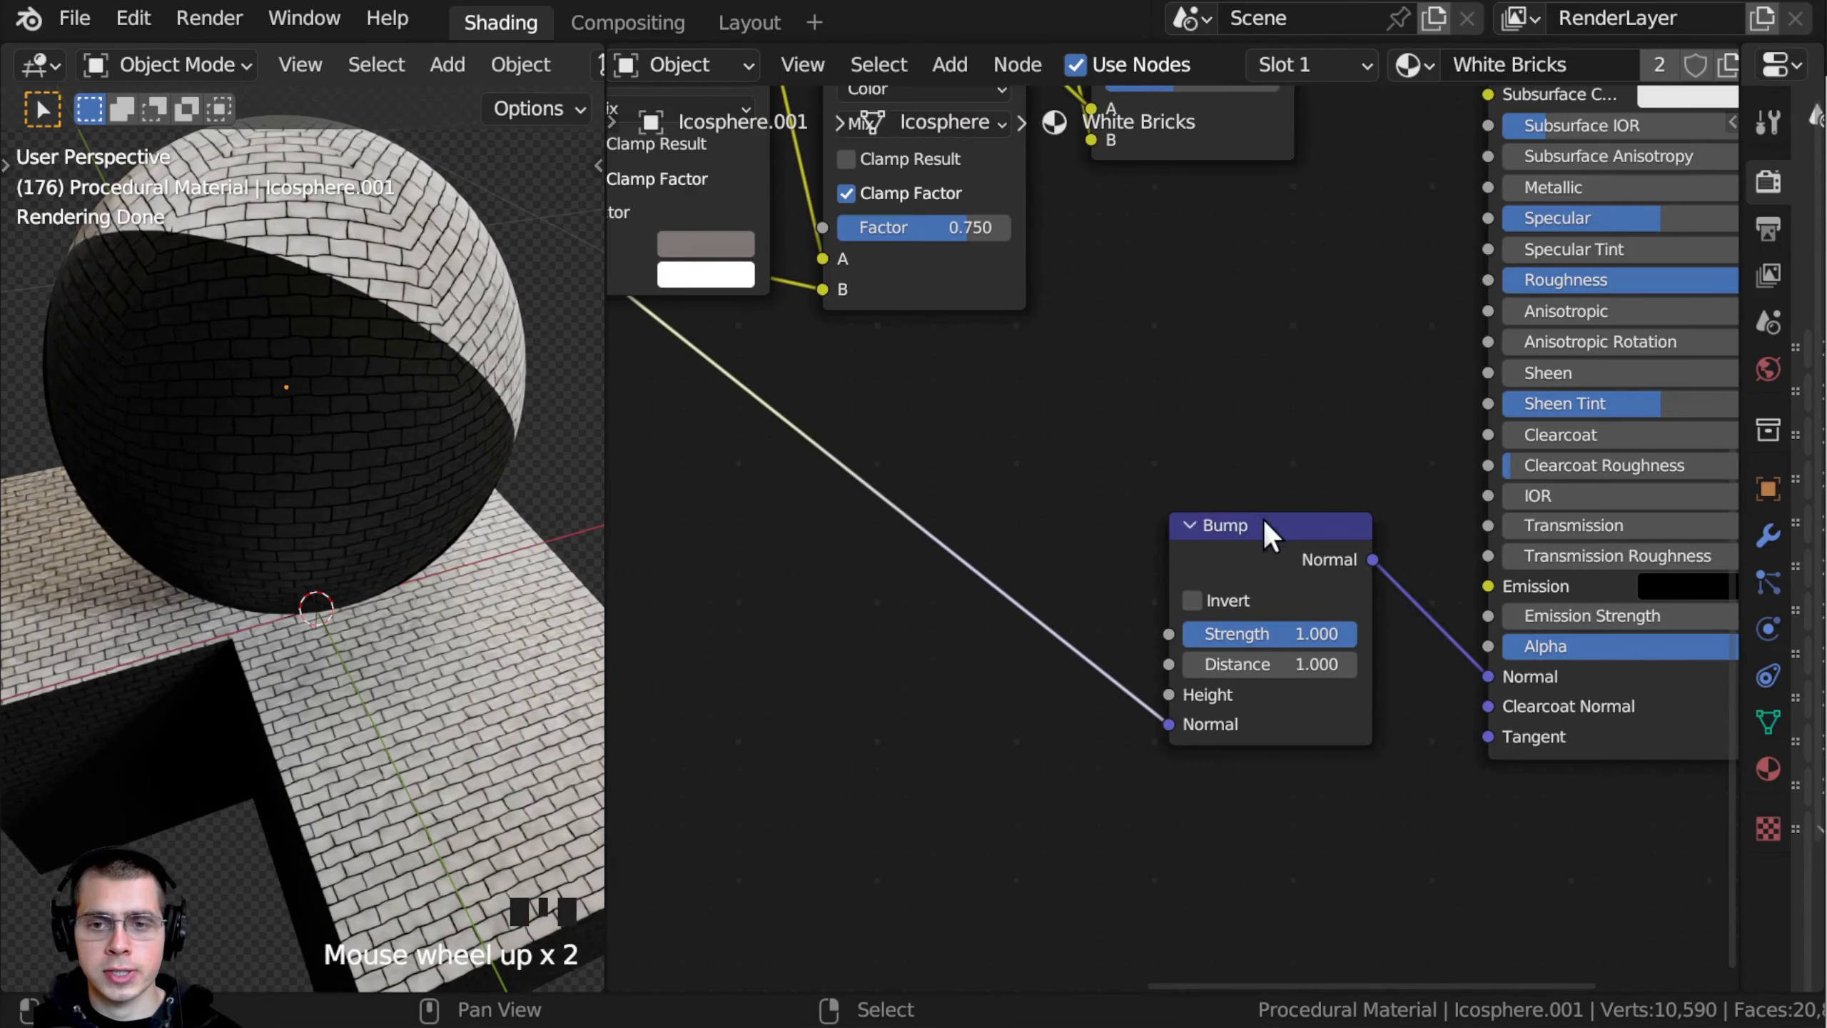
Step: Reroute the Brick Texture's Color link from the Bump node's Normal input to its Height input
scroll(1152, 612, "down", 1)
middle_click_drag(946, 533, 1111, 581)
middle_click_drag(834, 447, 1160, 496)
scroll(1160, 497, "up", 1)
middle_click_drag(1074, 427, 1150, 506)
scroll(1276, 702, "up", 2)
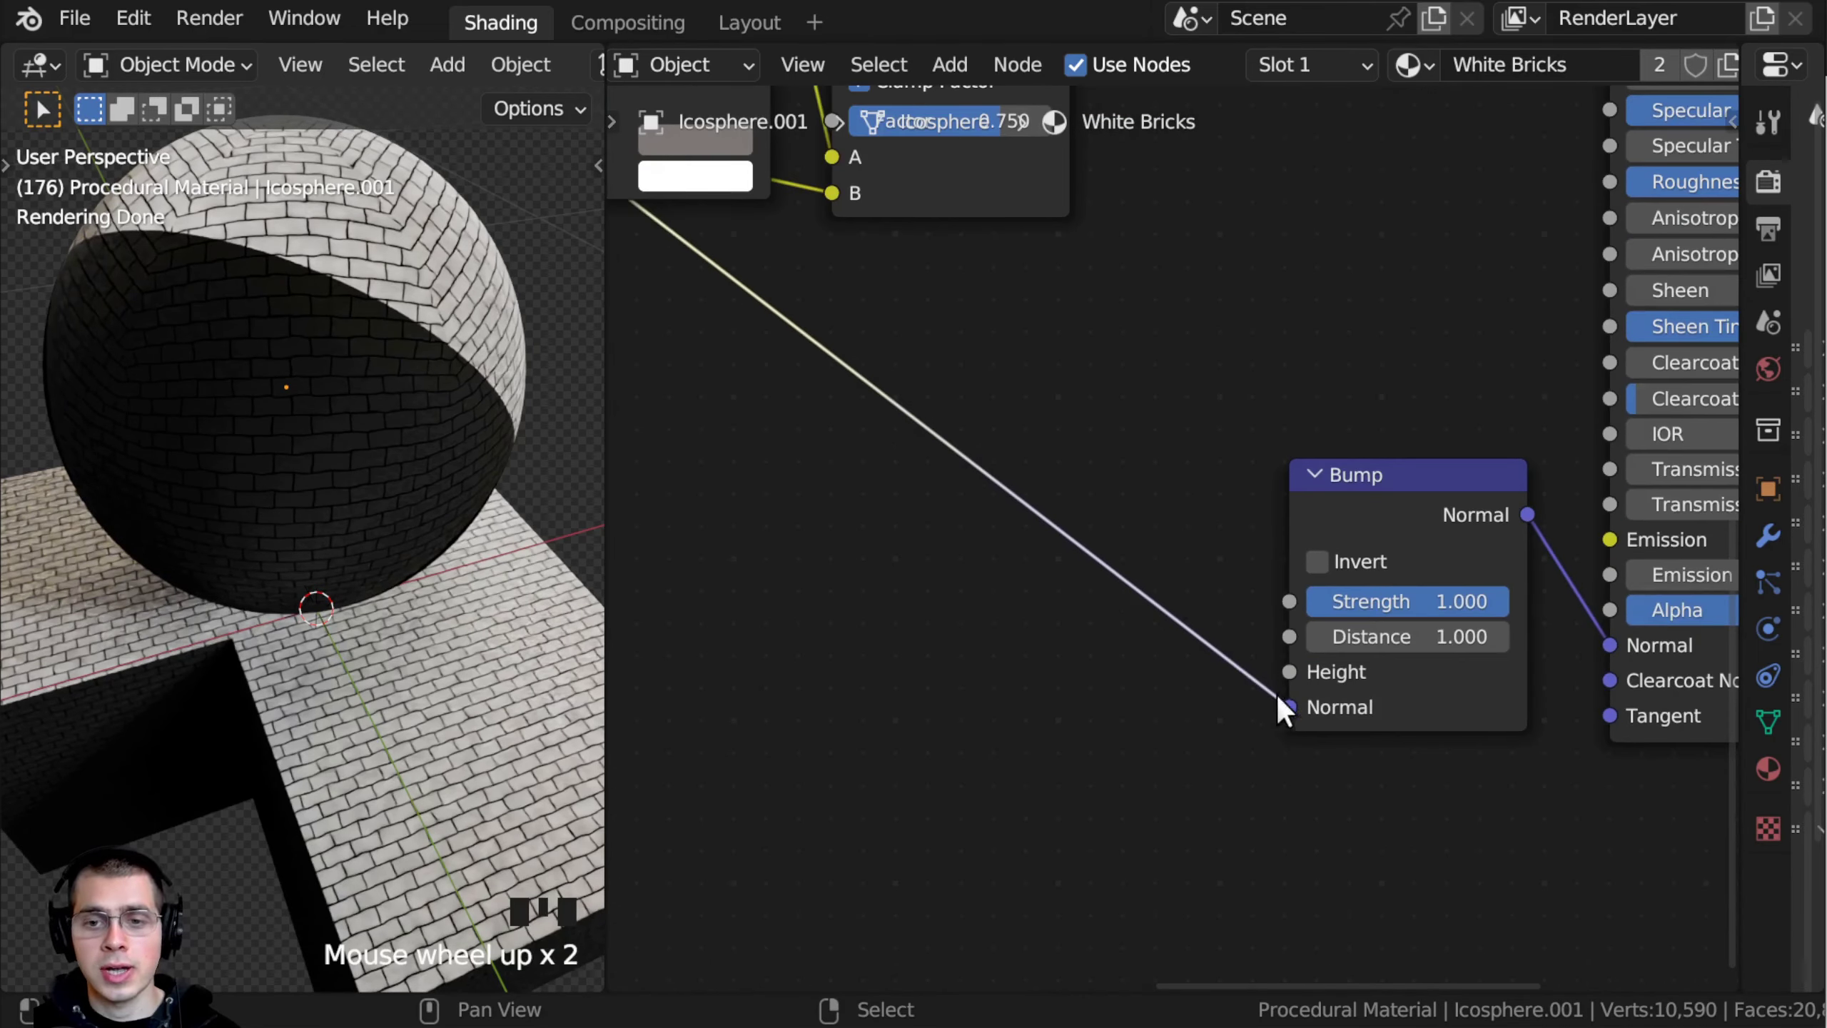
mouse_move(1289, 707)
left_mouse_down()
mouse_move(1236, 702)
mouse_move(1291, 672)
left_mouse_up()
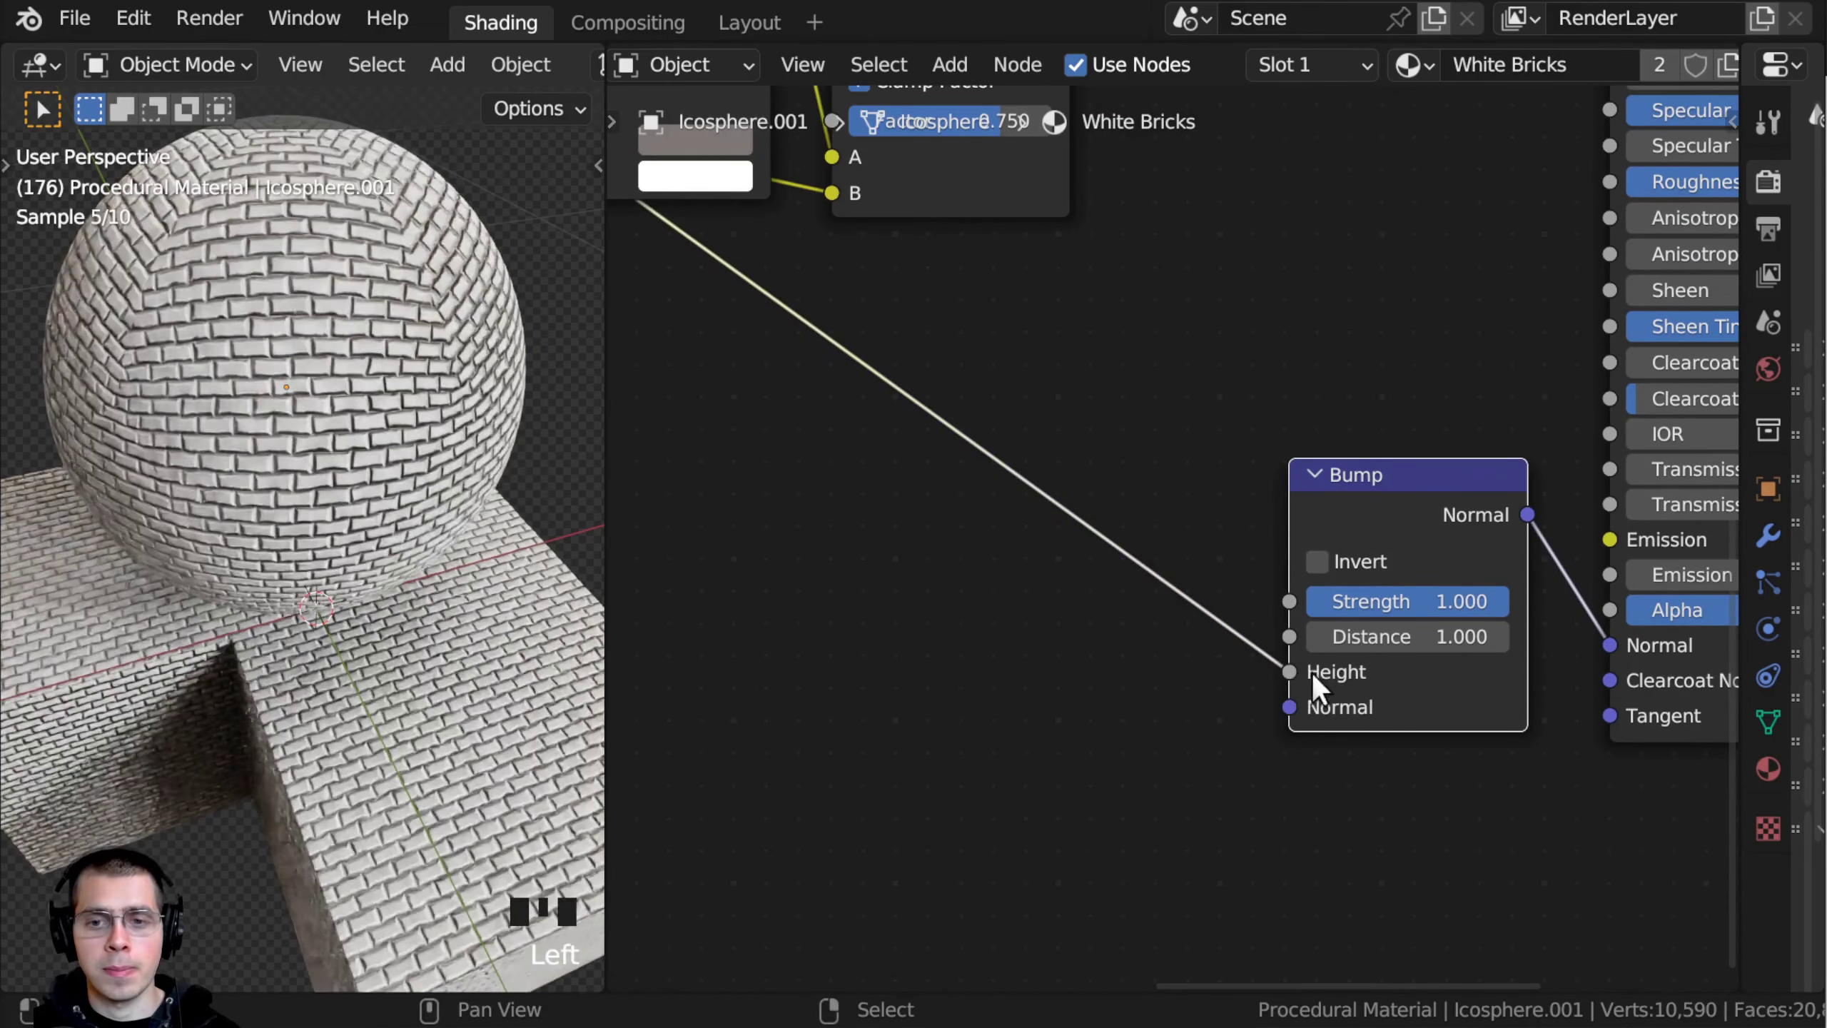
middle_click_drag(1312, 674, 1126, 649)
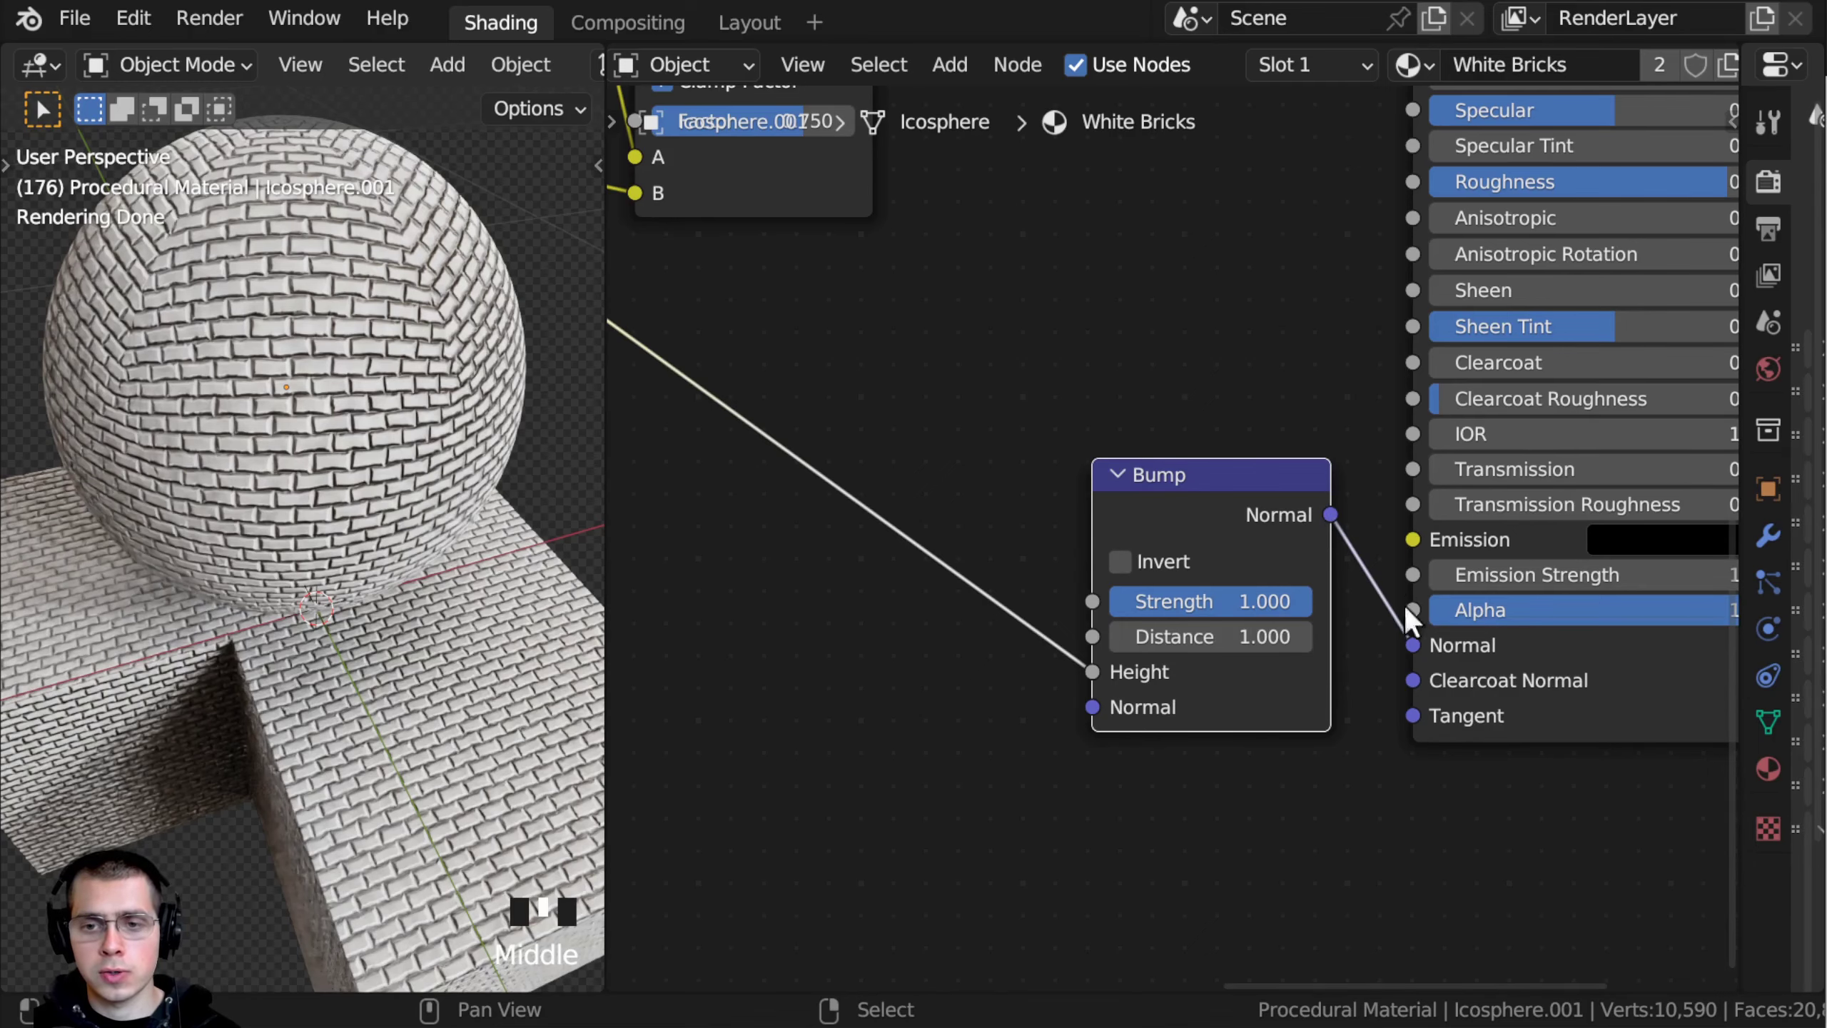
left_click_drag(1256, 494, 1264, 501)
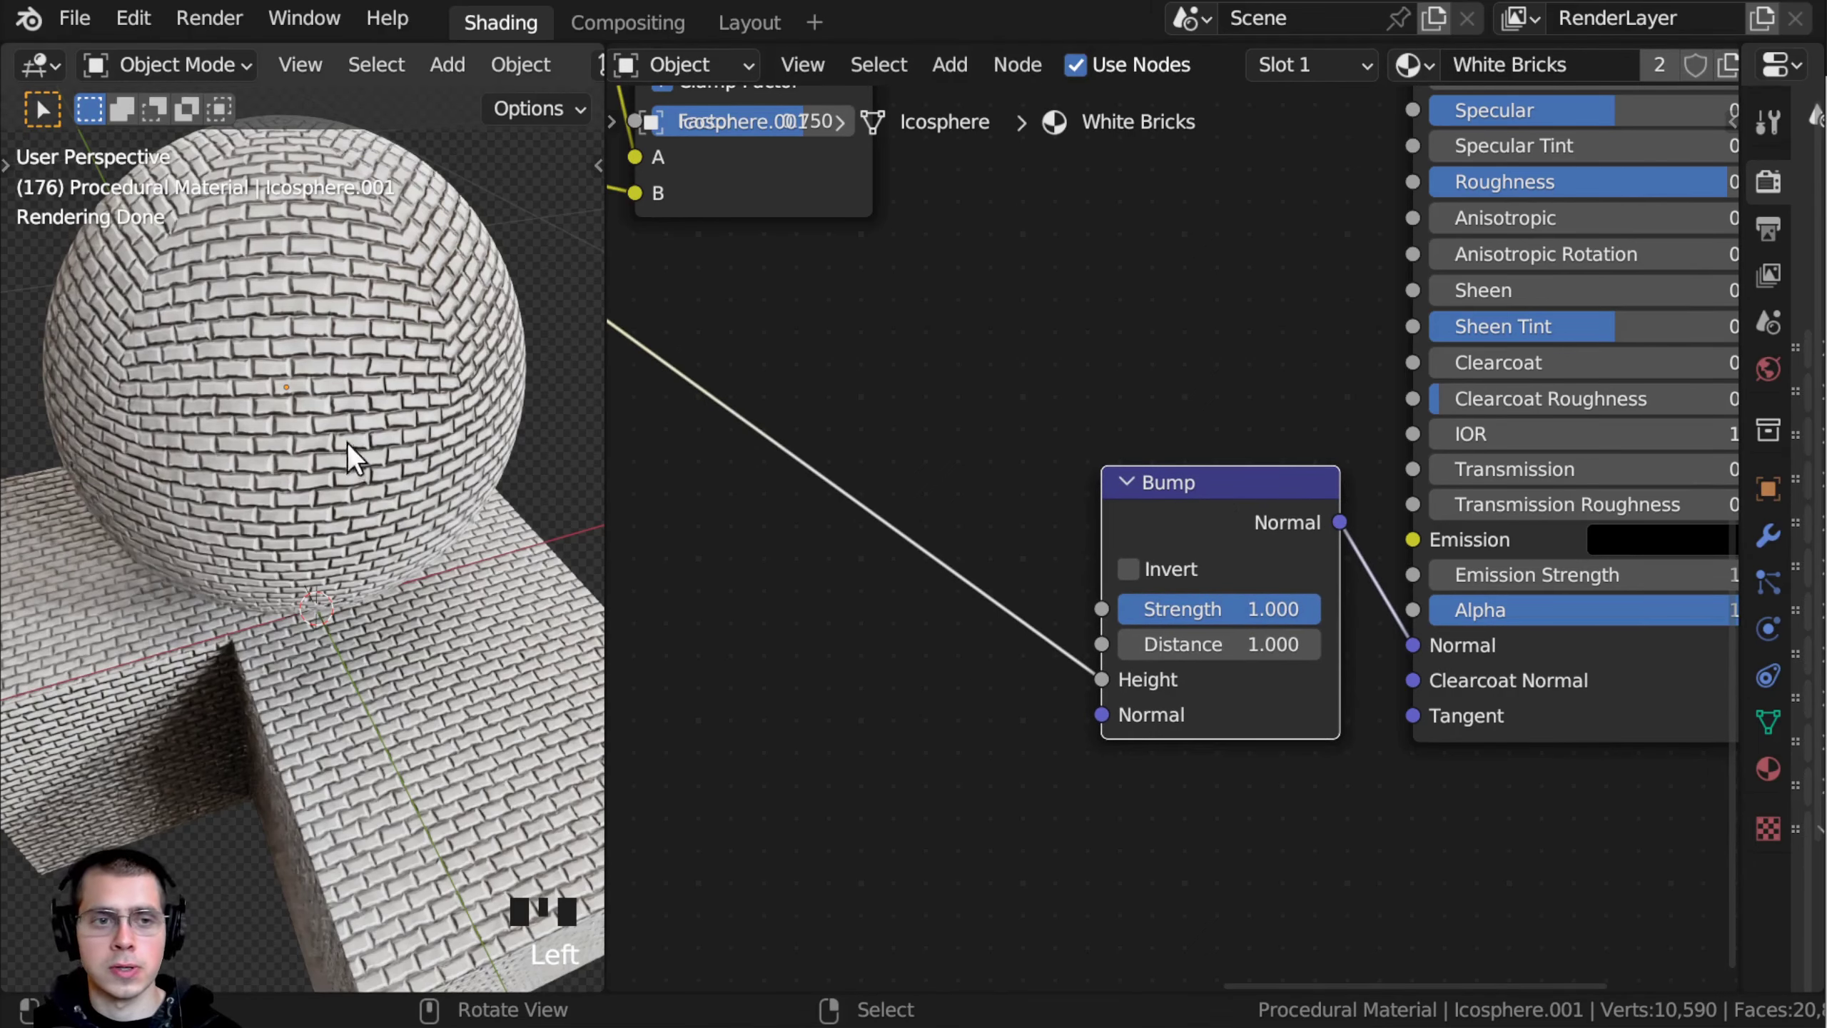
Step: Set the Bump node's Strength to 0.3 and check the brick relief on the sphere and block
mouse_move(347, 443)
middle_mouse_down()
mouse_move(379, 608)
mouse_move(420, 469)
mouse_move(375, 441)
middle_mouse_up()
scroll(379, 608, "up", 1)
middle_click_drag(1246, 660, 1243, 649)
left_click(1238, 596)
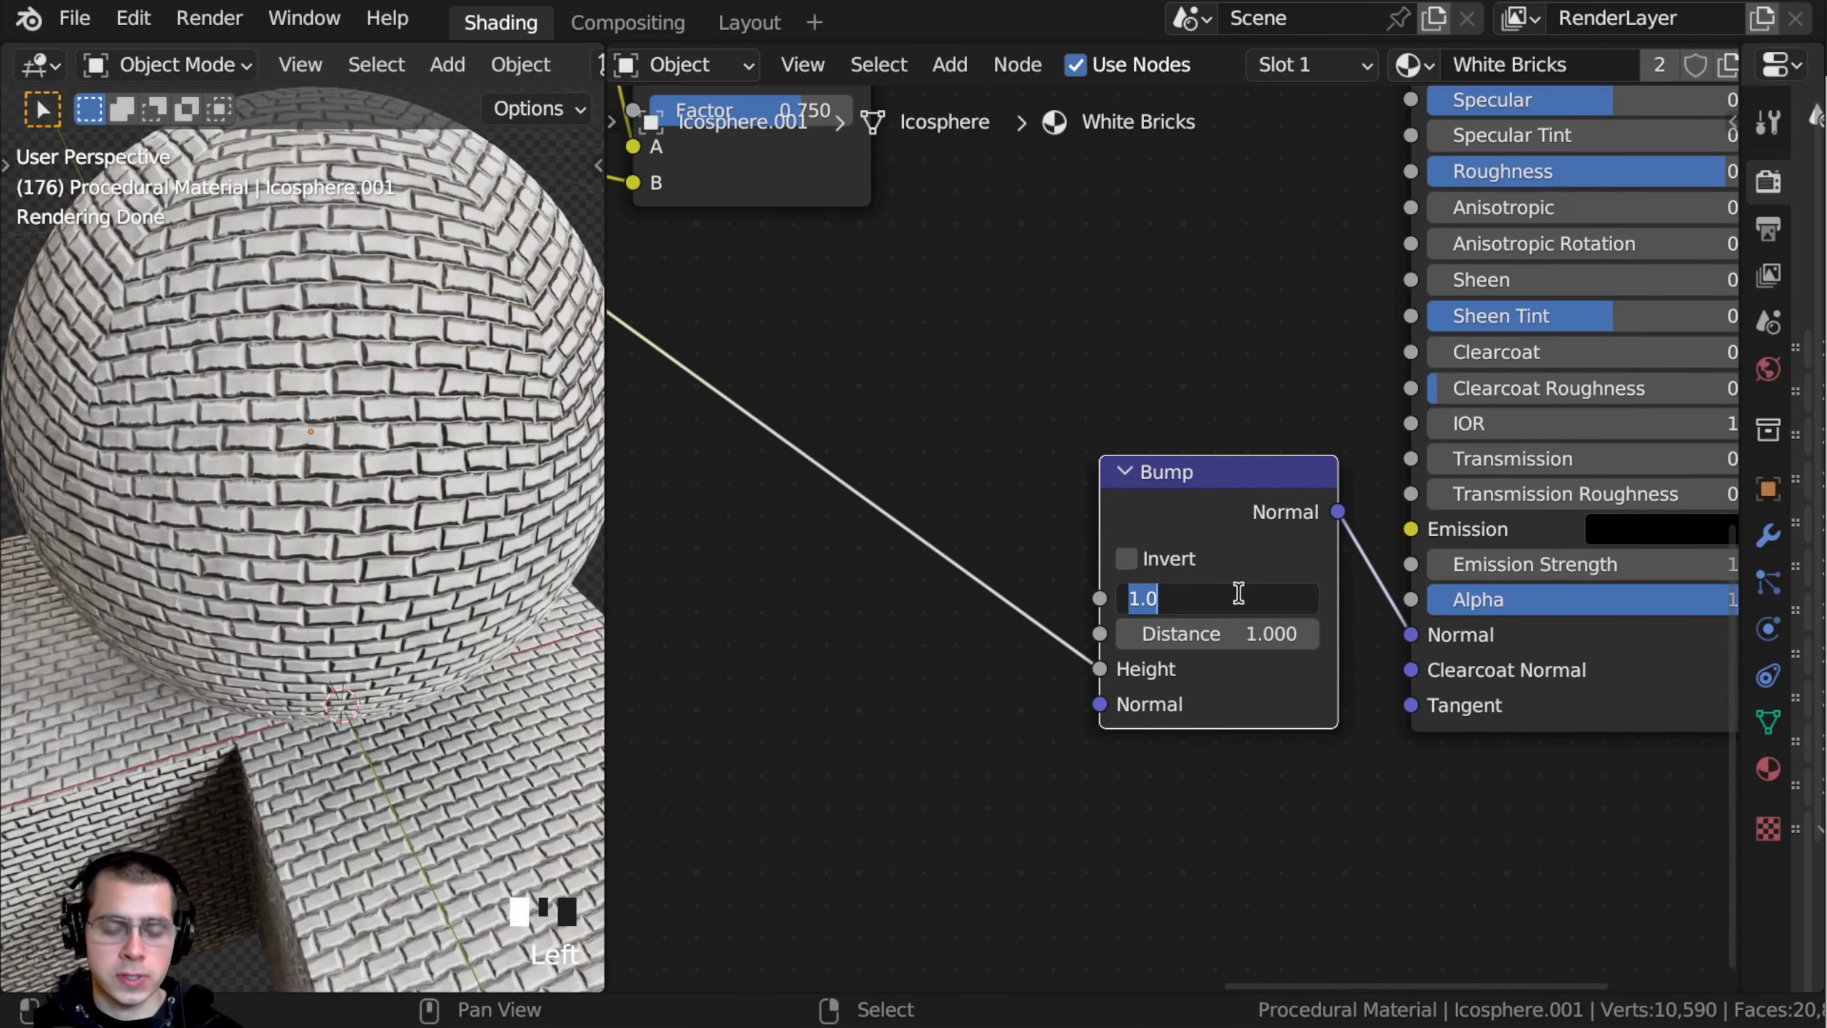
type(".3")
key("Return")
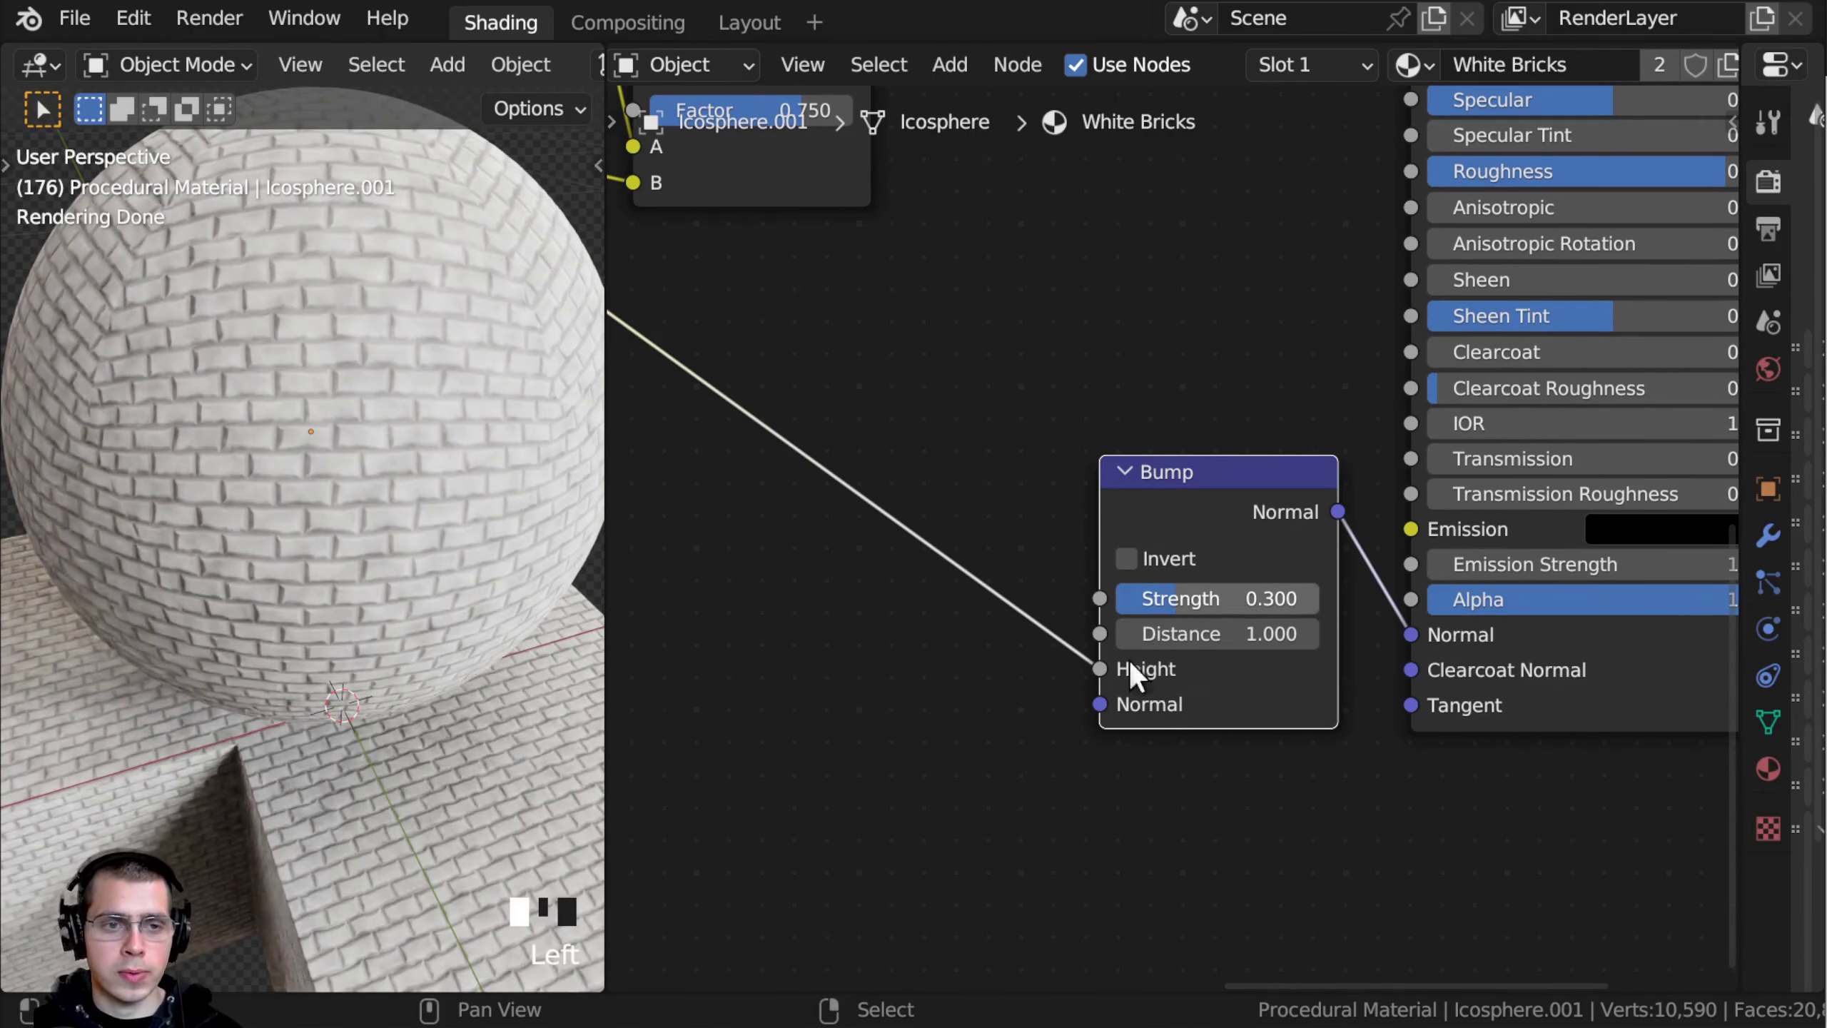
scroll(459, 643, "down", 2)
middle_click_drag(460, 643, 535, 581)
middle_click_drag(501, 747, 343, 650, "shift")
scroll(1237, 525, "down", 4)
Step: Duplicate the Bump node and place the copy before the original, slightly below it
right_click(1267, 453)
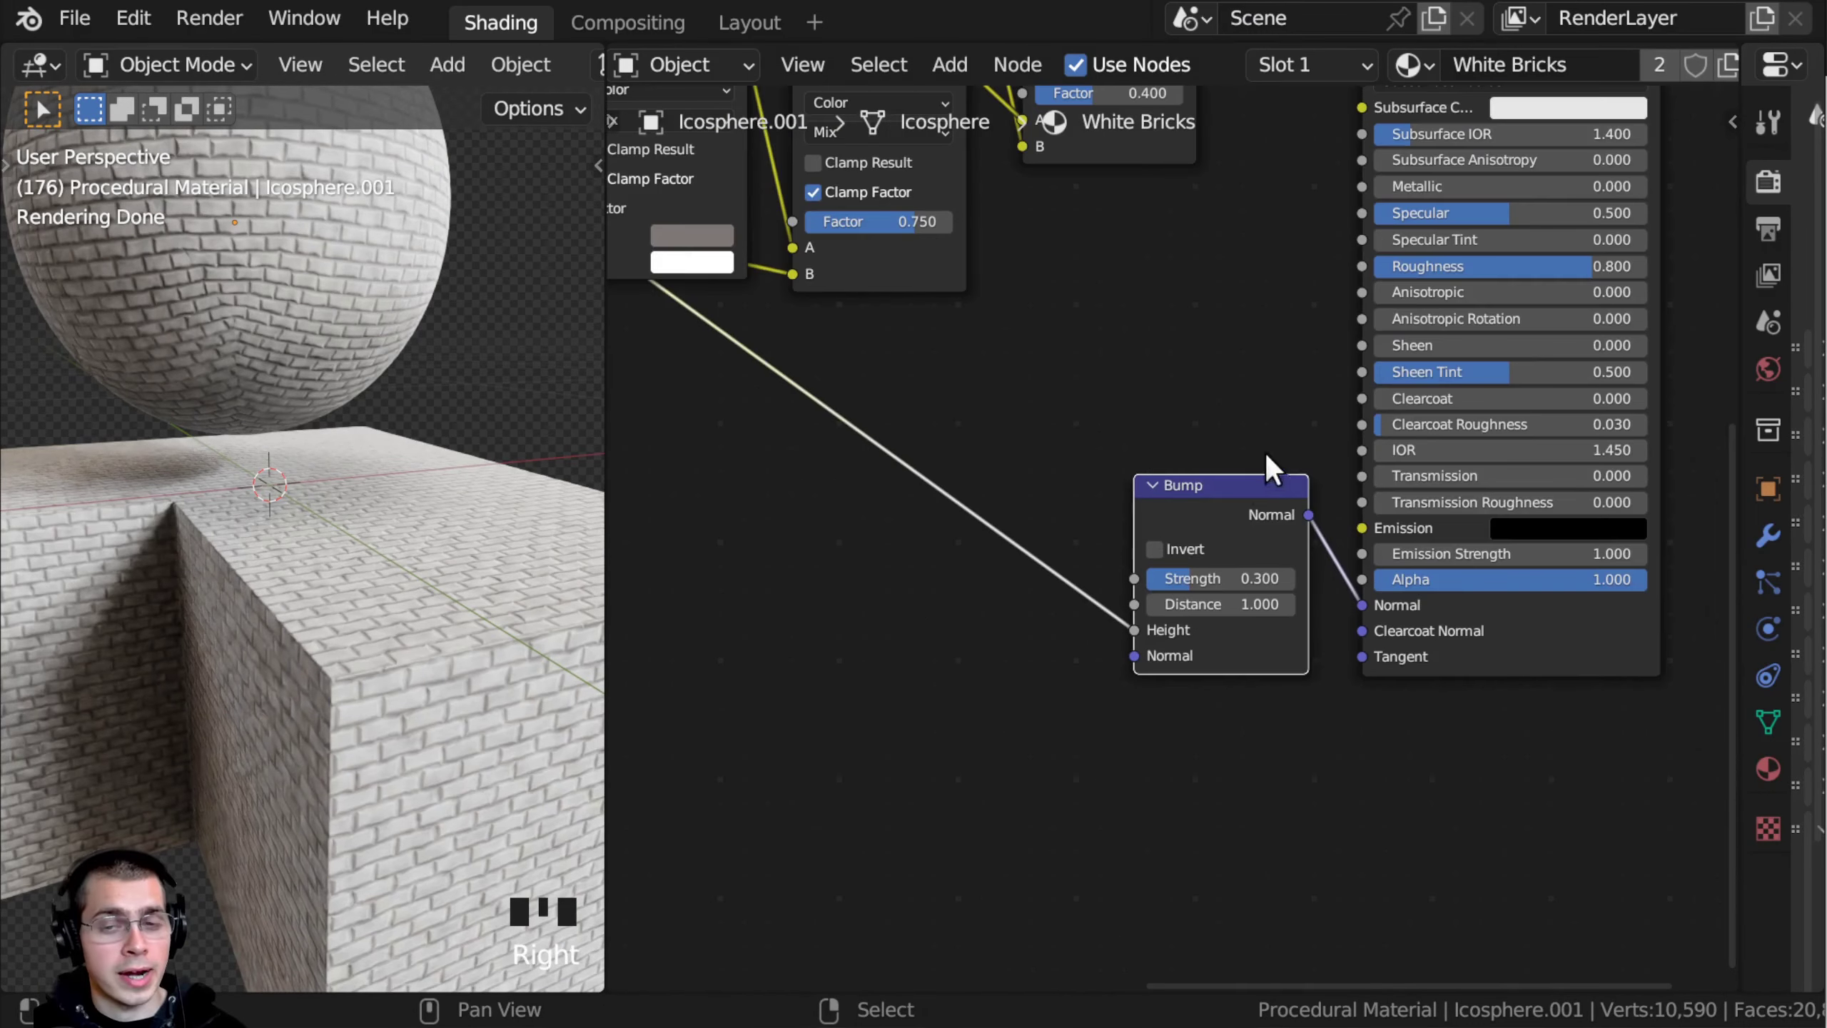
middle_click_drag(1202, 500, 1220, 478)
right_click_drag(1219, 478, 1220, 481)
scroll(1216, 484, "up", 1)
middle_click_drag(1210, 489, 1302, 448)
key("shift+d")
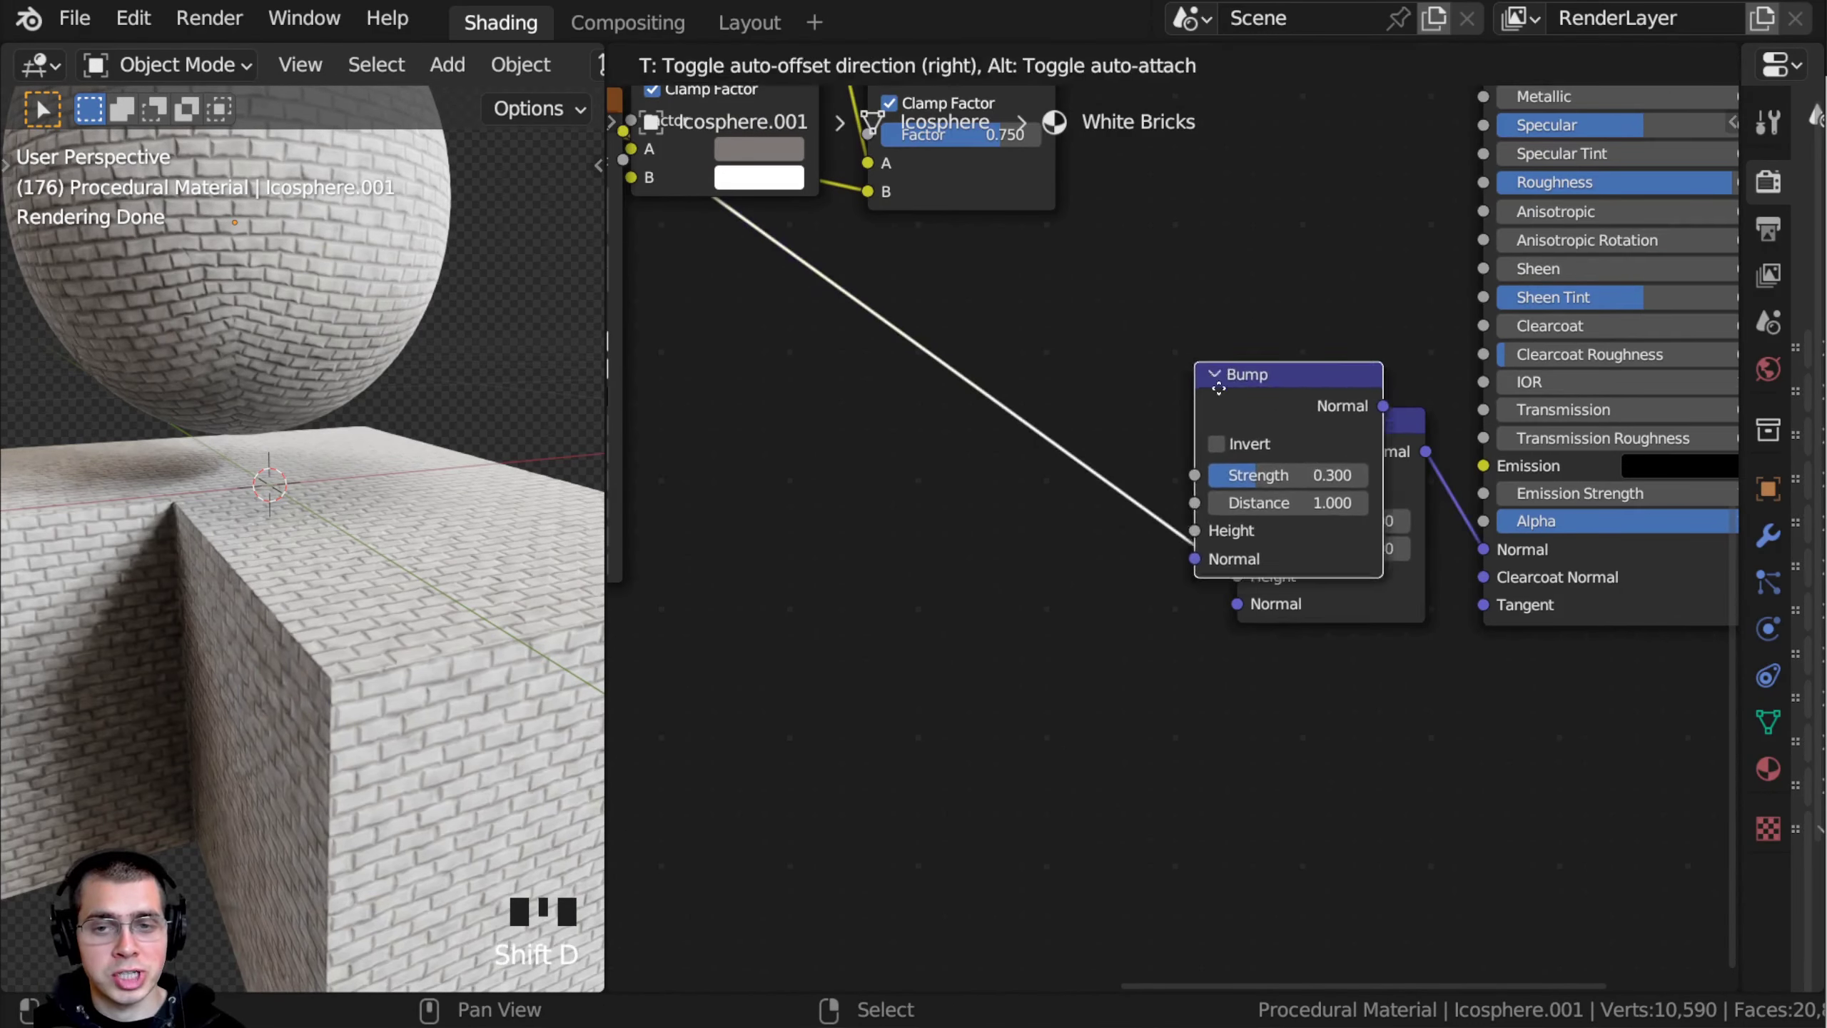
left_click(906, 702)
scroll(907, 702, "up", 1)
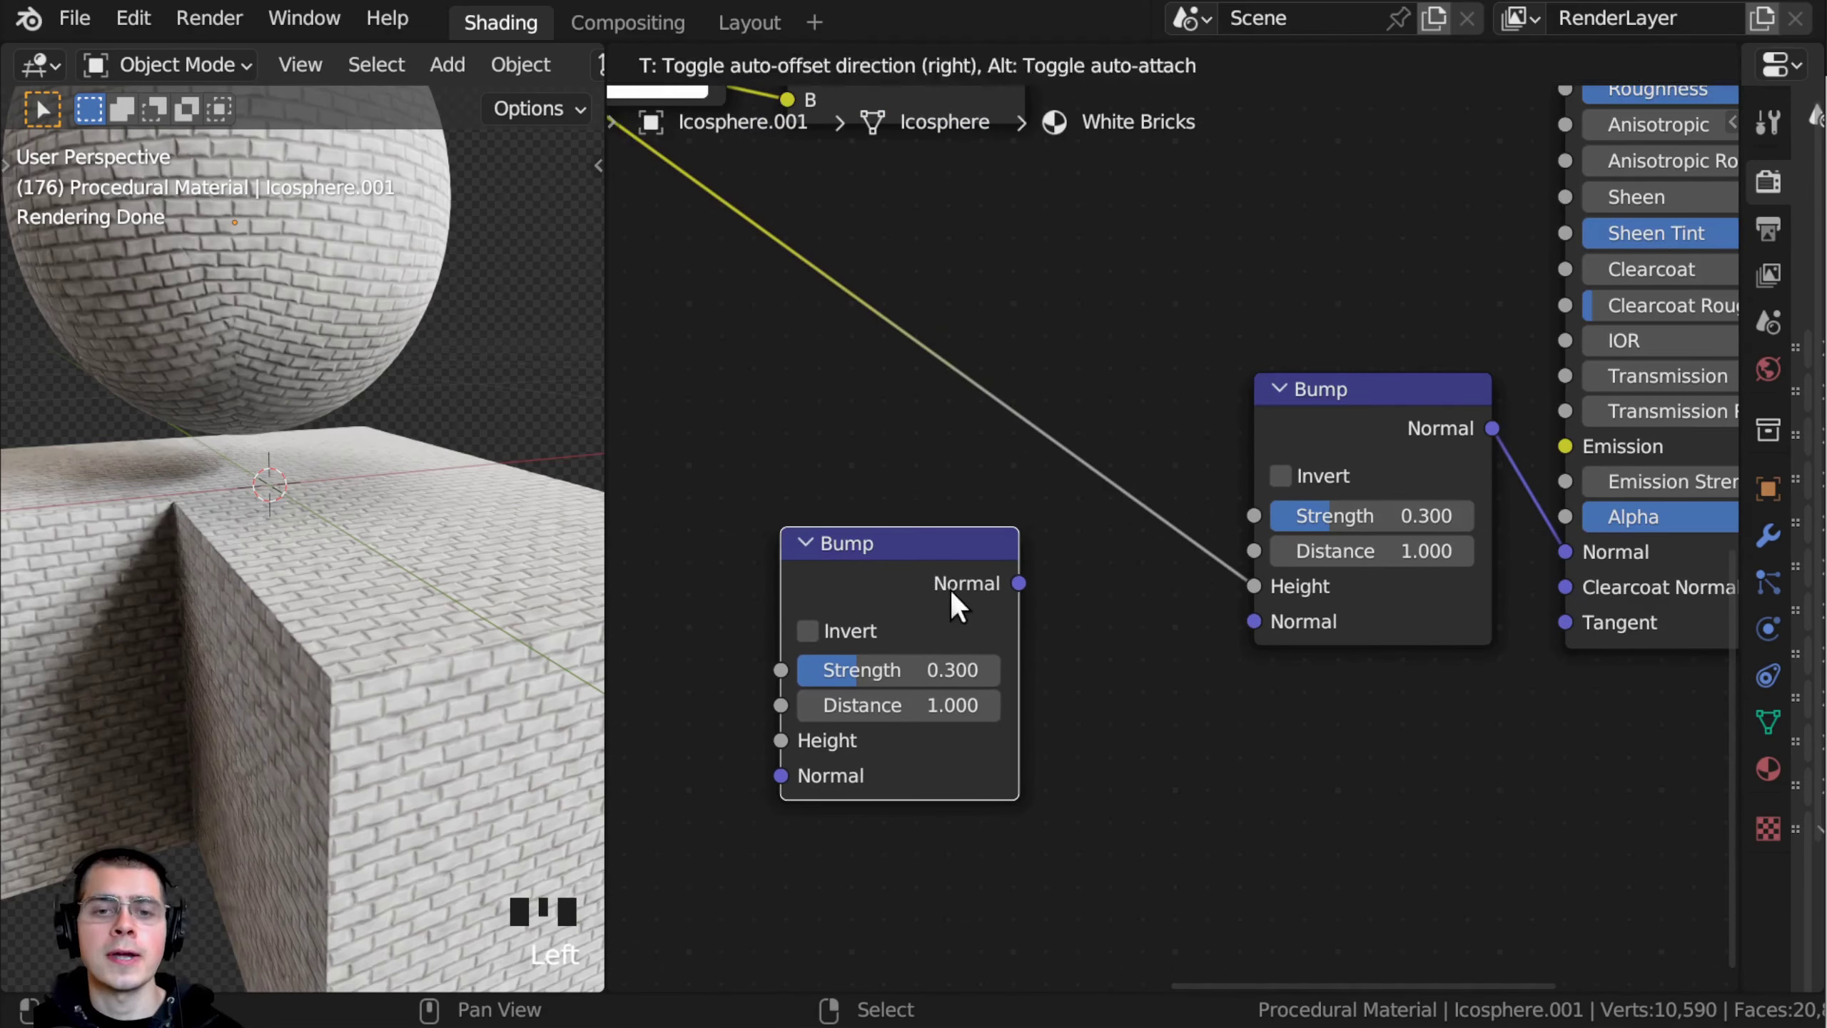
Step: Connect the Bump copy's Normal output to the original Bump's Normal input and move the copy closer to it
left_click_drag(1020, 584, 993, 454)
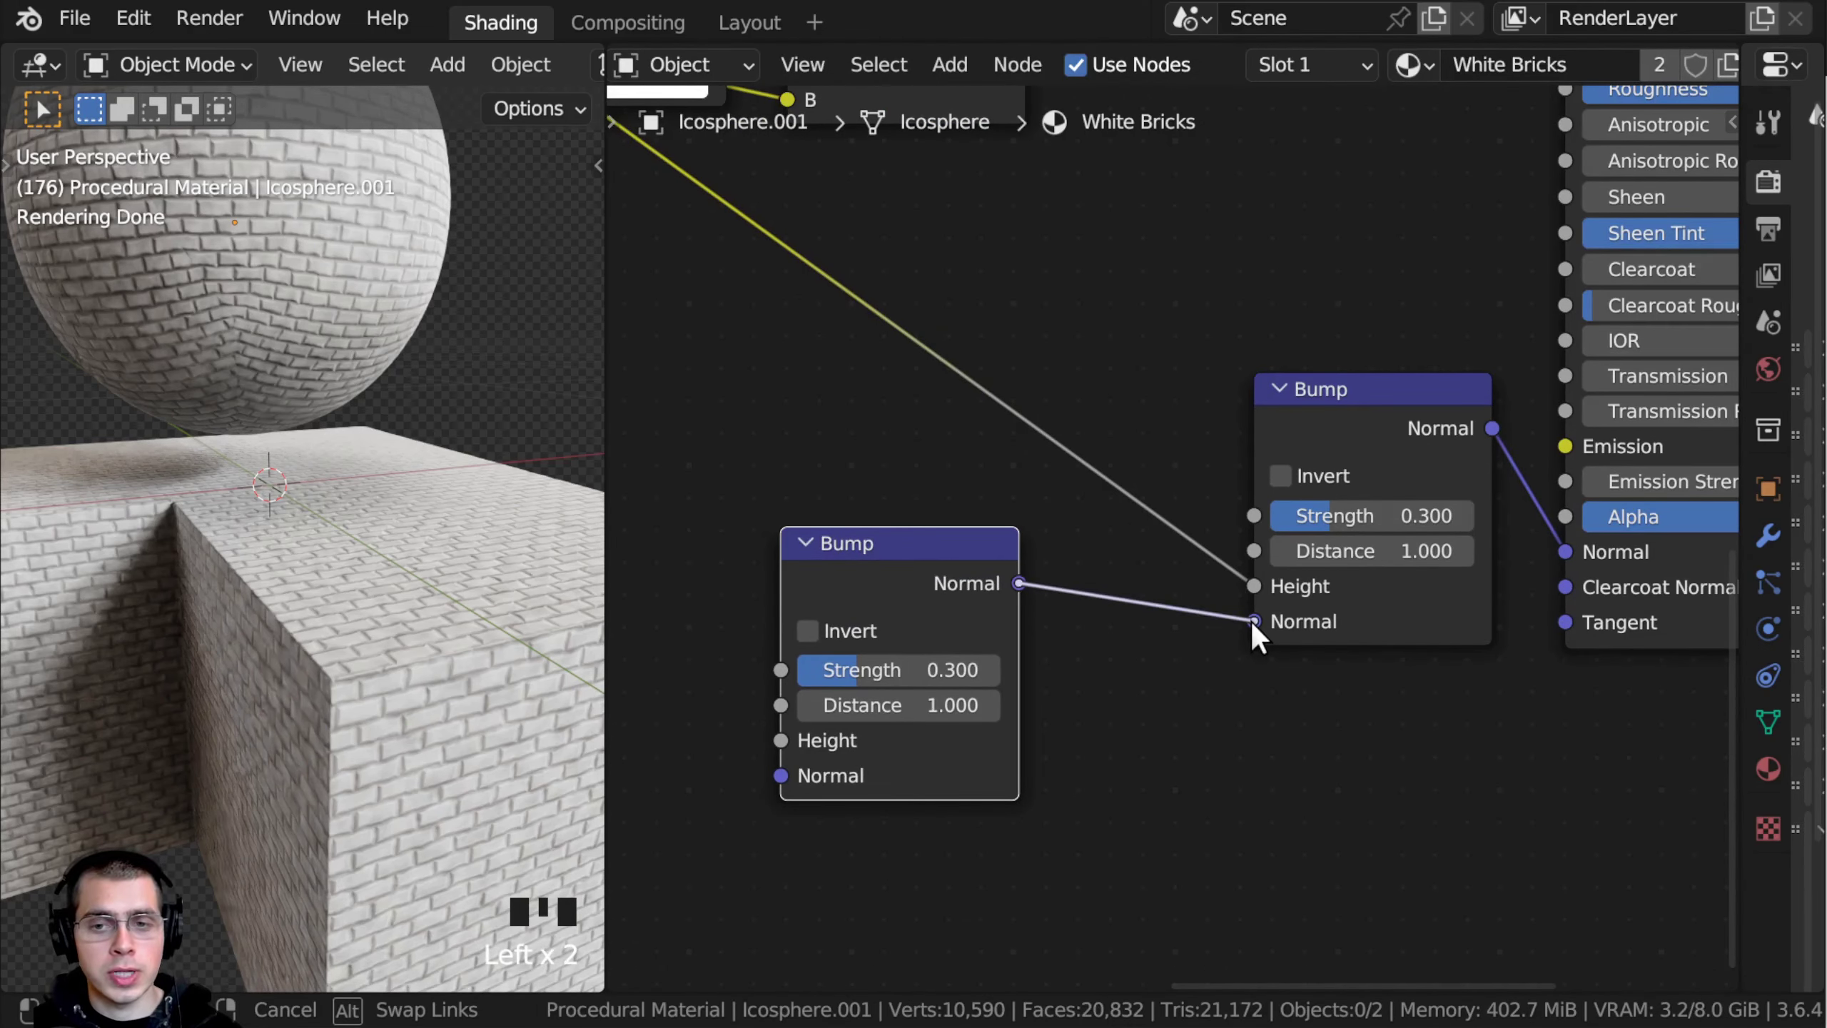
left_click_drag(1252, 621, 1254, 621)
left_click_drag(935, 572, 1060, 578)
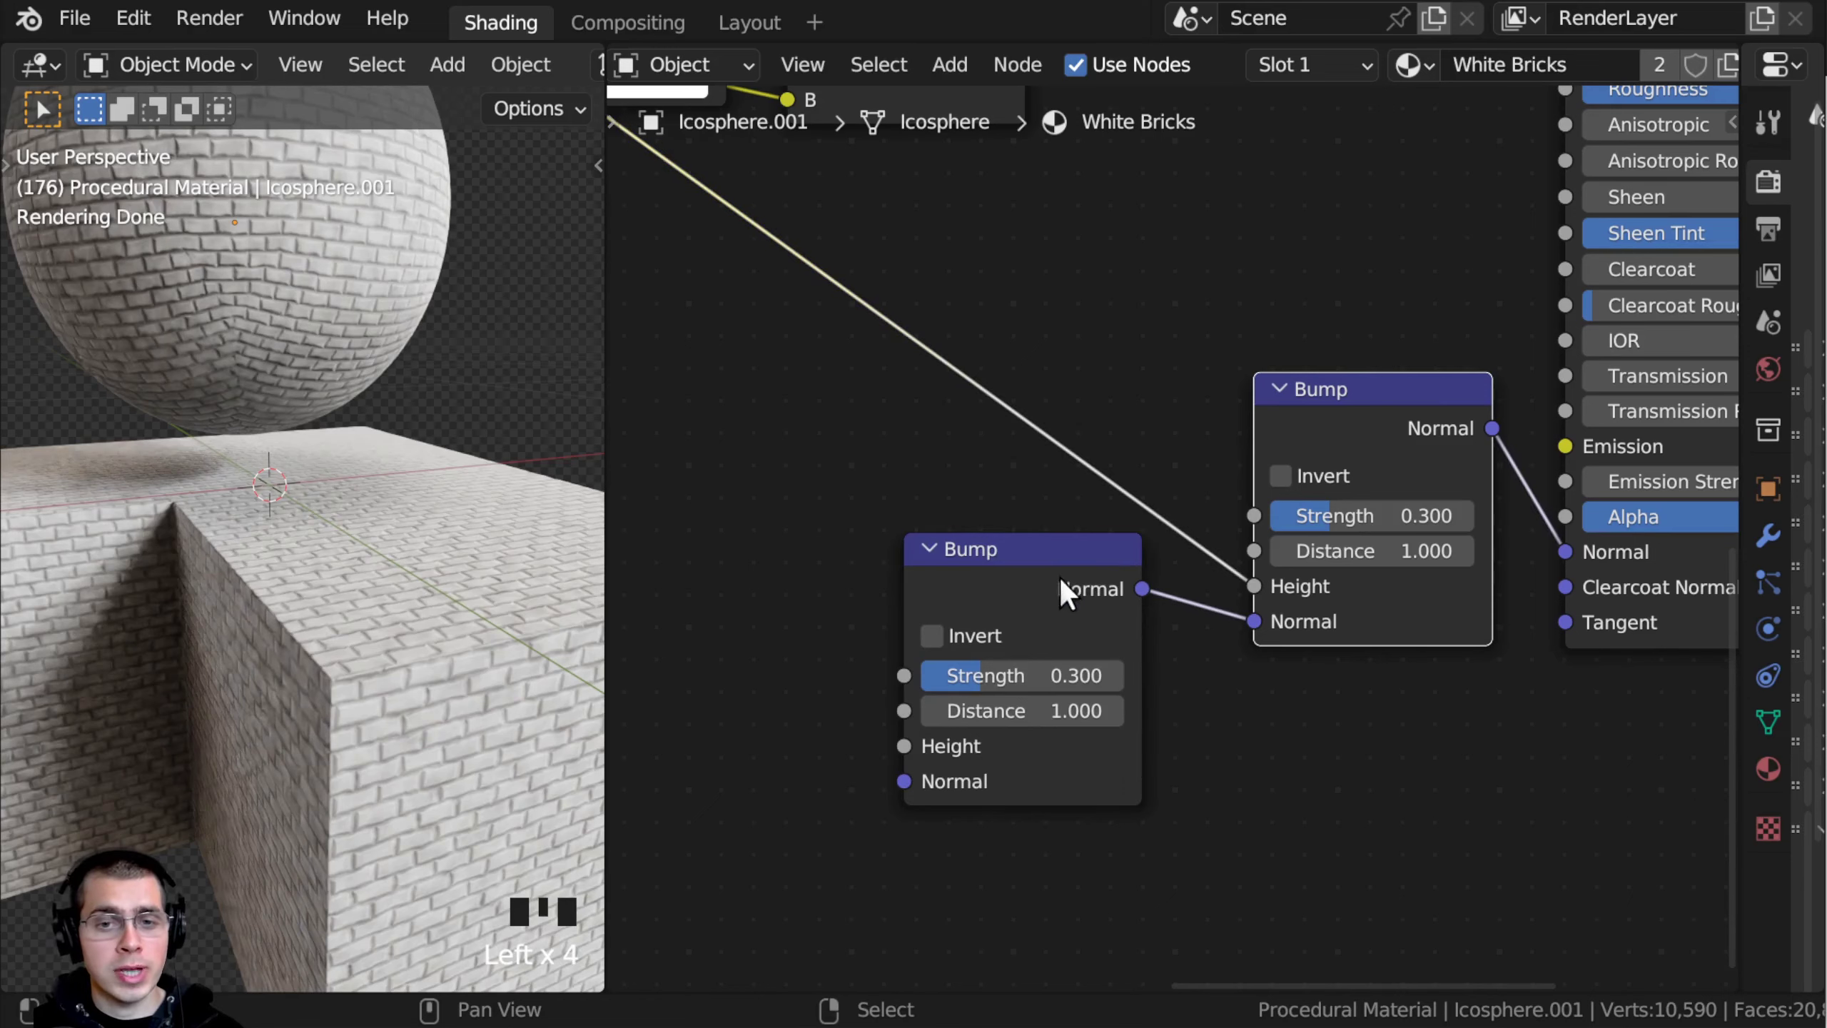
left_click(1060, 577)
left_click(1317, 437)
left_click(1090, 560)
left_click(1345, 414)
scroll(1086, 600, "down", 1)
middle_click_drag(1086, 600, 1176, 594)
left_click(1176, 594)
key("g")
right_click(1155, 559)
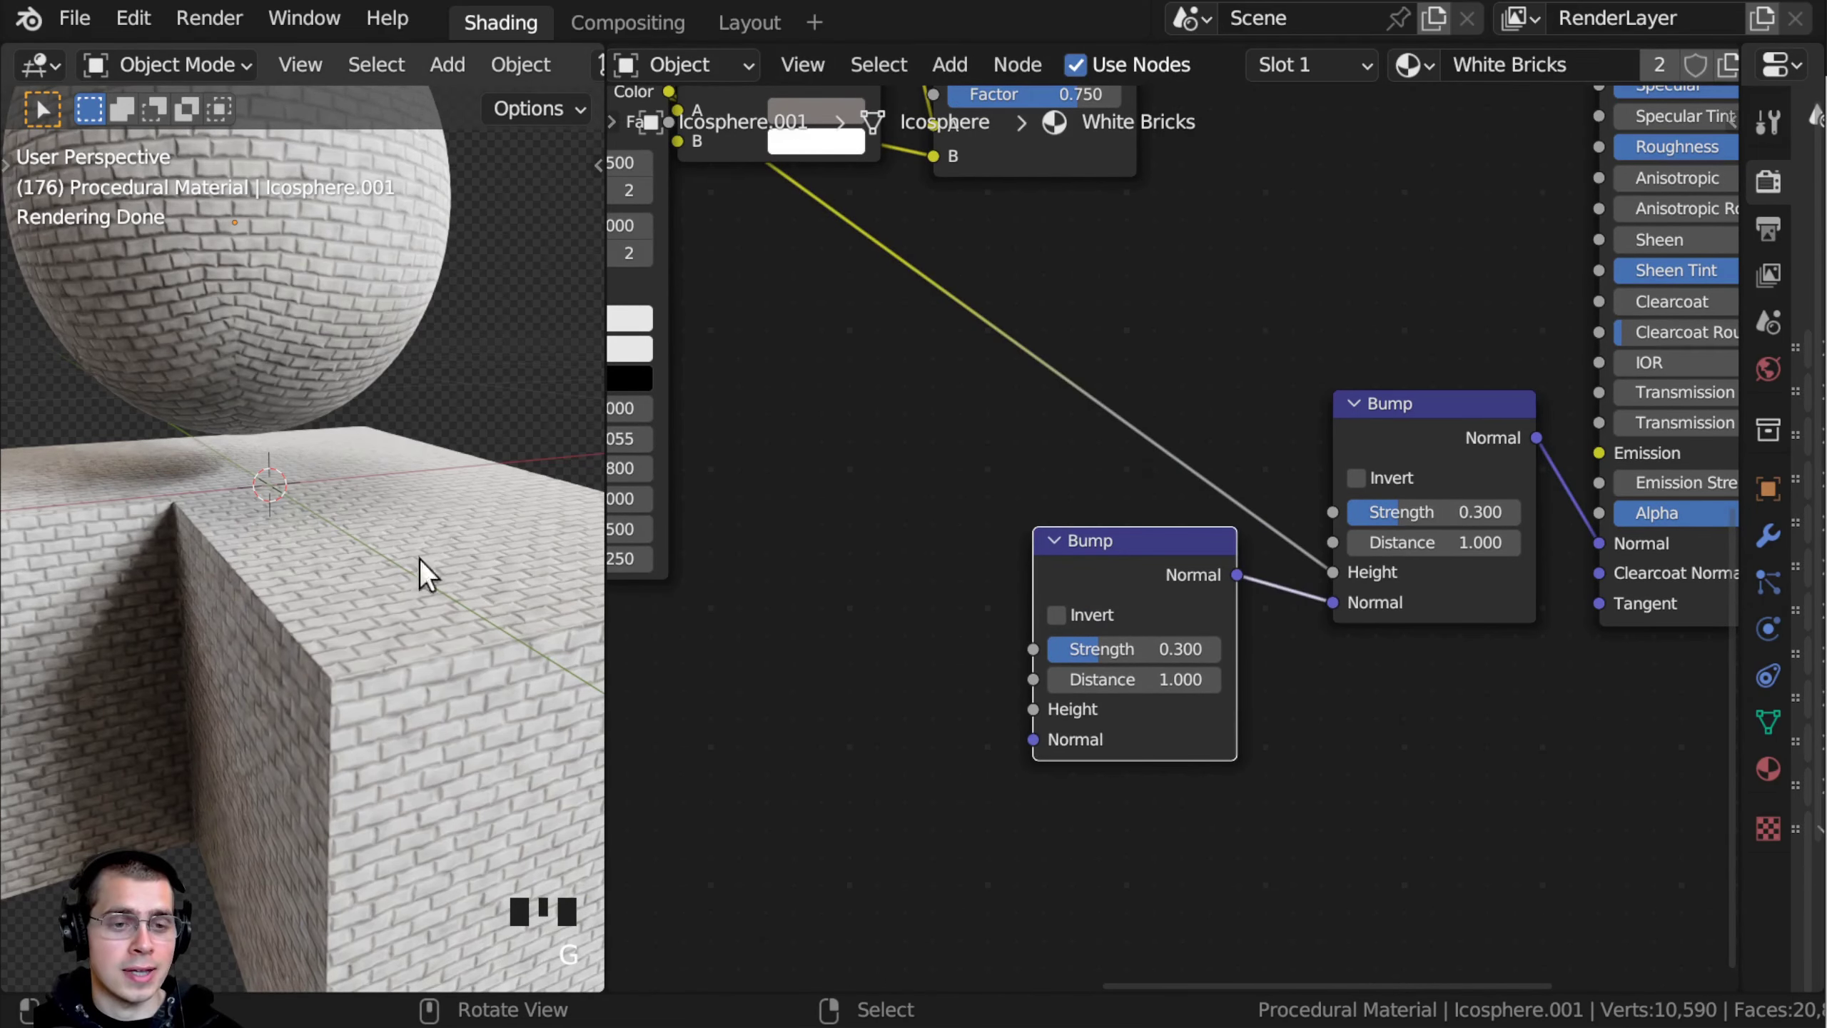
Step: Connect the Noise Texture's Fac to the Bump copy's Height
scroll(967, 702, "down", 5)
scroll(768, 221, "up", 5)
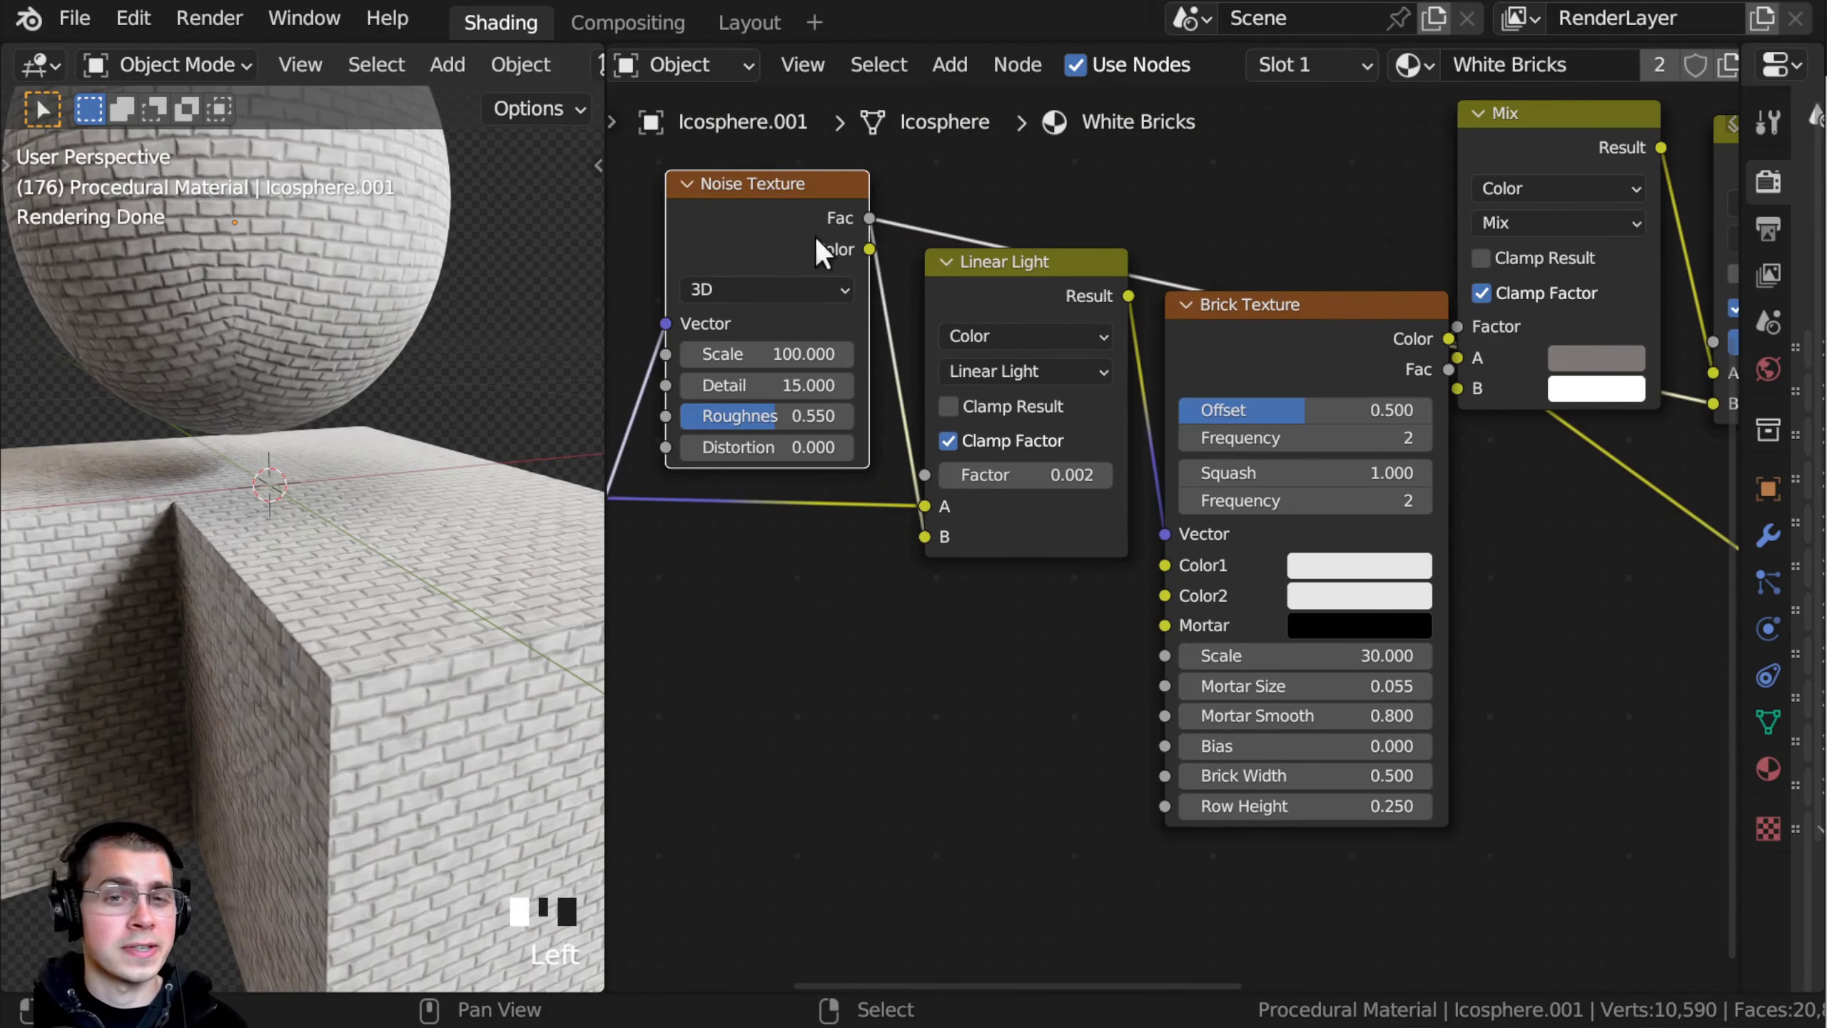
scroll(981, 315, "down", 3)
middle_click_drag(981, 316, 951, 313)
left_click_drag(903, 281, 1285, 838)
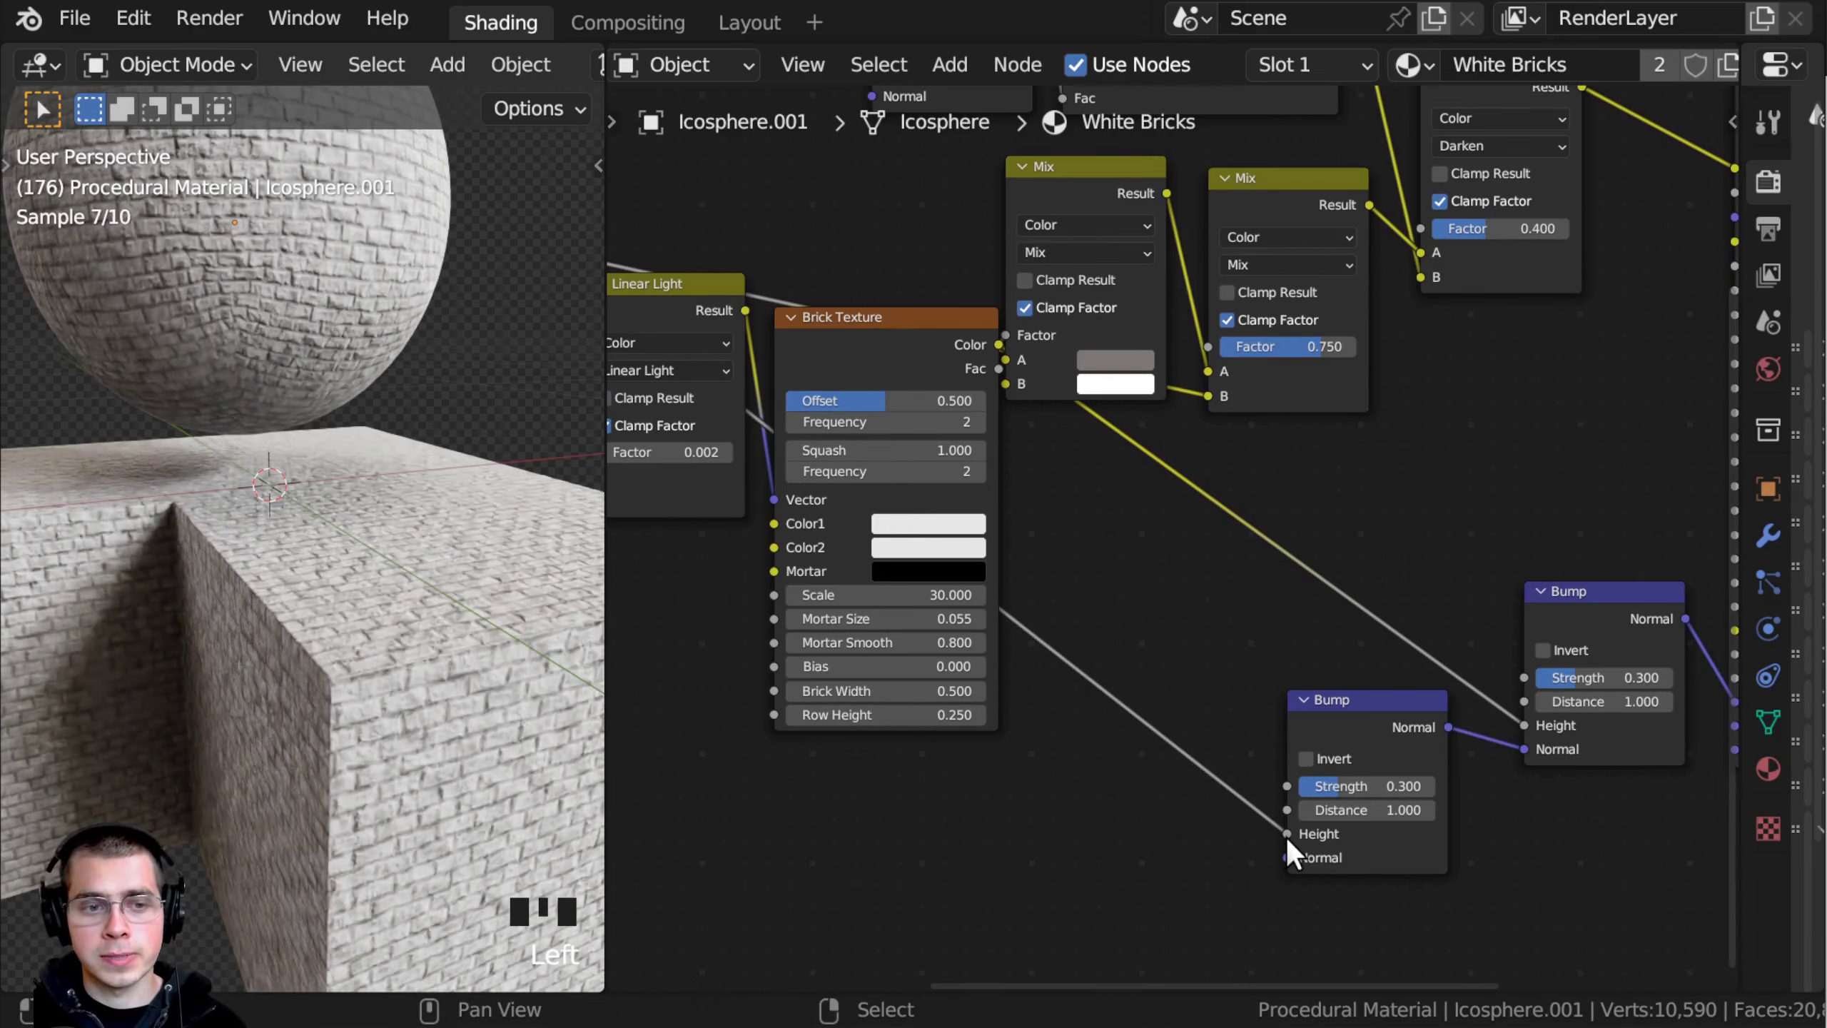
Step: Set the Strength of the first Bump node, fed by the Noise Texture, to 0.2 and check the relief on the block
scroll(1285, 666, "up", 6)
mouse_move(1285, 666)
left_mouse_down()
mouse_move(1374, 667)
mouse_move(1317, 673)
left_mouse_up()
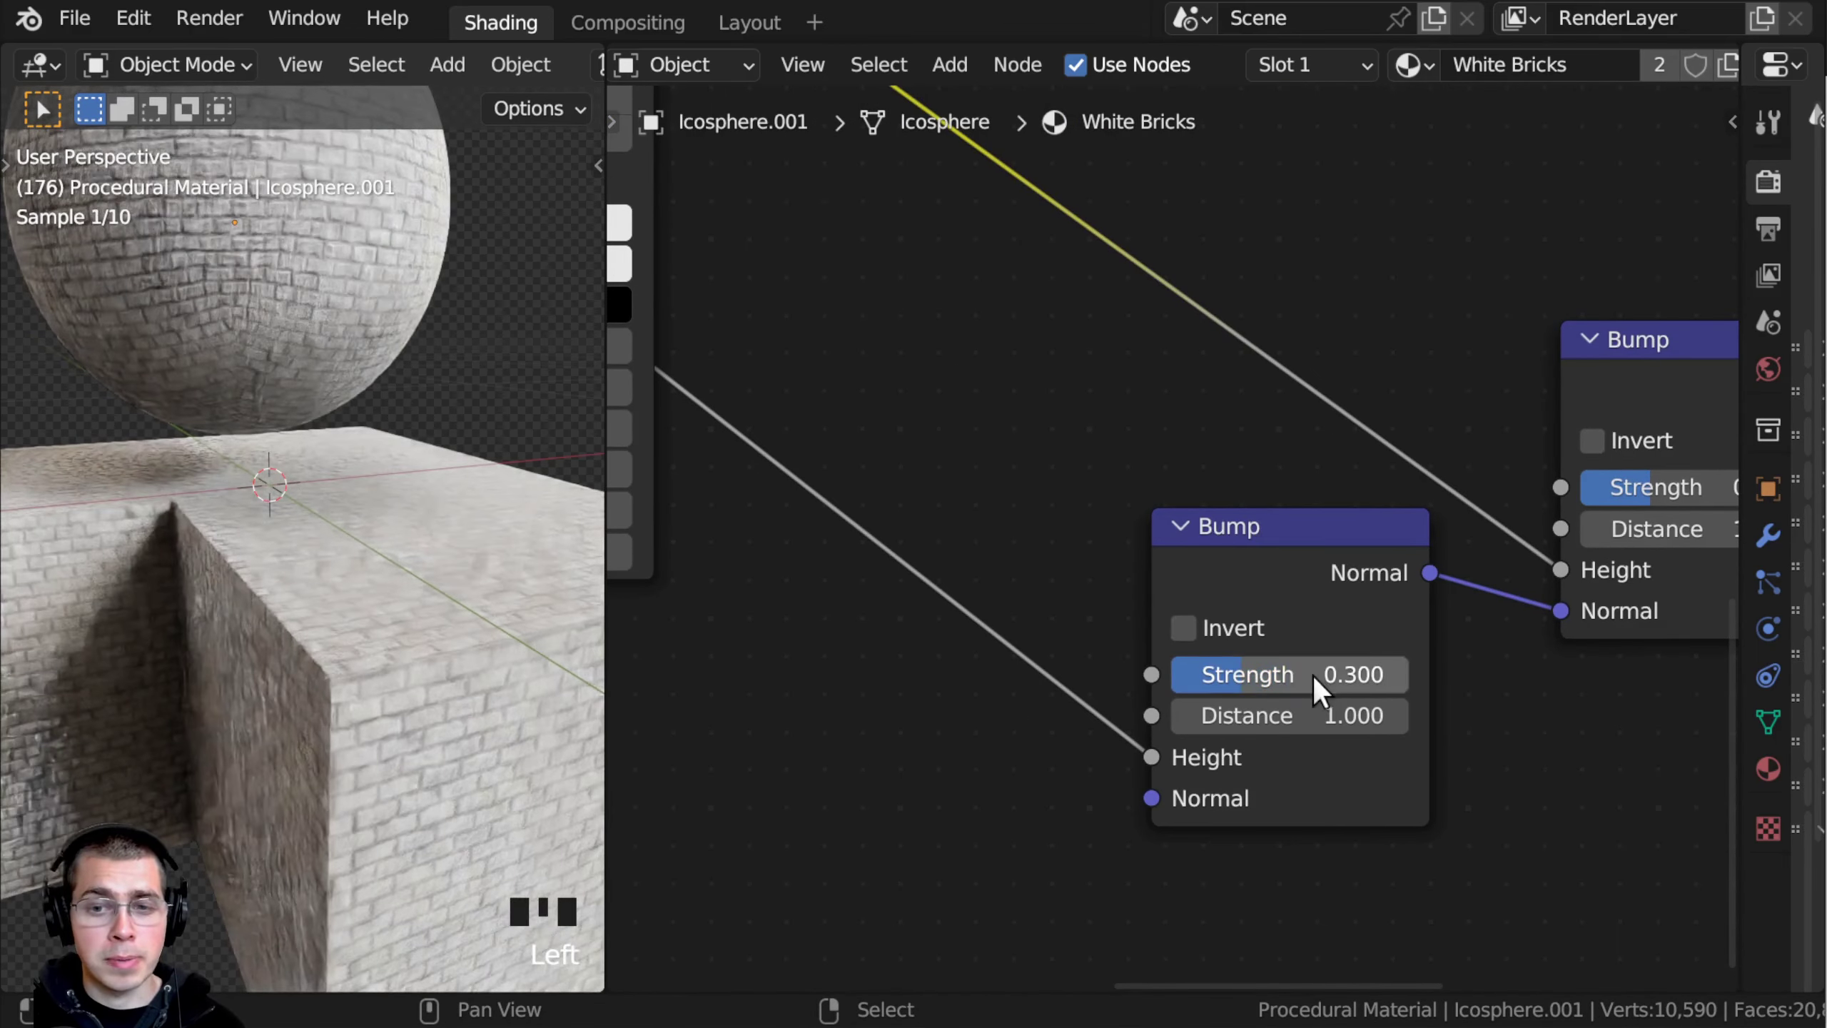
type(".")
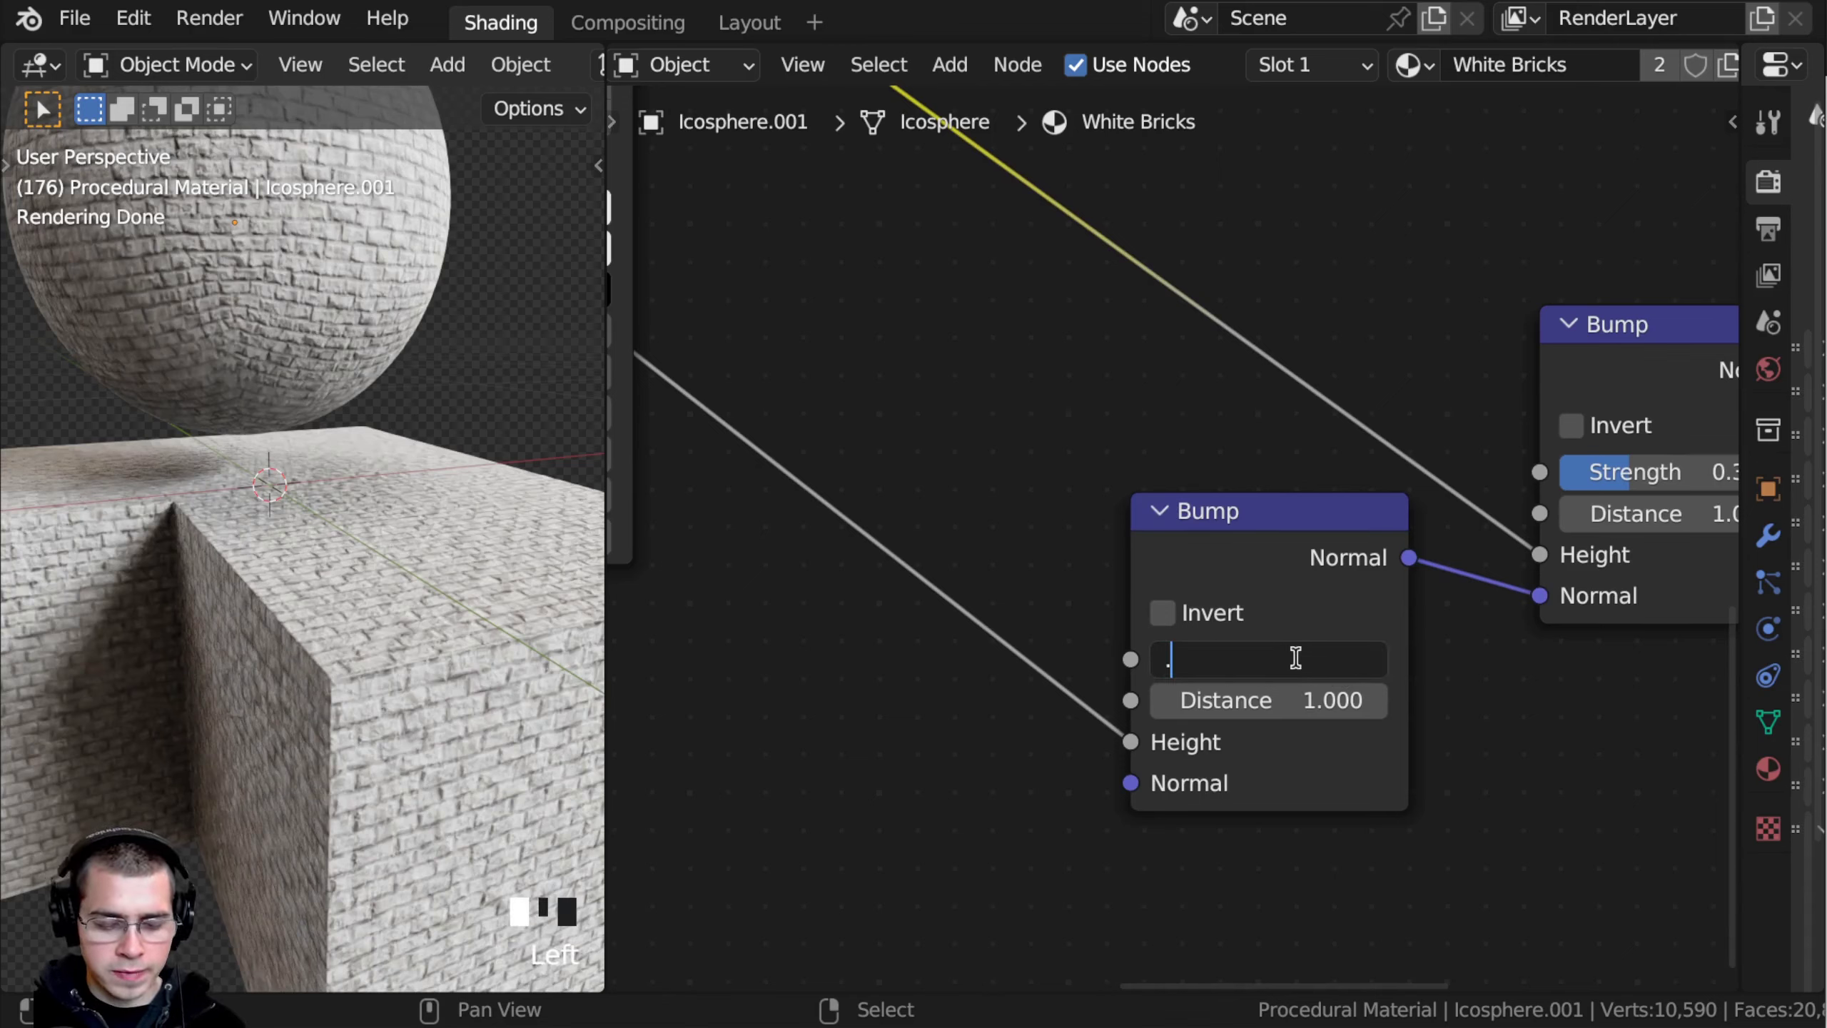
type("2")
key("Return")
middle_click_drag(403, 562, 365, 537)
scroll(363, 541, "up", 2)
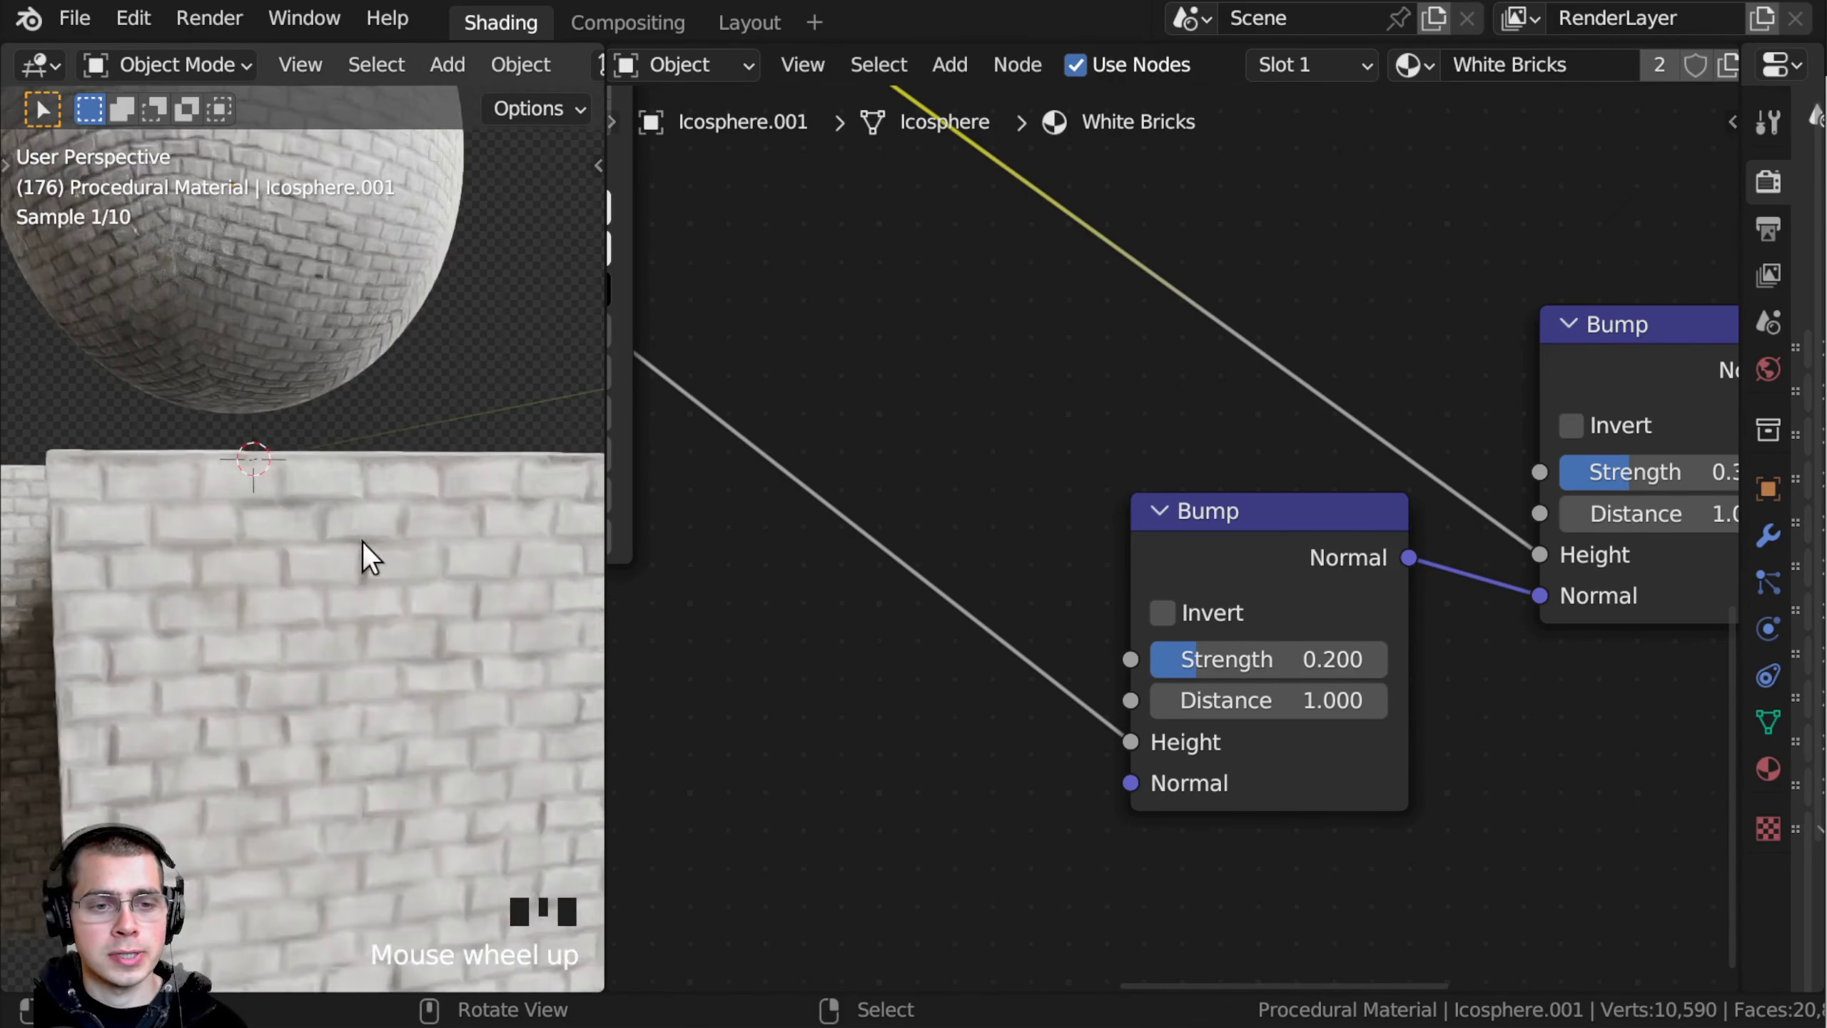
scroll(363, 541, "up", 1)
mouse_move(1197, 660)
left_mouse_down()
mouse_move(1151, 659)
mouse_move(1196, 659)
left_mouse_up()
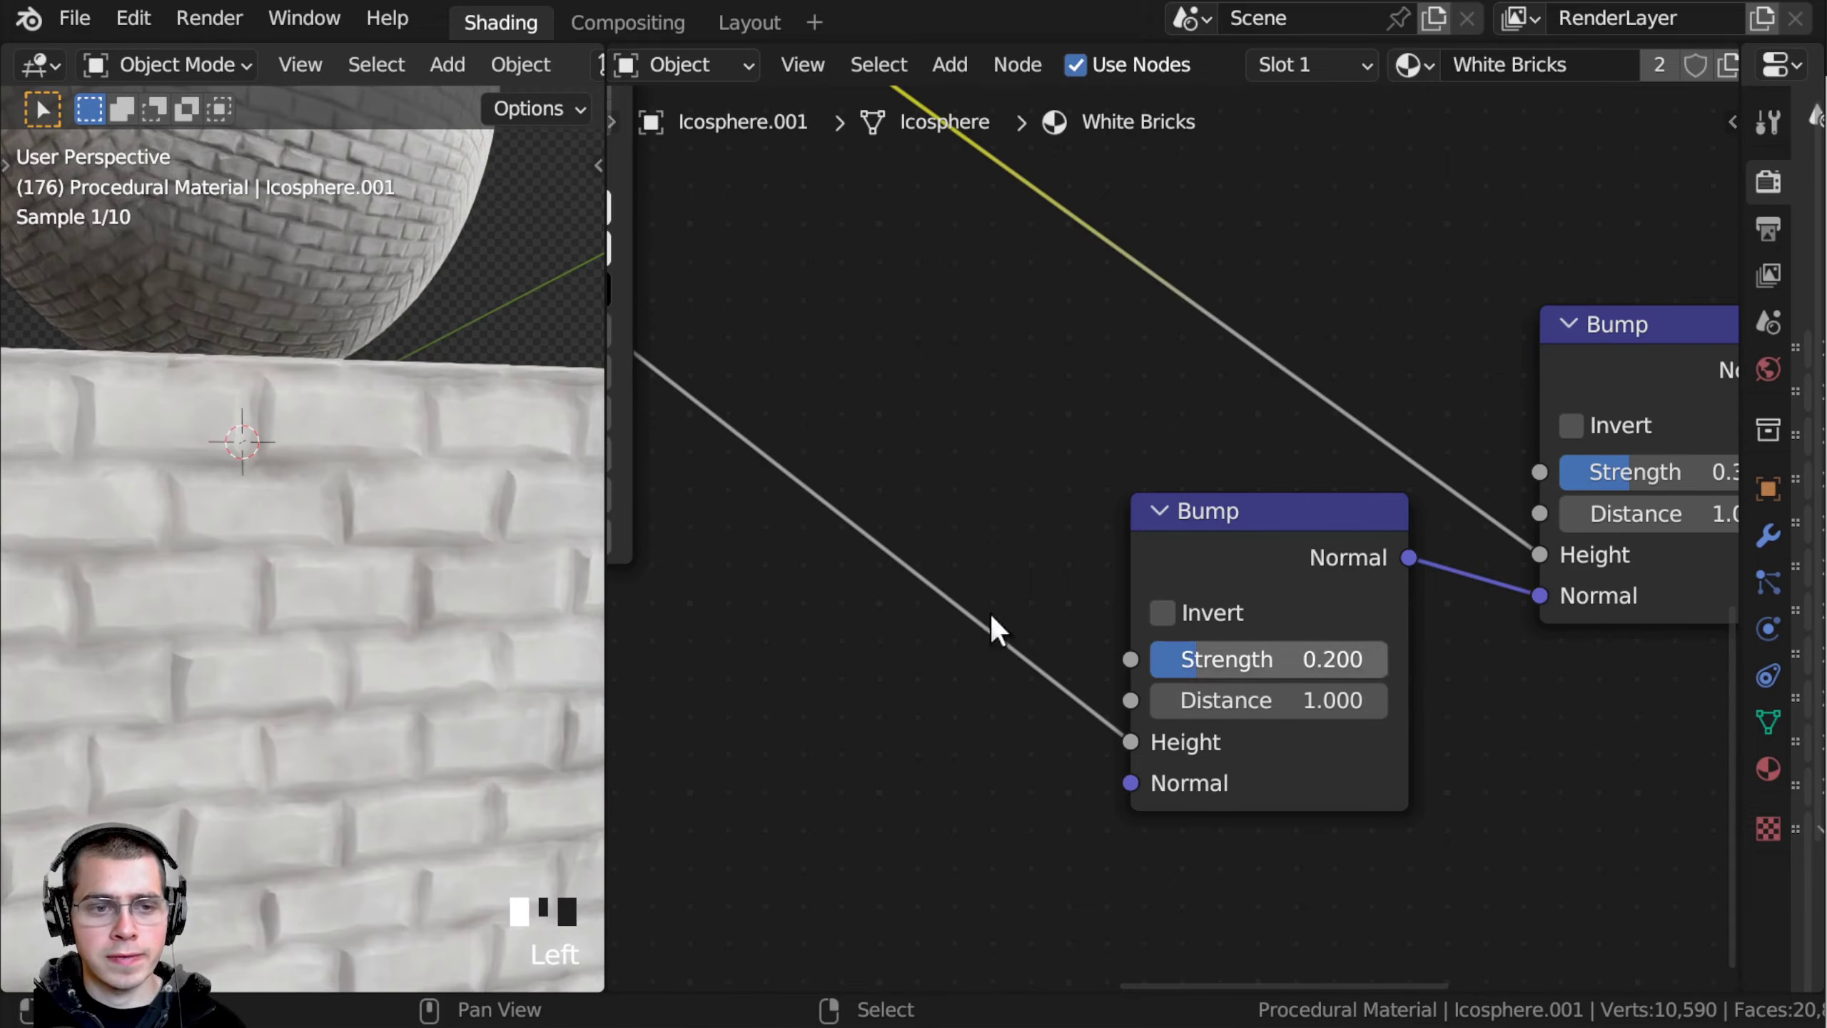
scroll(253, 522, "down", 7)
middle_click_drag(253, 522, 323, 560)
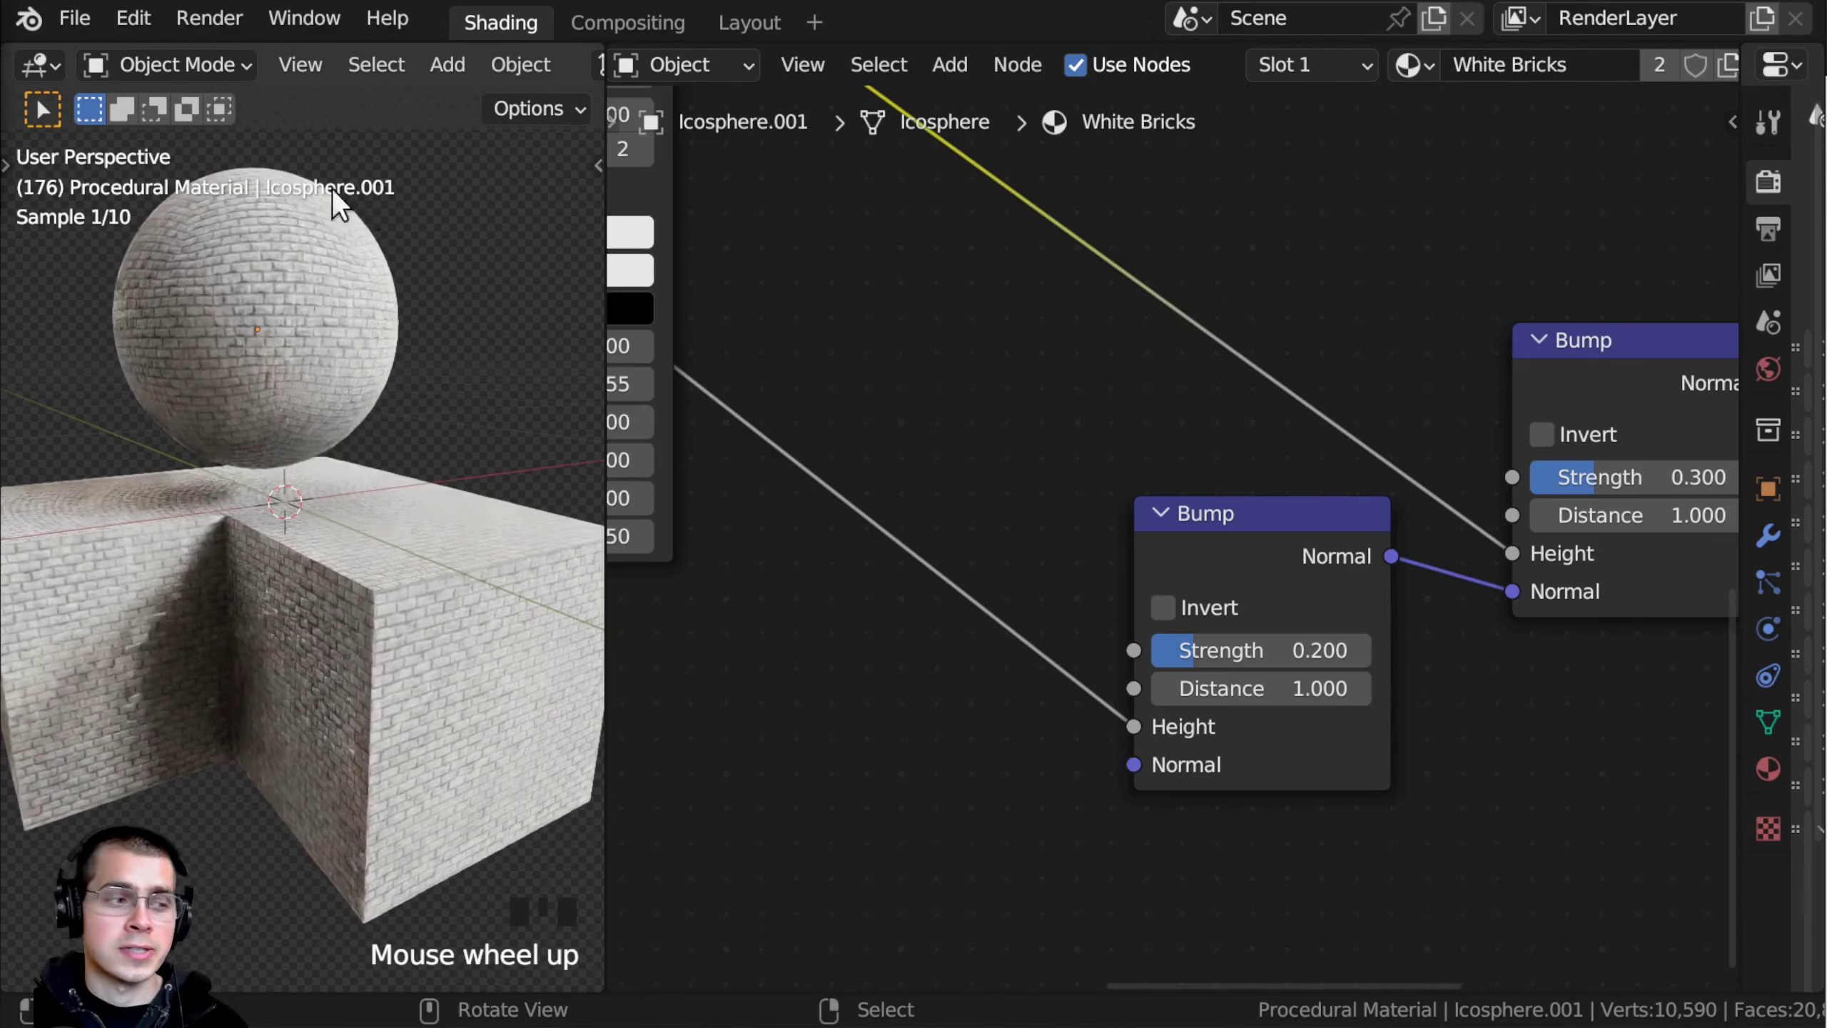
Step: Select every node except the Texture Coordinate and Material Output, and save the file
middle_click_drag(489, 284, 497, 300, "shift")
scroll(1101, 417, "down", 4)
scroll(1105, 389, "down", 7)
scroll(1113, 389, "down", 5)
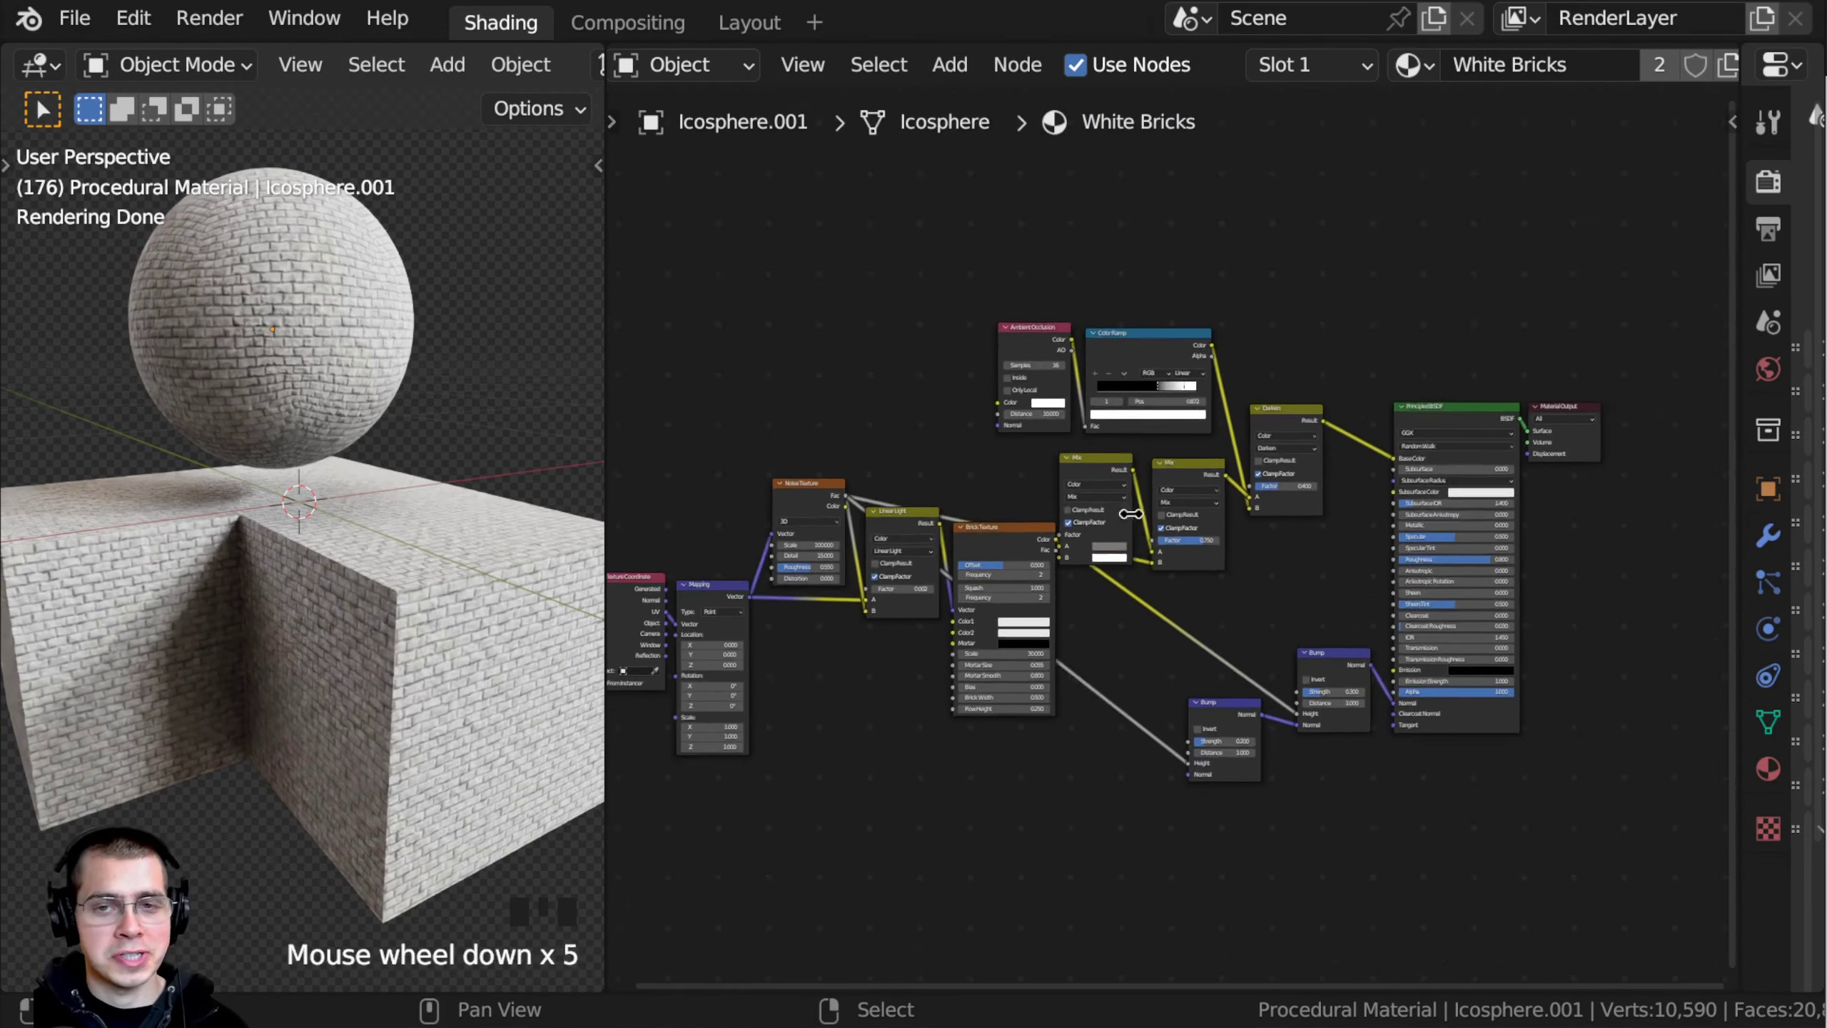
middle_click_drag(1137, 460, 1151, 381)
key("a")
key("a")
key("a")
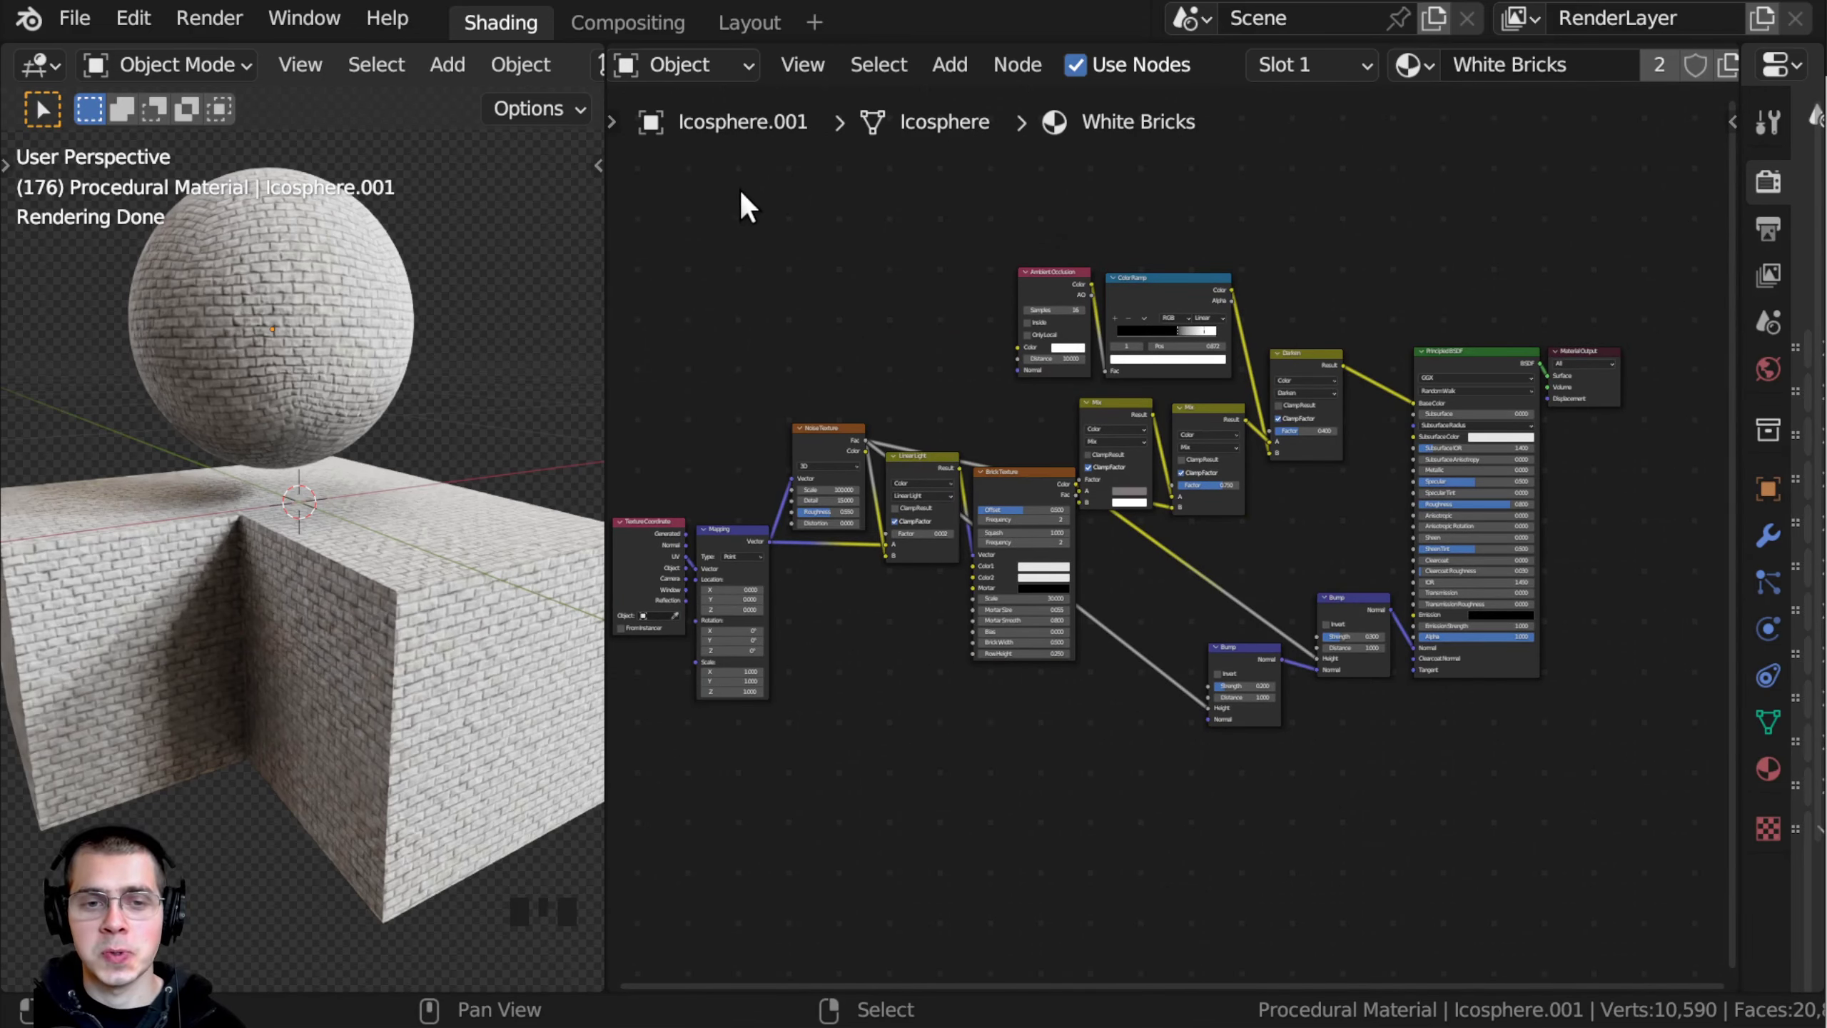
left_click_drag(728, 175, 1456, 806)
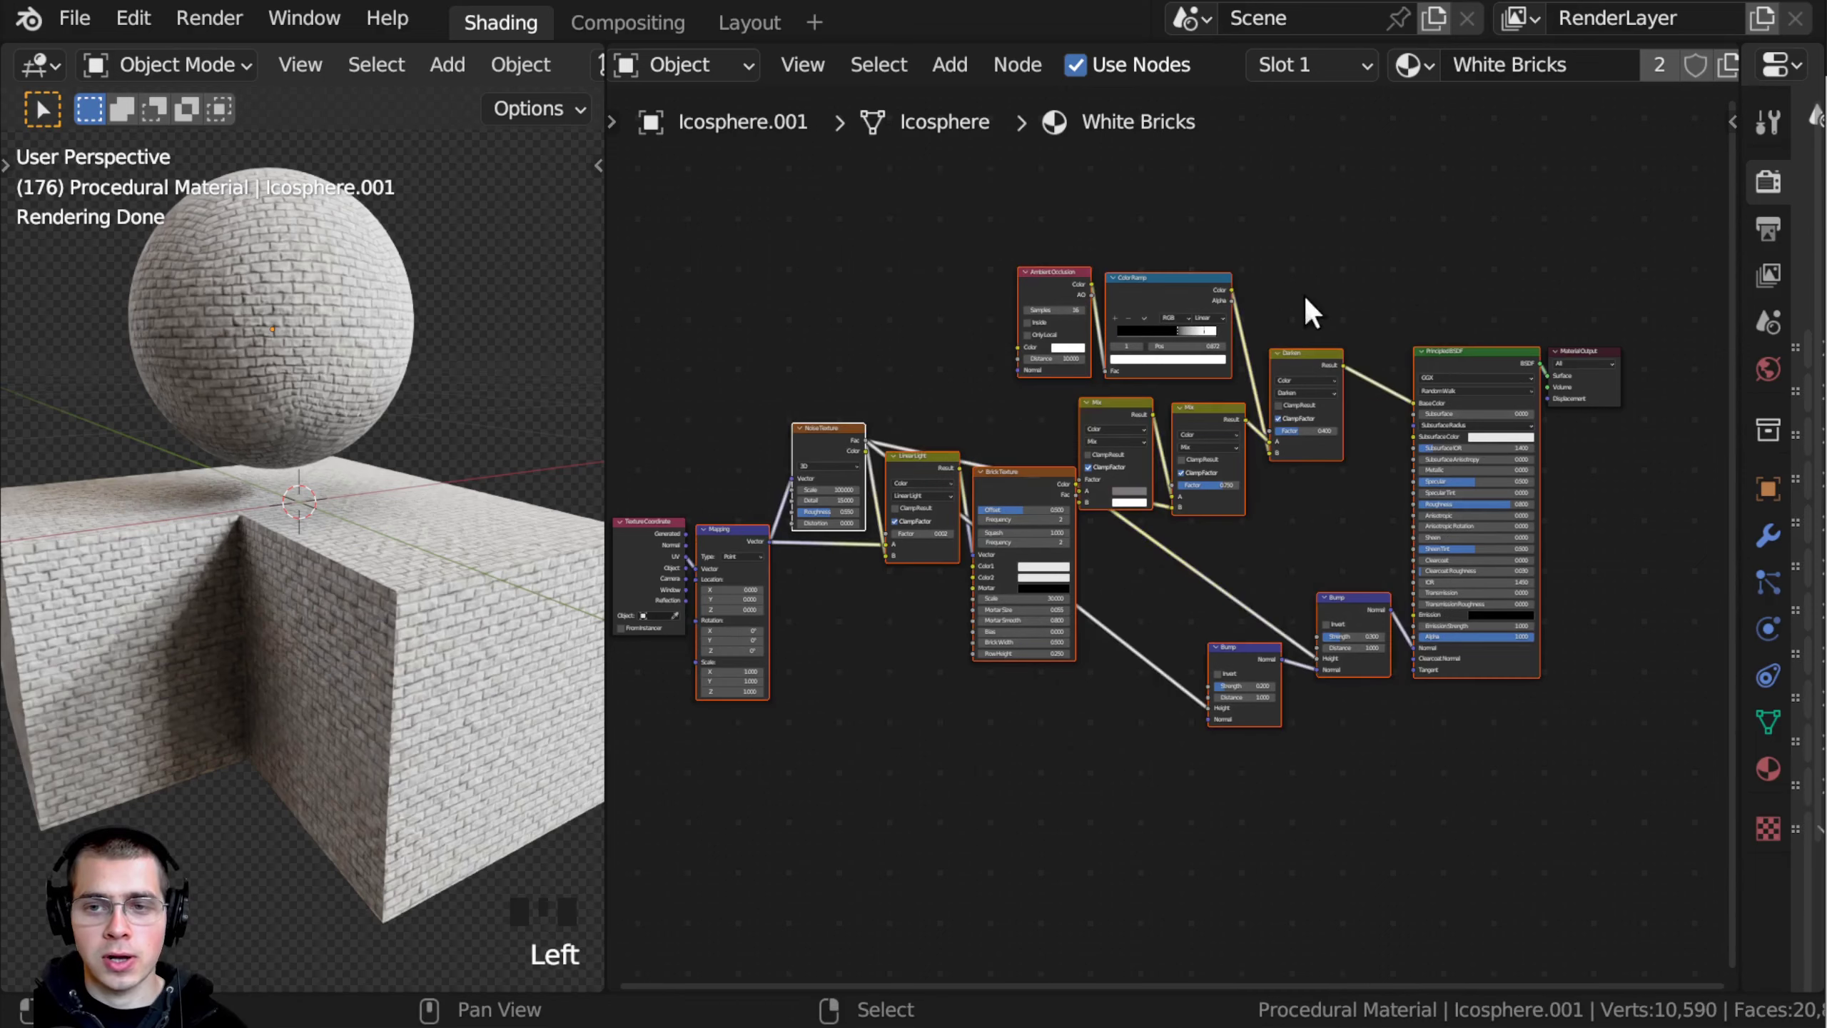
key("ctrl+s")
Step: Combine the selected nodes into a node group
middle_click_drag(1305, 294, 1440, 368)
scroll(1392, 350, "up", 7)
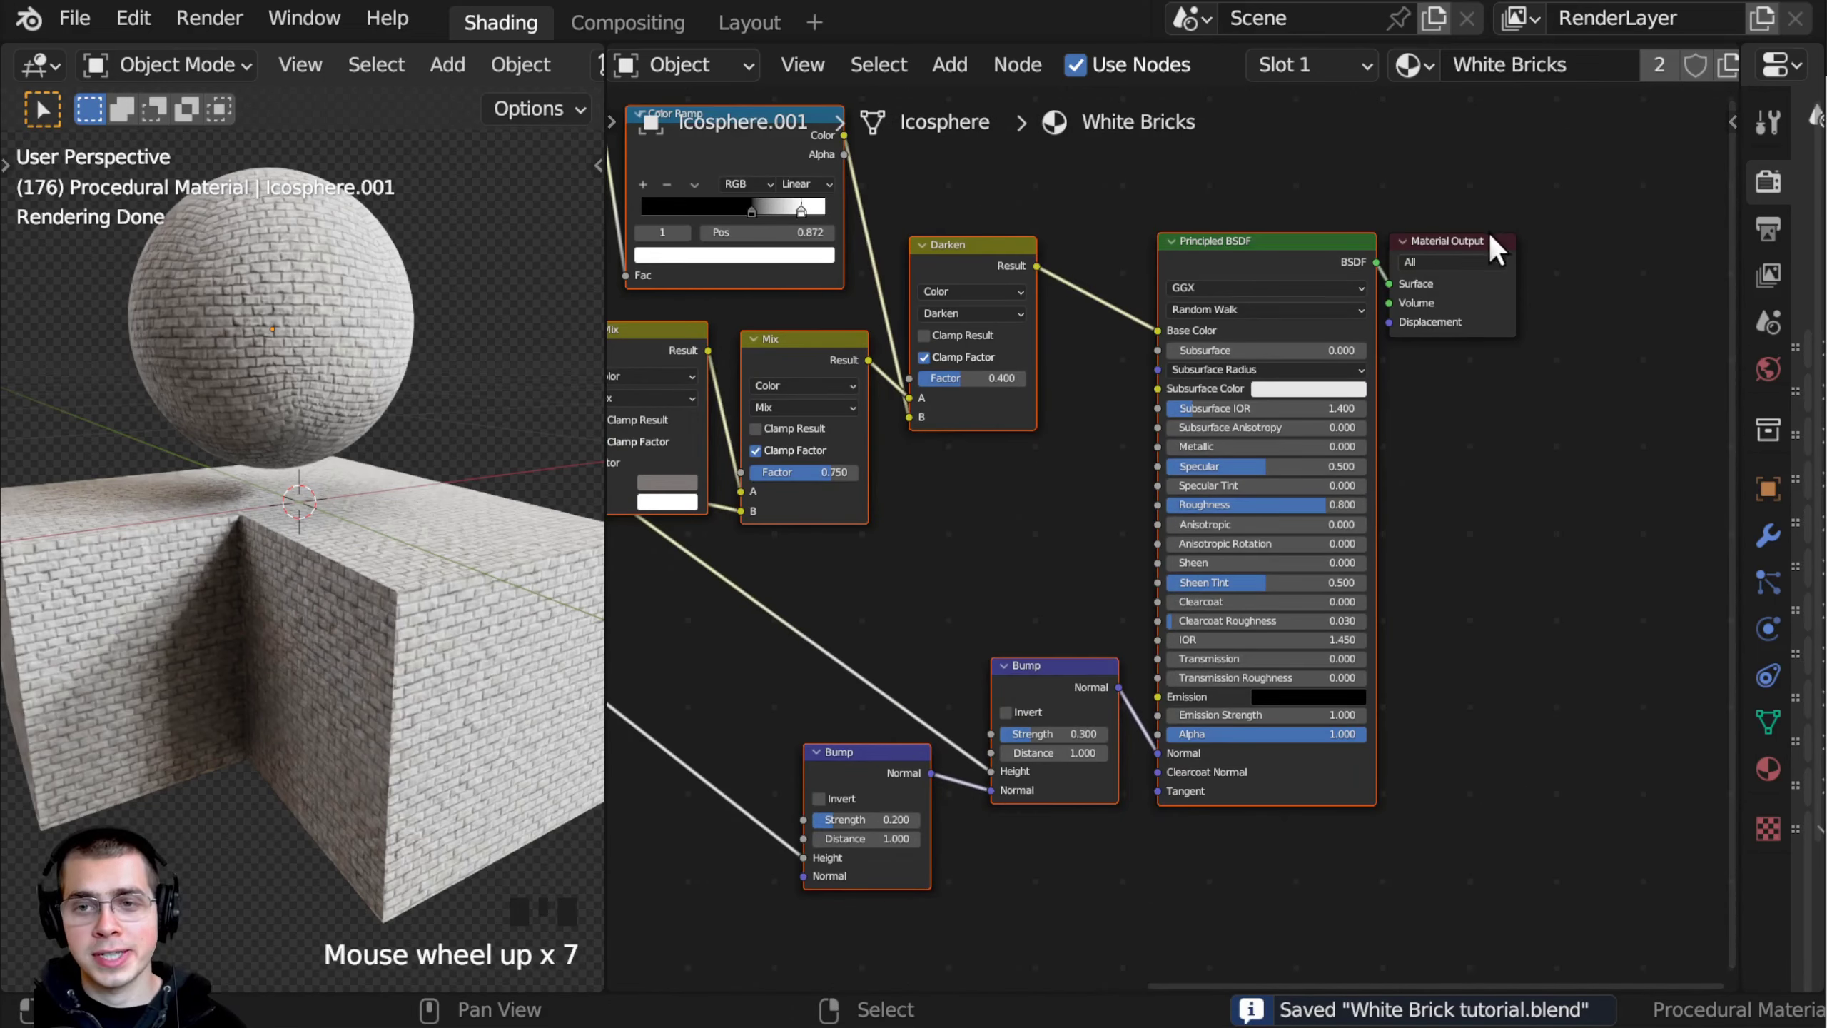
middle_click_drag(1028, 456, 1727, 402)
middle_click_drag(596, 508, 697, 489)
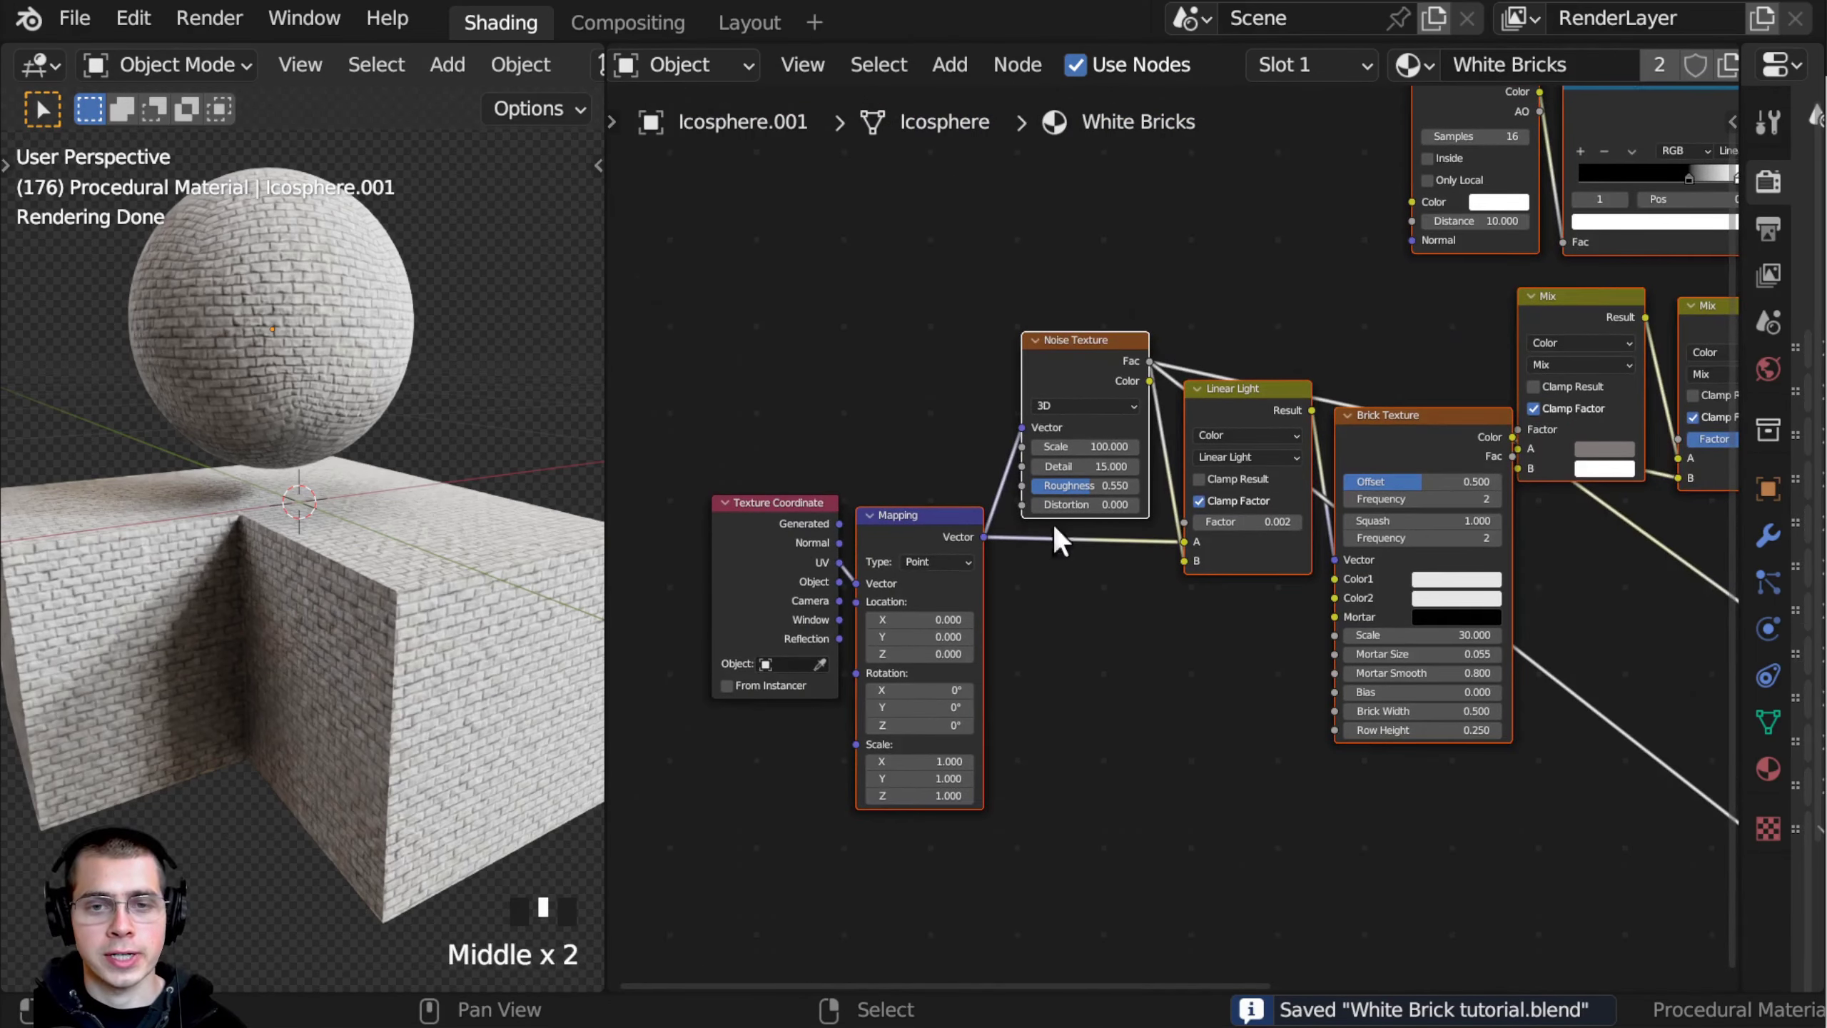
scroll(1054, 523, "down", 5)
middle_click_drag(1151, 490, 942, 489)
middle_click_drag(1470, 538, 1360, 561)
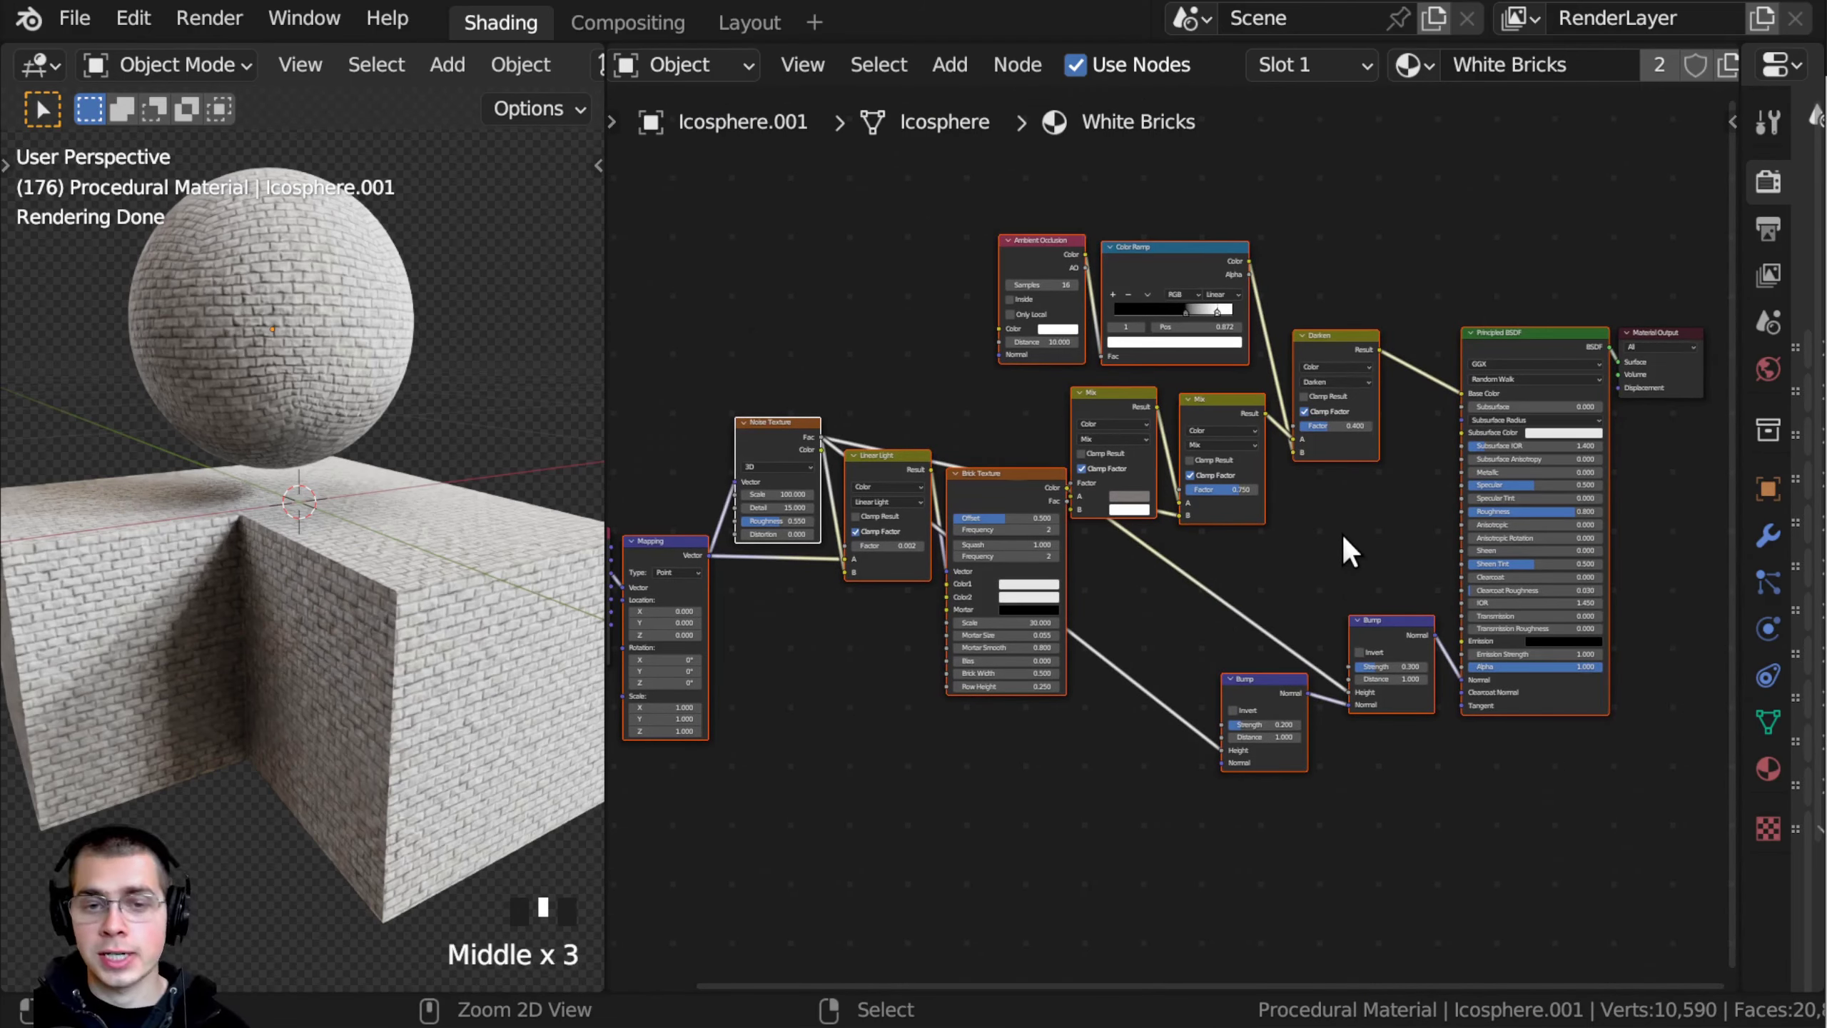
key("ctrl+g")
middle_click_drag(1519, 422, 1486, 373)
middle_click_drag(1422, 576, 1353, 580)
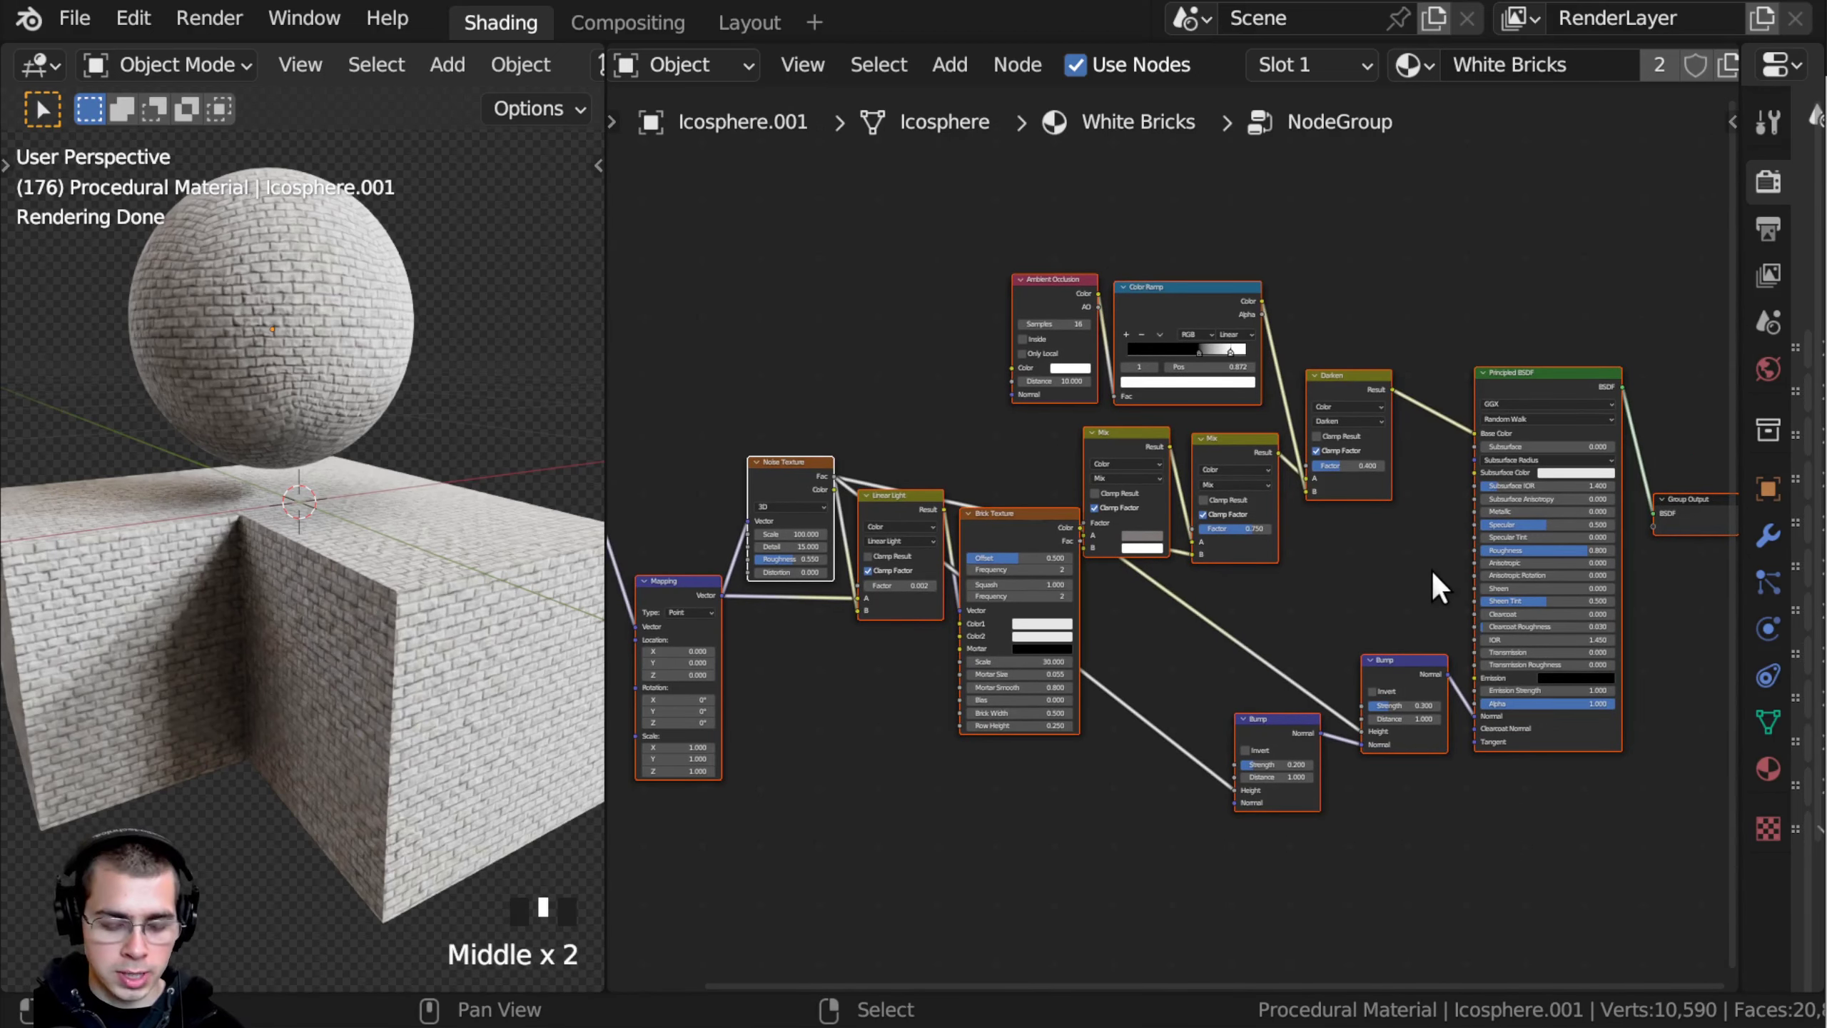
Step: Rename the group's BSDF output as Shader and return to the material's node tree
key("n")
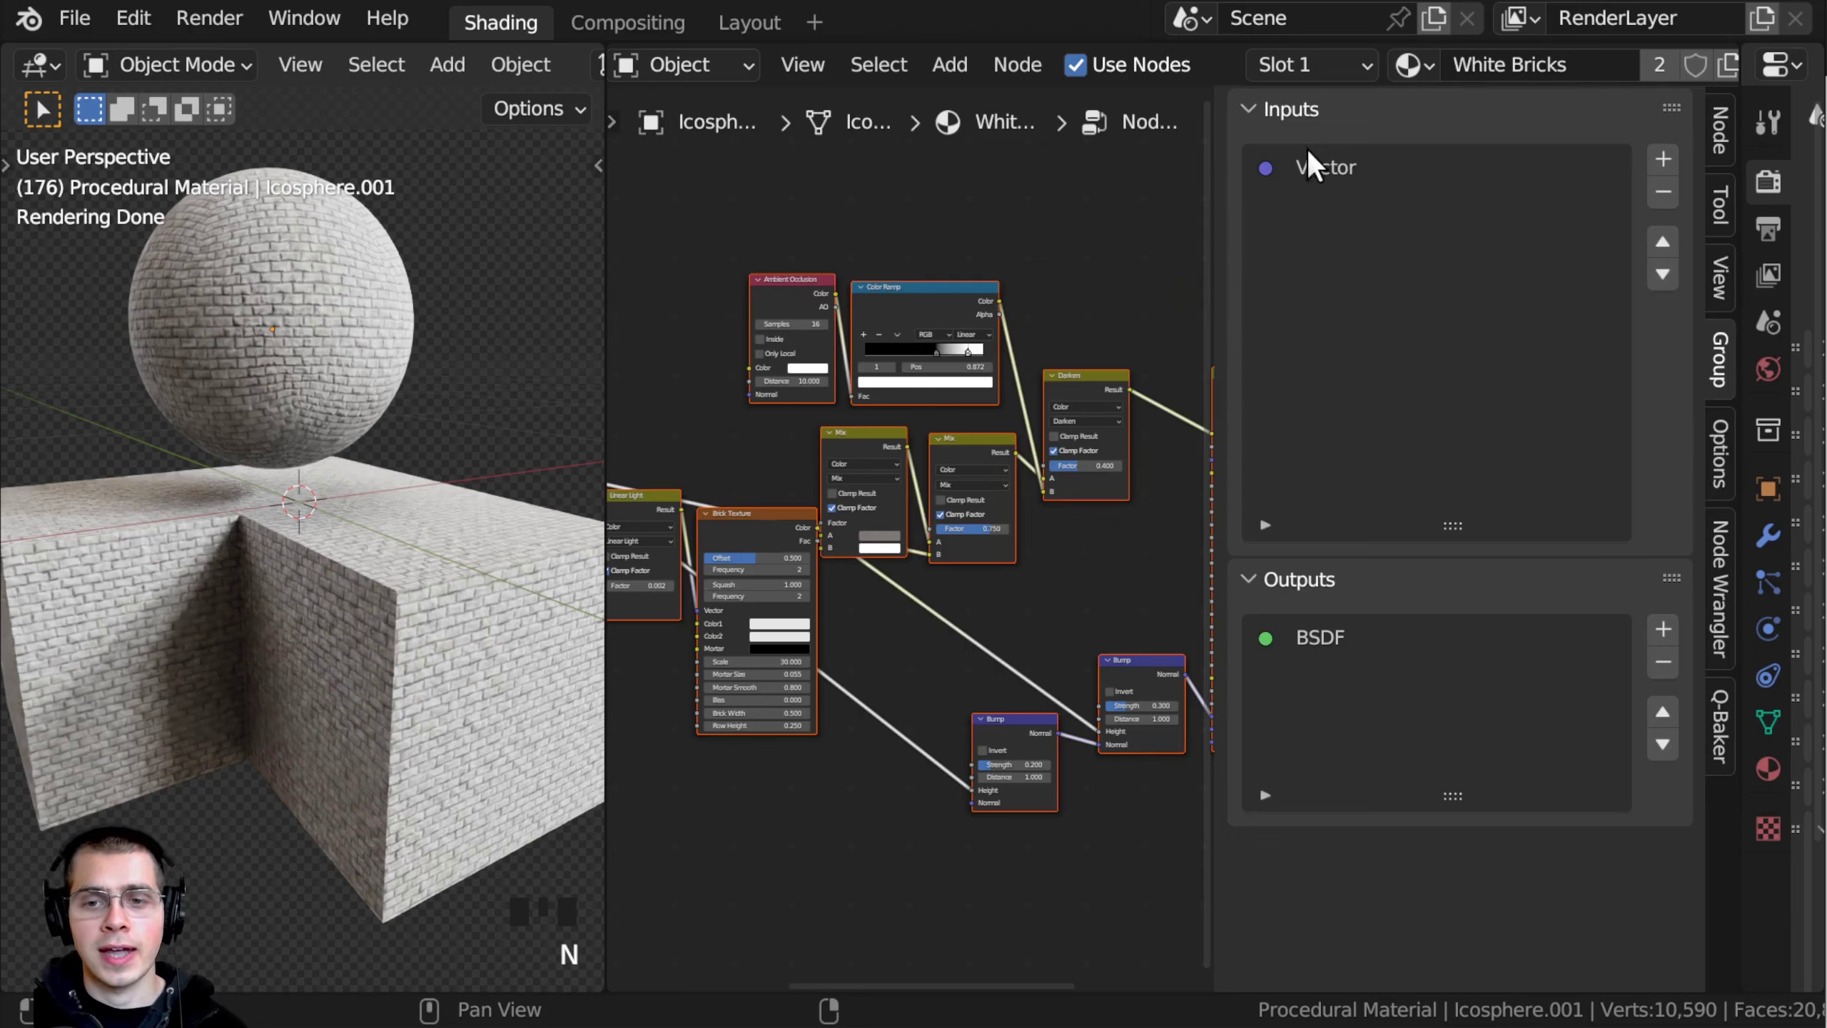
triple_click(1373, 637)
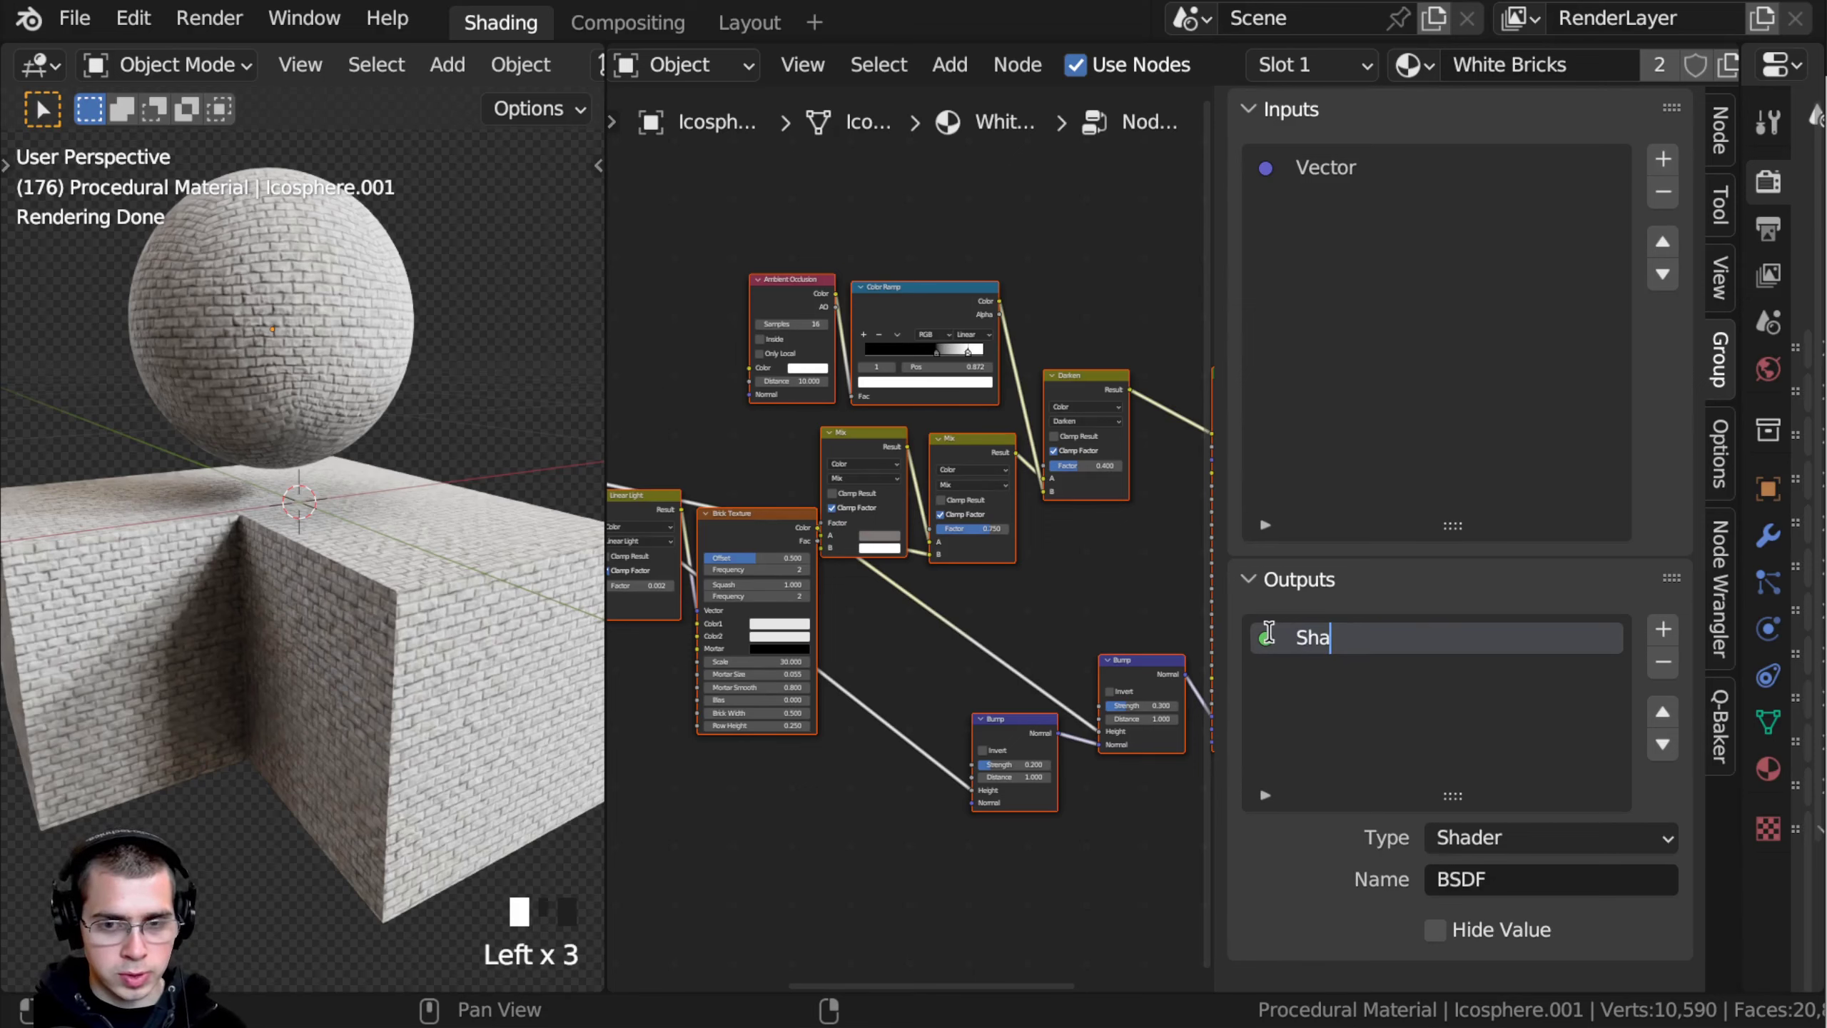
key("Return")
scroll(986, 573, "down", 2)
middle_click_drag(971, 569, 933, 563)
key("Tab")
Step: Reopen the node group to view its contents and go back to the material's node tree
scroll(804, 452, "up", 4)
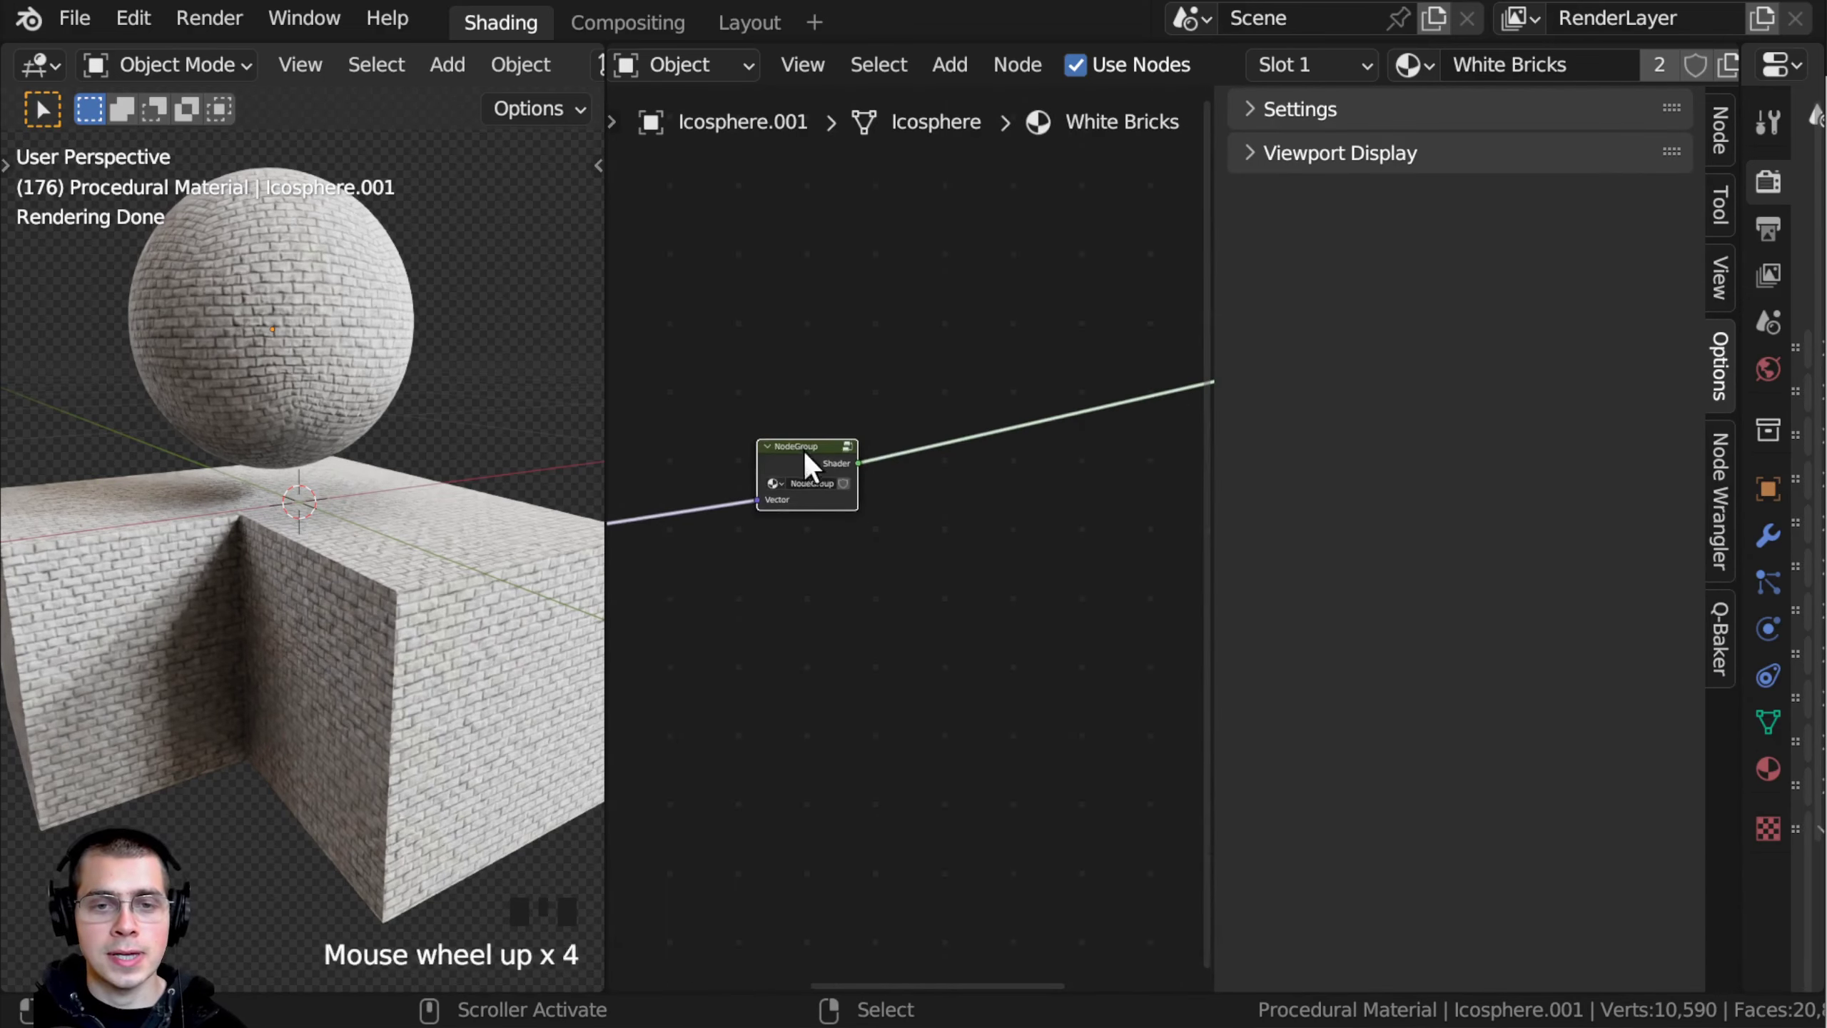
scroll(848, 437, "up", 3)
key("Tab")
scroll(849, 437, "down", 5)
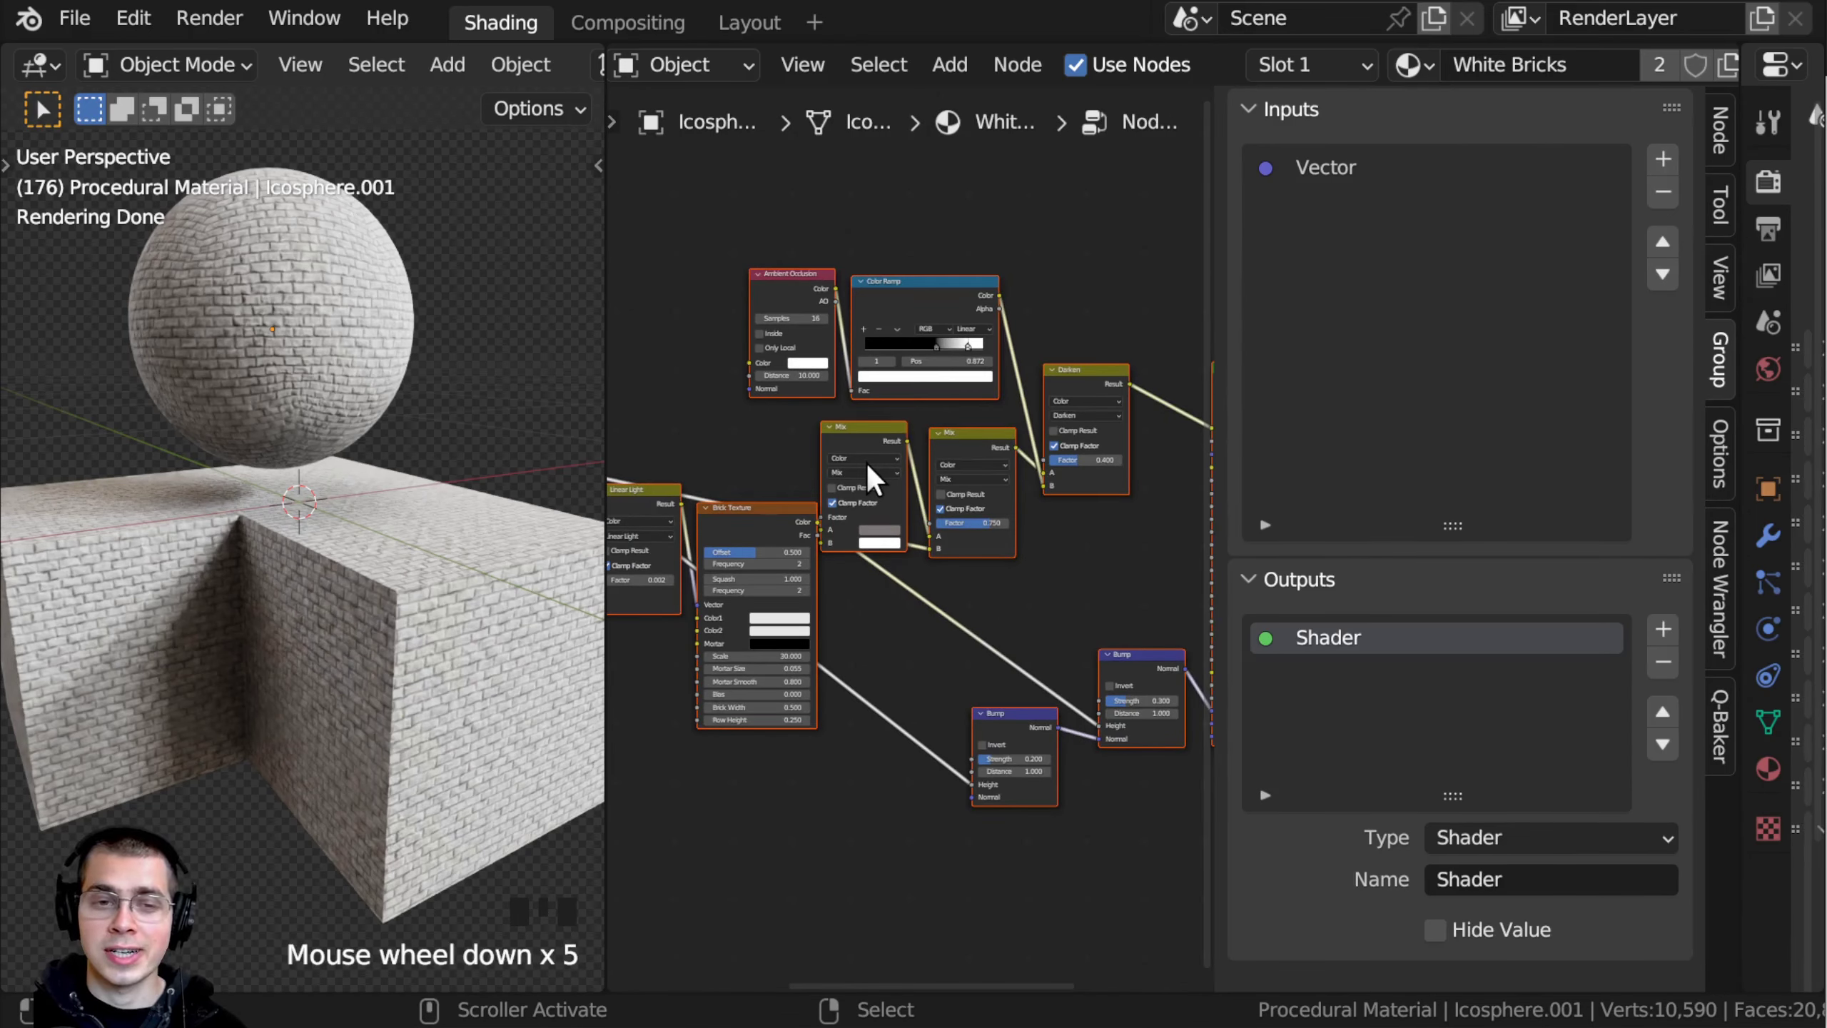
key("Tab")
key("Tab")
key("Tab")
Step: Move the Texture Coordinate node right beside the node group's Vector input
scroll(848, 510, "down", 4)
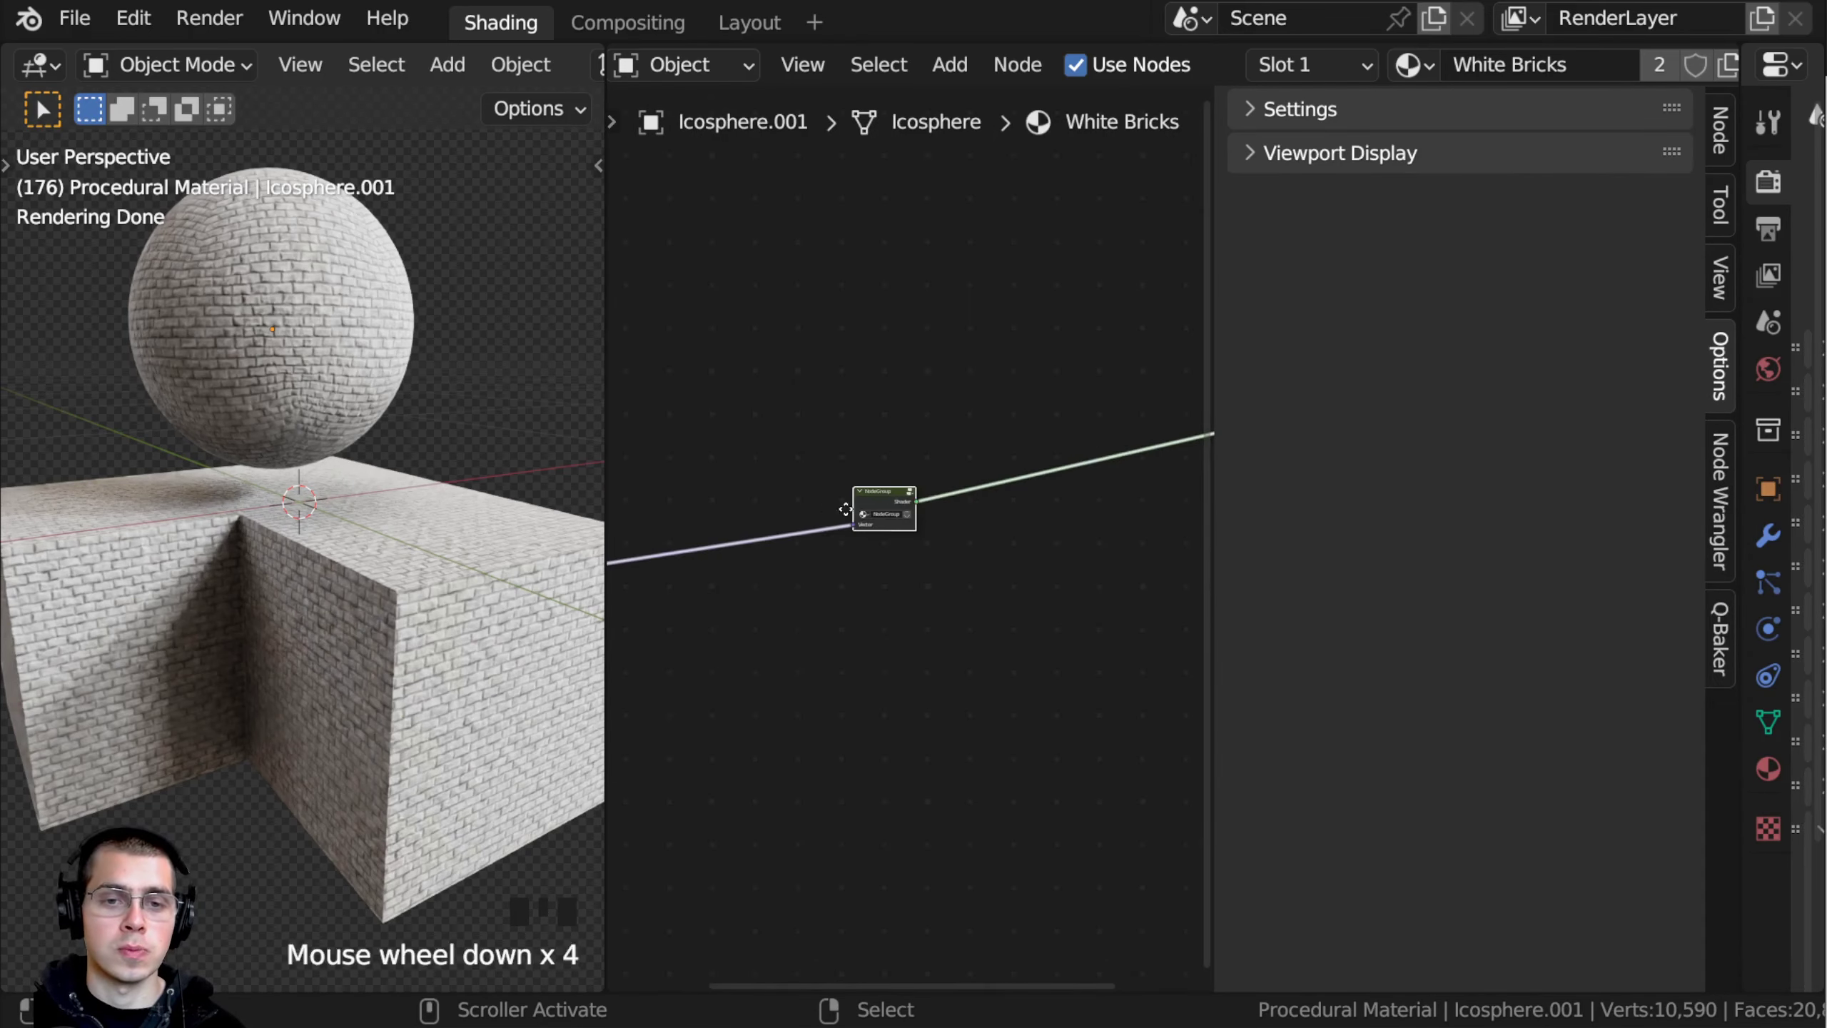
middle_click_drag(848, 510, 991, 488)
middle_click_drag(780, 534, 841, 535)
scroll(652, 581, "up", 4)
key("g")
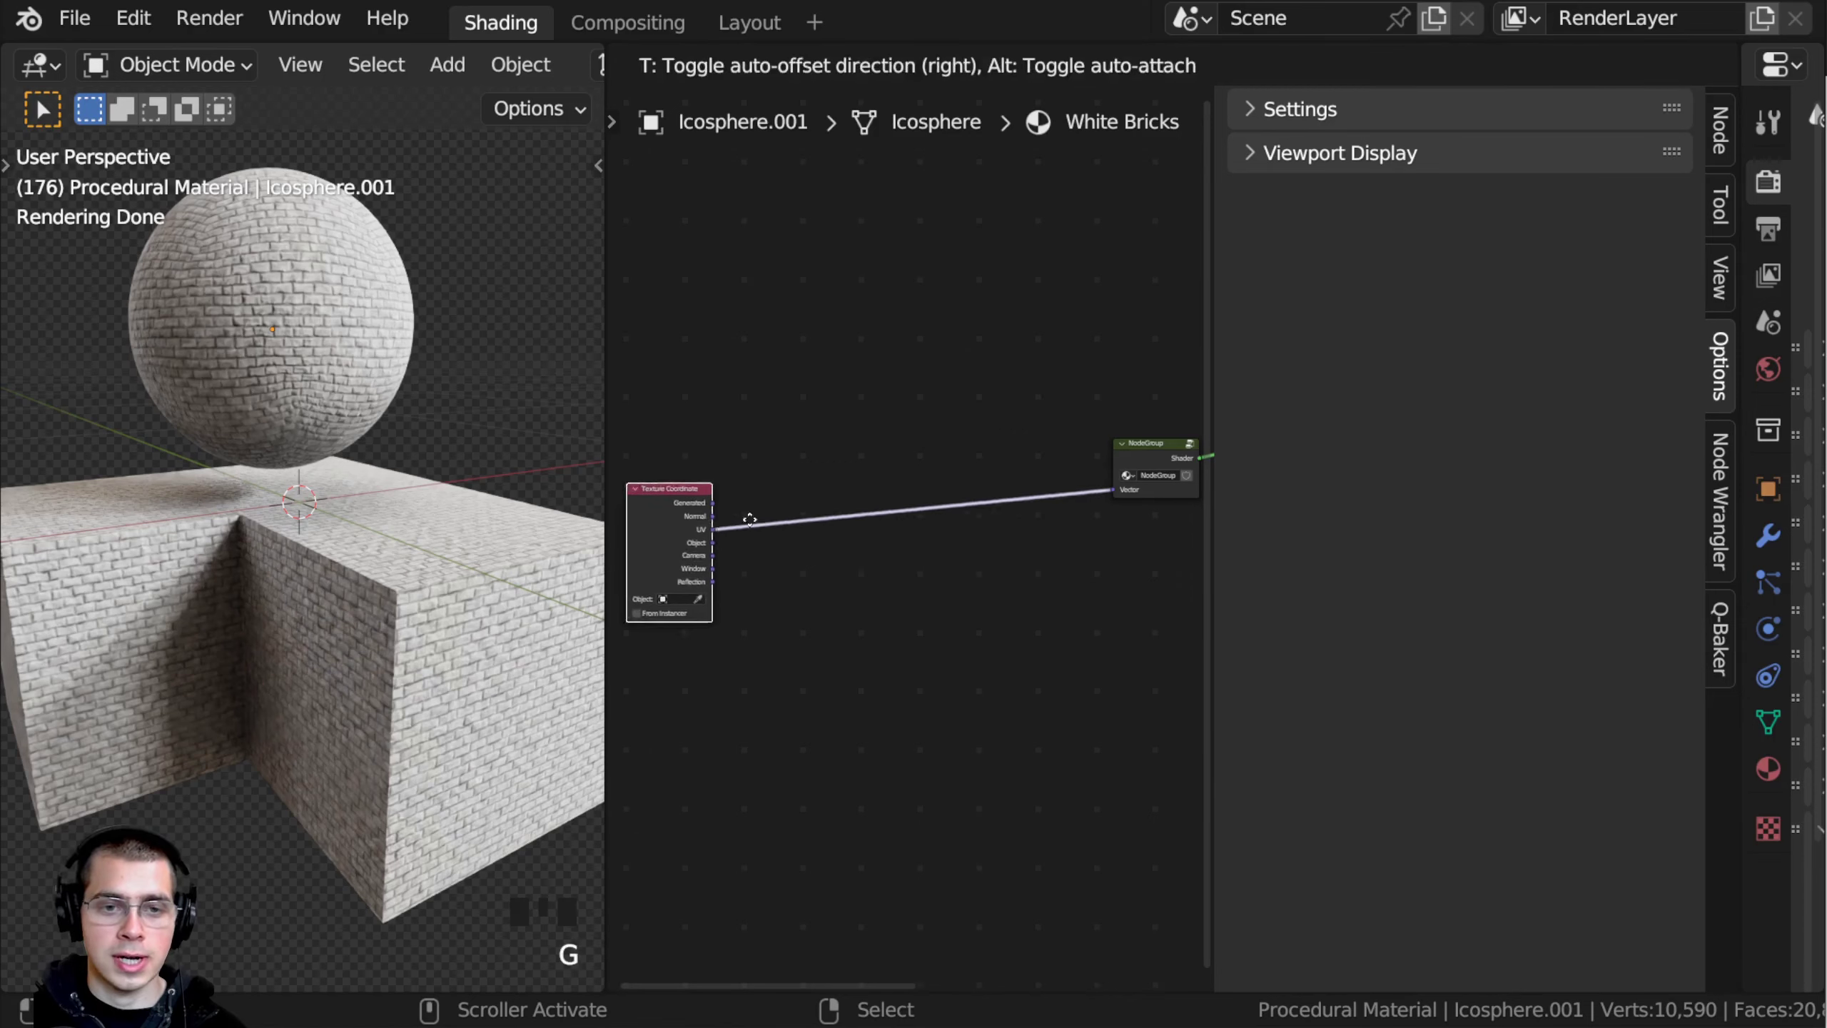
left_click(1059, 484)
middle_click_drag(1059, 483, 750, 514)
scroll(755, 446, "up", 5)
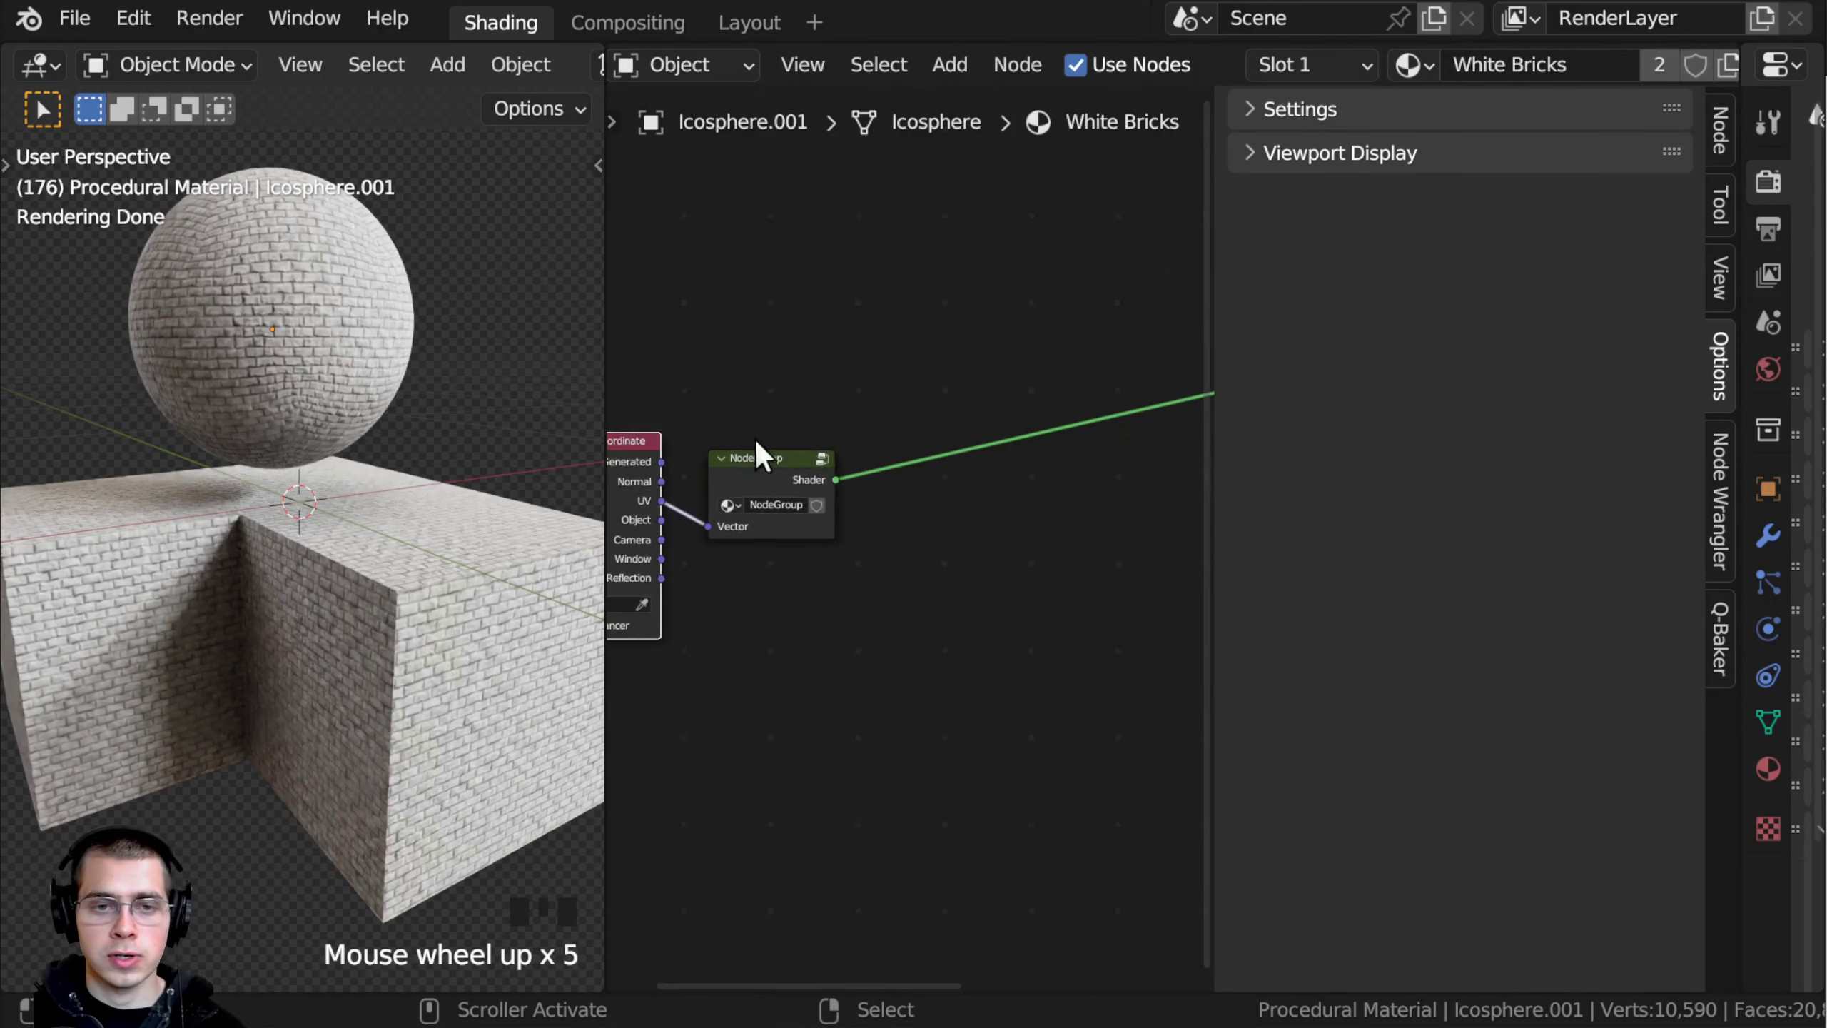
Step: Widen the node group's node
left_click(803, 479)
scroll(821, 477, "up", 3)
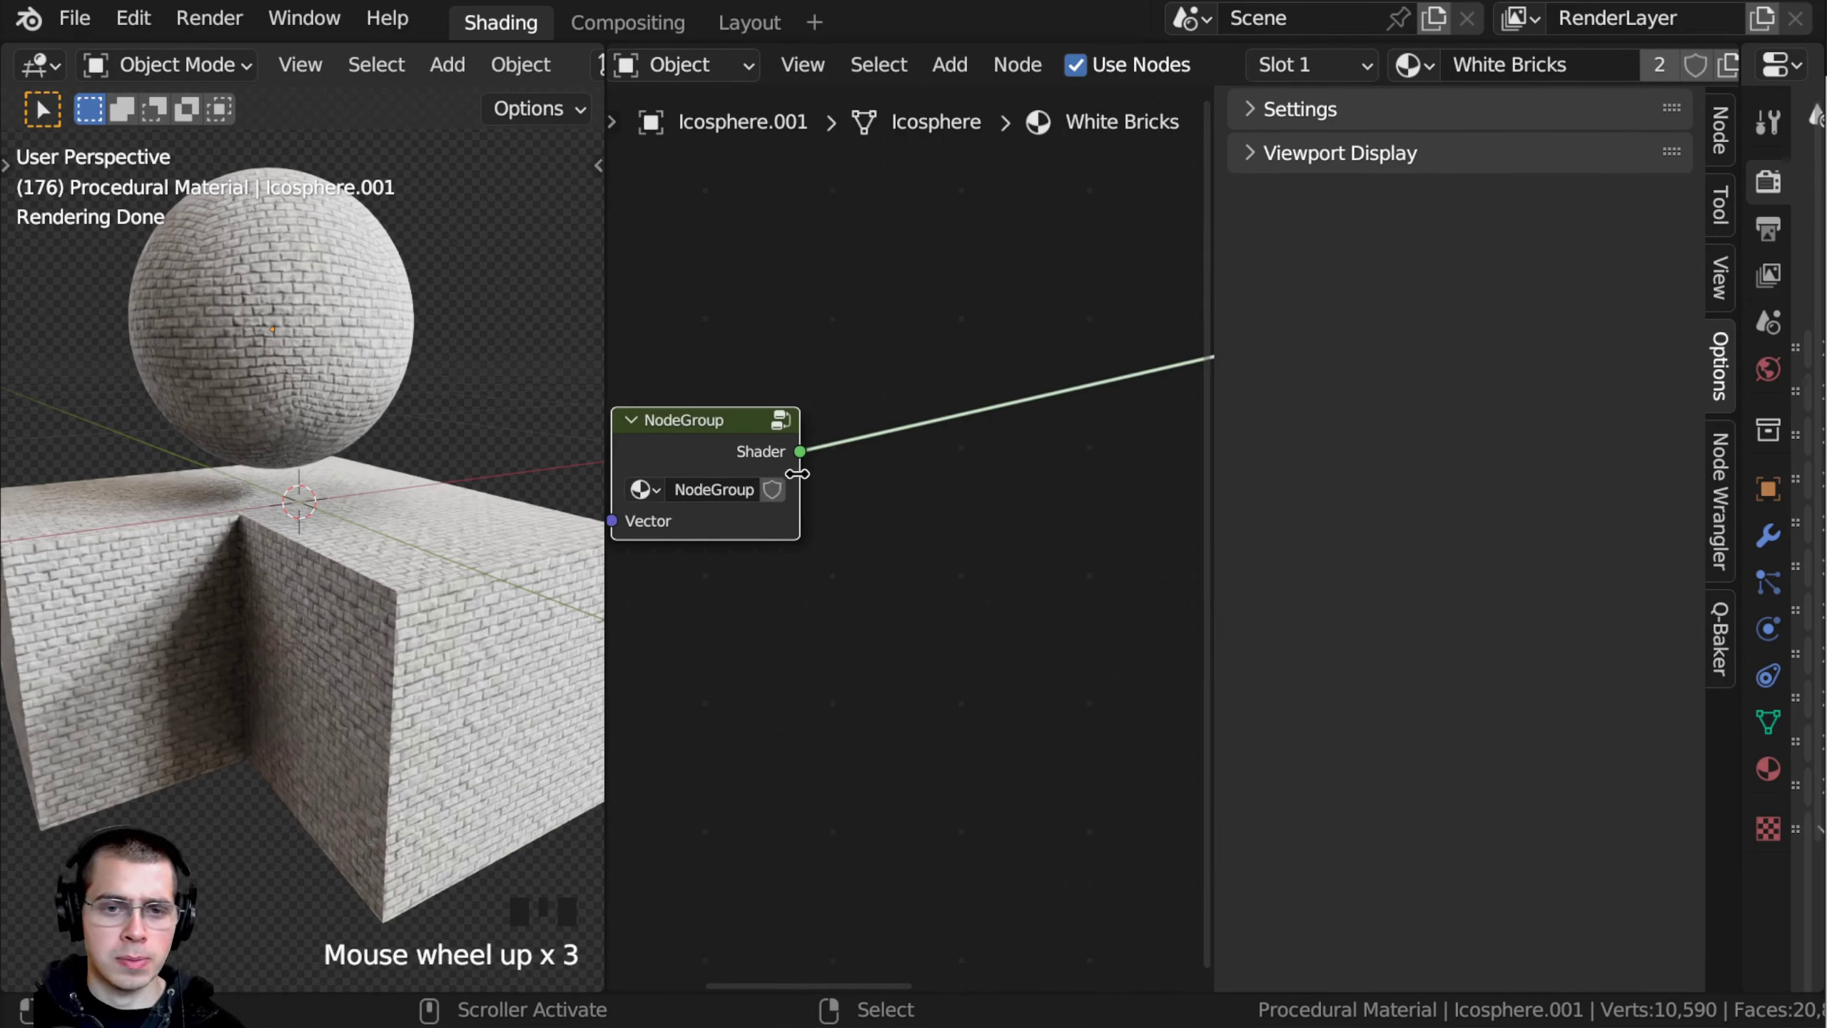
left_click_drag(797, 473, 946, 474)
scroll(946, 432, "down", 5)
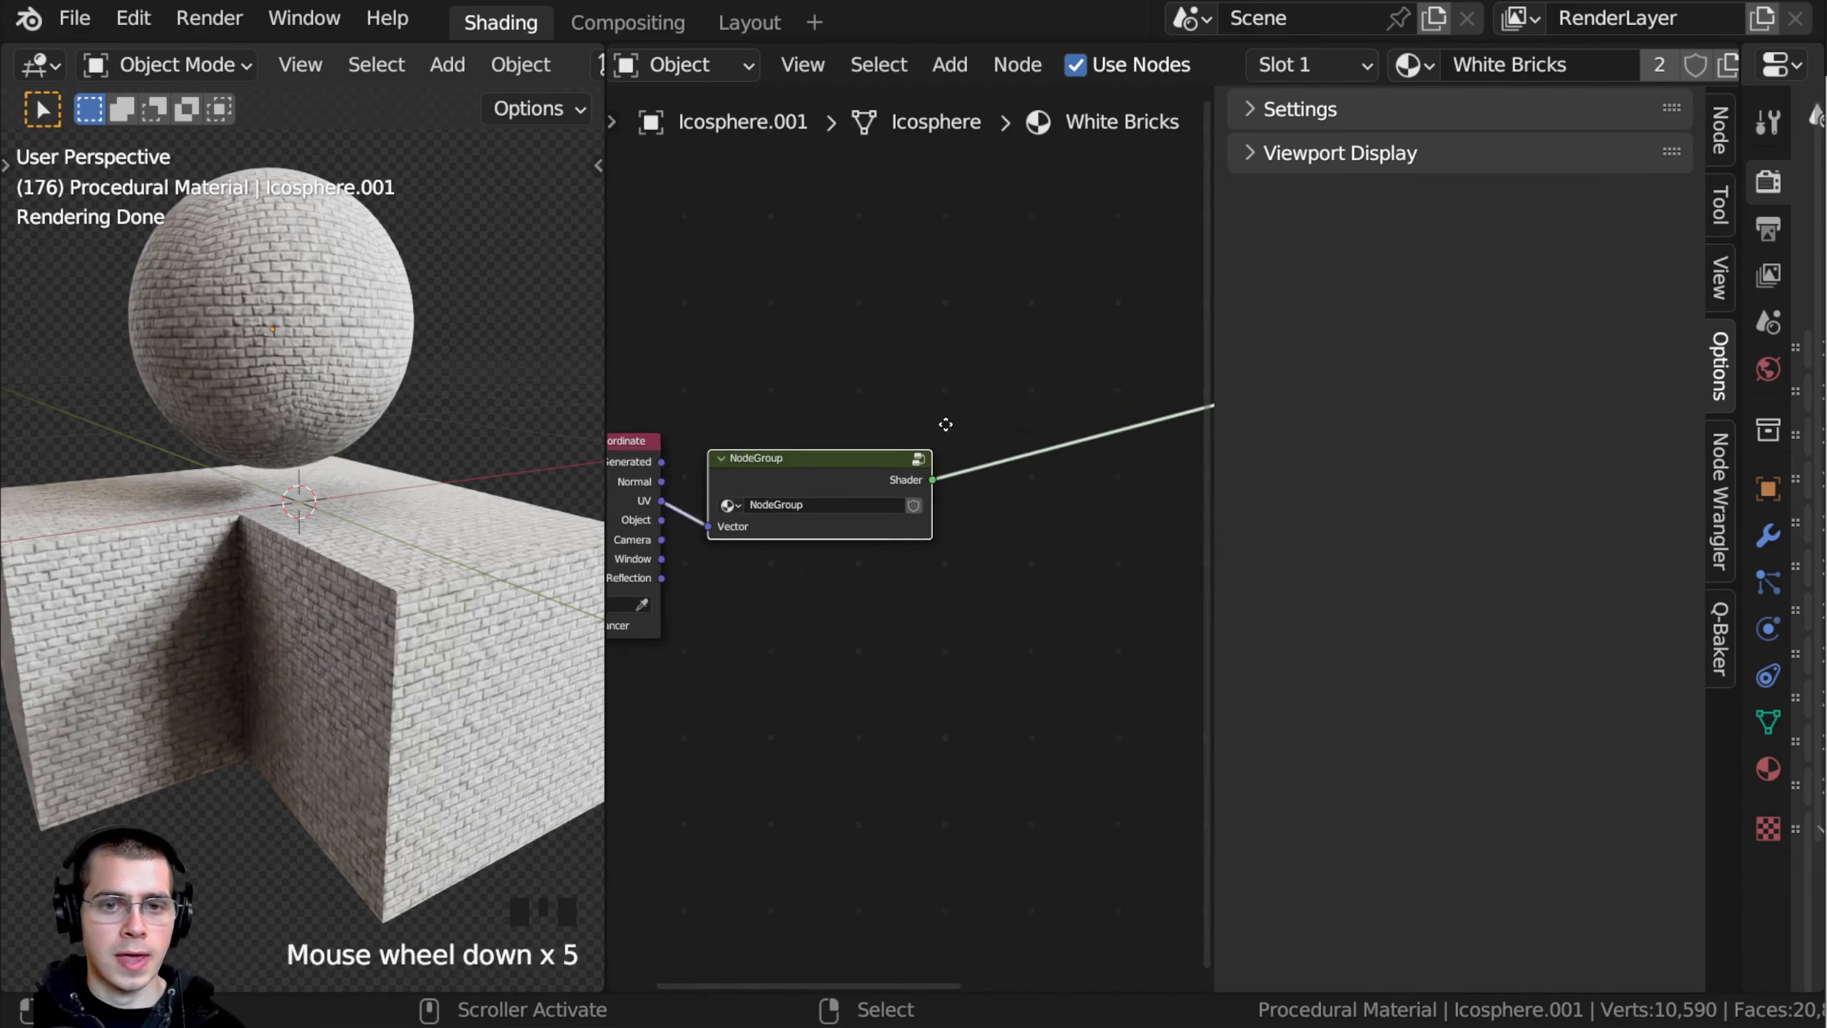
Step: Move the Material Output node close to the node group's Shader output
middle_click_drag(946, 432, 518, 458)
left_click_drag(1134, 371, 875, 464)
middle_click_drag(889, 465, 1177, 417)
left_click_drag(1176, 417, 1101, 421)
scroll(1032, 464, "up", 3)
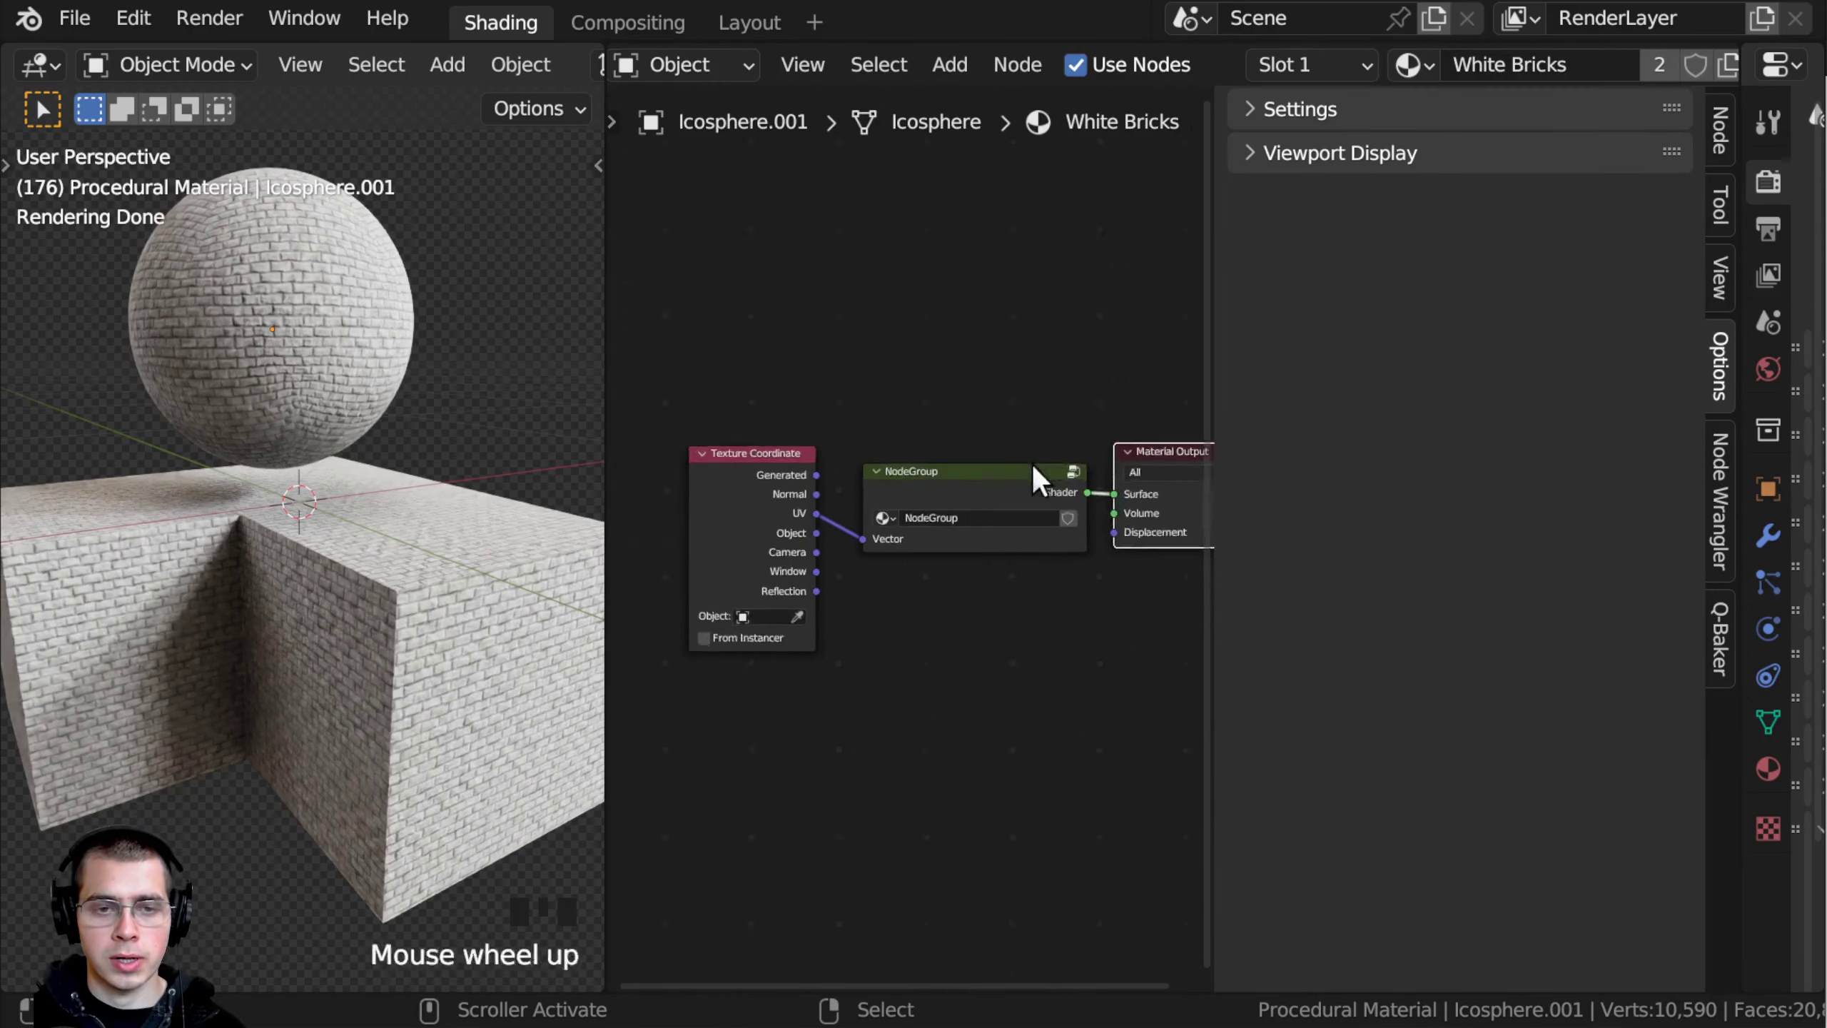
Step: Rename the node group as White Bricks and nudge its node slightly
left_click(845, 508)
type("White Bricks")
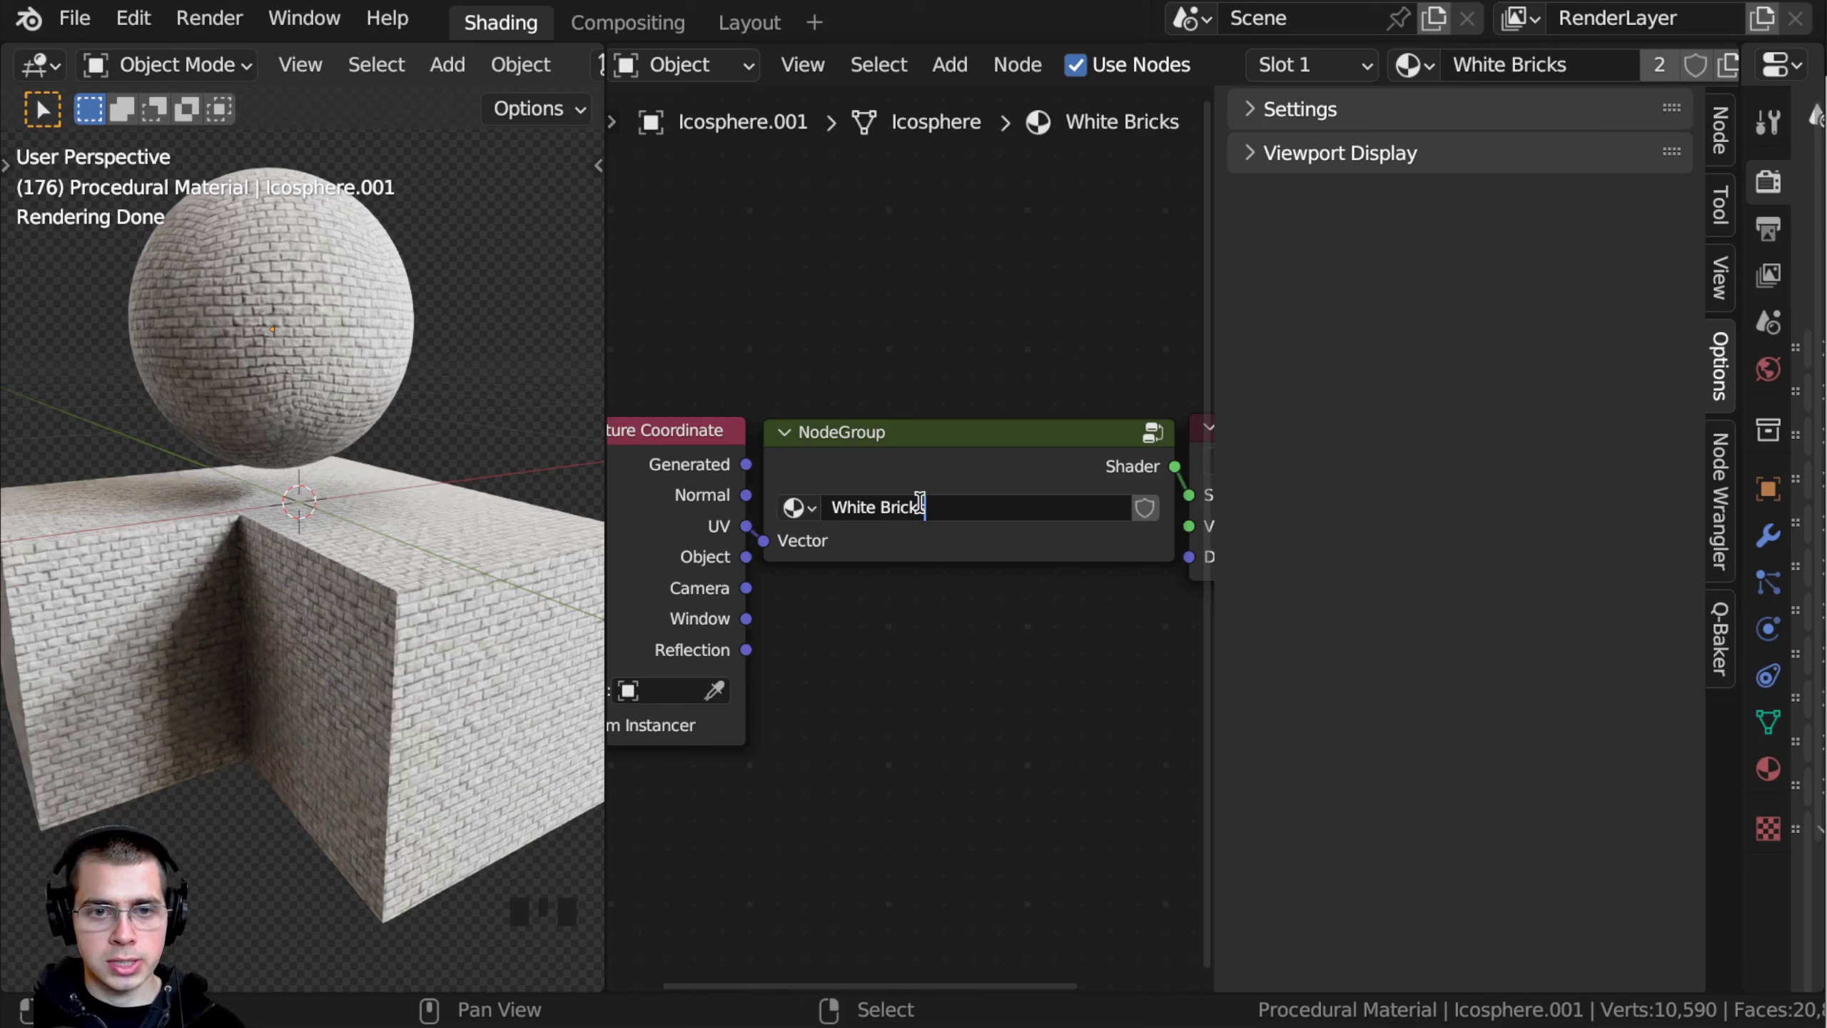
key("Return")
left_click_drag(948, 456, 989, 479)
left_click(870, 440)
left_click_drag(872, 441, 870, 436)
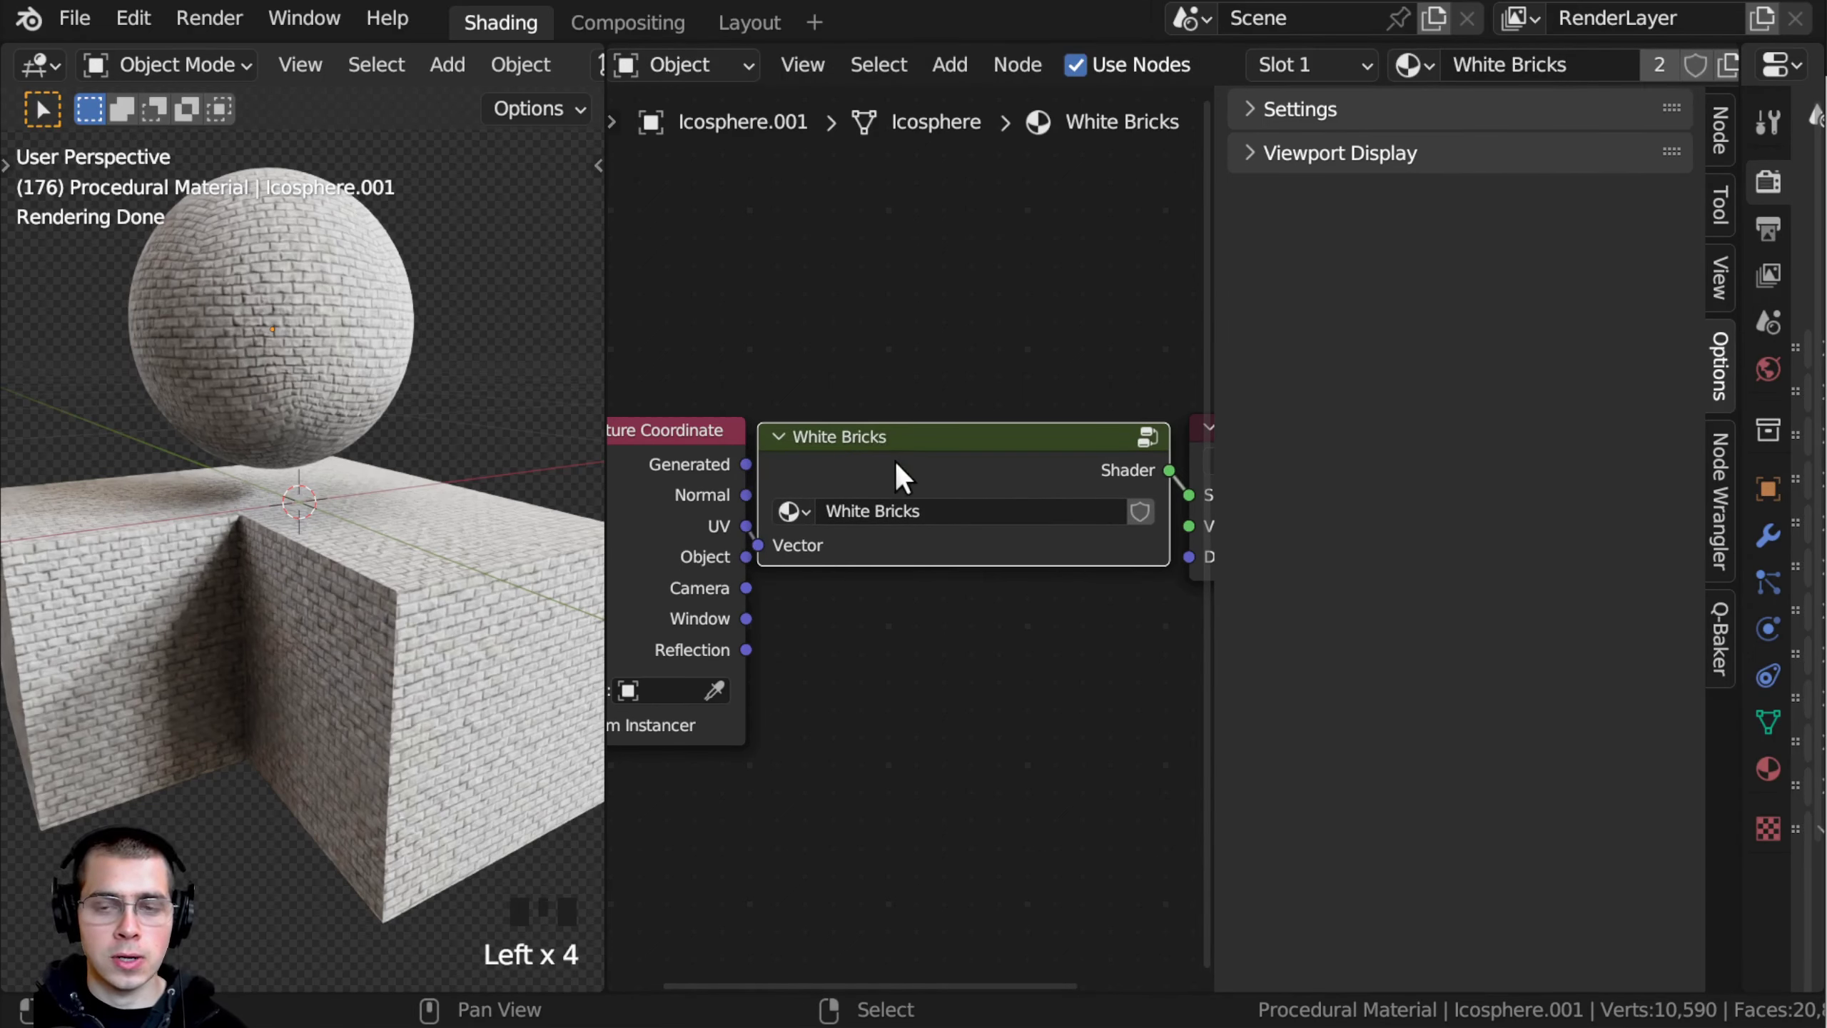
middle_click_drag(879, 466, 871, 468)
Step: Open the White Bricks group for editing and widen the node editor
key("Tab")
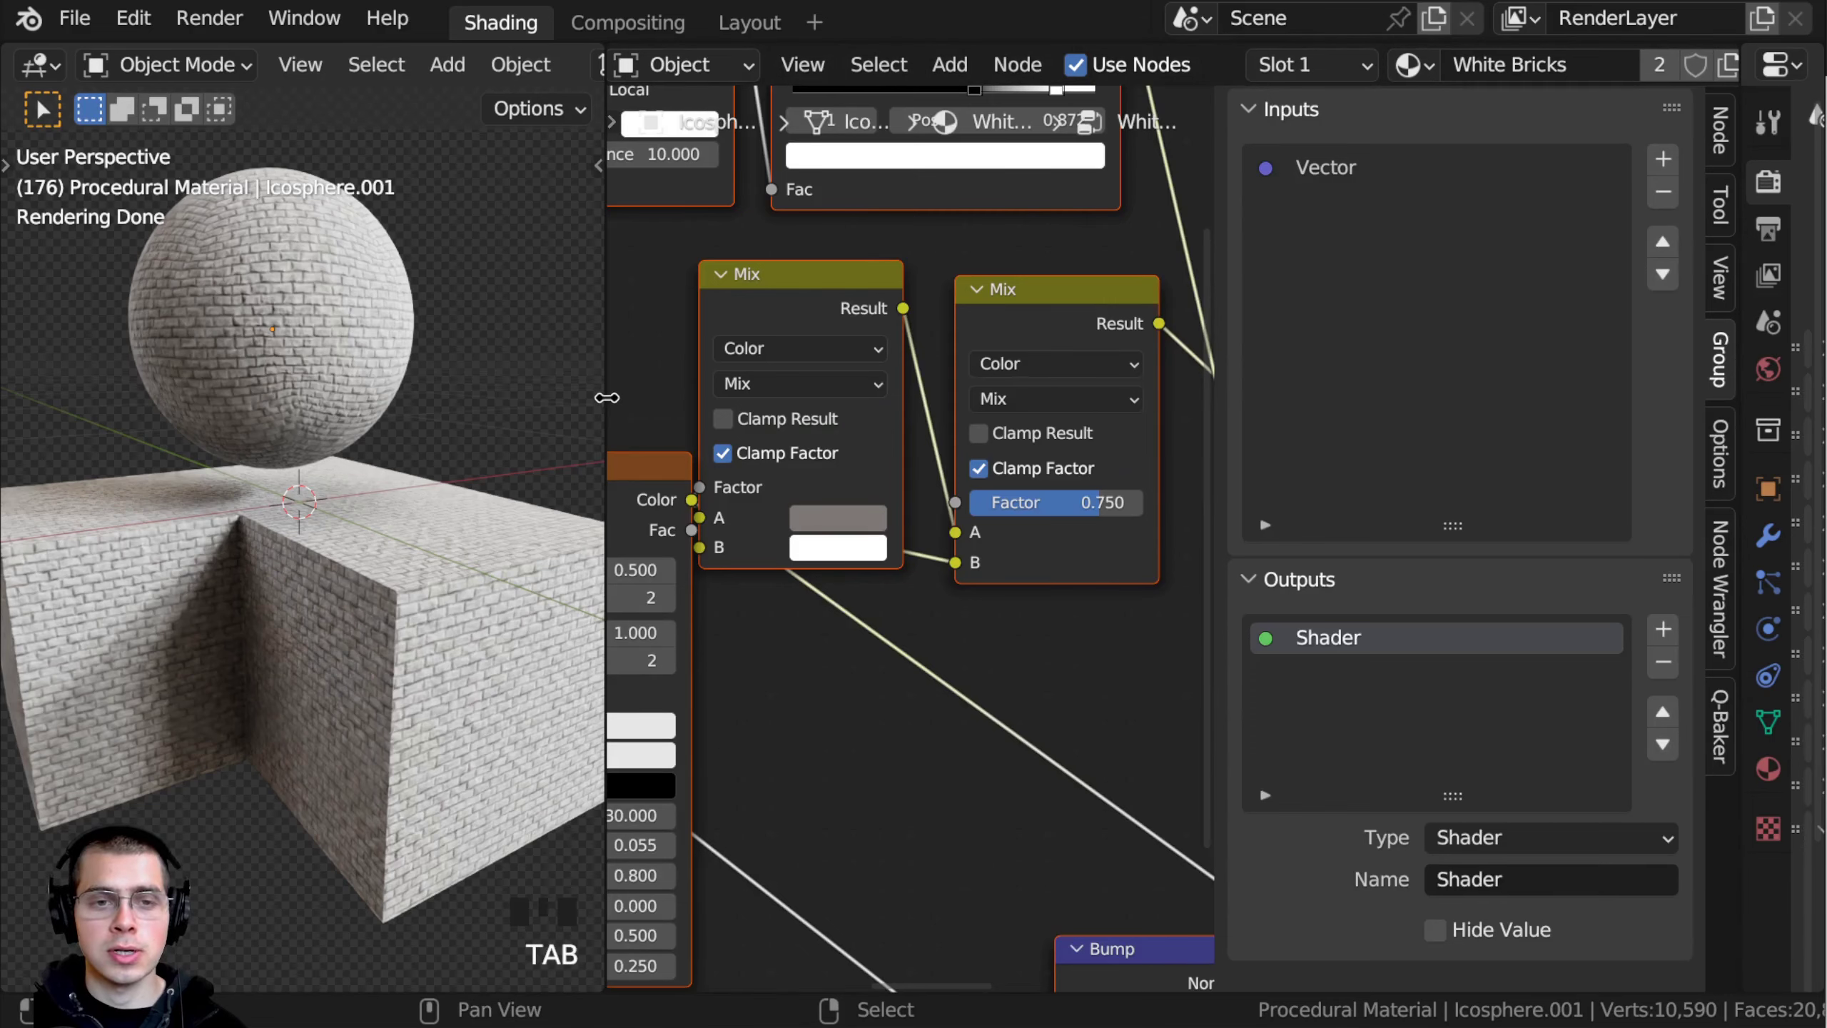
left_click_drag(607, 397, 507, 397)
scroll(806, 467, "down", 5)
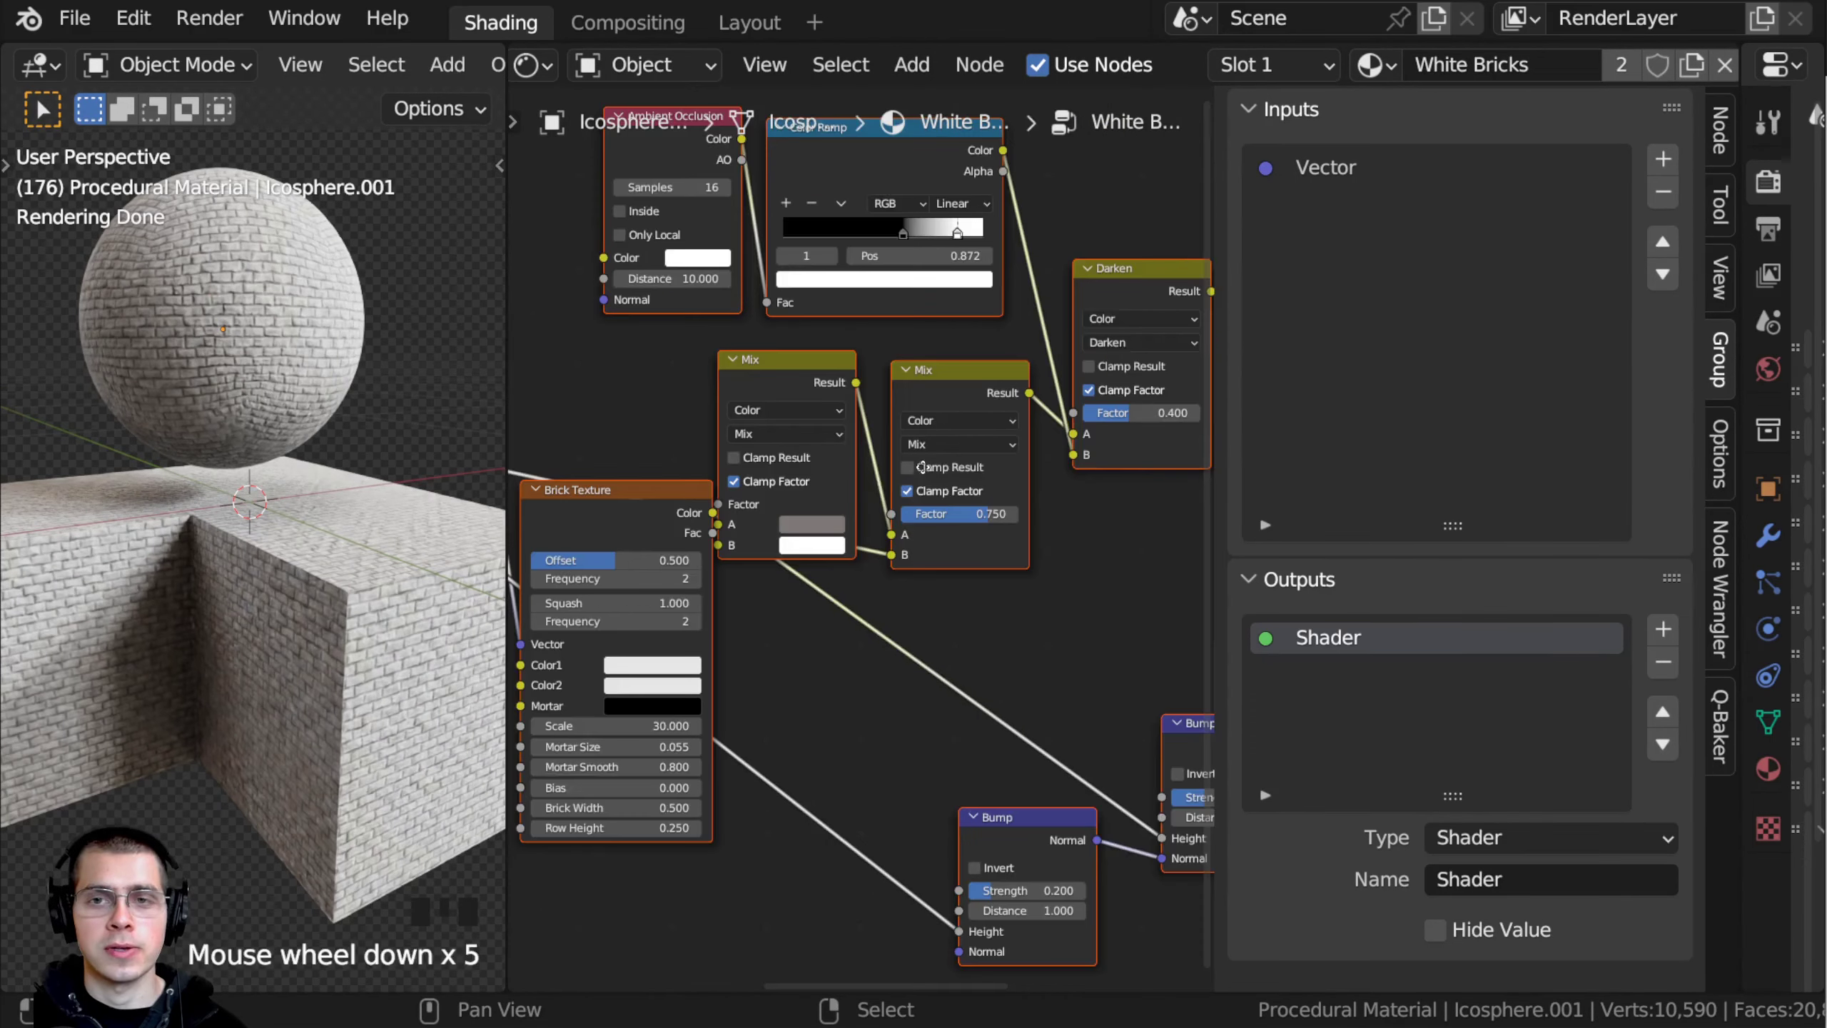
scroll(806, 467, "down", 4)
Step: Move the Group Input node down beside the Mapping node
middle_click_drag(792, 504, 745, 461)
scroll(745, 462, "up", 4)
left_click(742, 468)
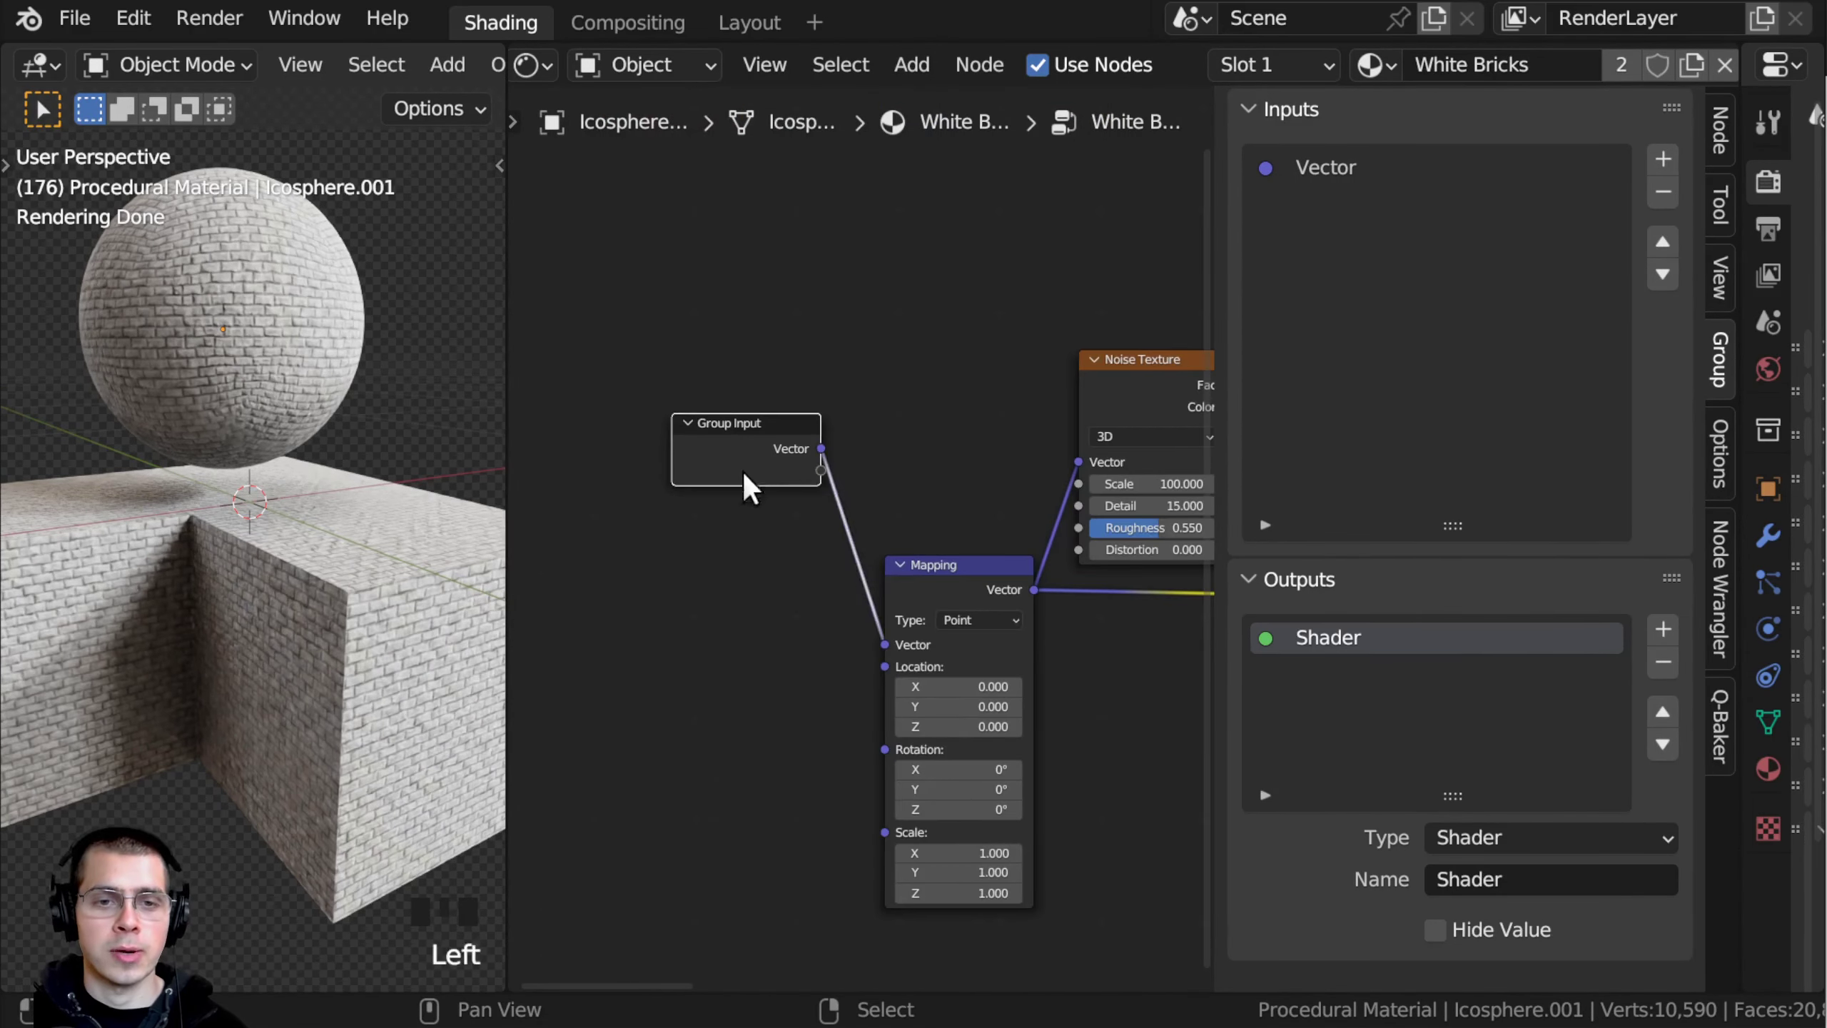
scroll(746, 460, "up", 2)
scroll(737, 374, "up", 1)
key("g")
key("g")
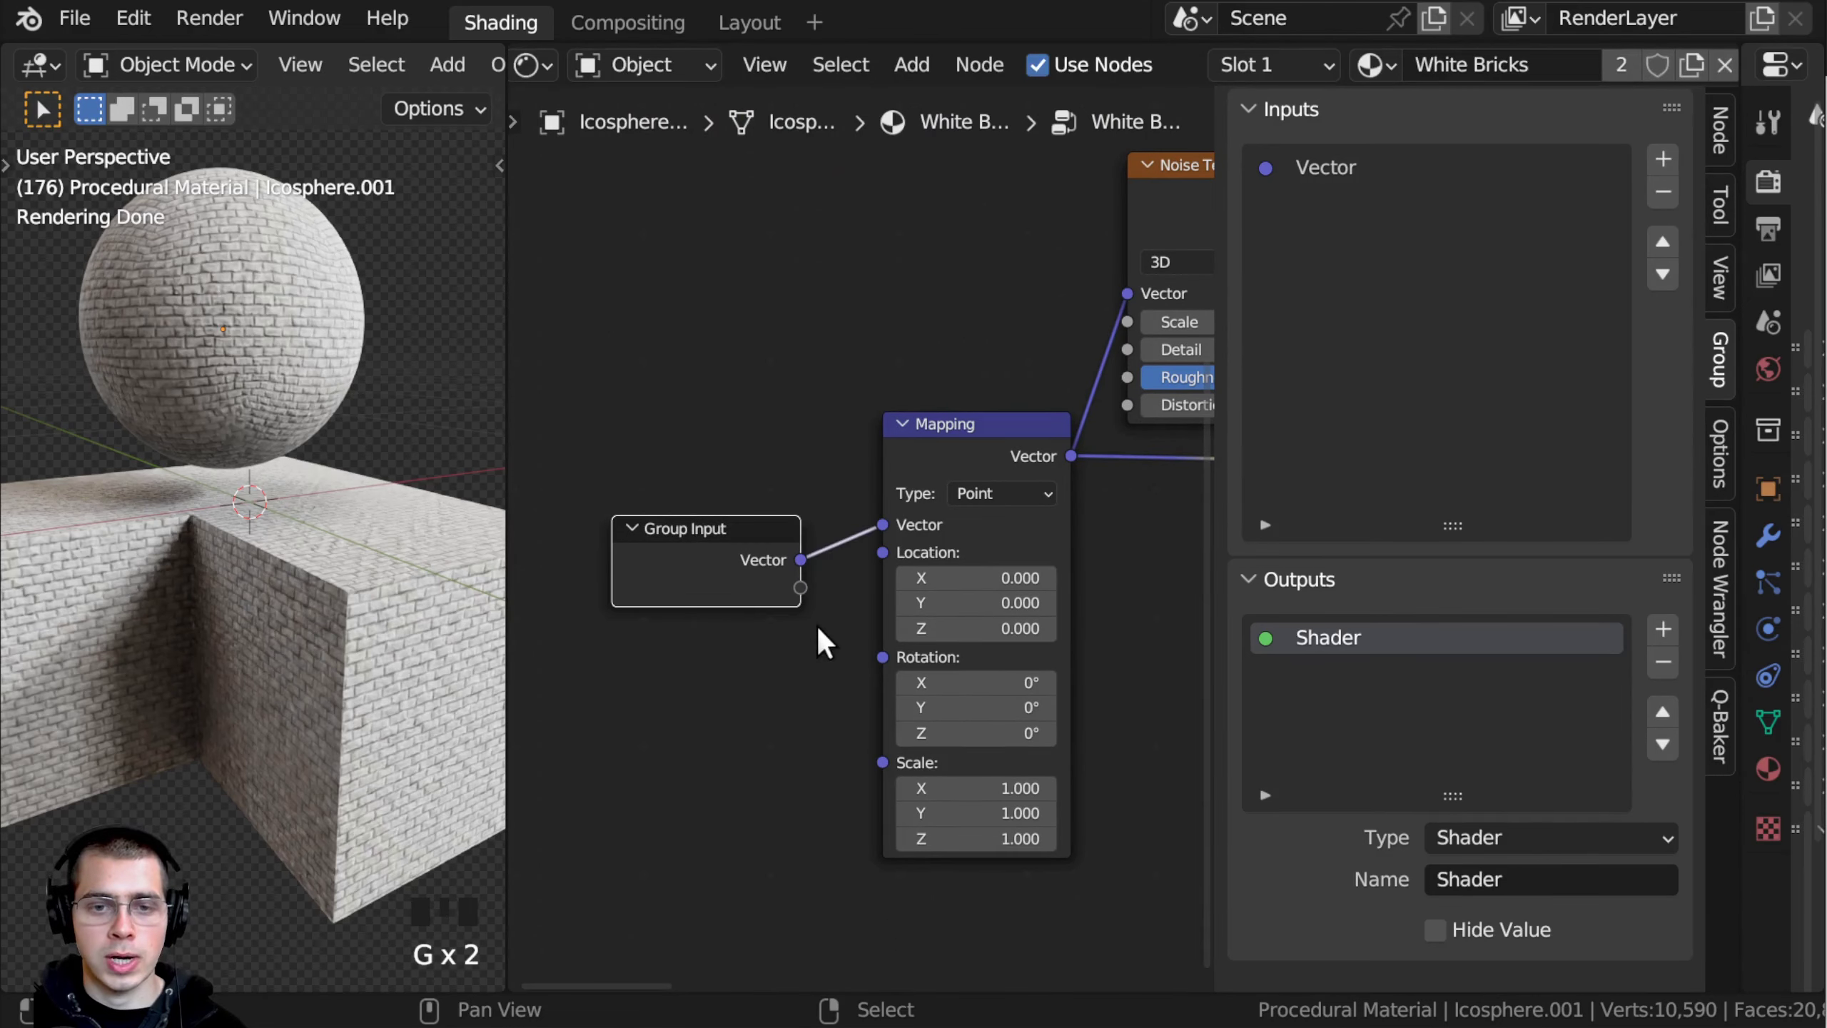
scroll(842, 648, "up", 2)
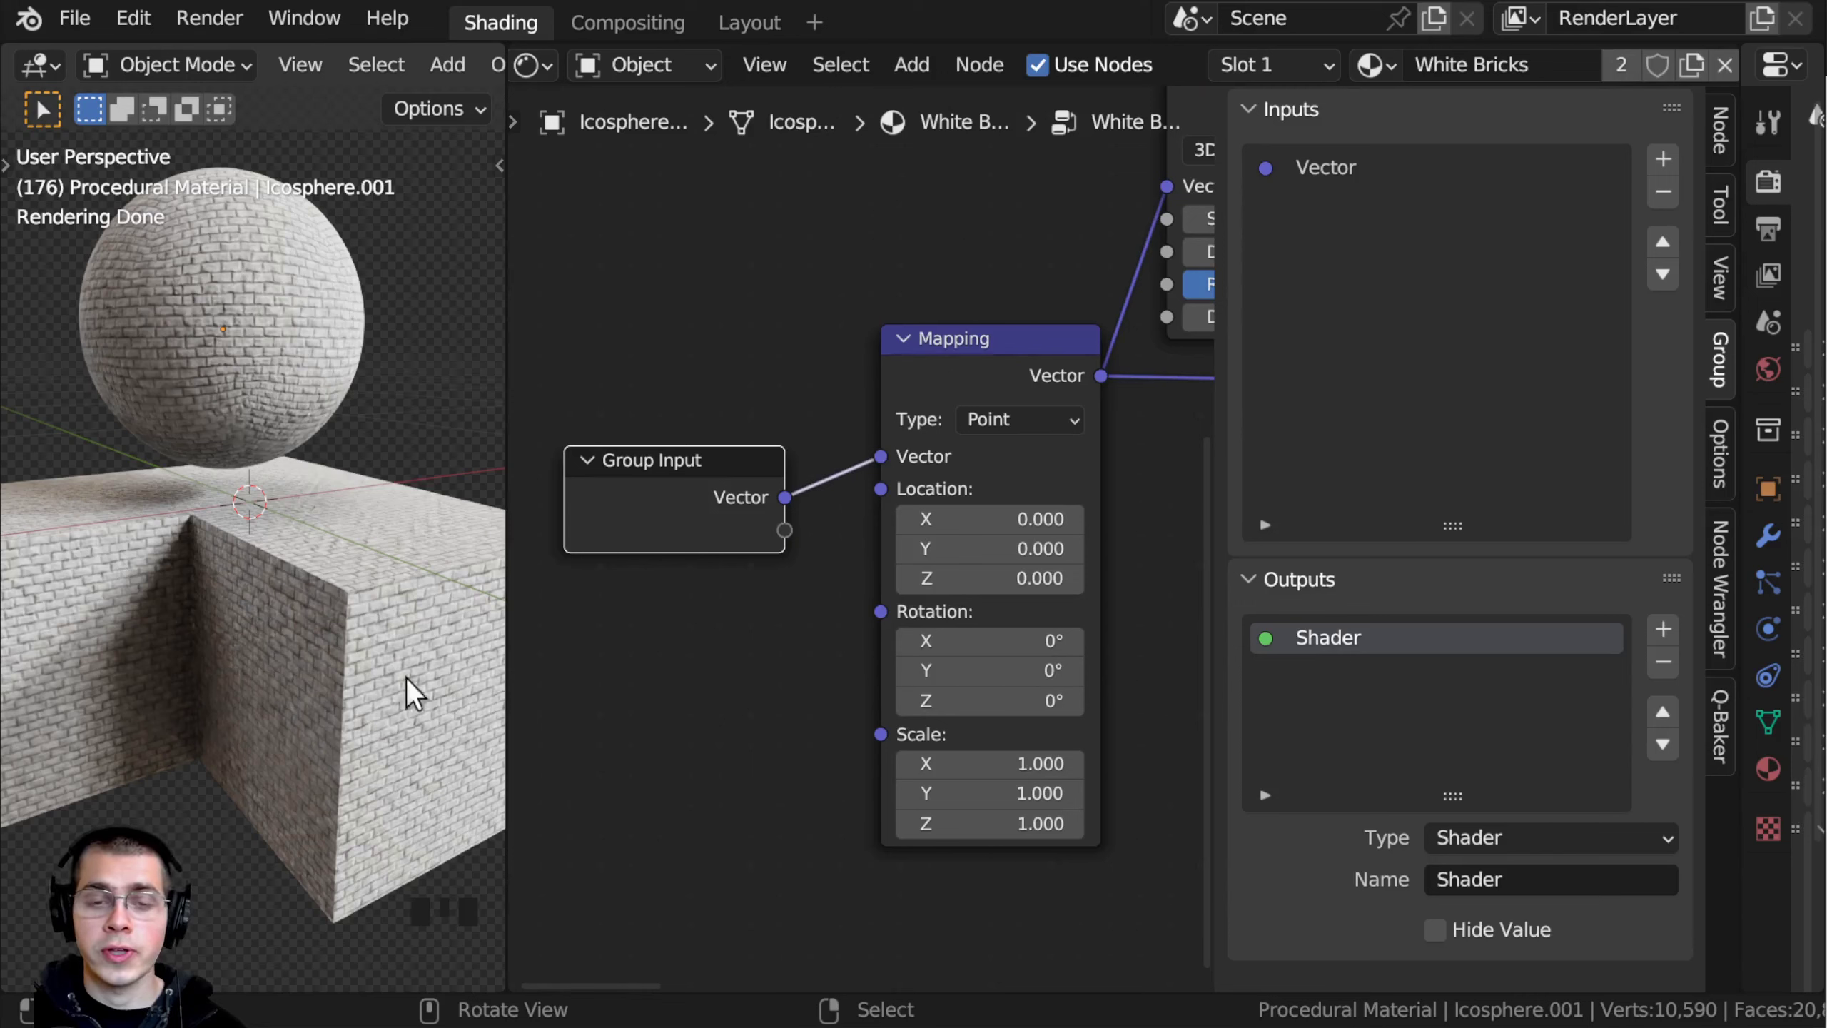
left_click_drag(699, 538, 681, 558)
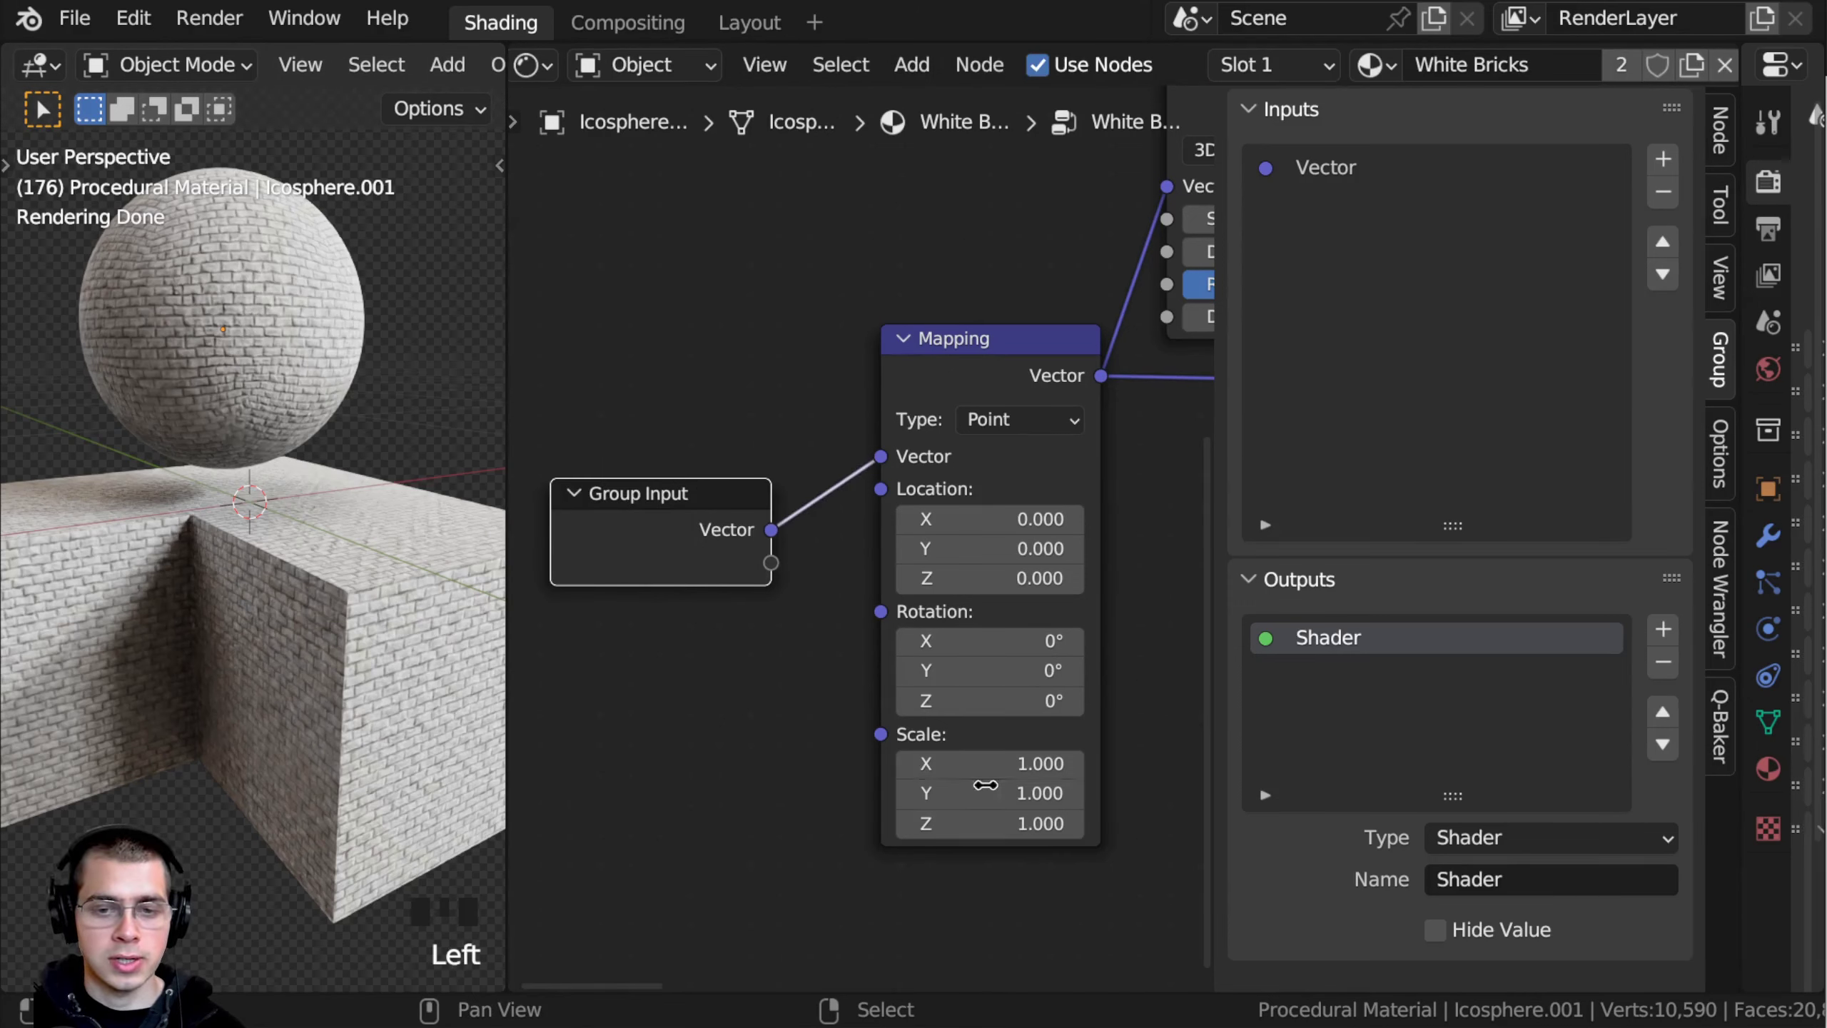
Step: Expose the Mapping node's Scale as a new group input, leave the group, and adjust the White Bricks node's position slightly
left_click_drag(880, 734, 771, 566)
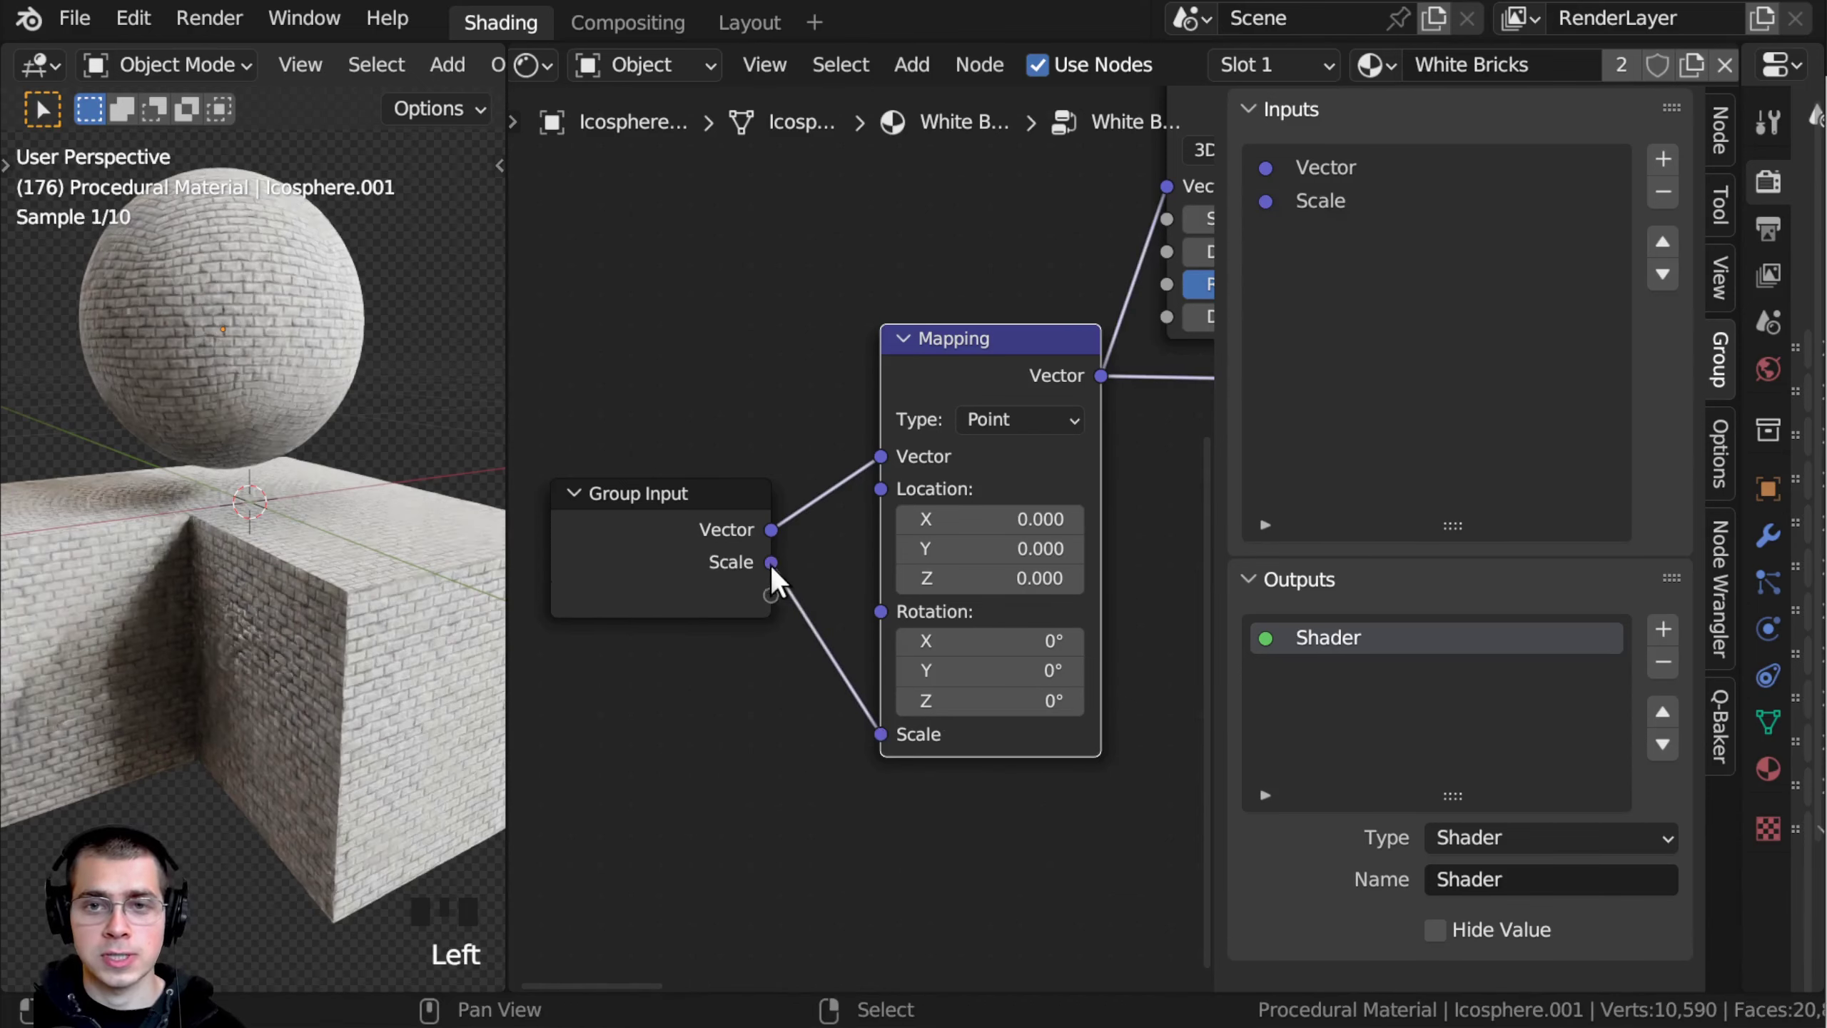
scroll(946, 369, "down", 2)
middle_click_drag(1216, 440, 979, 440)
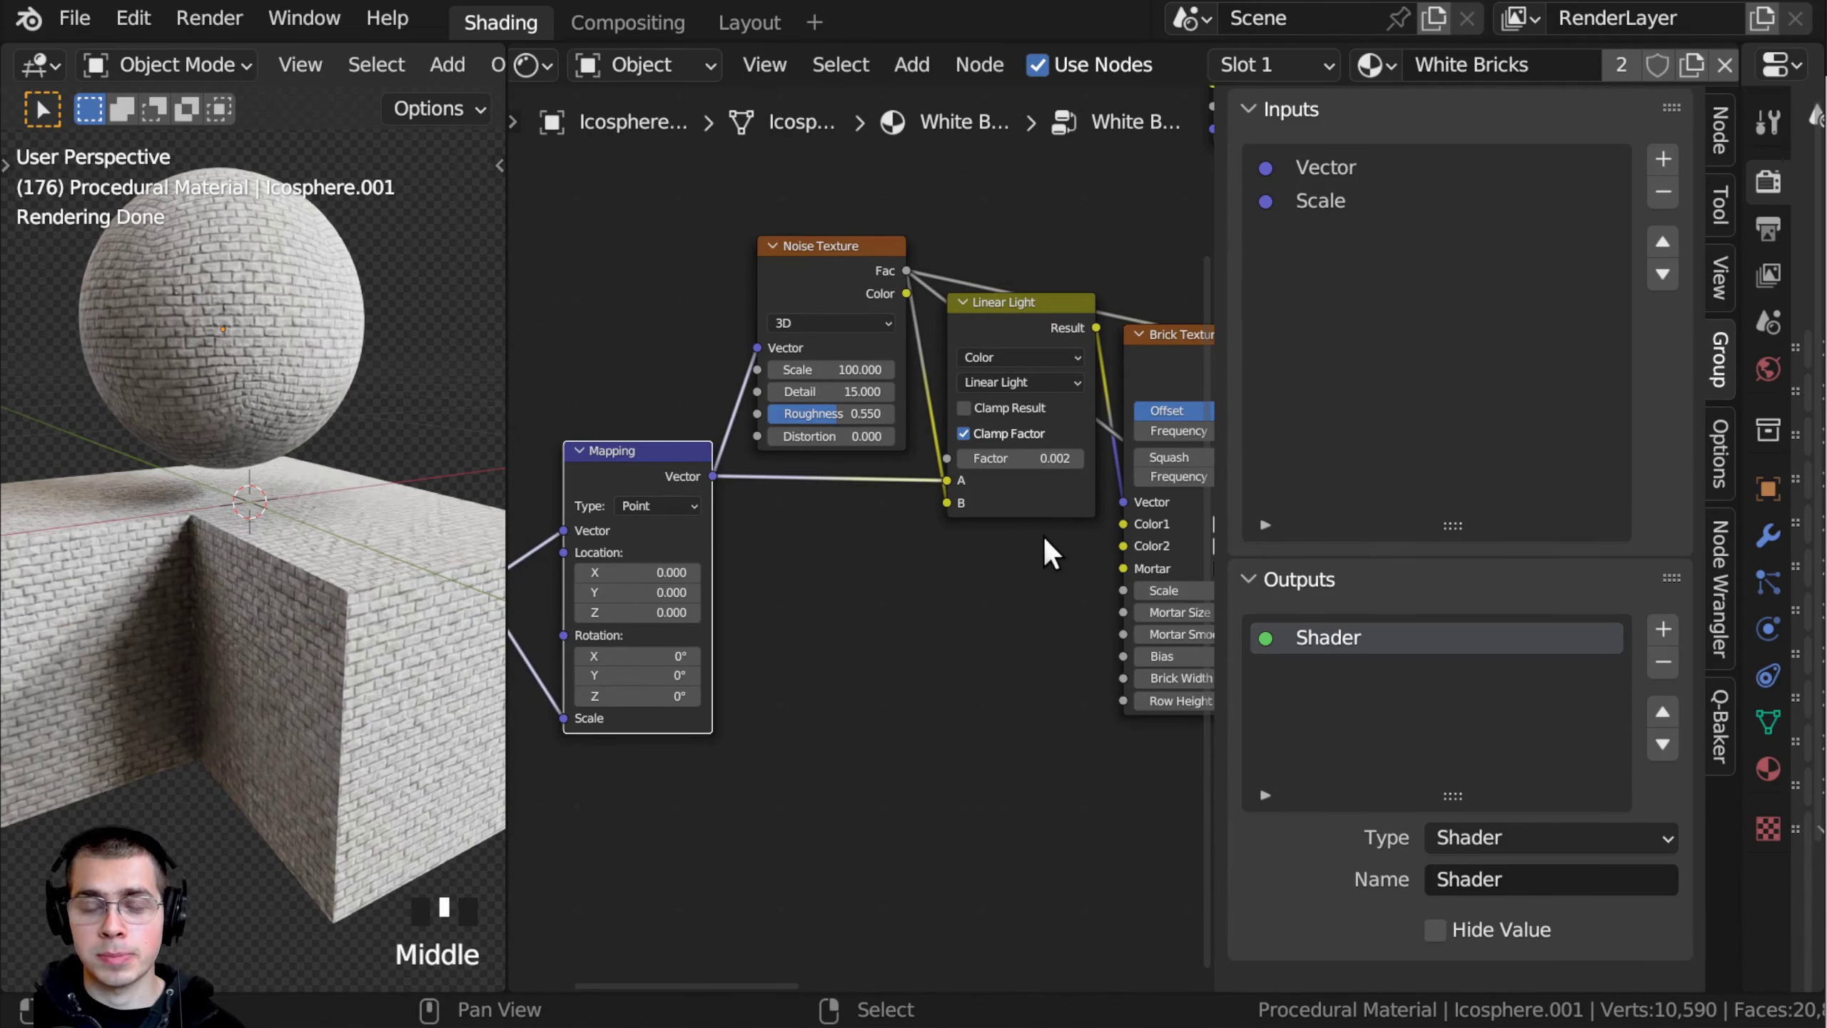
scroll(971, 581, "up", 5)
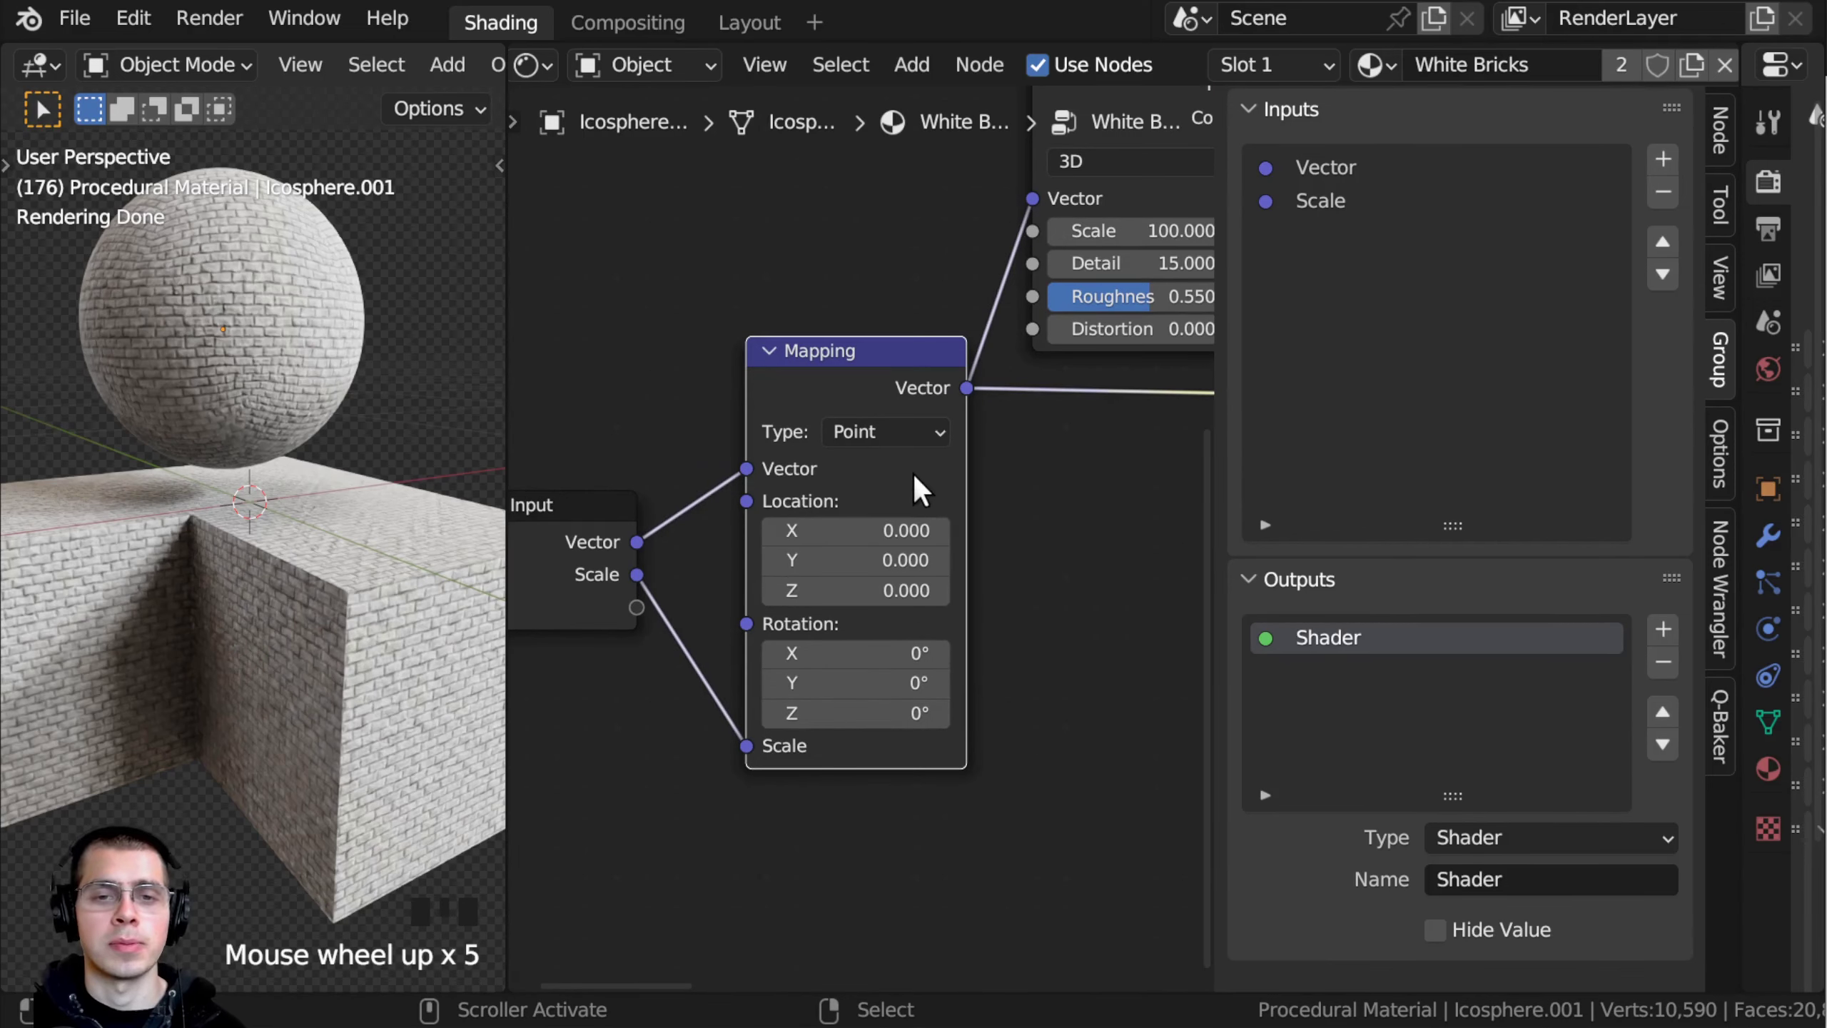
middle_click_drag(914, 474, 904, 452)
scroll(904, 452, "up", 1)
key("Tab")
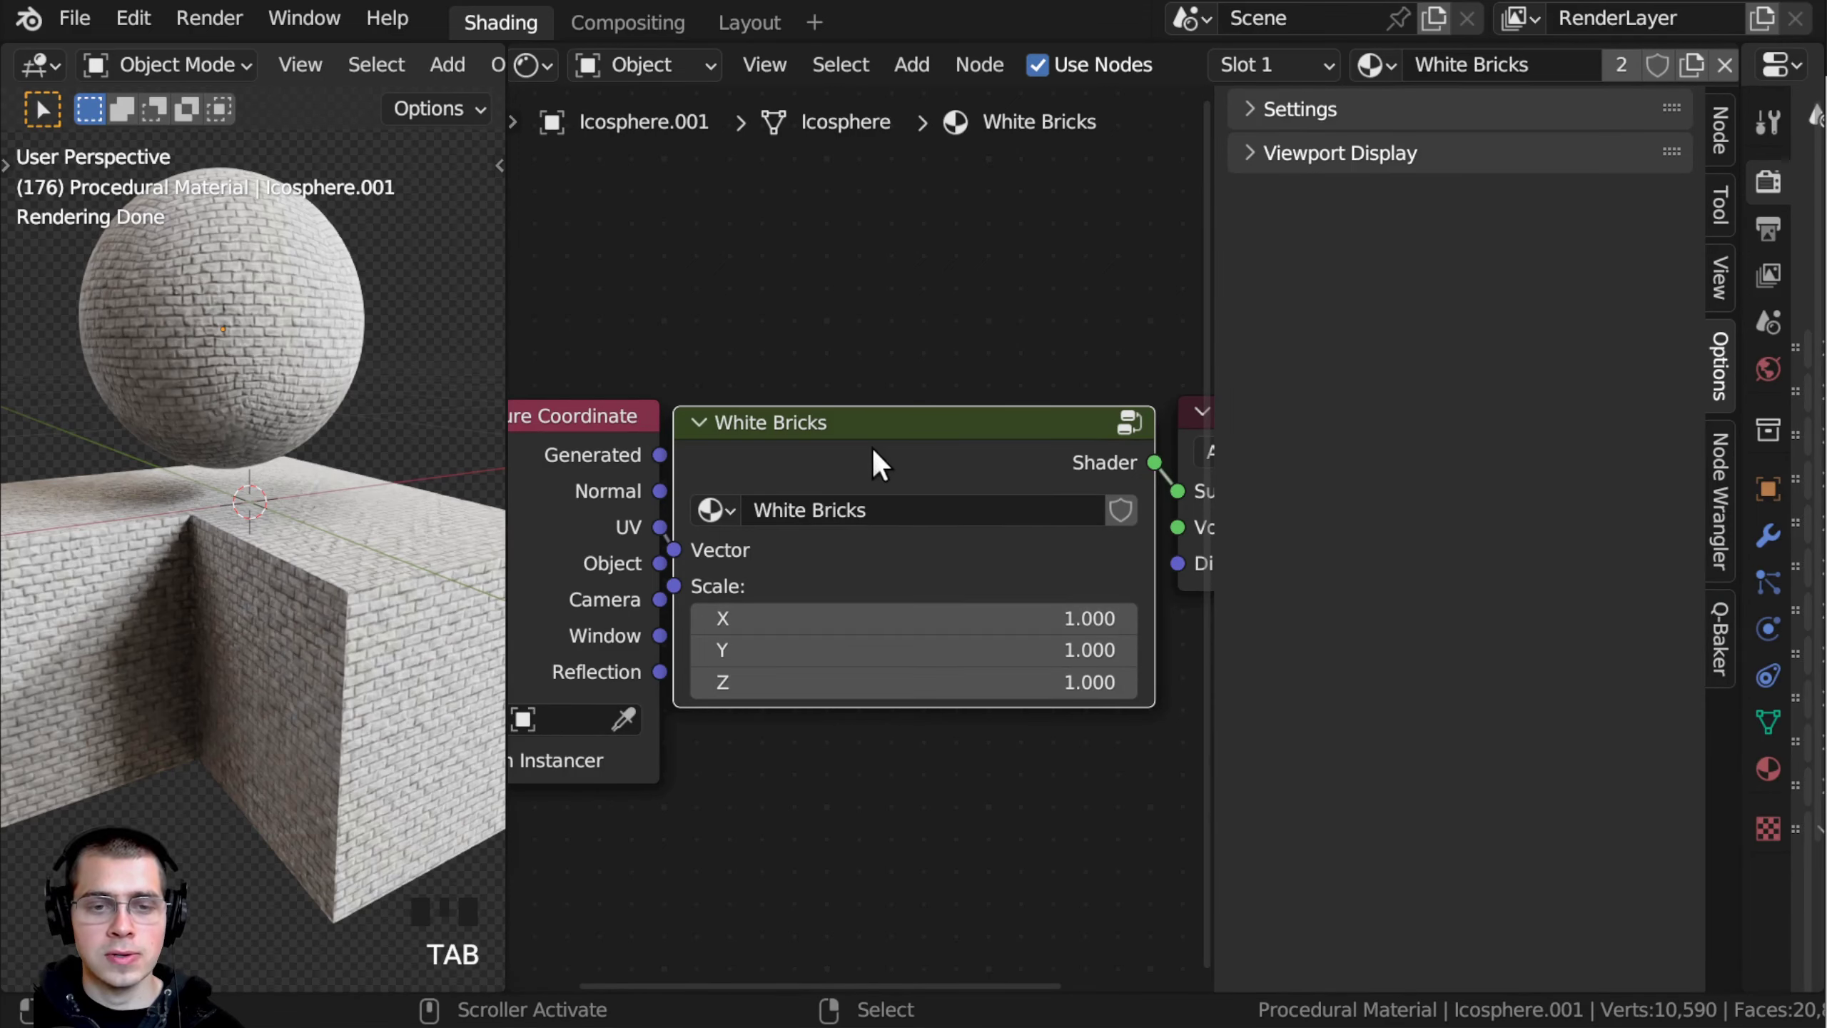
left_click_drag(873, 449, 875, 446)
left_click(939, 437)
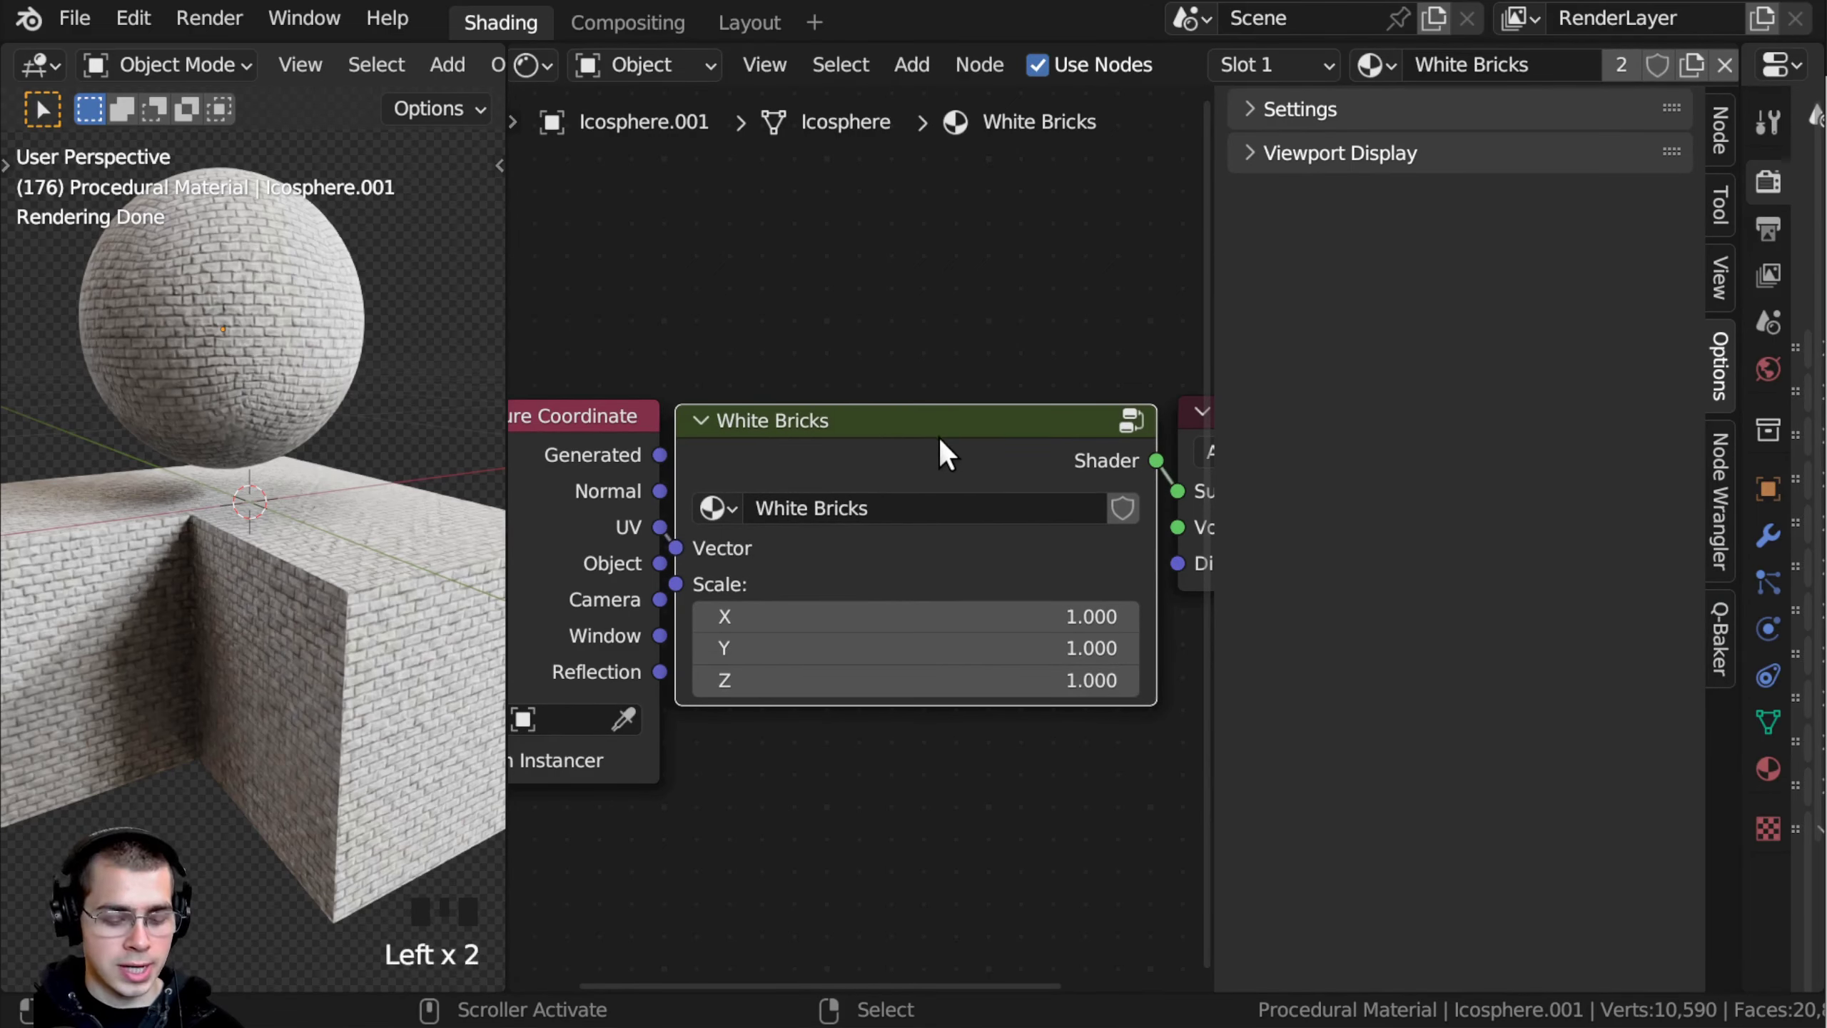
Step: Open the White Bricks group and change its Scale input to a Float with a default of 1
key("Tab")
left_click(1348, 203)
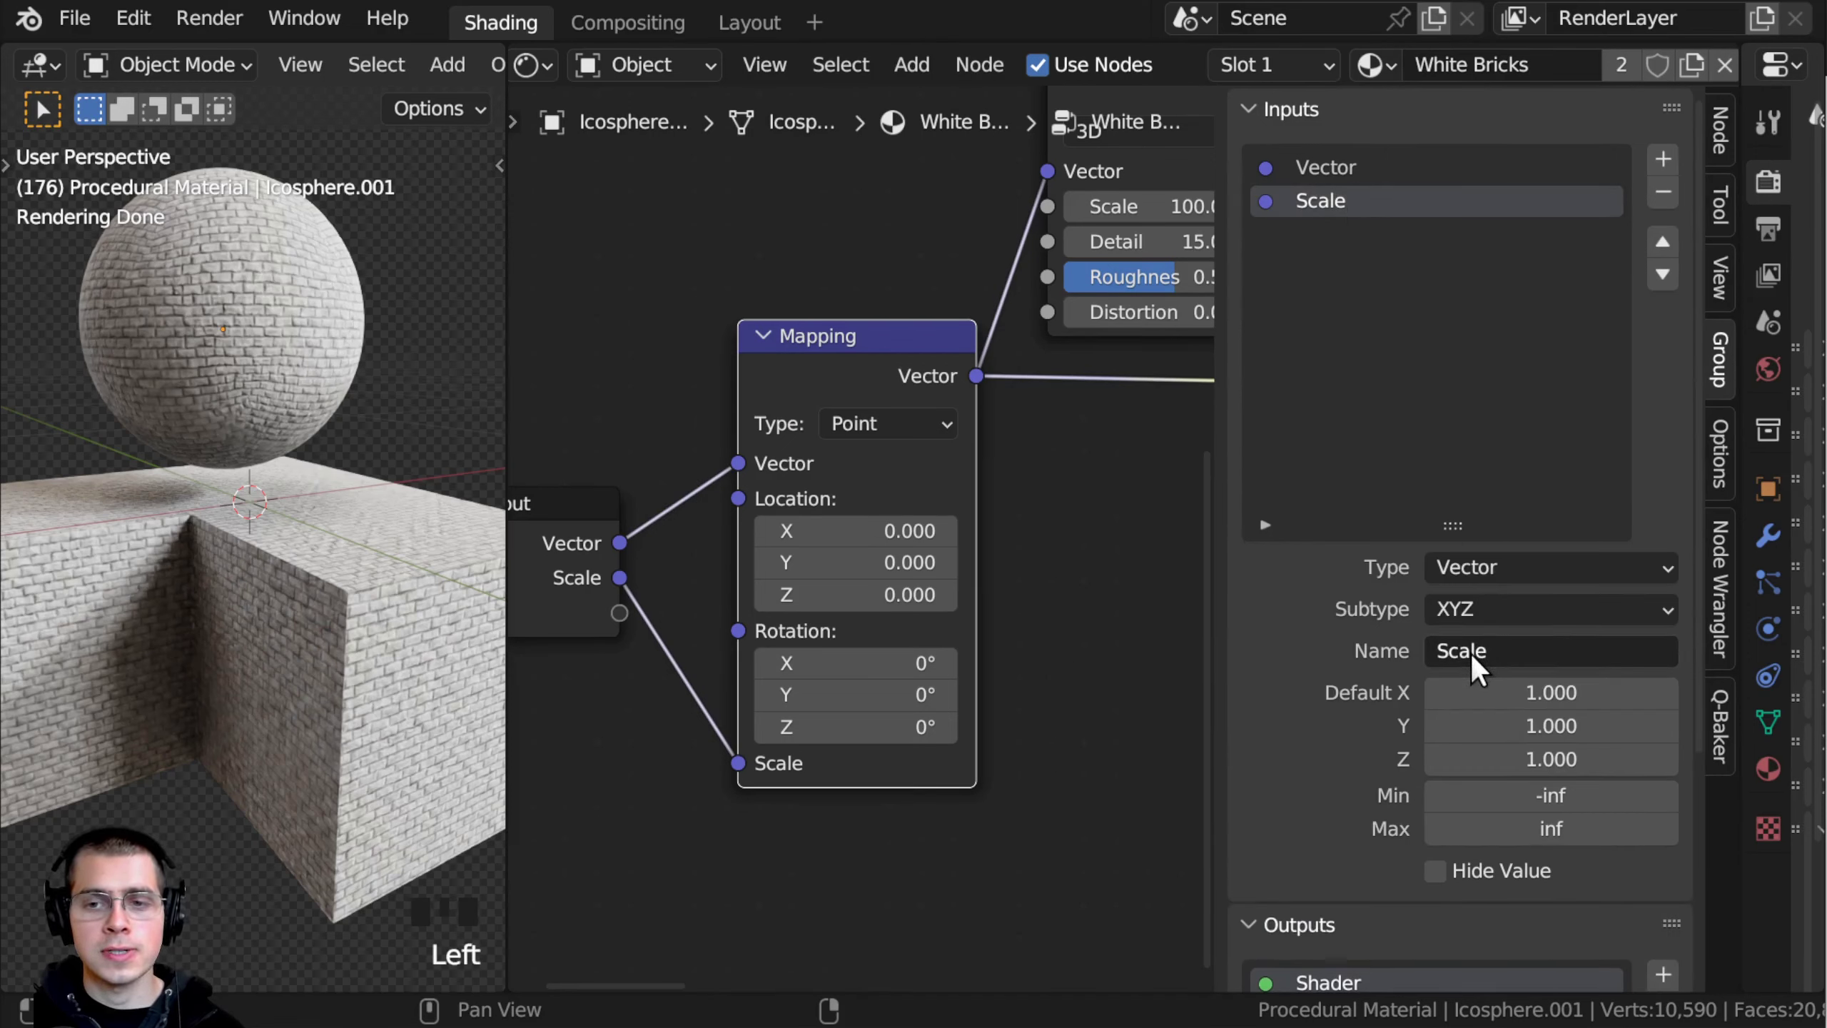
left_click(1466, 566)
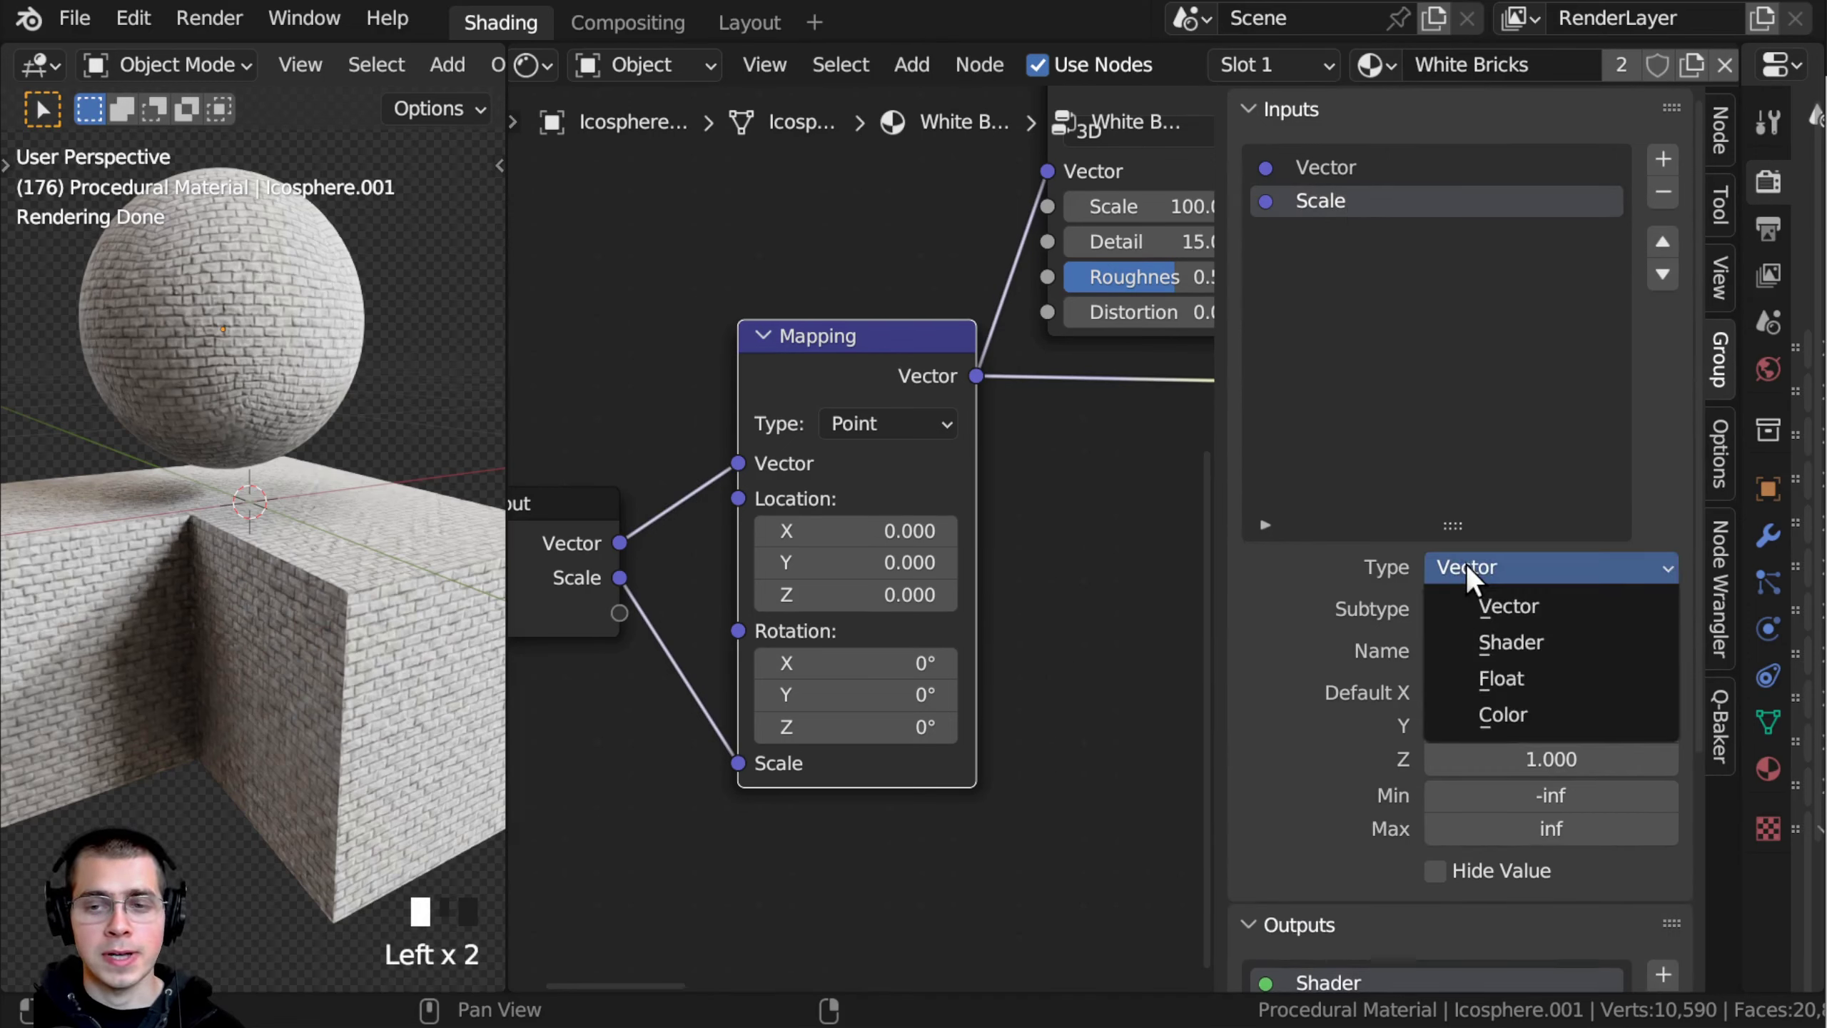
left_click(1488, 681)
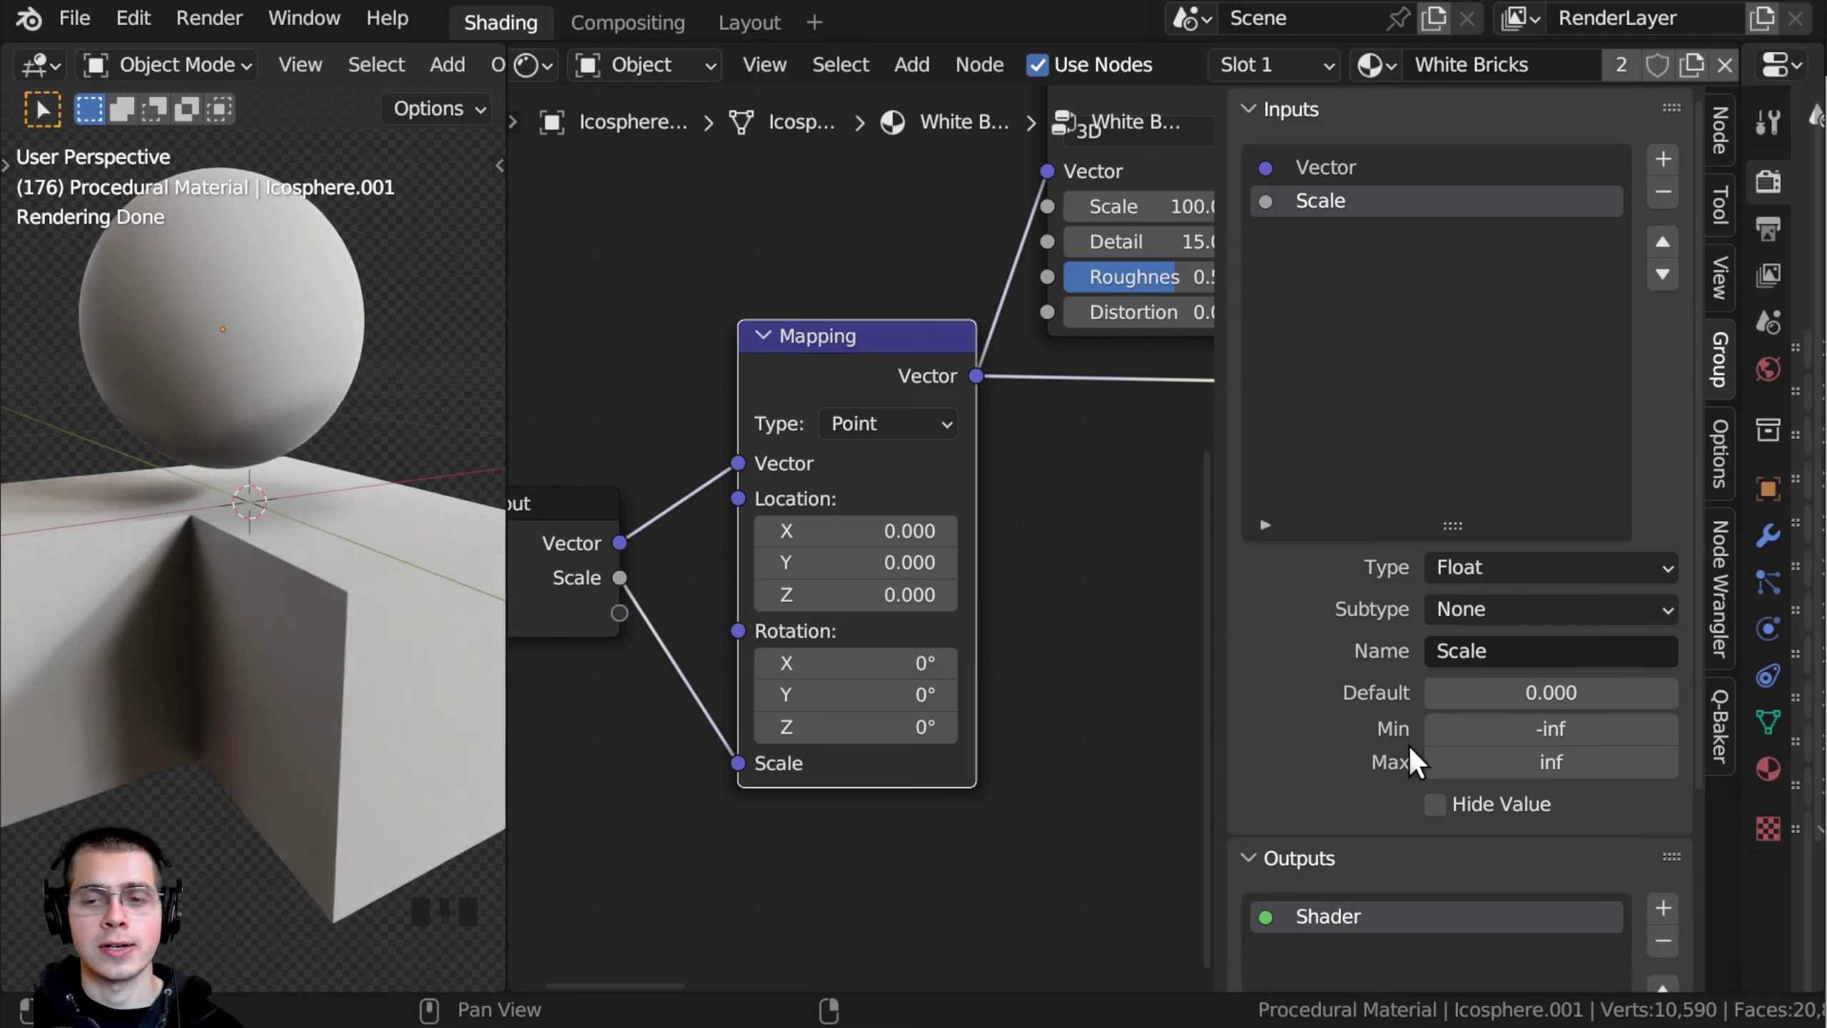
left_click(1509, 693)
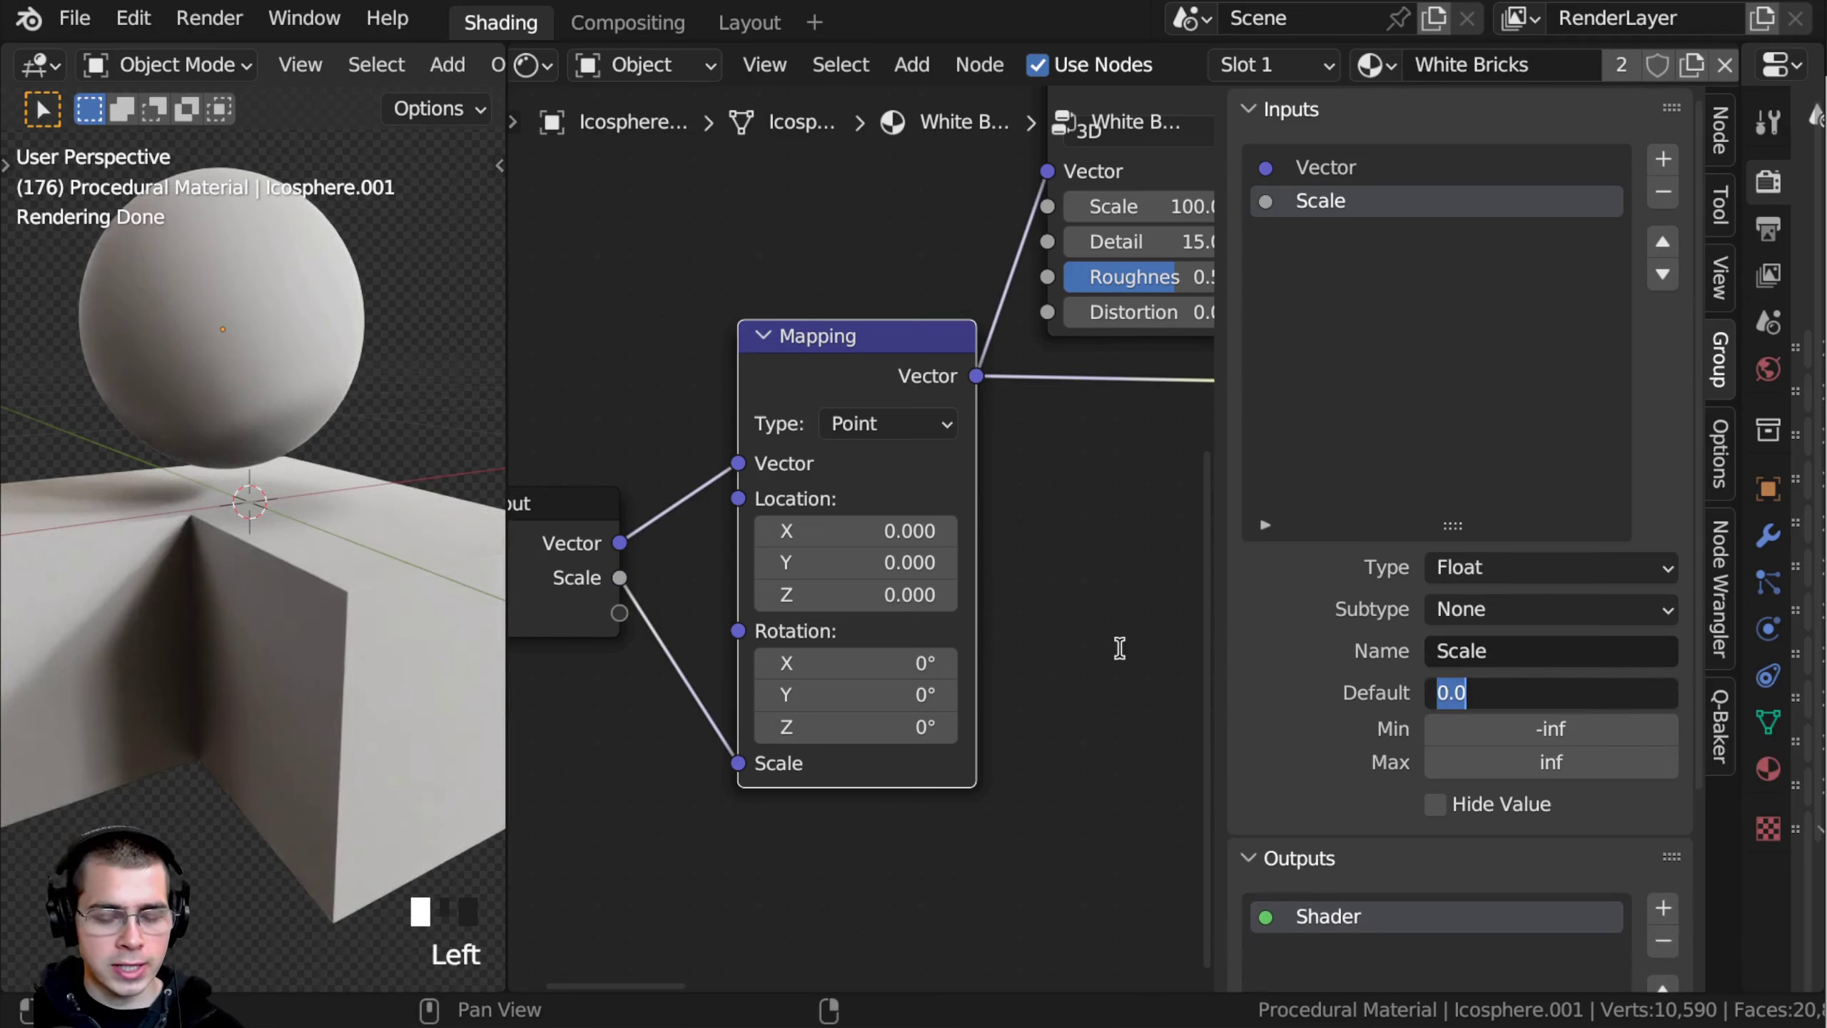
type("1")
left_click(1082, 622)
middle_click_drag(1082, 623, 1104, 623)
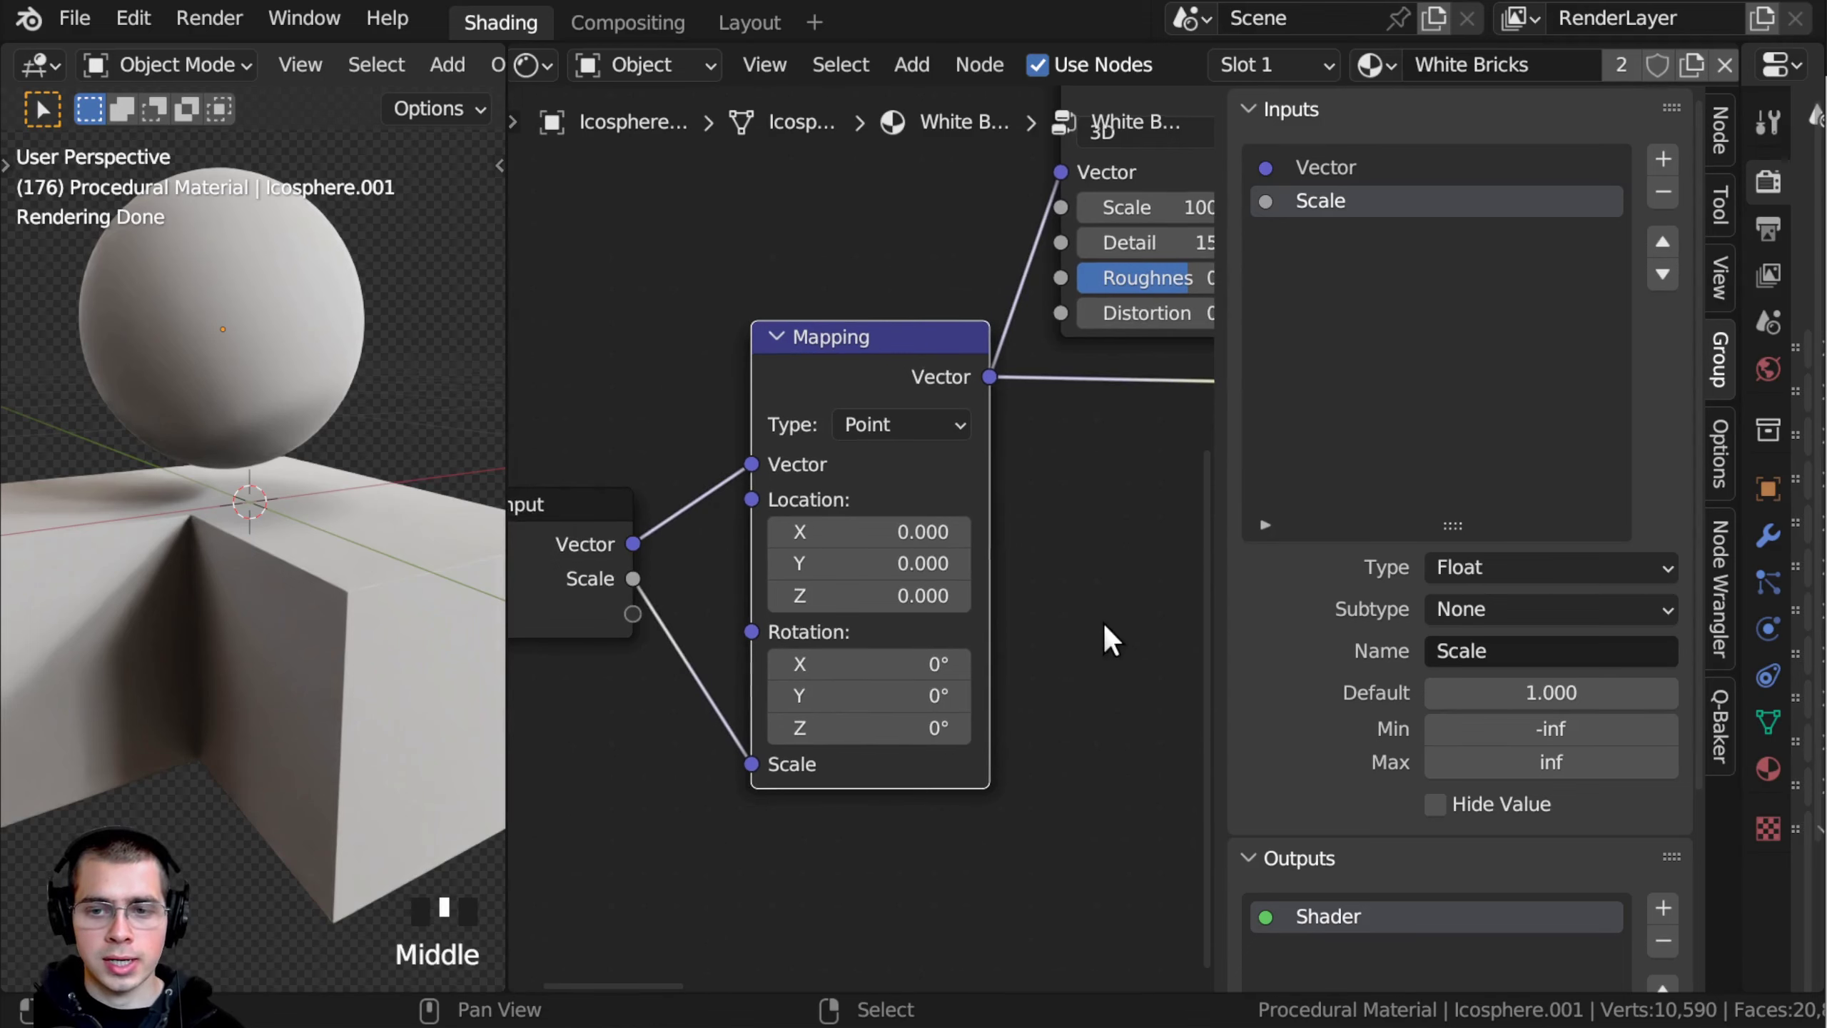
Step: Leave the group and set the White Bricks node's Scale to 1, trying out the value slider
key("Tab")
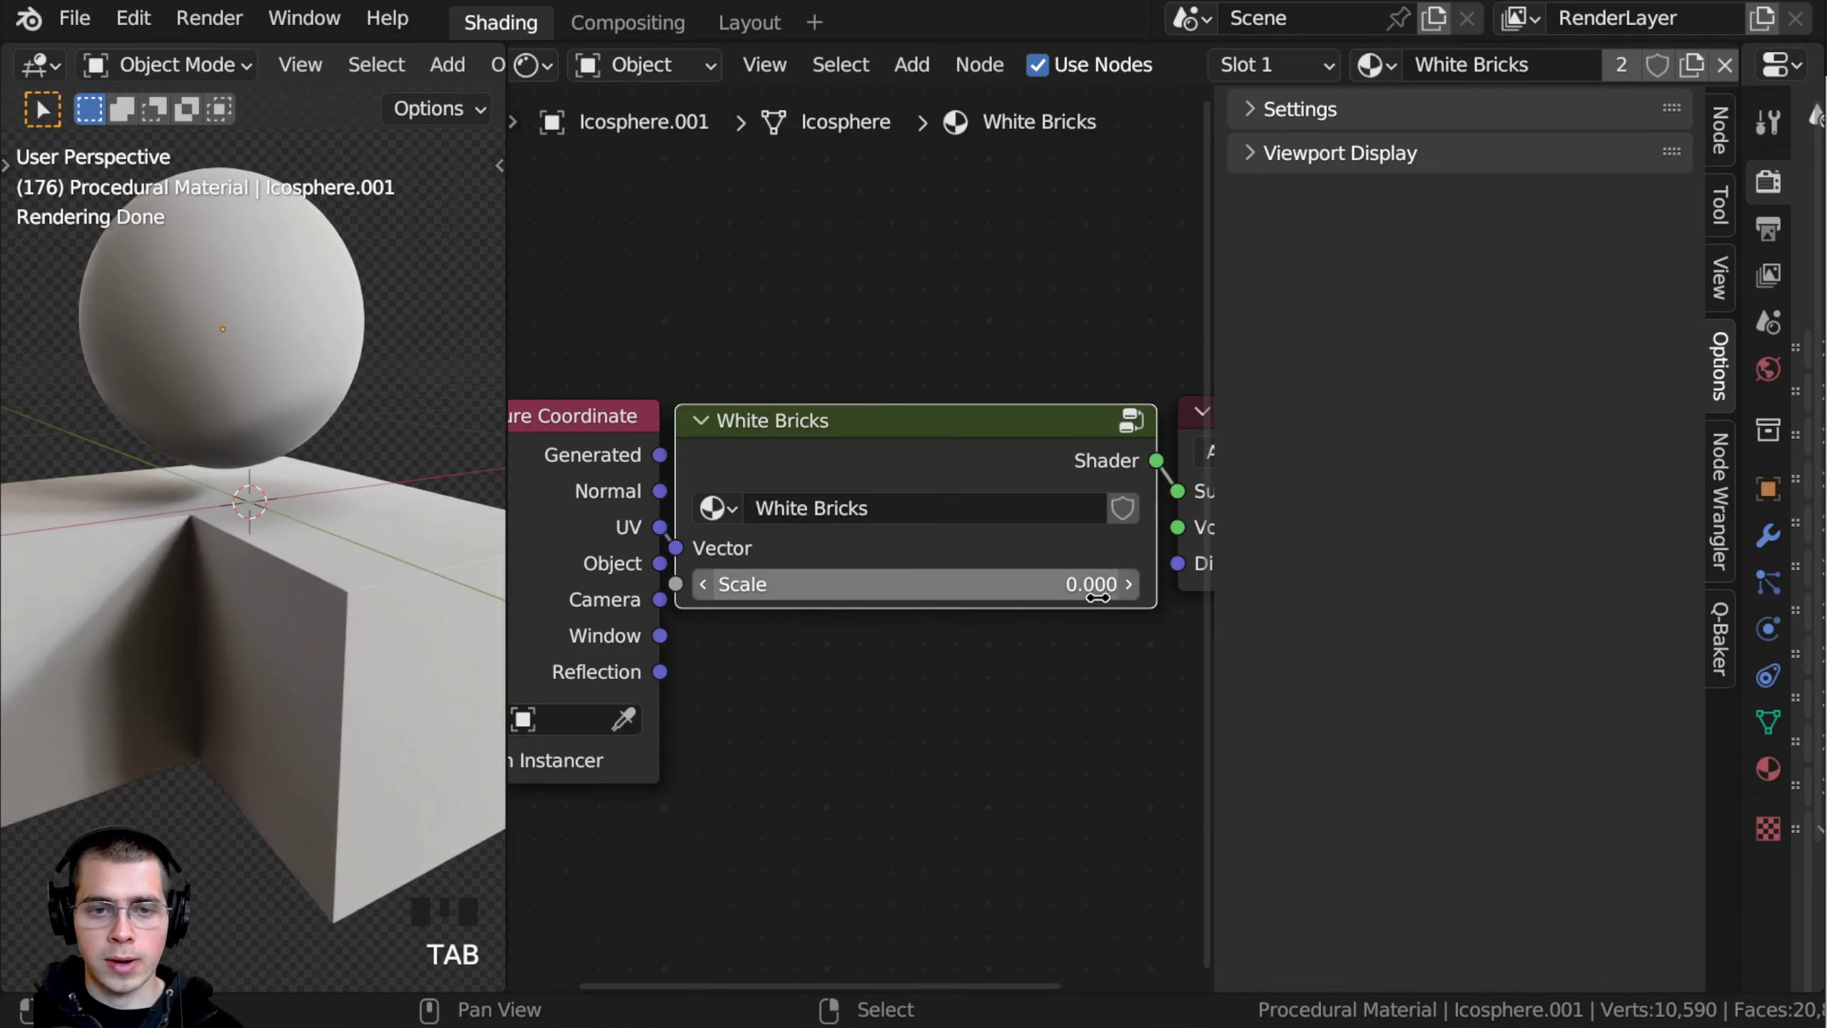
left_click(1025, 583)
left_click(1016, 393)
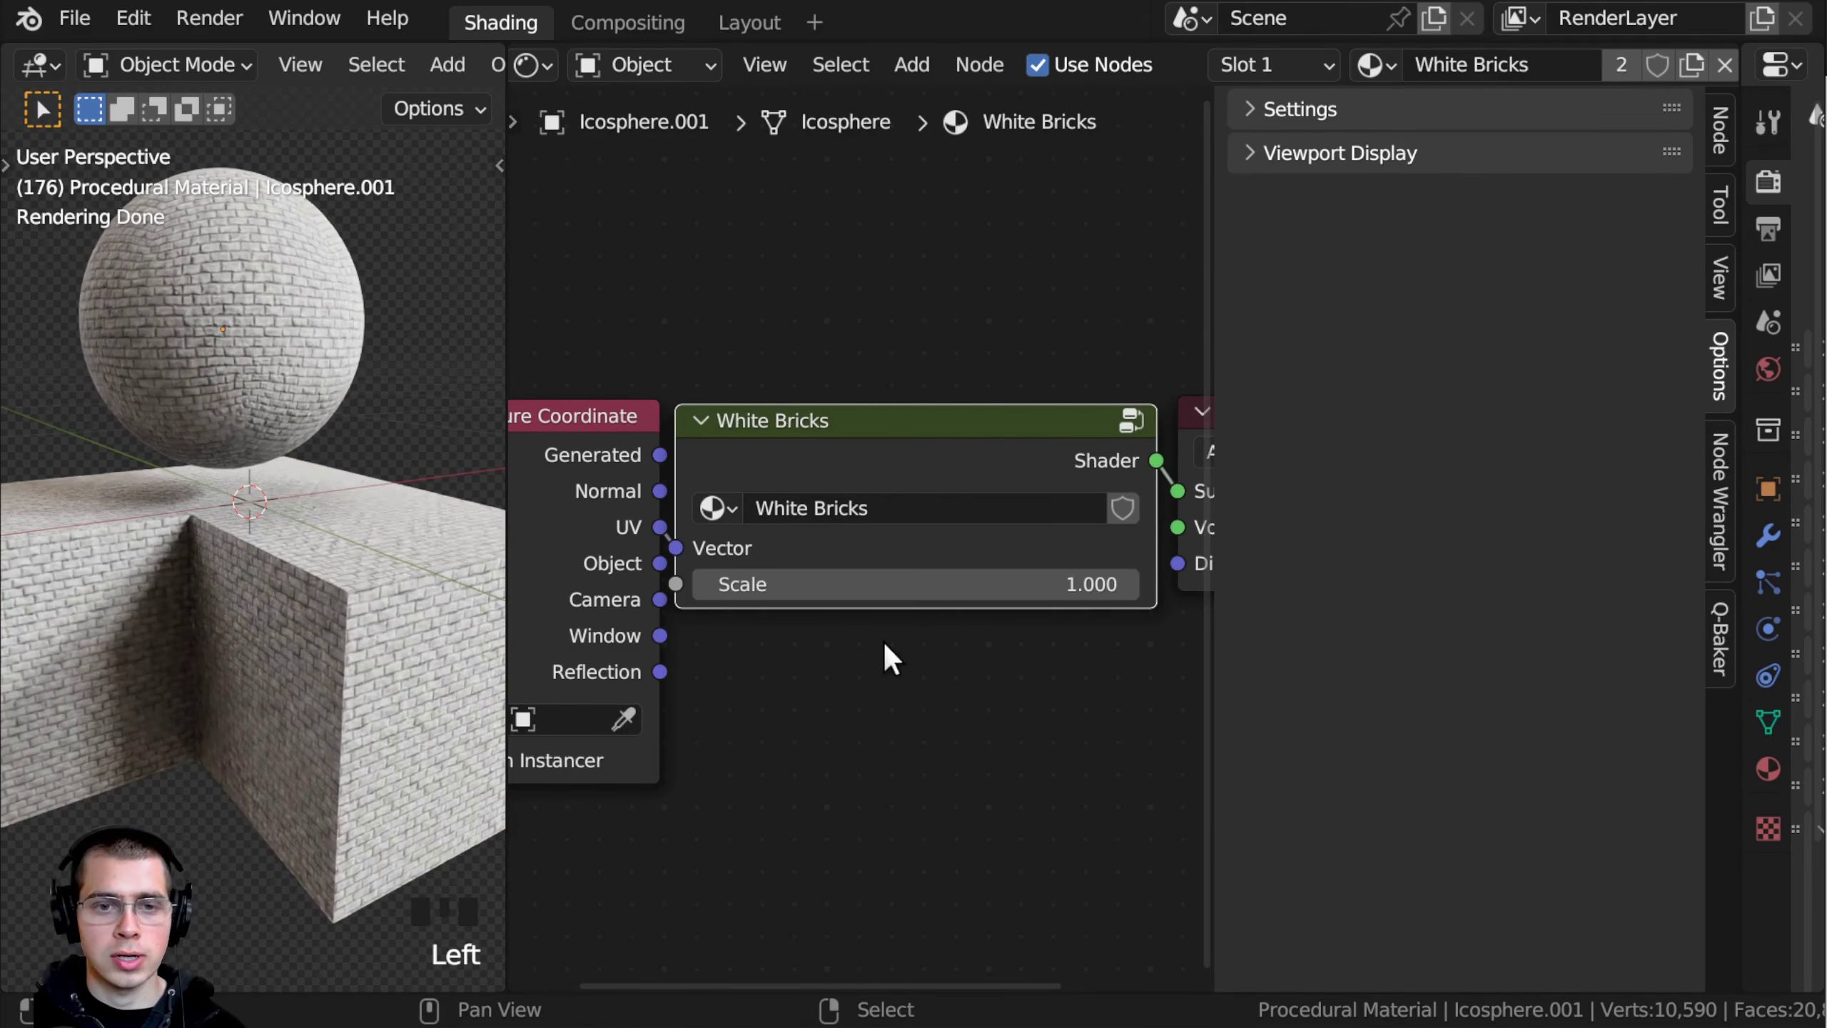
mouse_move(910, 584)
left_mouse_down()
mouse_move(938, 584)
mouse_move(909, 584)
left_mouse_up()
scroll(1040, 588, "up", 2)
left_click_drag(1040, 589, 960, 400)
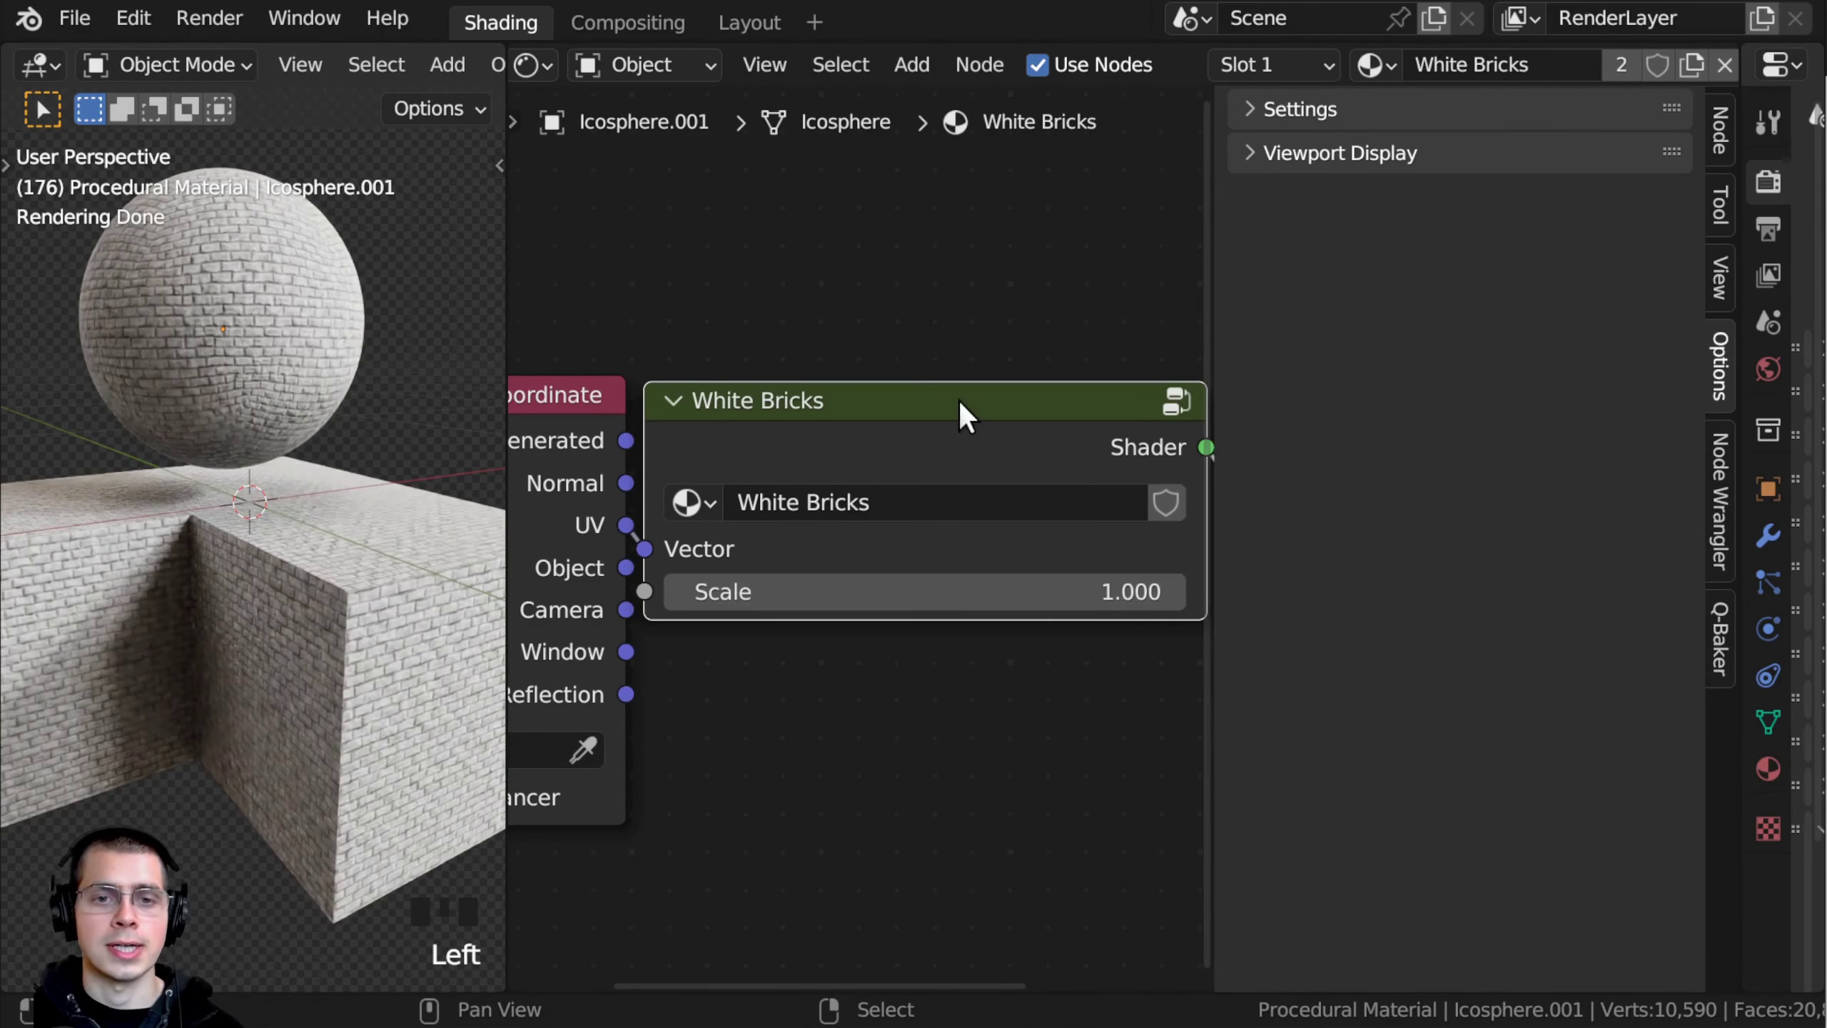
left_click(960, 400)
Step: Inspect the Group Input and Mapping connections inside the White Bricks group and return to the material's node tree
scroll(969, 483, "down", 3)
middle_click_drag(953, 472, 901, 454)
key("Tab")
scroll(969, 431, "down", 3)
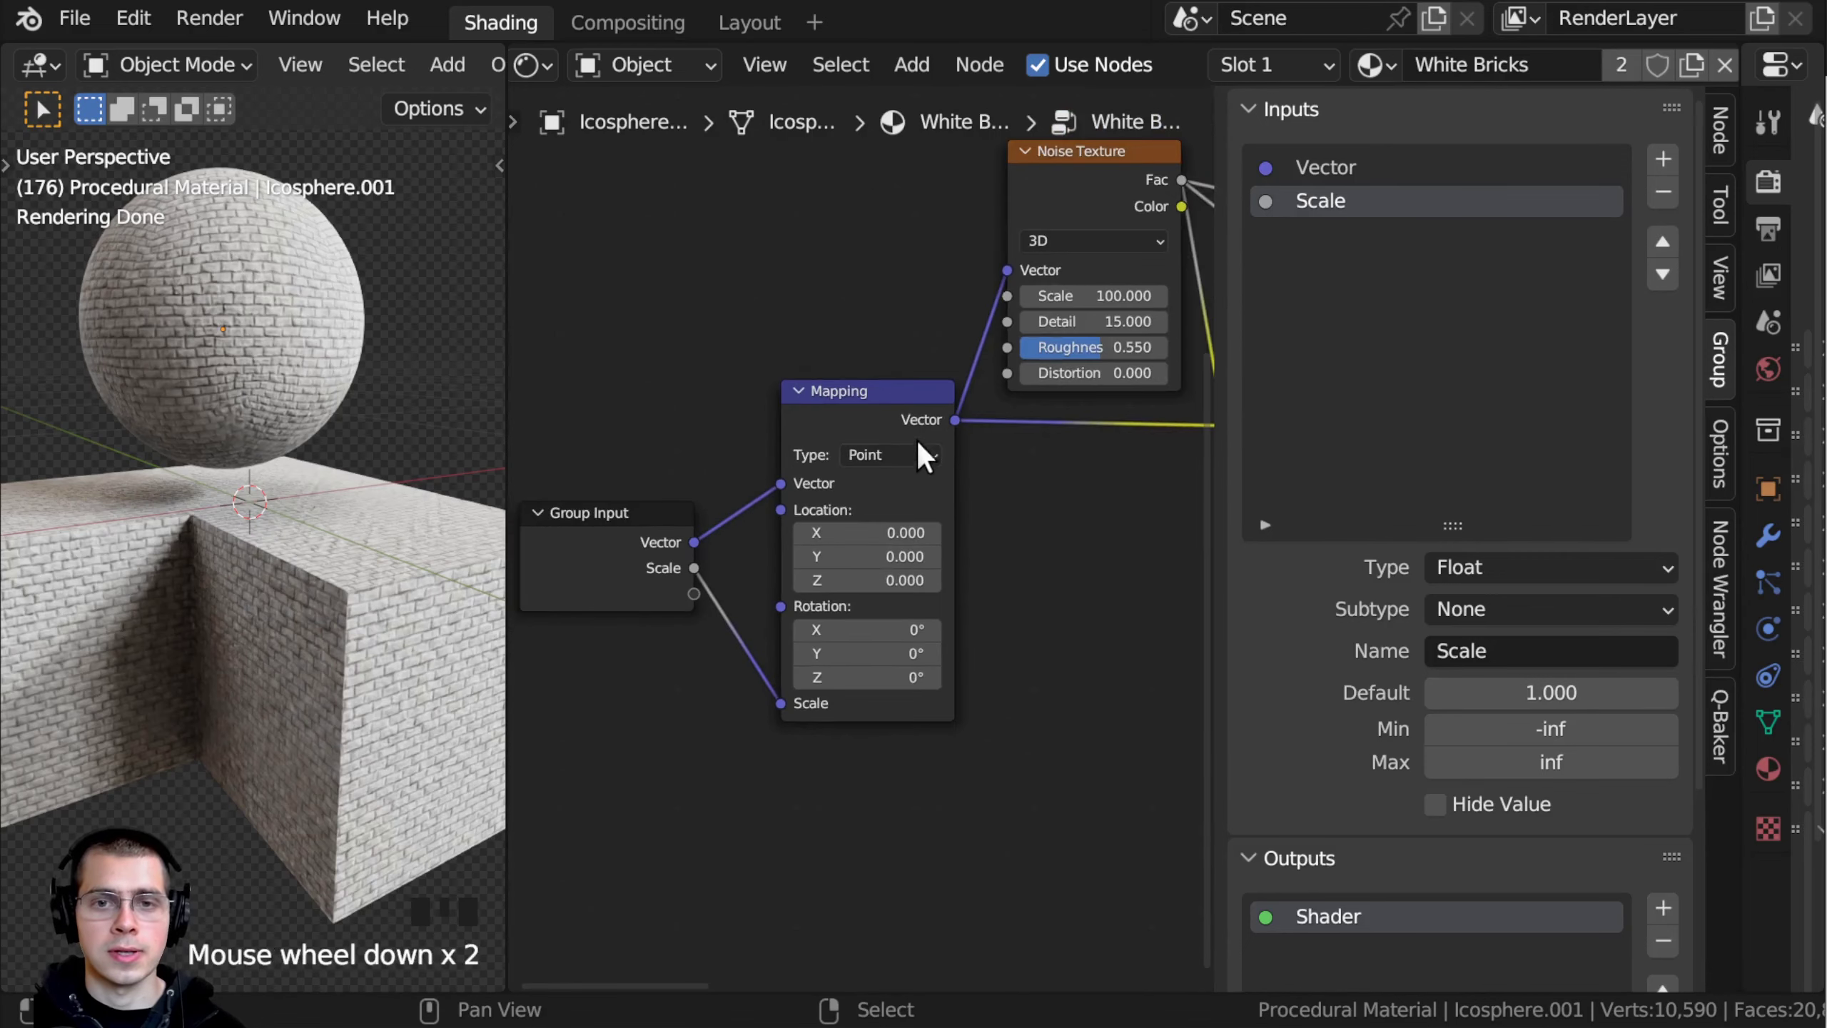
left_click(649, 529)
scroll(875, 393, "down", 1)
middle_click_drag(876, 393, 740, 424)
key("Tab")
scroll(1103, 479, "up", 4)
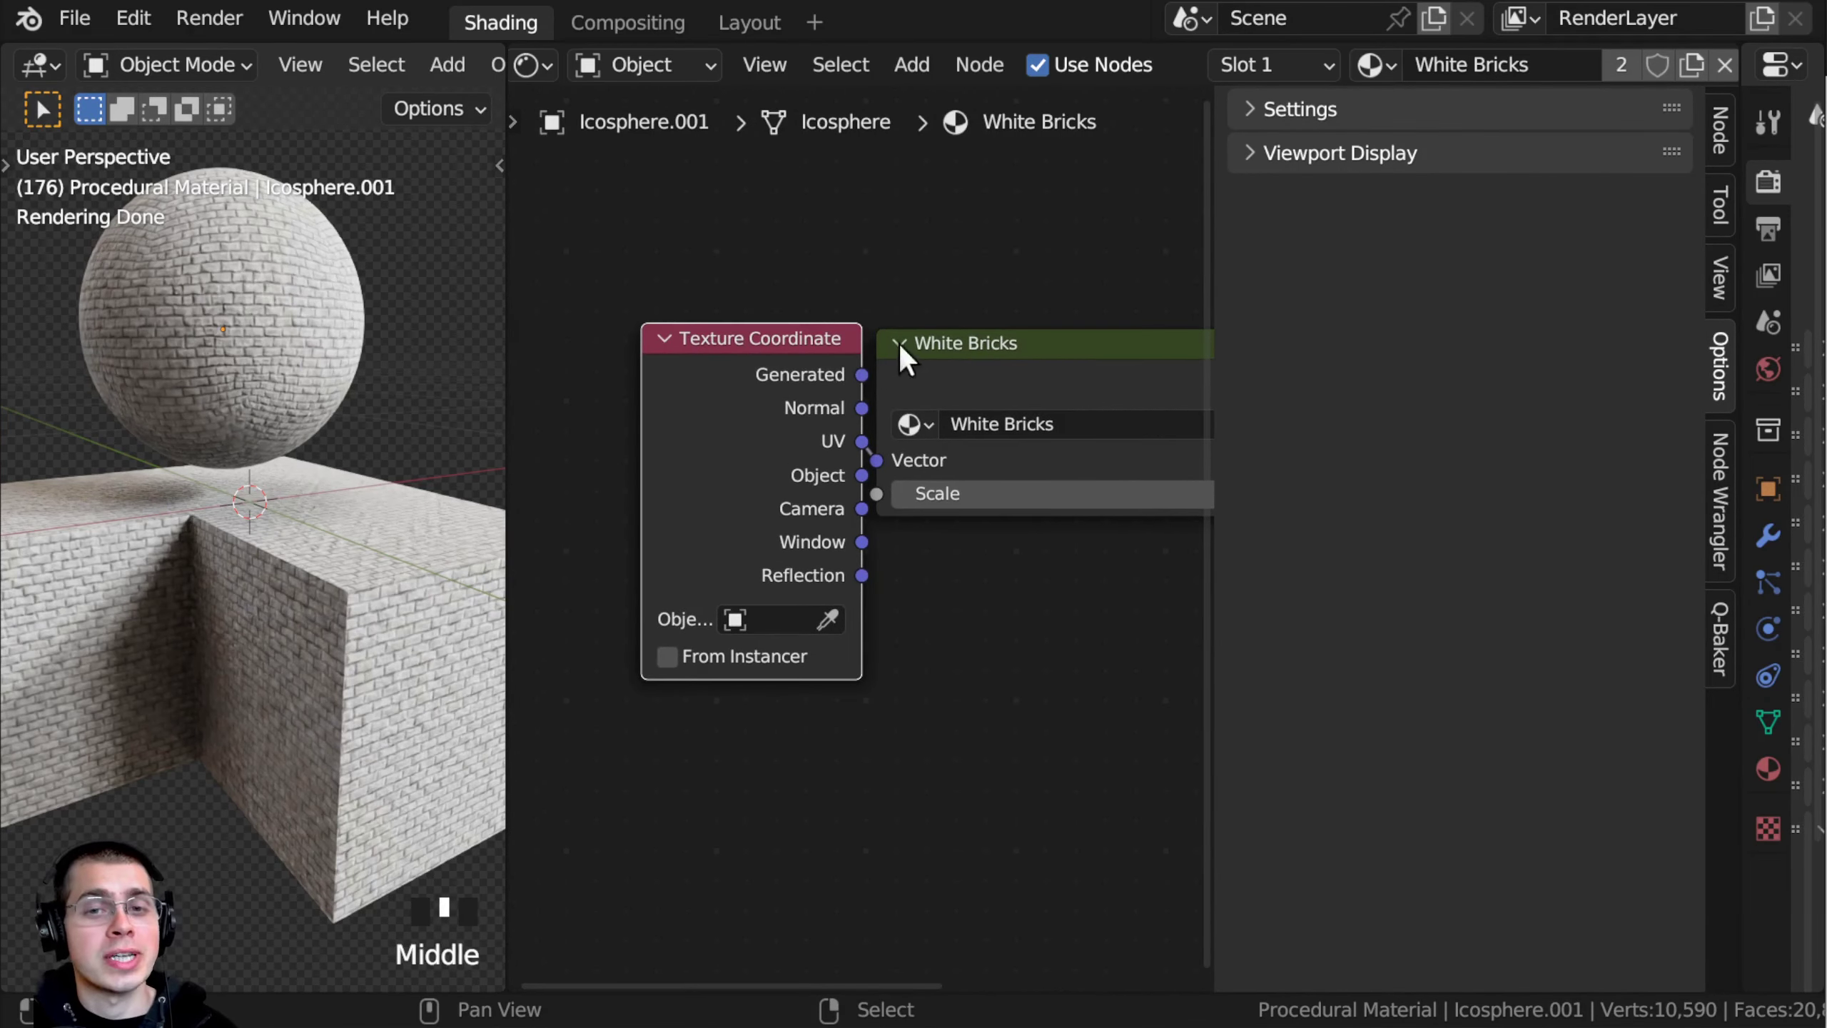
Step: Move the Texture Coordinate node a little away from the White Bricks node
left_click(975, 362)
middle_click_drag(1166, 483, 983, 561)
middle_click_drag(816, 602, 1001, 601)
left_click(820, 473)
key("g")
key("g")
scroll(788, 554, "up", 2)
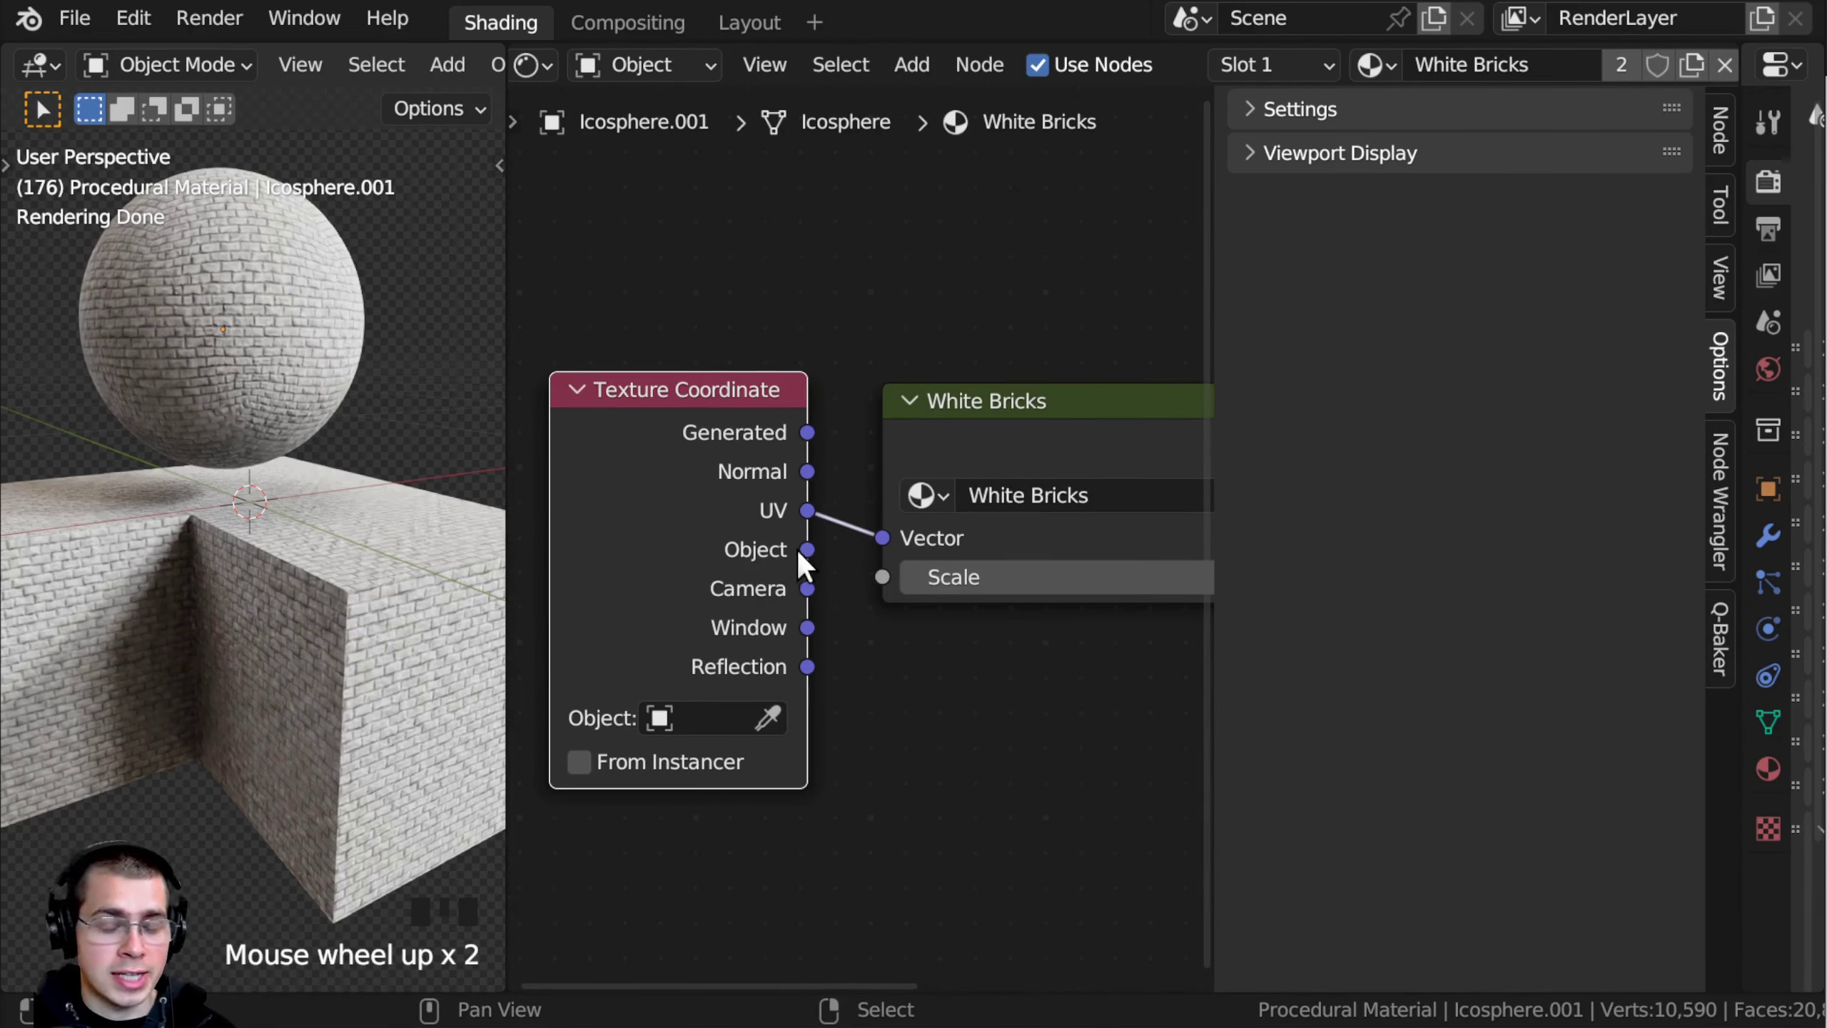
Step: Try linking the Texture Coordinate's Object output to the group's Vector input, and move the node closer to White Bricks
left_click_drag(804, 550, 867, 531)
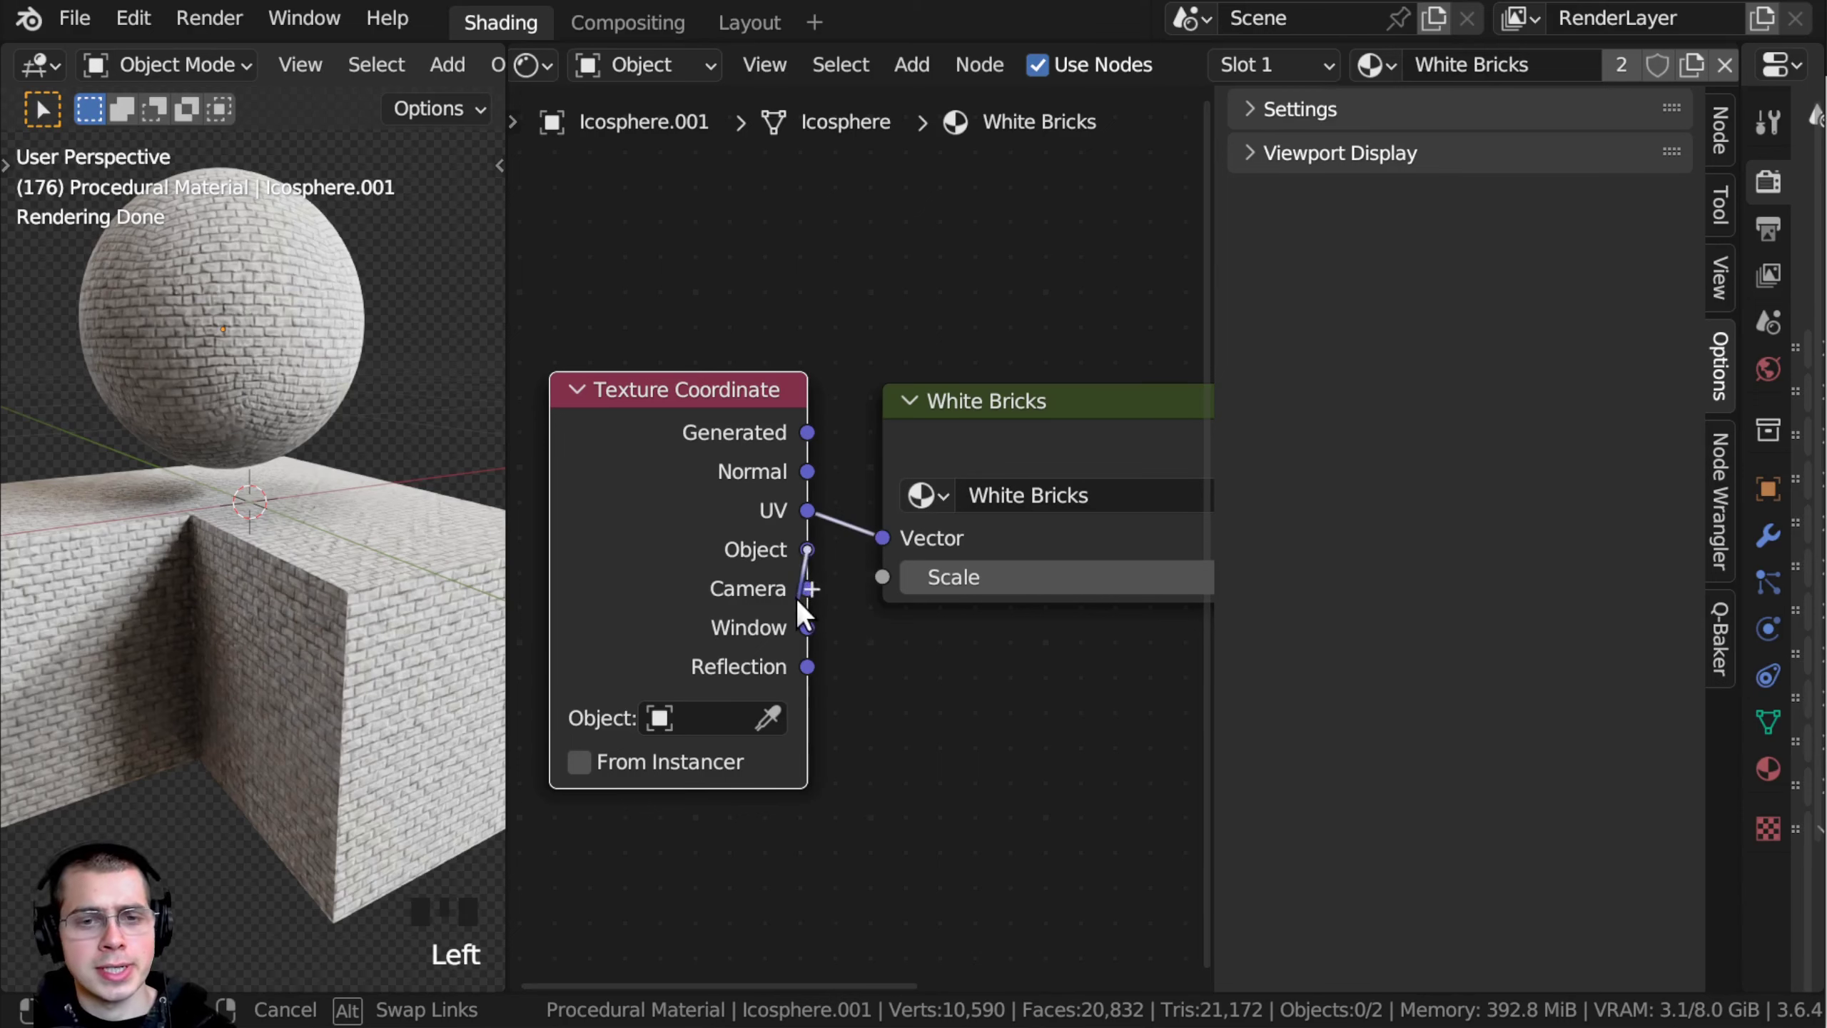
left_click_drag(797, 597, 800, 601)
key("g")
left_click(816, 505)
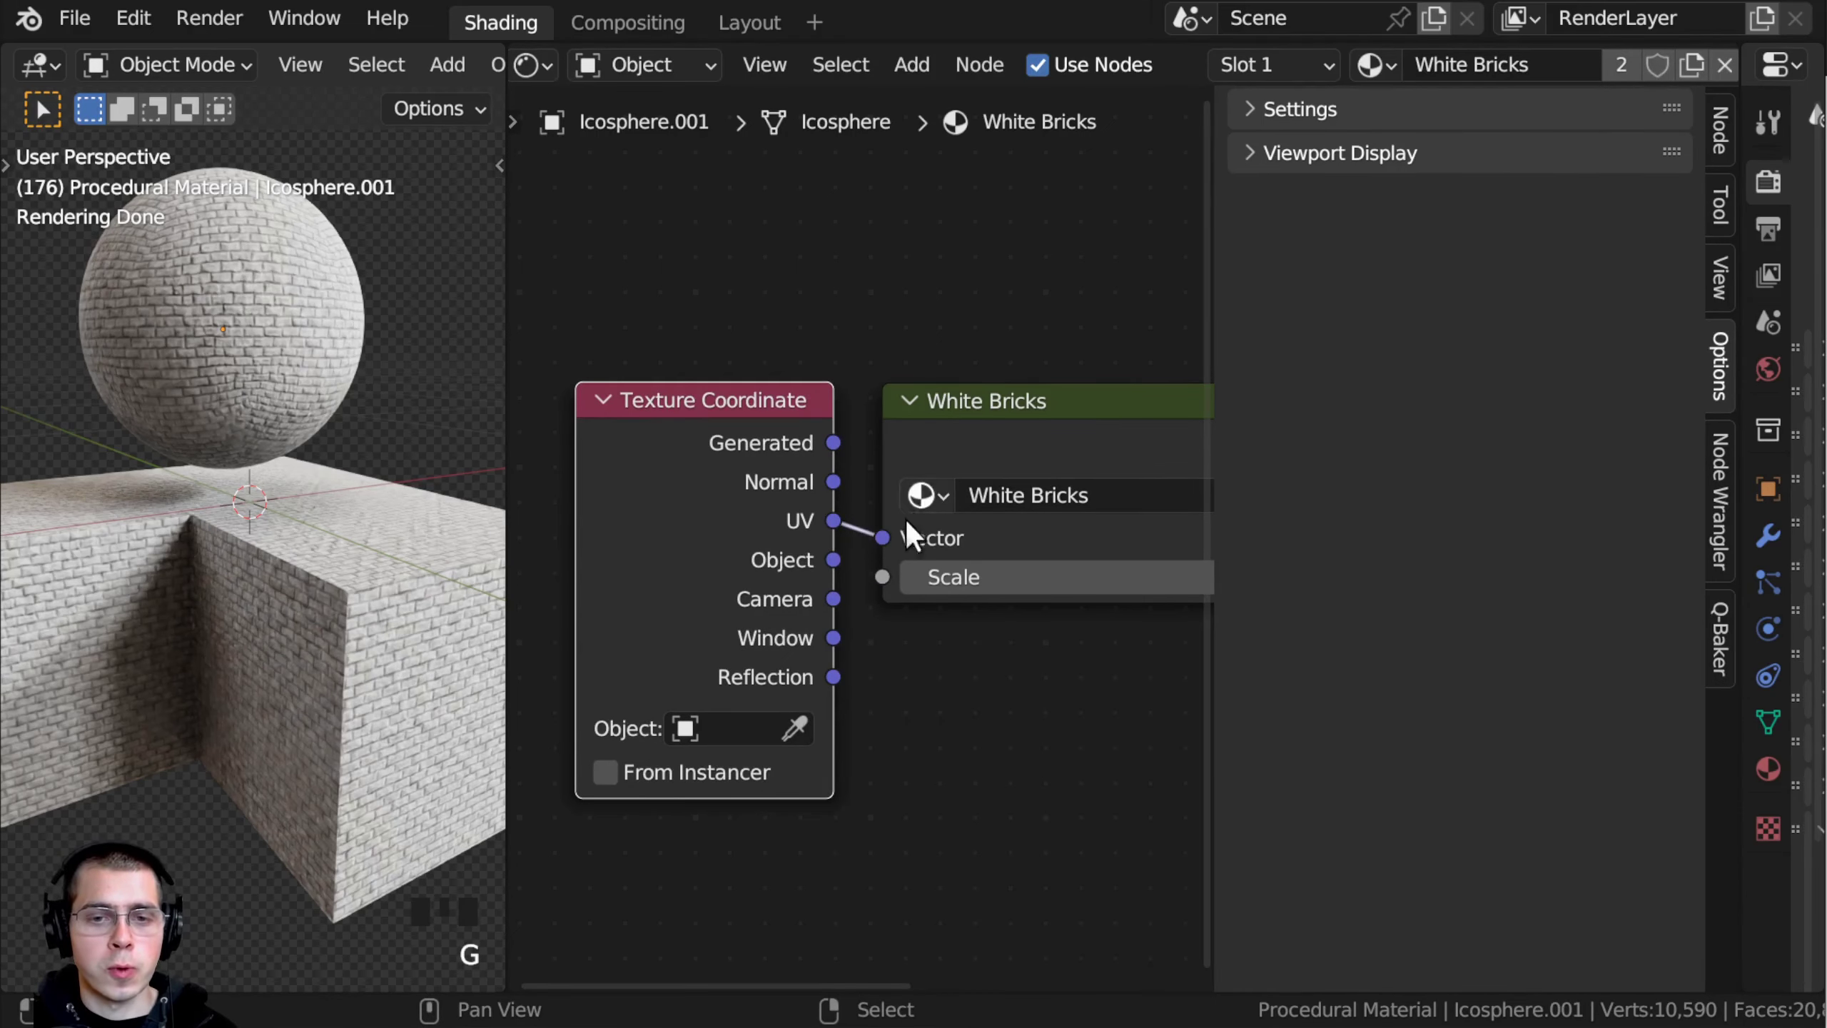
middle_click_drag(908, 522, 784, 540)
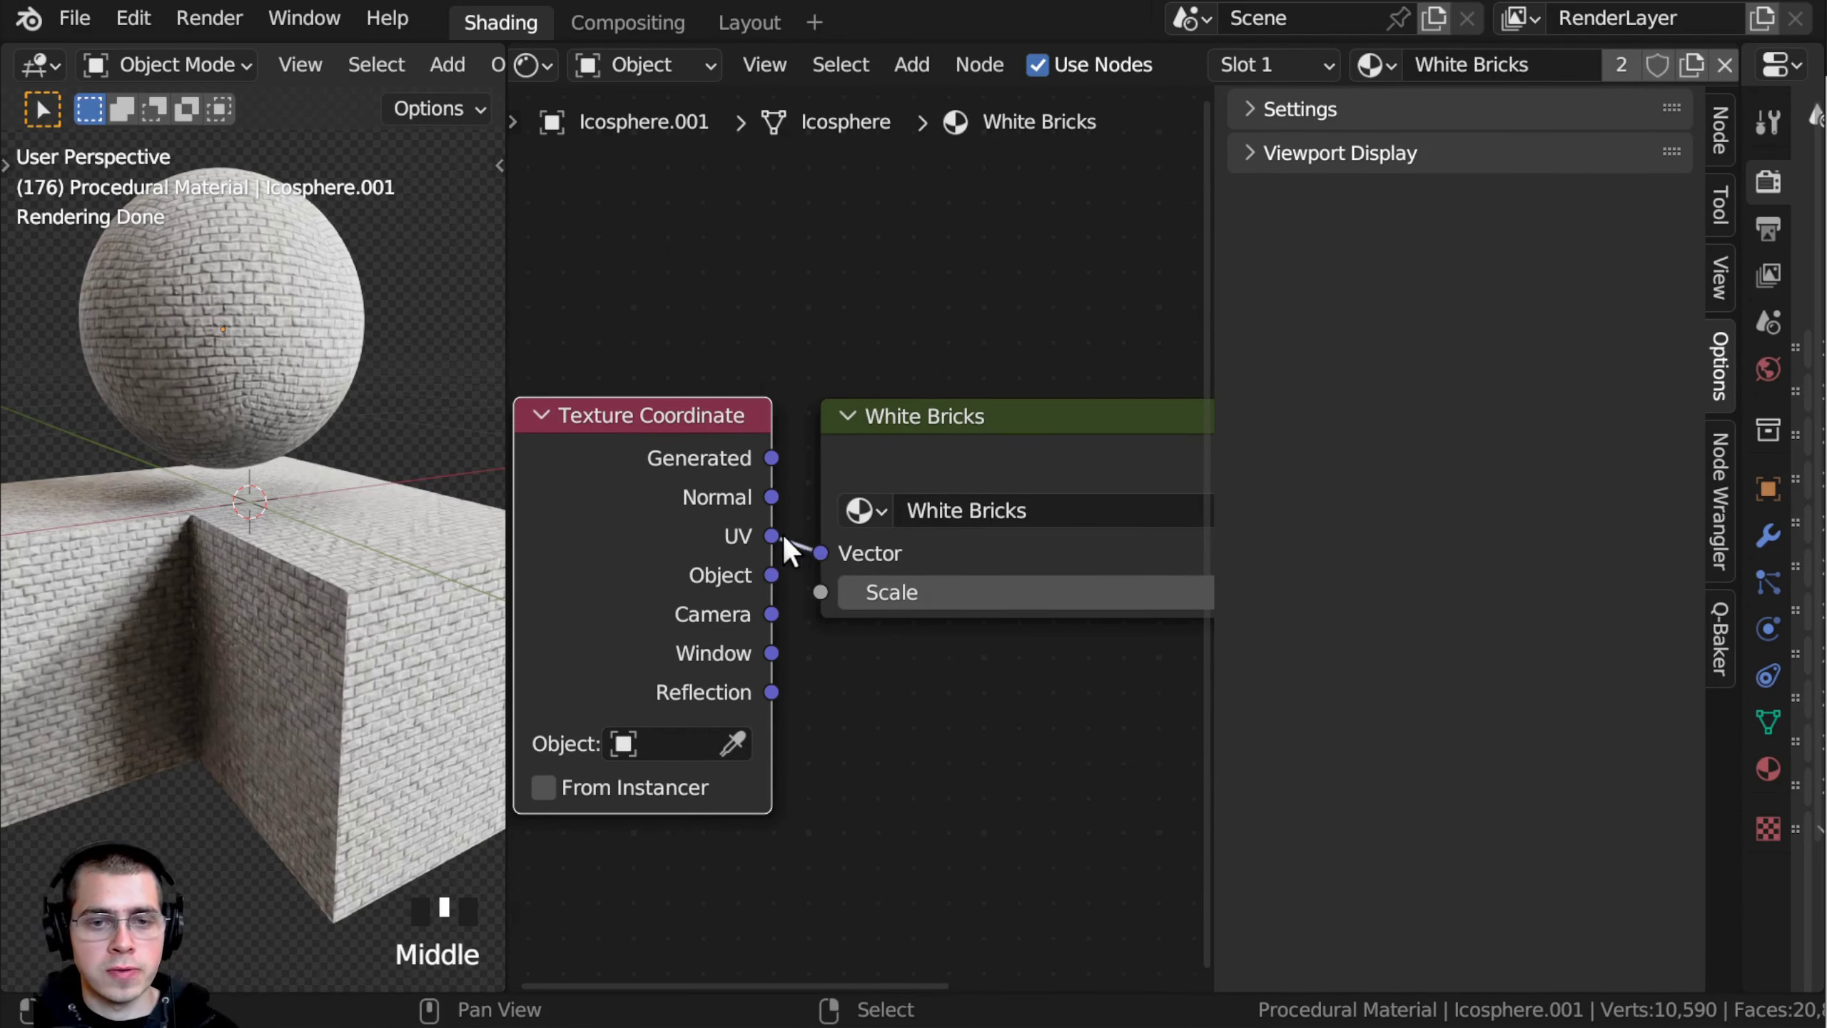
mouse_move(772, 574)
left_mouse_down()
mouse_move(821, 552)
mouse_move(768, 550)
left_mouse_up()
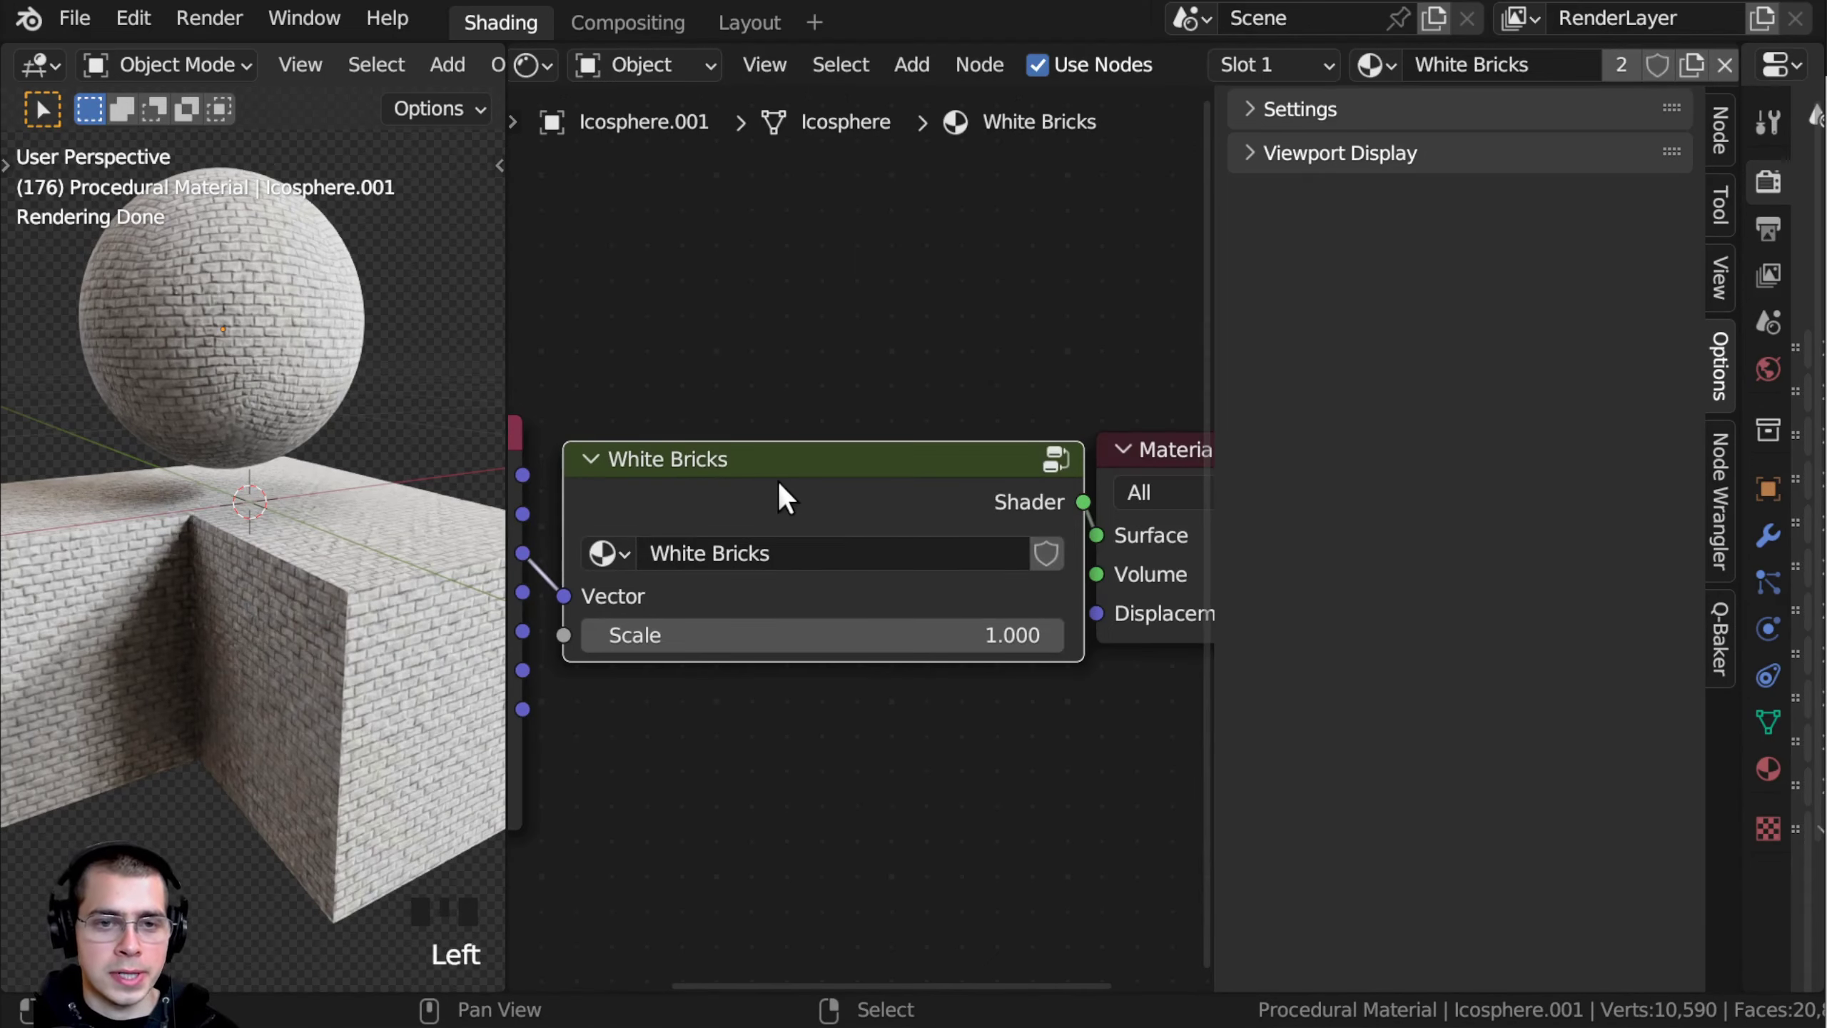
Step: Open the White Bricks group and move the Group Input node above the Brick Texture, beside the first Mix node
key("Tab")
middle_click_drag(980, 461, 988, 543)
scroll(668, 637, "up", 3)
right_click(670, 638)
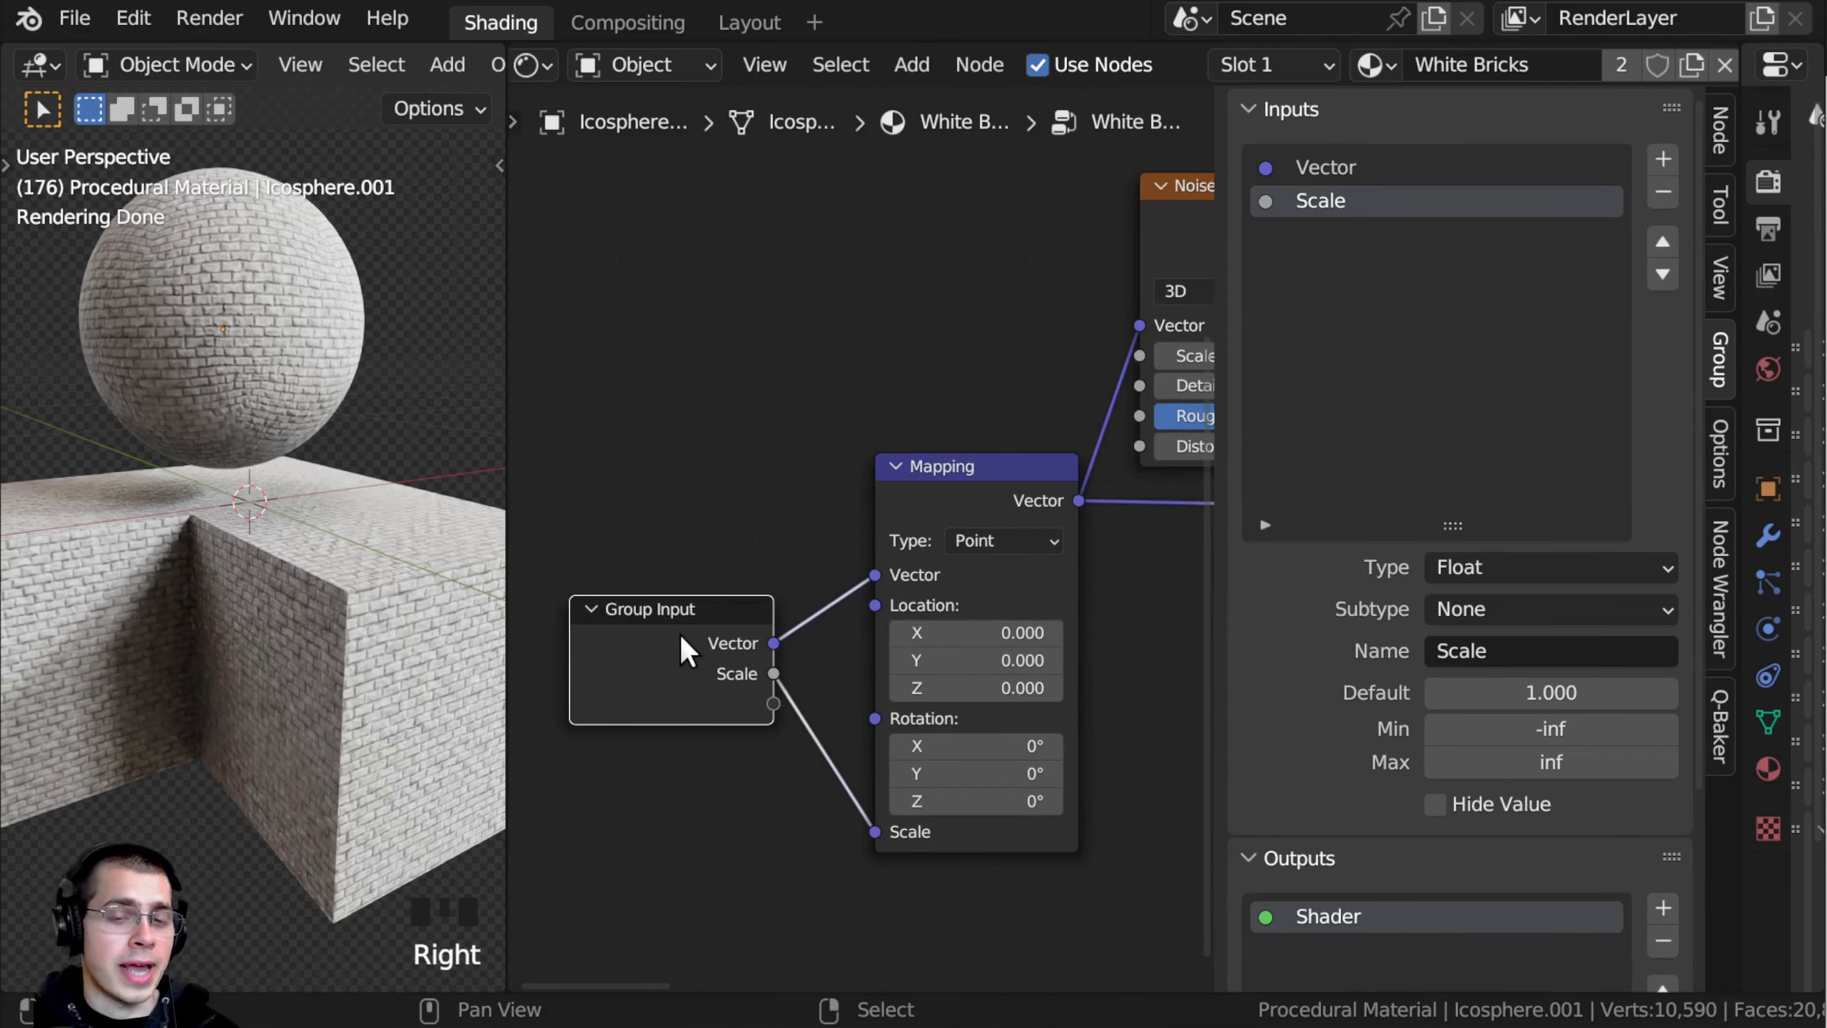
scroll(719, 622, "down", 7)
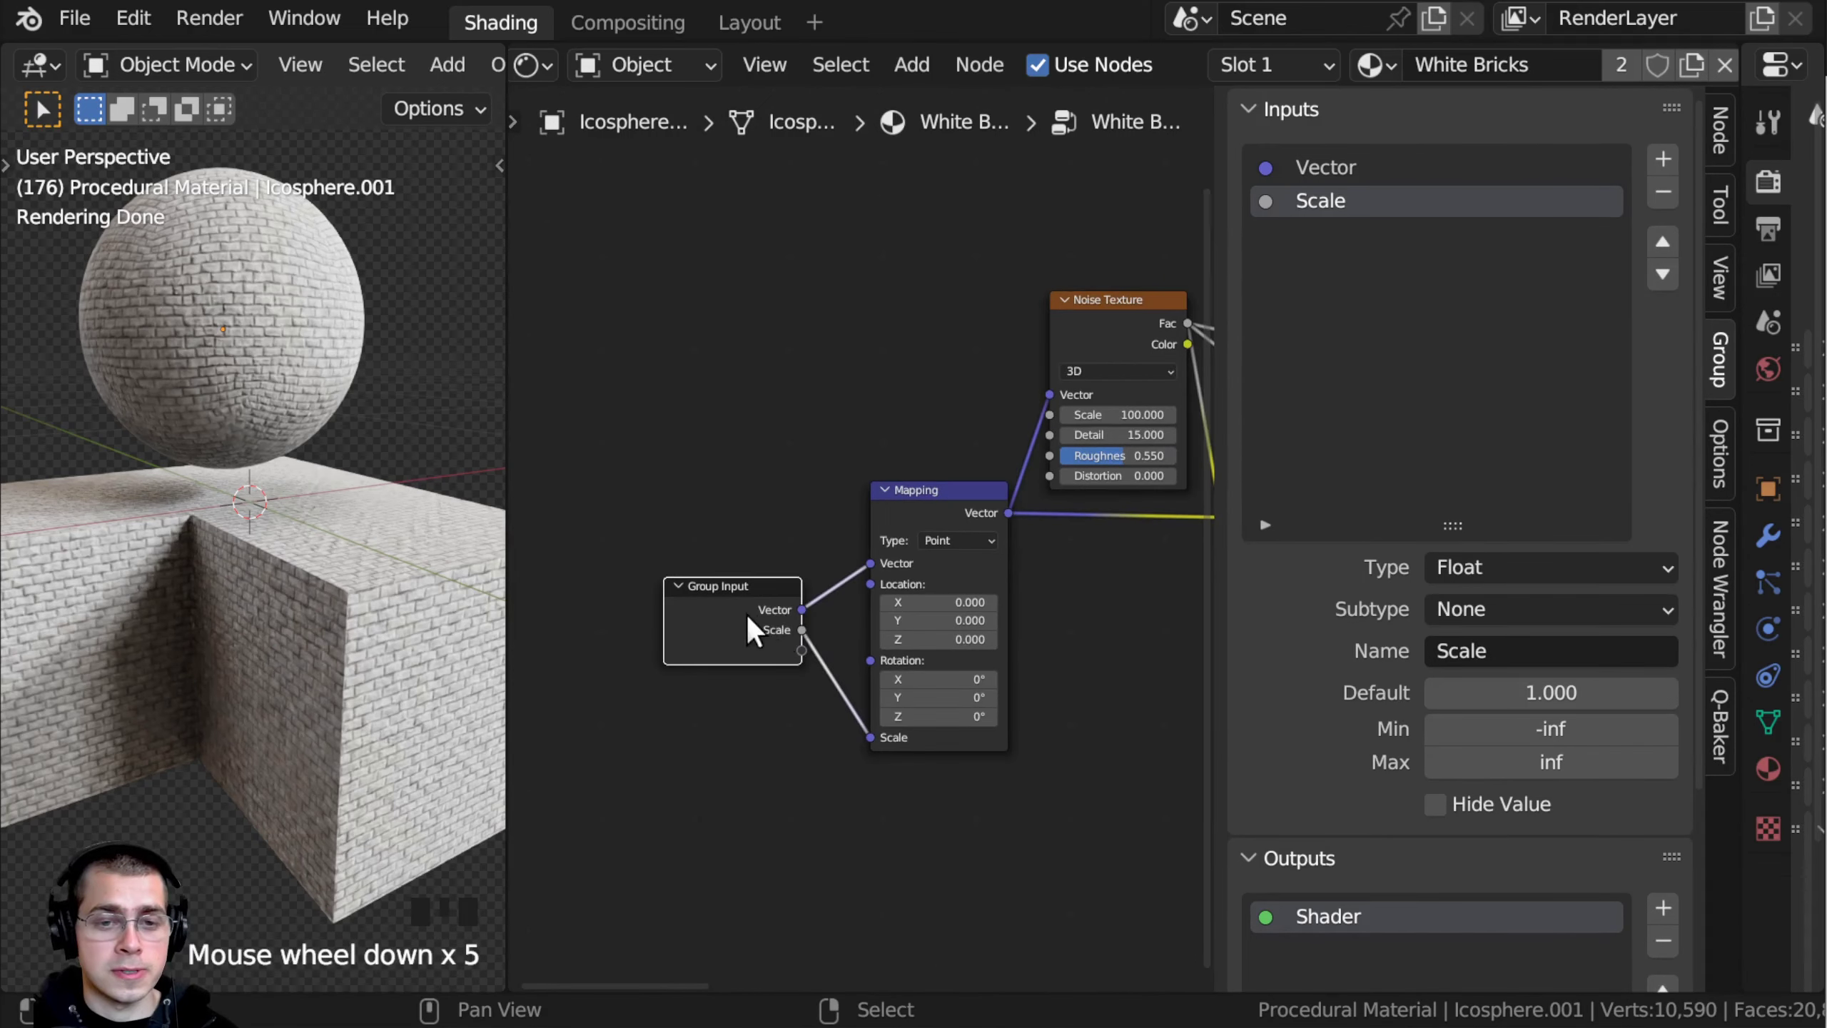
key("g")
left_click(977, 451)
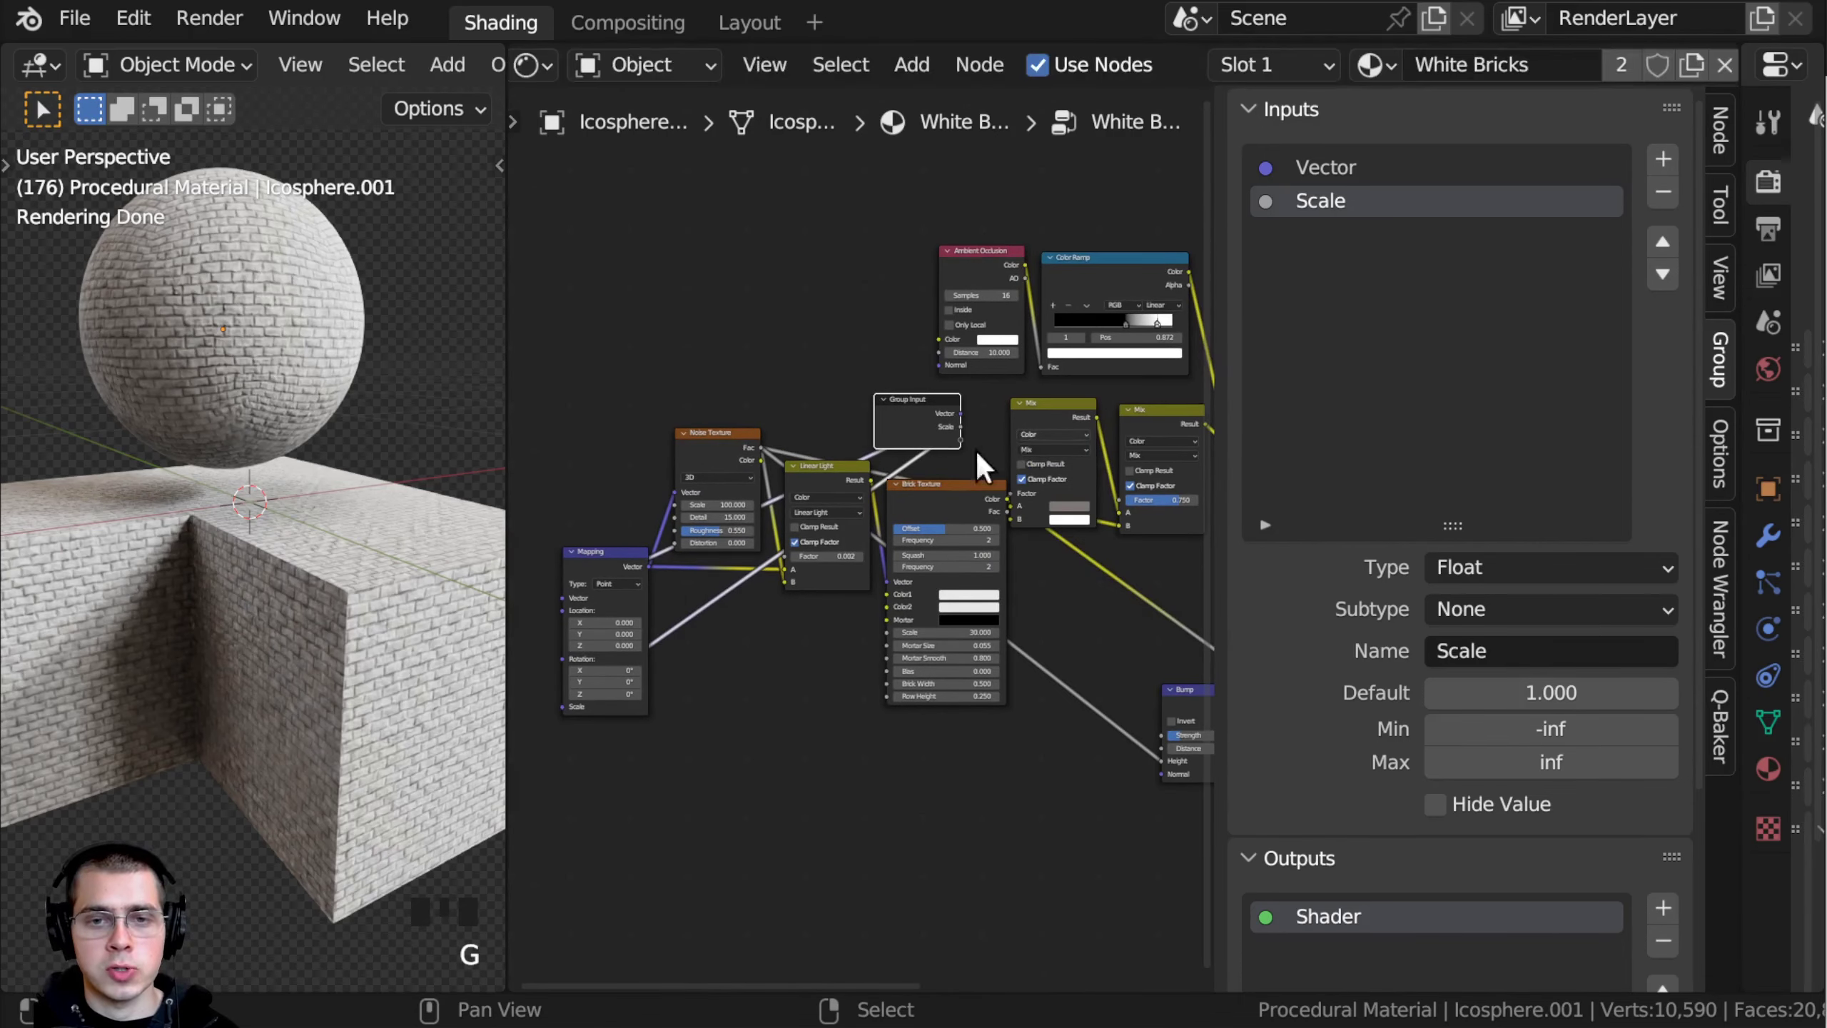
Step: Shift the first Mix node slightly and expose its A and B colors as new group inputs
scroll(976, 452, "up", 7)
middle_click_drag(847, 573, 890, 615)
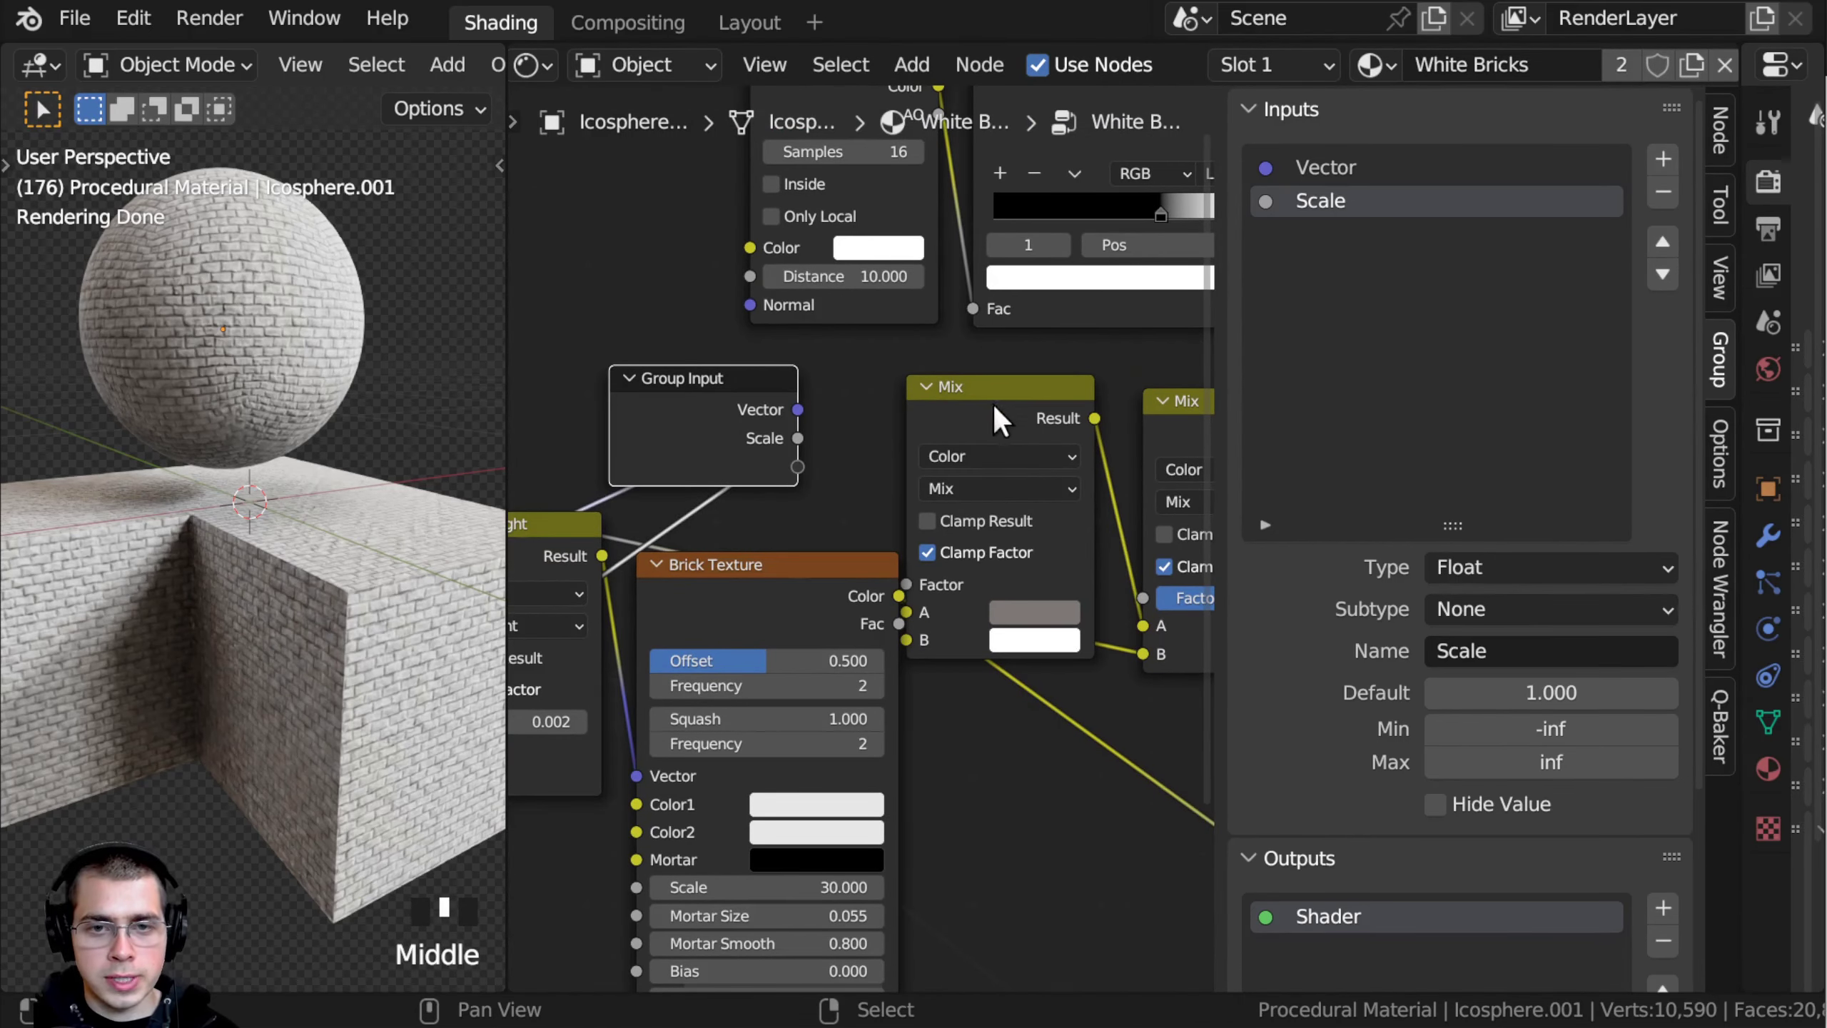
left_click_drag(996, 407, 1012, 405)
left_click_drag(921, 614, 797, 466)
scroll(928, 677, "up", 3)
left_click_drag(937, 657, 780, 489)
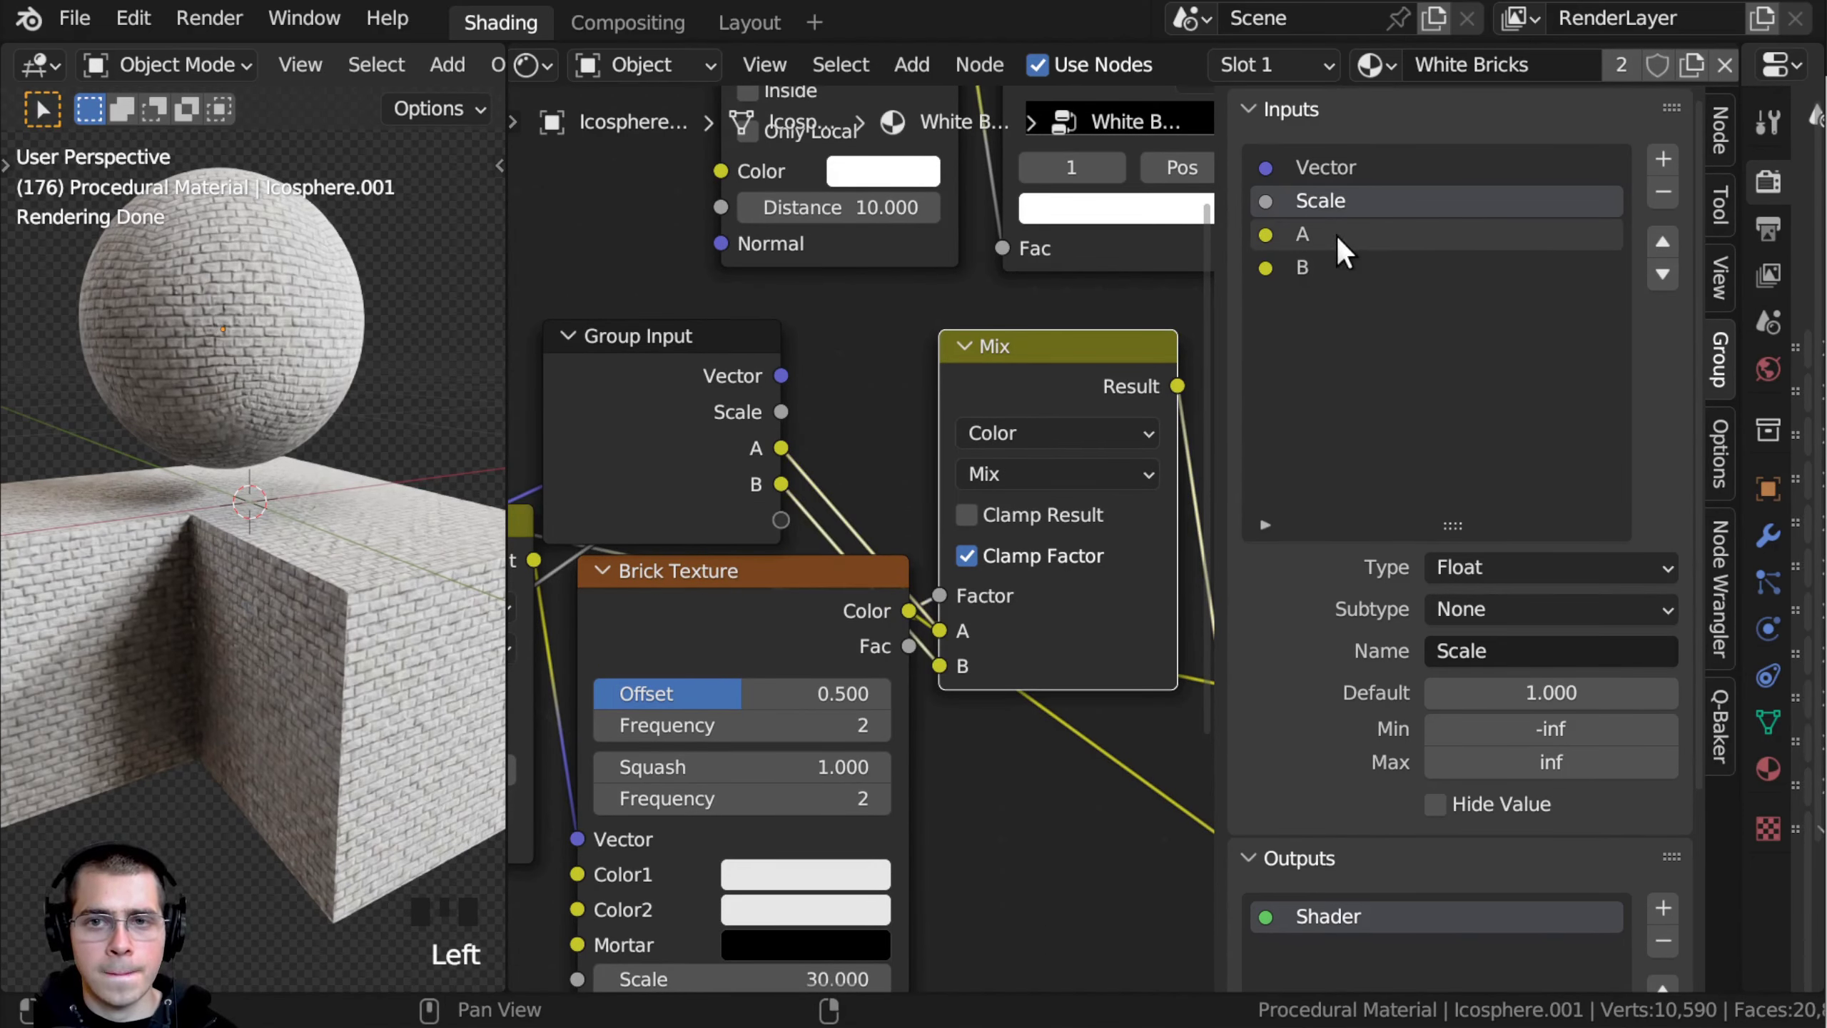
Step: Rename the group input A as Color 1
left_click(1300, 236)
double_click(1300, 236)
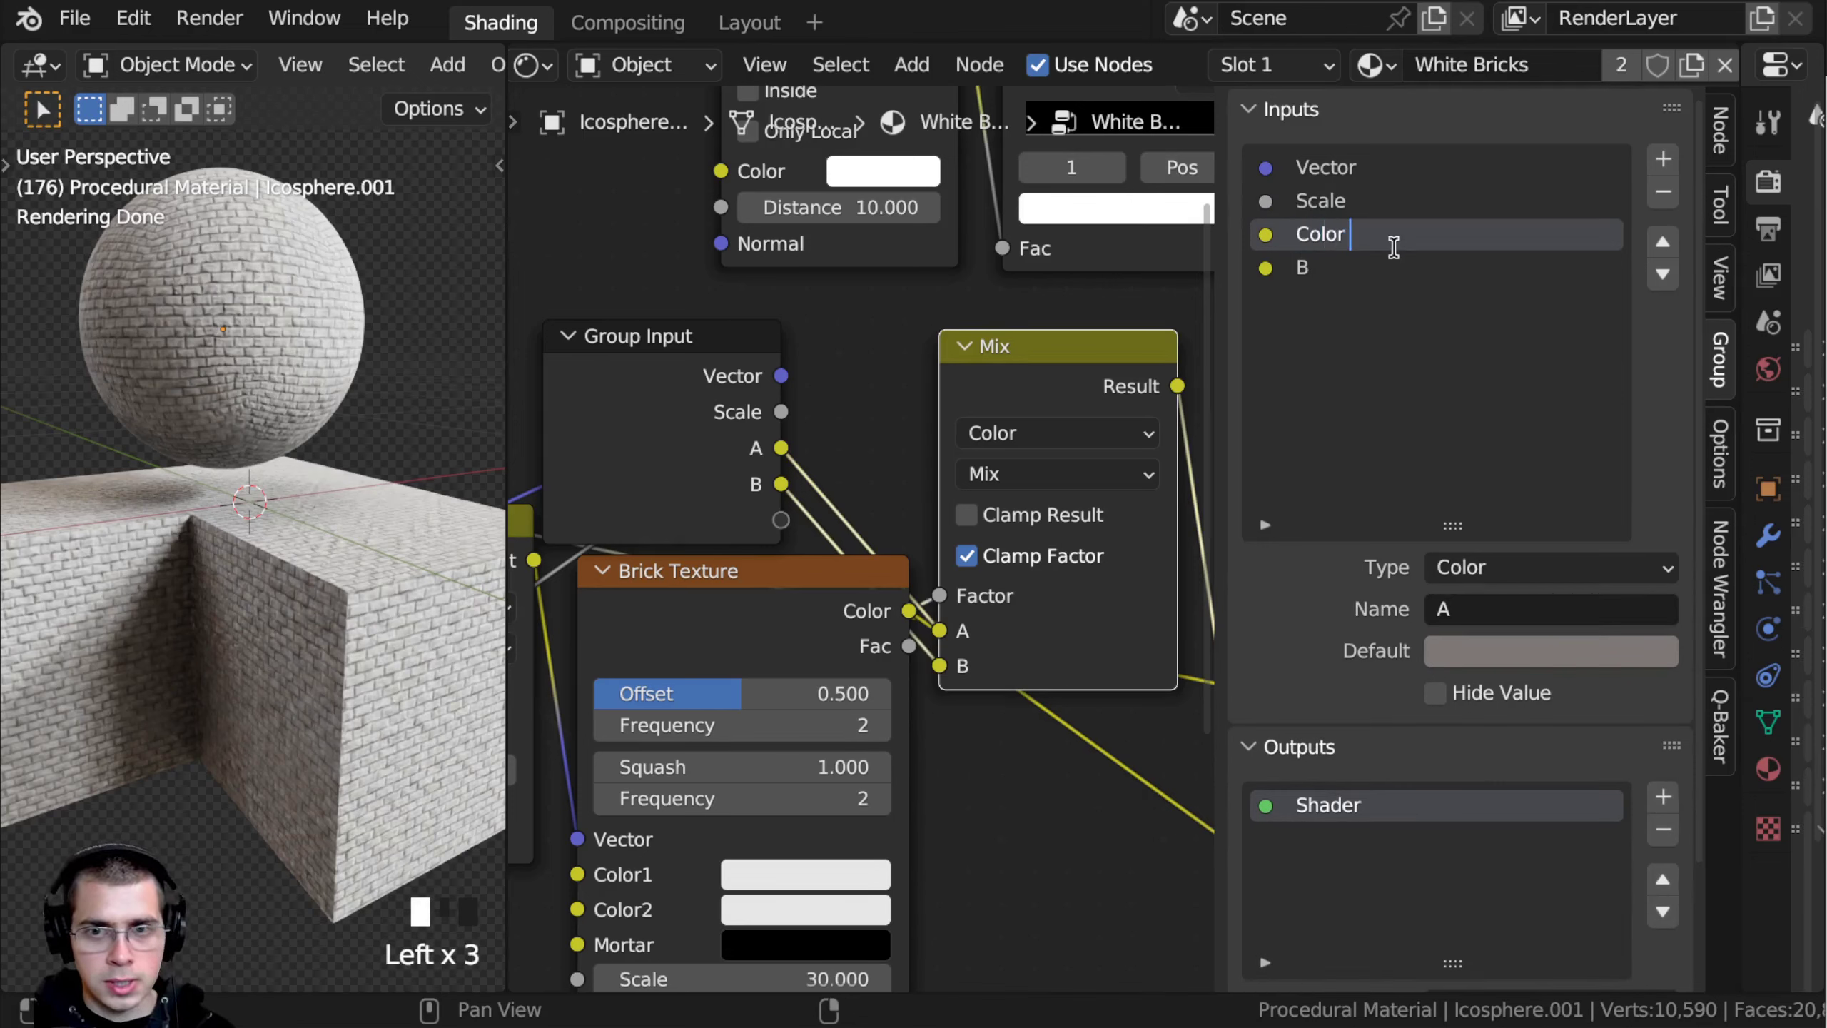
key("Return")
double_click(1373, 234)
left_click(1367, 233)
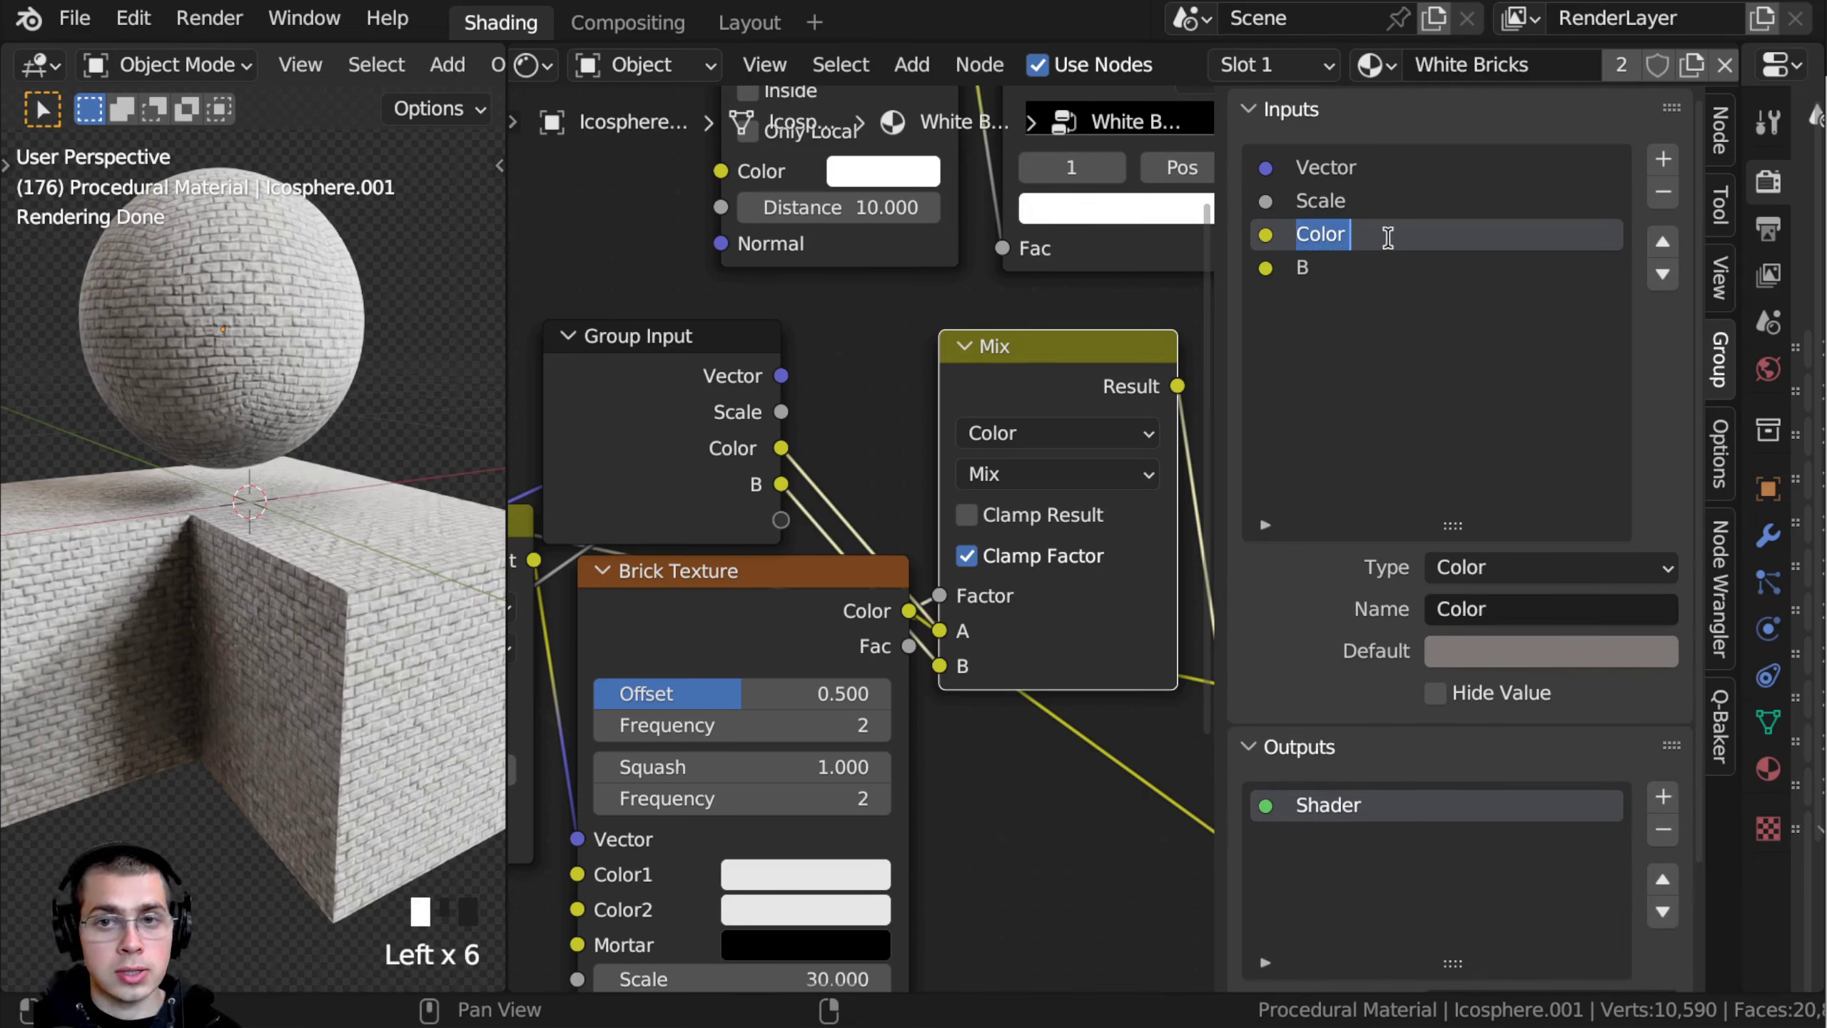
type("1")
key("Return")
Step: Rename the group input B as Color 2
left_click(1301, 268)
double_click(1300, 269)
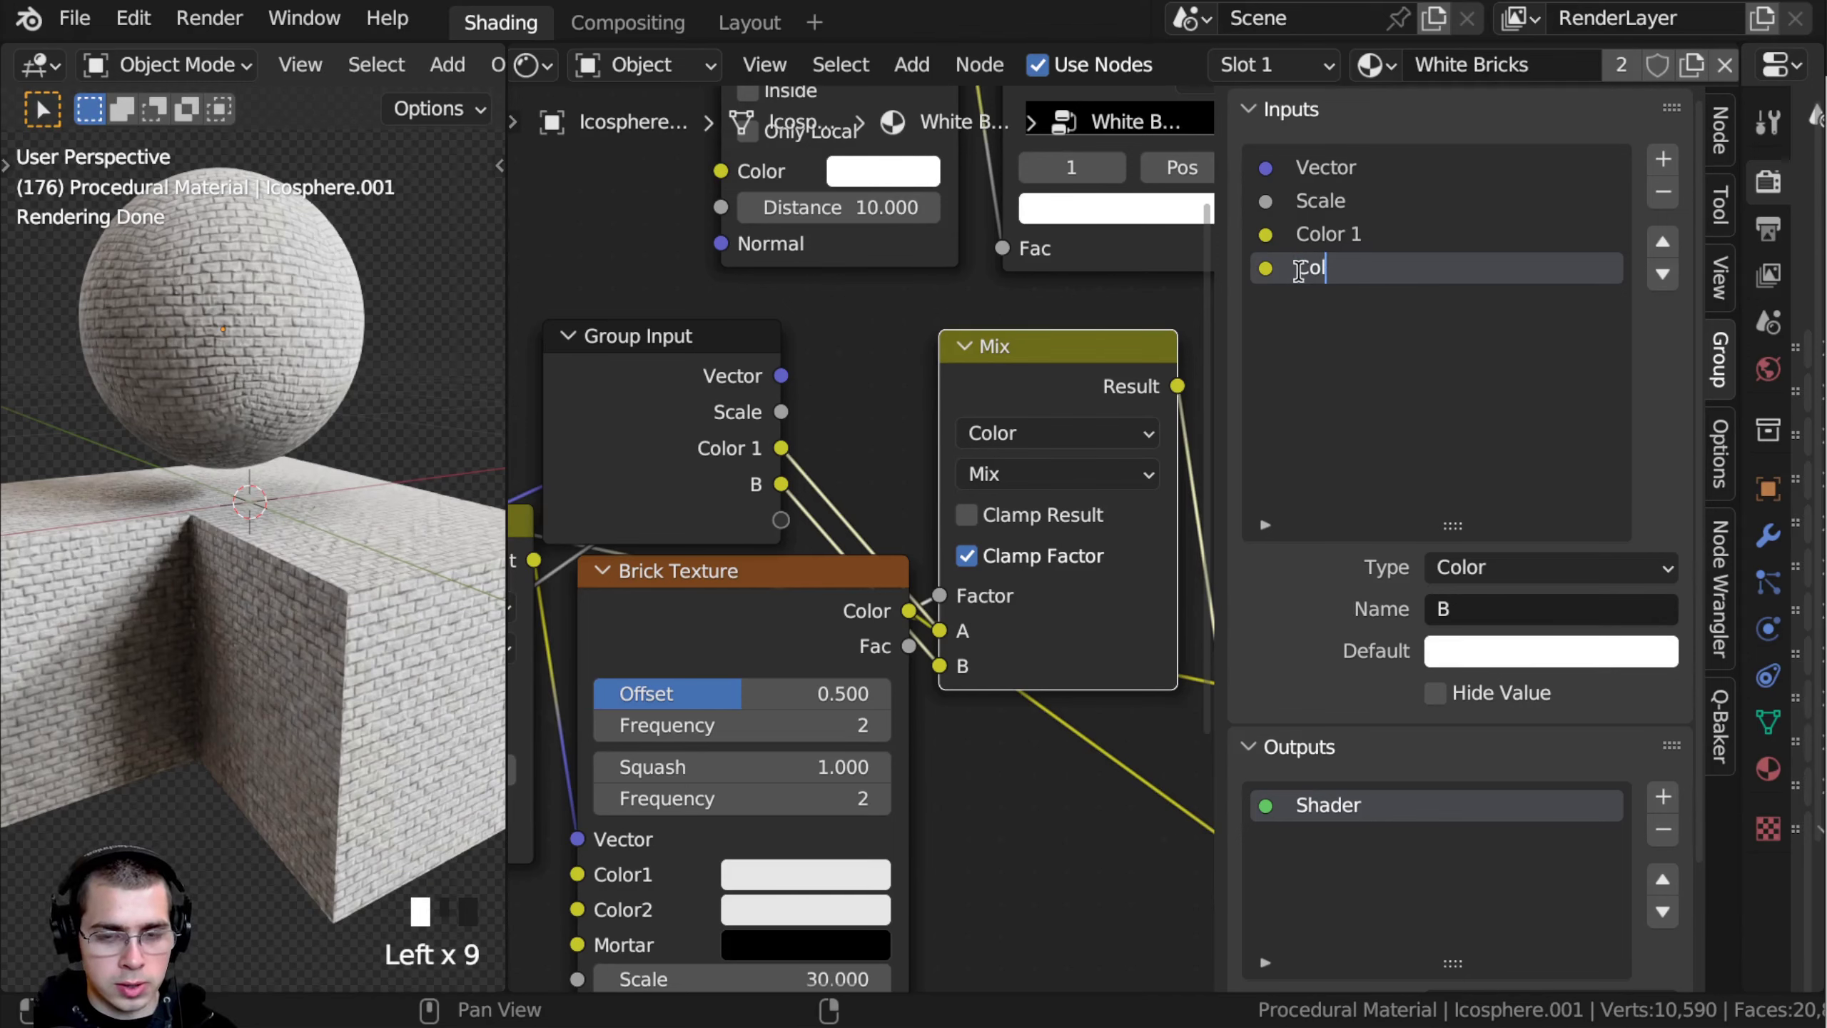
type("Color 2")
key("Return")
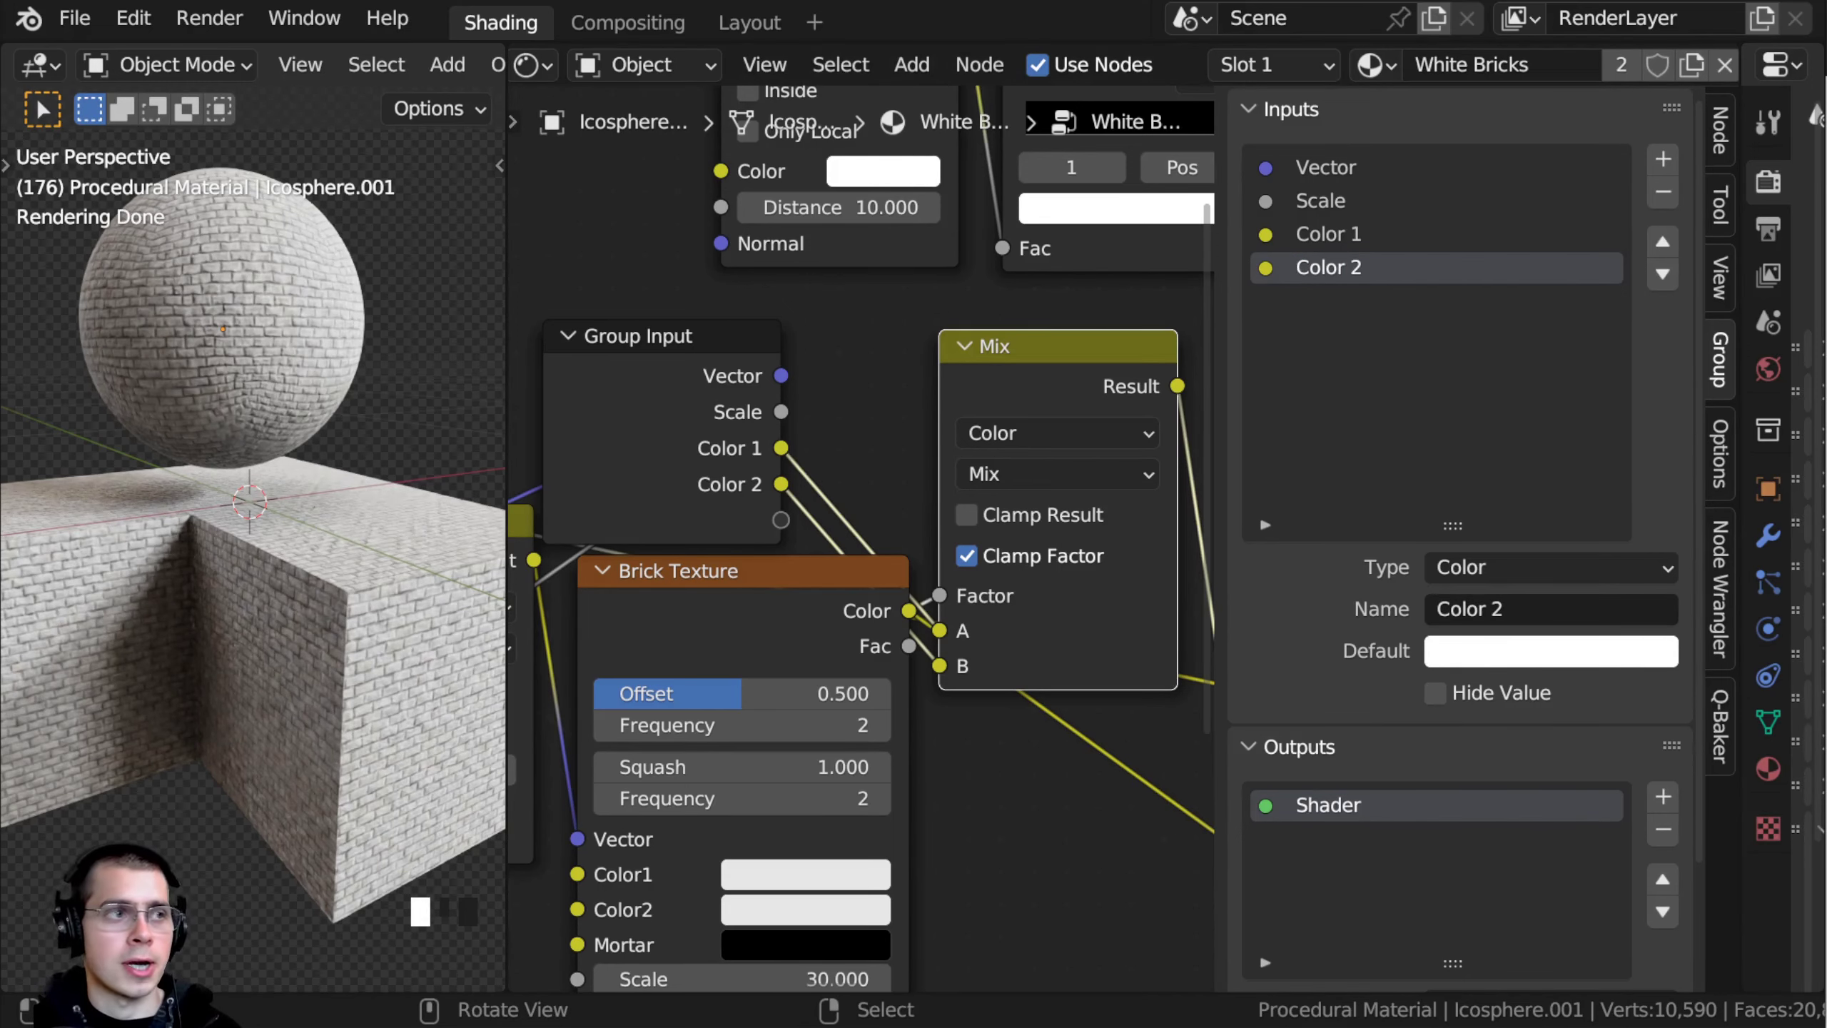
Step: Add a Hue/Saturation/Value node on the link between the Darken node and the Principled BSDF's Base Color
scroll(943, 541, "down", 2)
middle_click_drag(943, 541, 954, 562)
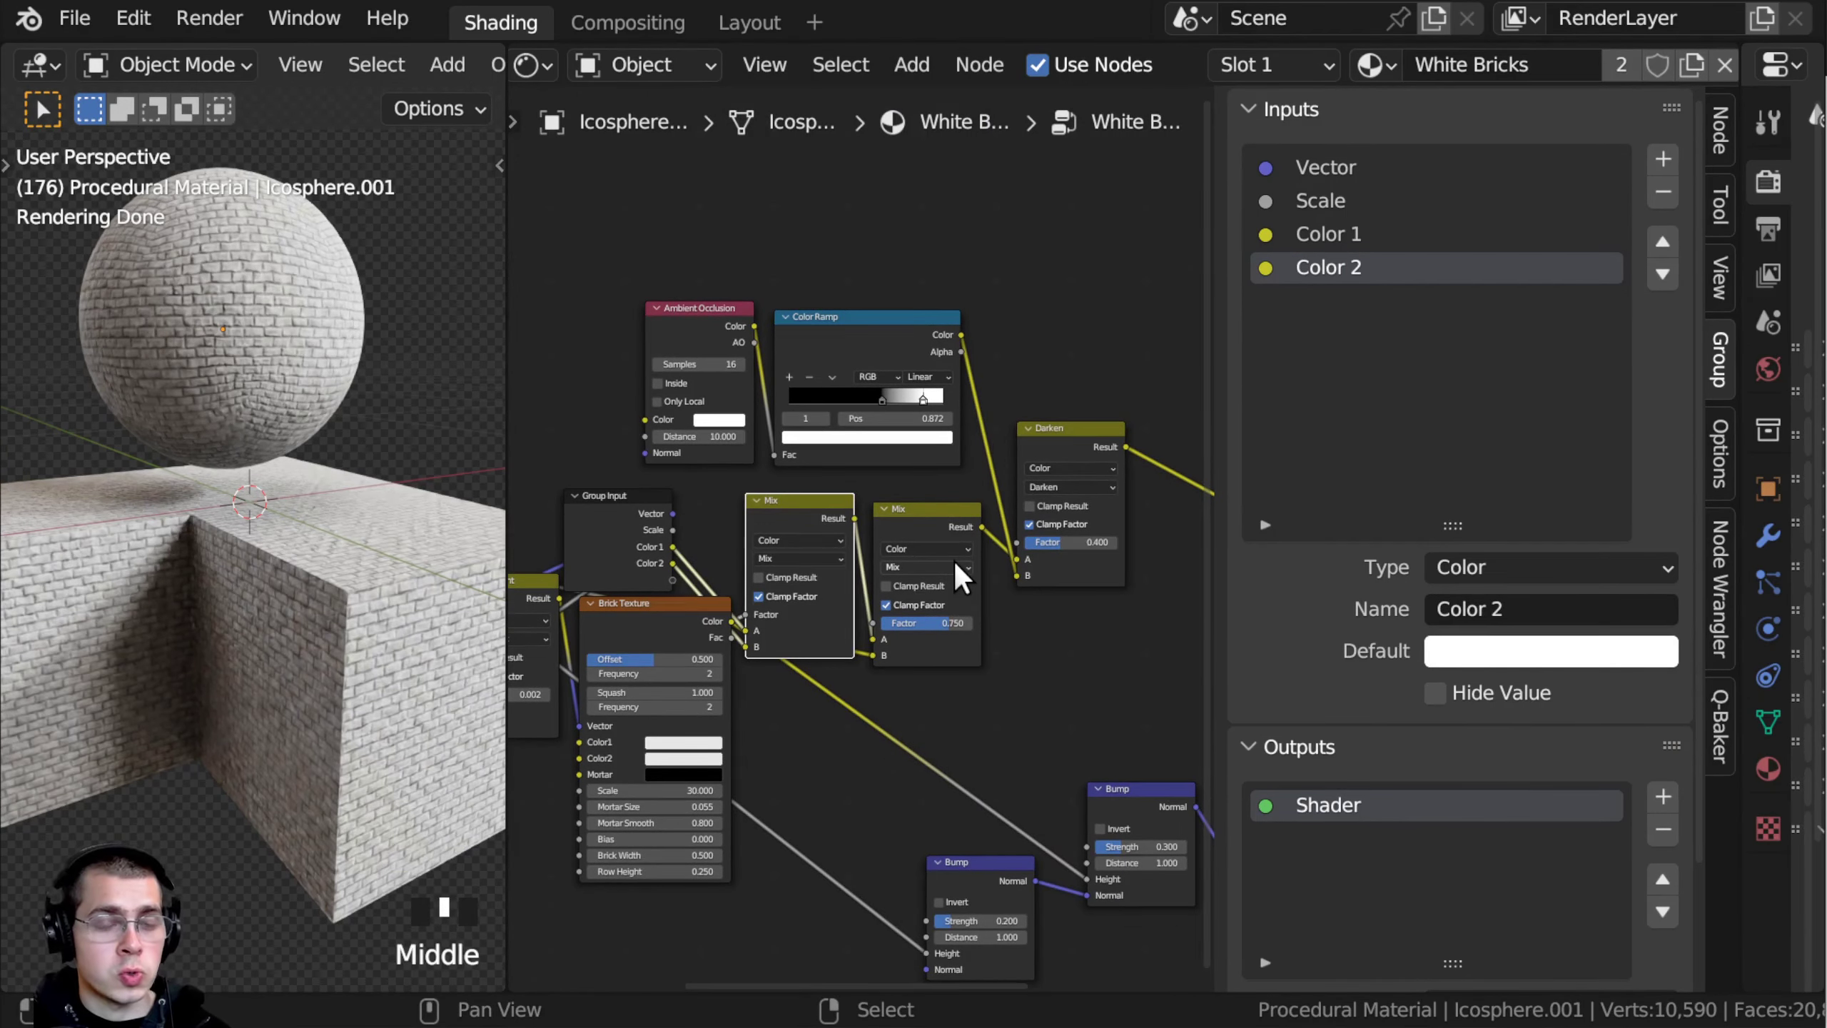
scroll(1055, 517, "up", 3)
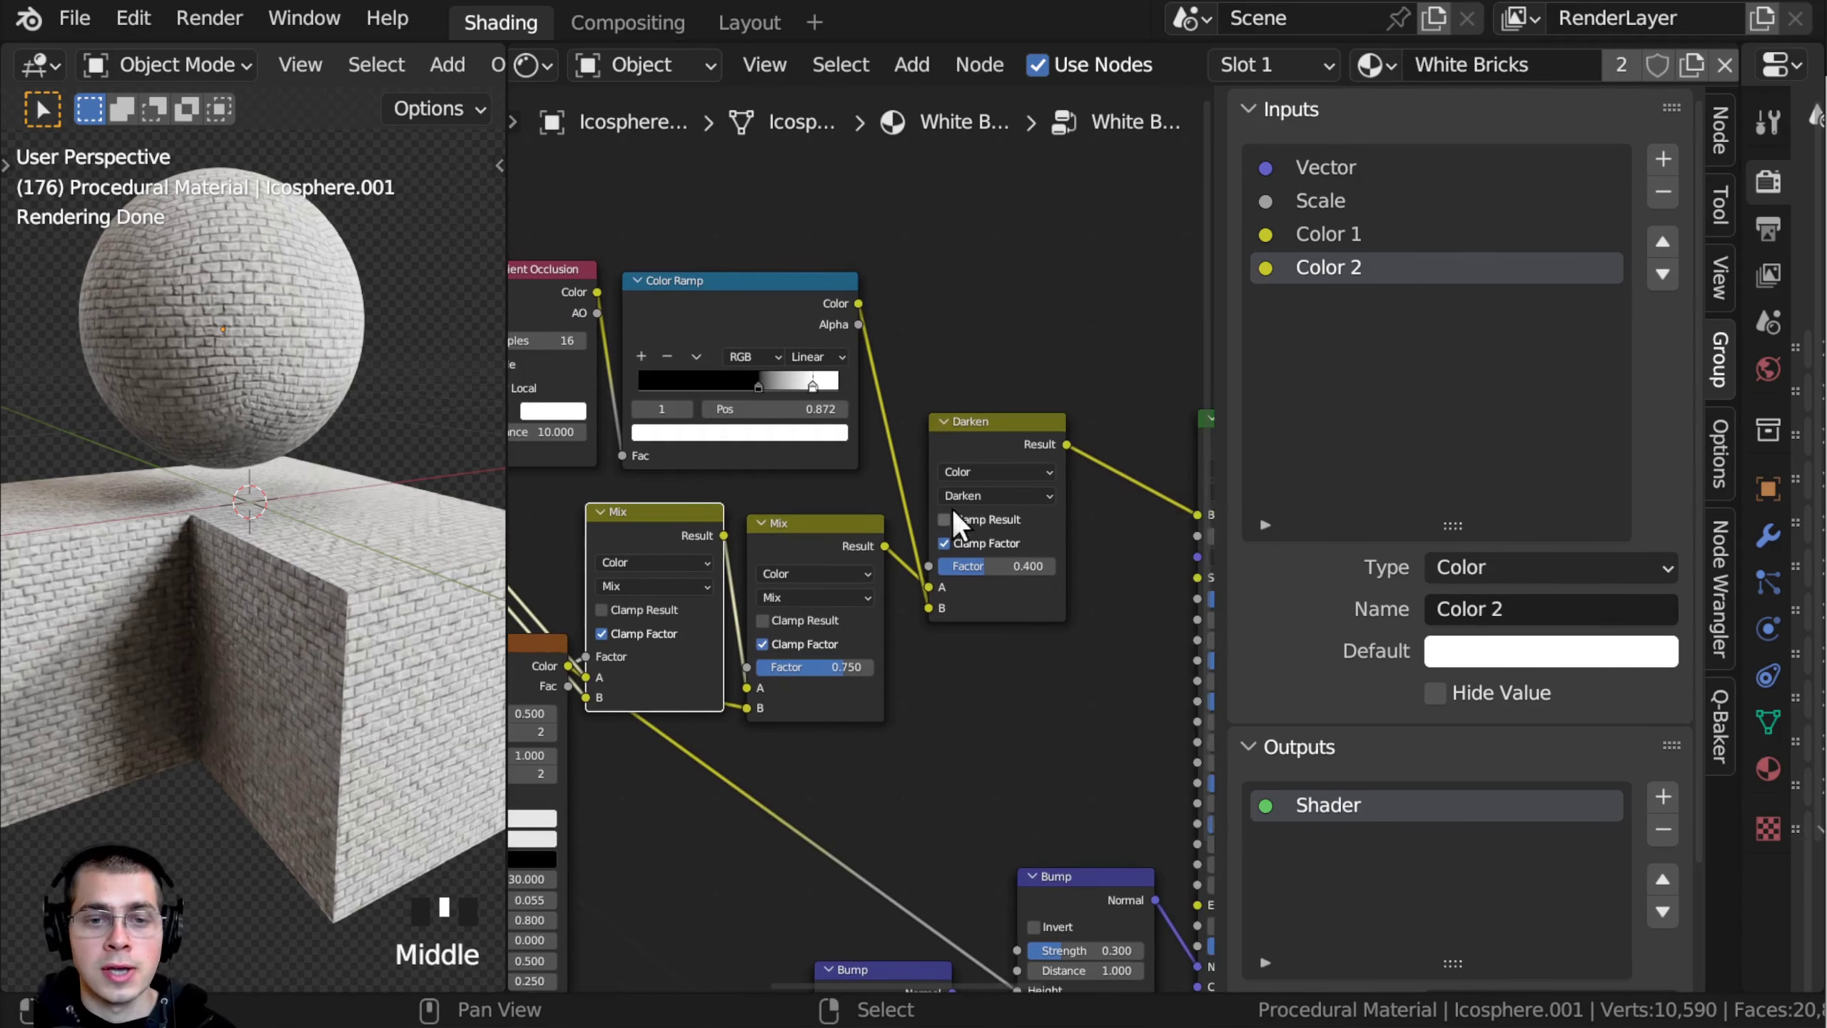
key("shift+a")
left_click(1034, 354)
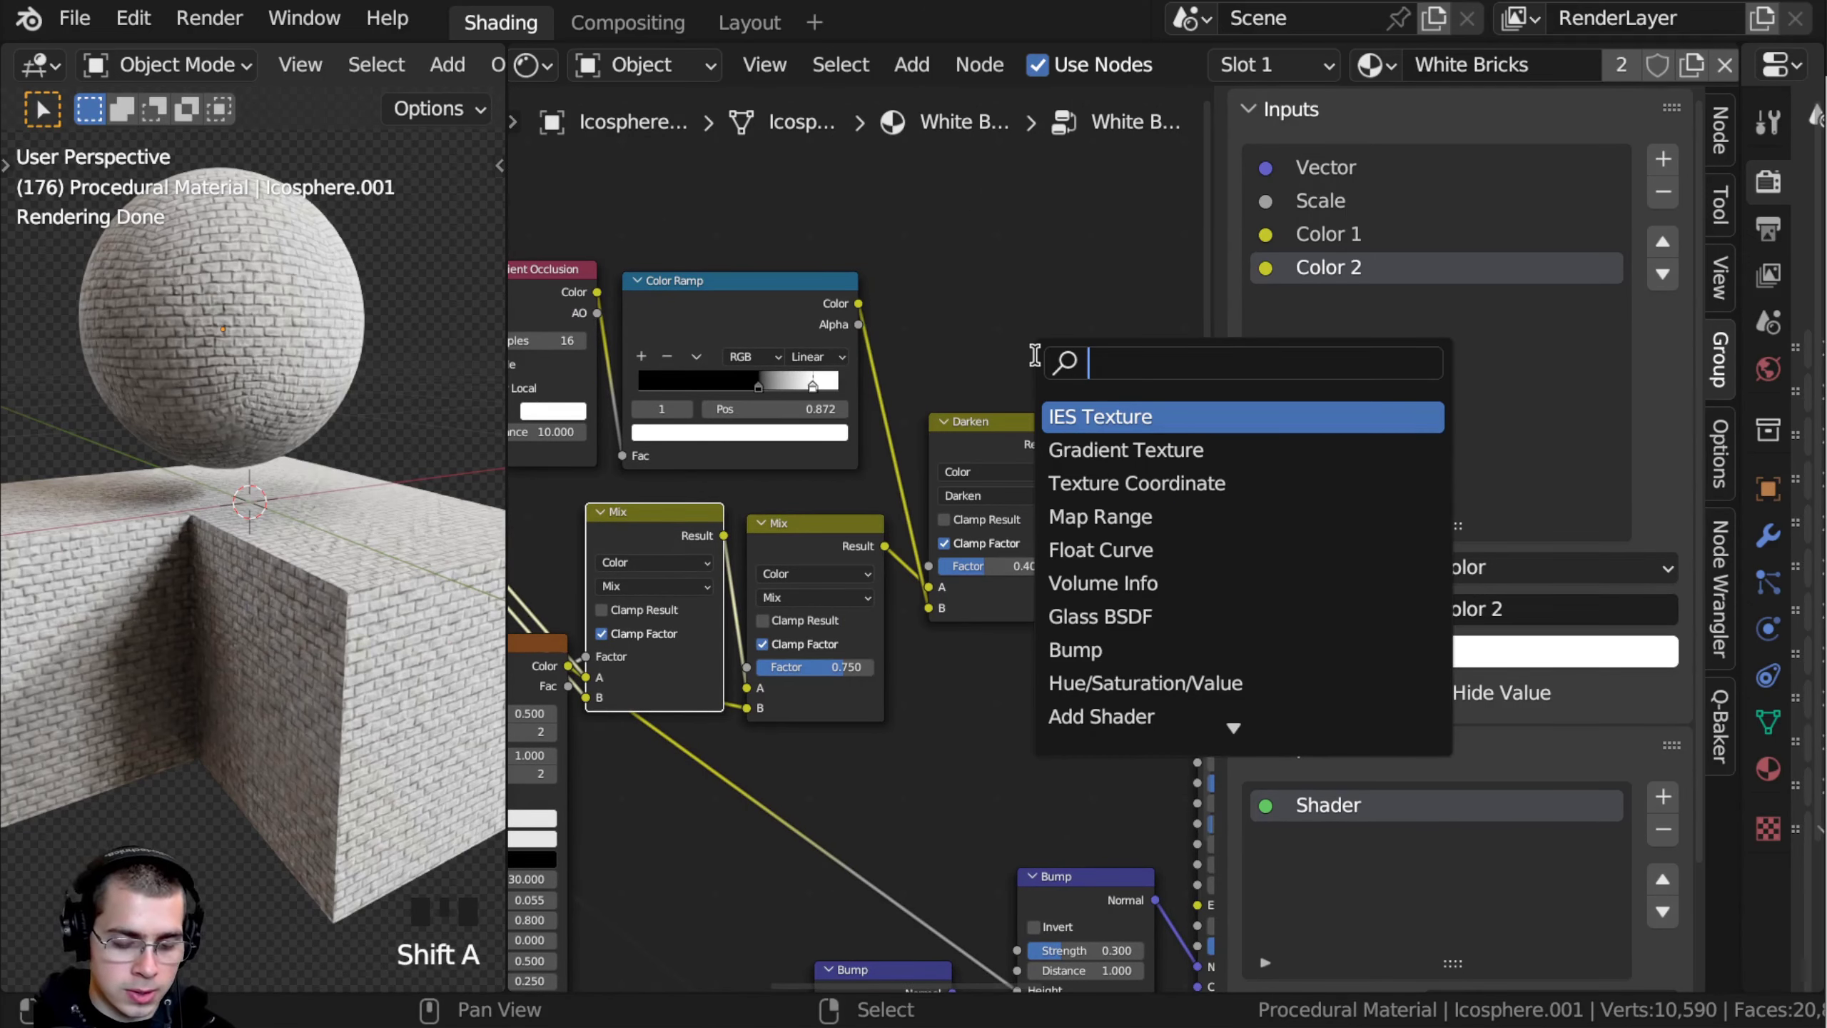
type("hue")
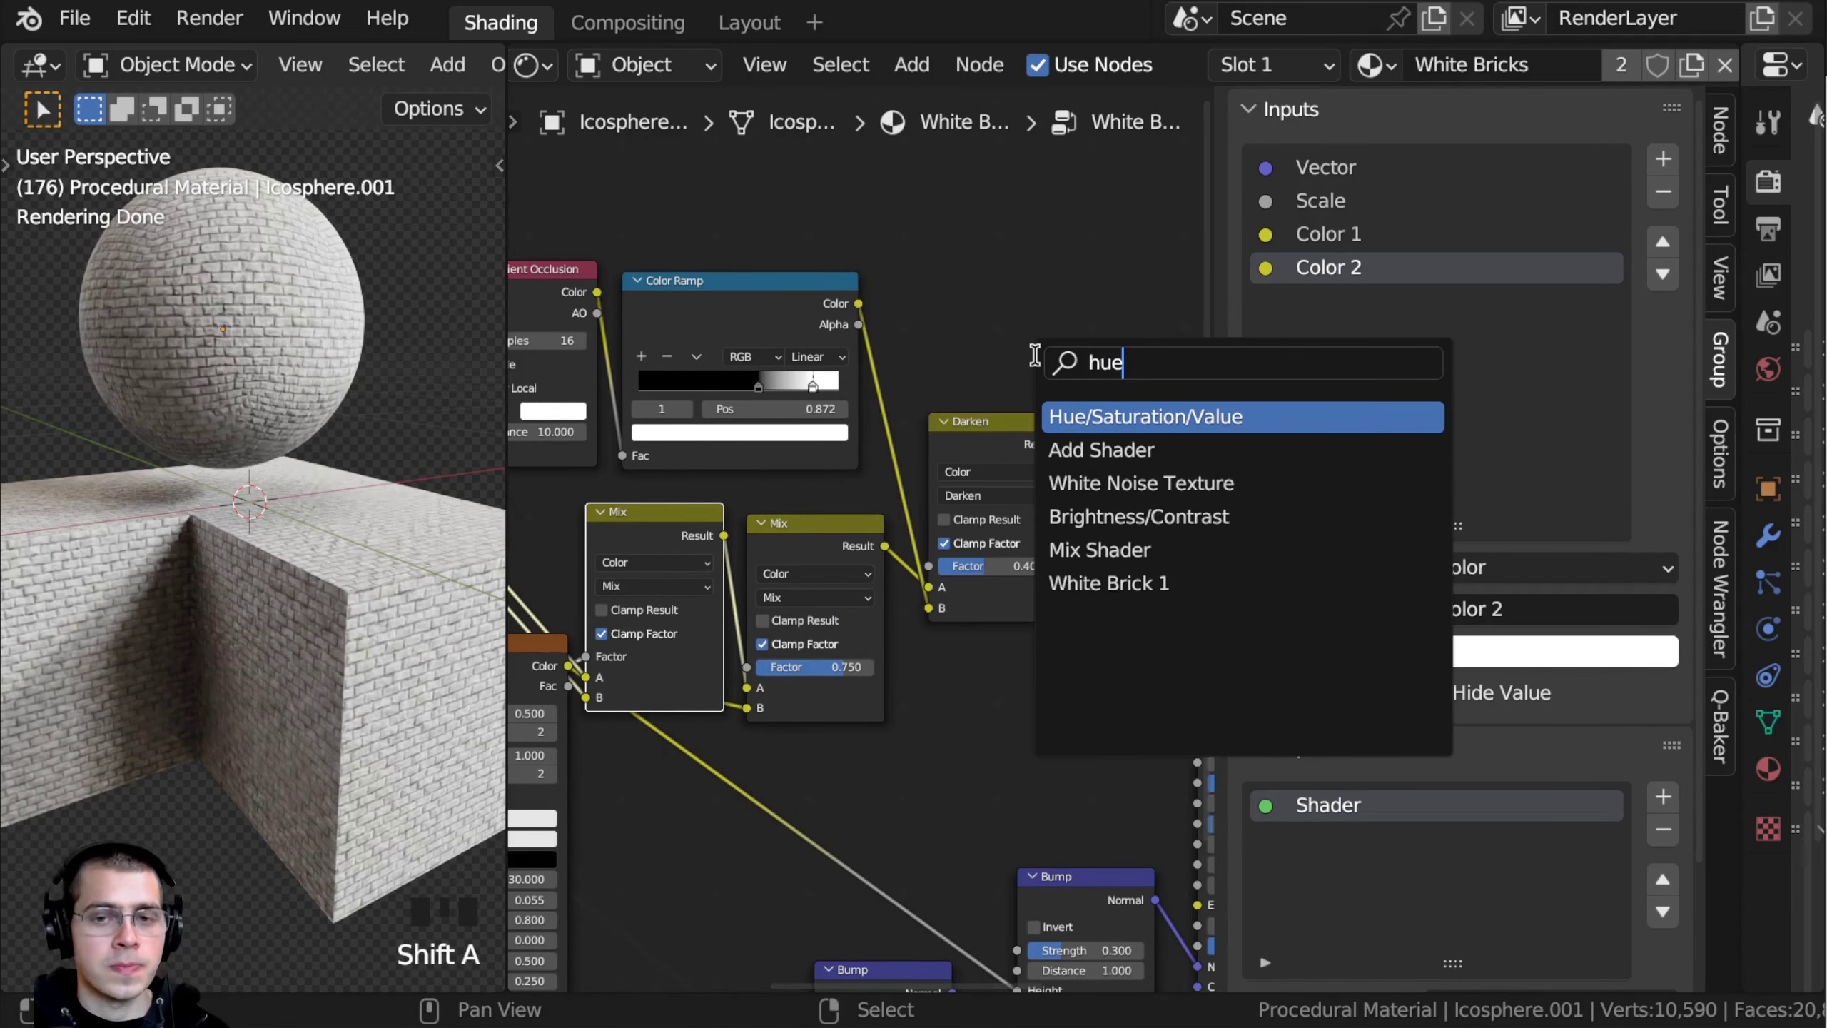
left_click(1081, 416)
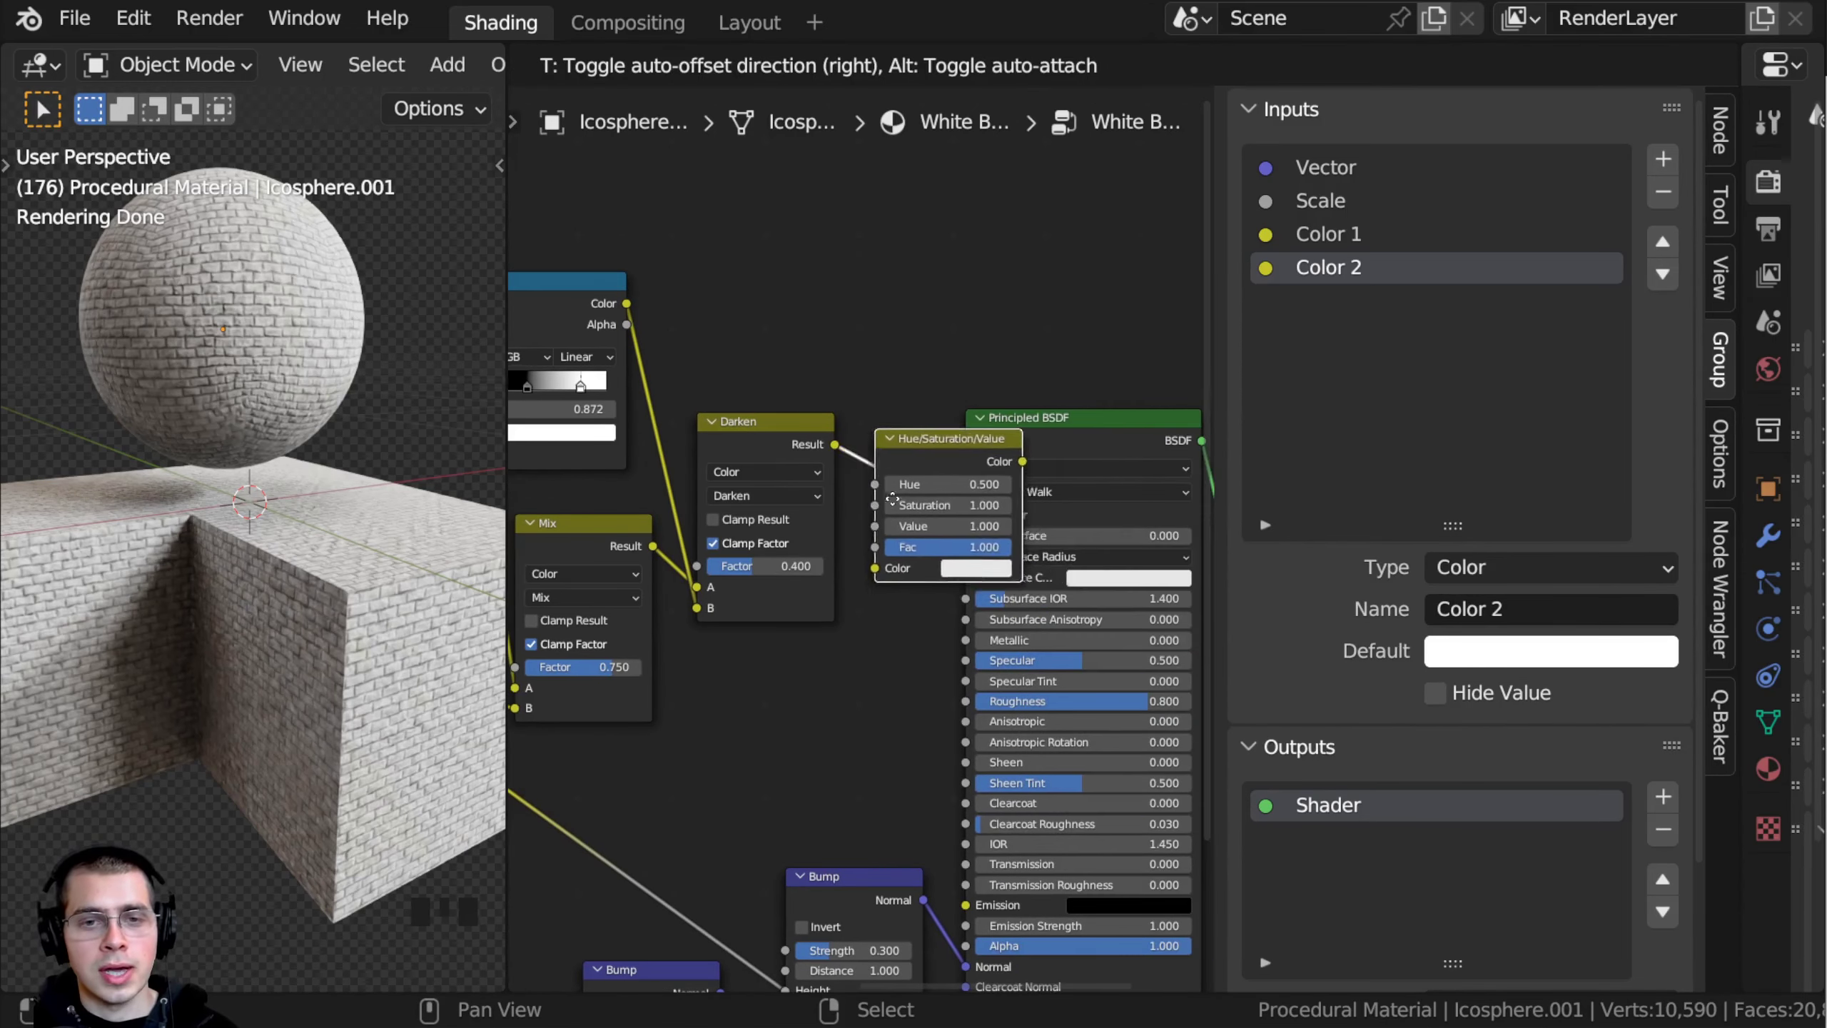
left_click(937, 417)
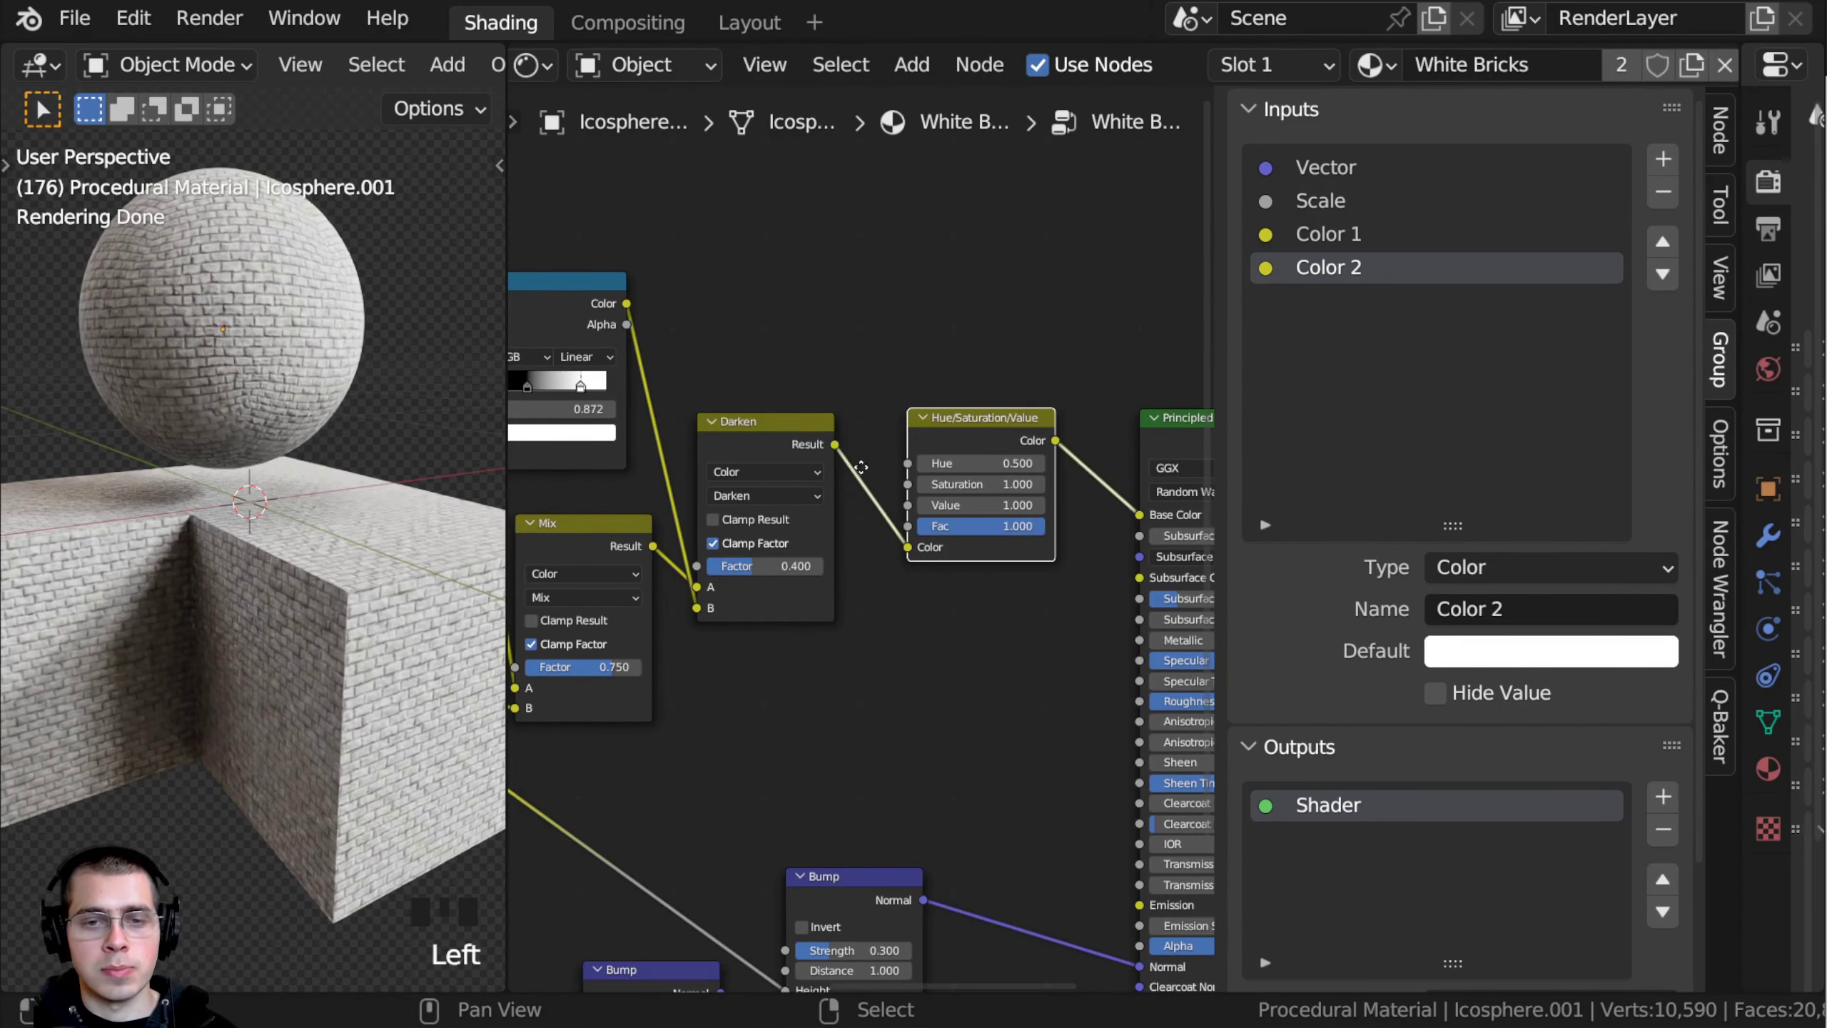
Step: Expose the Hue/Saturation/Value node's Value as a new group input and leave the group
middle_click_drag(863, 463, 1095, 461)
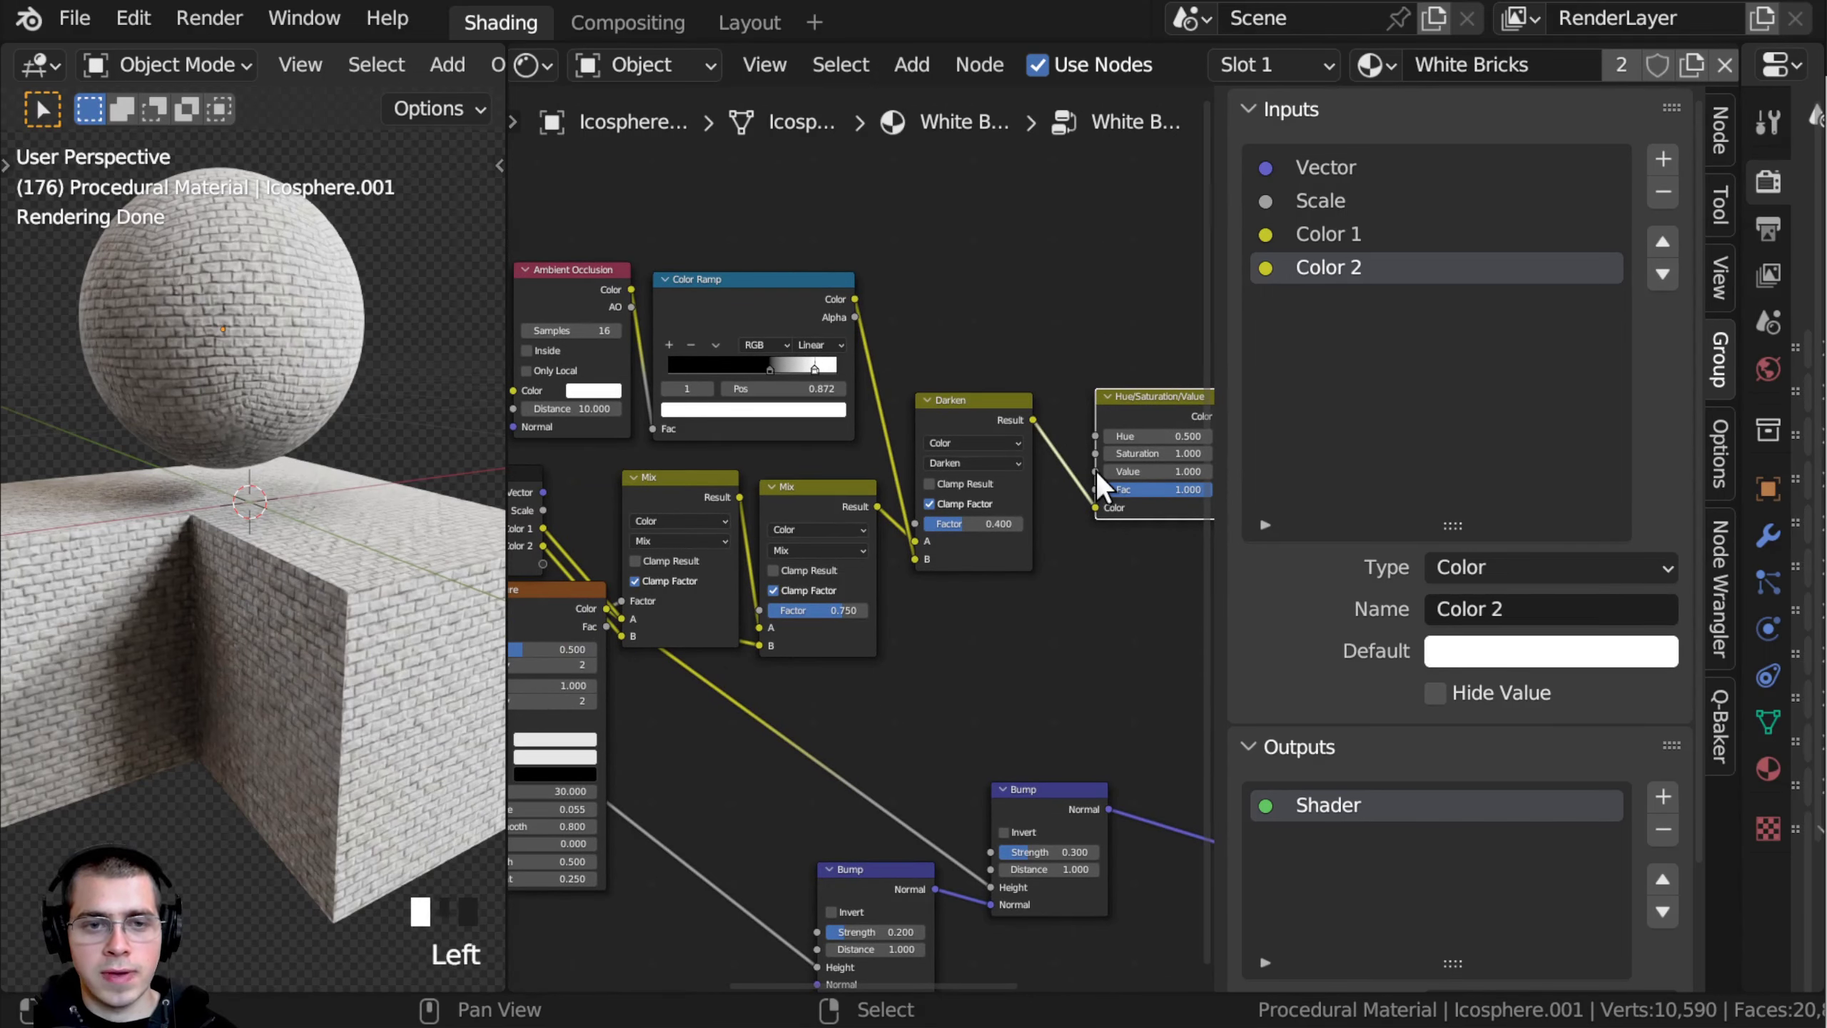
left_click_drag(1096, 471, 791, 563)
scroll(1016, 481, "up", 10)
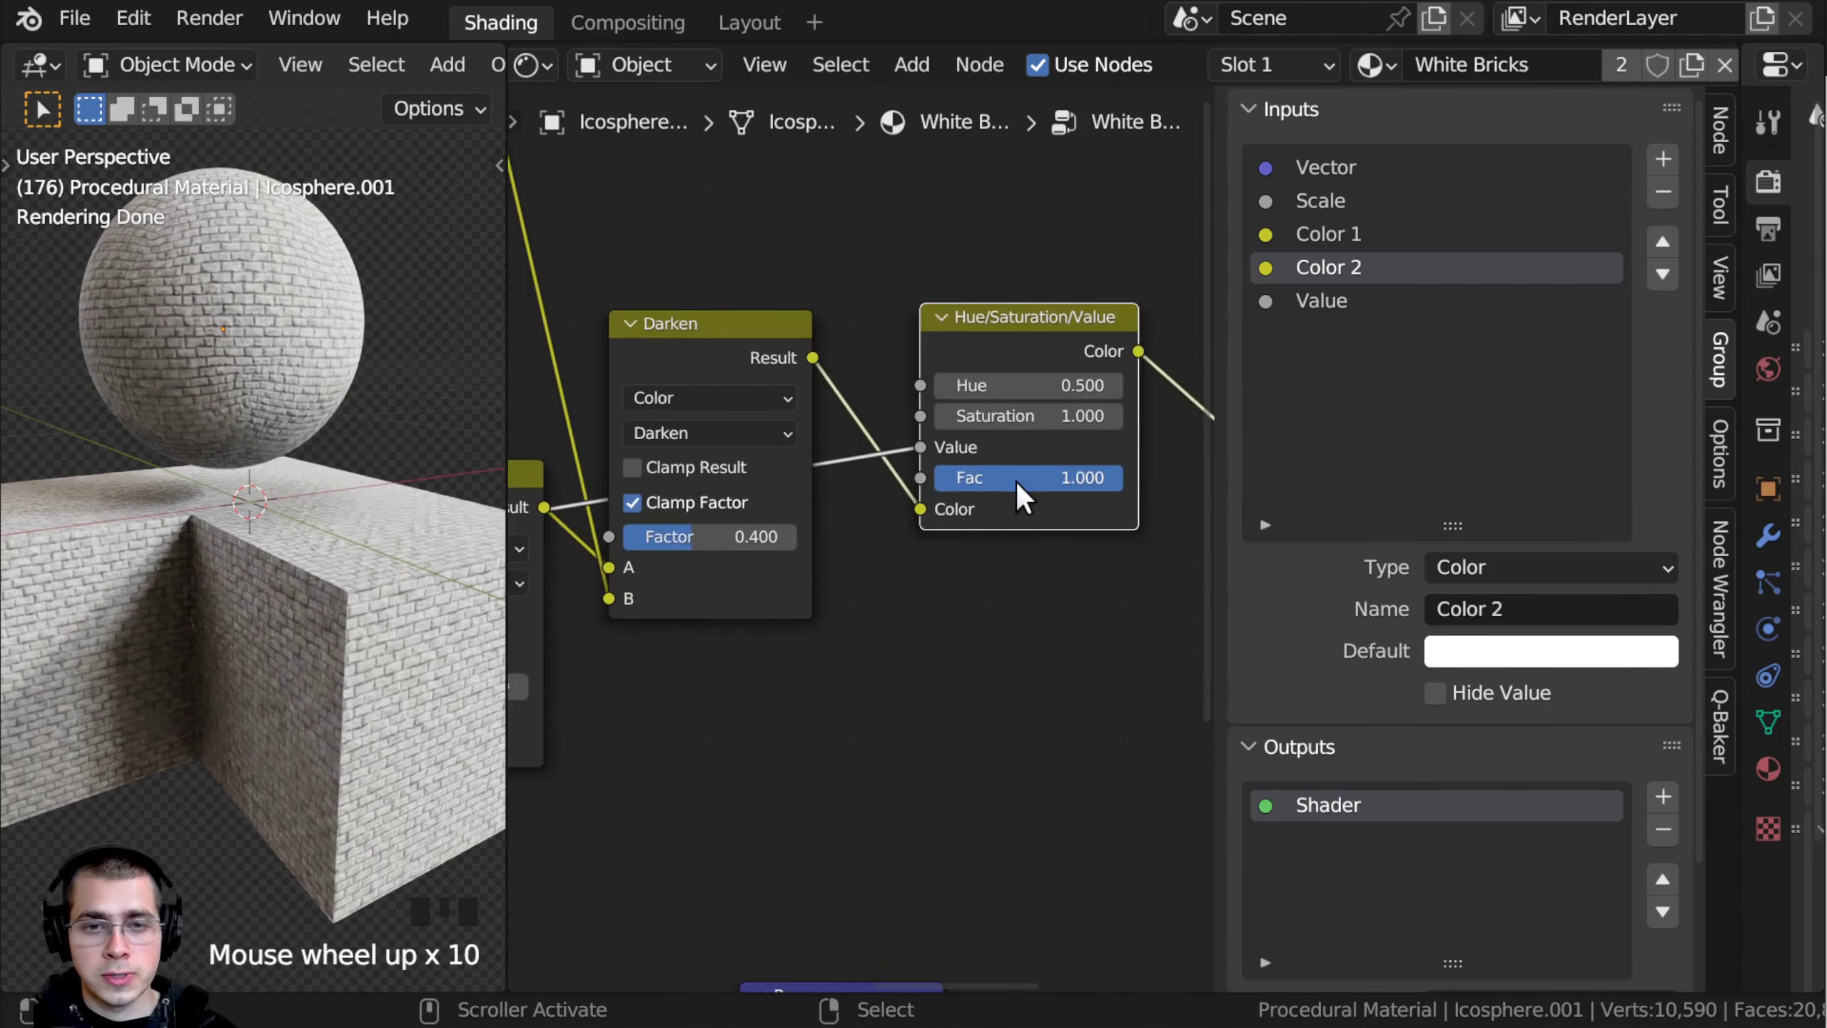
scroll(1016, 481, "up", 3)
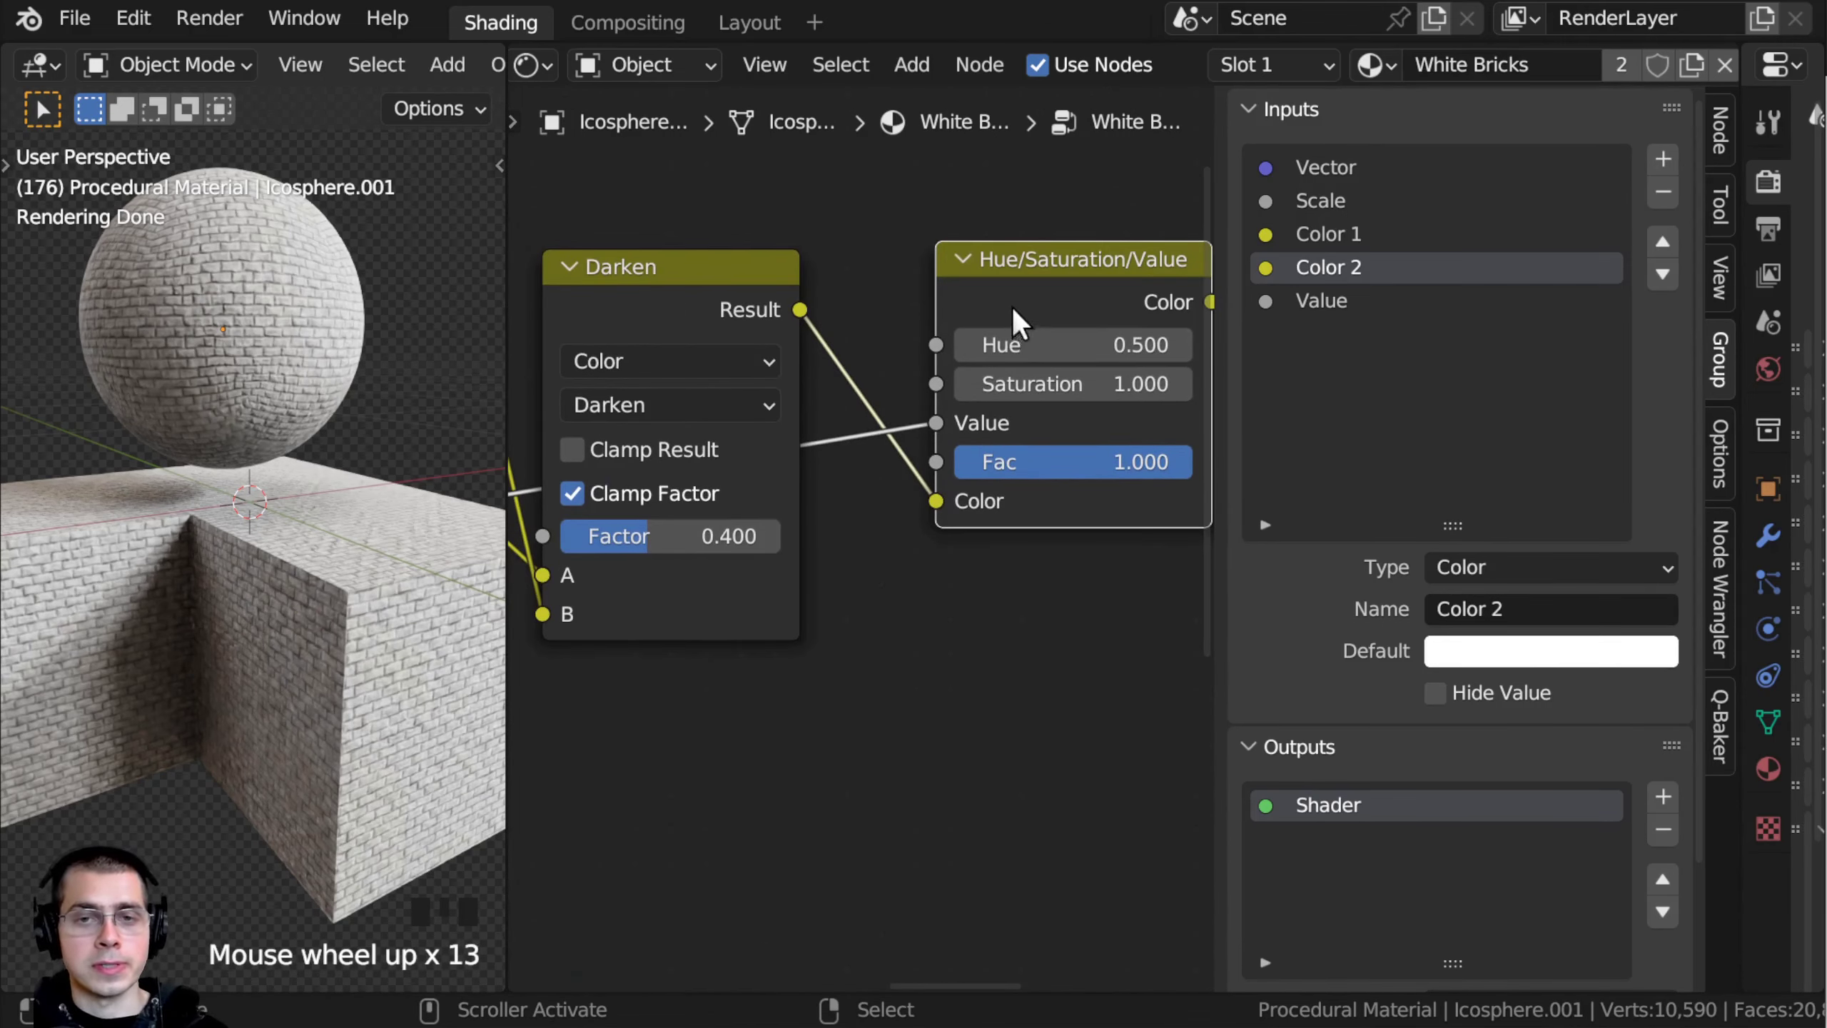
left_click(833, 475)
middle_click_drag(834, 475, 792, 476)
key("Tab")
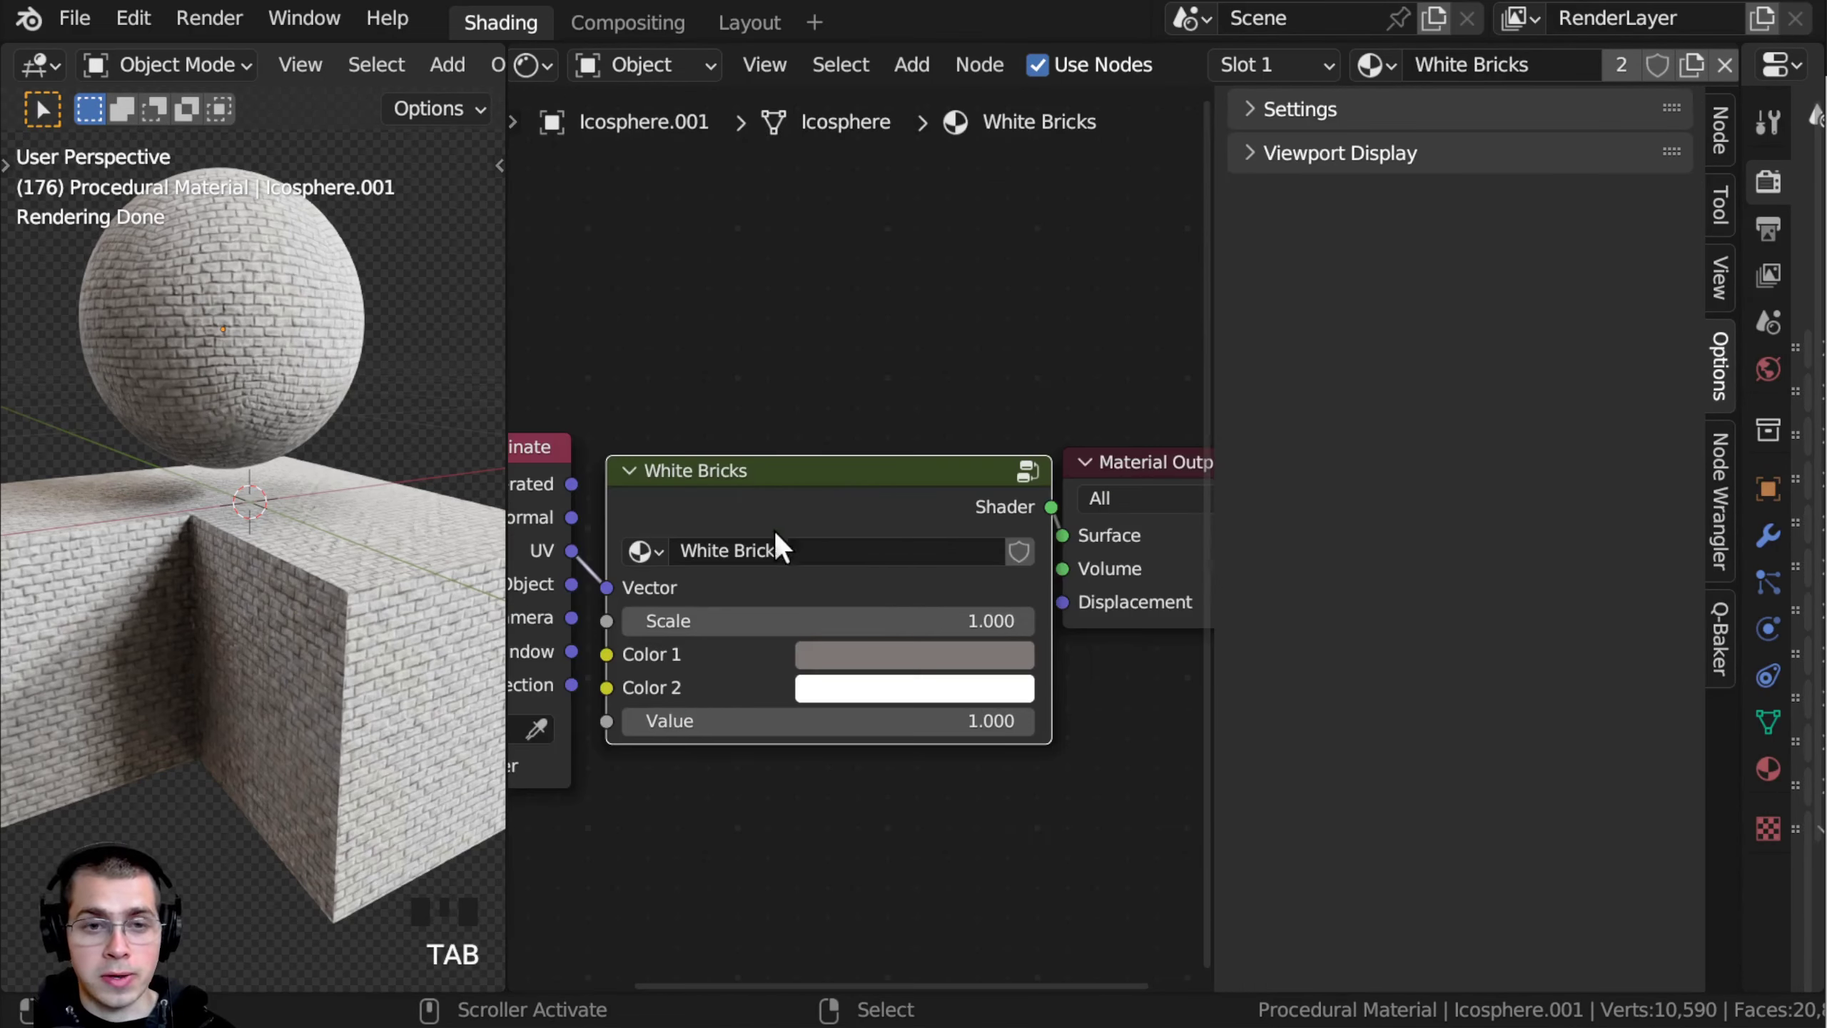
Step: Try out the new Value input on the White Bricks node and reopen the group for editing
scroll(774, 531, "up", 3)
middle_click_drag(777, 590, 761, 540)
mouse_move(792, 719)
left_mouse_down()
mouse_move(612, 719)
mouse_move(775, 713)
left_mouse_up()
key("Tab")
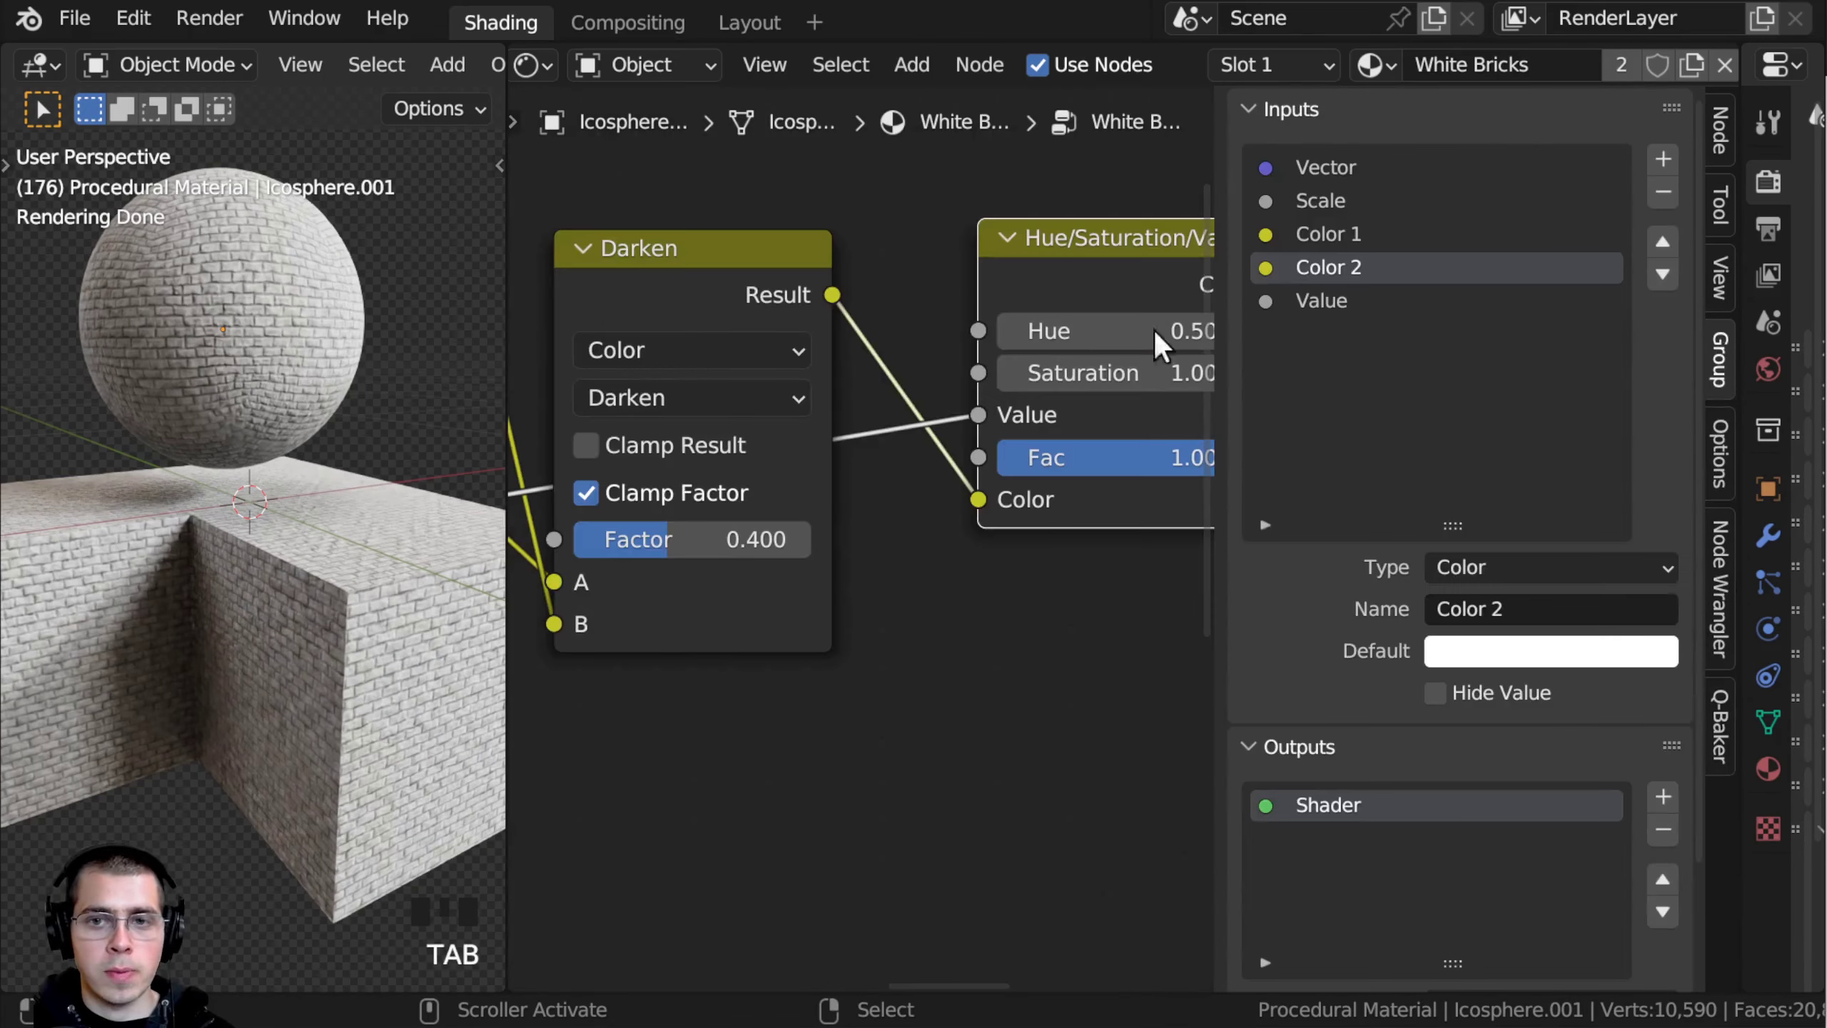
Step: Rename the group input Value as Color Brightness
left_click(1313, 303)
double_click(1309, 301)
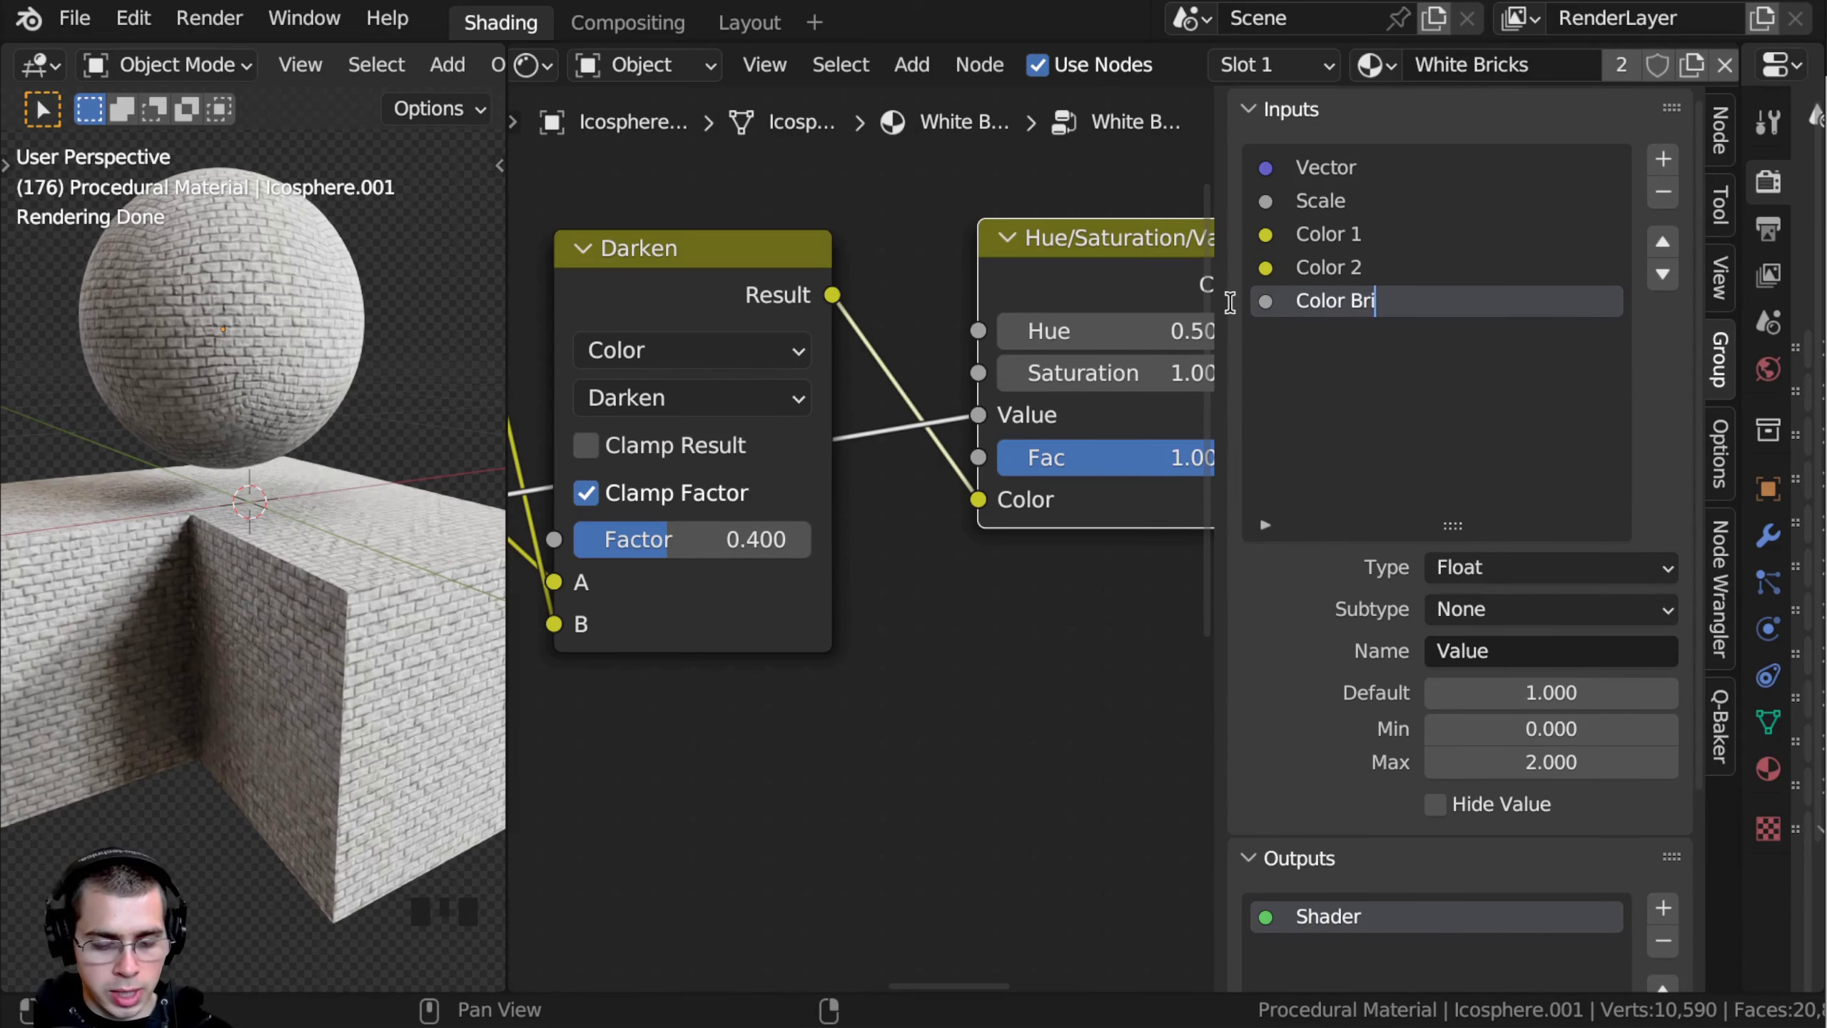
type("Color Brightness")
key("Return")
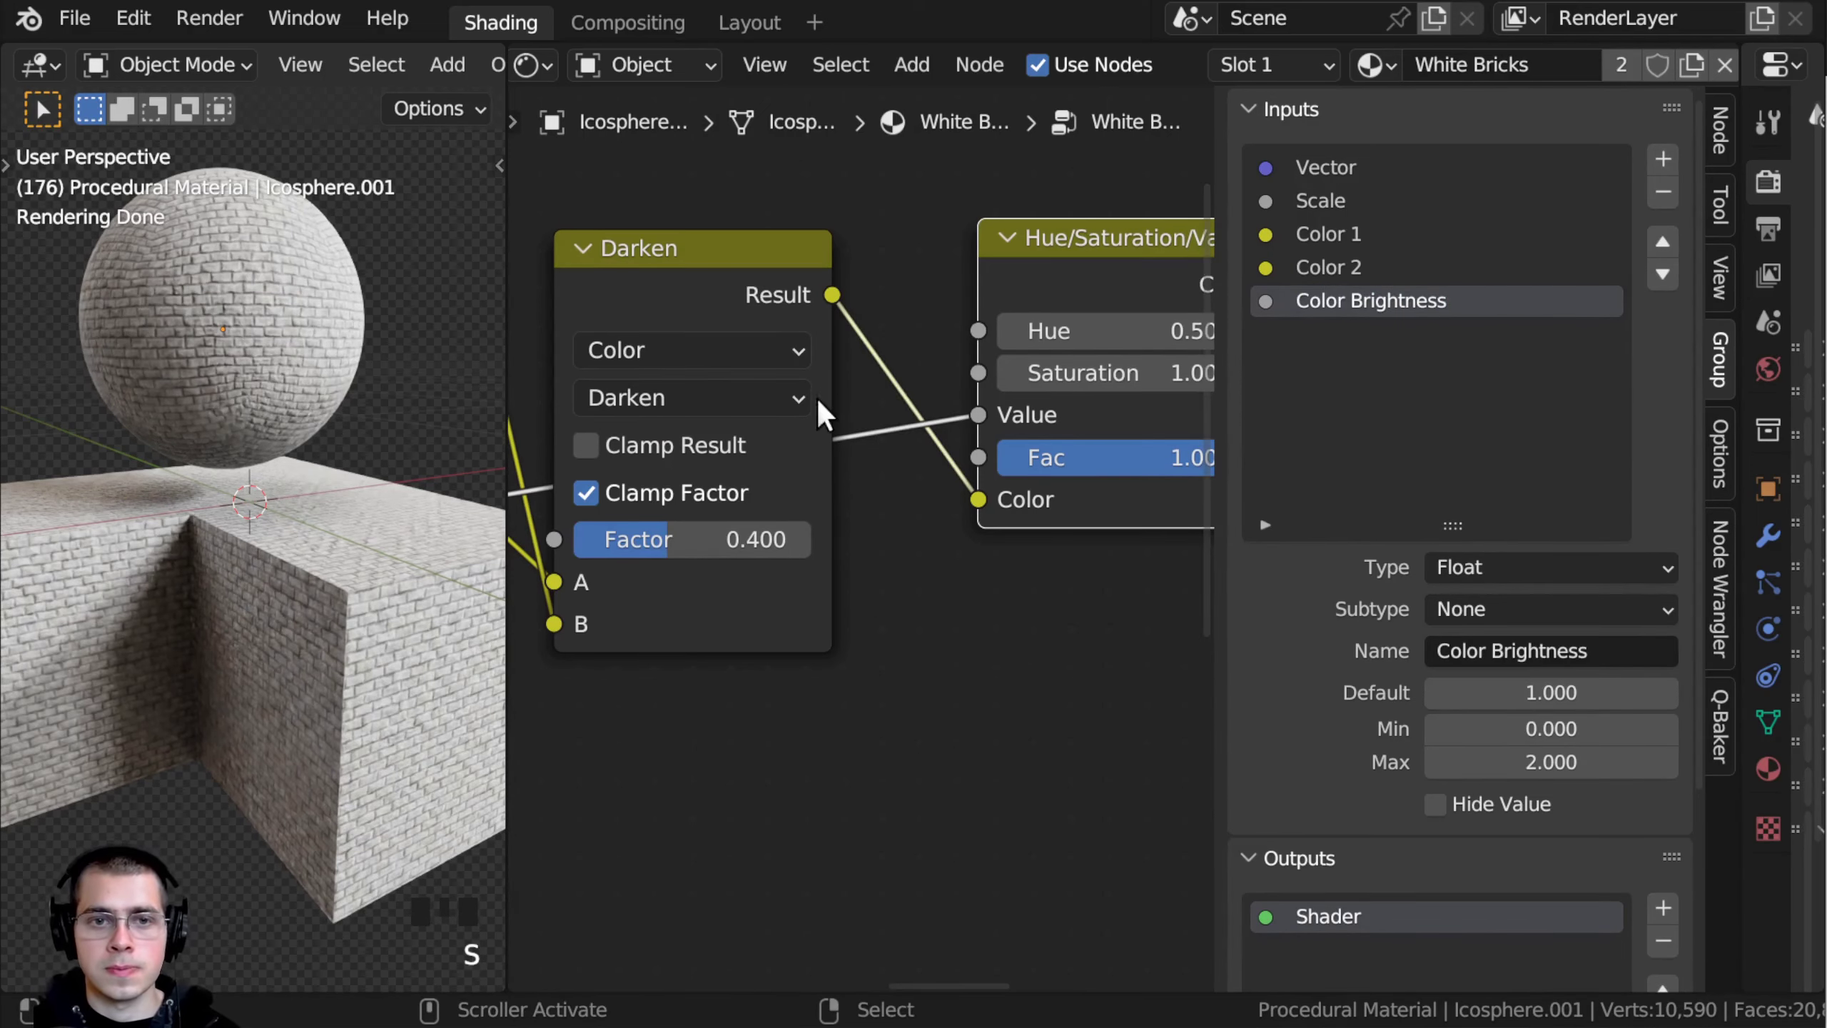
Step: Expose the Darken node's Factor as a new group input and shift the Group Input node slightly
scroll(816, 399, "down", 3)
middle_click_drag(720, 432, 857, 462)
middle_click_drag(301, 504, 311, 583, "shift")
scroll(312, 583, "up", 1)
scroll(856, 414, "up", 2)
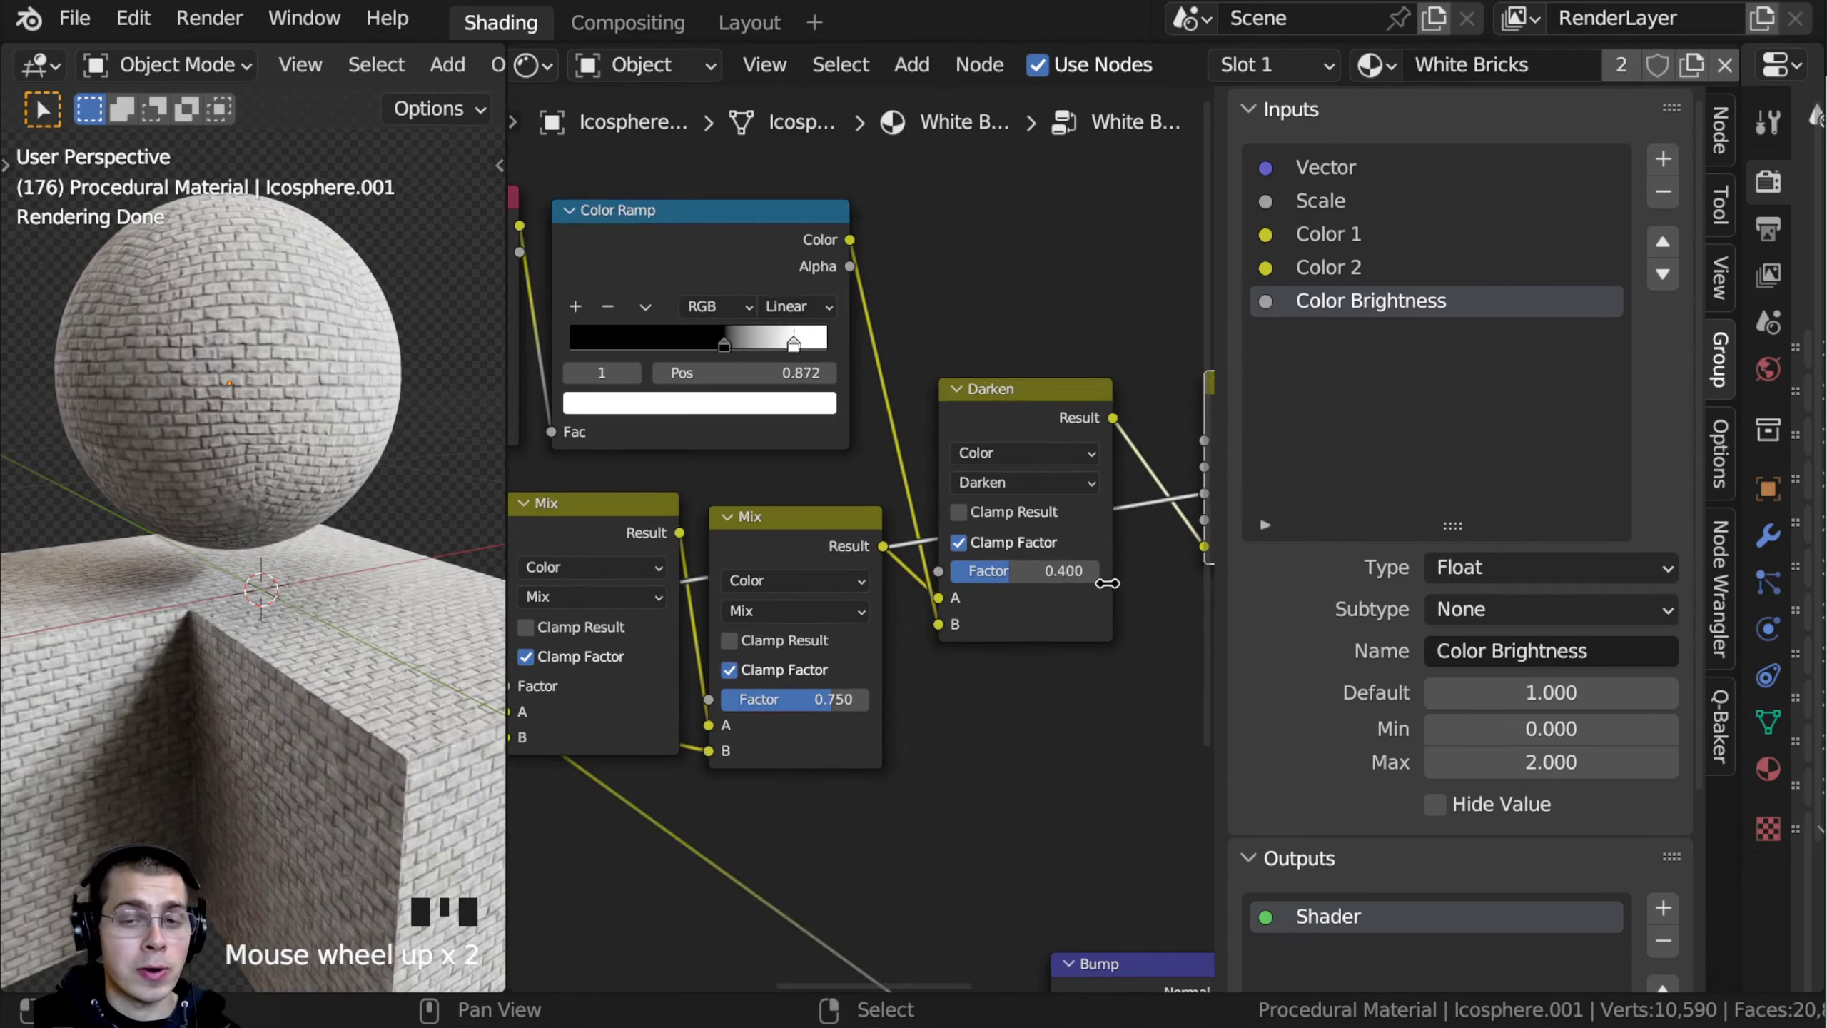
left_click(857, 291)
mouse_move(863, 512)
left_mouse_down()
mouse_move(788, 511)
mouse_move(979, 512)
mouse_move(846, 512)
left_mouse_up()
scroll(846, 525, "down", 2)
middle_click_drag(813, 562, 1048, 506)
left_click_drag(1076, 453, 723, 540)
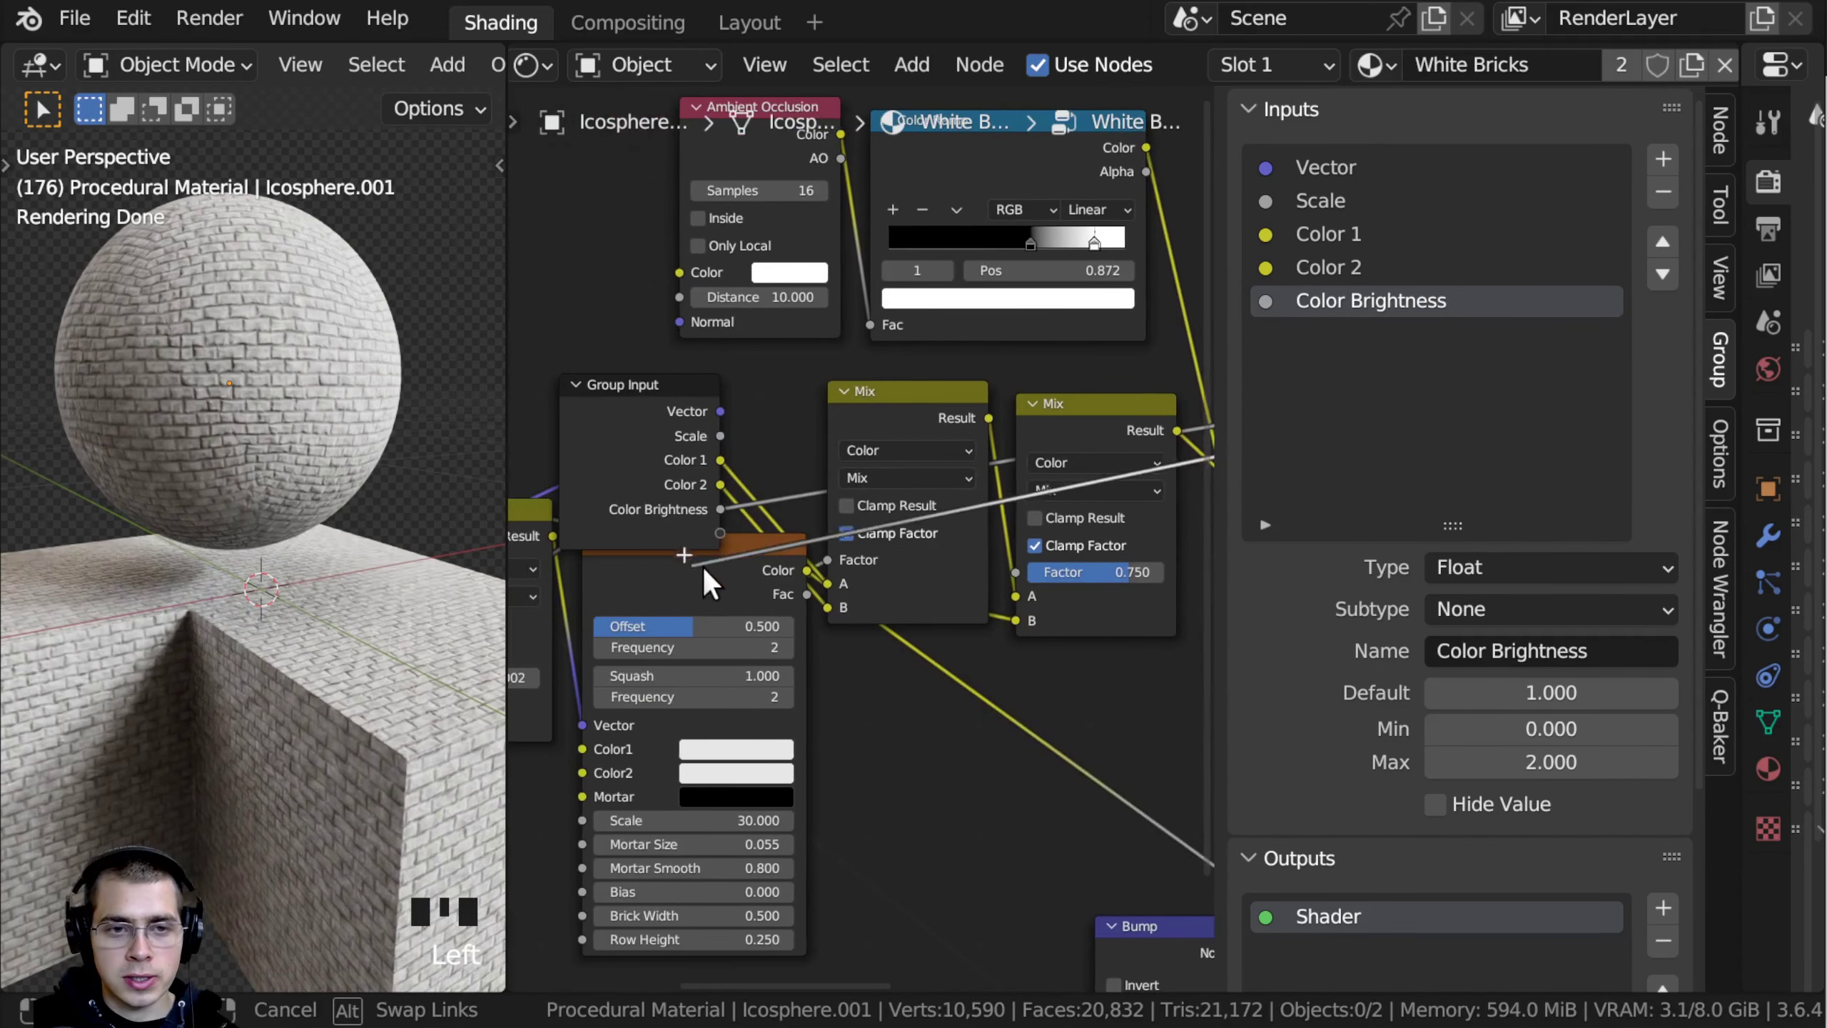
left_click_drag(649, 485, 658, 468)
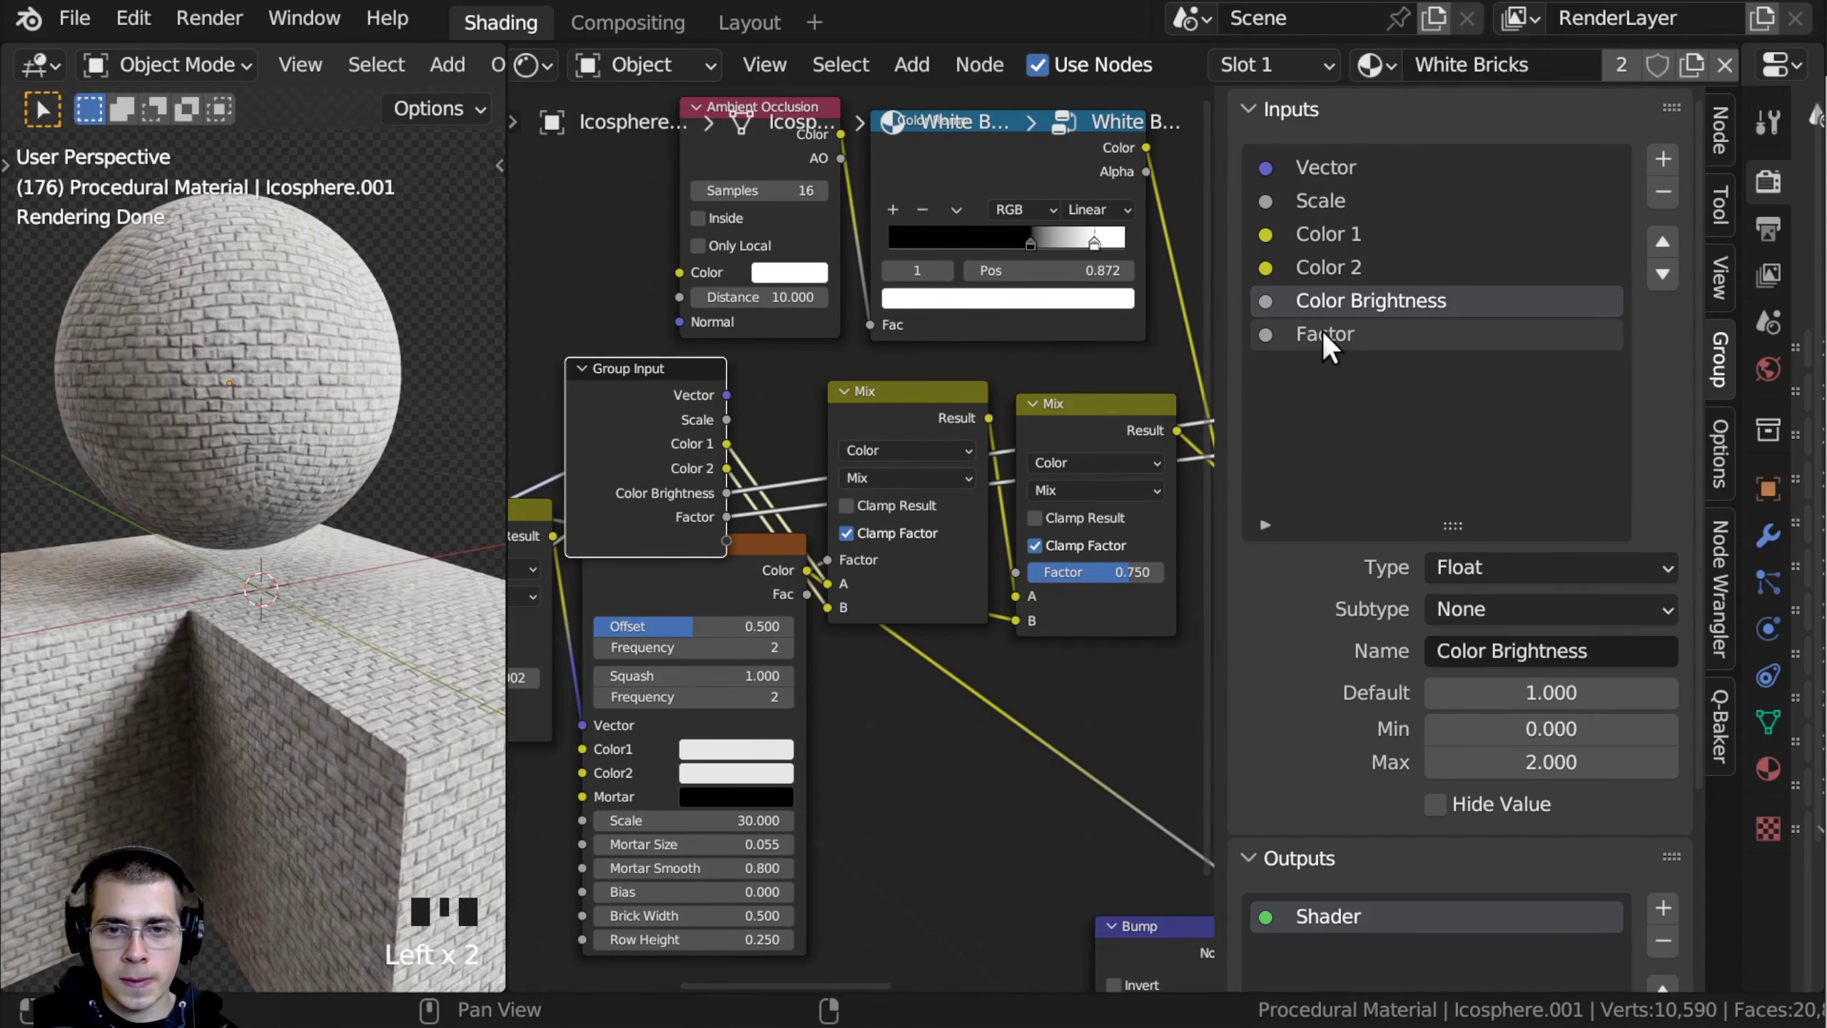
Step: Rename the group input Factor as Ambient Occlusion
left_click(1324, 333)
double_click(1324, 333)
type("Am")
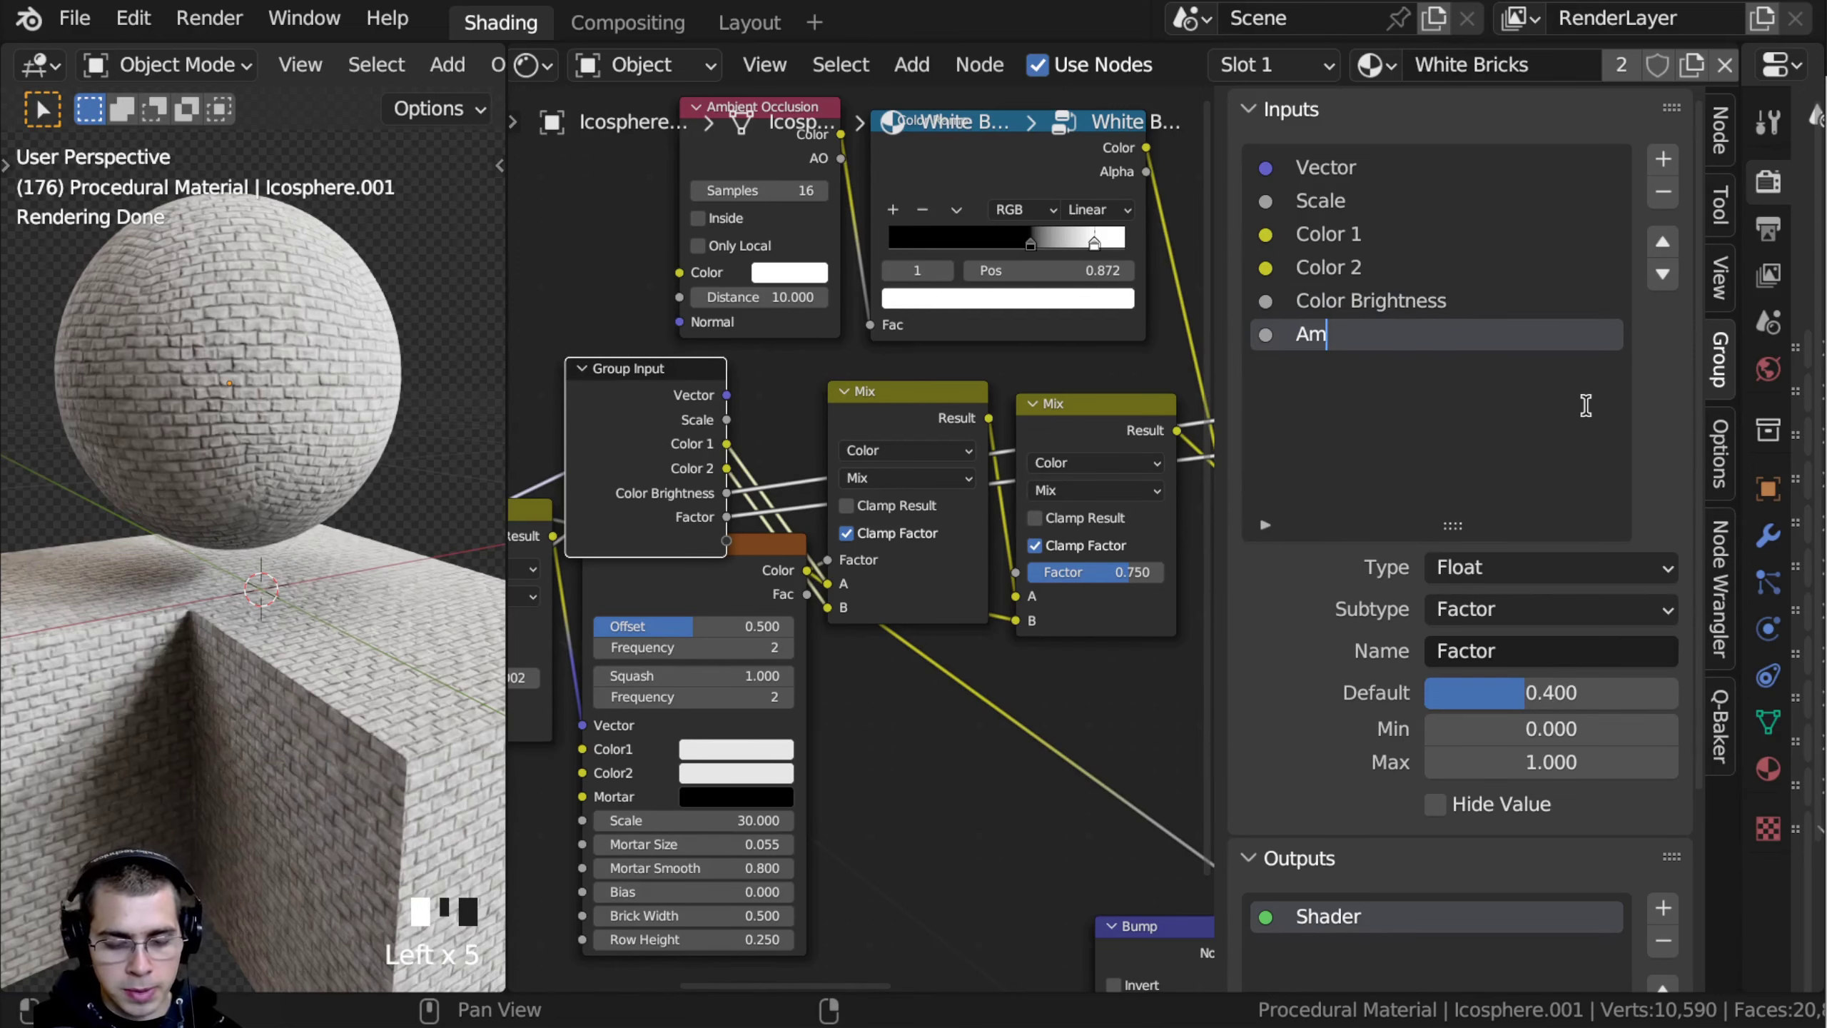
type("bient Occlusion")
key("Return")
middle_click_drag(1048, 512, 934, 551)
middle_click_drag(993, 520, 1081, 521)
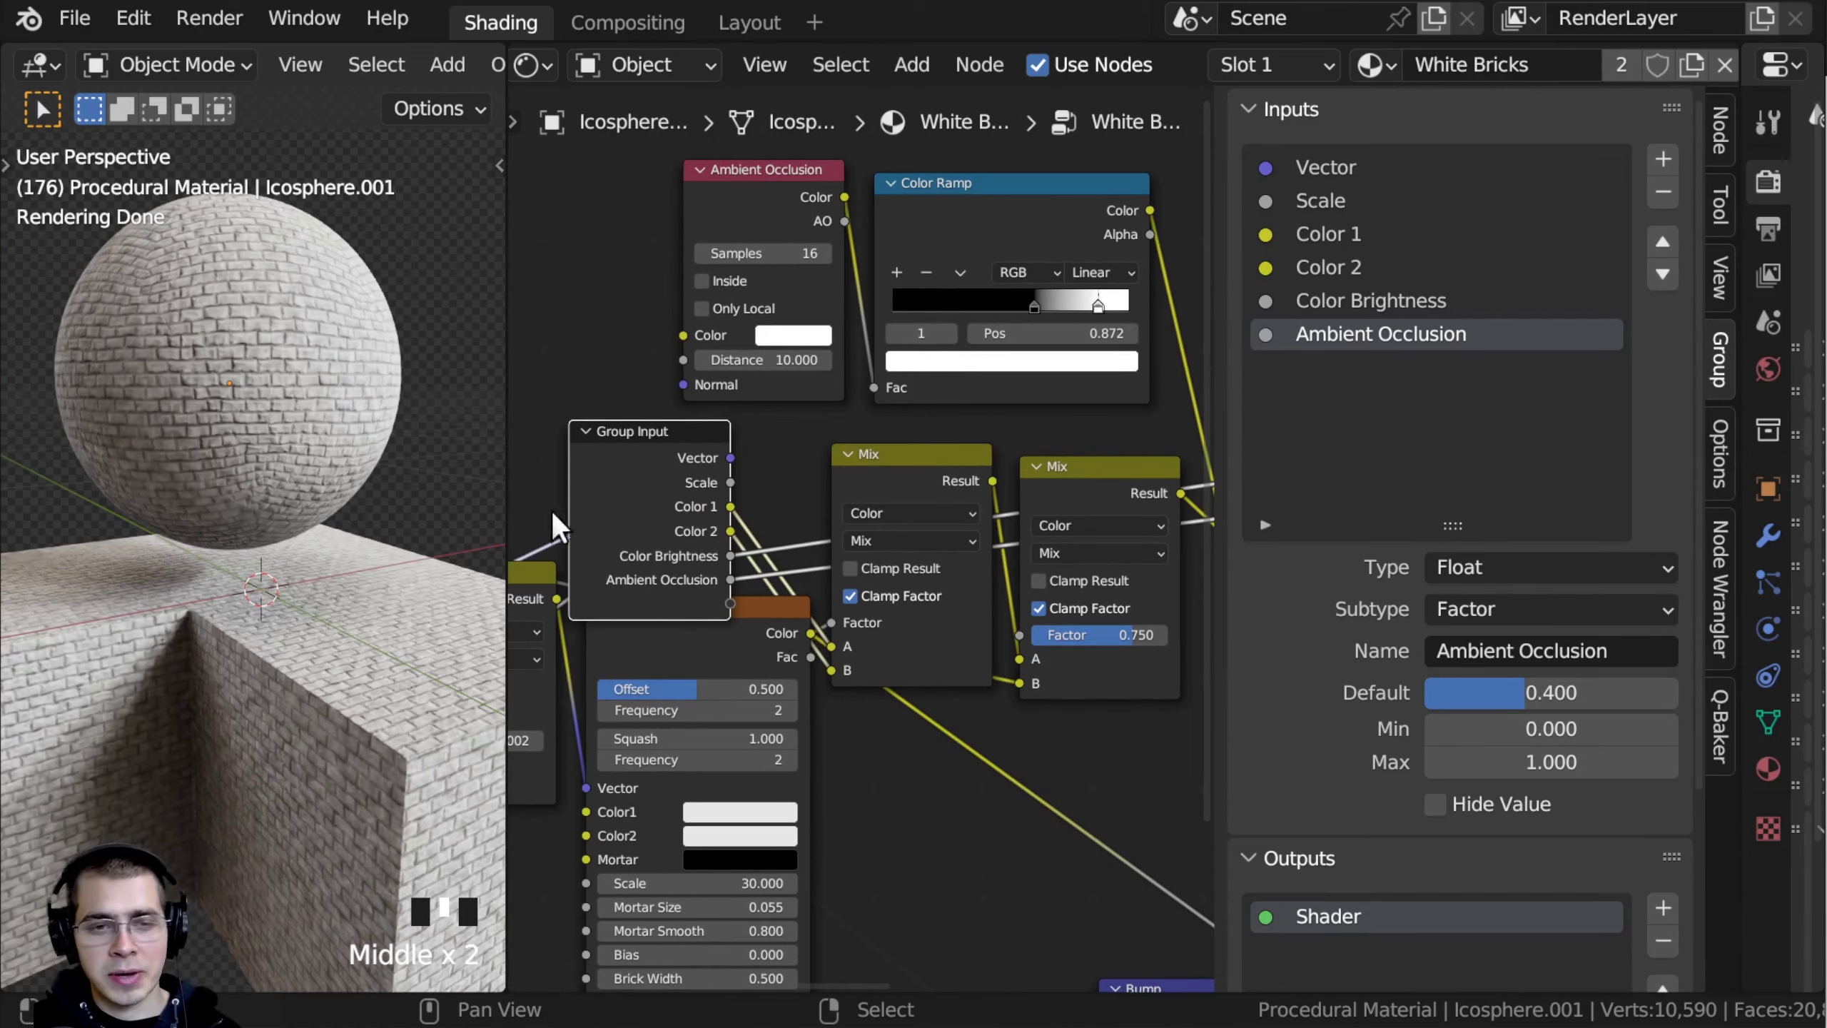
Step: Move the Group Input node below the Darken node and expose the Principled BSDF's Roughness as a new group input
scroll(796, 538, "down", 2)
middle_click_drag(797, 538, 751, 486)
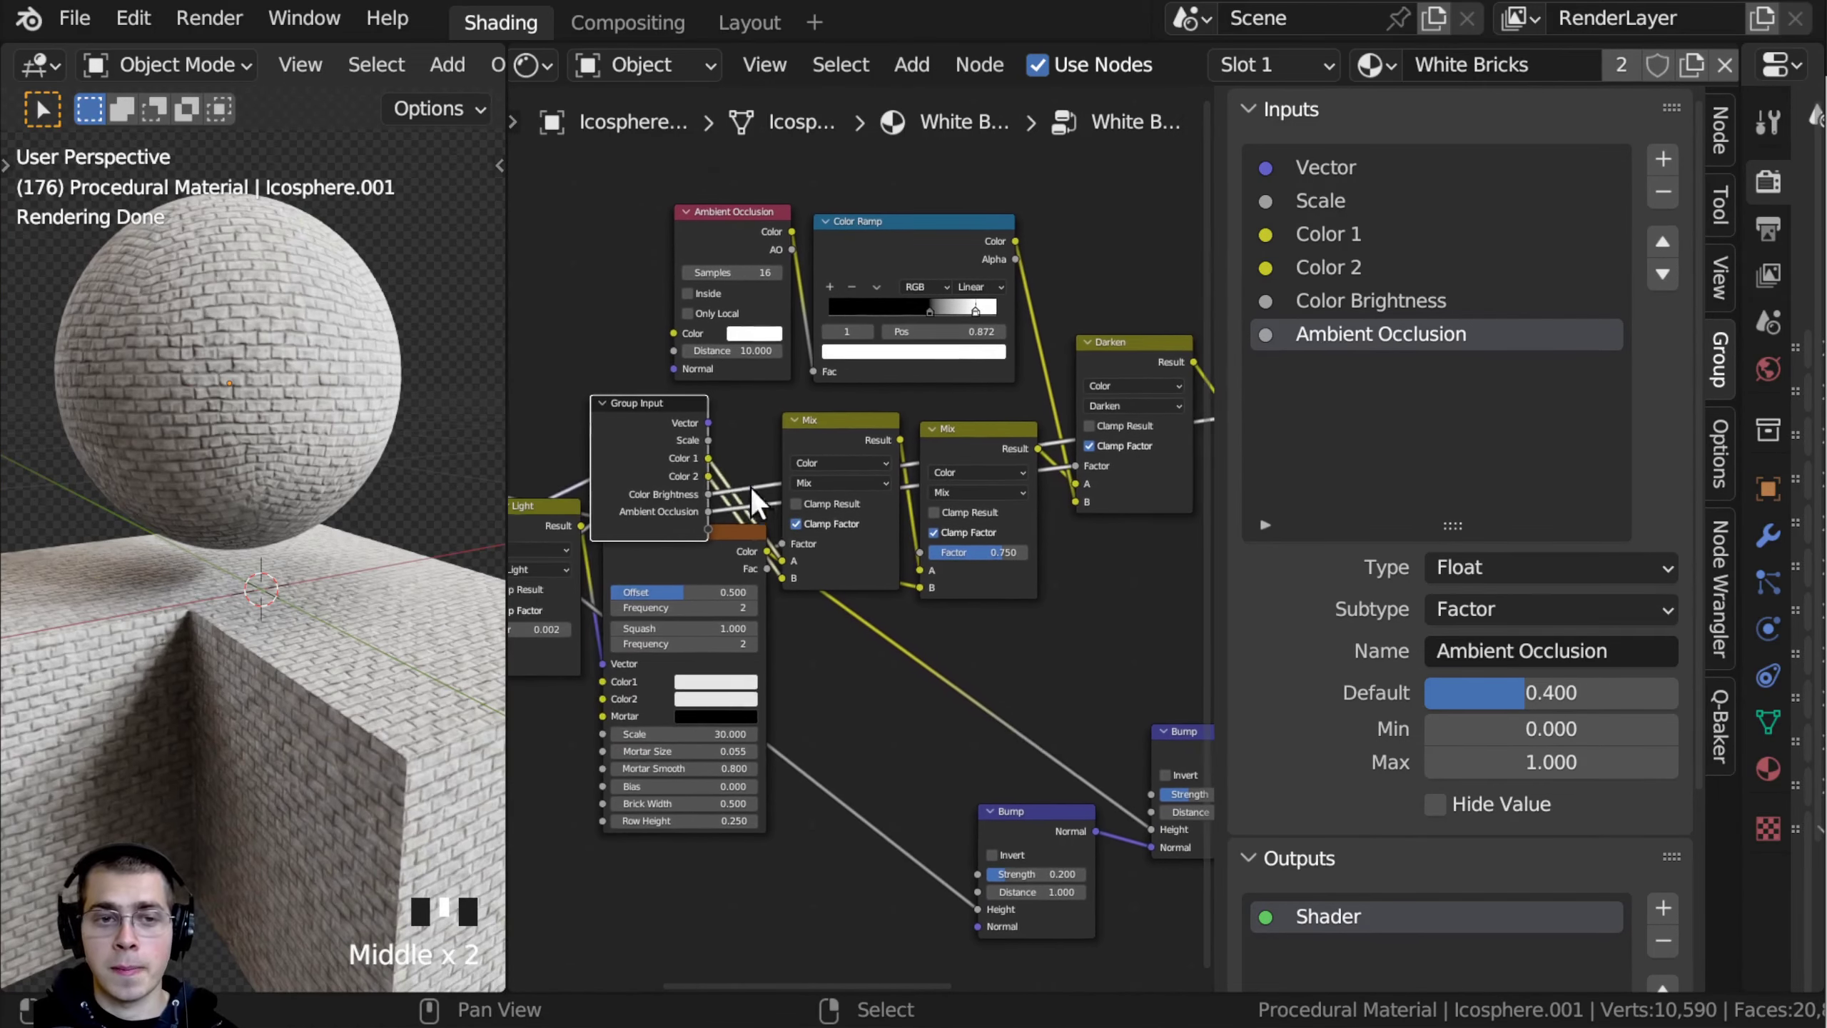
key("g")
left_click(1114, 595)
middle_click_drag(1028, 572, 659, 578)
scroll(910, 652, "up", 3)
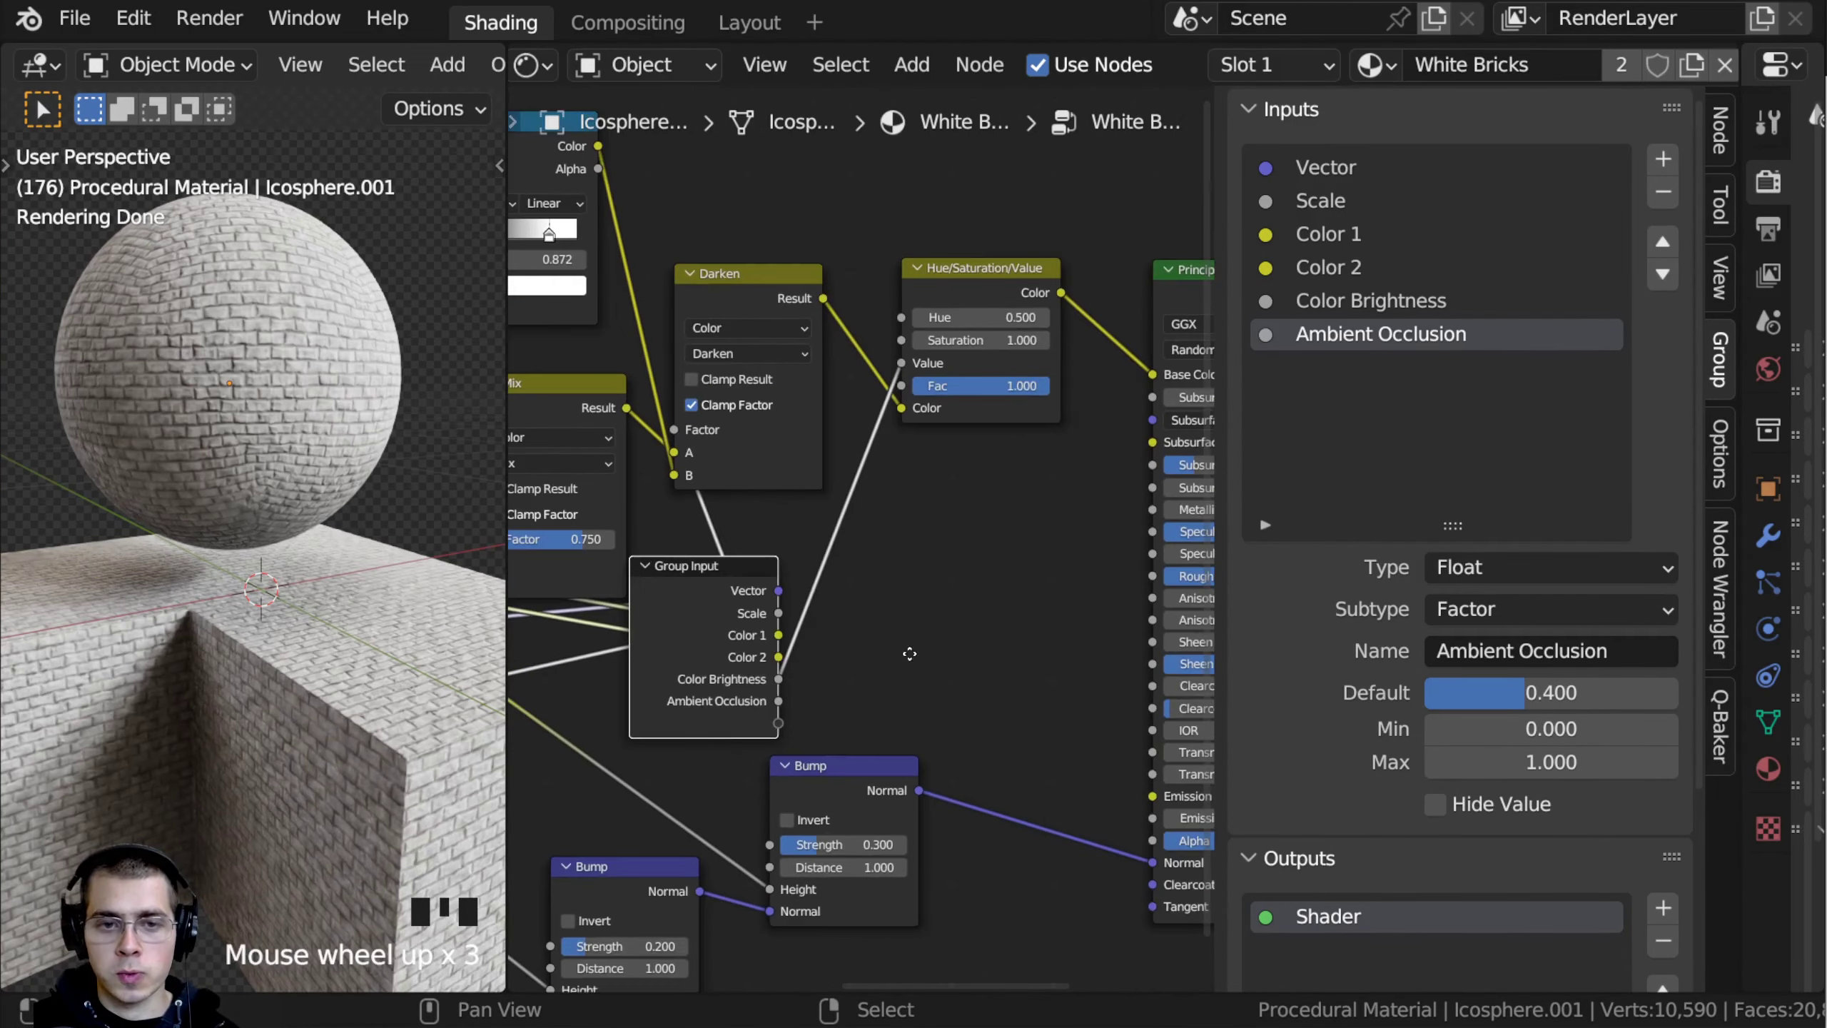
middle_click_drag(990, 606, 971, 597)
scroll(1158, 497, "up", 3)
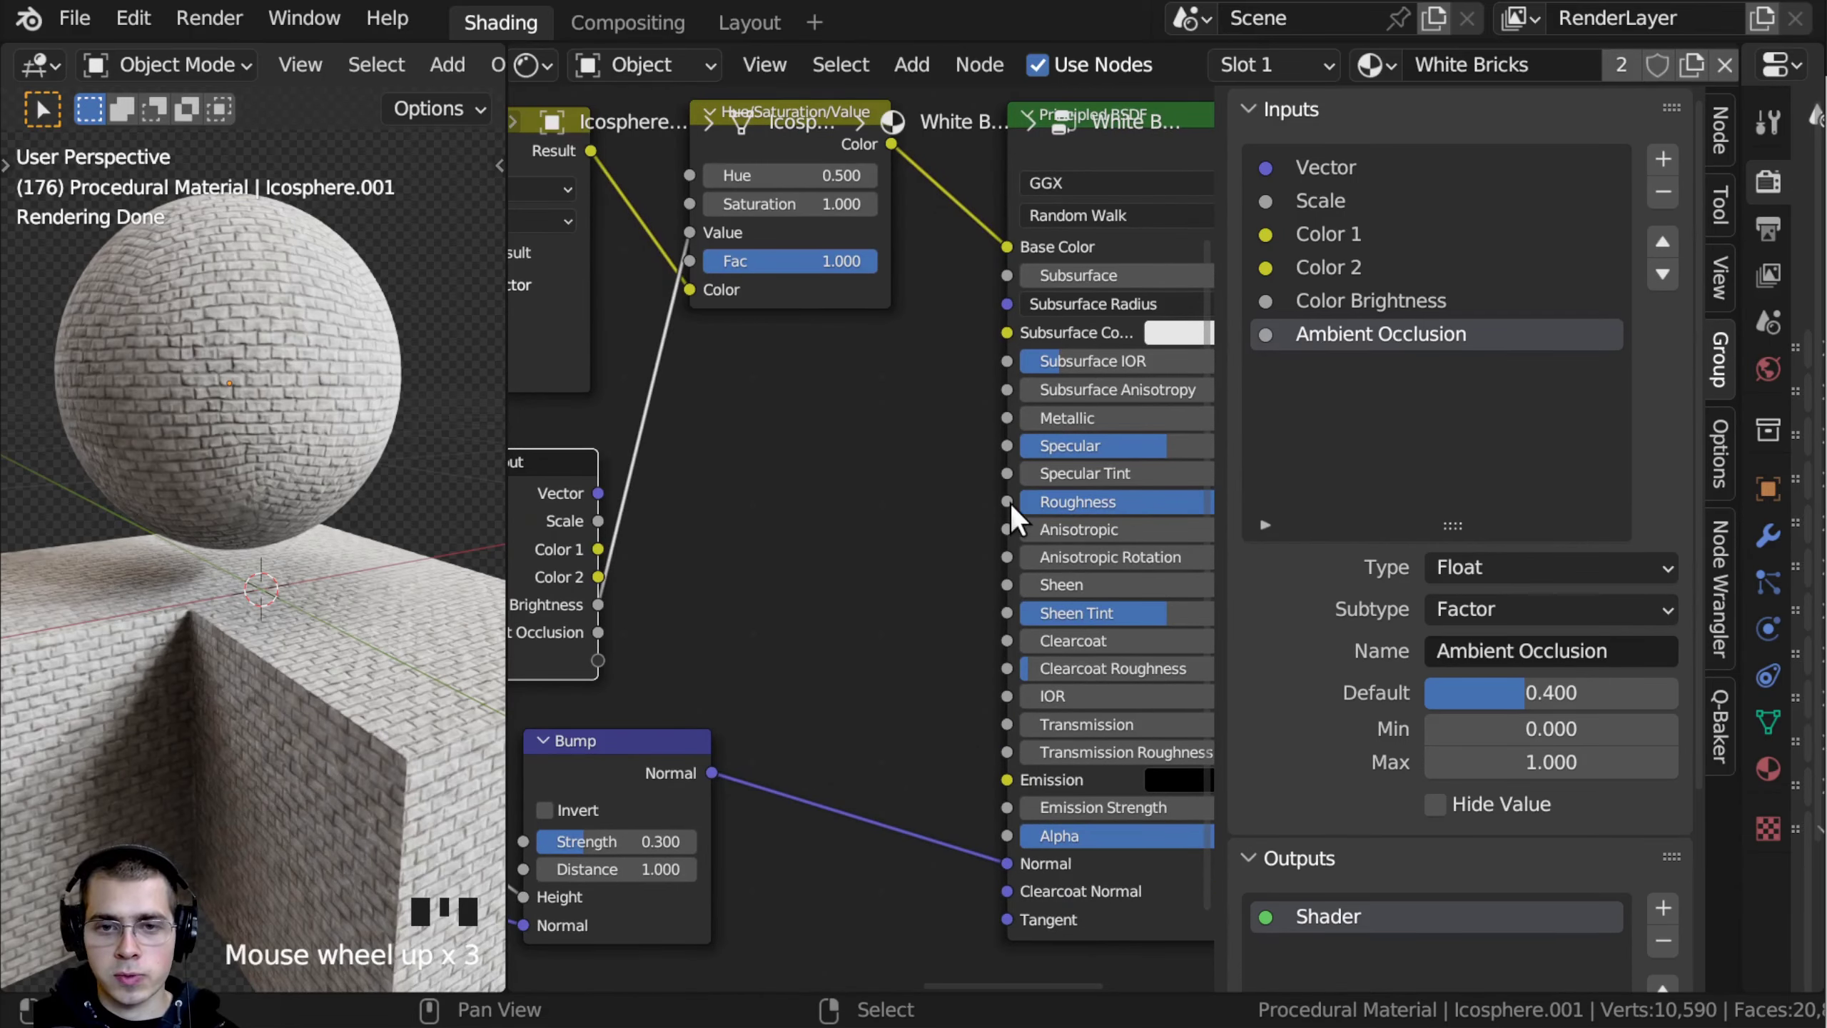
left_click_drag(1007, 502, 598, 661)
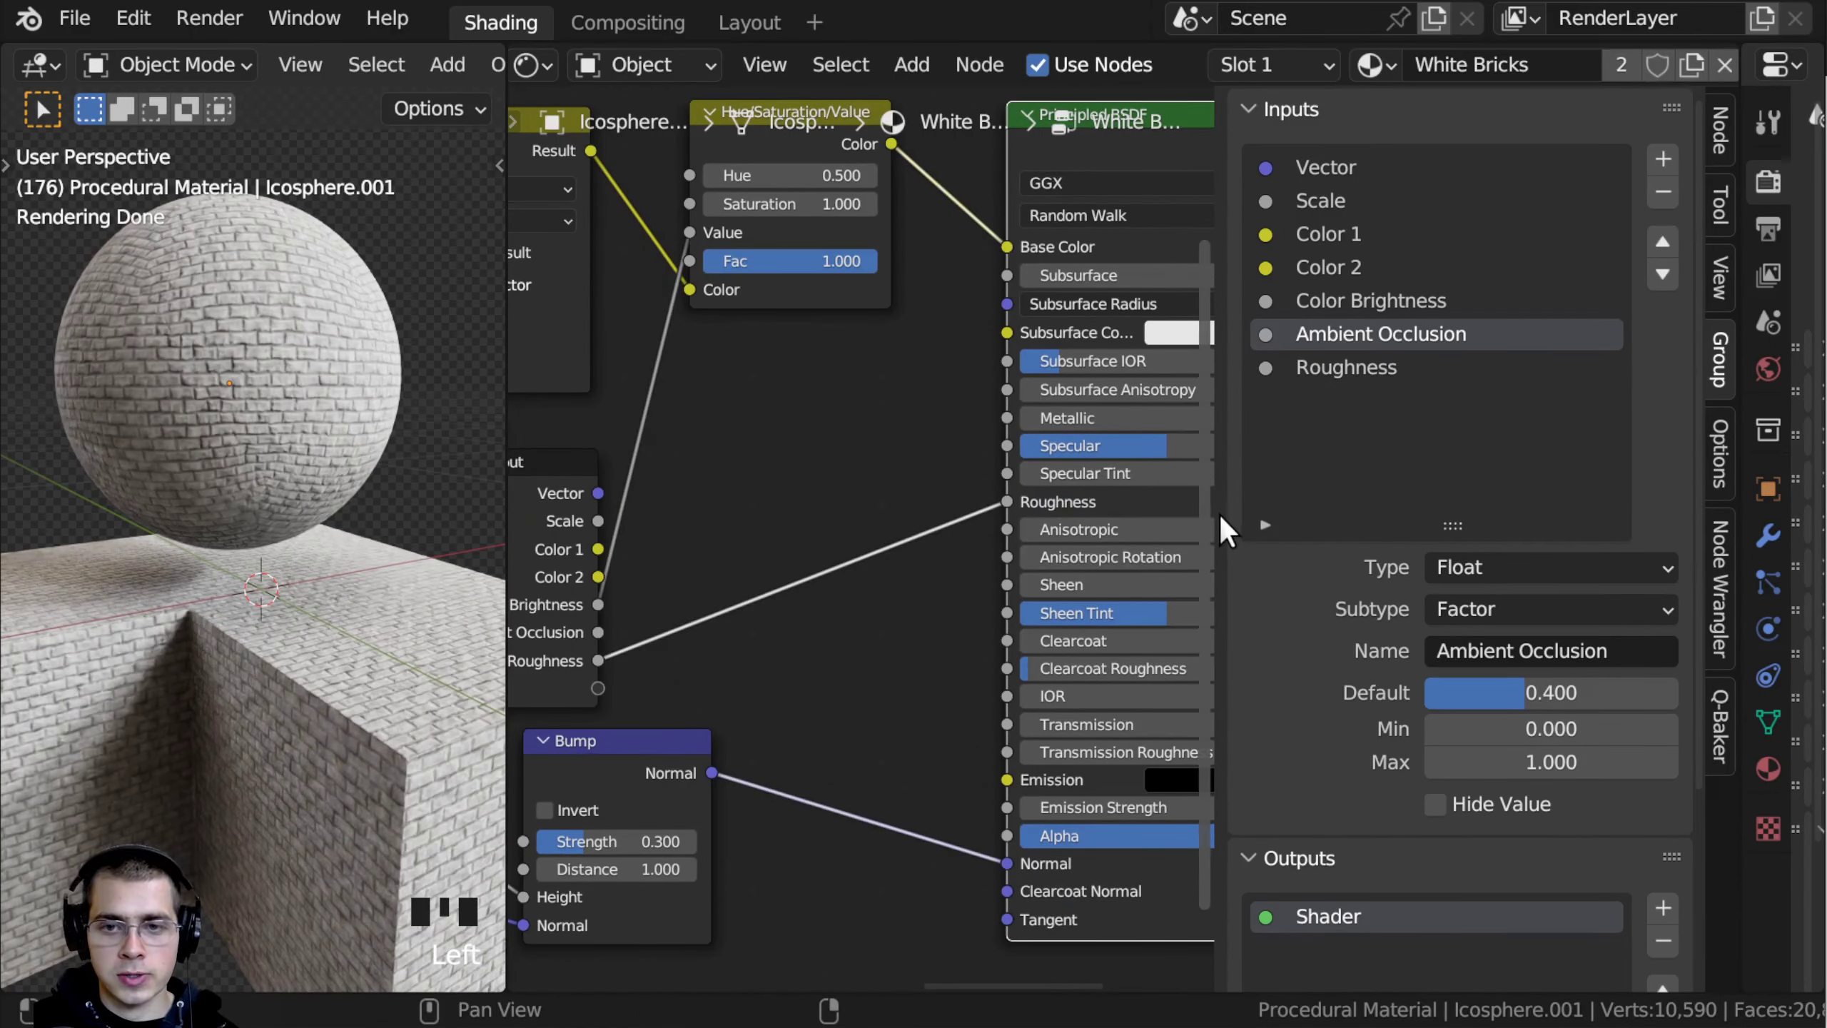
Step: Move the Group Input node near the Bump nodes and expose the Strength of the Bump feeding the Principled BSDF as a group input
left_click_drag(1216, 511, 1396, 518)
scroll(590, 705, "down", 1)
middle_click_drag(590, 705, 1082, 521)
left_click(1058, 455)
key("g")
left_click(615, 641)
middle_click_drag(748, 645, 691, 615)
left_click_drag(1180, 605, 717, 656)
key("ctrl+z")
scroll(1099, 605, "up", 3)
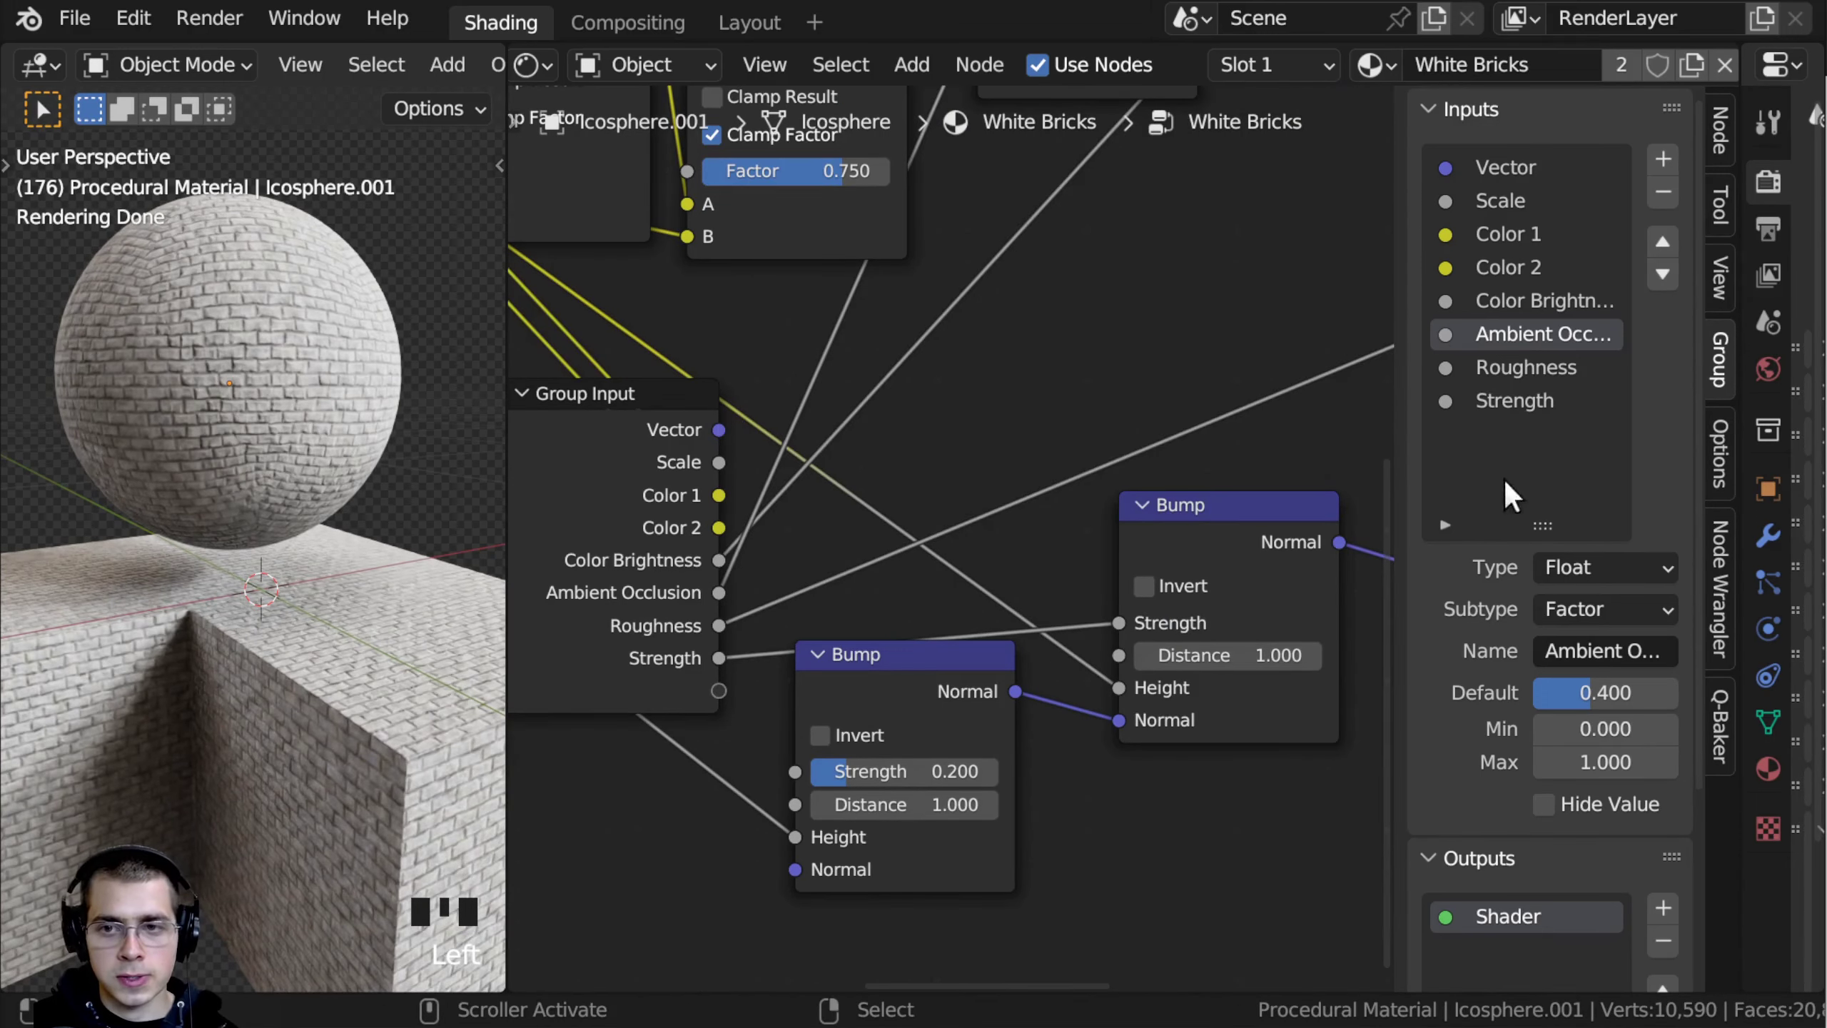
Step: Rename the group input Strength as Bricks Bump Strength
double_click(1486, 402)
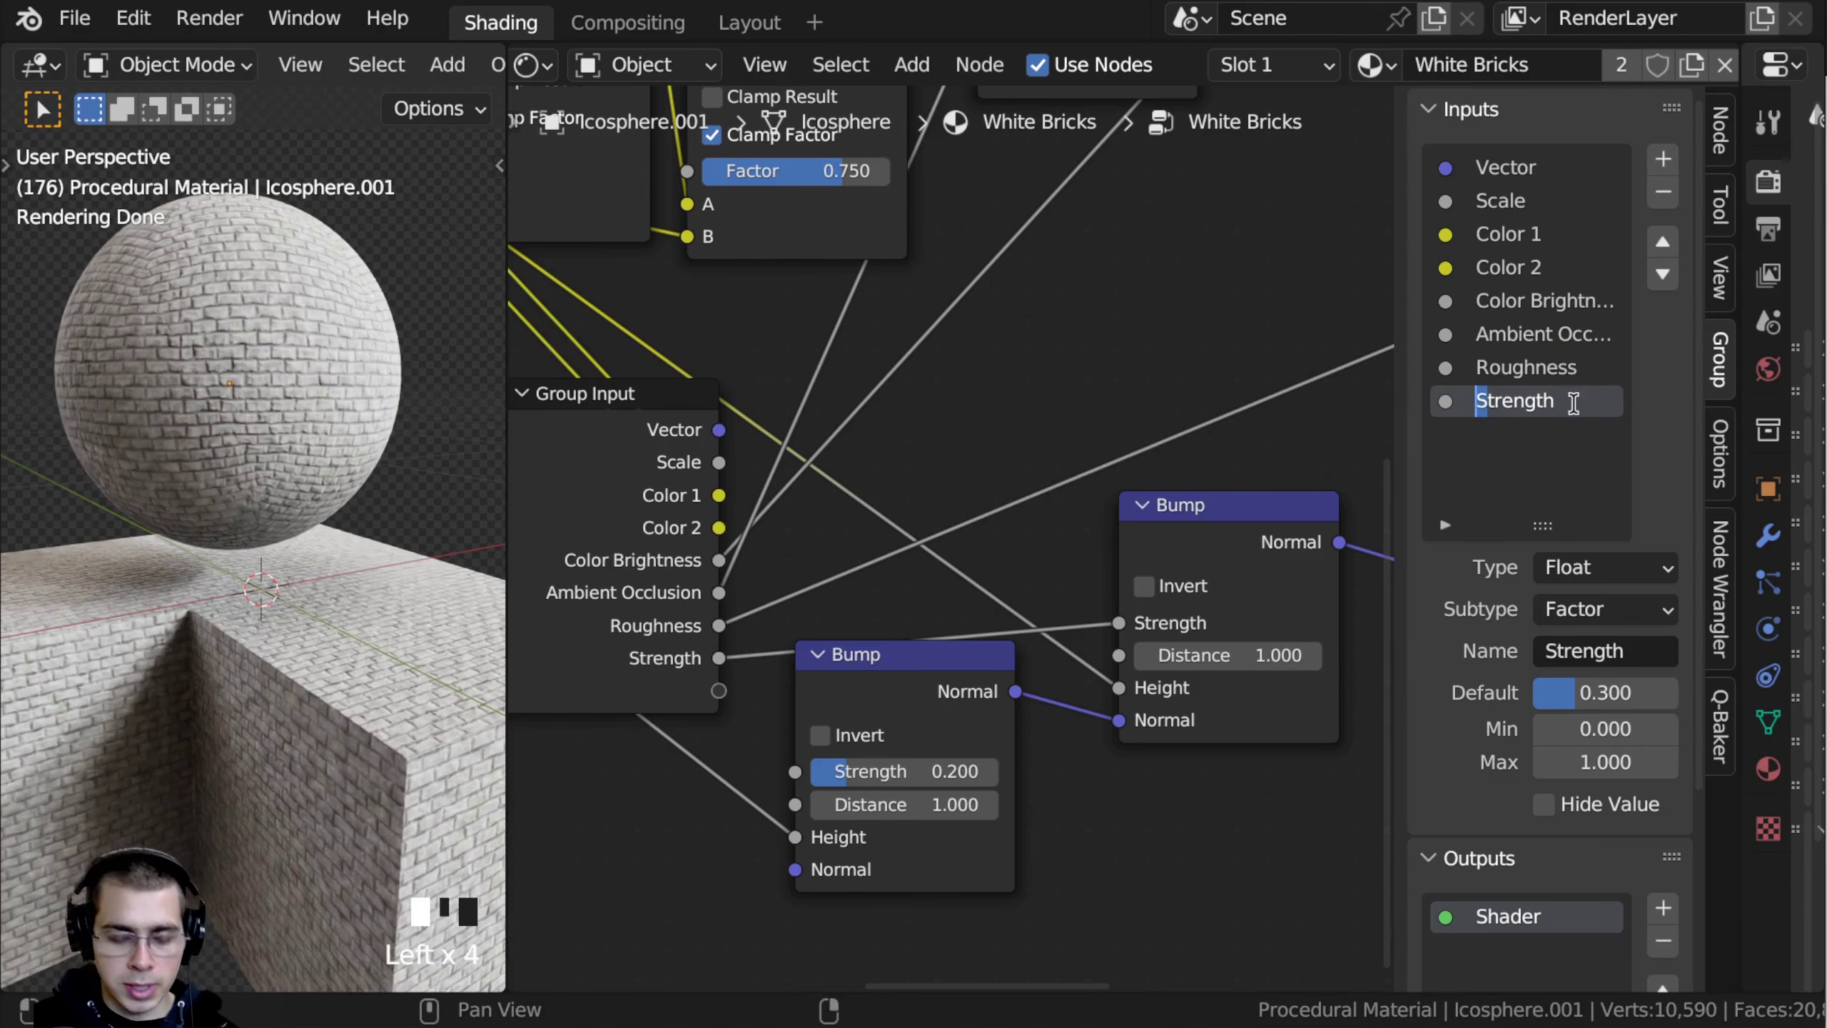
type("Bricks Bum")
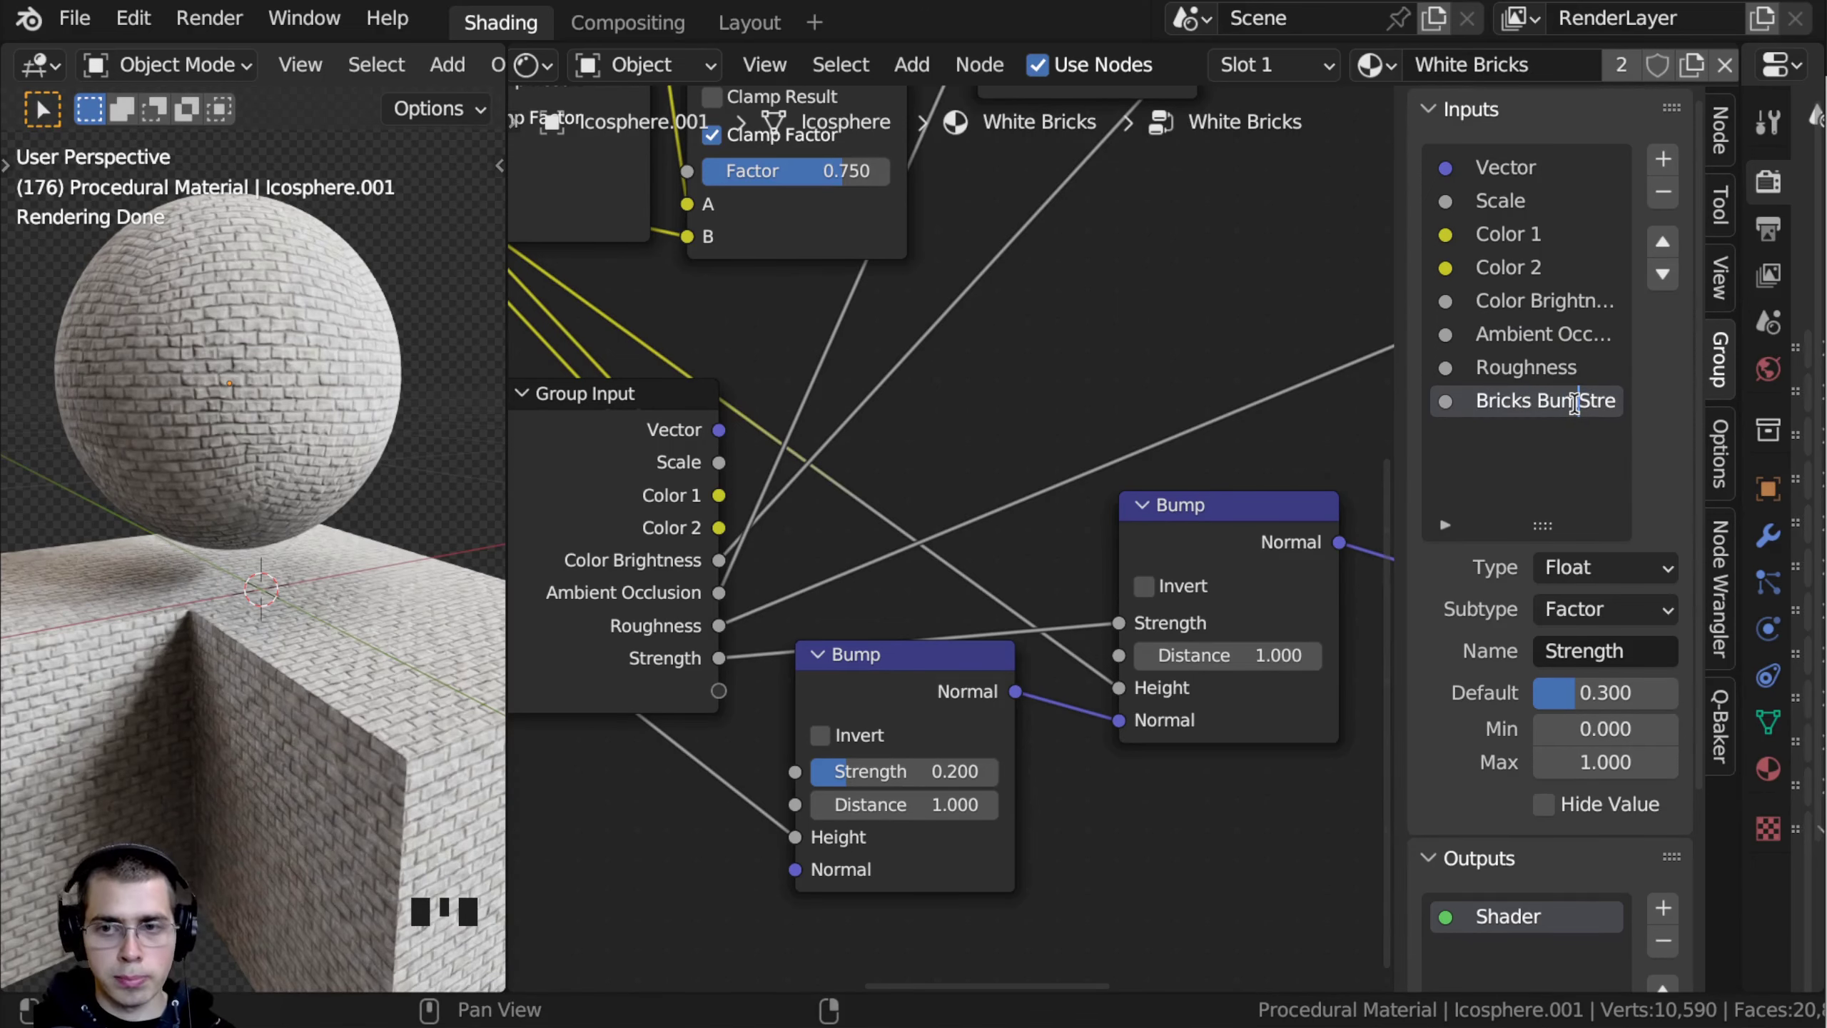
type("p")
key("Return")
Step: Expose the Strength of the first Bump node, which feeds the other Bump, as a new group input
middle_click_drag(815, 628, 886, 584)
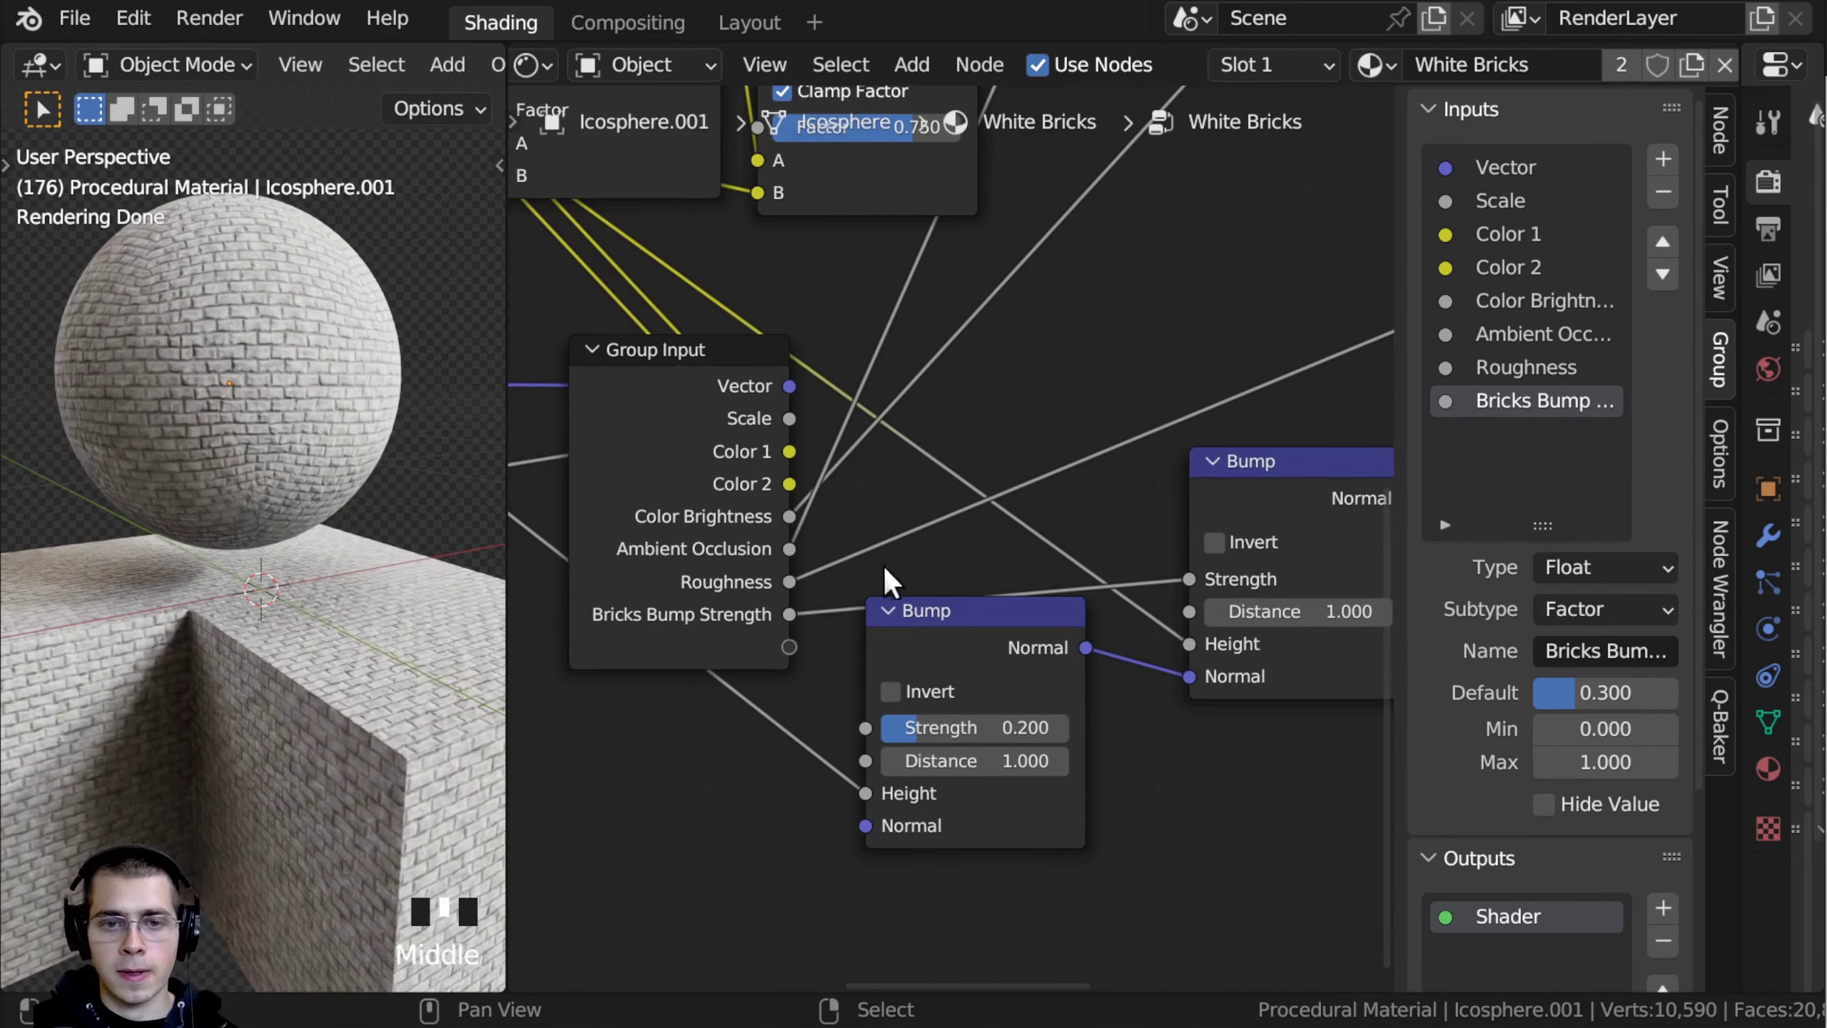
left_click(920, 645)
left_click_drag(923, 725, 794, 653)
right_click(965, 727)
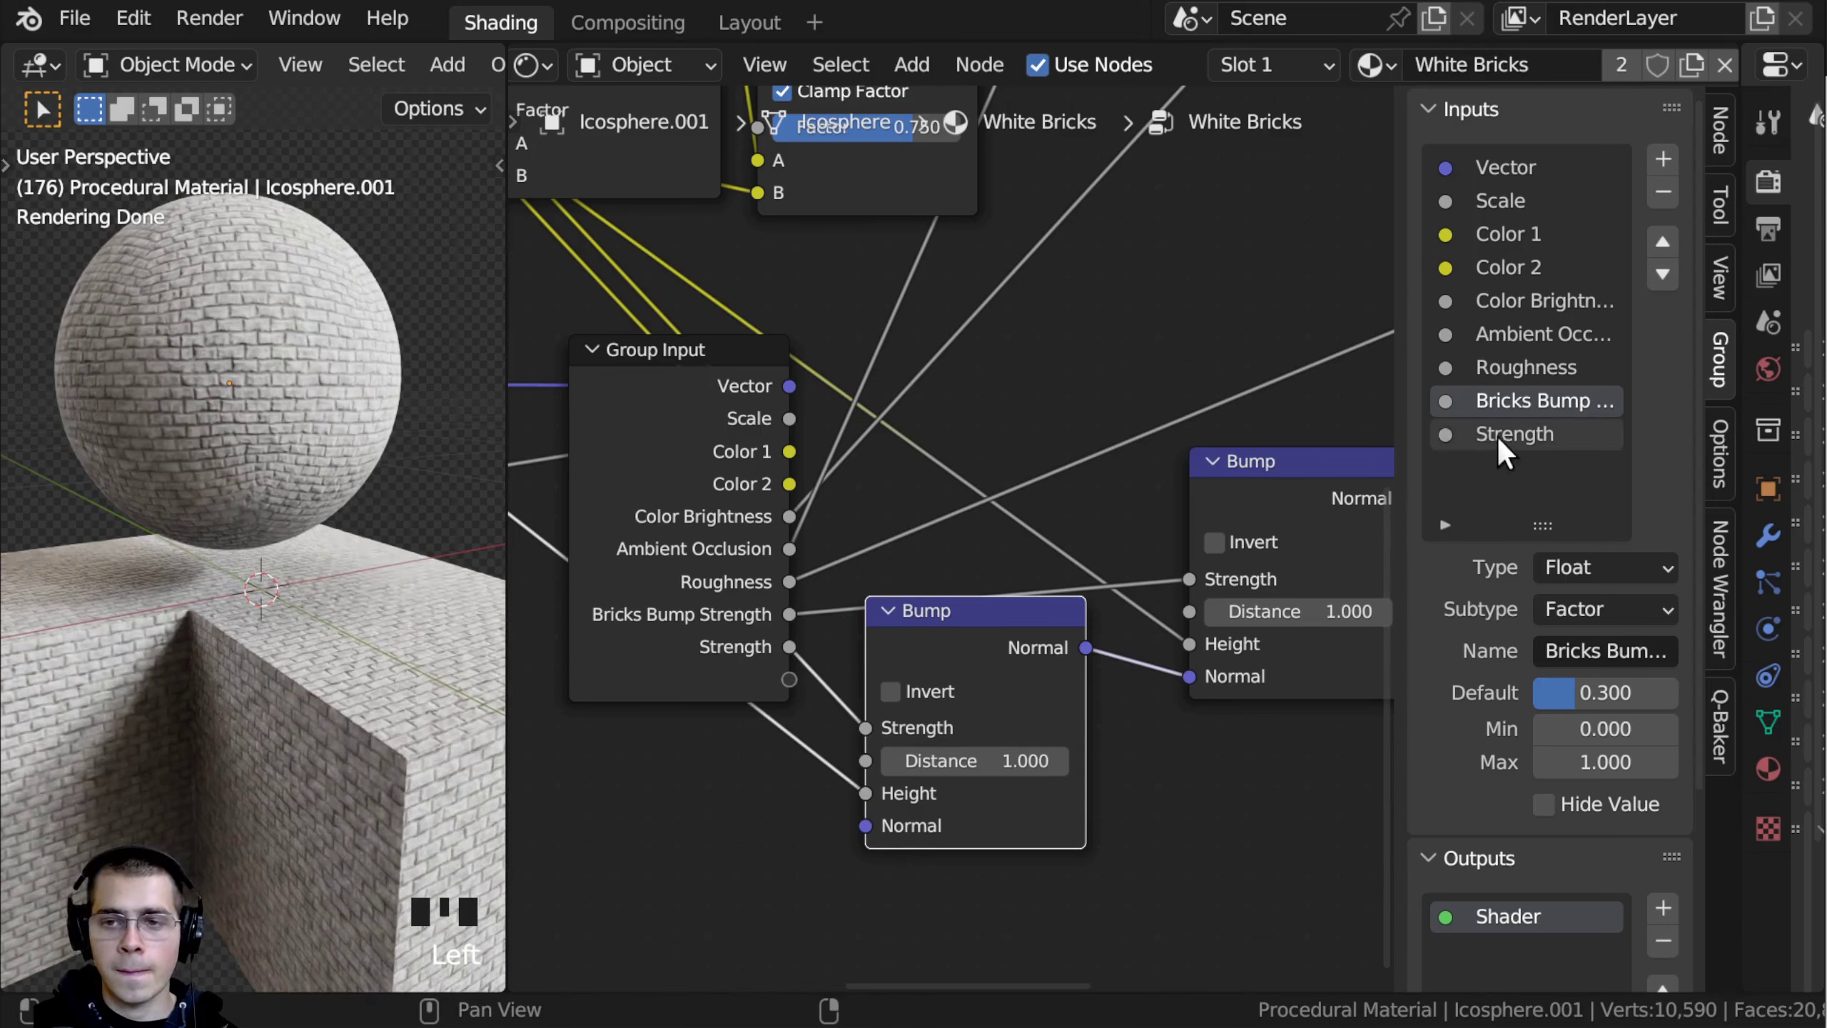
Step: Rename the newest Strength group input as Noise Bump Strength
left_click(1500, 434)
double_click(1473, 435)
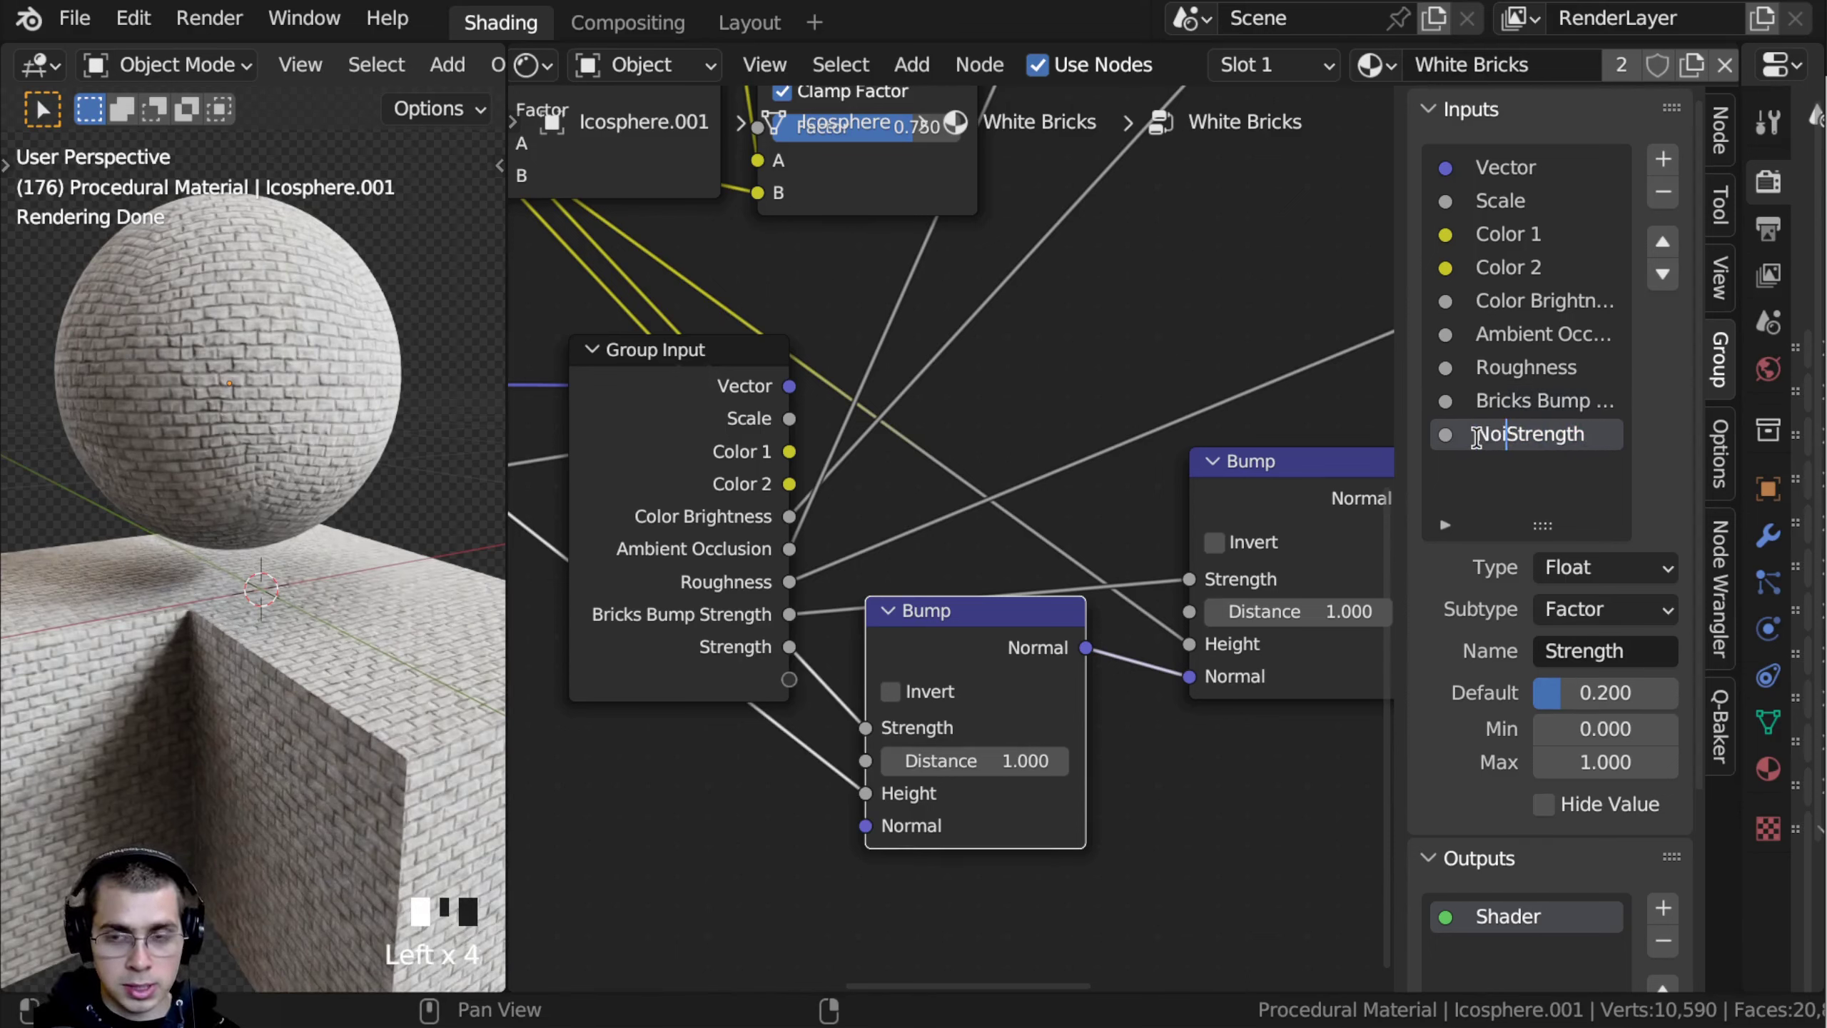
type("Noise Bump")
key("Return")
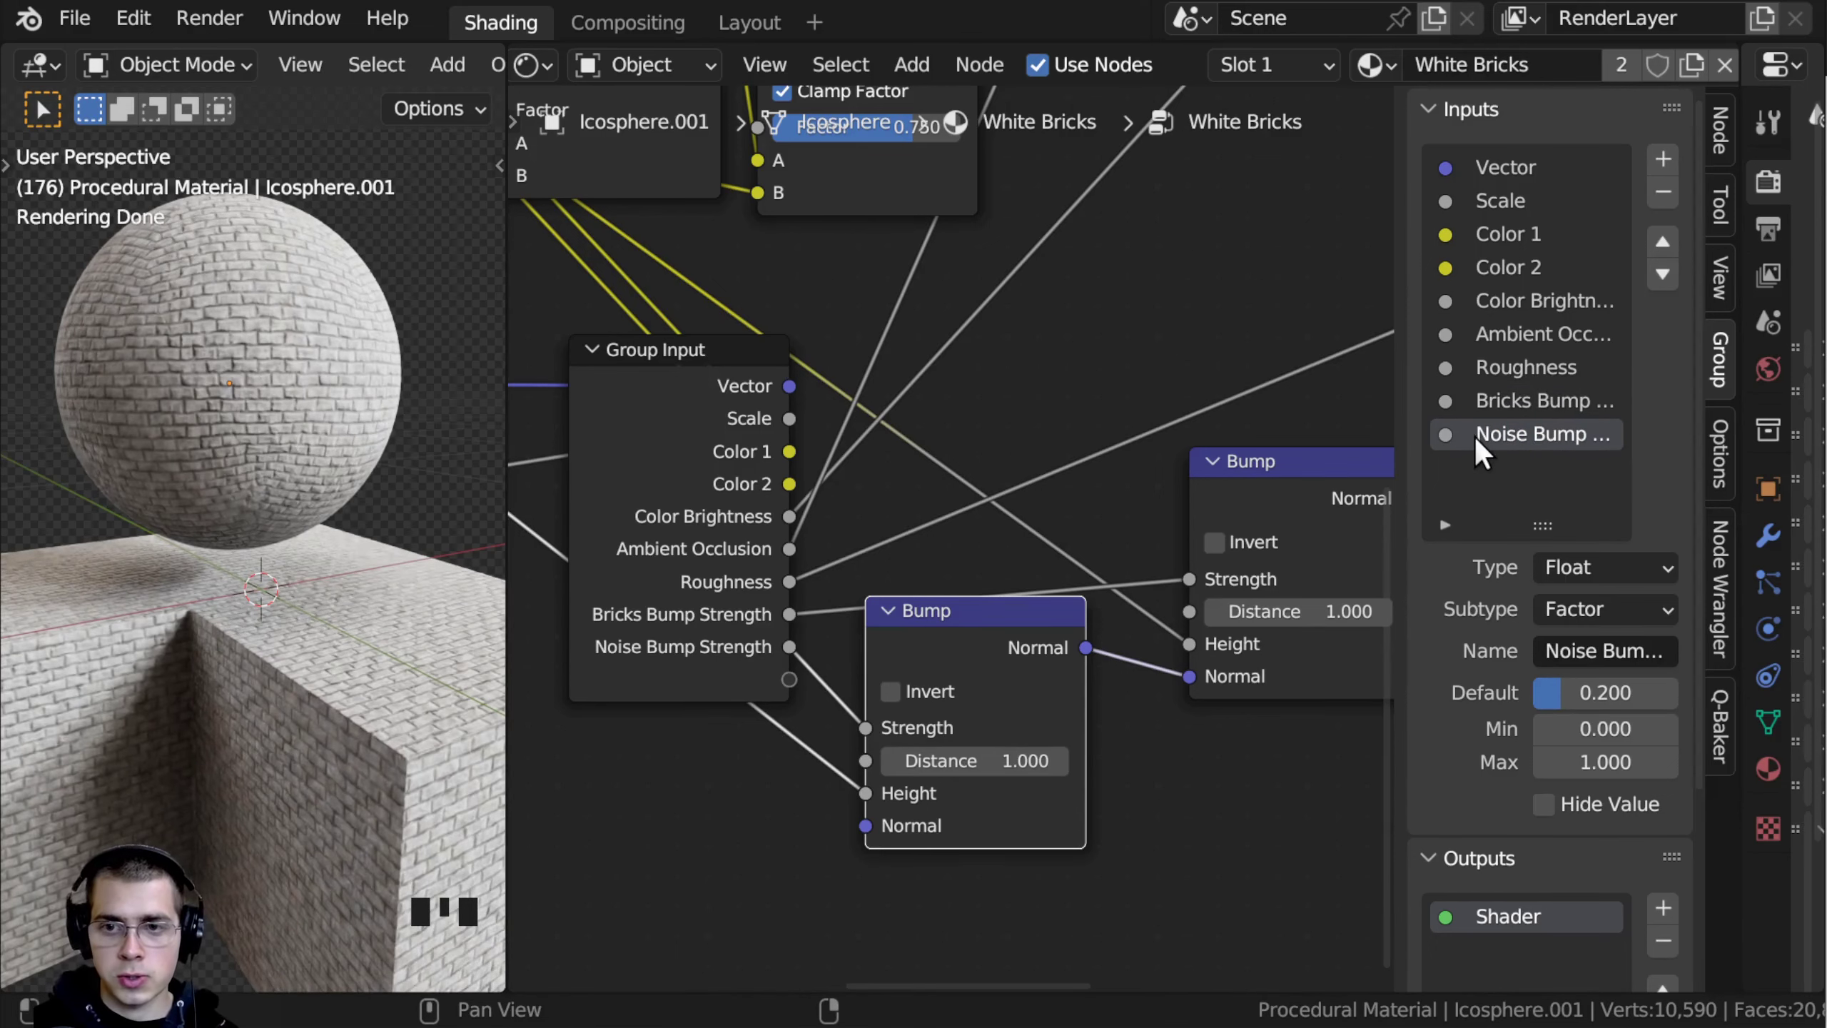
Step: Move the Group Input node back toward the start of the node tree, leave the group and hide the node editor's sidebar
scroll(863, 532, "down", 5)
middle_click_drag(771, 511, 1460, 569)
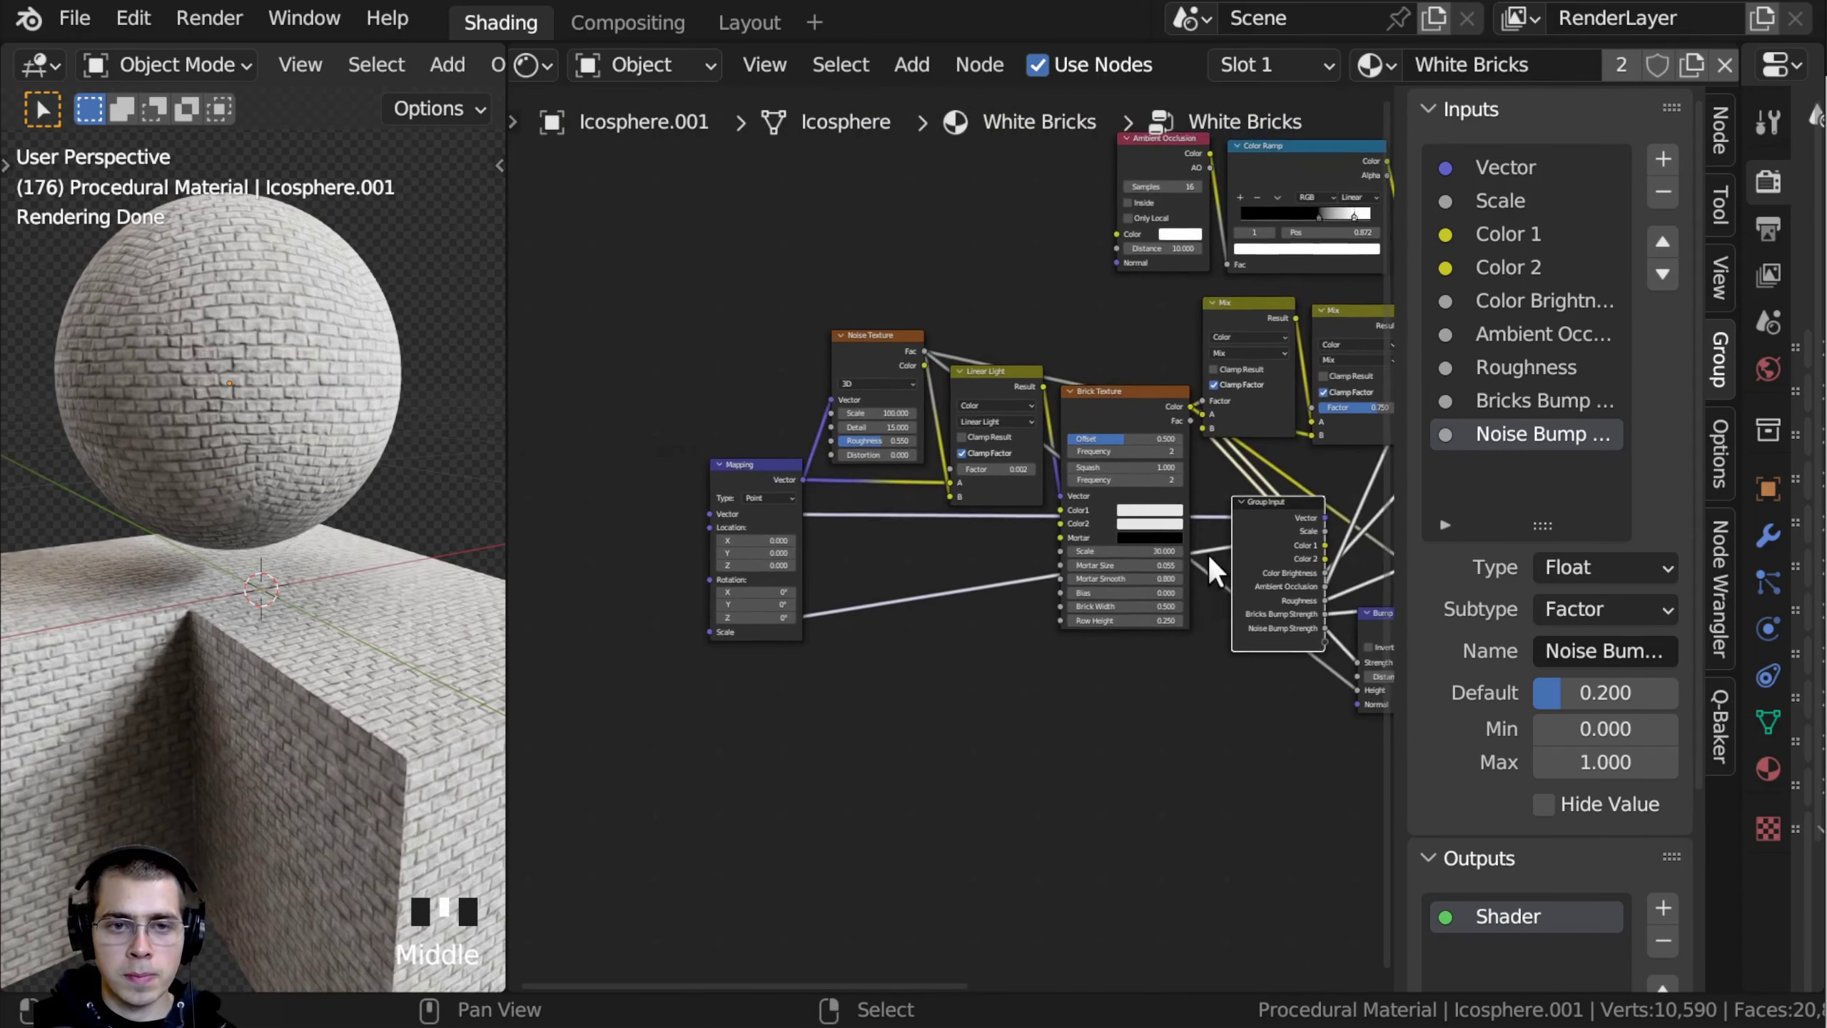
key("g")
left_click(744, 541)
middle_click_drag(1165, 485, 988, 494)
key("Tab")
scroll(960, 492, "up", 5)
scroll(996, 500, "up", 1)
key("n")
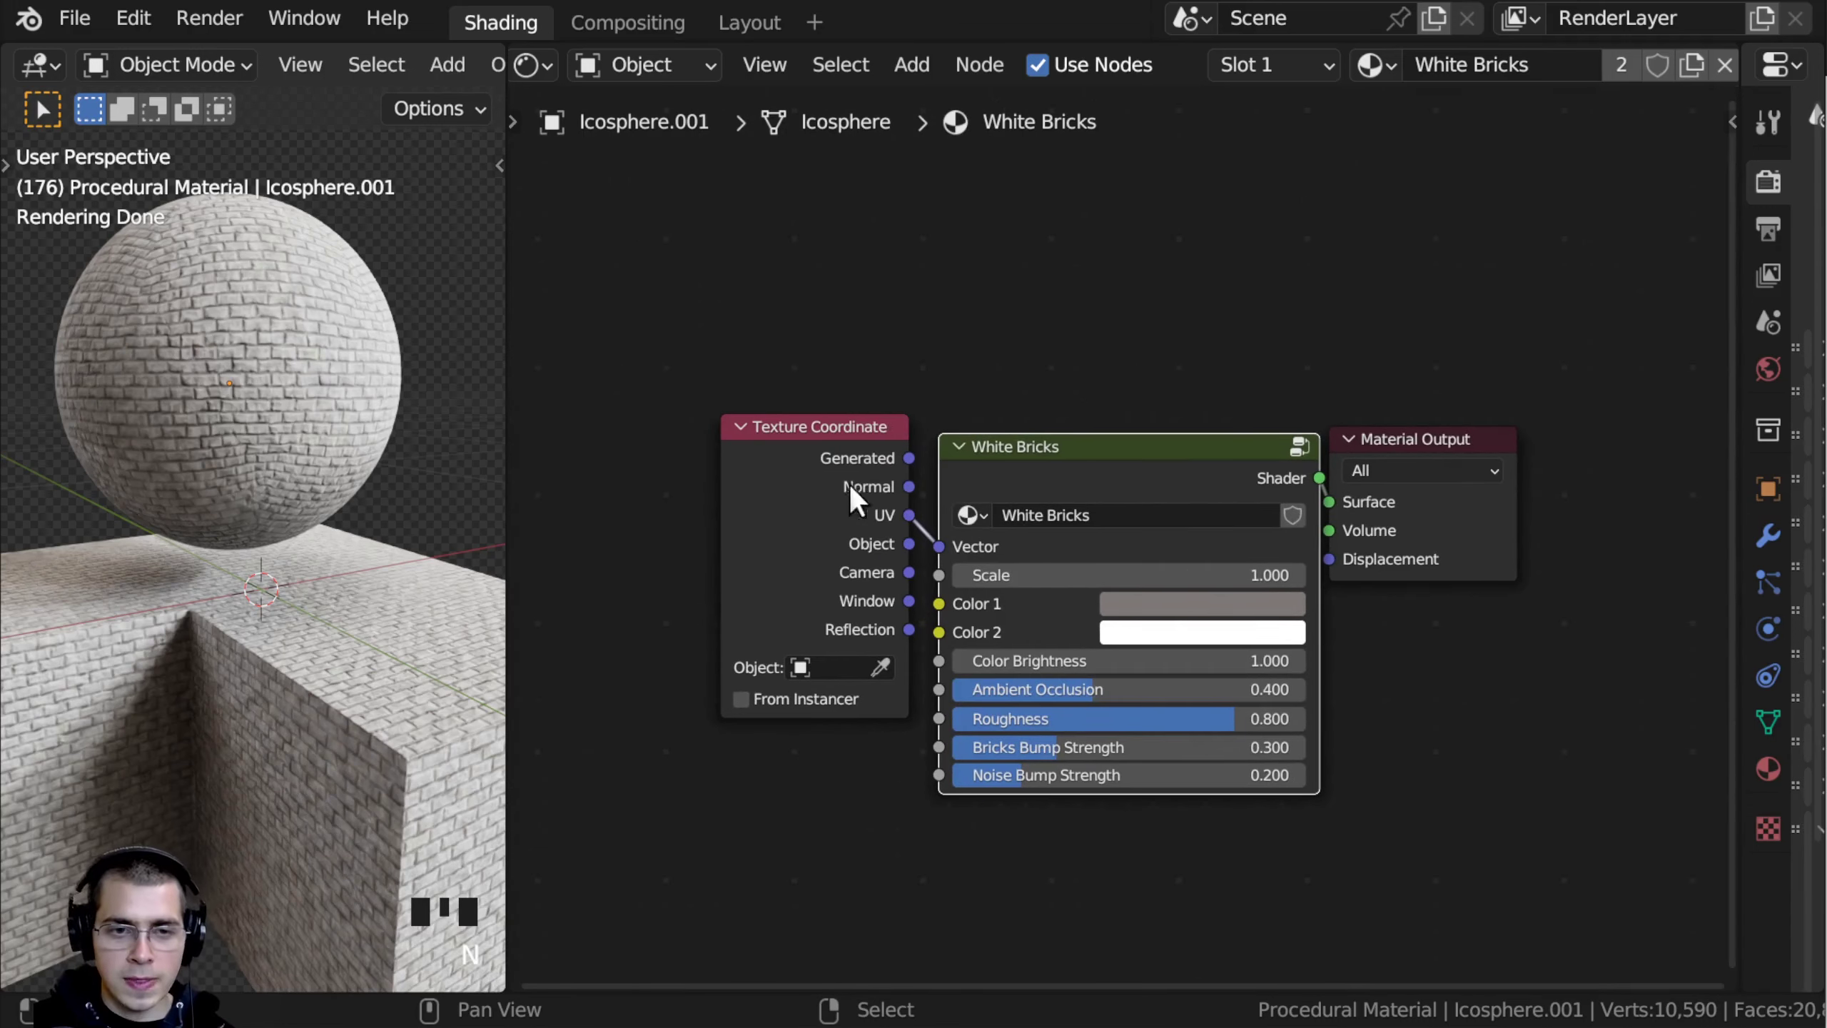
Step: Line up the Texture Coordinate and White Bricks nodes side by side
middle_click_drag(291, 592, 308, 566, "shift")
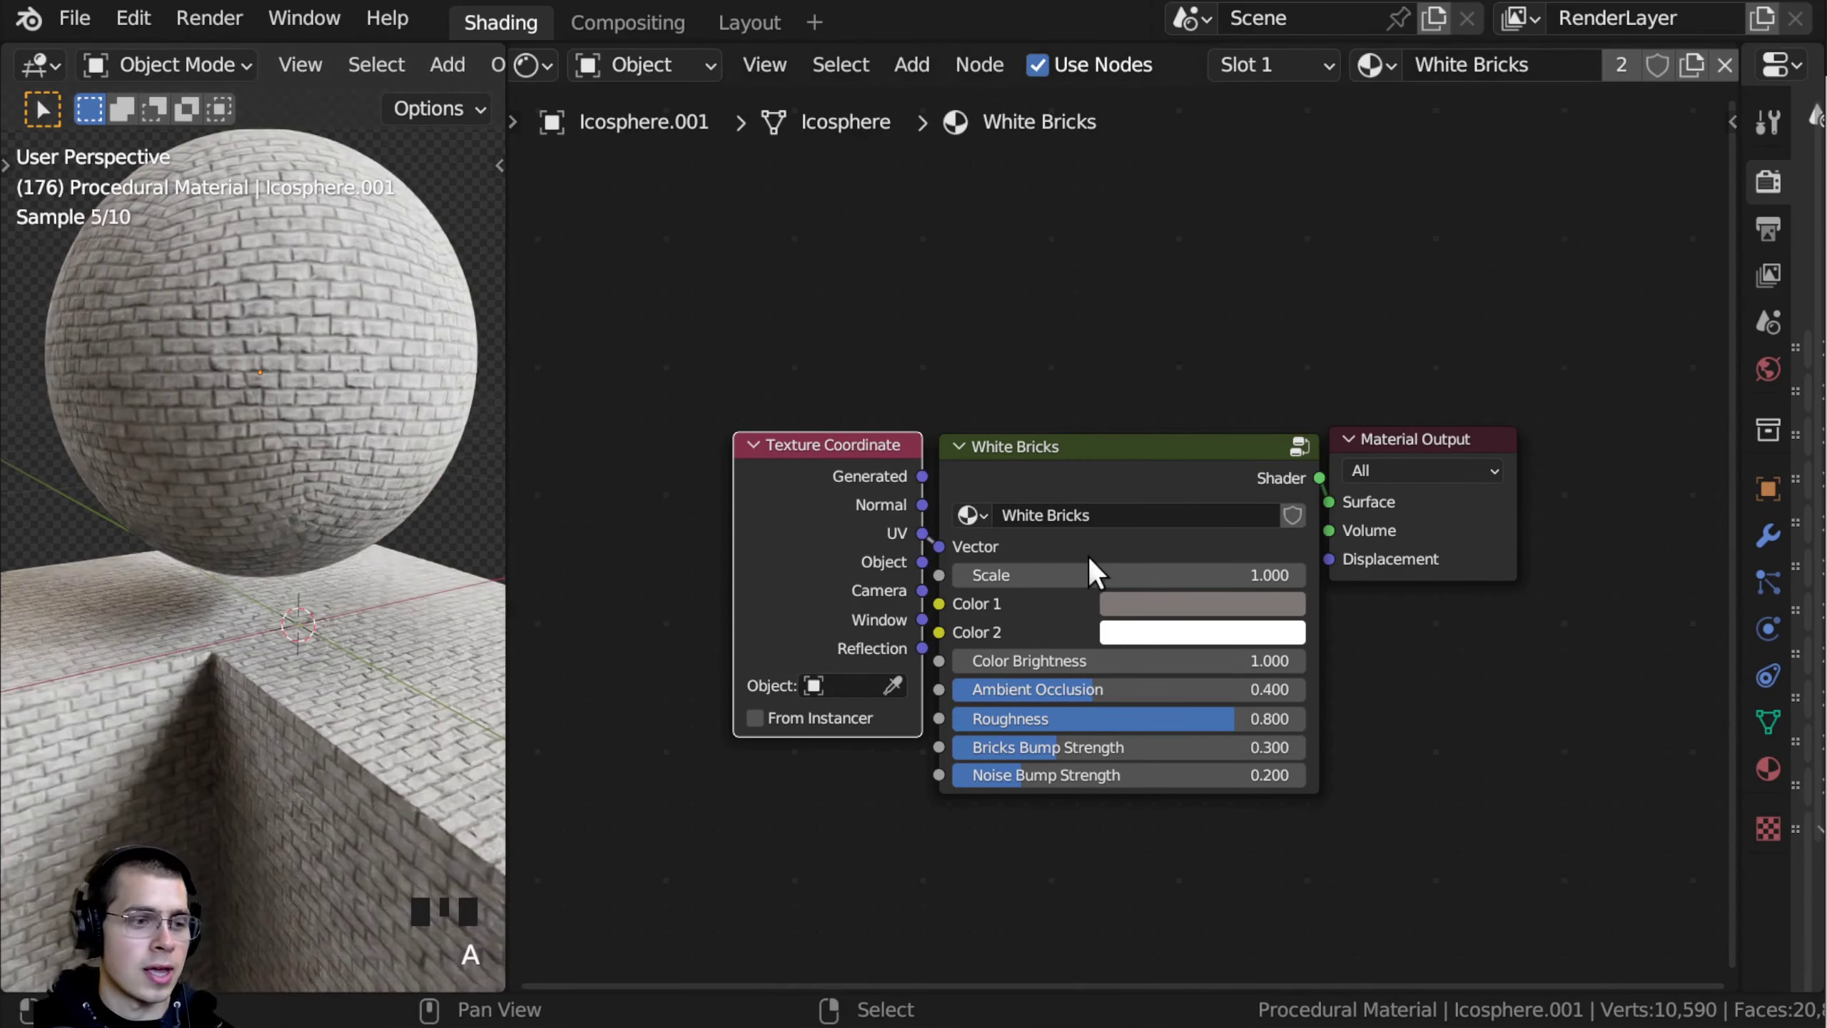
scroll(1108, 504, "up", 3)
left_click_drag(1120, 457, 1118, 447)
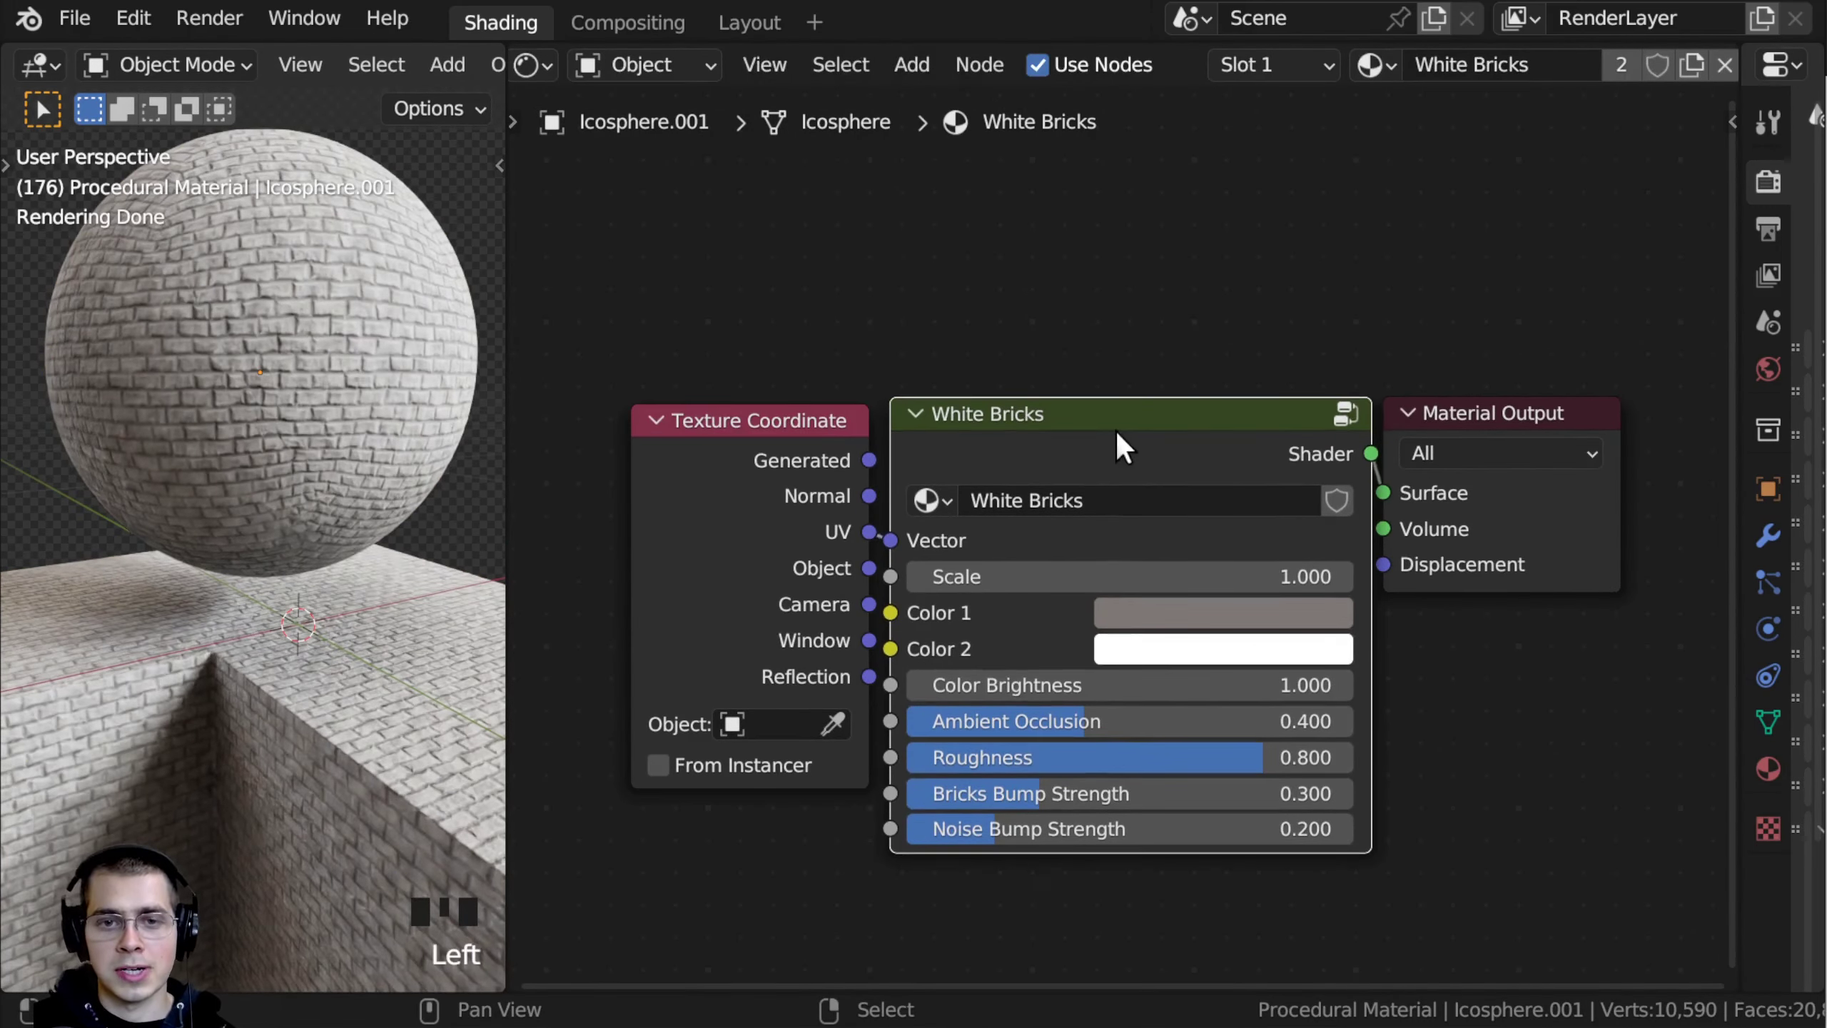
scroll(1116, 432, "up", 3)
middle_click_drag(991, 352, 997, 304)
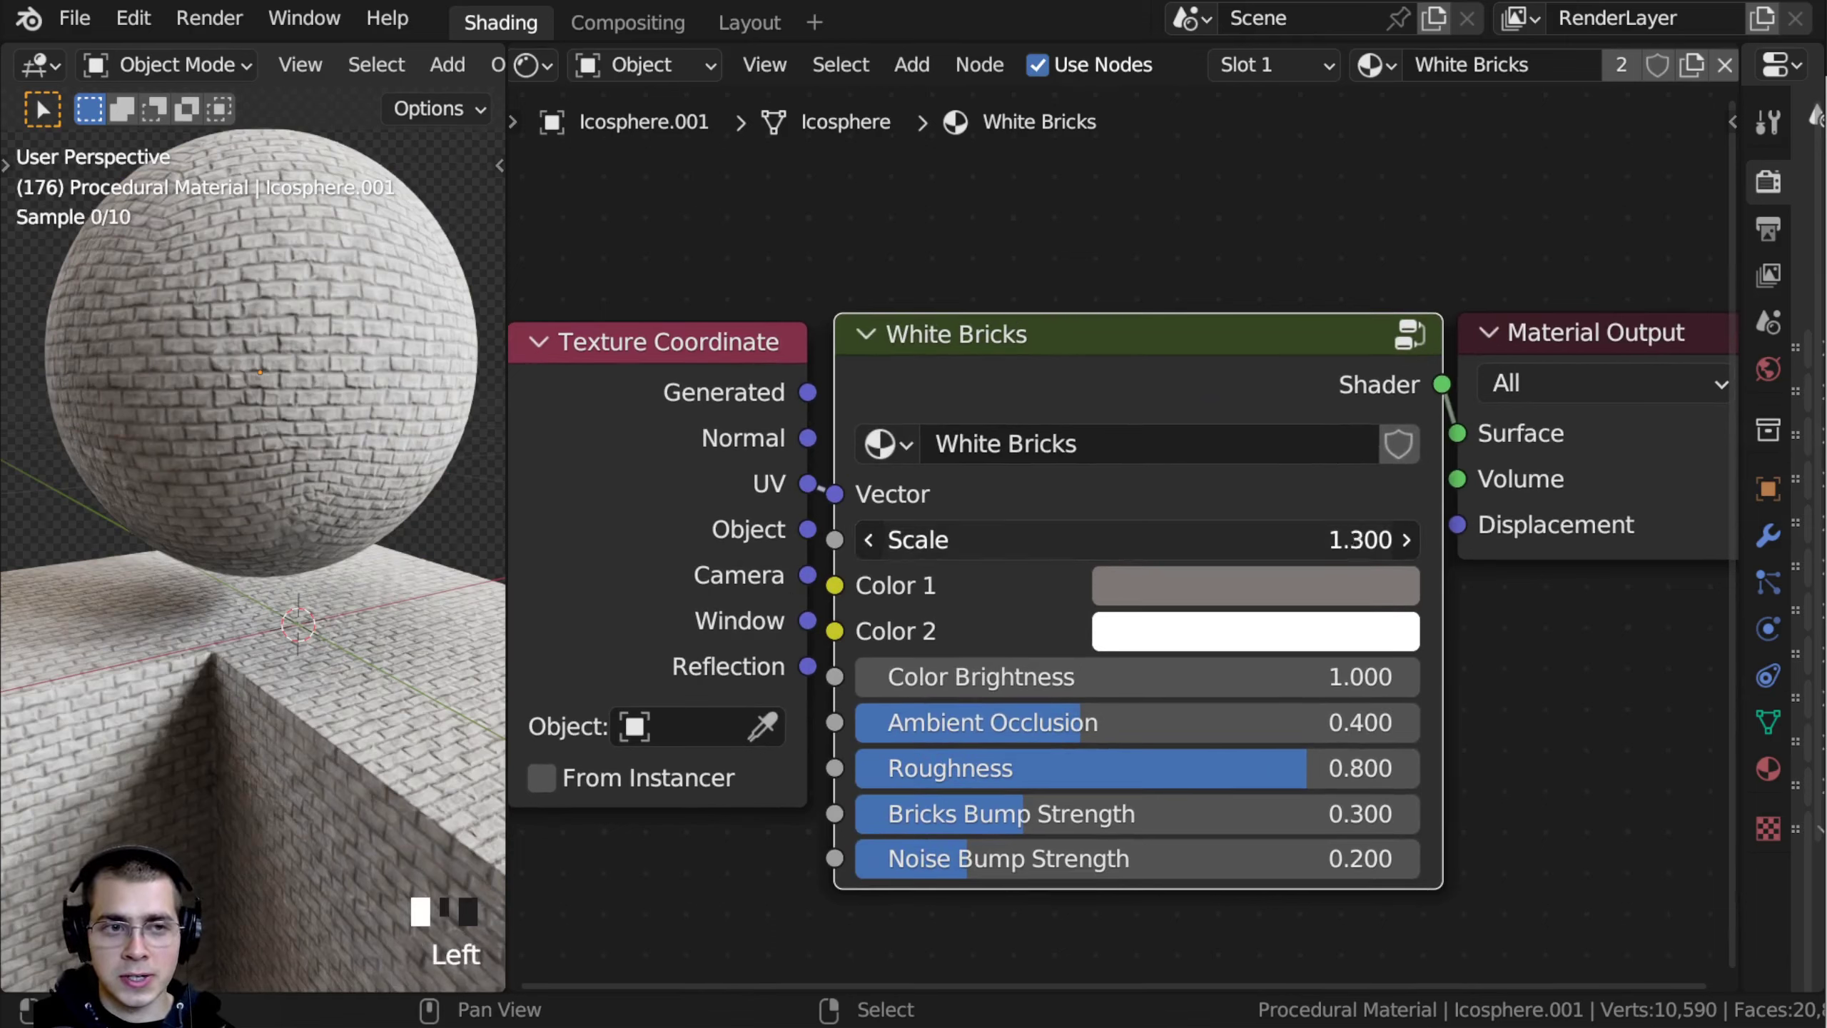
Step: Try out the Scale, Color 1 and Color 2 inputs on the White Bricks node, cancelling each change
left_click_drag(1152, 540, 1118, 540)
left_click(1208, 590)
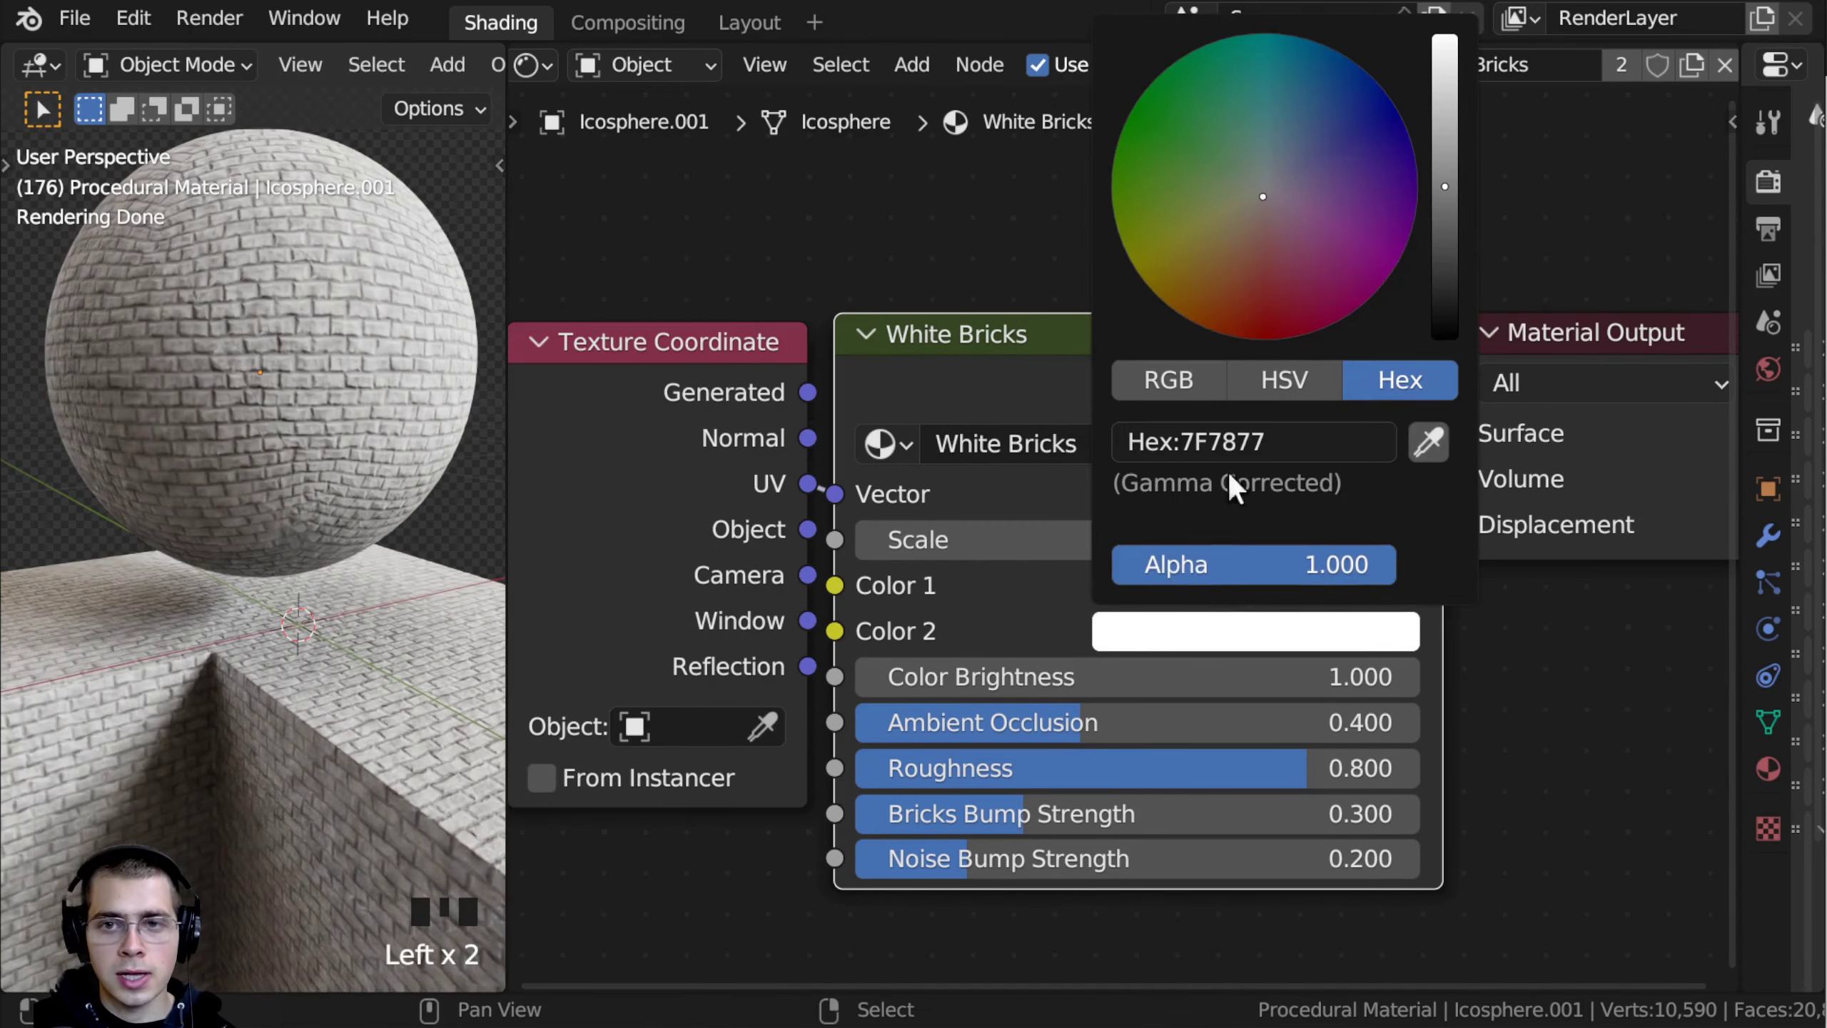
mouse_move(1443, 185)
left_mouse_down()
mouse_move(1443, 125)
mouse_move(1442, 186)
left_mouse_up()
left_click_drag(1197, 118, 1251, 34)
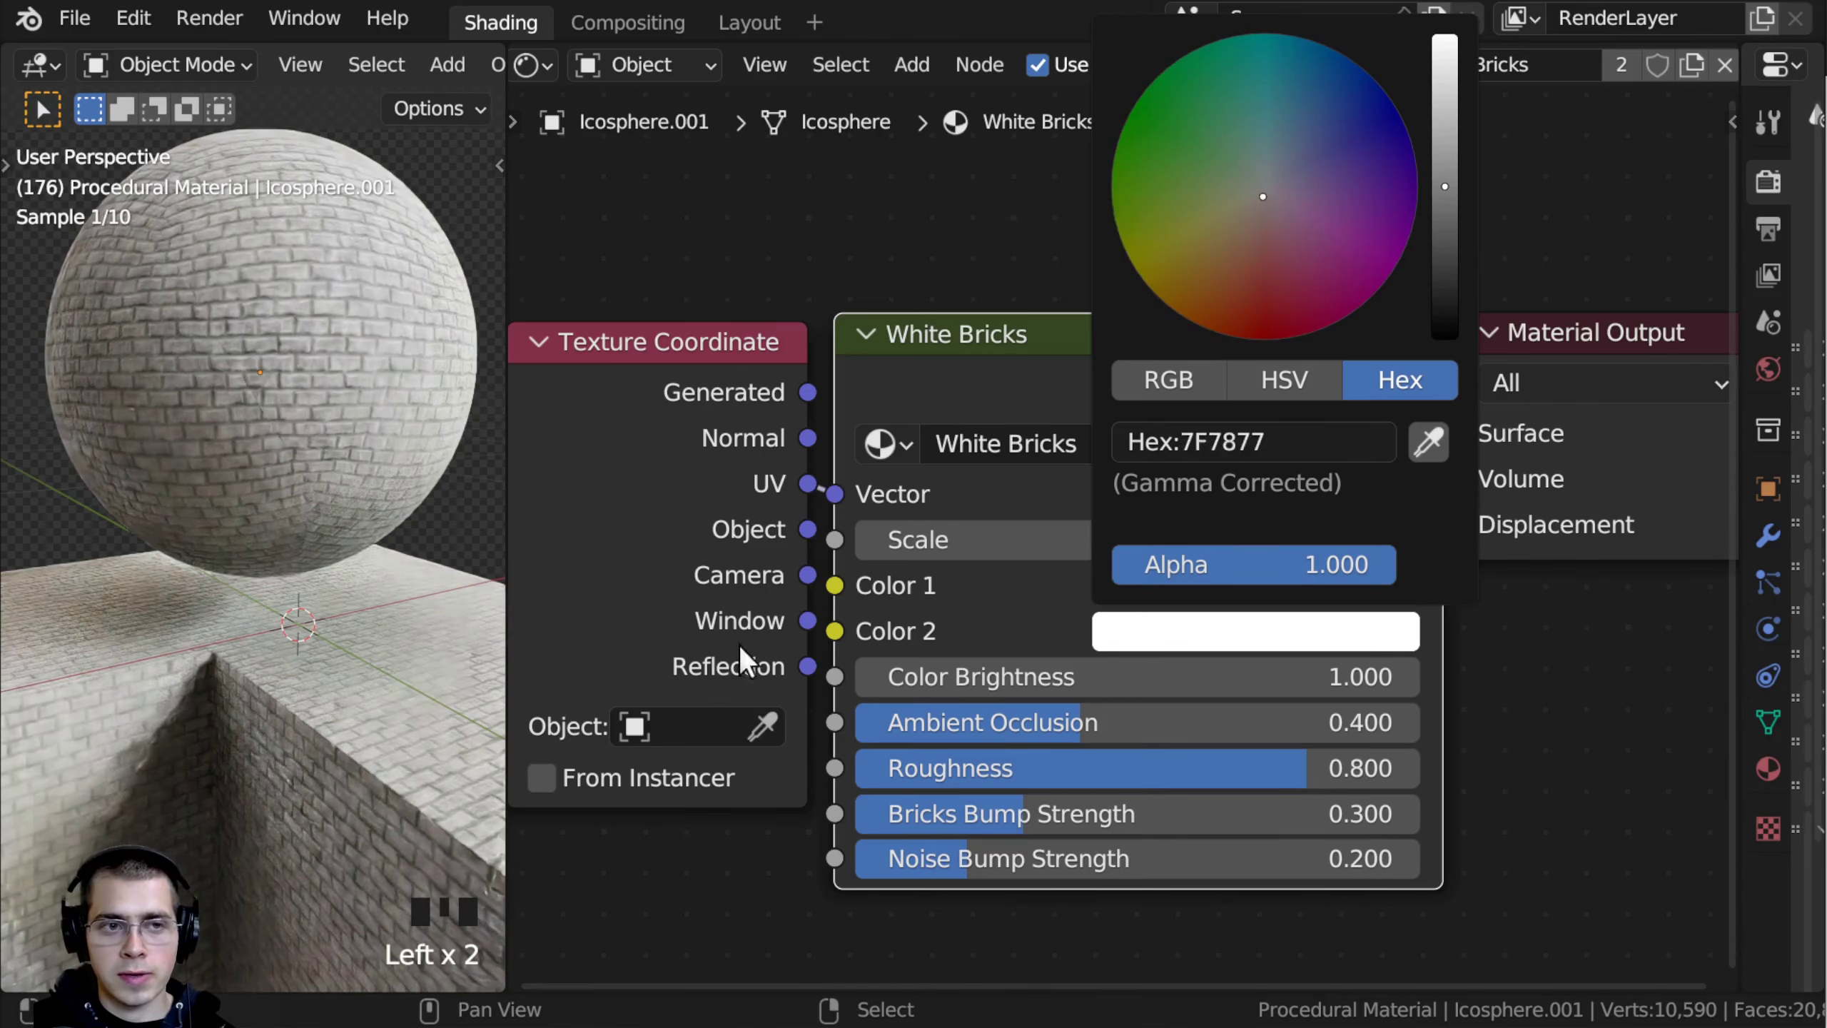
left_click(1228, 644)
left_click_drag(1426, 237, 1115, 159)
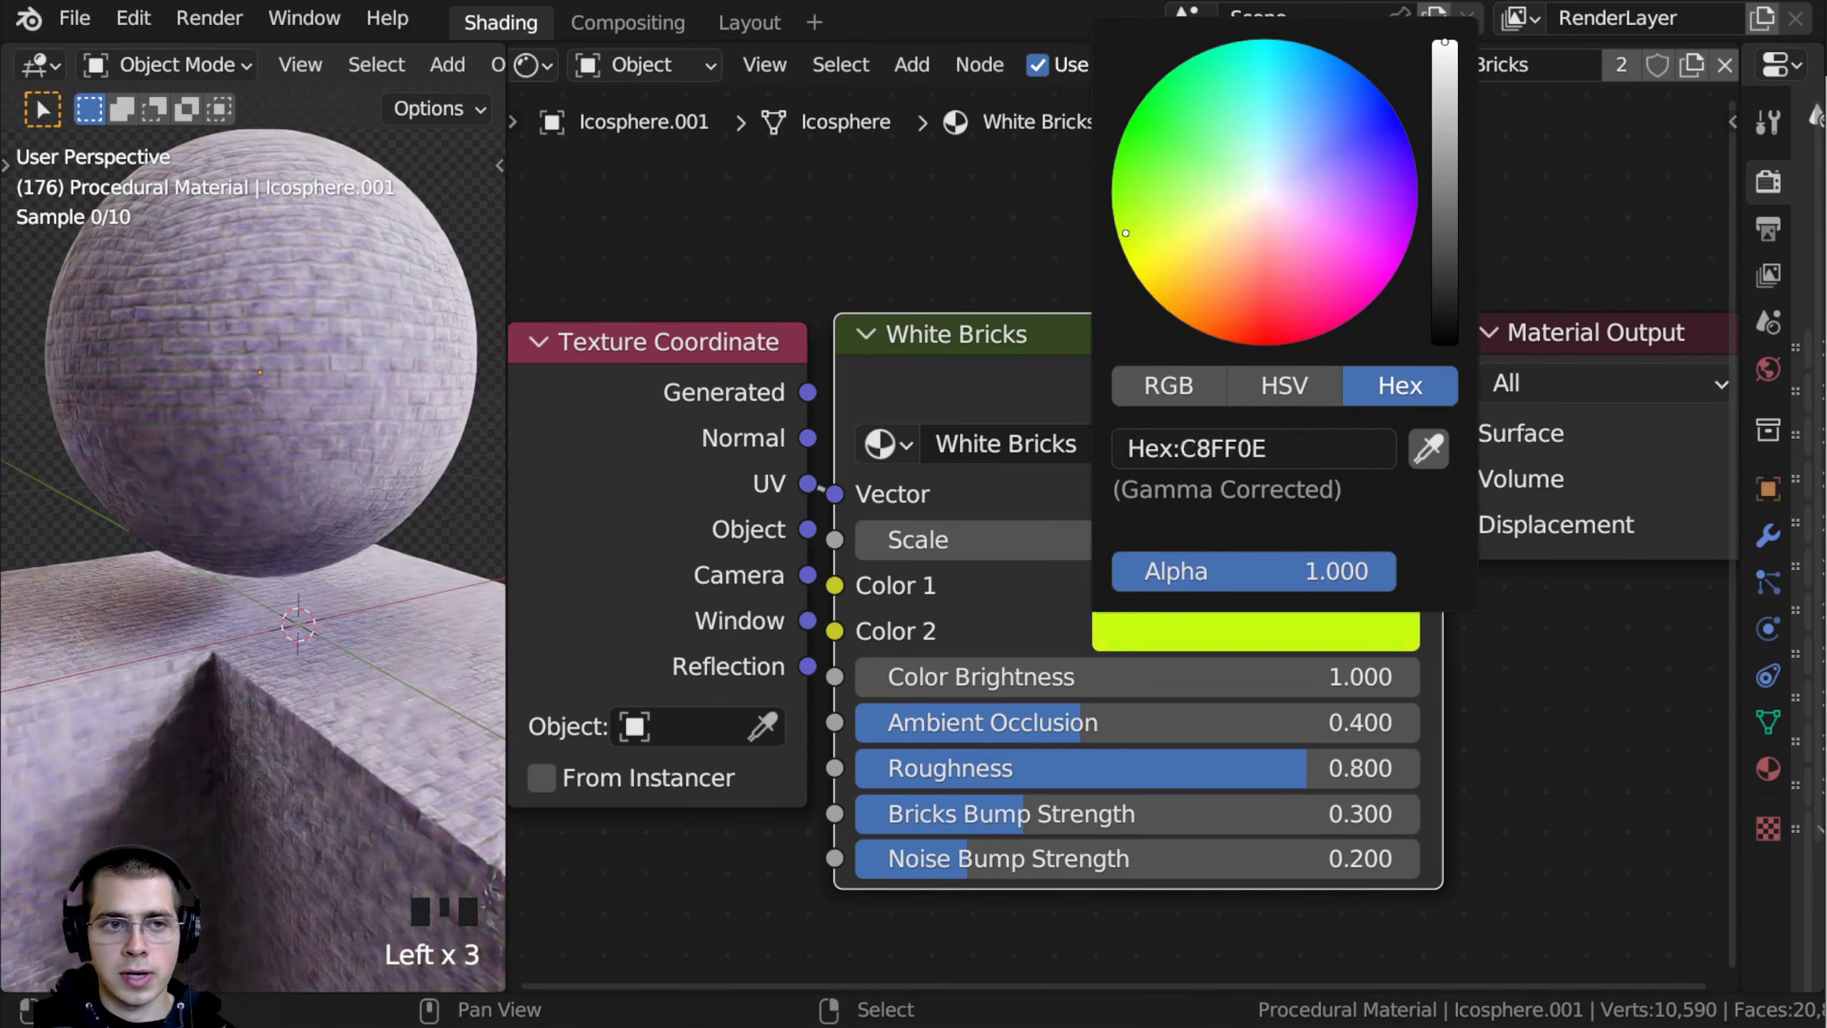
left_click_drag(1126, 233, 1323, 332)
key("Escape")
Step: Try out the White Bricks node's Color Brightness, Ambient Occlusion and Roughness inputs, cancelling each change
left_click_drag(1223, 677, 1033, 721, "shift")
right_click(1034, 722)
left_click_drag(1288, 768, 1021, 768)
right_click(1288, 768)
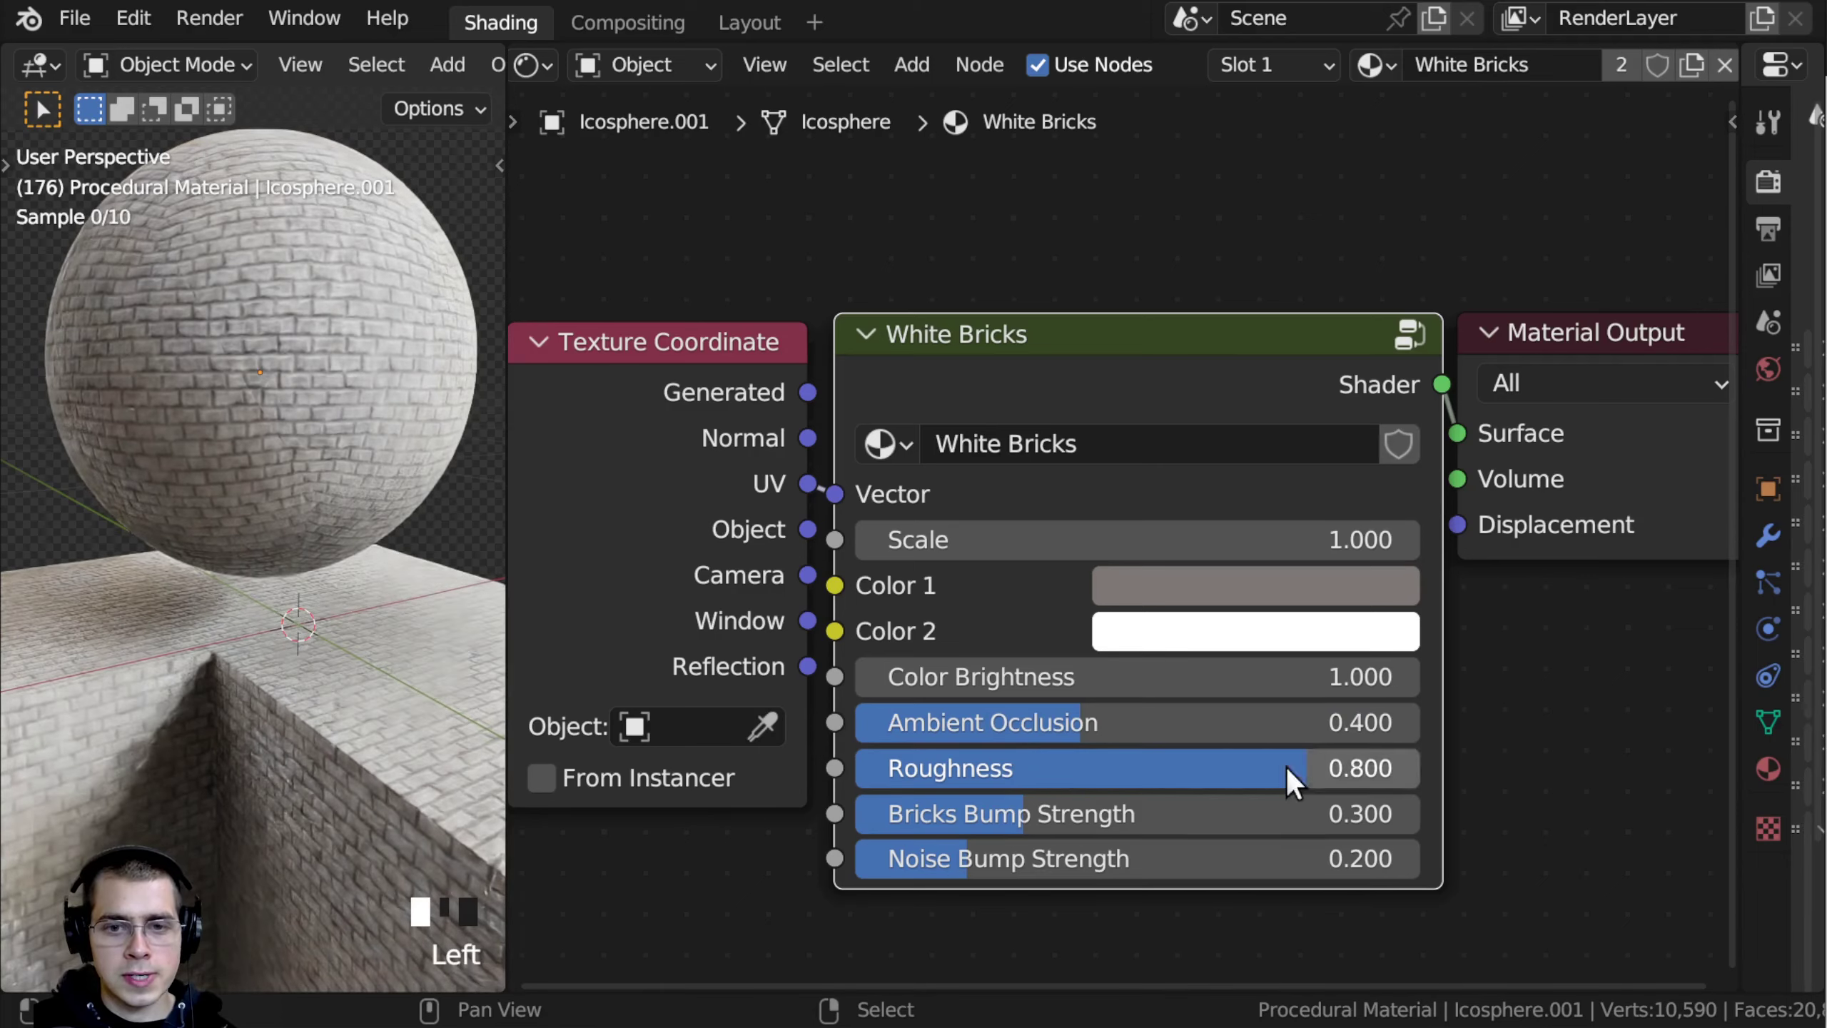
Step: Try out the Bricks Bump Strength and Noise Bump Strength inputs, cancelling each change
left_click_drag(1293, 813, 1421, 813)
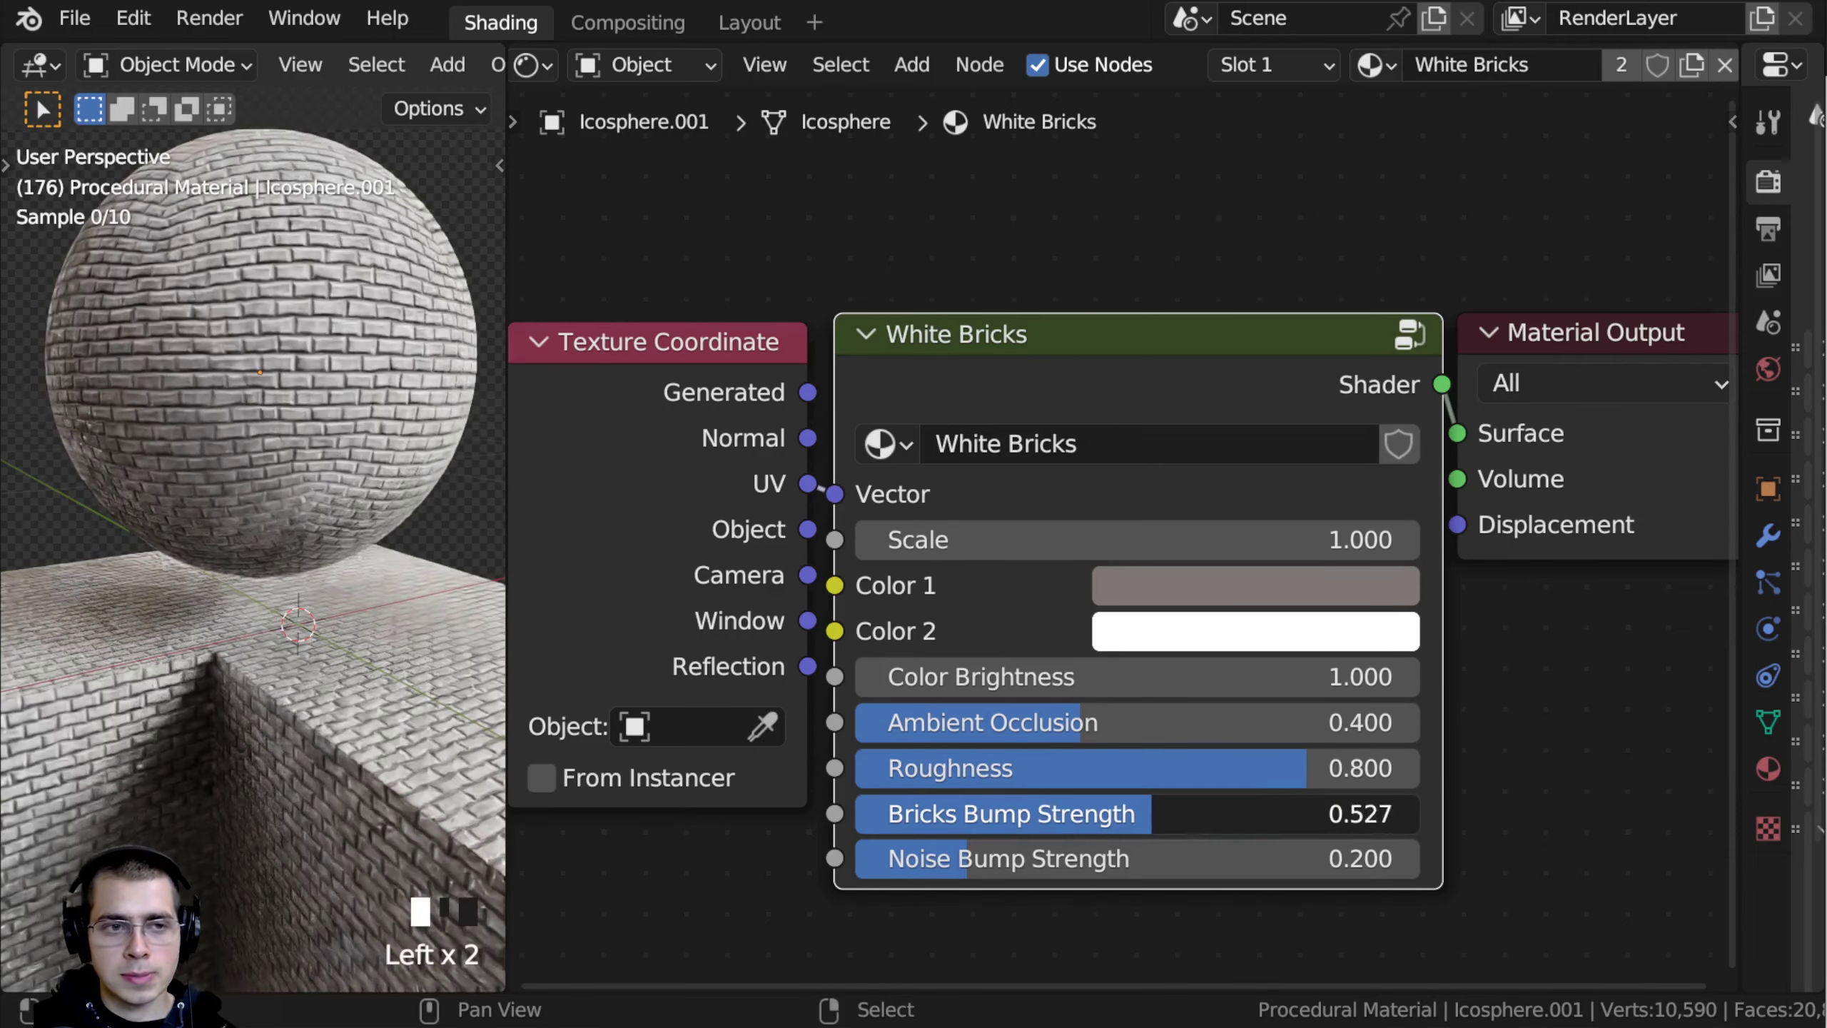
right_click(1421, 813)
left_click_drag(1222, 858, 1164, 858)
right_click(1163, 858)
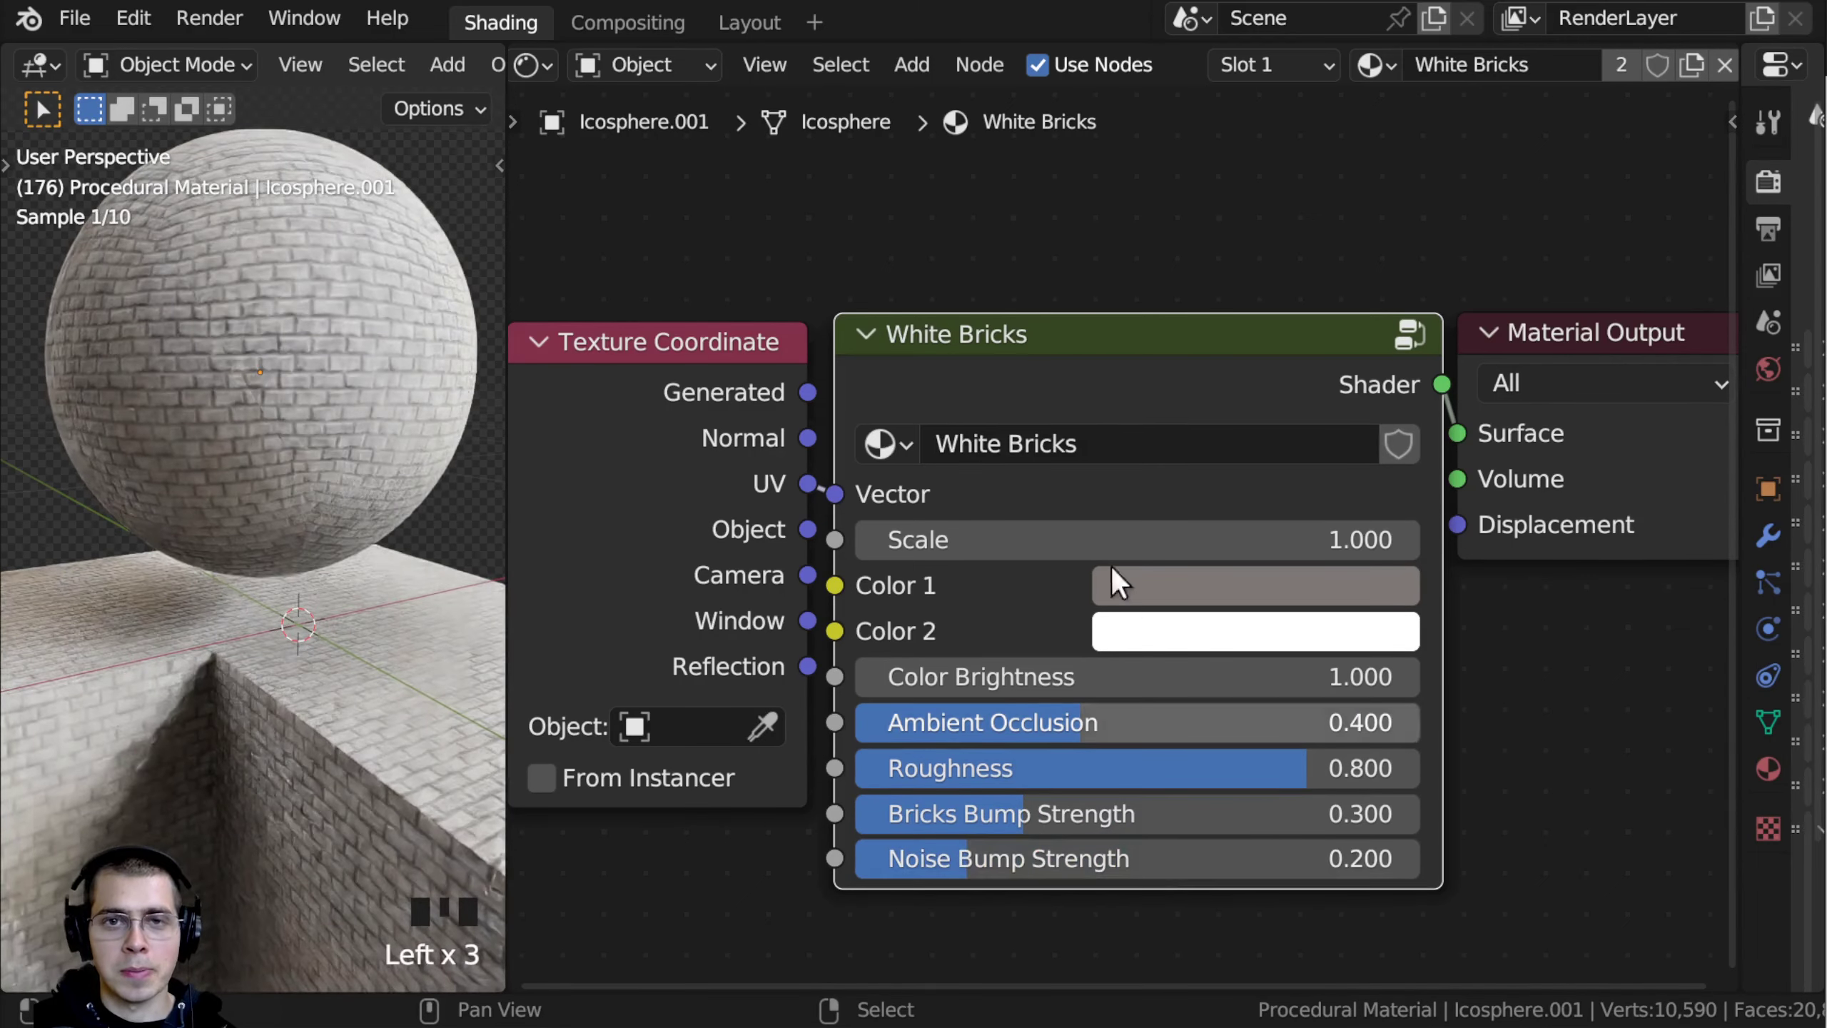
left_click(1122, 400)
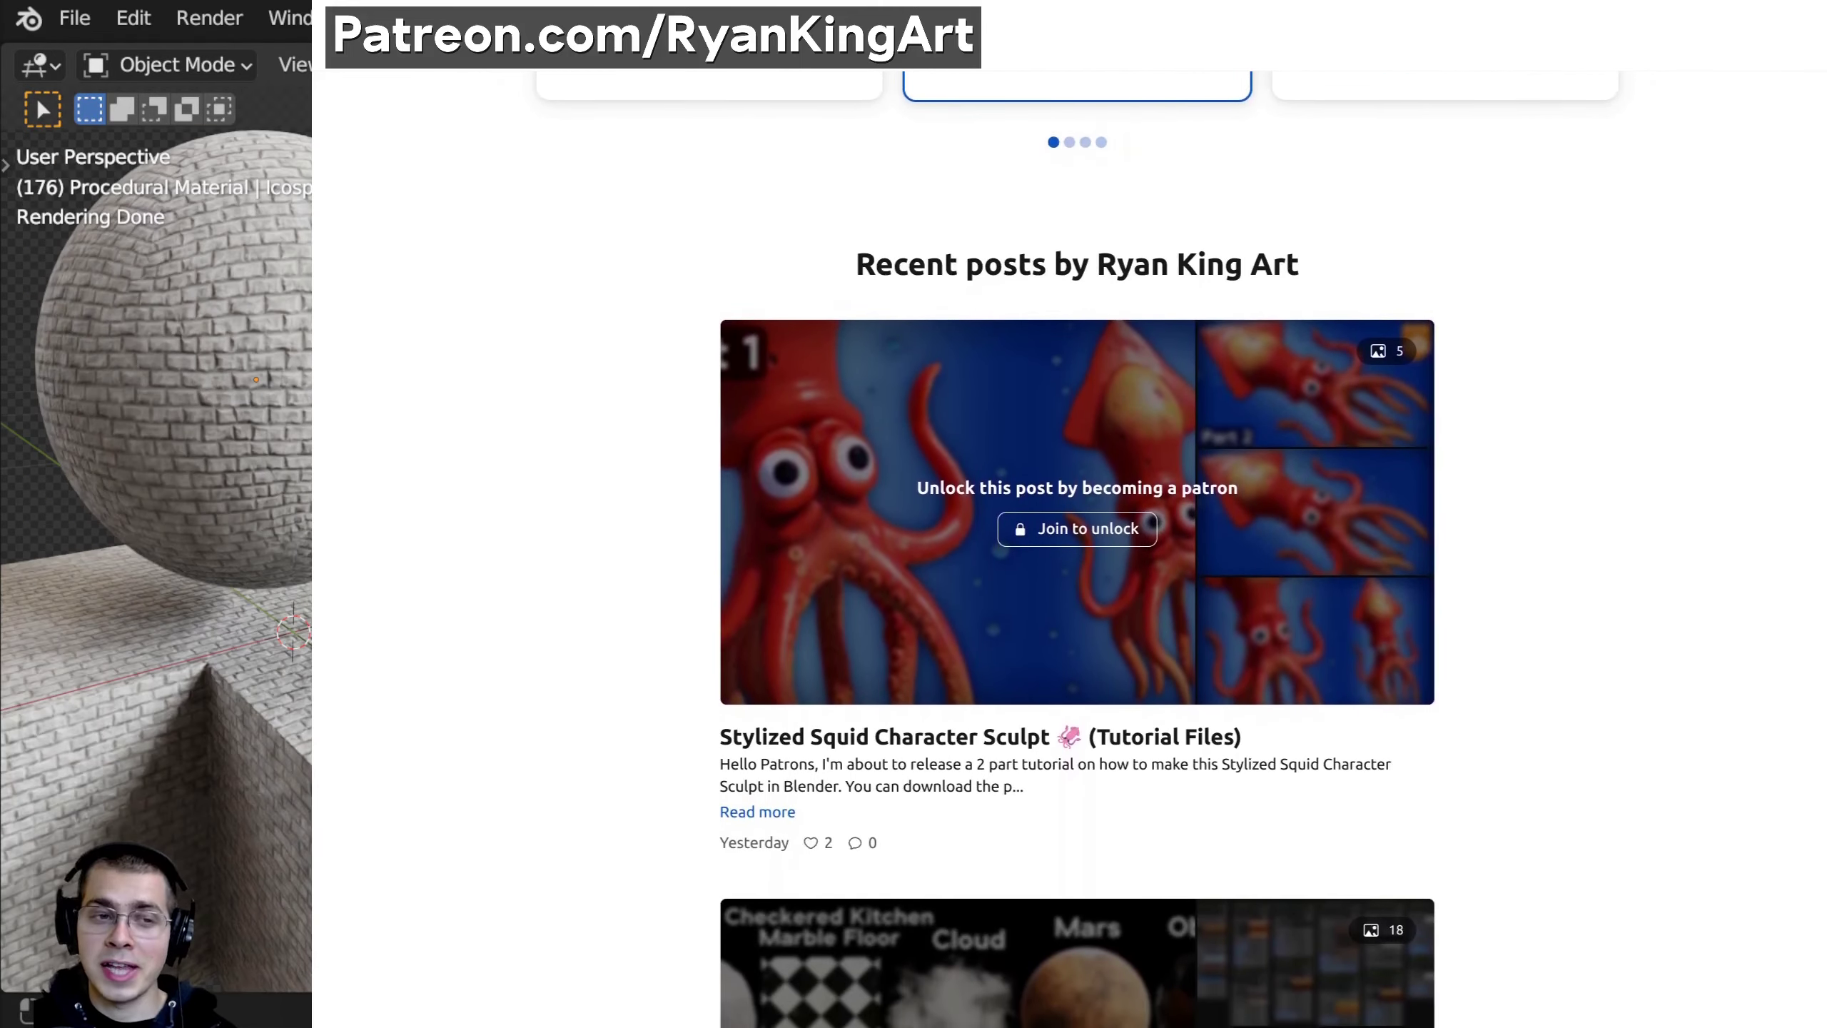
left_click(171, 312)
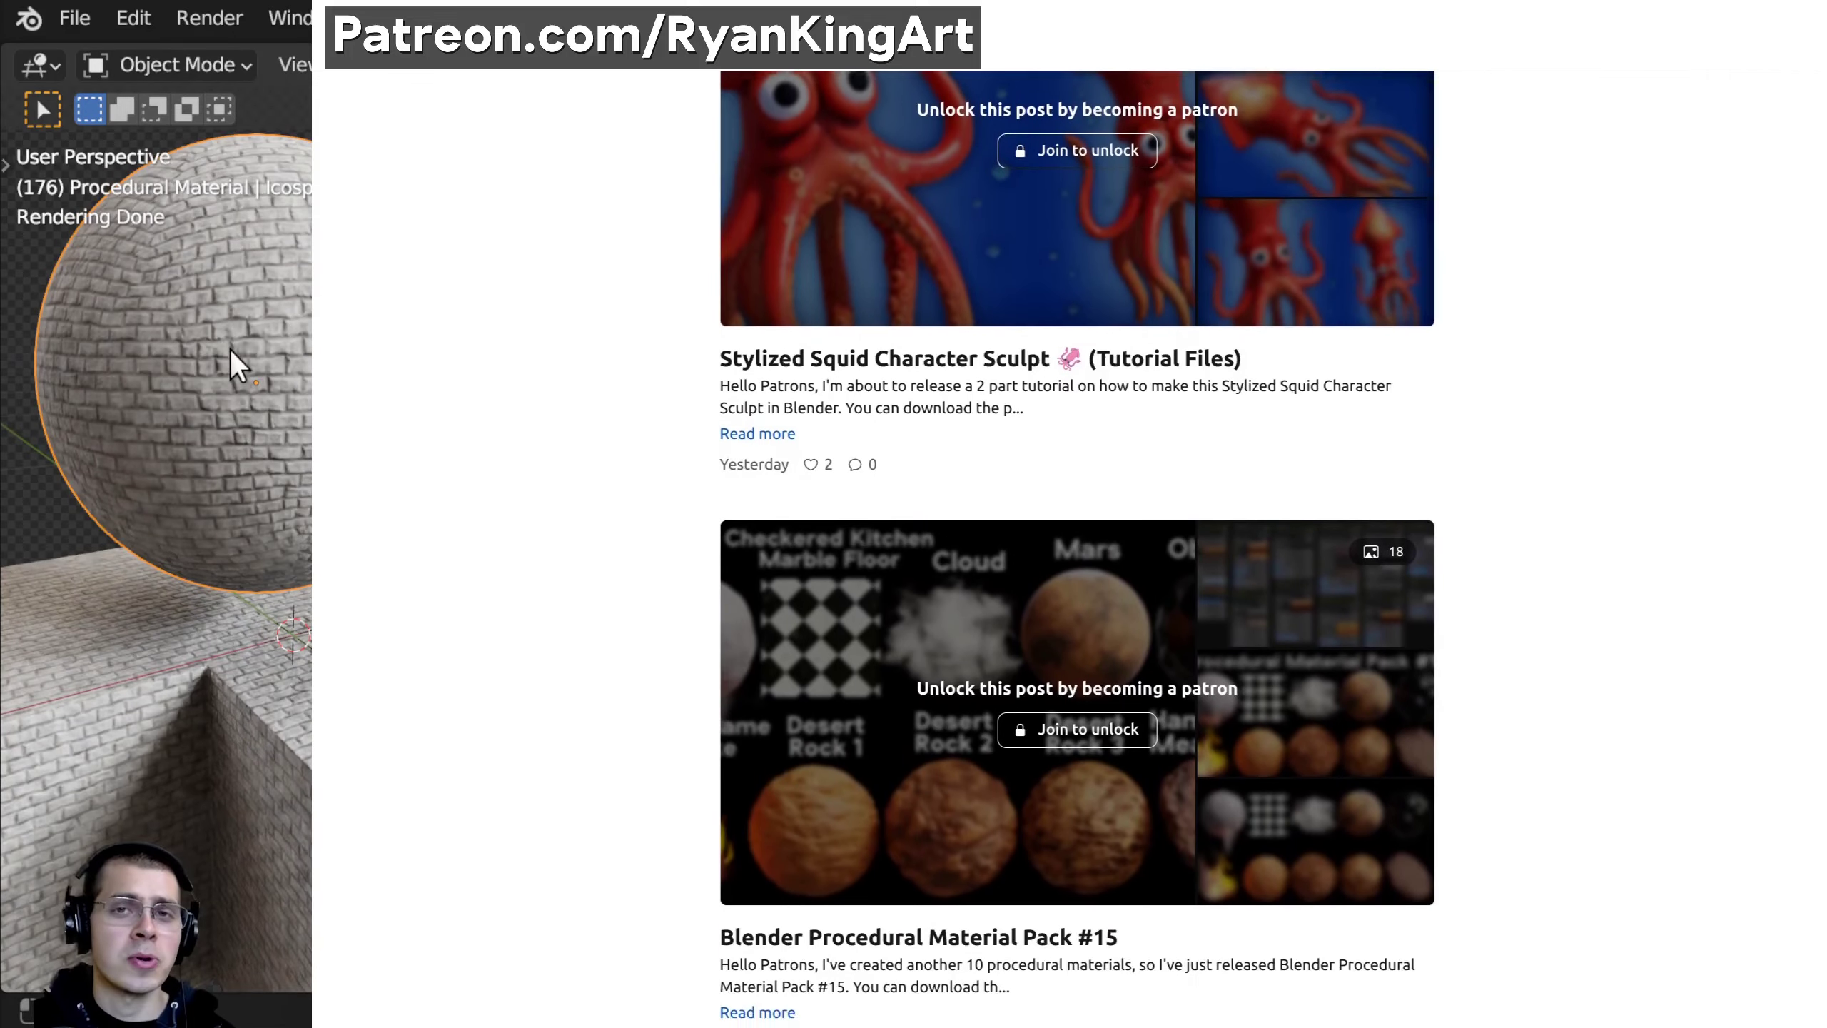